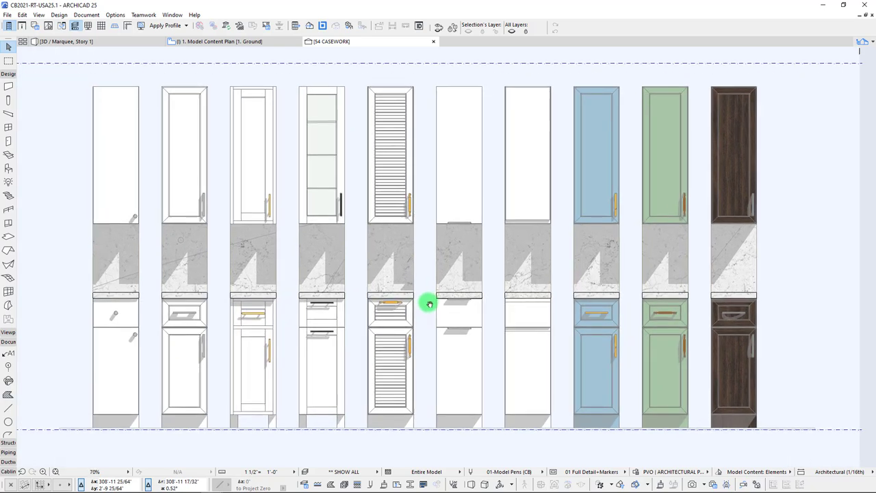
Switch to the 3D view and examine the full range of base, wall, standing and corner cabinet models from several sides.
click(109, 39)
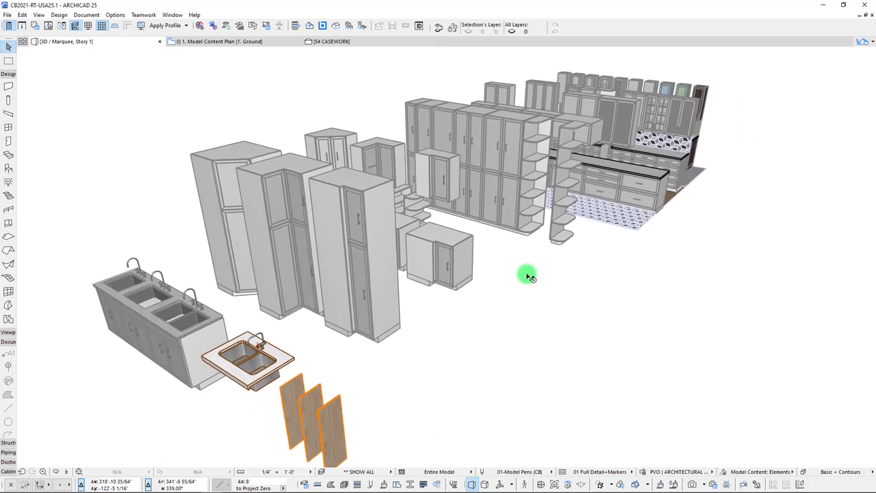
shift+middle_drag(527, 276, 452, 251)
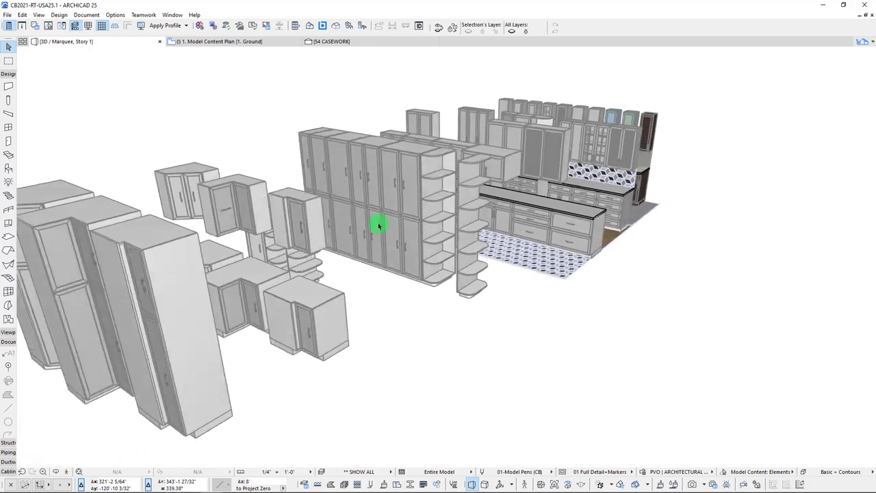
scroll(379, 226, up, 4)
shift+middle_drag(378, 225, 379, 225)
scroll(379, 226, up, 4)
scroll(379, 226, down, 5)
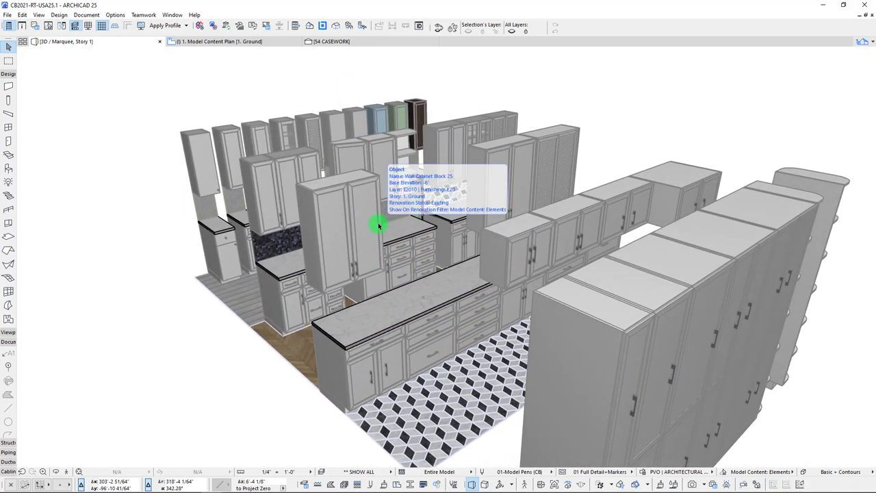
shift+middle_drag(378, 225, 378, 225)
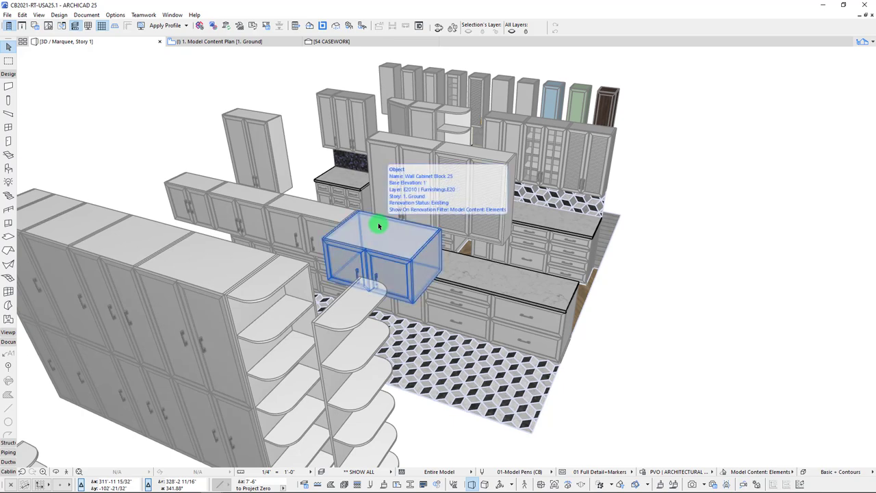
mouse_move(483, 289)
shift+middle_down()
mouse_move(492, 281)
mouse_move(189, 77)
shift+middle_up()
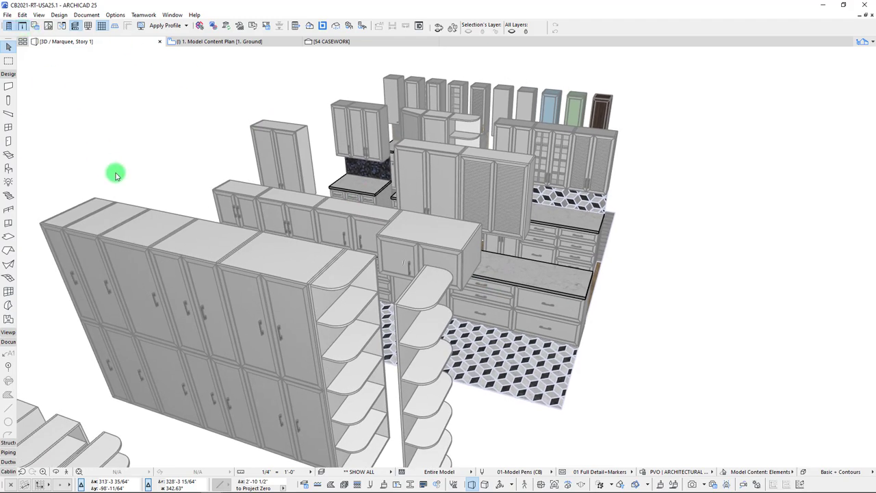
scroll(489, 276, up, 8)
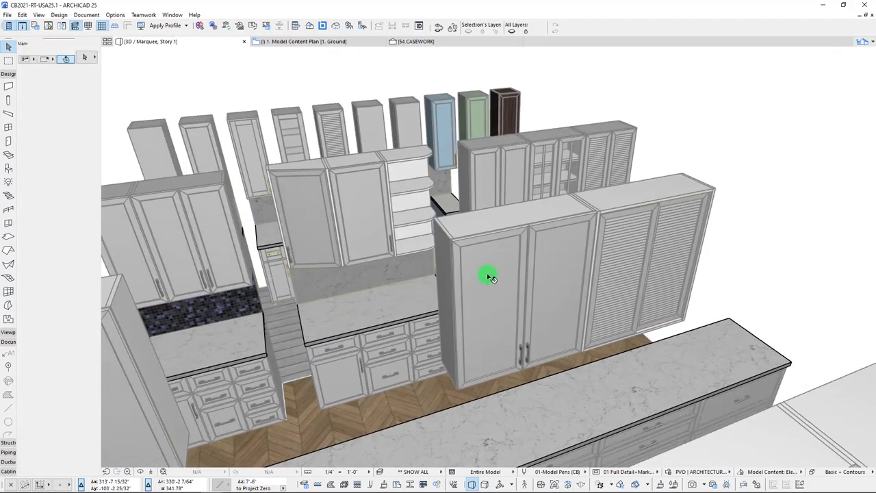
Select the first base cabinet in the row of door-style samples and open its object settings.
shift+middle_drag(489, 276, 401, 322)
click(404, 327)
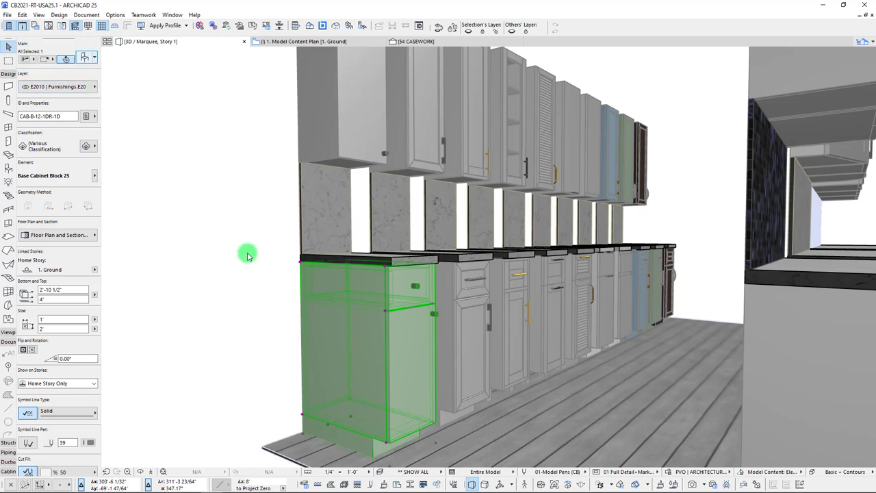
key(ctrl+t)
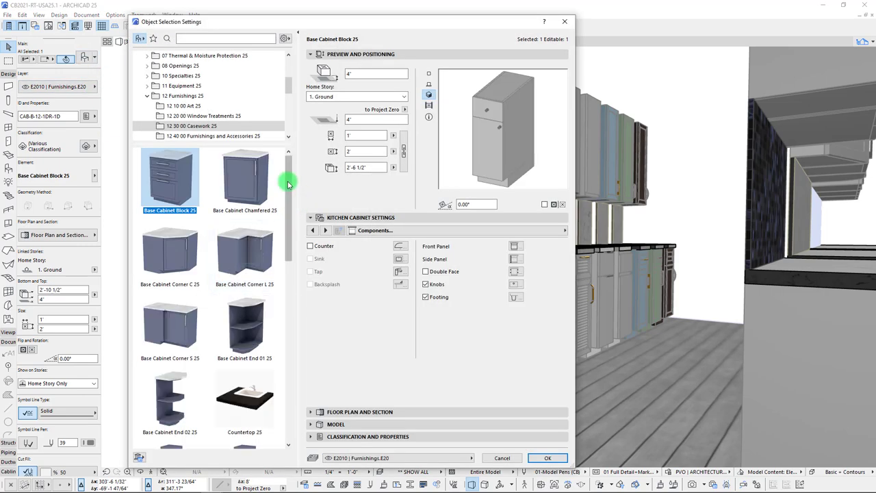
Widen the library browser and look through all the objects in the 12 30 00 Casework 25 folder.
mouse_move(304, 181)
mouse_down()
mouse_move(312, 181)
mouse_move(297, 229)
mouse_move(299, 178)
mouse_up()
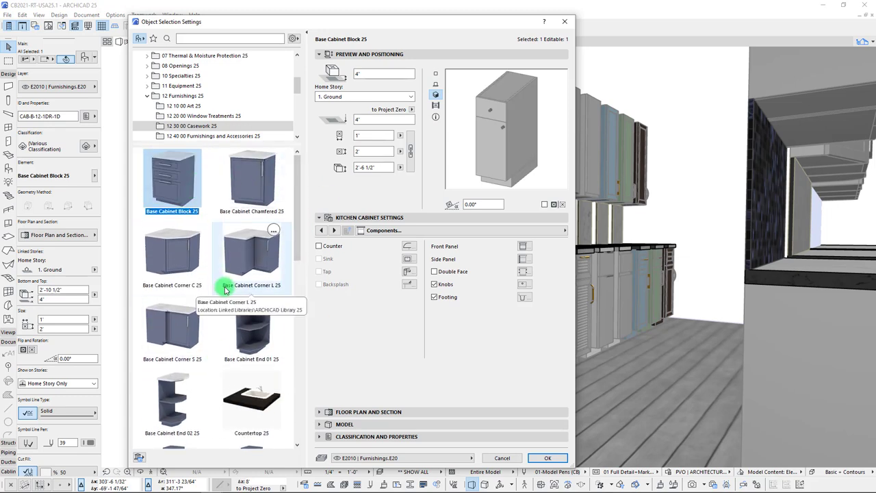
drag(294, 215, 297, 373)
scroll(233, 289, up, 2)
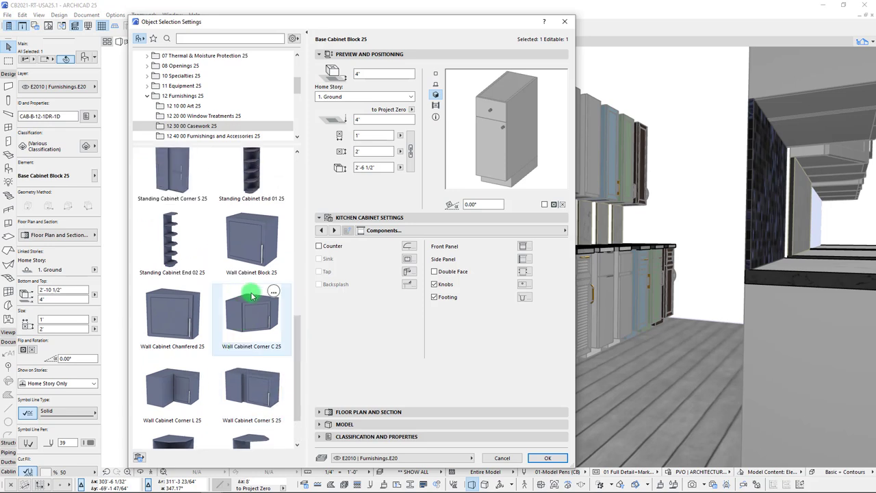
scroll(293, 366, down, 2)
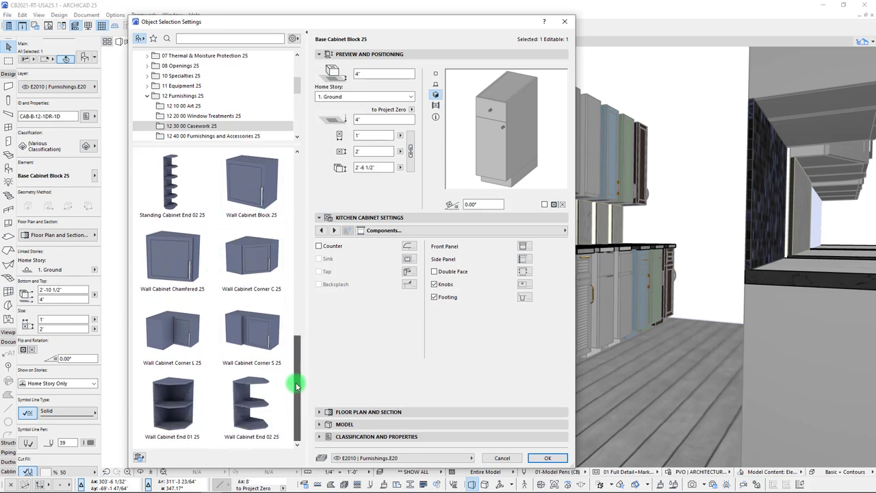
scroll(295, 388, up, 4)
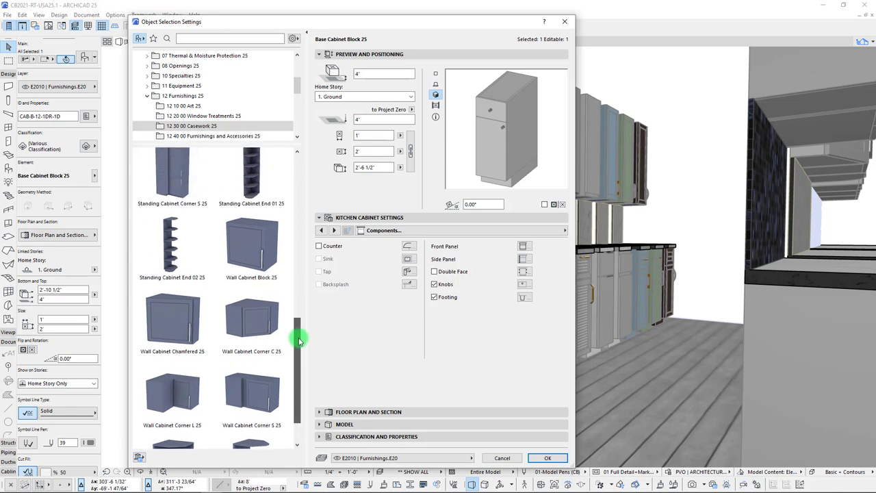
drag(301, 327, 300, 170)
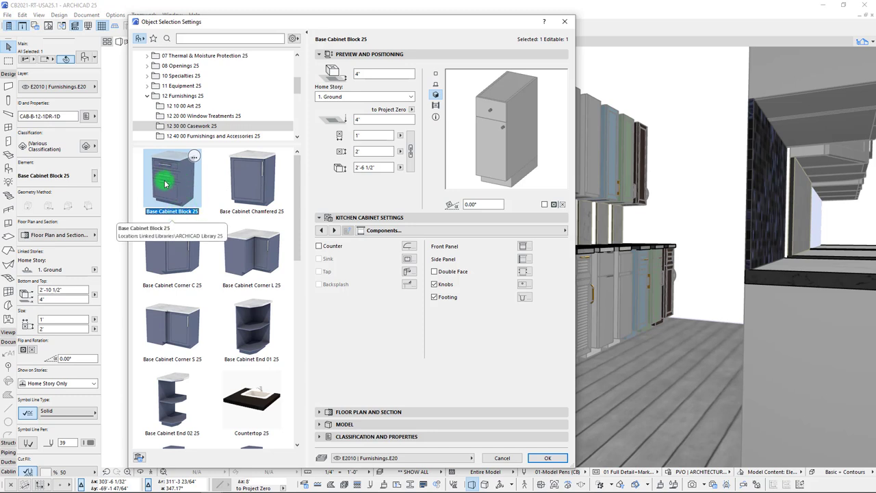
Preview the Base Cabinet Chamfered, Corner C, Corner L, Corner S, End 01 and End 02 objects one after another.
click(253, 174)
drag(532, 88, 515, 126)
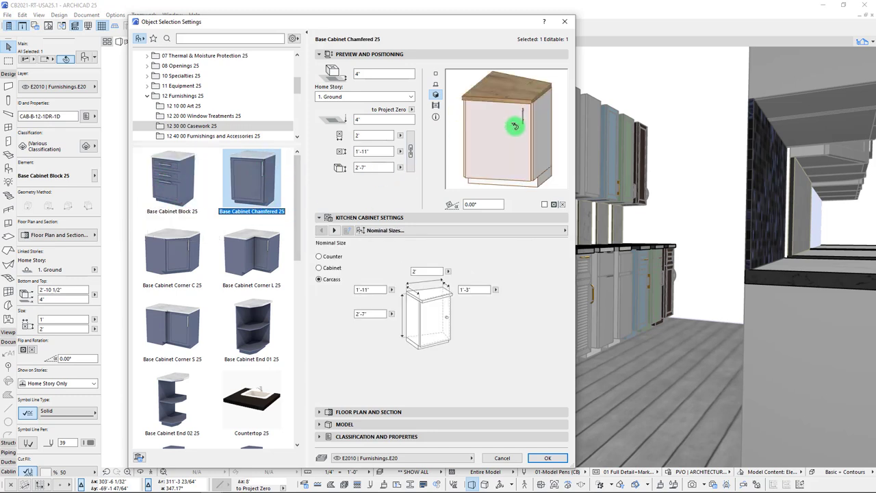
click(175, 248)
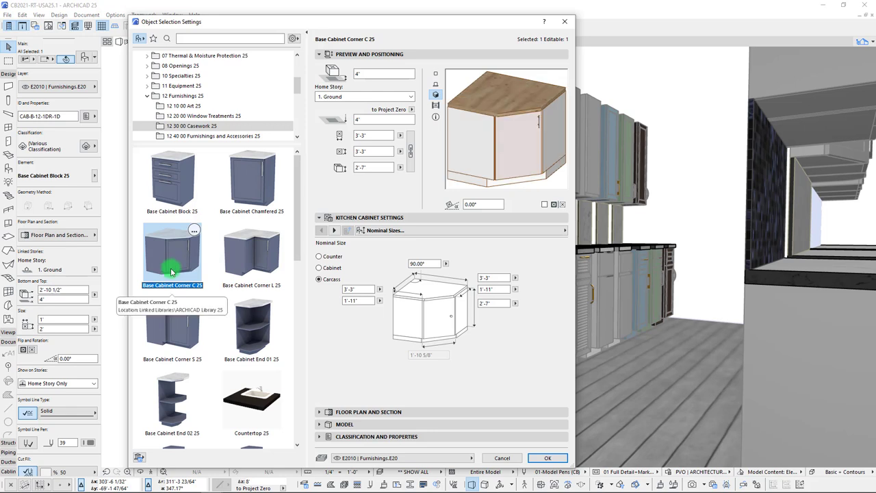
click(259, 260)
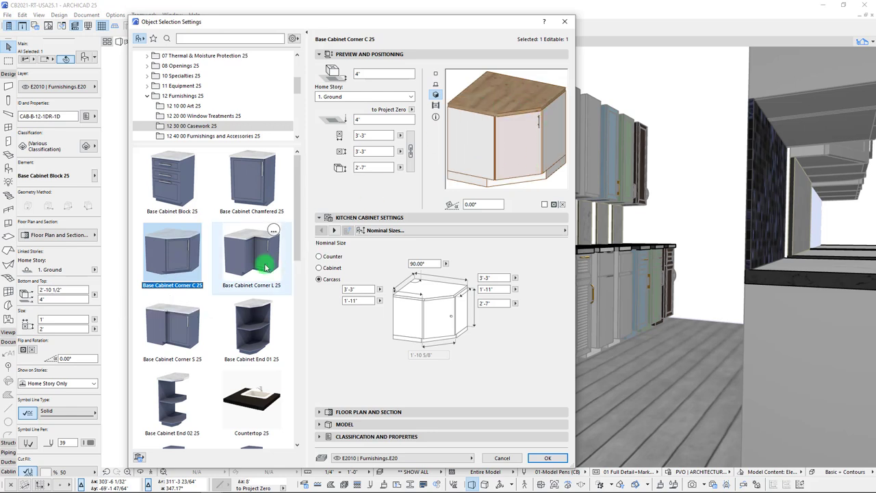
drag(486, 115, 534, 118)
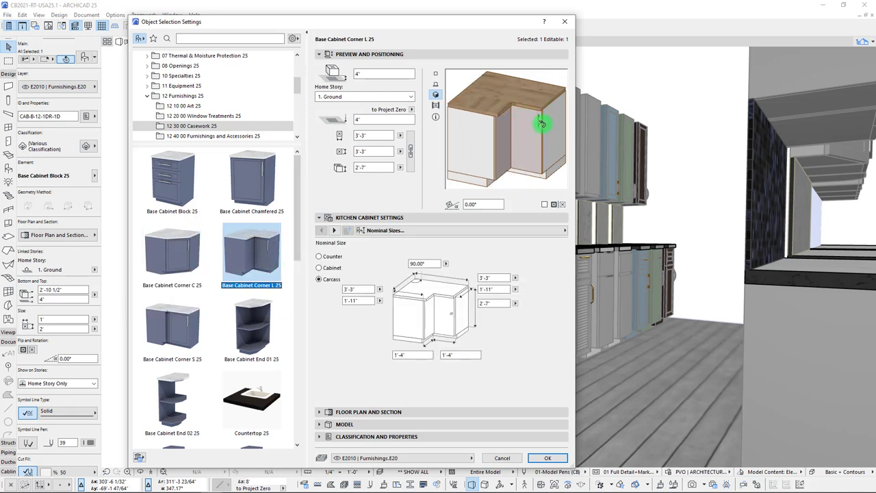
click(158, 341)
click(510, 127)
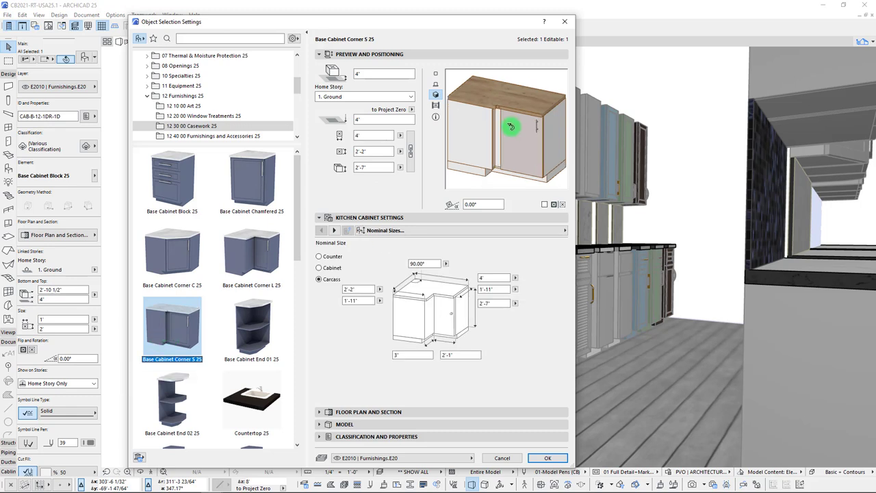
click(246, 326)
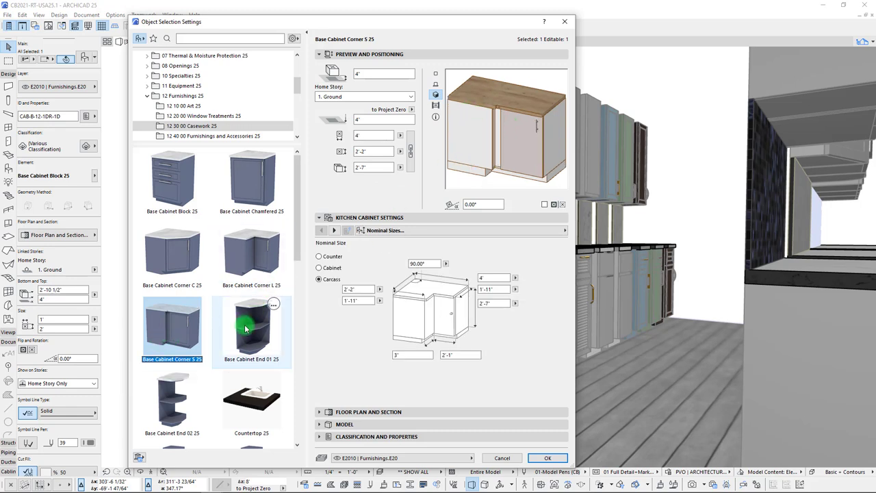
click(551, 97)
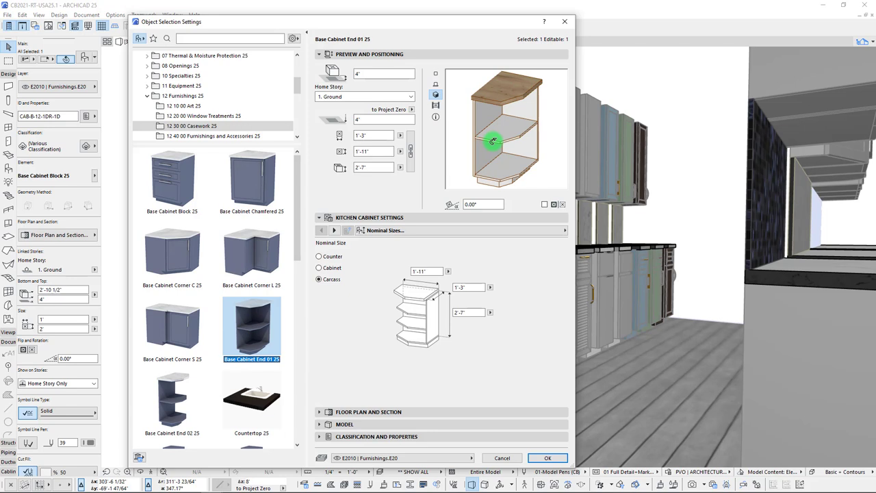
click(158, 404)
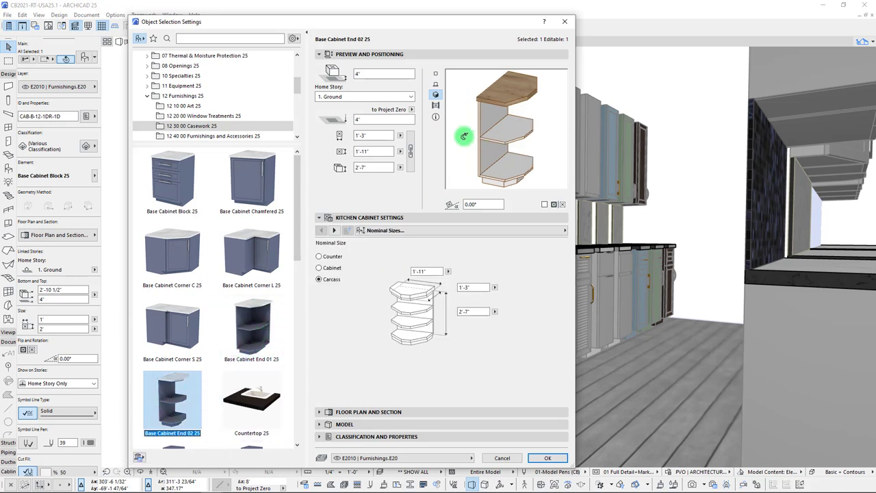
Preview the Countertop 25 object and examine its style and dimension settings.
scroll(243, 315, down, 1)
click(250, 366)
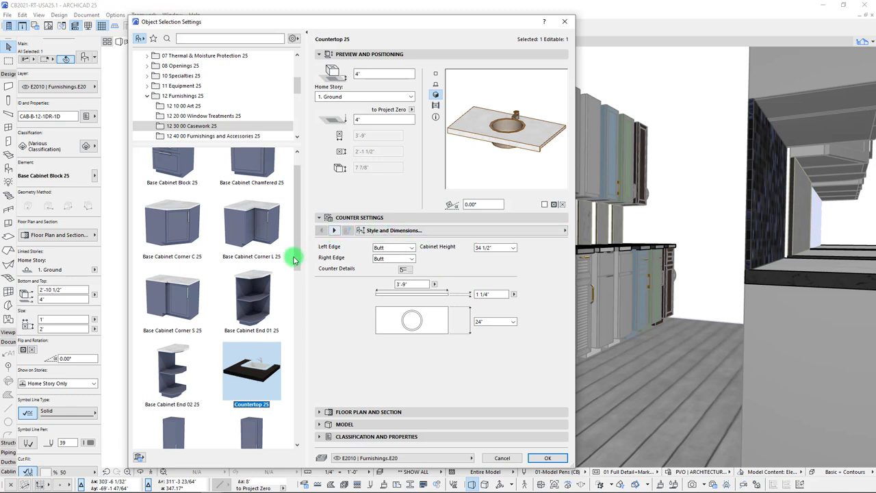
scroll(249, 239, down, 2)
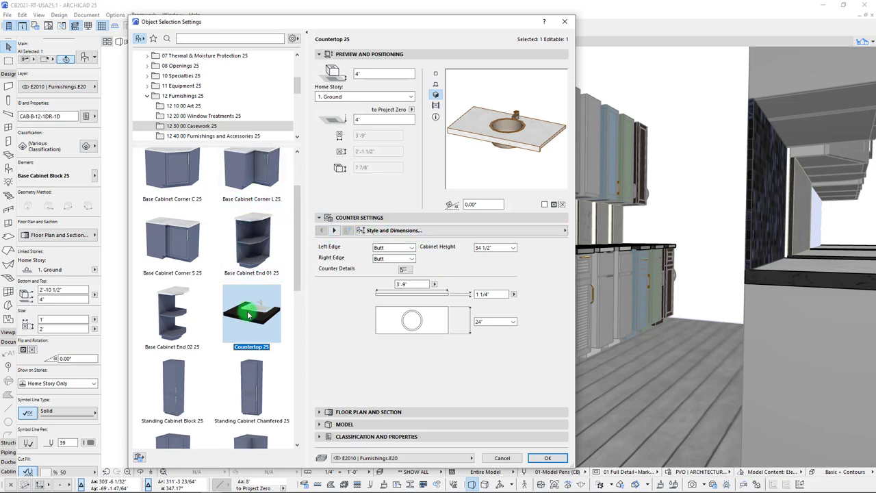
scroll(249, 315, down, 2)
click(404, 278)
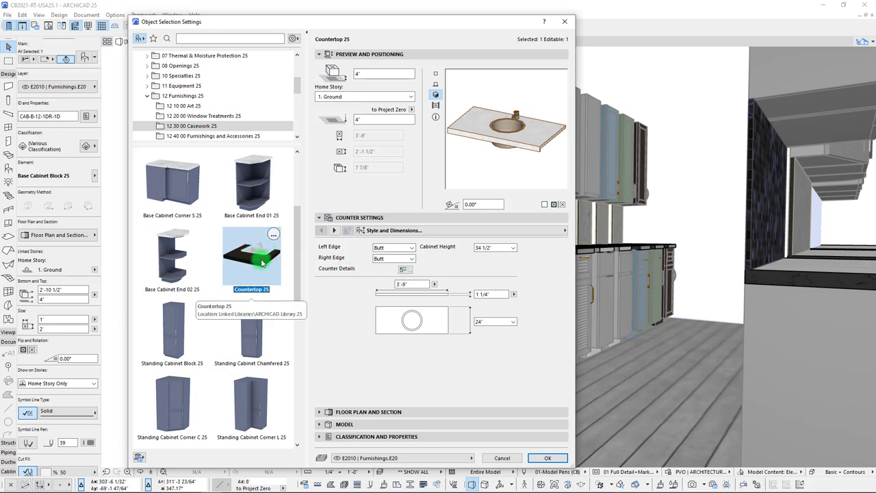
Preview the Standing Cabinet Block, Chamfered, Corner C, Corner L, Corner S, End 01 and End 02 objects in turn.
scroll(265, 278, down, 2)
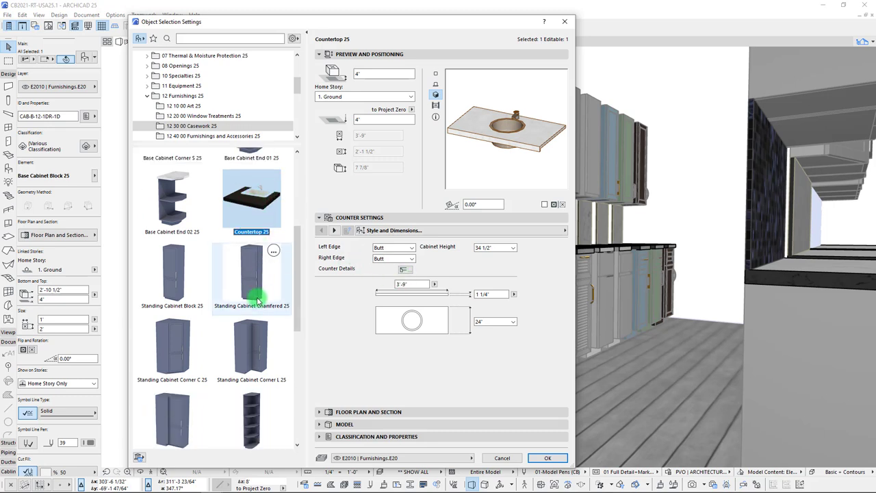
click(203, 289)
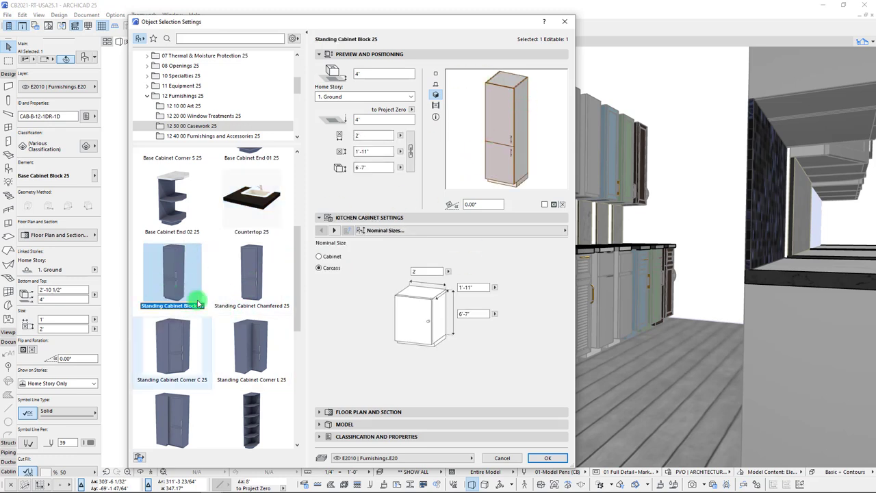
click(246, 288)
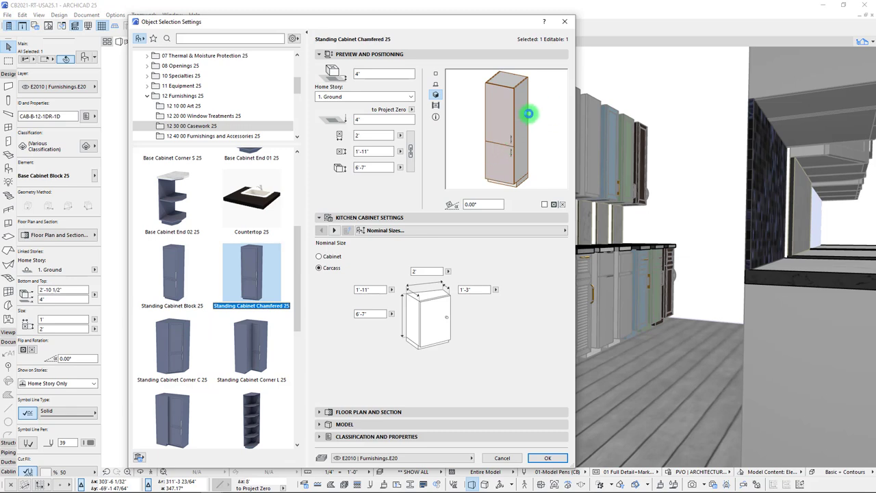
click(172, 356)
scroll(173, 331, down, 1)
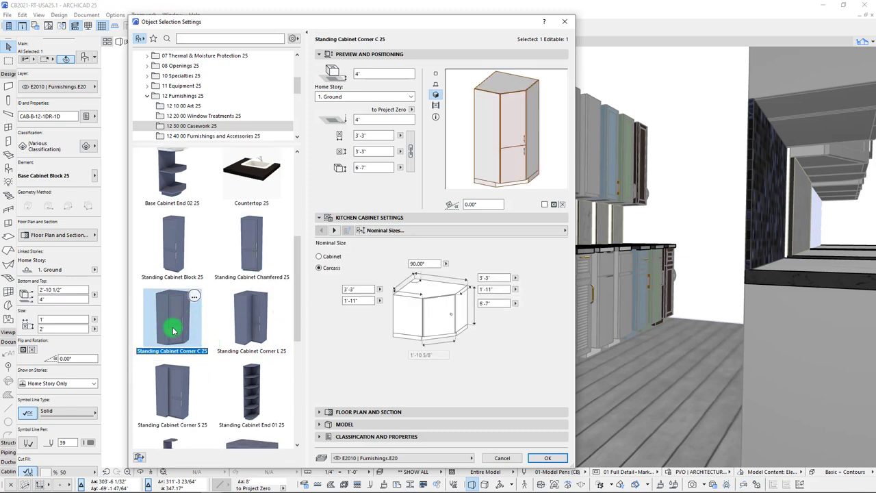
scroll(173, 331, down, 1)
click(248, 295)
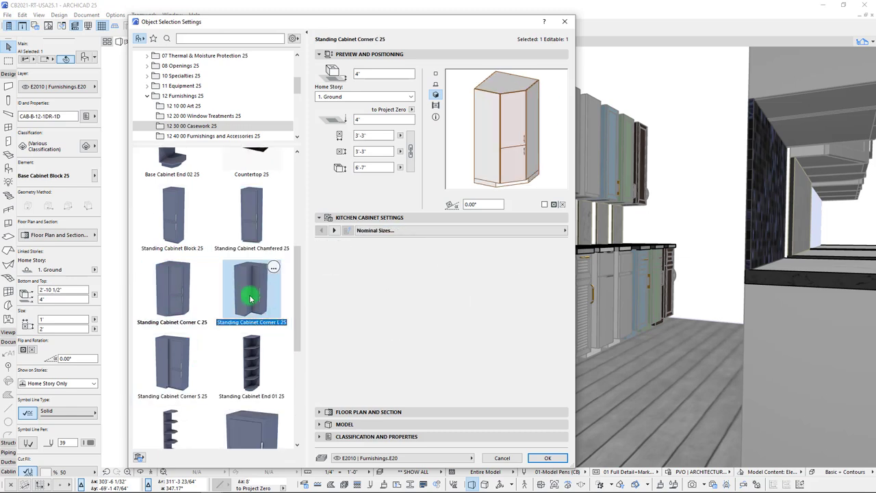
click(175, 380)
scroll(175, 374, down, 2)
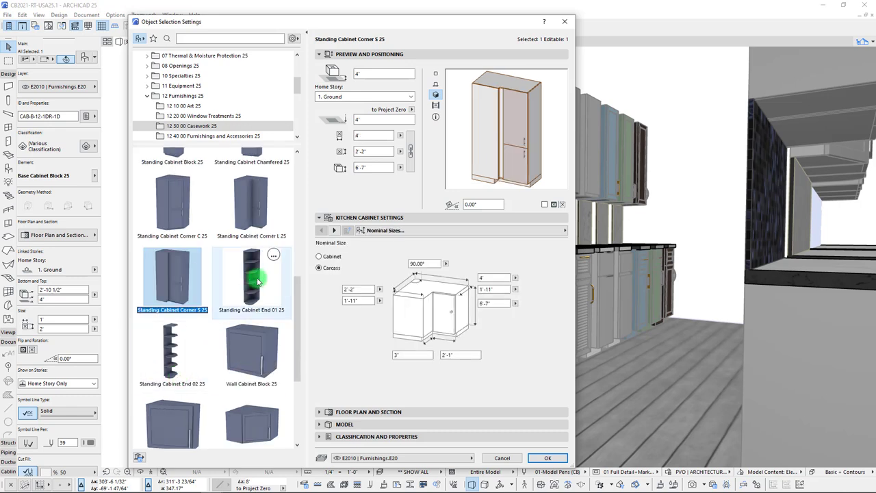
click(257, 282)
click(176, 363)
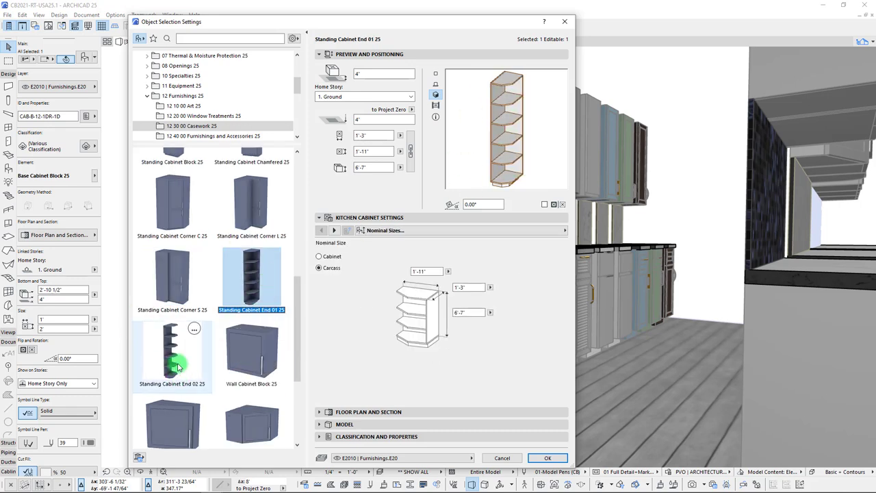
Preview the Wall Cabinet Block, Chamfered, Corner C, Corner L, Corner S, End 01 and End 02 objects one after another.
scroll(215, 362, down, 3)
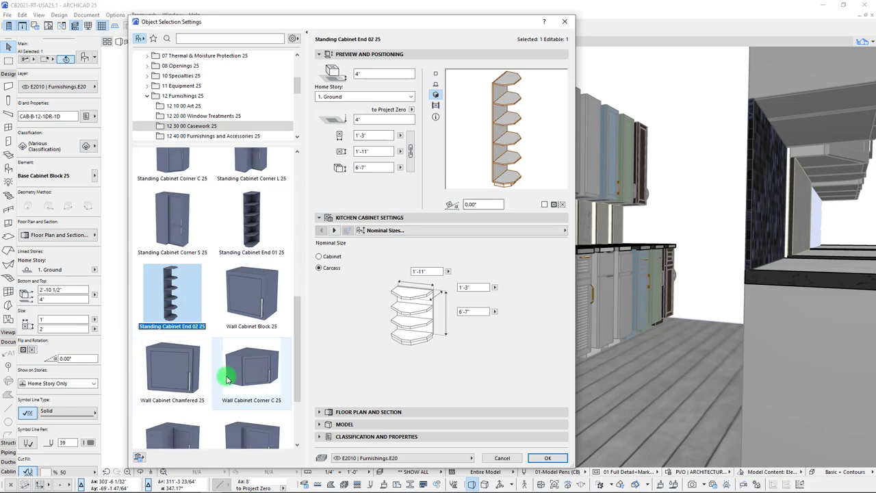
click(258, 258)
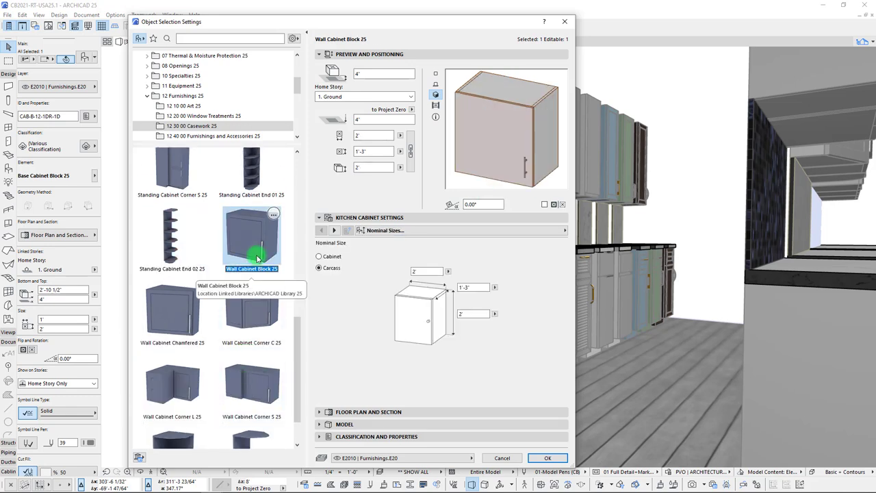
click(172, 312)
click(251, 324)
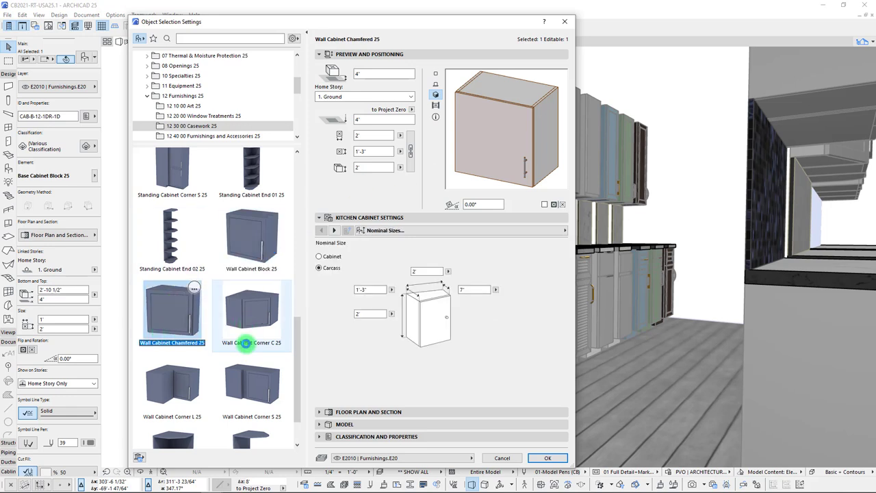
click(184, 399)
click(222, 373)
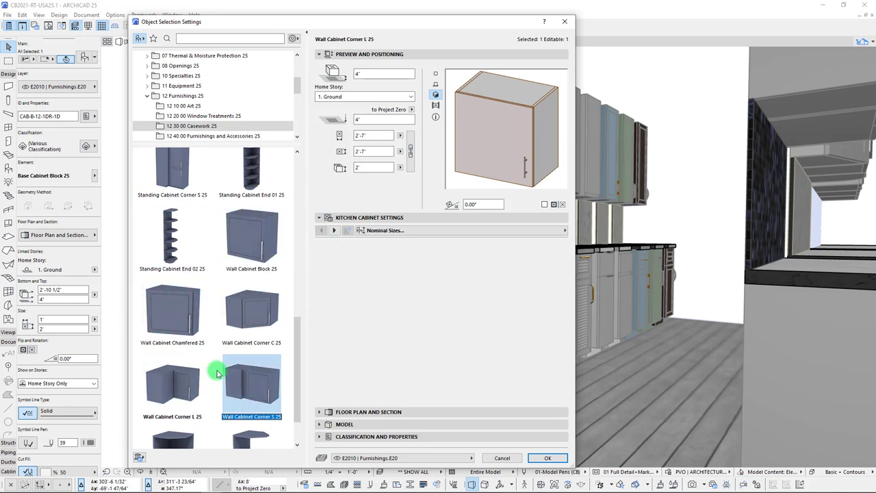
scroll(219, 373, down, 1)
click(184, 402)
click(259, 407)
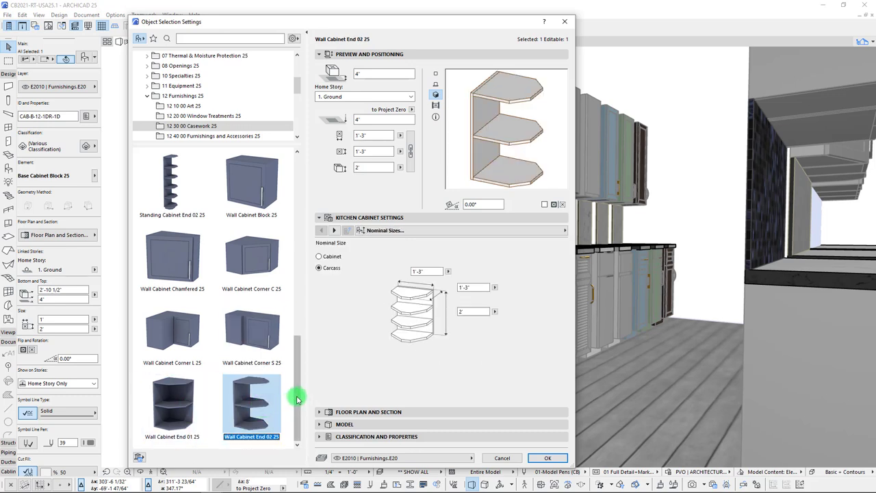
Preview the Base Cabinet Block, Chamfered and Corner L objects again, return to Block, and leave the object settings without applying anything.
drag(297, 399, 297, 166)
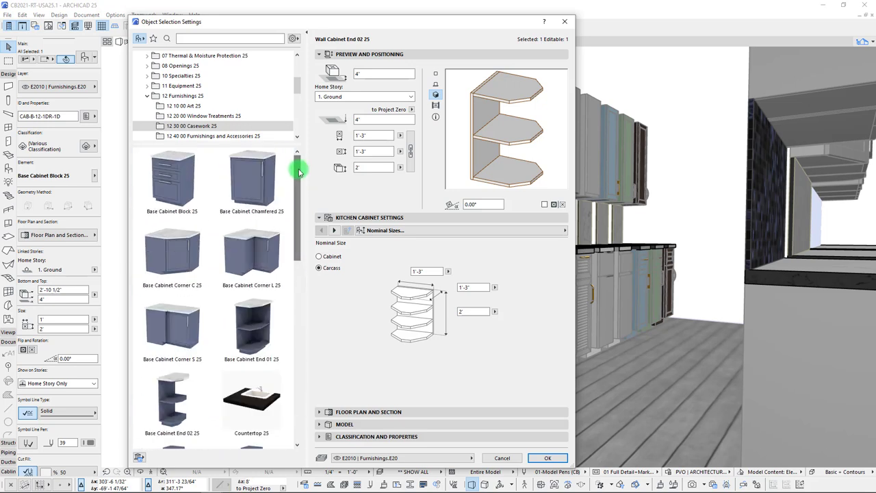
click(177, 189)
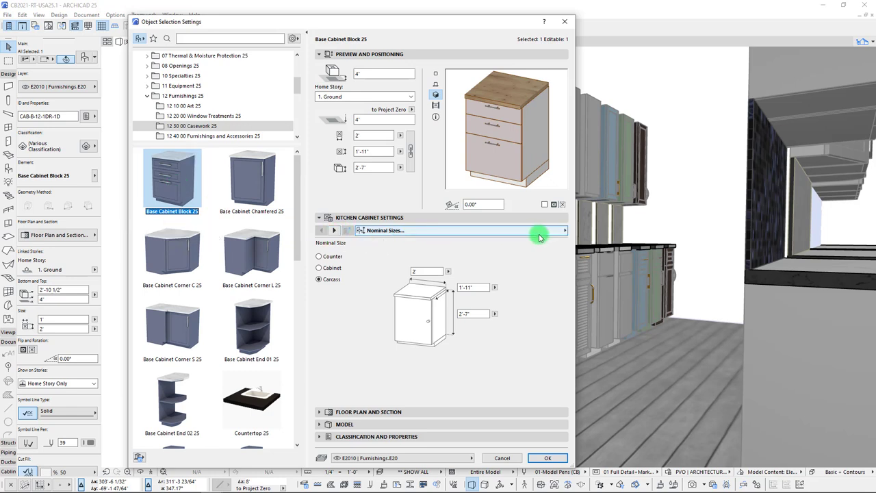
click(247, 192)
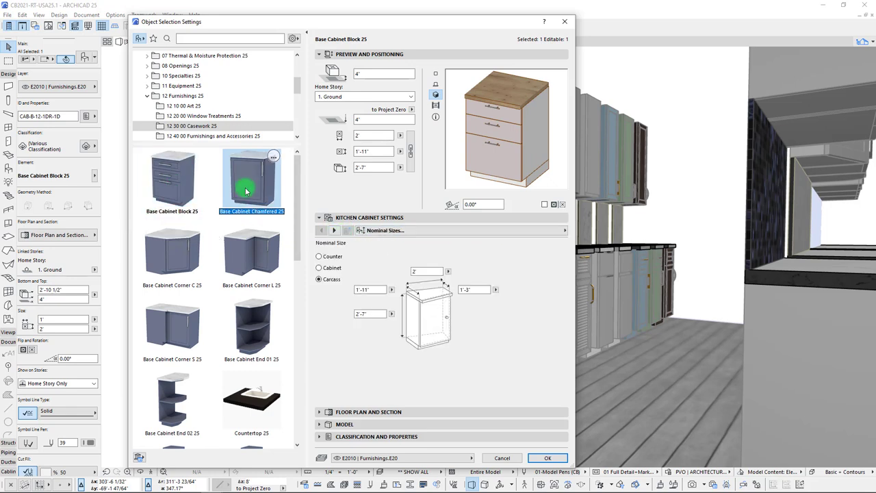
click(257, 249)
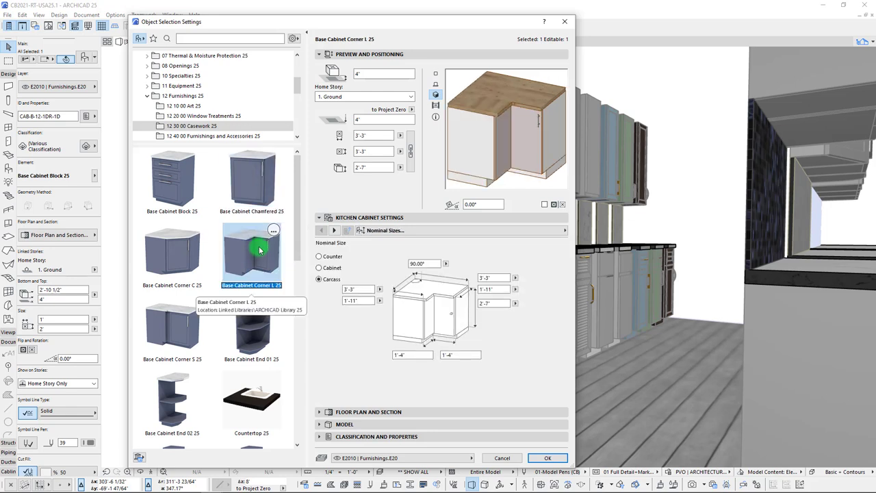
click(180, 190)
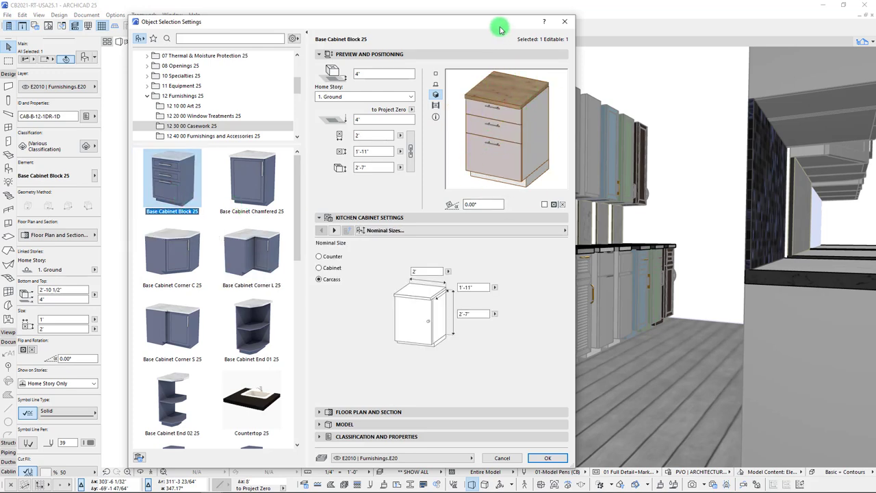
drag(500, 29, 508, 35)
click(486, 104)
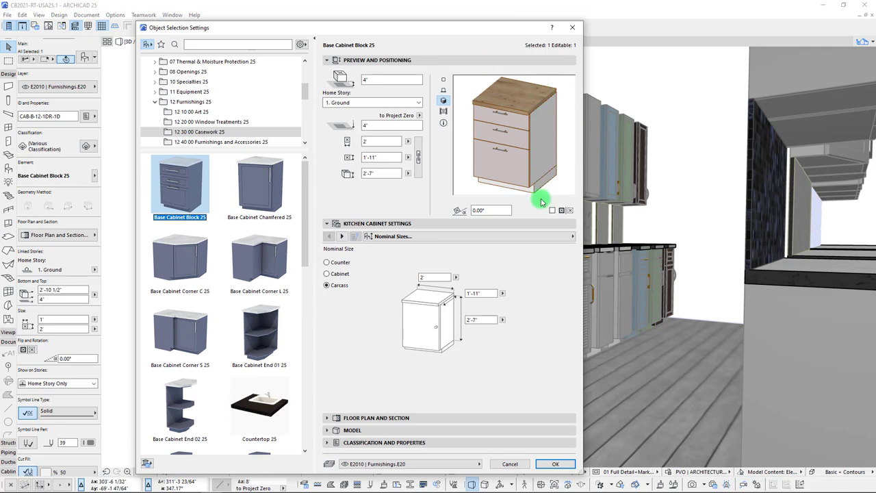
drag(503, 32, 503, 23)
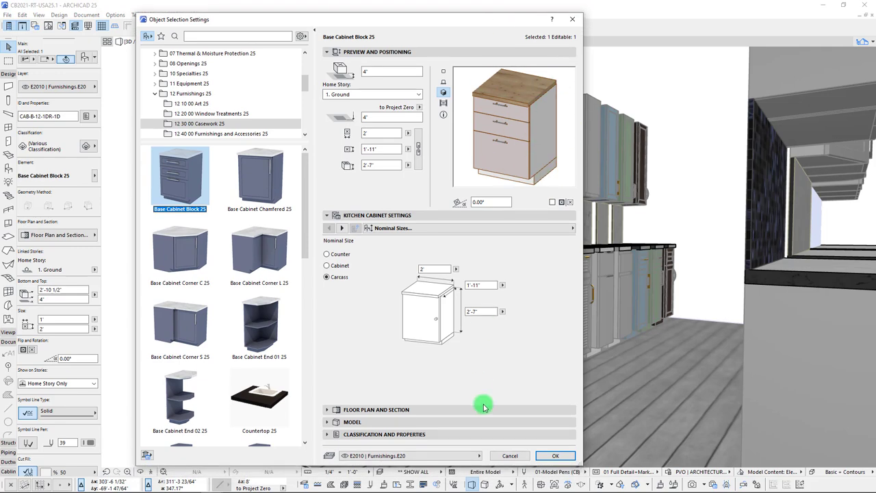
click(509, 456)
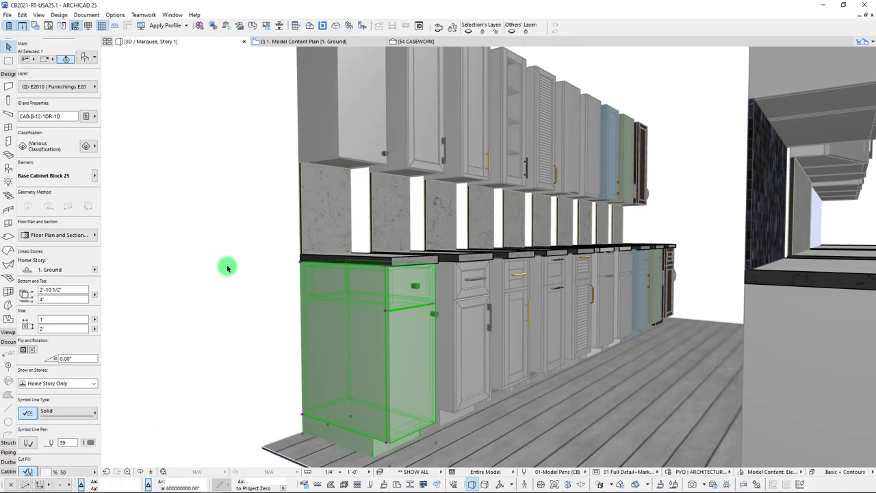
Deselect the cabinet and examine the standing, corner and end cabinets elsewhere in the 3D model.
key(Escape)
shift+middle_drag(227, 268, 228, 268)
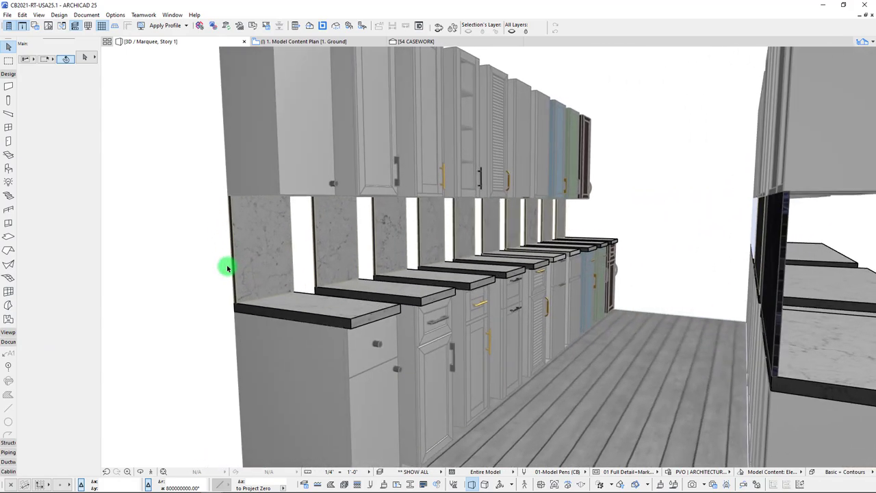
scroll(228, 267, down, 8)
key(Up)
key(Up)
key(Up)
key(Up)
shift+middle_drag(227, 268, 228, 268)
key(Up)
key(Up)
key(Up)
key(Up)
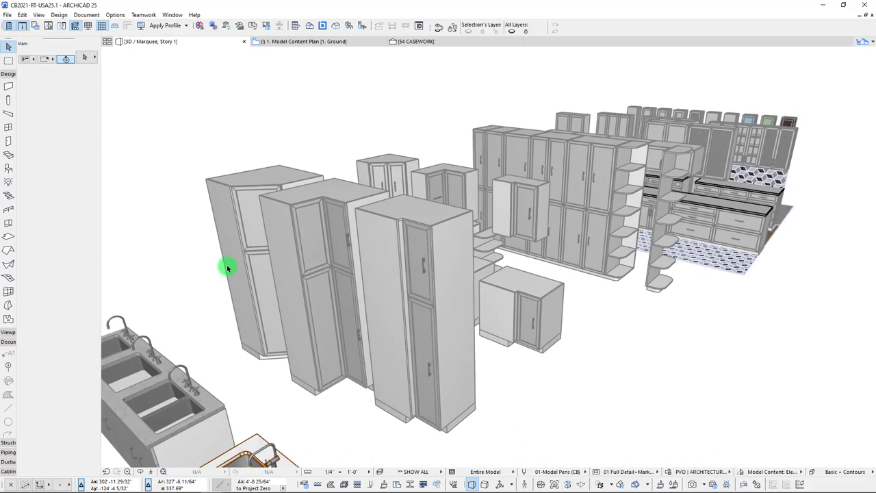
mouse_move(226, 265)
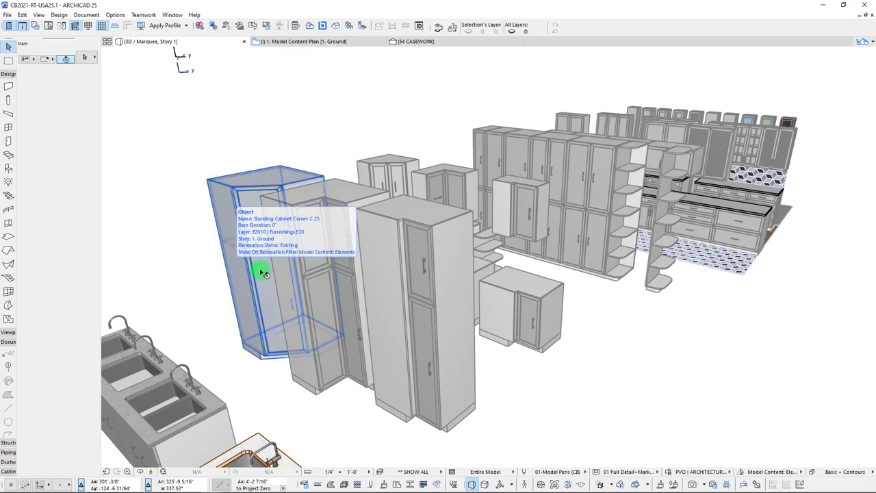
scroll(508, 232, down, 3)
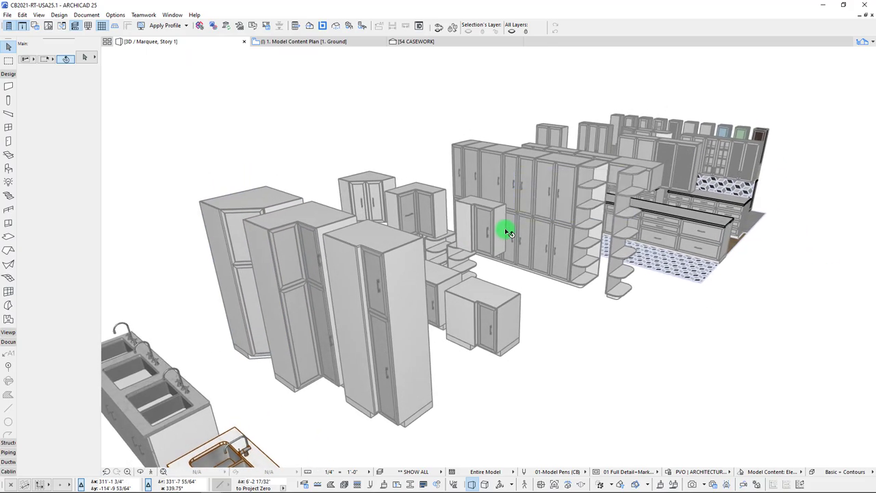
Turn on the Counter component of the second base cabinet in the marble-topped row, look over its list of settings pages, and apply.
scroll(508, 233, up, 5)
scroll(505, 231, up, 8)
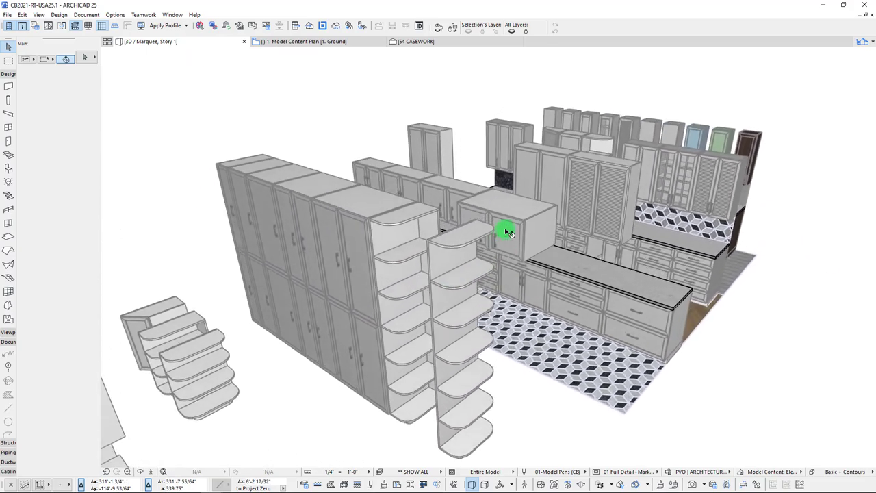
scroll(551, 311, up, 10)
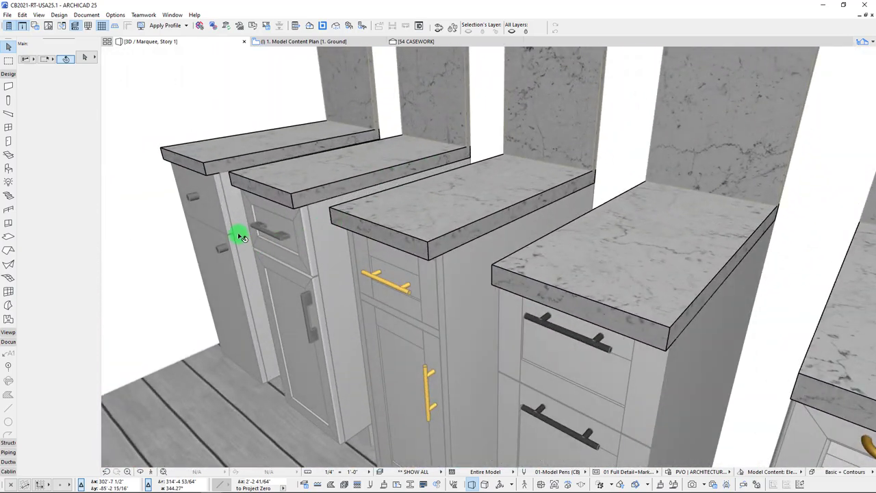
click(240, 236)
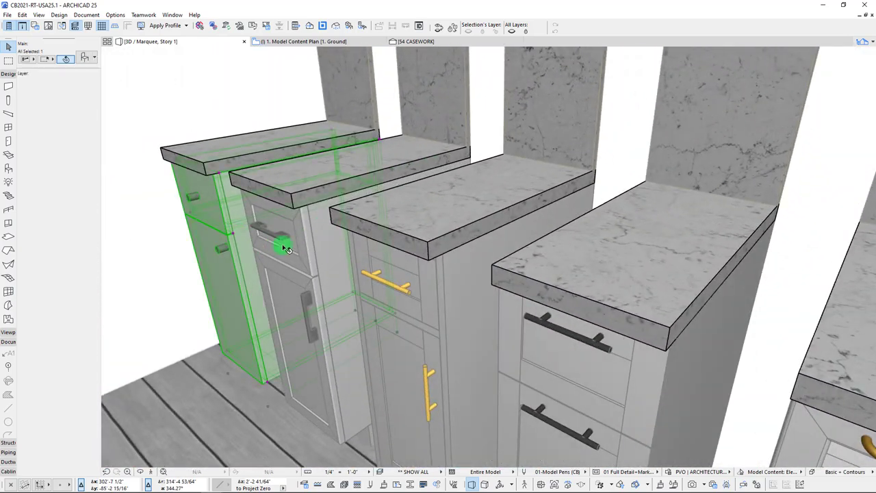
click(299, 250)
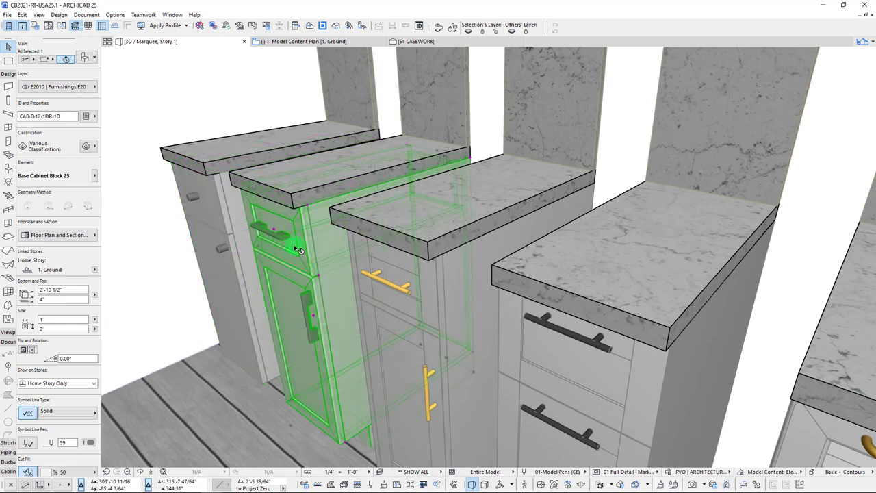
shift+middle_drag(315, 241, 385, 322)
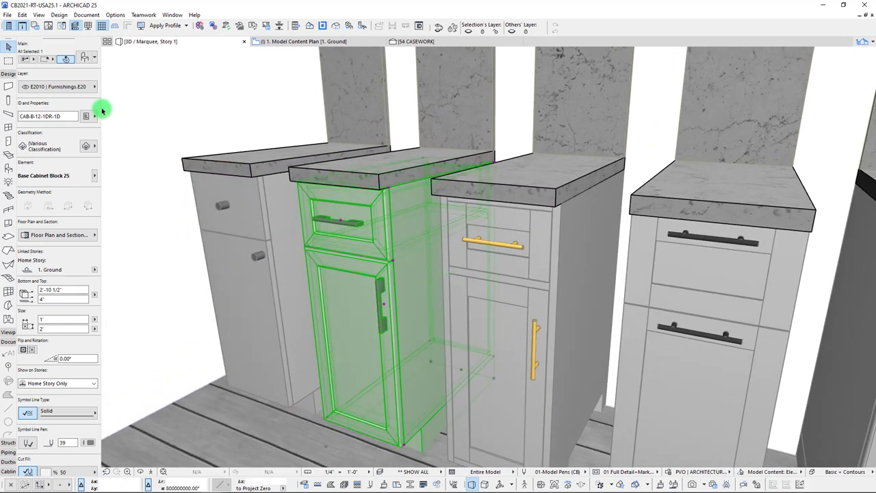
key(ctrl+t)
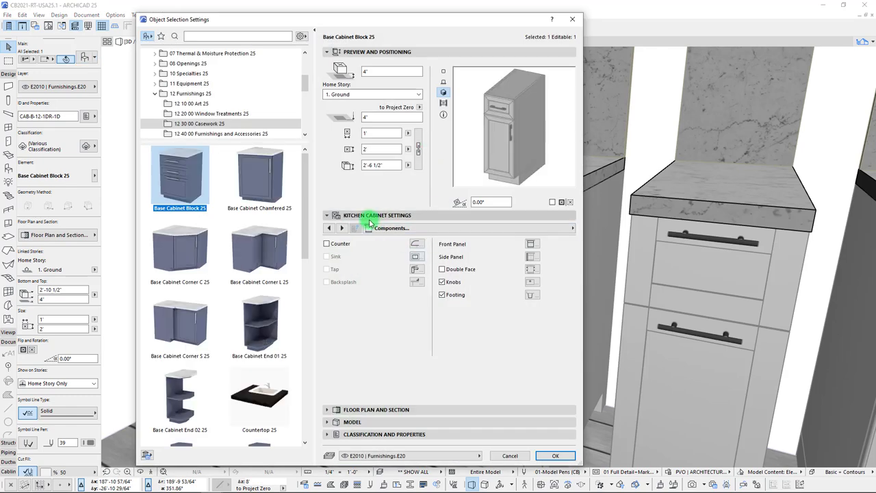
click(327, 244)
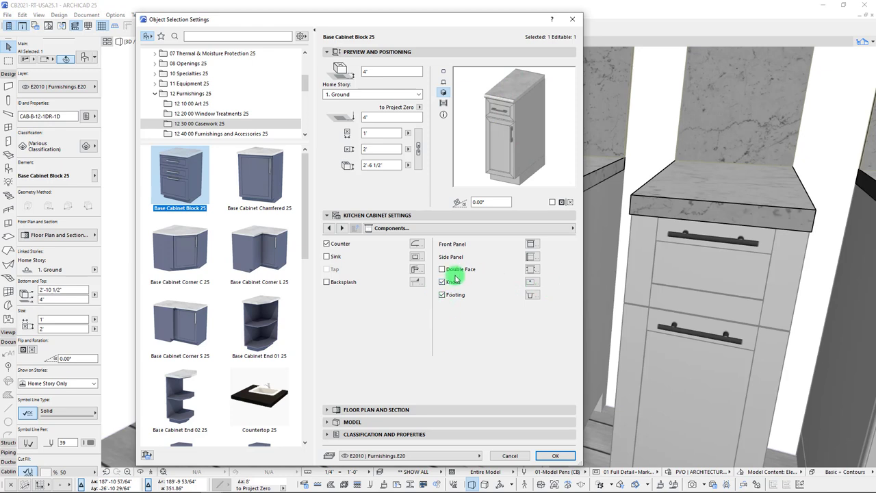
click(373, 228)
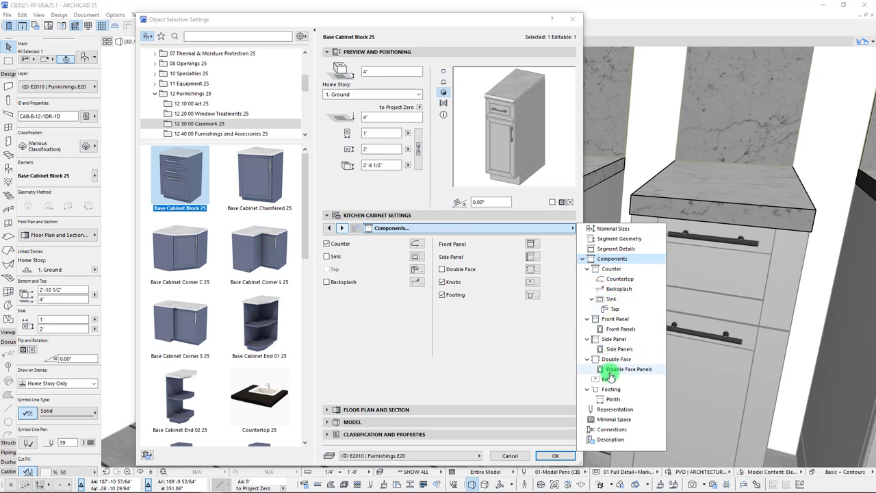
click(499, 360)
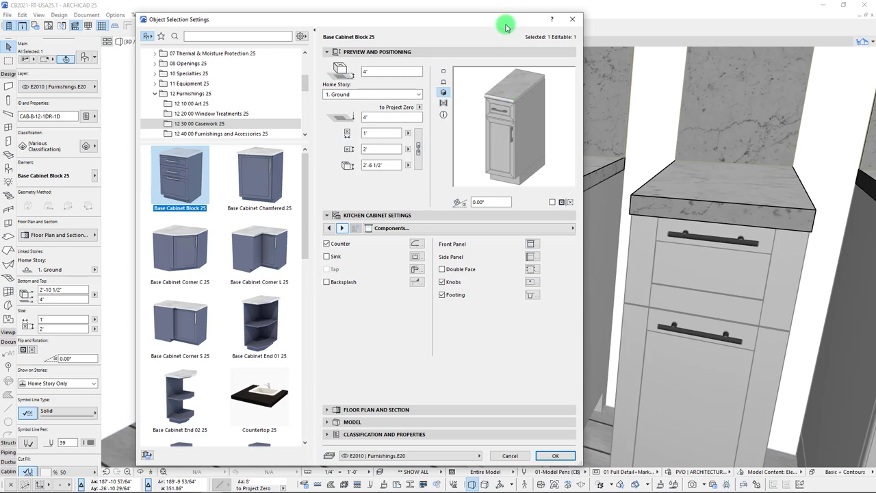
click(555, 456)
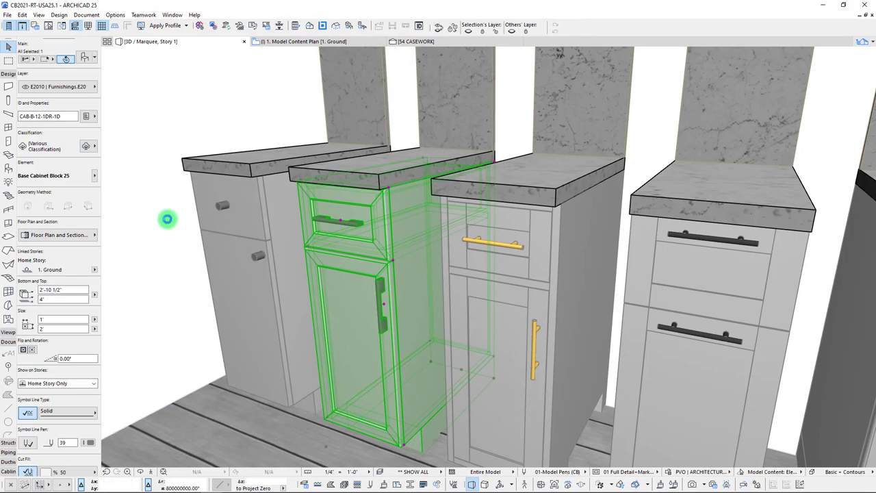
click(167, 219)
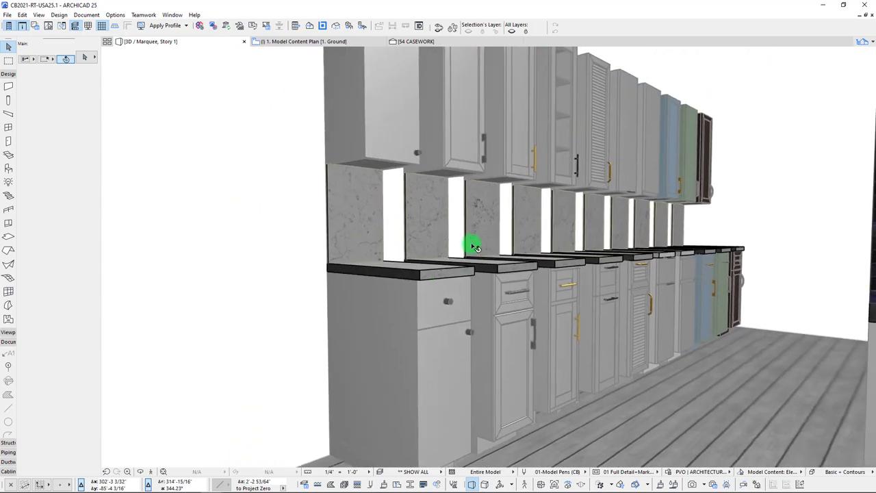
Switch to the CASEWORK view and look at the row of cabinet styles straight on.
click(419, 39)
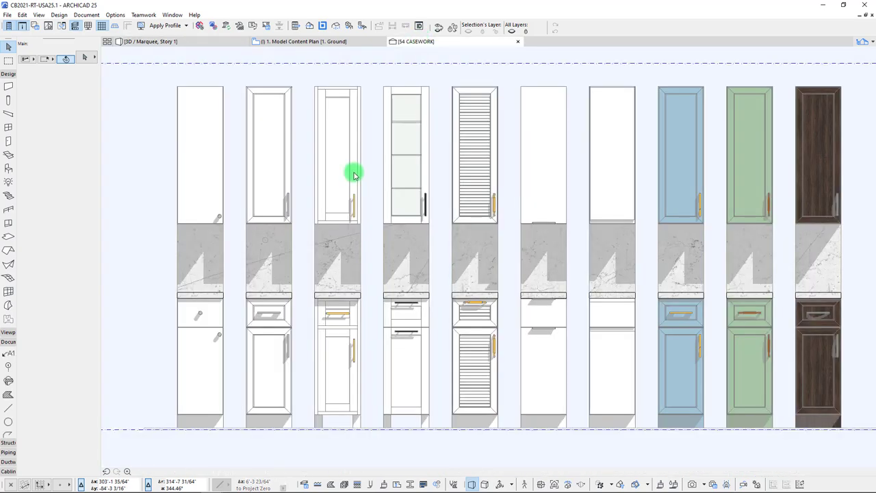
middle_drag(666, 316, 639, 312)
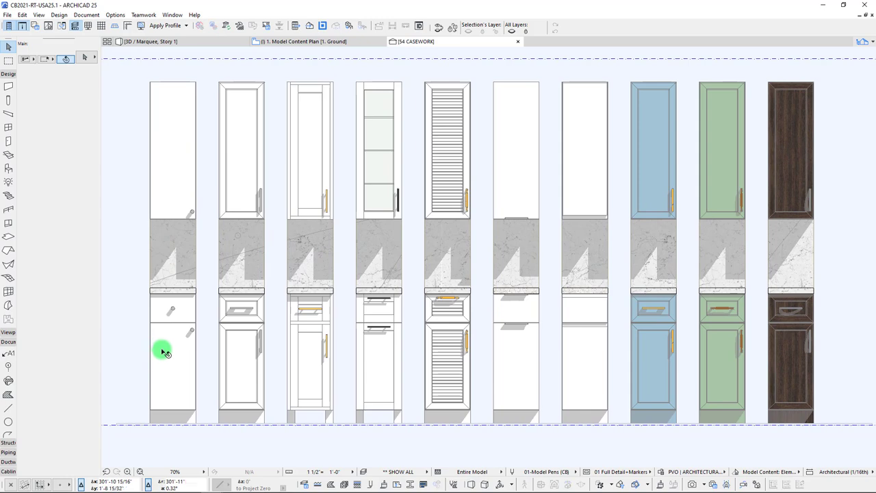
scroll(162, 346, up, 5)
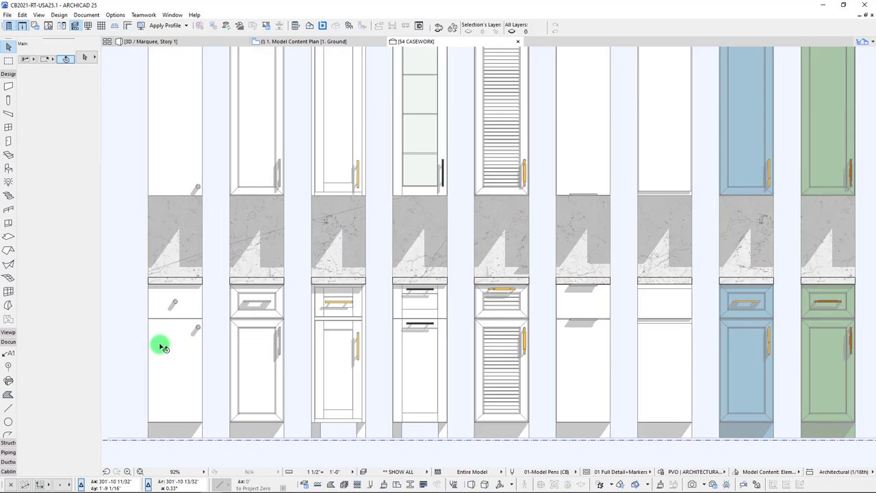
Open the object settings of the first plain base cabinet in the row and bring up its Front Panels page.
click(365, 213)
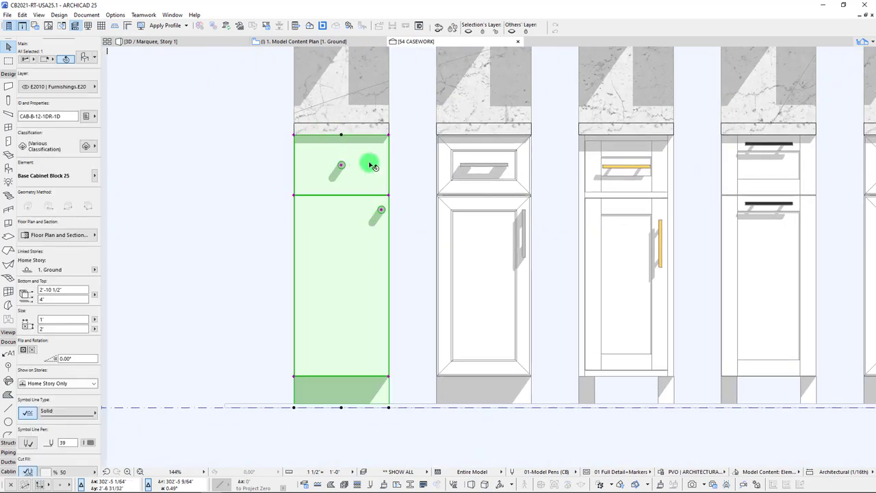
double_click(314, 199)
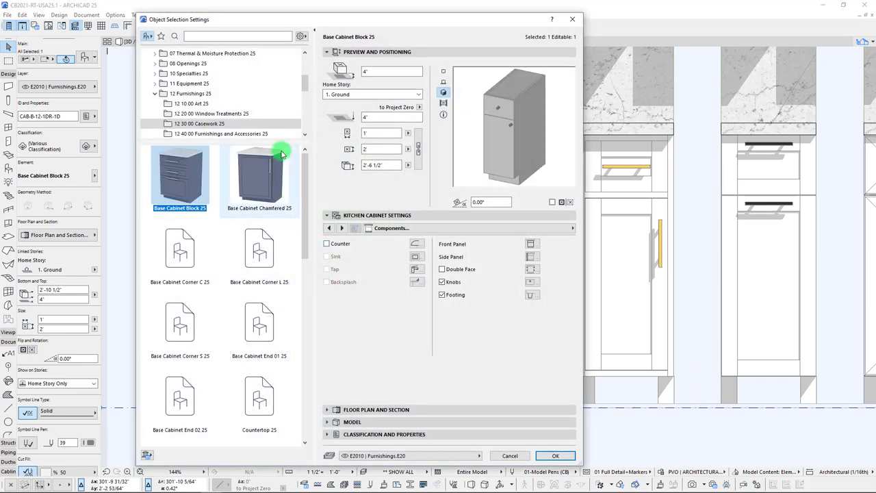
click(413, 232)
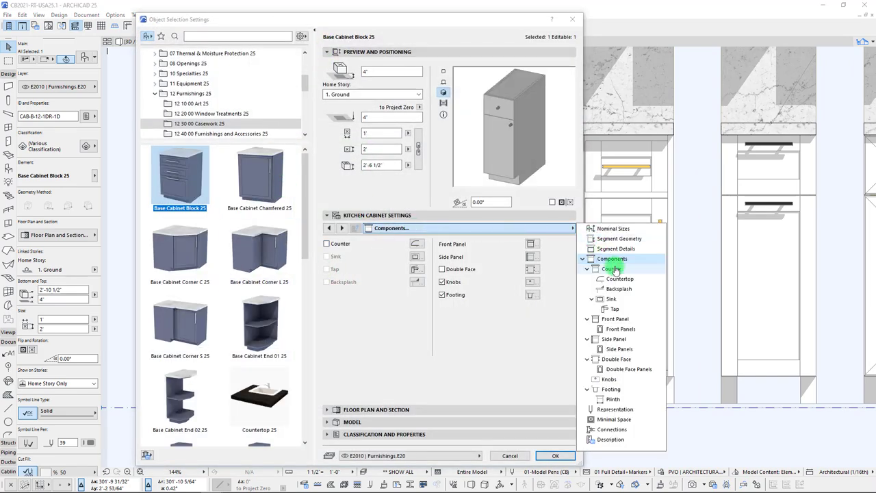
click(614, 319)
click(613, 330)
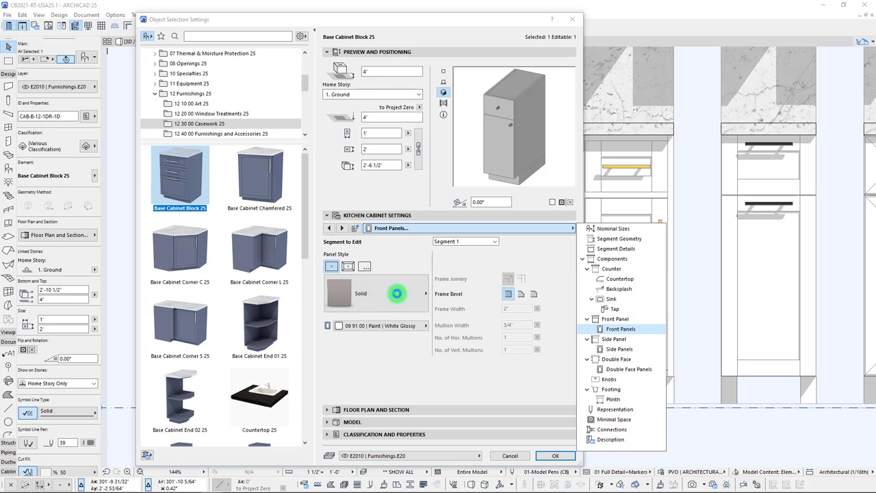
Bring up the Knobs page of the plain base cabinet, look over the available knob shapes, and close the settings unchanged.
click(609, 379)
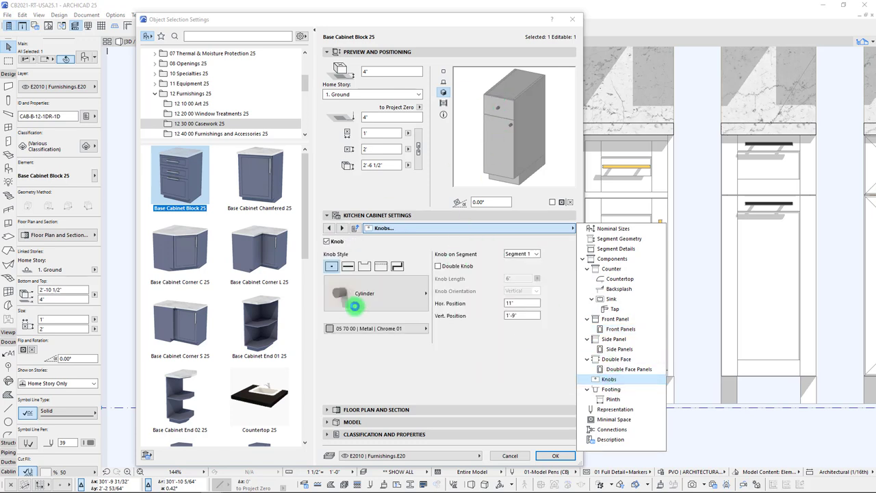
click(397, 301)
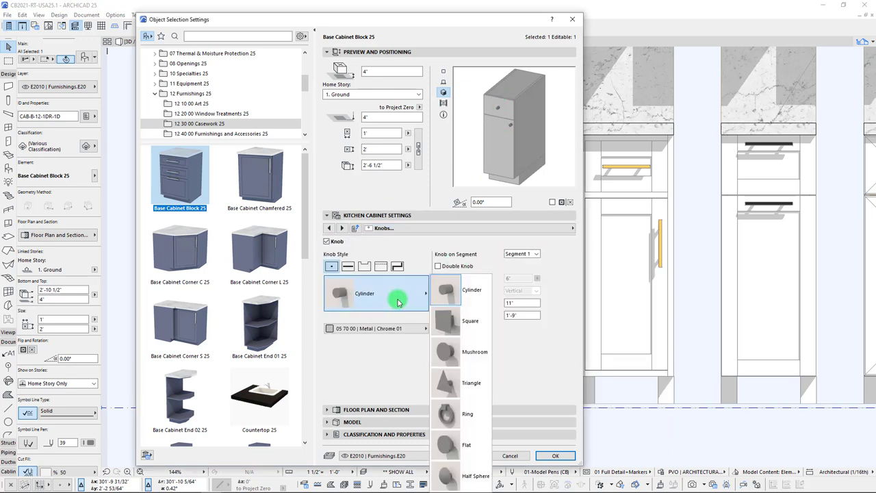
click(399, 302)
click(573, 20)
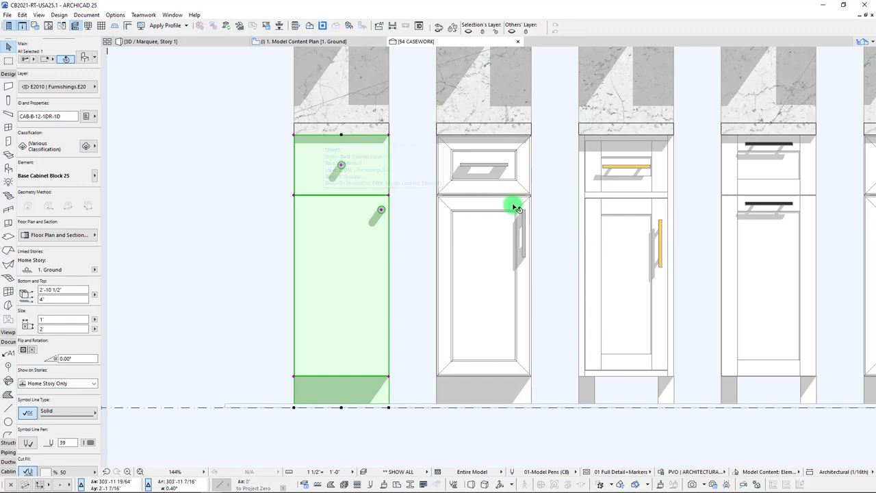
Examine the mitred frame panels and bar handles of the second base cabinet up close, comparing them with the neighbouring cabinet.
middle_drag(550, 254, 391, 248)
key(Escape)
click(383, 246)
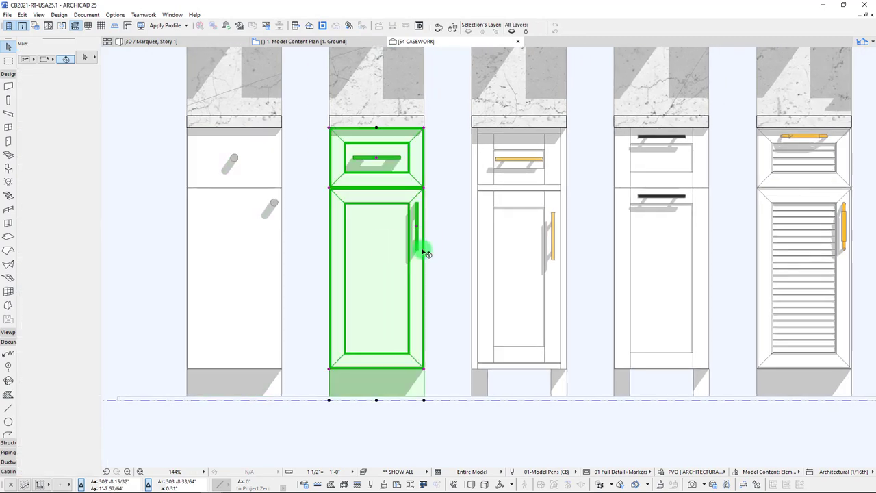
scroll(406, 183, up, 3)
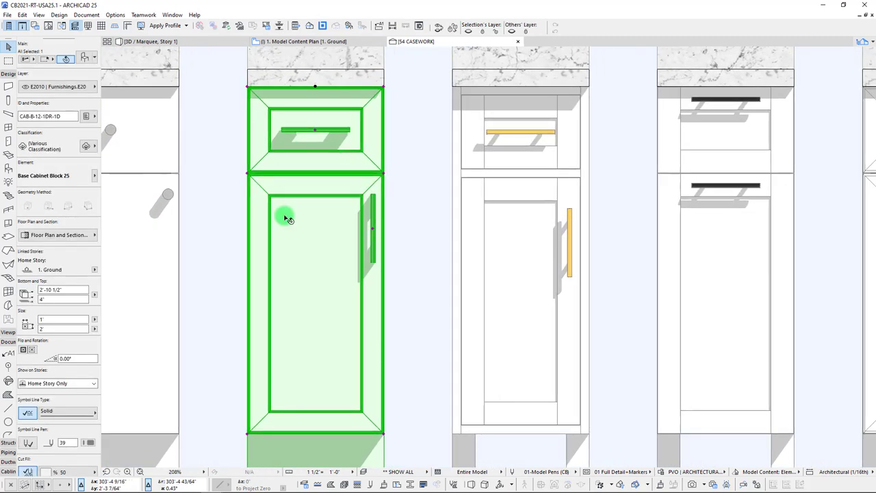
key(Escape)
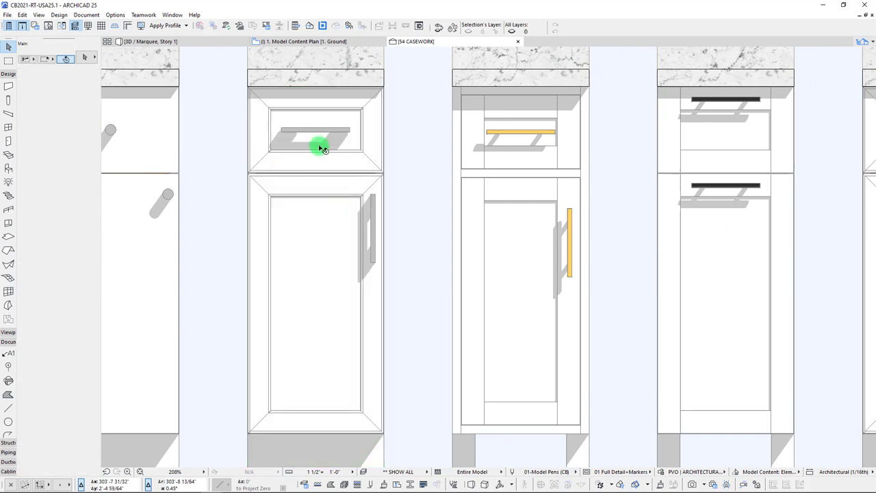
scroll(269, 106, up, 3)
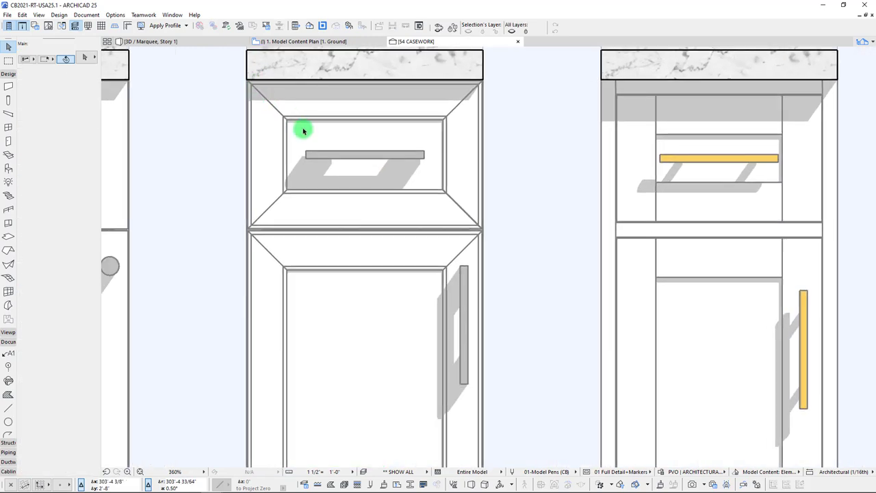
scroll(395, 140, down, 2)
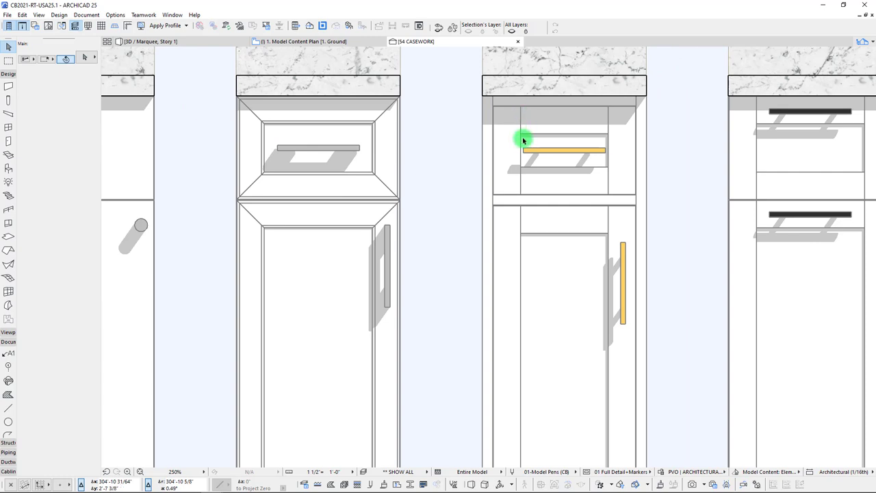
scroll(548, 164, down, 2)
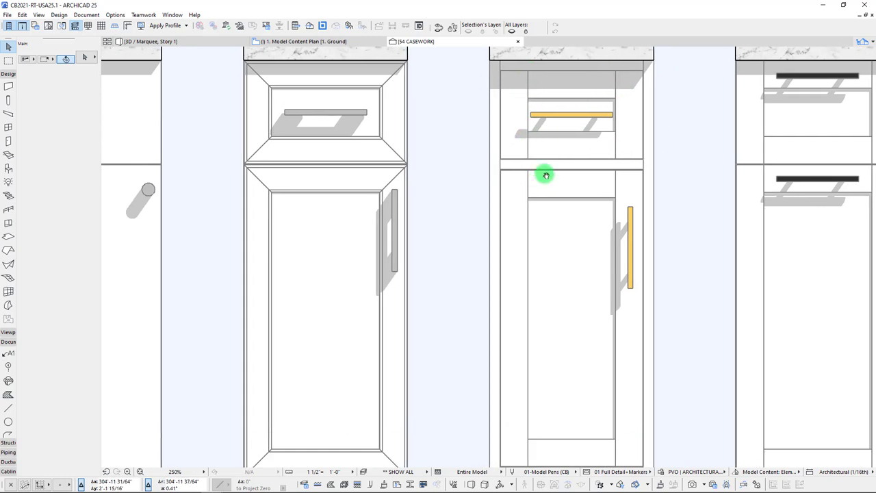
click(385, 169)
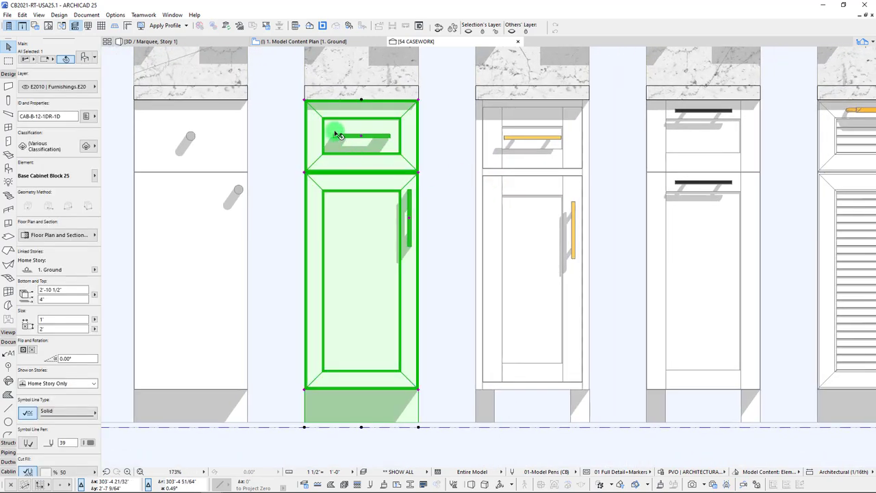
scroll(421, 135, up, 3)
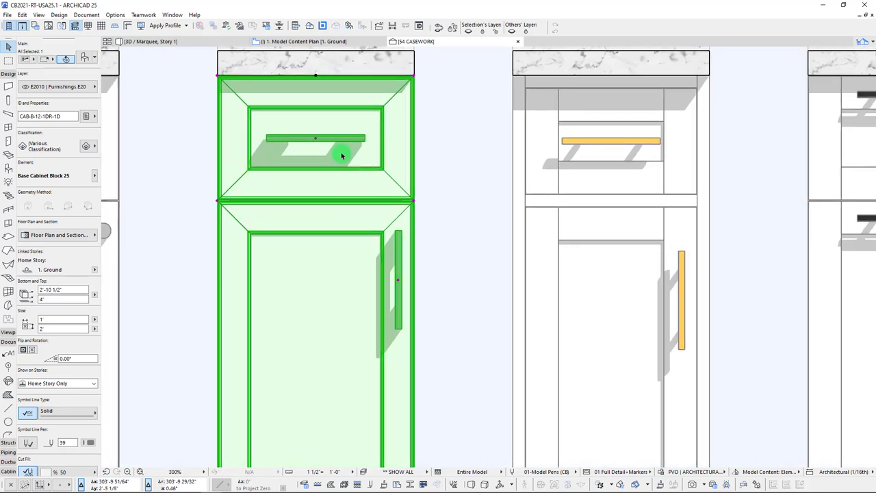
Select the third base cabinet with the gold bar handles, examine its inset panels, and deselect it.
click(524, 188)
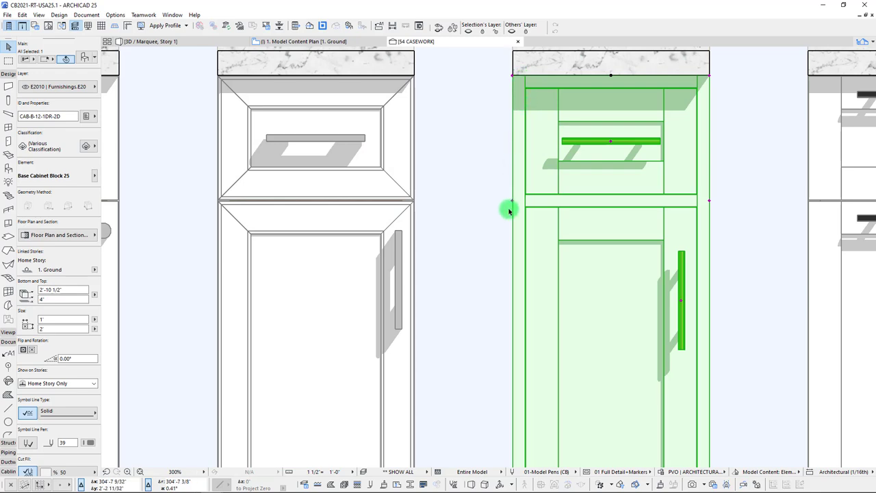
scroll(542, 158, down, 3)
middle_drag(576, 172, 412, 163)
key(Escape)
scroll(449, 181, down, 3)
middle_drag(536, 197, 404, 202)
scroll(444, 191, up, 2)
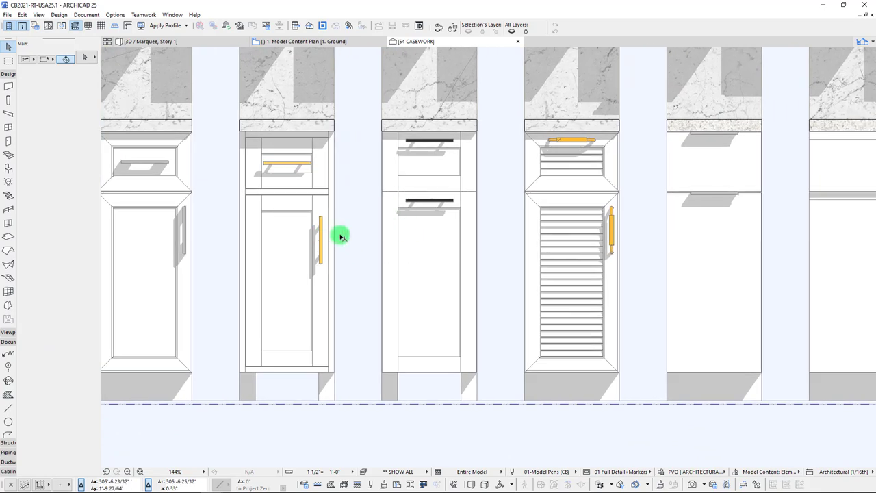
Select the louvered base cabinet further along the row and examine its front panels and gold handles.
middle_drag(482, 207, 360, 198)
click(407, 168)
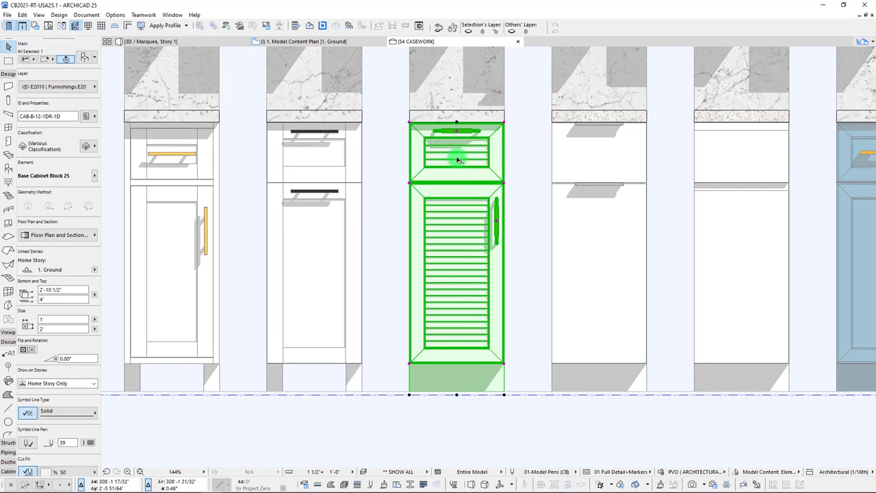
scroll(377, 274, down, 2)
scroll(402, 199, up, 3)
scroll(401, 198, up, 1)
Select the flat-front cabinet with edge pulls and its handleless neighbour in turn, examine their fronts, and clear the selection.
click(407, 215)
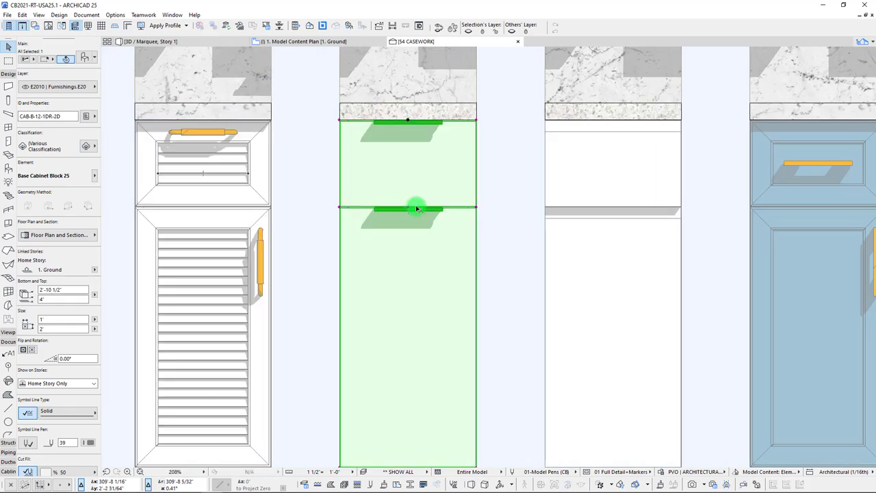
scroll(514, 191, down, 3)
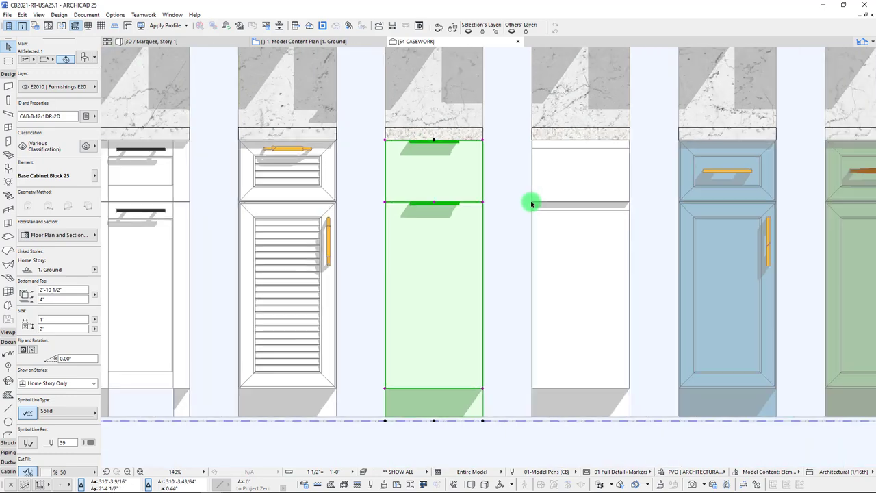
click(501, 193)
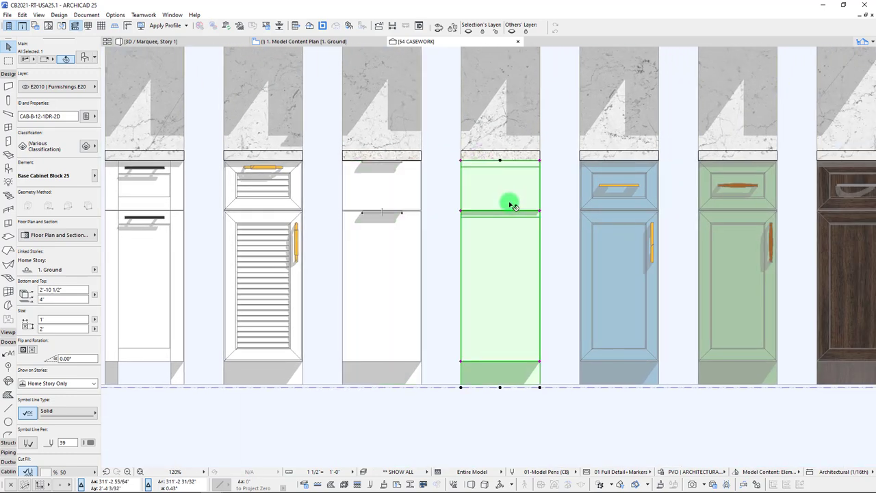
scroll(505, 195, up, 5)
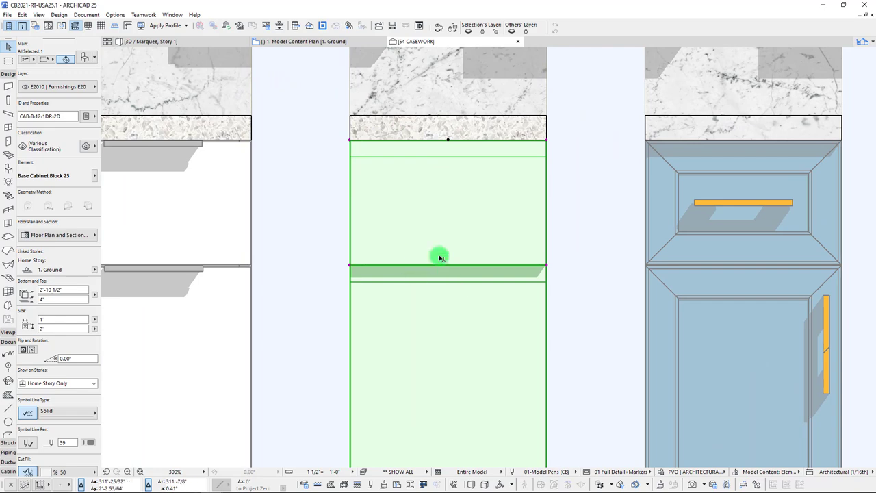
click(444, 169)
key(Escape)
scroll(438, 168, down, 5)
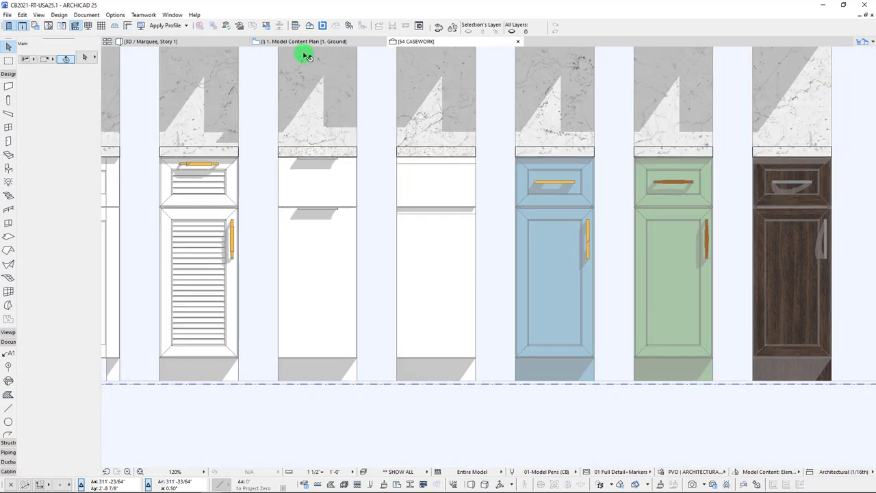
Switch to the 3D view and examine the edge pulls and recessed grips of the two flat-front base cabinets up close.
click(188, 43)
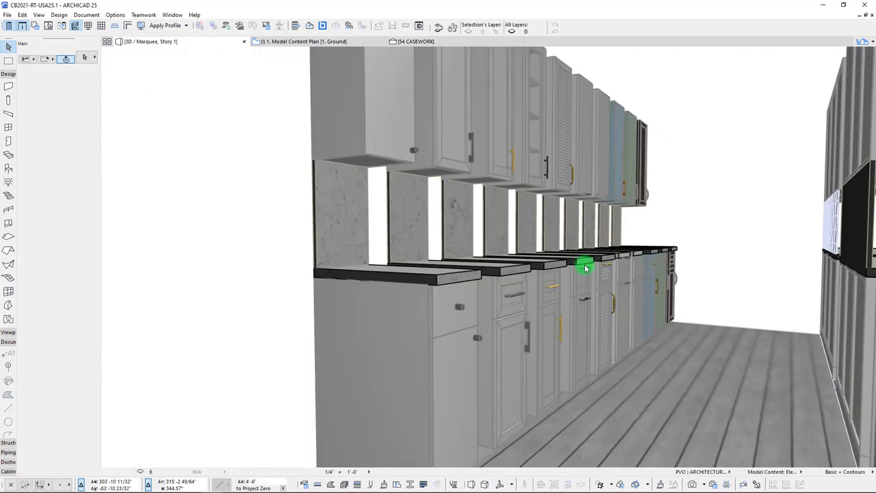
scroll(628, 276, up, 8)
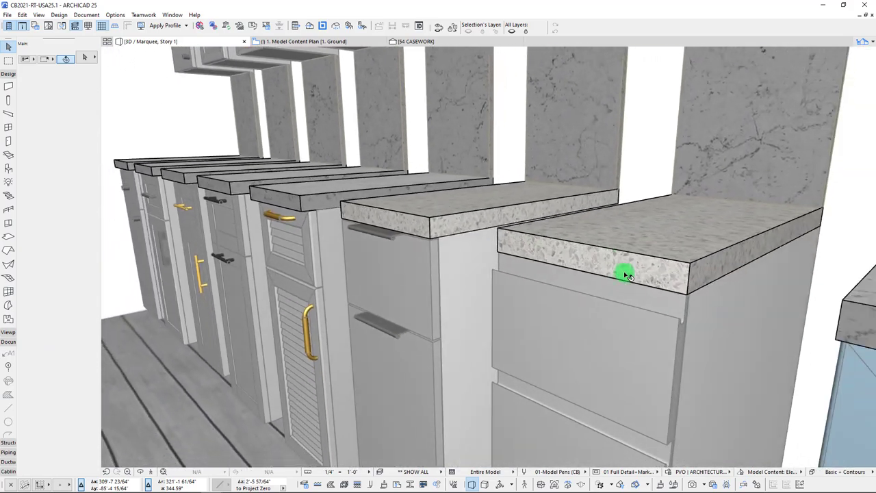
shift+middle_drag(624, 275, 558, 273)
click(352, 228)
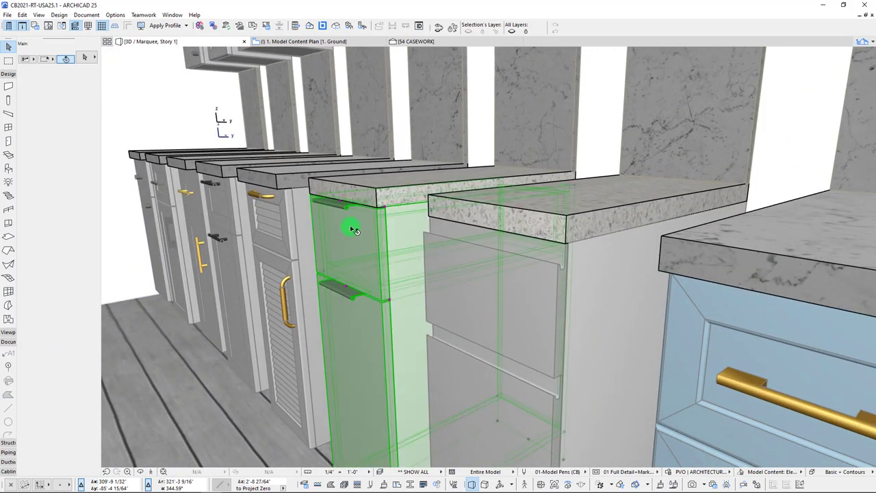
shift+middle_drag(352, 228, 503, 198)
scroll(452, 237, up, 5)
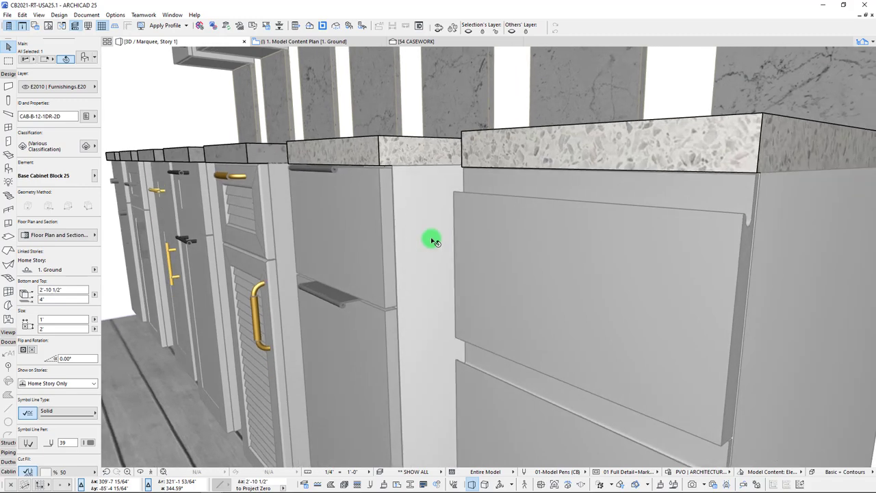
shift+middle_drag(369, 217, 354, 198)
scroll(493, 262, down, 4)
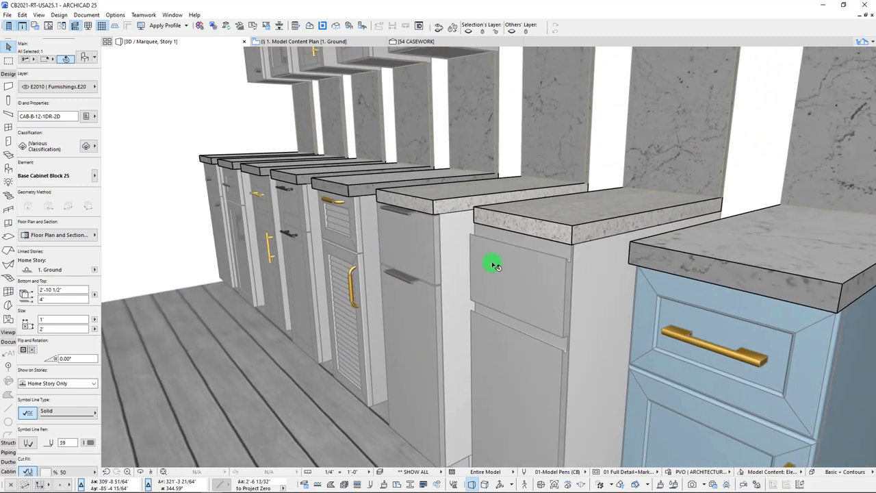
Open the object settings of the handleless flat-front base cabinet and bring up its Knobs page.
scroll(501, 267, up, 3)
scroll(505, 303, up, 6)
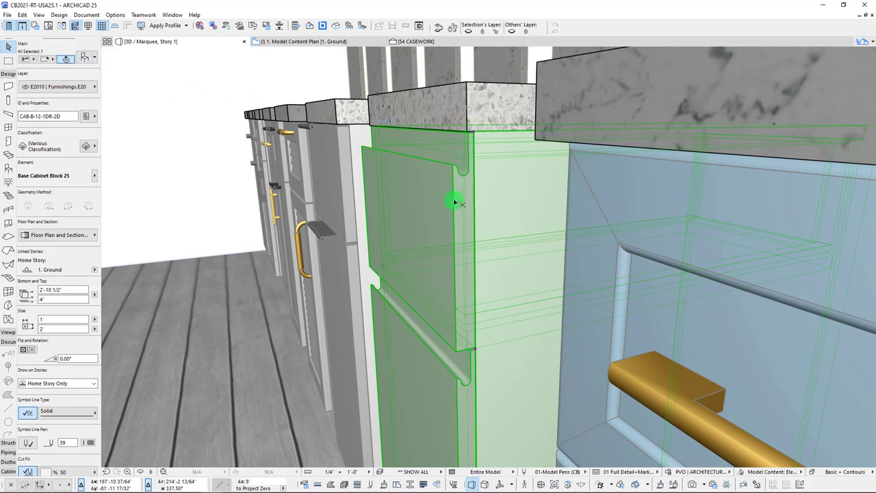
key(ctrl+t)
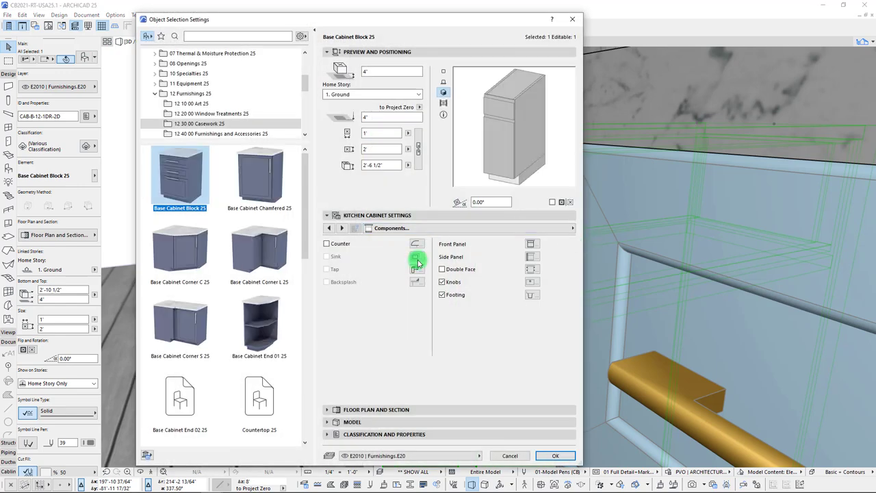
scroll(254, 322, down, 3)
scroll(254, 274, up, 3)
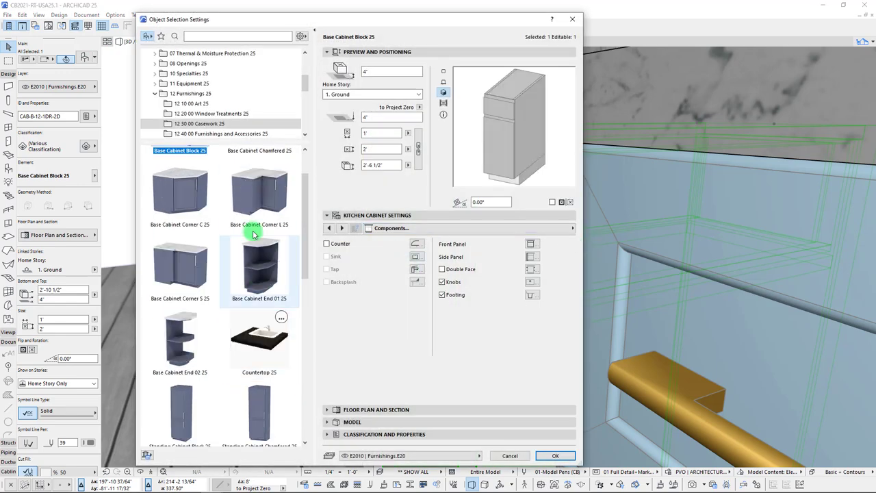
click(419, 229)
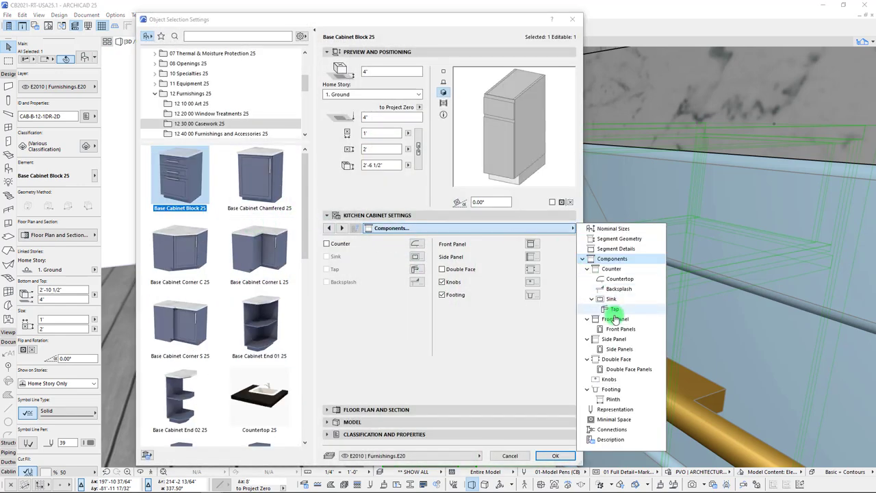
click(609, 379)
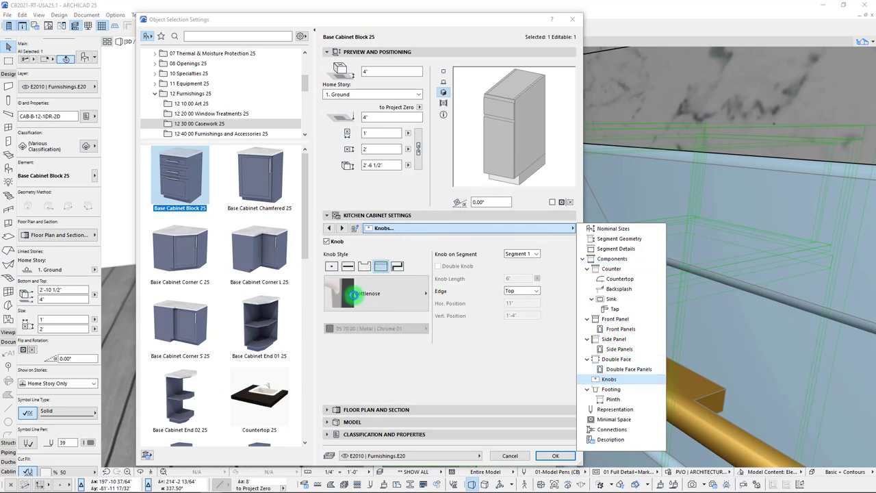
Look over the Bevel, Ogee and Bottlenose grip profiles, keep Bottlenose, close the settings, and view the whole cabinet row.
click(380, 296)
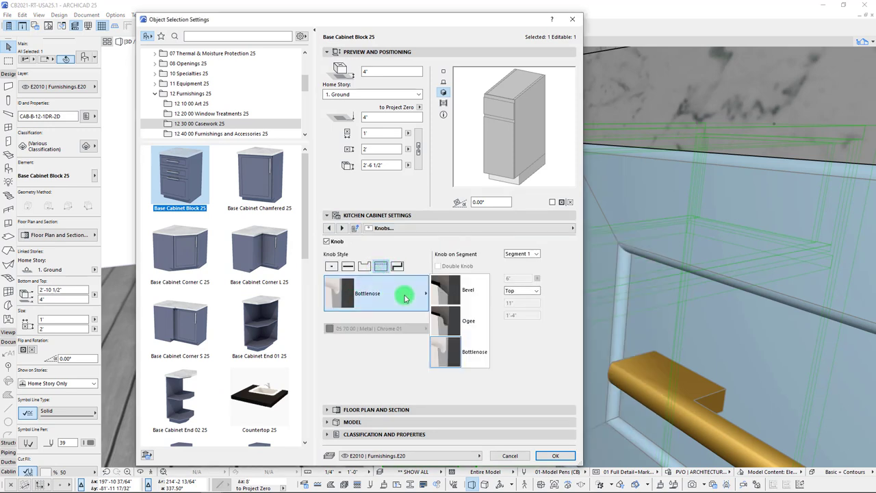
click(470, 324)
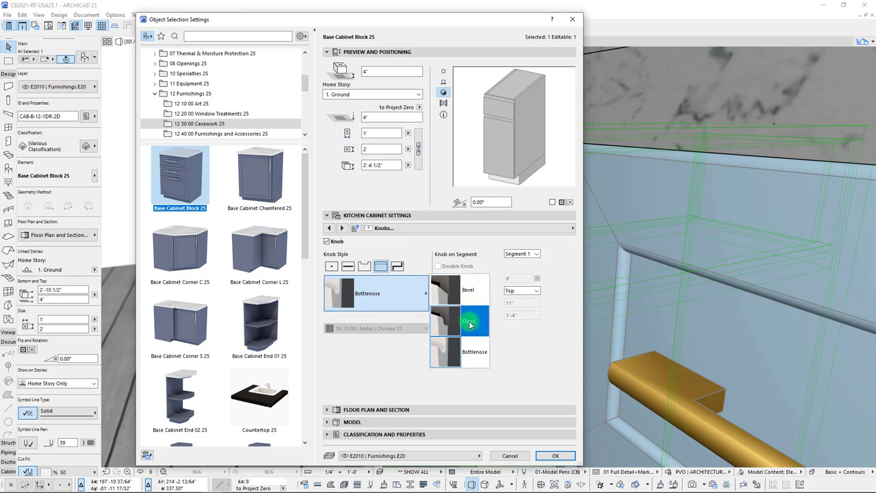
click(457, 358)
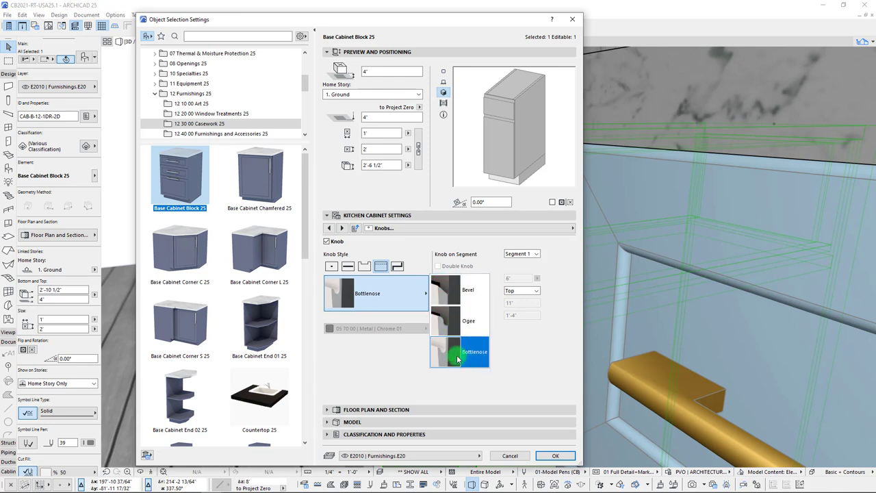
click(391, 363)
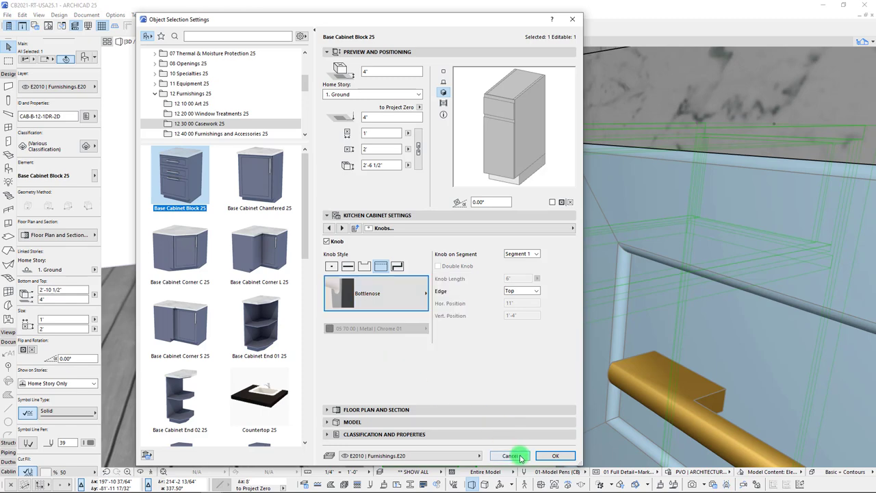
click(572, 19)
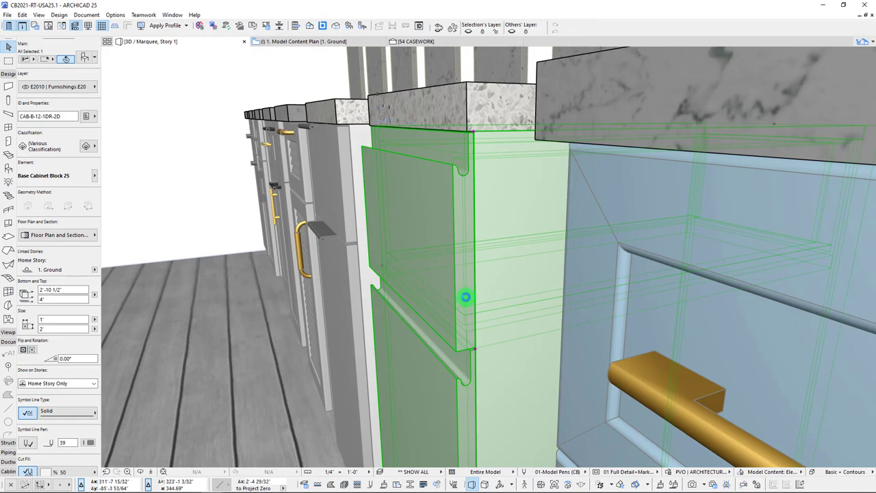
scroll(465, 296, down, 10)
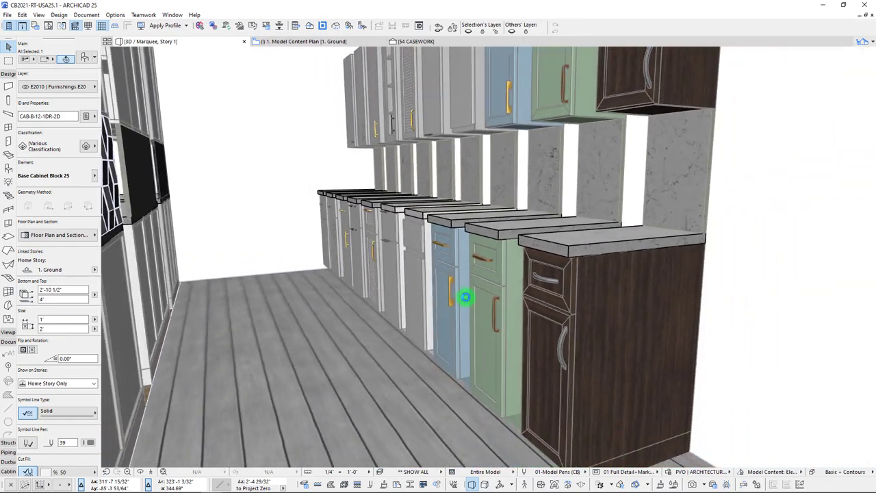
Examine the louvered and glass-front wall cabinets in the sample row up close and select the glass-front one.
scroll(465, 296, up, 10)
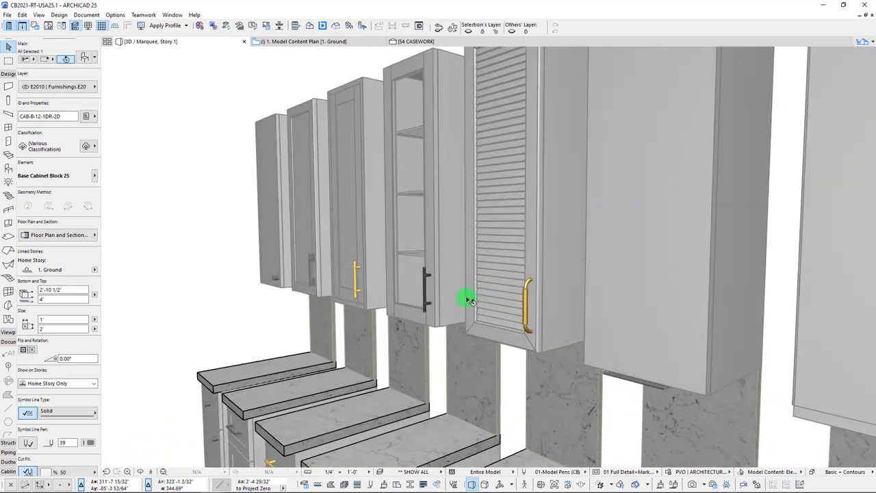
scroll(466, 299, up, 1)
click(483, 203)
shift+middle_drag(484, 204, 458, 118)
click(499, 167)
shift+middle_drag(494, 223, 421, 283)
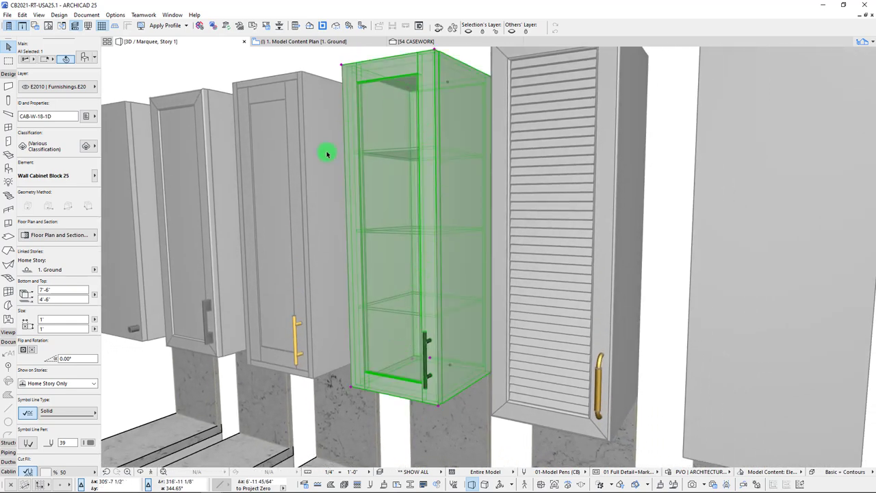
Look over the complete kitchen runs and tall pantry units, clearing the current cabinet selection along the way.
scroll(504, 184, down, 8)
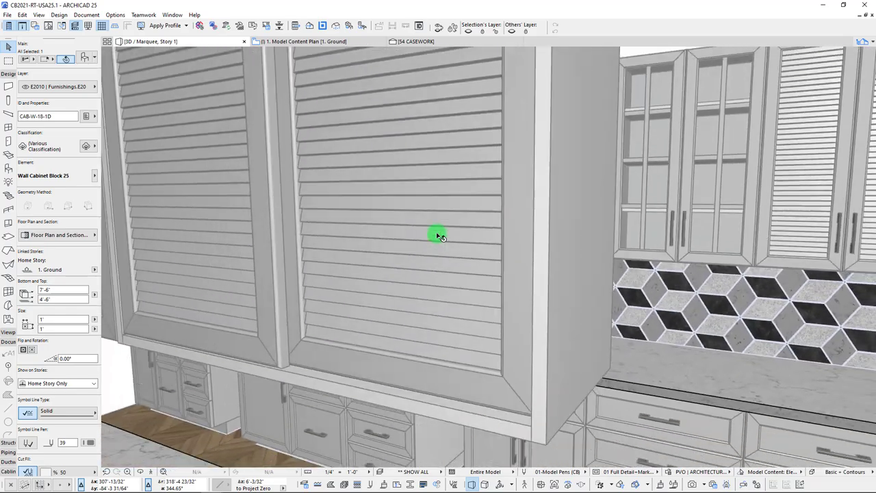
scroll(437, 236, up, 6)
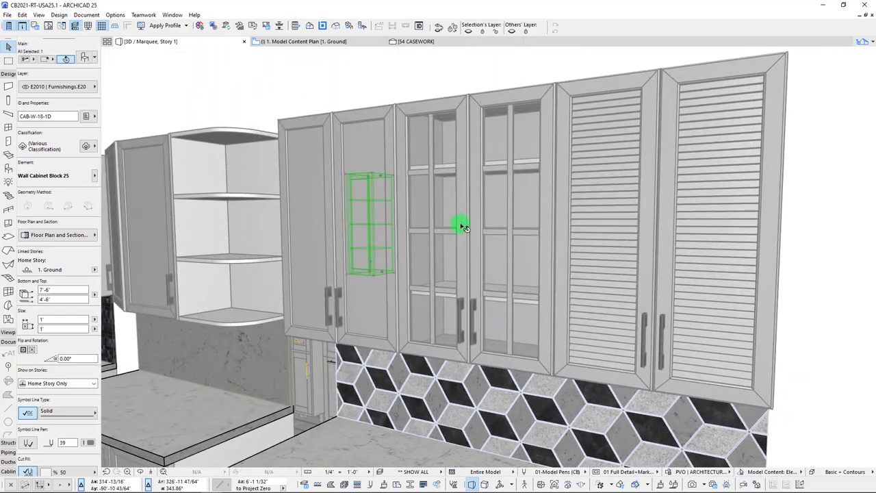
scroll(501, 293, down, 6)
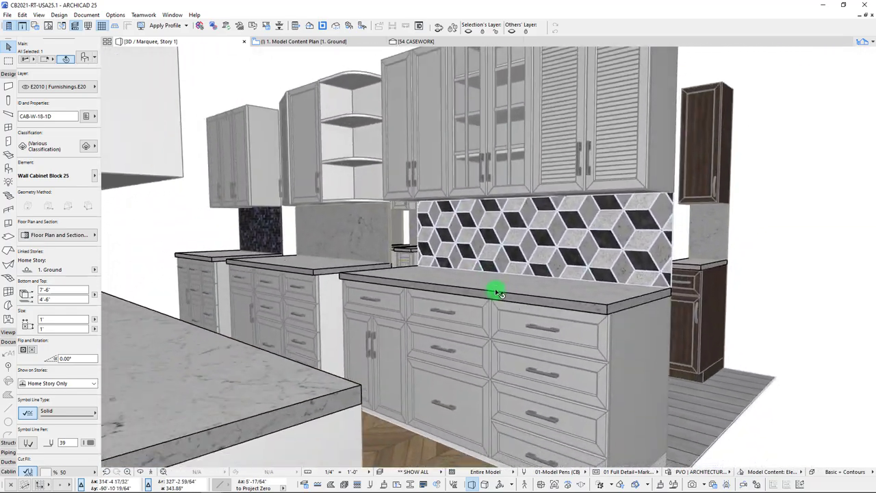
key(Escape)
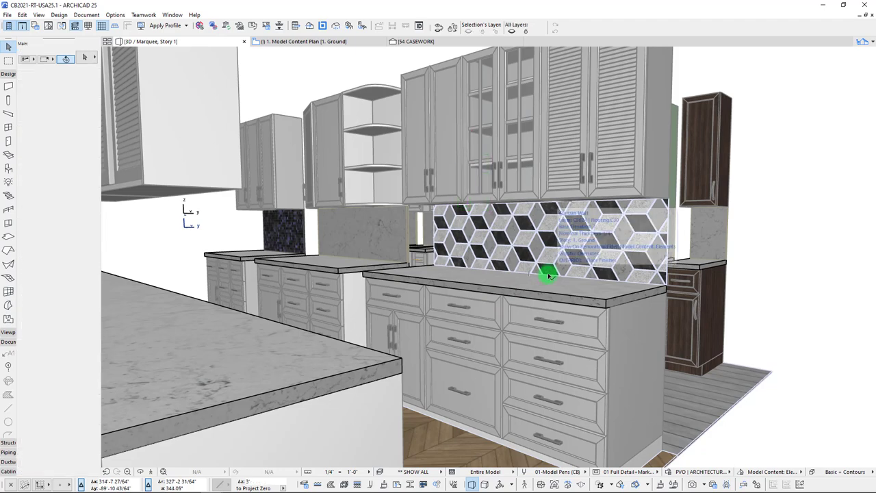
shift+middle_drag(619, 341, 619, 341)
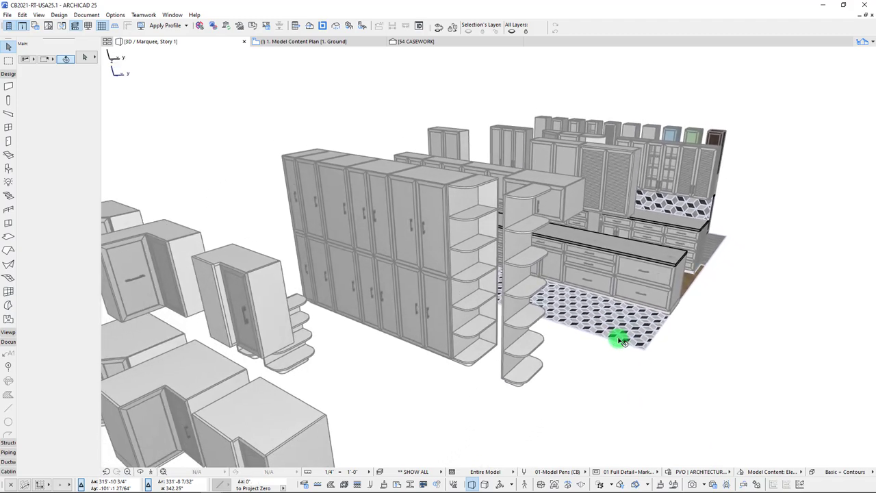
shift+middle_drag(619, 341, 317, 257)
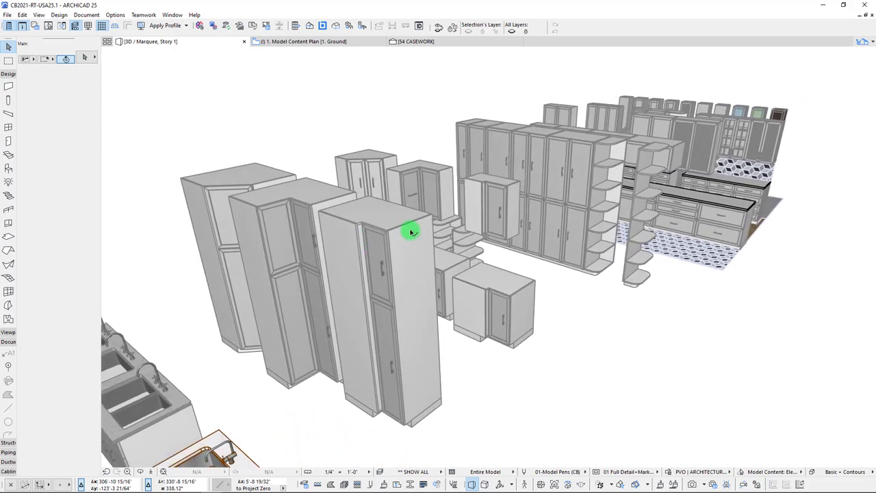
Select the tall diagonal corner cabinet and examine the neighbouring corner units and open-shelf end units.
mouse_move(411, 231)
shift+middle_down()
mouse_move(425, 232)
mouse_move(374, 271)
mouse_move(434, 260)
shift+middle_up()
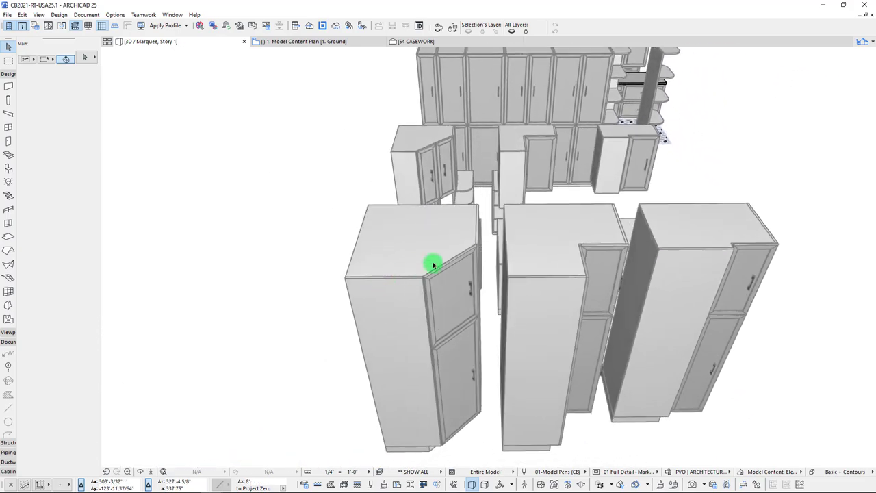
click(426, 286)
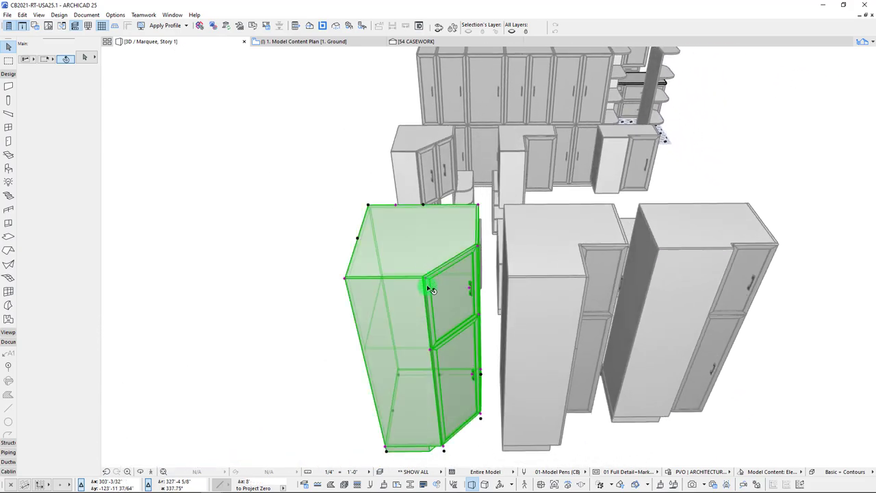
shift+middle_drag(677, 264, 336, 199)
click(527, 257)
mouse_move(550, 338)
shift+middle_down()
mouse_move(347, 106)
mouse_move(495, 172)
mouse_move(505, 182)
mouse_move(301, 127)
mouse_move(377, 194)
mouse_move(405, 192)
mouse_move(497, 236)
mouse_move(463, 249)
mouse_move(509, 235)
mouse_move(456, 235)
mouse_move(504, 235)
mouse_move(591, 265)
mouse_move(581, 253)
mouse_move(507, 240)
shift+middle_up()
Open the End Unit Details of the freestanding open-shelf end unit and compare its square, chamfered and filleted corner types.
click(592, 265)
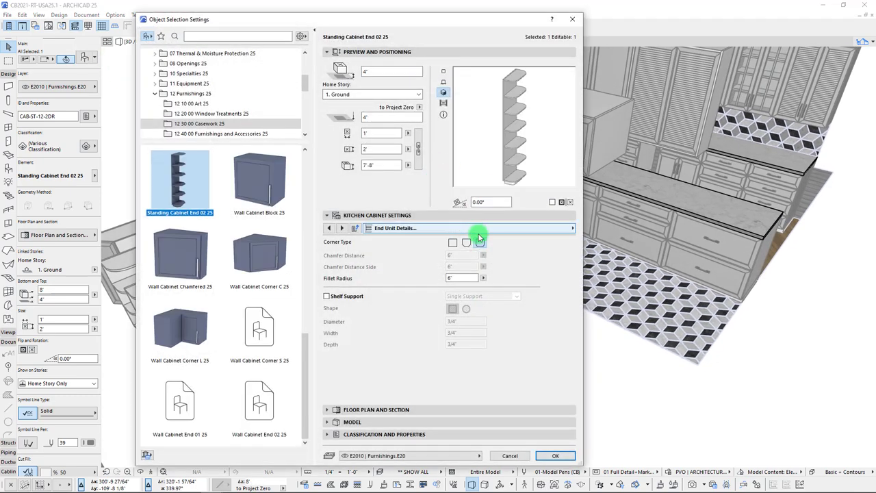
click(454, 244)
click(468, 244)
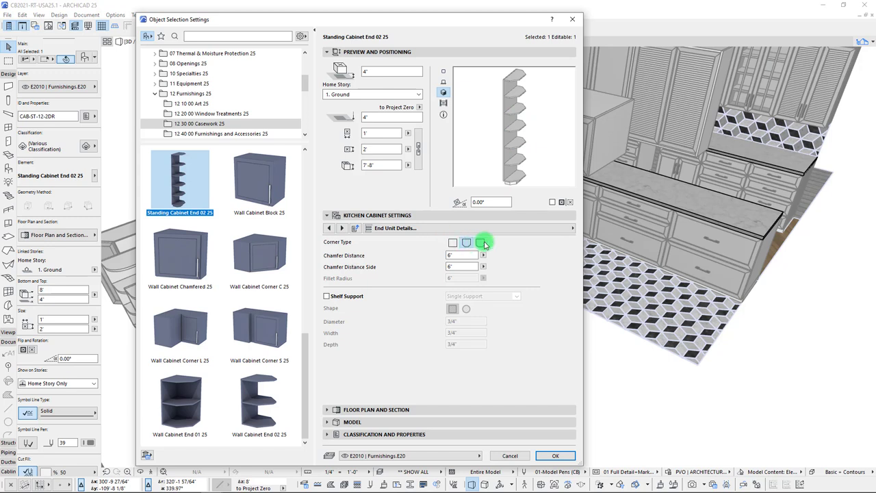
click(482, 244)
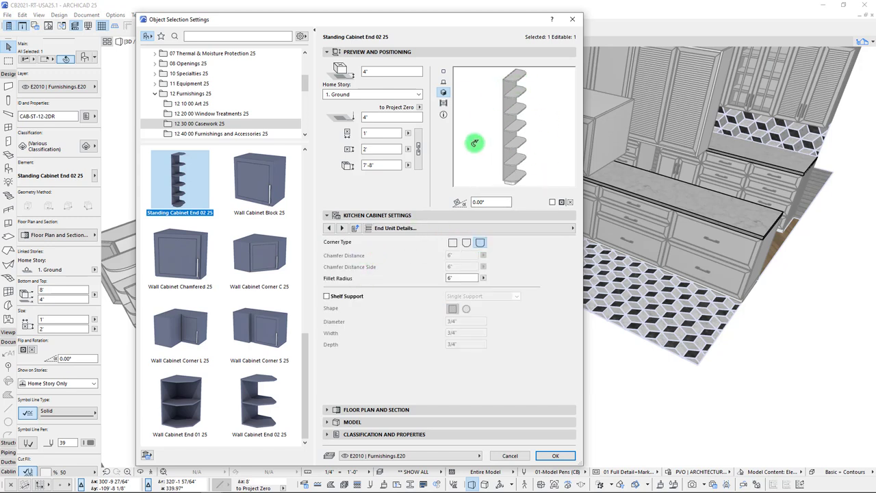
Preview a Shelf Support set to Double Support on the open-shelf end unit, and close the settings without applying.
click(342, 297)
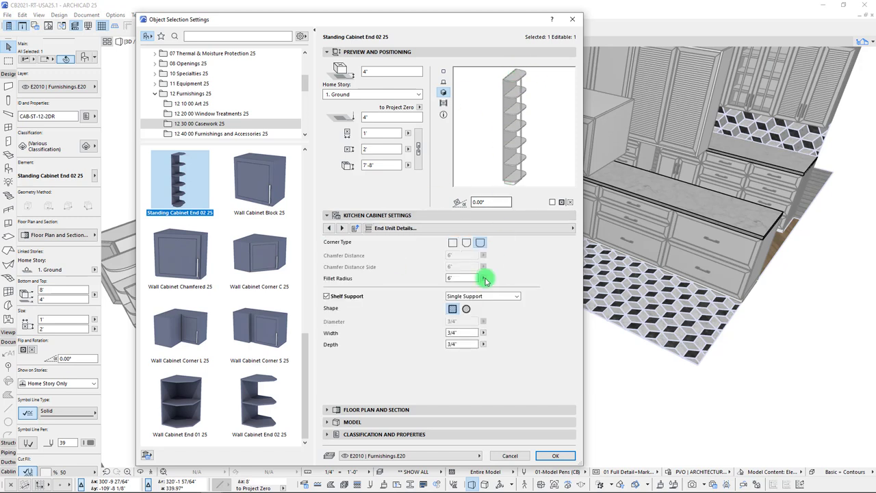
click(489, 297)
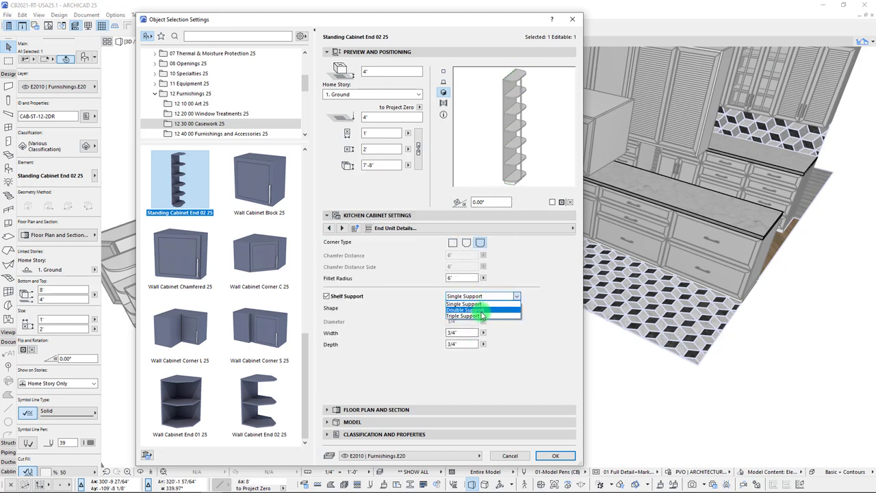
click(483, 311)
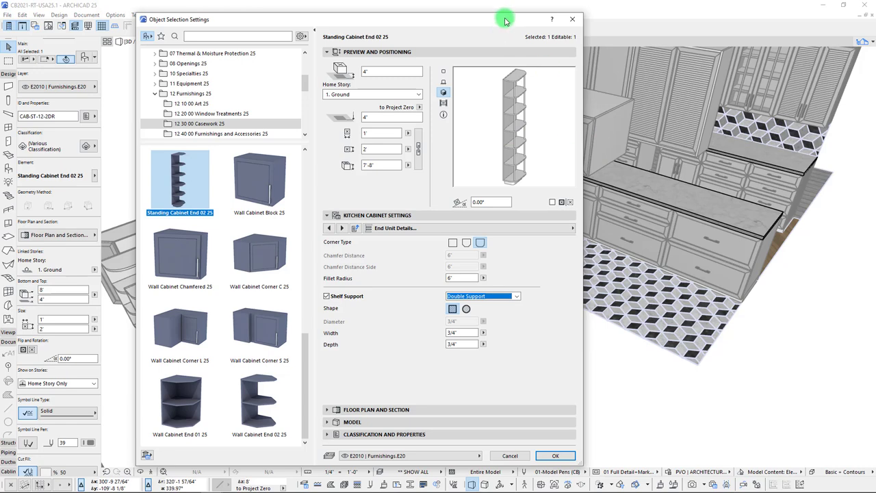
drag(506, 21, 508, 26)
click(577, 27)
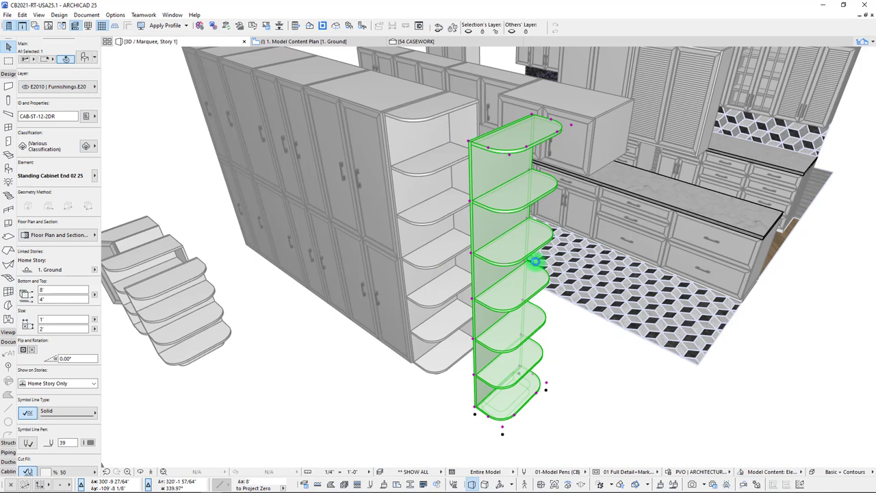
Select the two-door base cabinet above the E20 Furnishings block on the floor plan and show only that selection in 3D.
key(Escape)
key(F2)
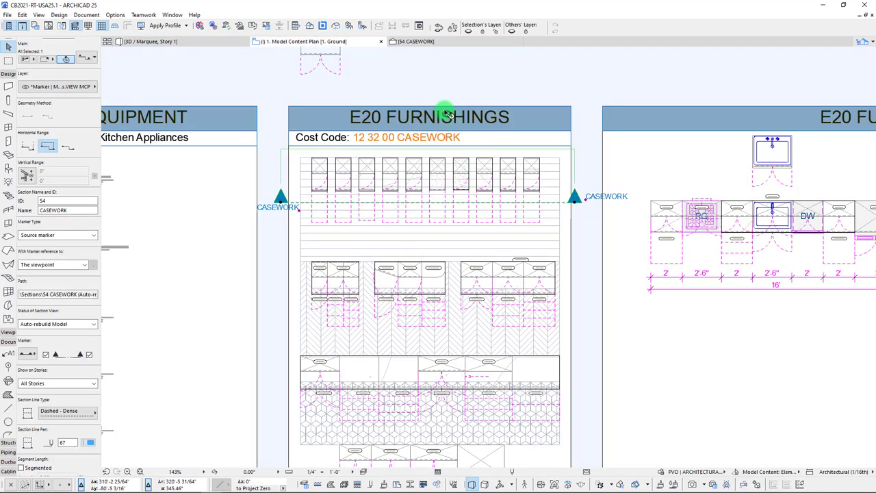
scroll(430, 101, up, 3)
middle_drag(404, 80, 445, 228)
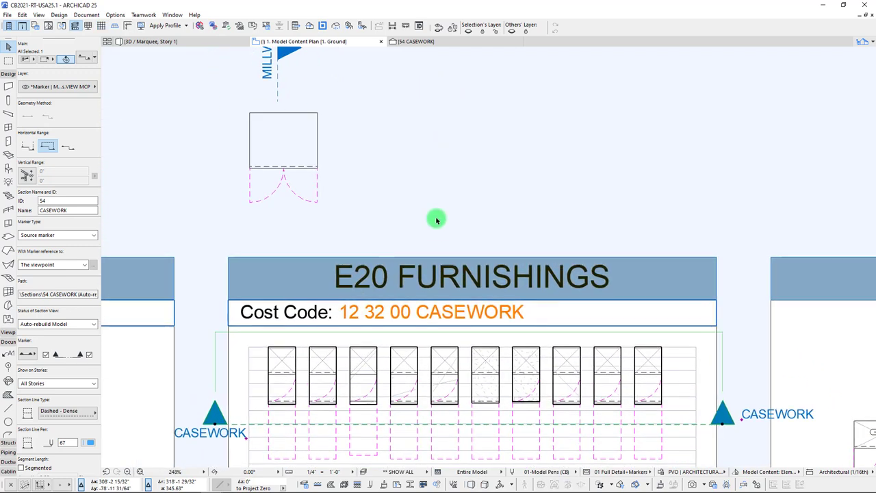
click(318, 115)
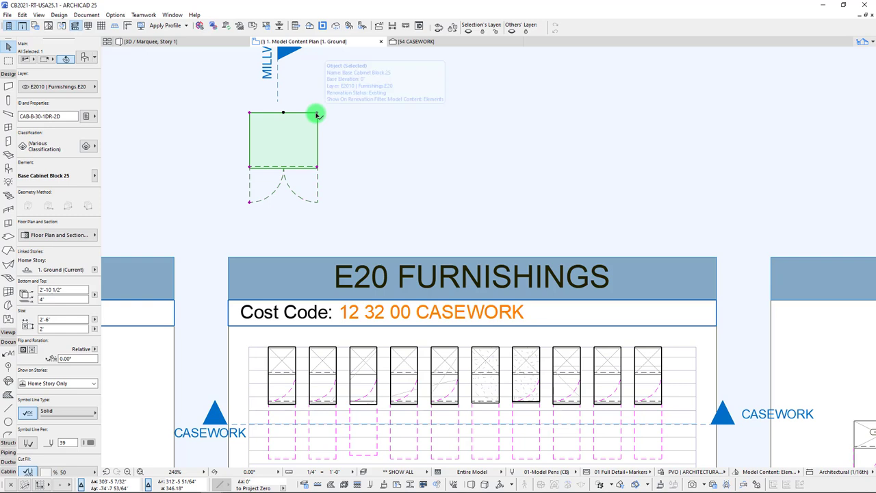
key(F5)
shift+middle_drag(644, 165, 555, 139)
Examine the editable hotspots around the body, drawer and doors of the isolated base cabinet.
click(556, 140)
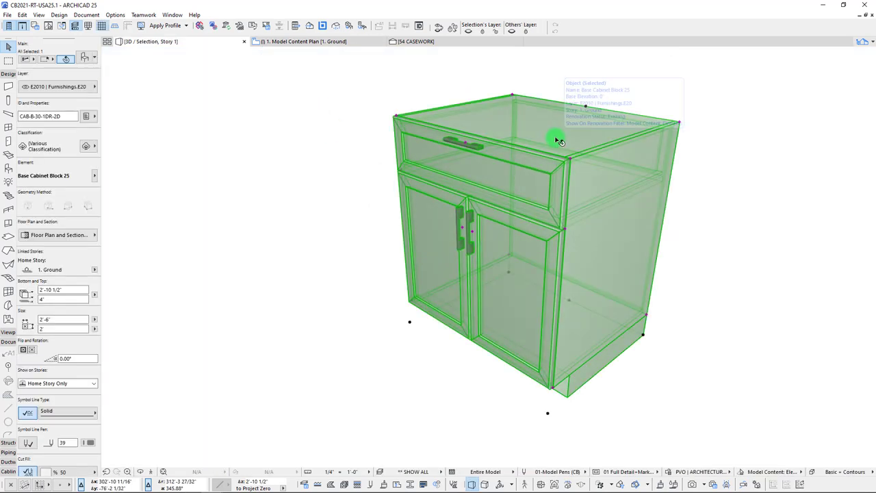
click(303, 240)
shift+middle_drag(431, 199, 510, 150)
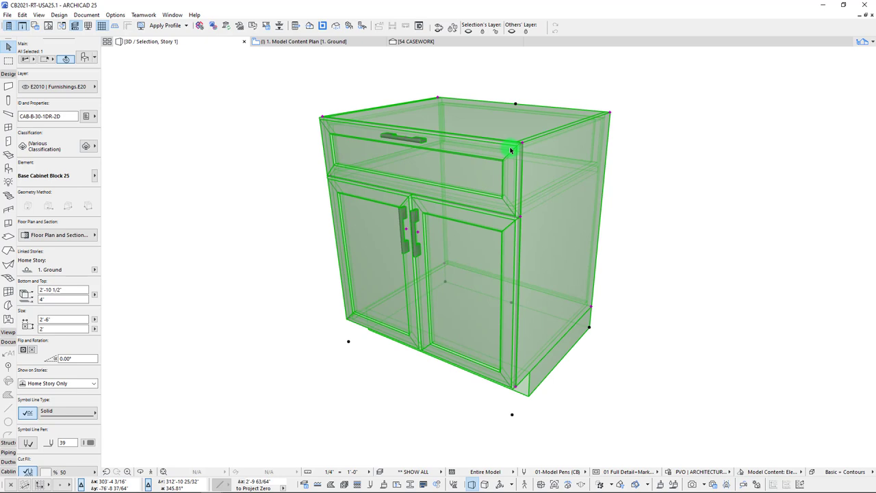
mouse_move(514, 150)
mouse_down()
mouse_move(398, 187)
mouse_move(305, 352)
mouse_up()
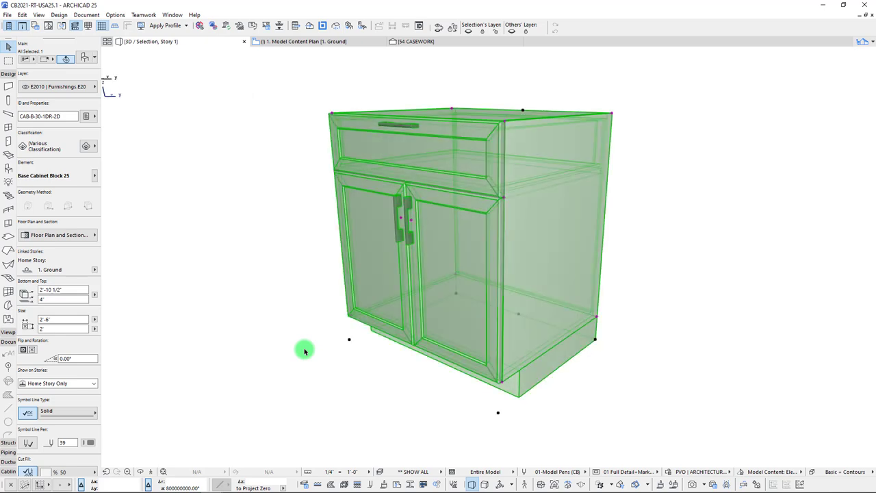
shift+middle_drag(305, 352, 397, 313)
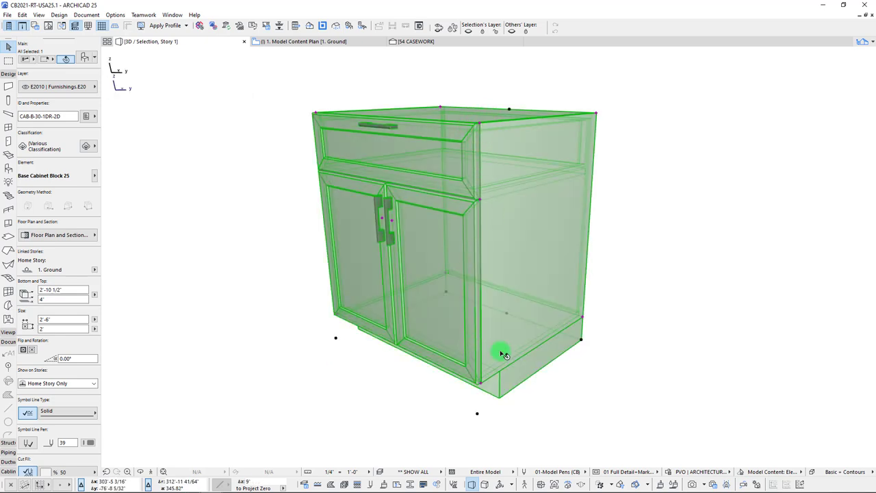
Try to shift the division between the drawer and the doors by stretching the segment height at the front corner.
shift+middle_drag(475, 390, 482, 267)
drag(482, 267, 491, 196)
click(488, 189)
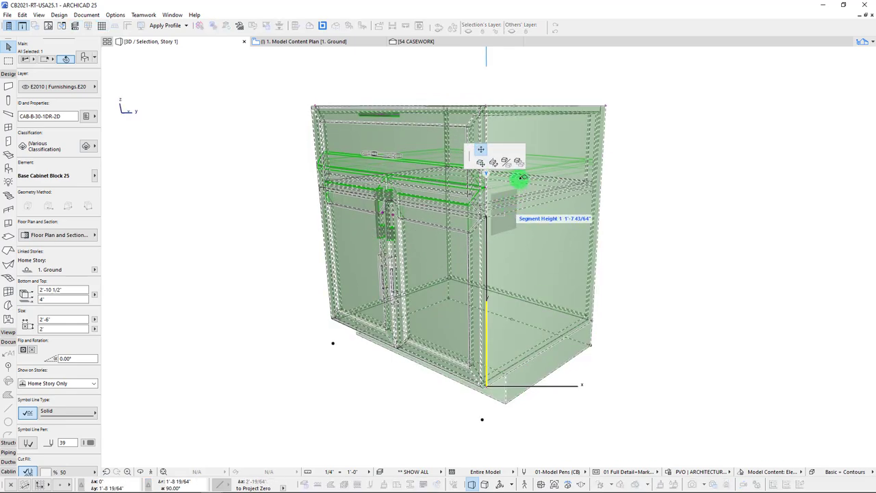
click(525, 217)
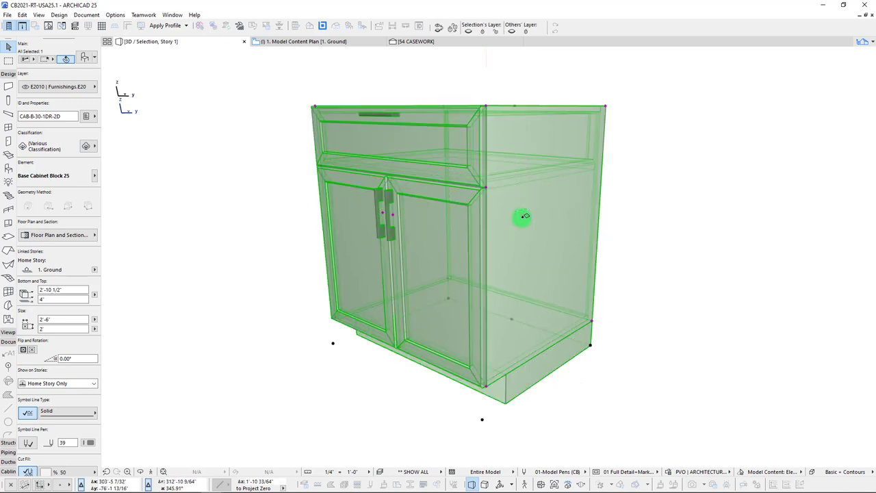
Try to reposition the door pull and the drawer pull on the cabinet front using their hotspots.
click(391, 216)
click(393, 218)
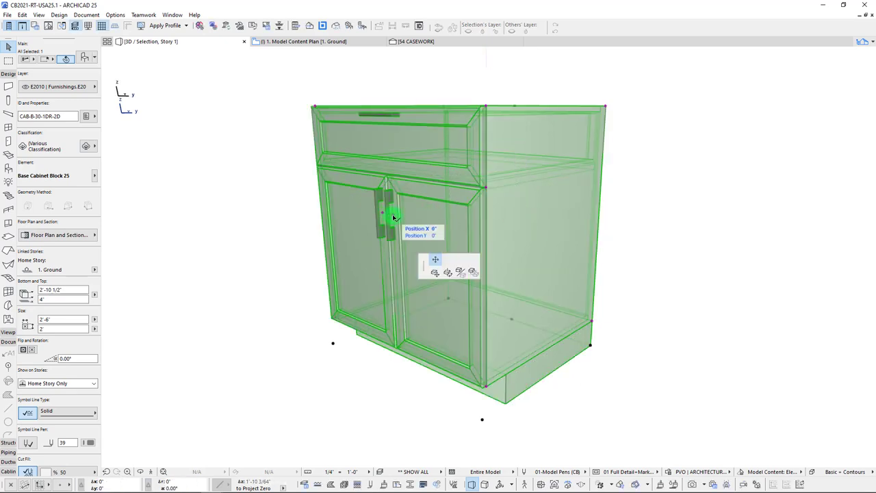
shift+middle_drag(404, 213, 462, 226)
drag(463, 226, 480, 248)
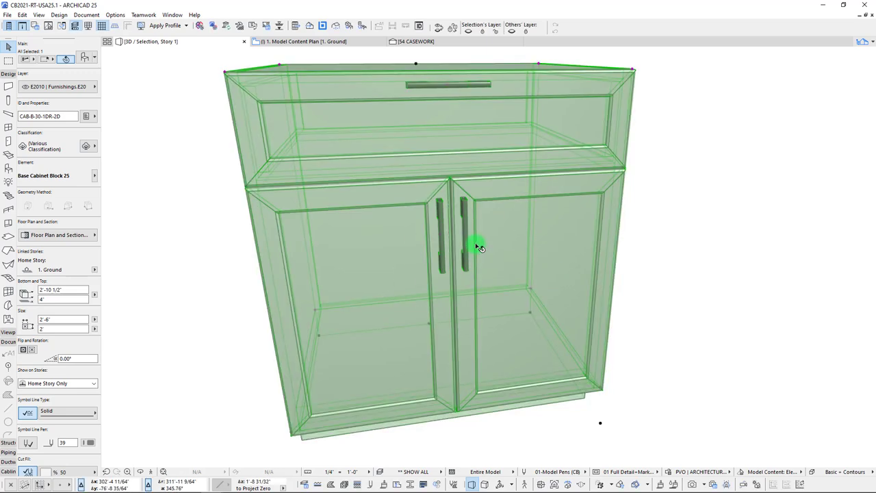
drag(448, 86, 434, 124)
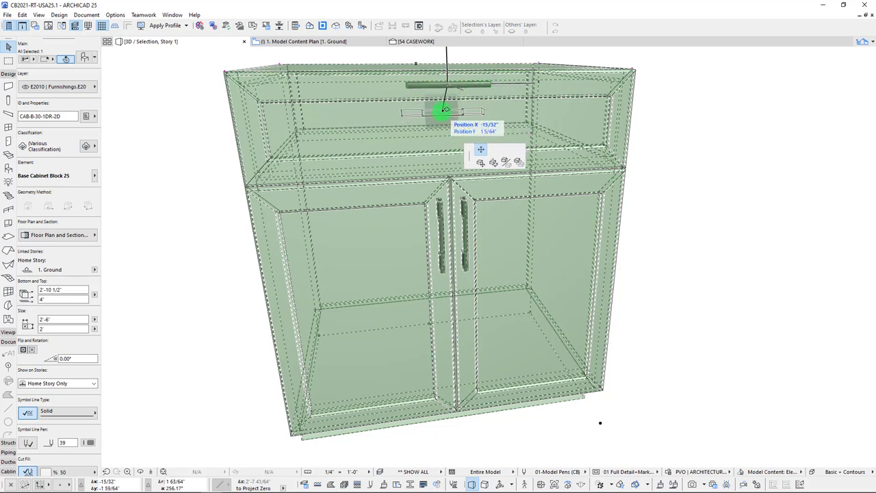
click(443, 110)
Try to stretch the base cabinet's carcass width from its lower rear corner.
shift+middle_drag(539, 248, 537, 306)
click(539, 296)
click(538, 240)
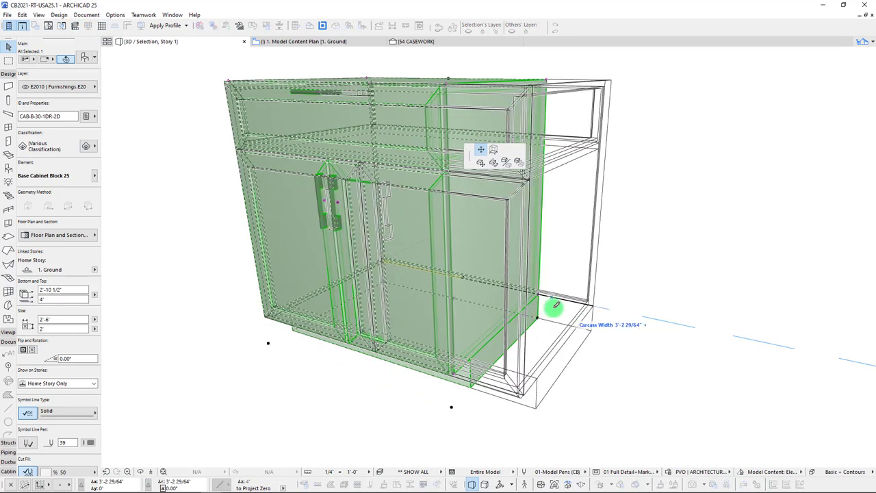
click(571, 309)
Try to stretch the base cabinet's height from its lower corners, cancel the edit, and view the whole cabinet.
click(493, 149)
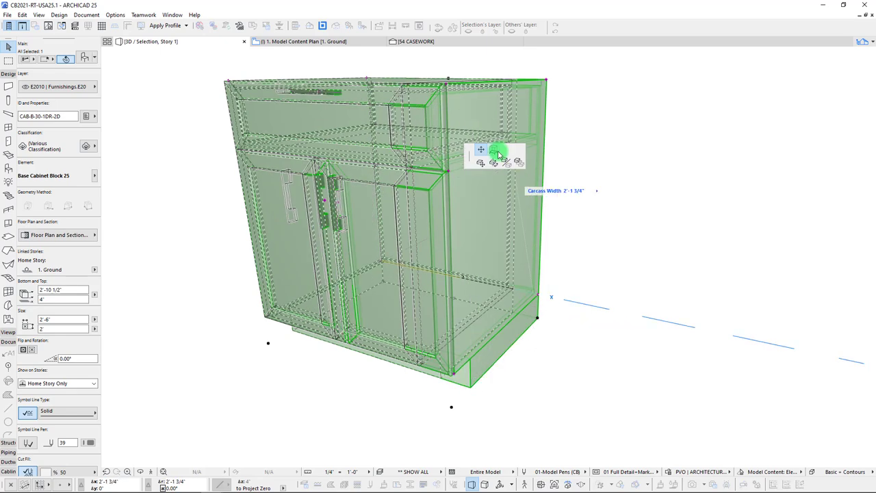
click(541, 296)
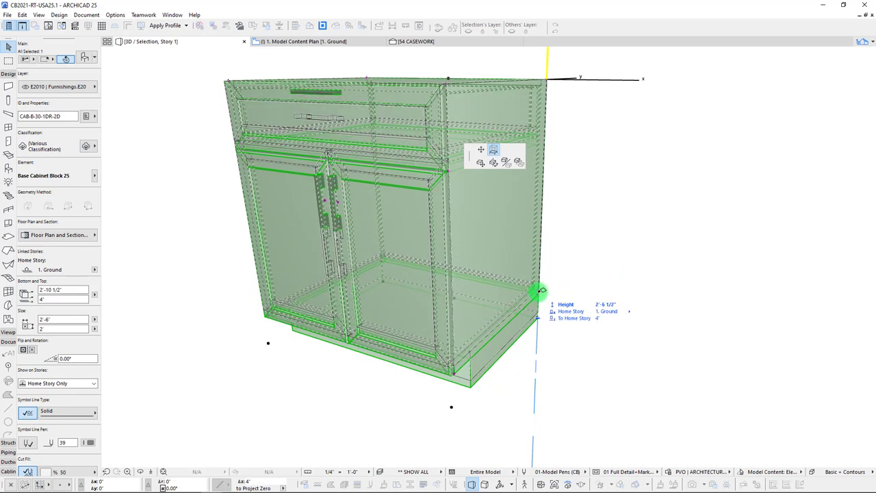
click(541, 291)
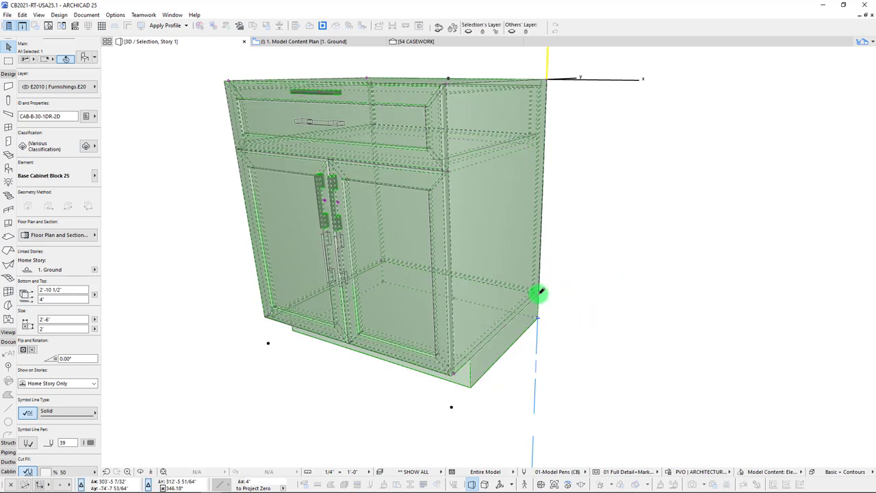
click(455, 375)
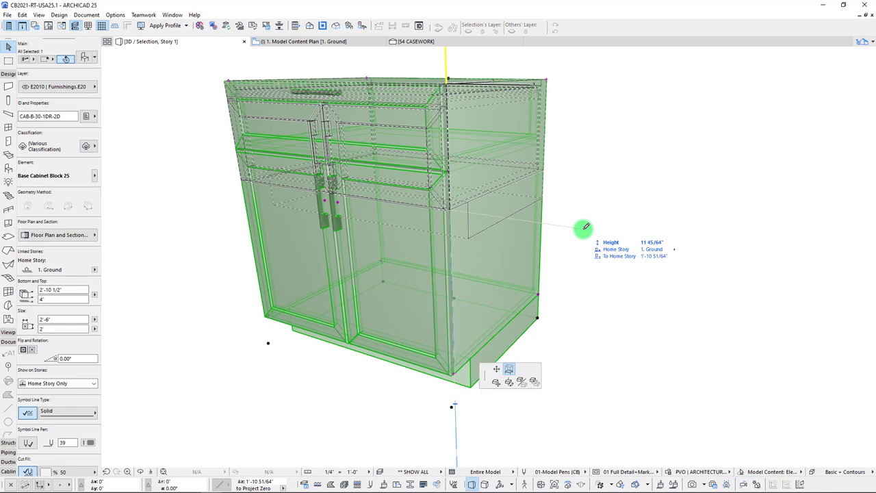
key(Escape)
key(Escape)
shift+middle_drag(584, 229, 420, 91)
click(526, 178)
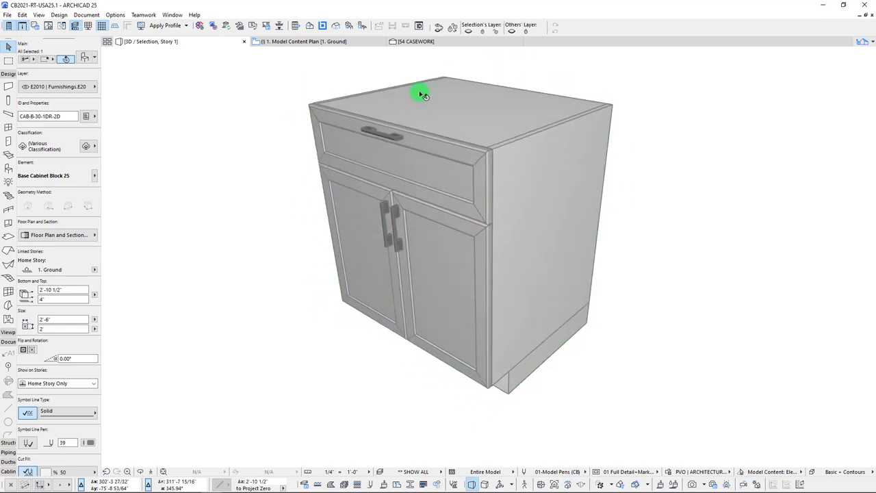
Open the base cabinet's settings without the library browser, examine the carcass dimensions under Nominal Sizes, and accept the dialog.
middle_drag(485, 173, 540, 183)
shift+middle_drag(475, 185, 475, 157)
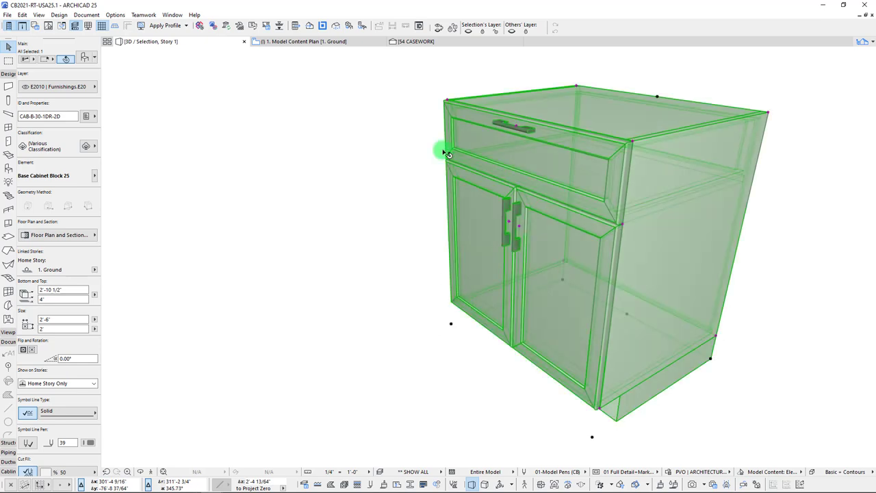
right_click(247, 121)
click(258, 127)
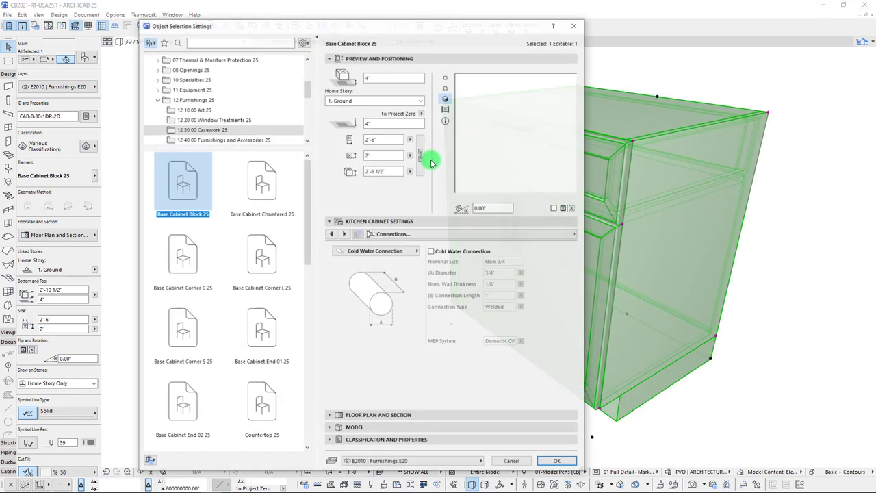
click(316, 39)
drag(319, 24, 133, 39)
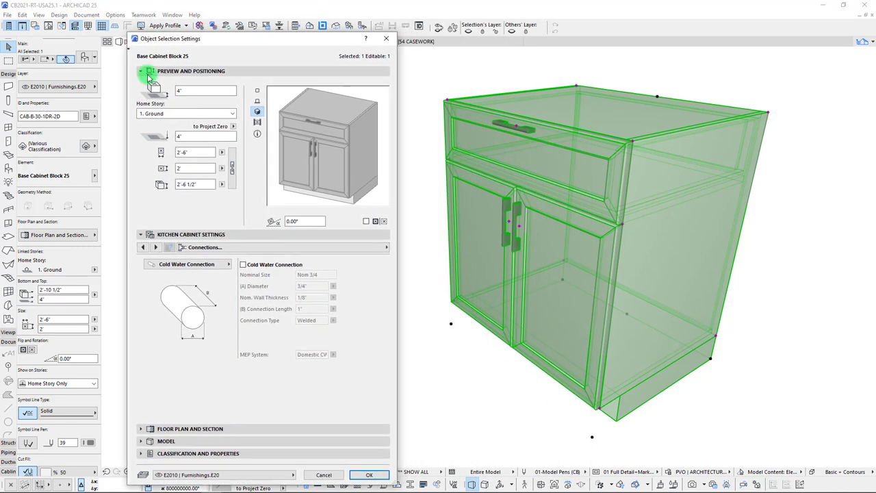
click(234, 252)
click(423, 247)
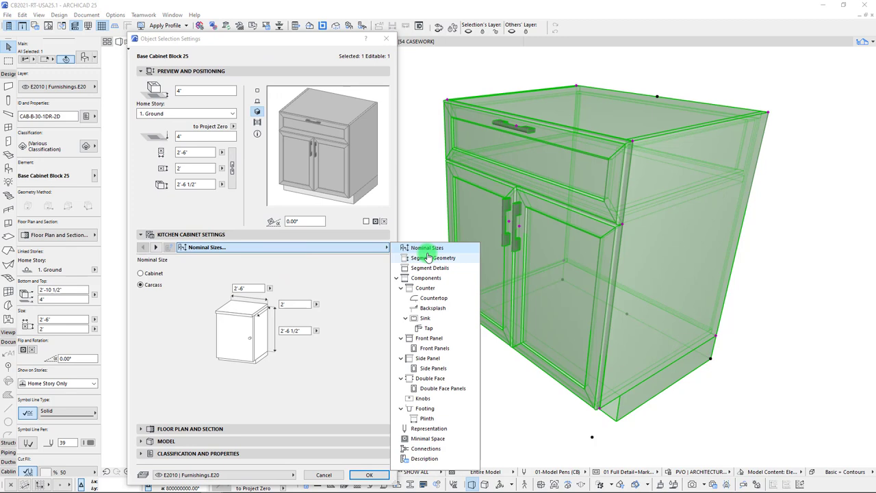
click(364, 370)
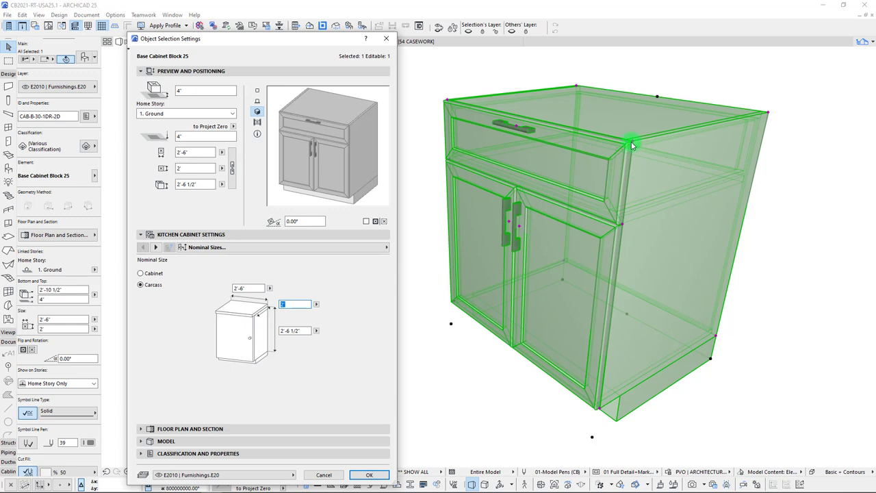
click(366, 475)
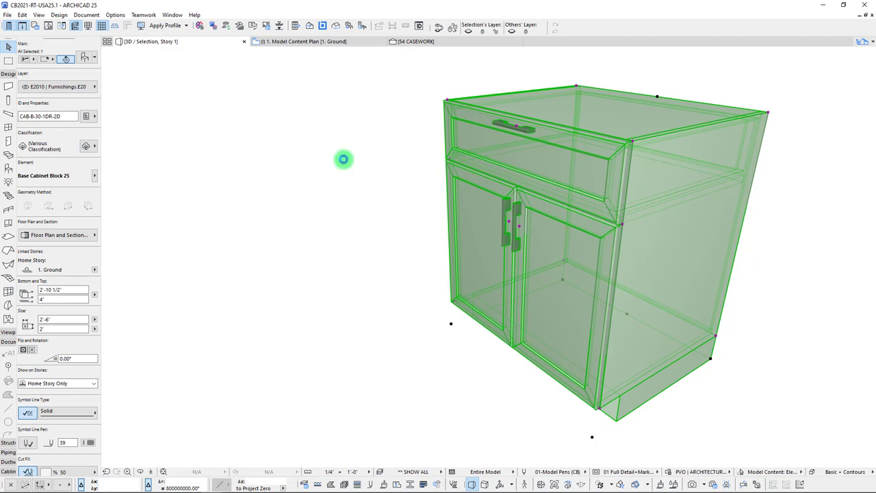
Measure the carcass depth along the cabinet's upper side edge and its width along the upper front edge.
click(385, 166)
shift+middle_drag(385, 166, 371, 206)
click(327, 221)
scroll(244, 206, up, 5)
scroll(348, 191, down, 2)
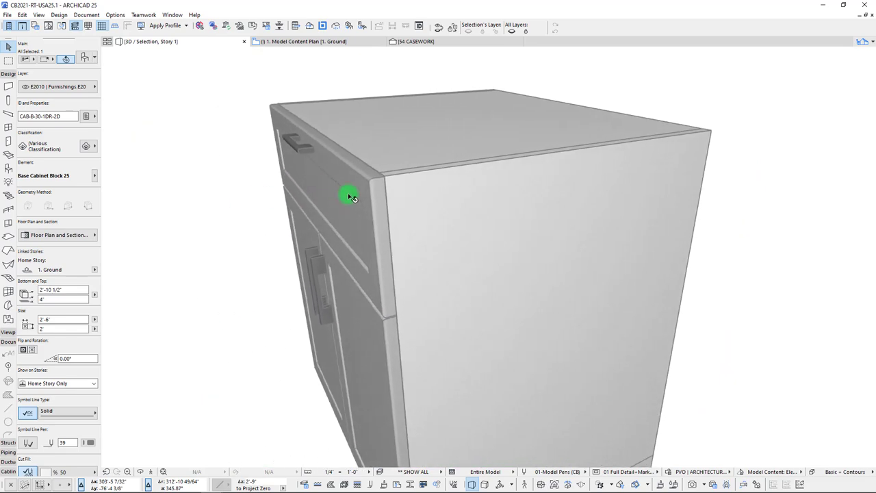
scroll(329, 233, up, 4)
drag(236, 245, 325, 252)
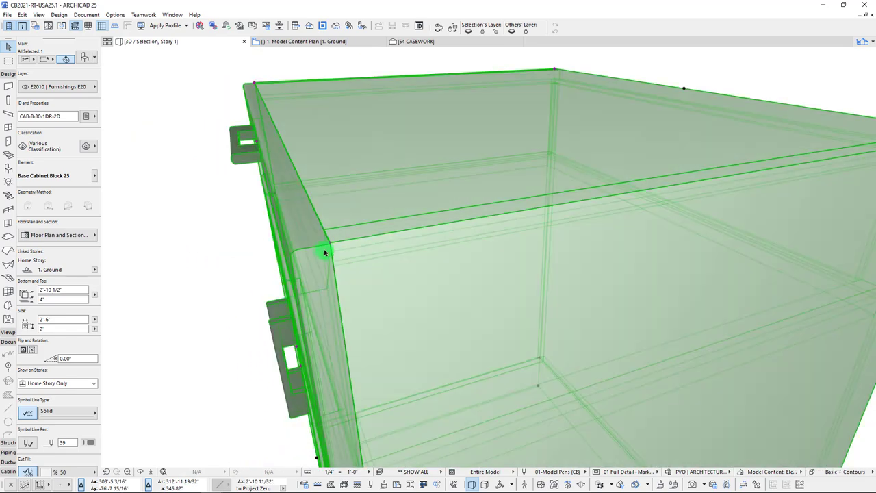
scroll(329, 244, down, 3)
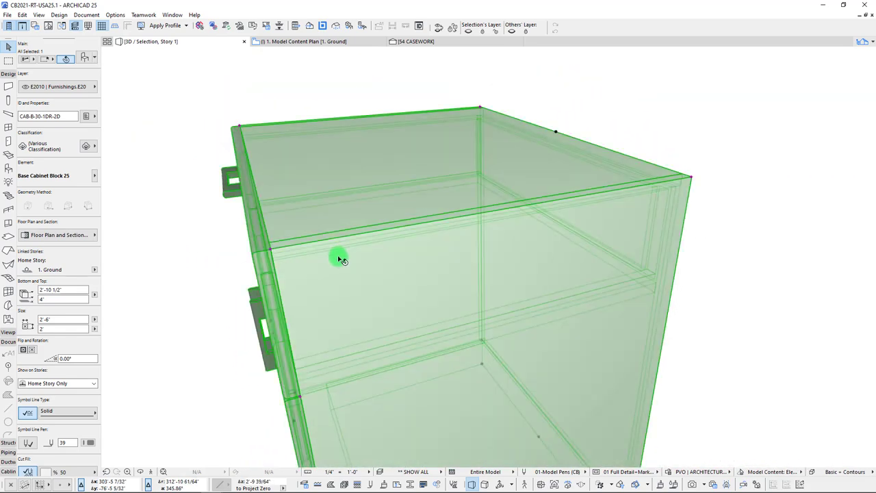
drag(272, 248, 692, 178)
click(692, 178)
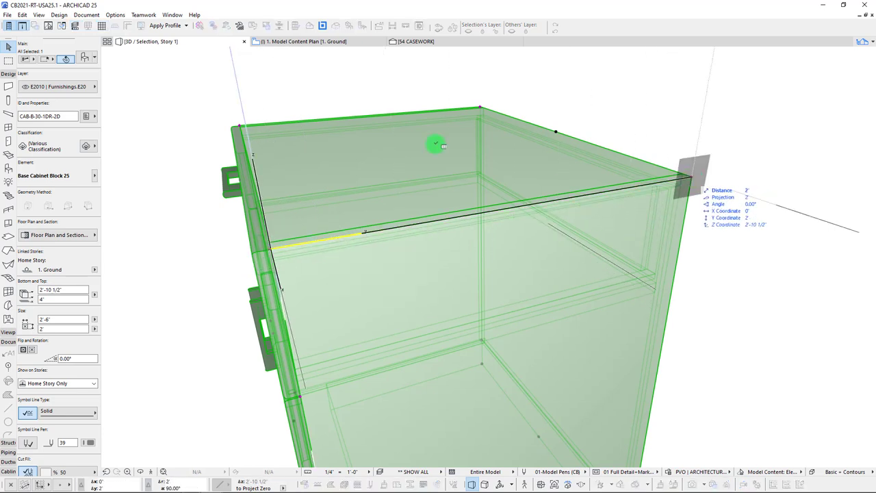
shift+middle_drag(240, 125, 405, 141)
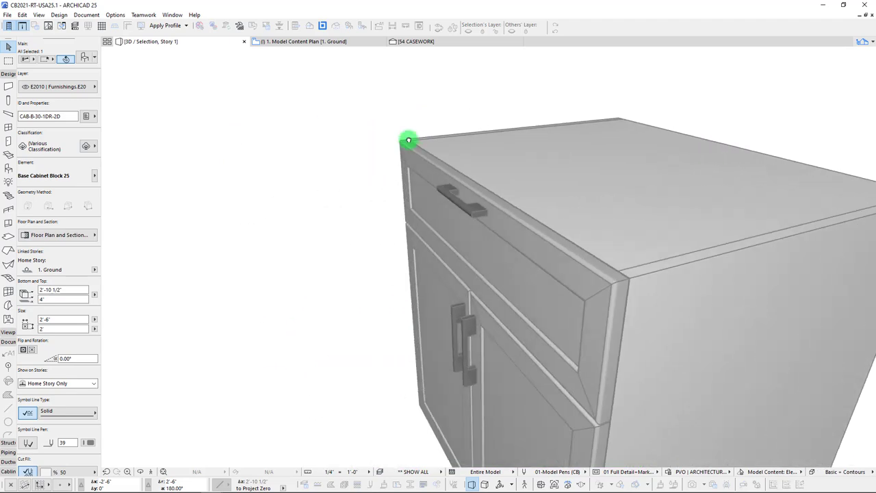
key(Escape)
key(Escape)
Set the base cabinet's nominal size method to Cabinet, check the depth value, and apply the change.
shift+middle_drag(667, 274, 554, 219)
click(514, 221)
right_click(206, 135)
click(301, 136)
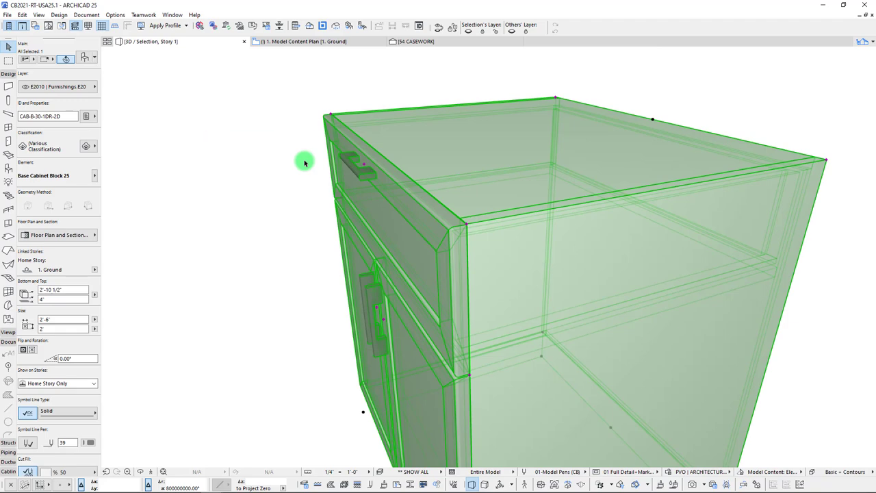
click(152, 273)
mouse_move(299, 304)
mouse_down()
mouse_move(278, 304)
mouse_move(302, 306)
mouse_up()
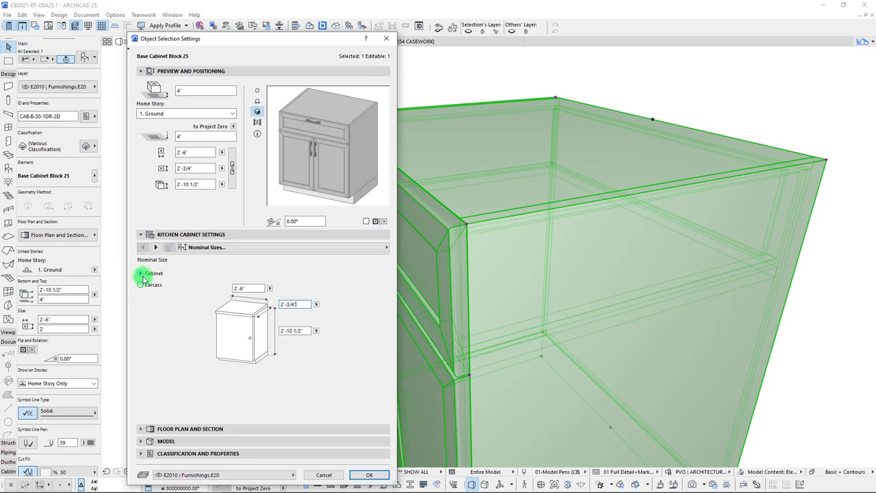
drag(303, 305, 266, 304)
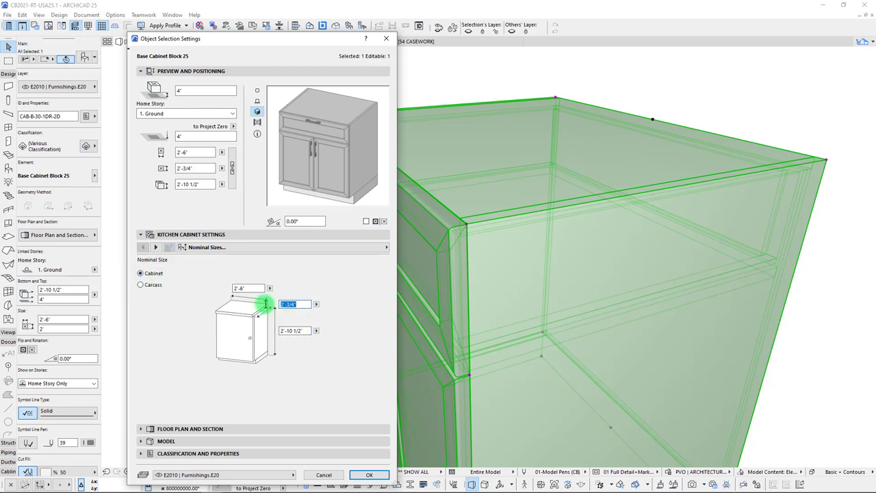
click(369, 474)
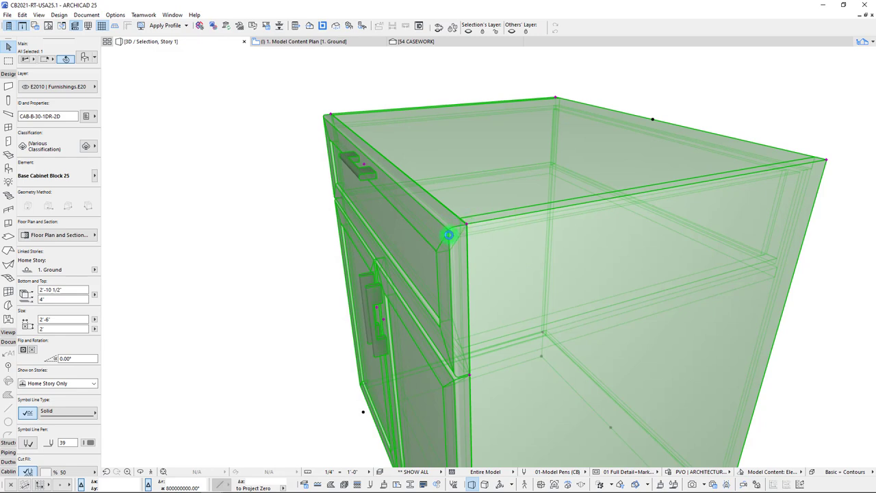
Reopen the base cabinet's settings, set the nominal size method back to Carcass, and check the carcass height.
shift+middle_drag(448, 235, 483, 241)
right_click(195, 118)
click(198, 110)
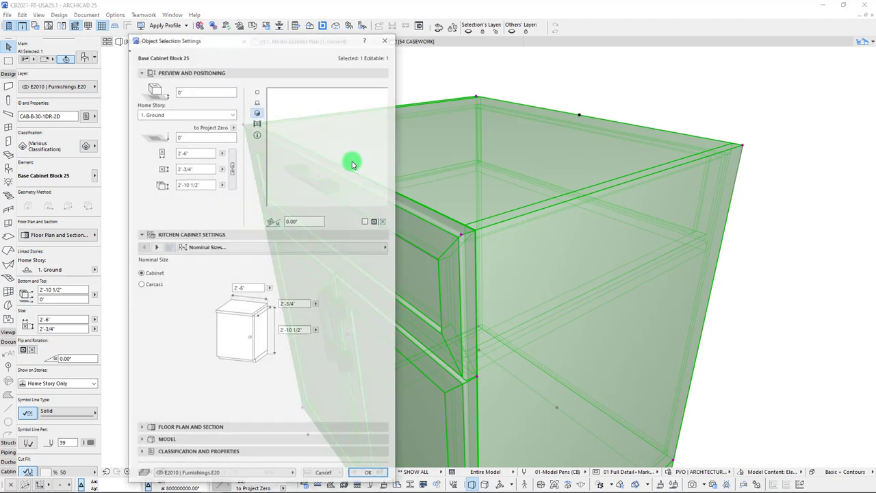
click(143, 286)
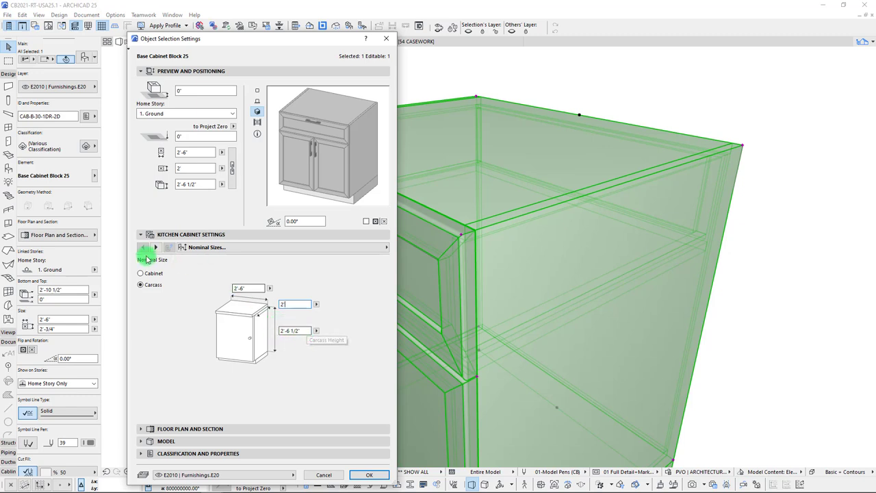
click(309, 330)
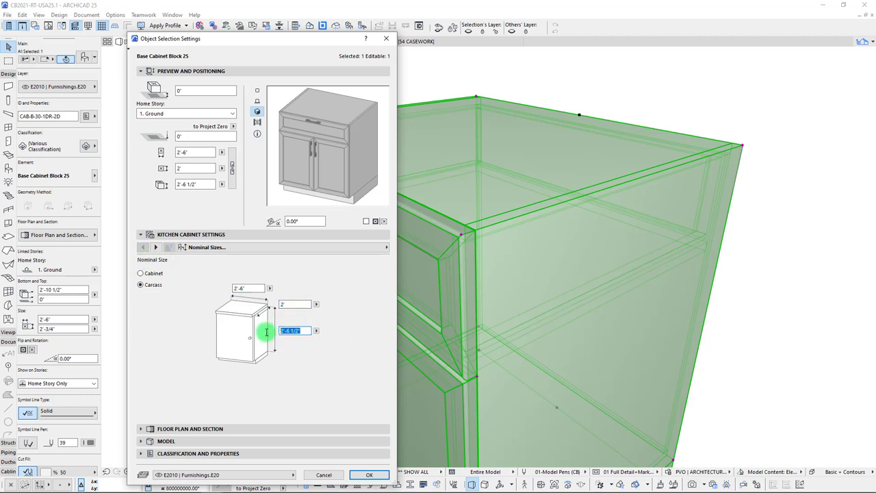
click(302, 331)
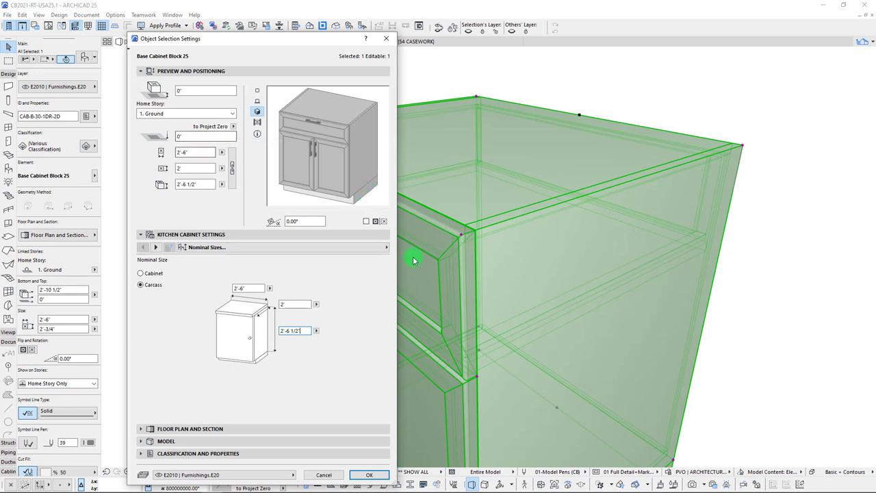
Examine the cabinet's Footing settings and its elevation to Project Zero, and apply the dialog.
click(215, 247)
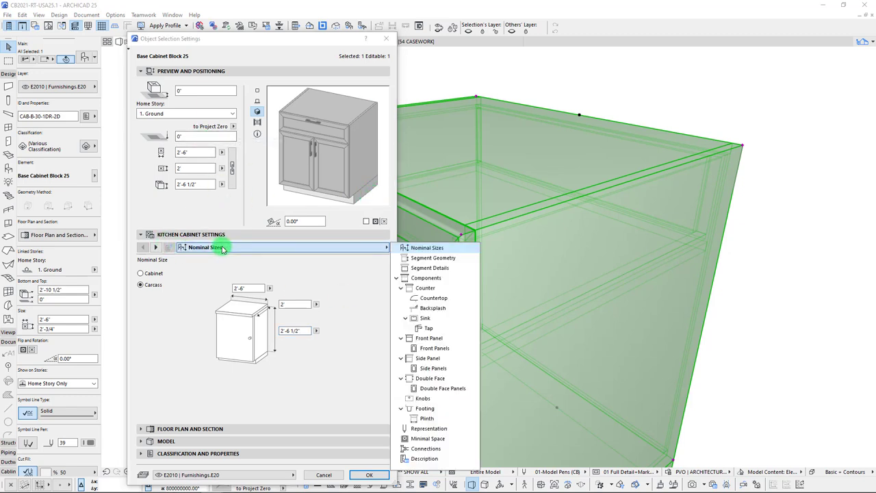
click(428, 408)
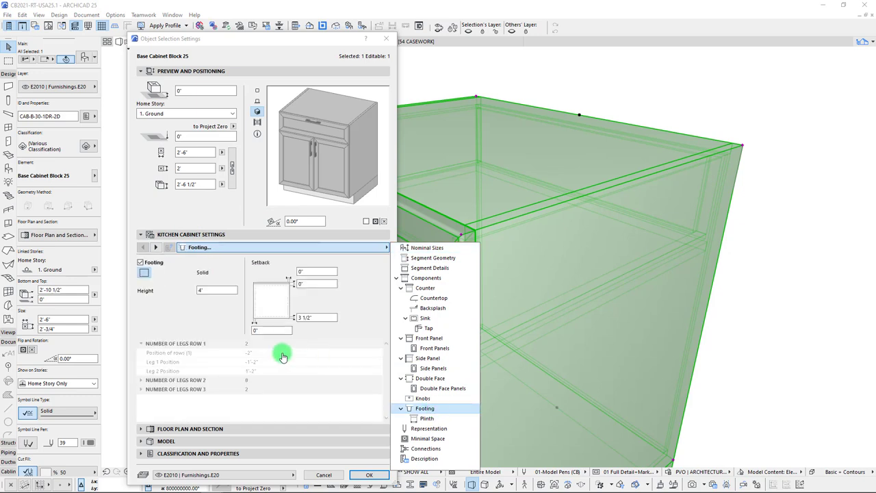
click(206, 303)
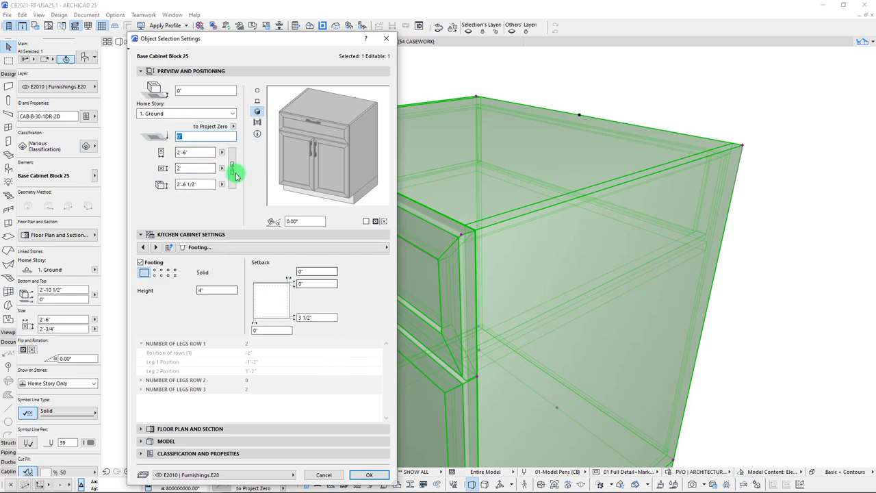
click(378, 472)
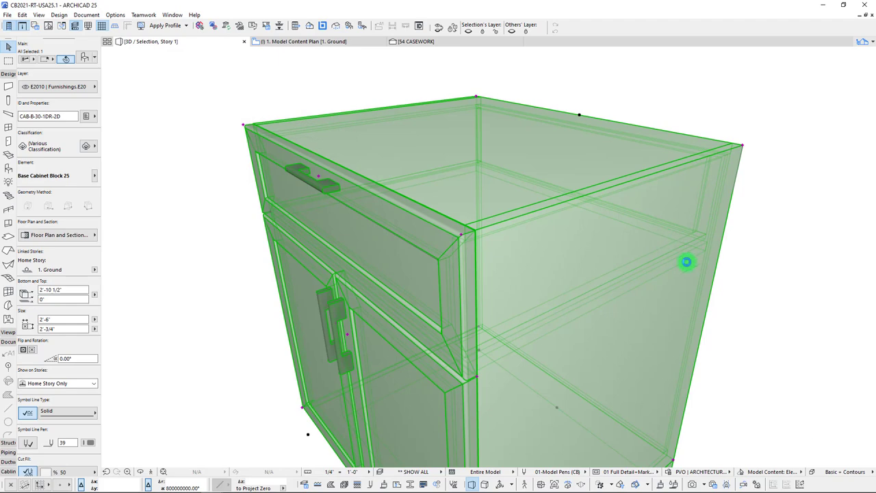
Try to drag the cabinet vertically from the carcass's lower rear corner hotspot.
shift+middle_drag(686, 261, 612, 327)
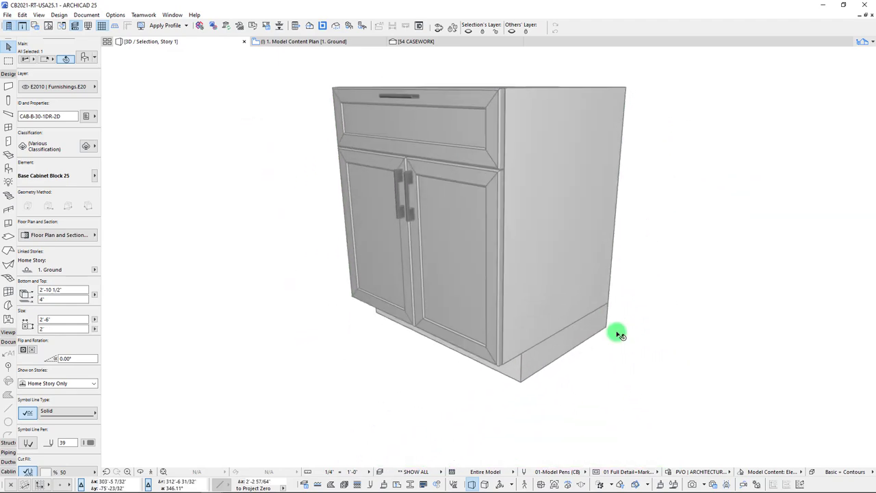
click(610, 304)
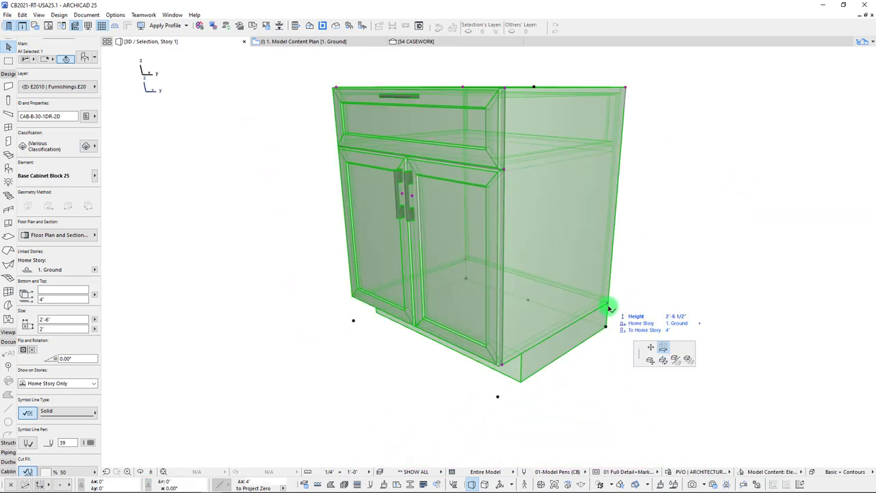
click(481, 162)
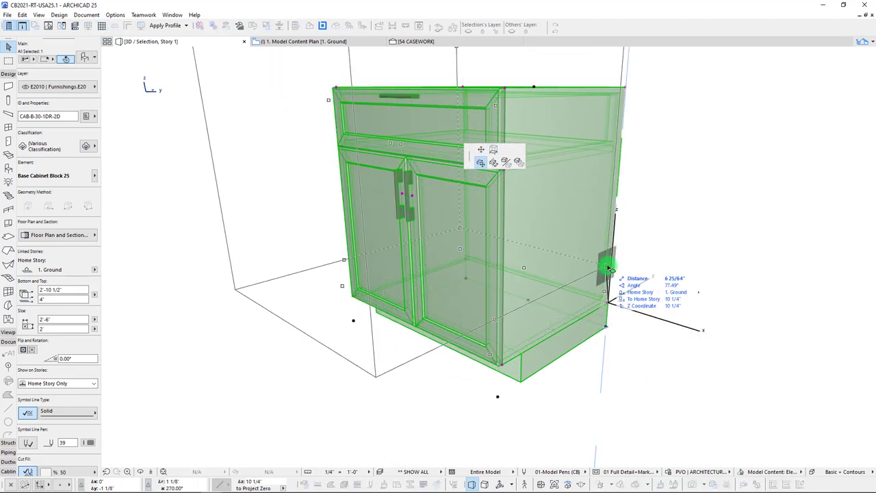
click(610, 329)
shift+middle_drag(605, 333, 543, 309)
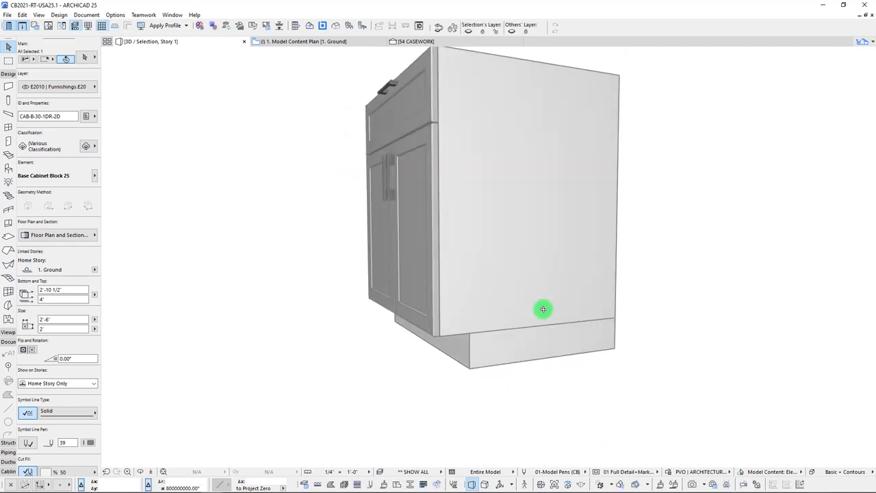
Drag the cabinet upward from the plinth's lower rear corner and move it back down to the Ground story level.
key(ctrl+d)
click(614, 348)
click(616, 282)
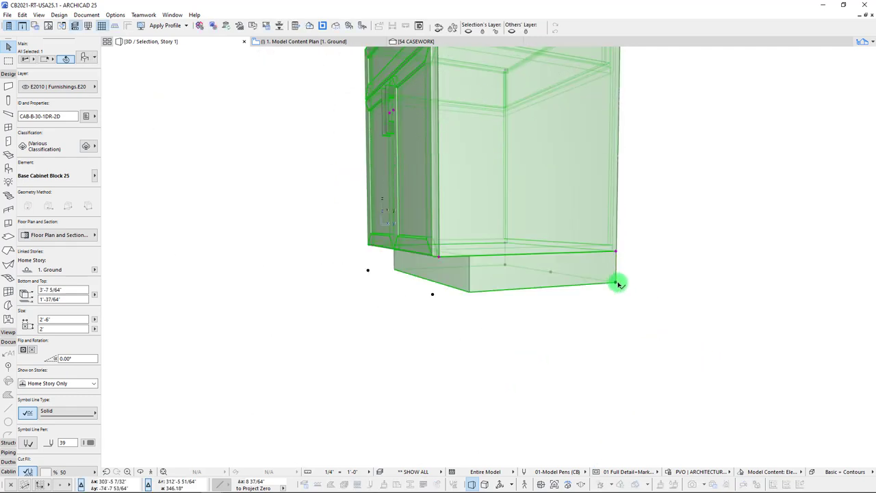
key(ctrl+d)
click(616, 282)
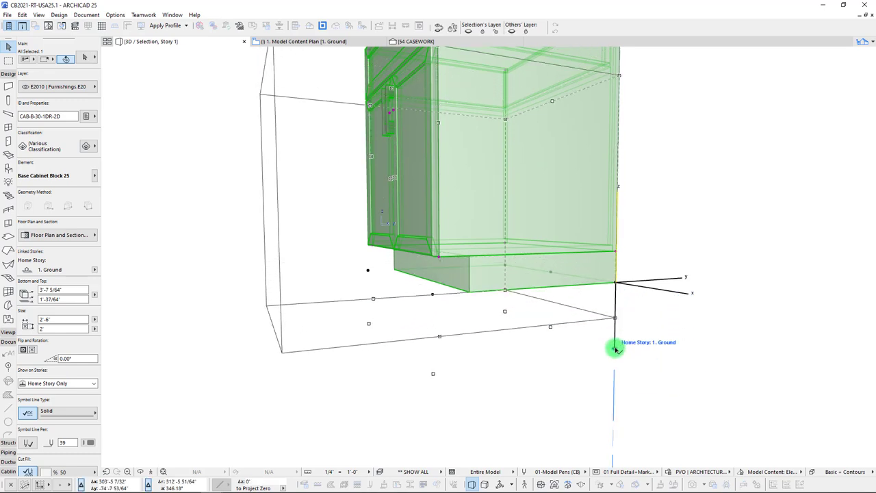
click(591, 322)
Try to move the cabinet and stretch its carcass width from the carcass's lower rear corner, and cancel the edit.
click(619, 316)
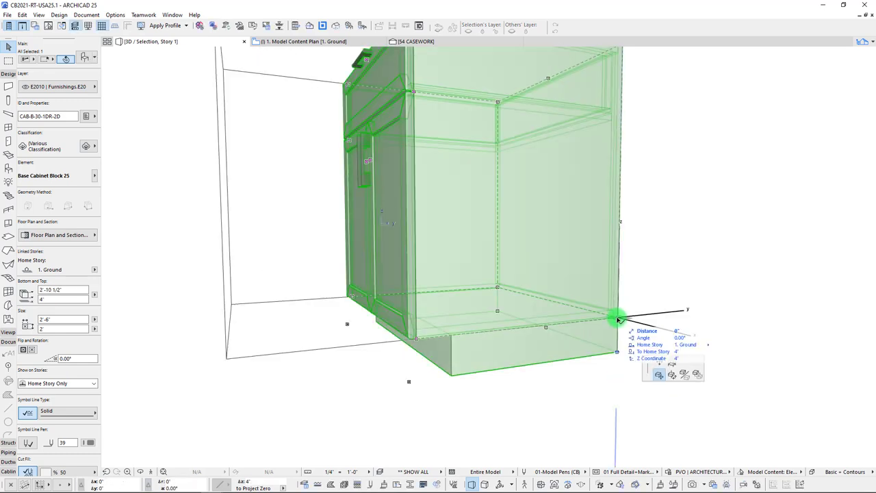
click(481, 155)
click(481, 152)
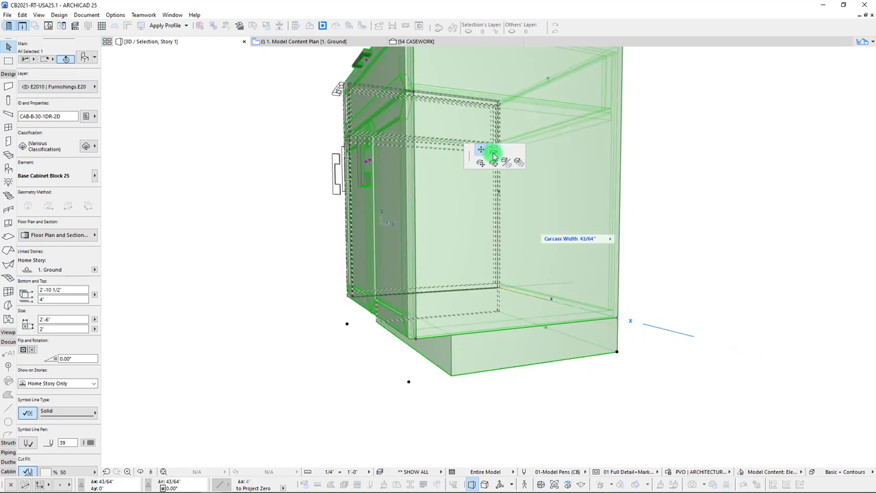
key(Escape)
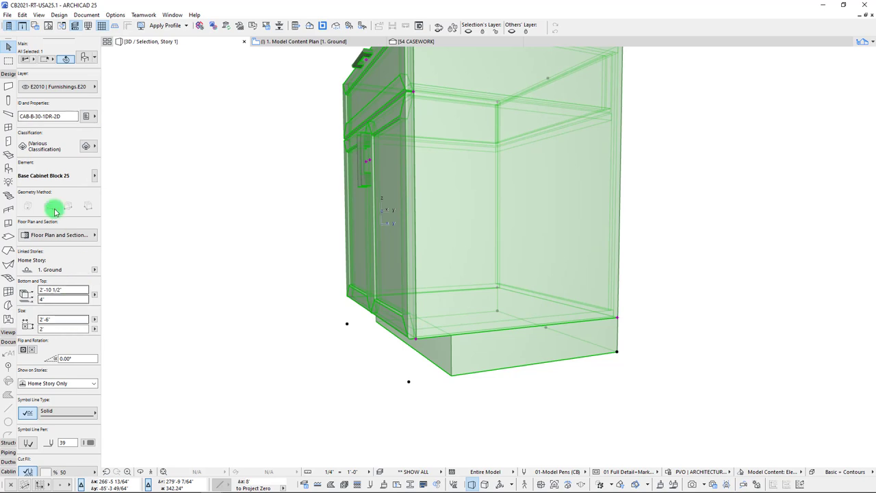
Check the cabinet's bottom elevation to Project Zero and view the whole base cabinet from its side.
click(57, 308)
drag(58, 300, 33, 299)
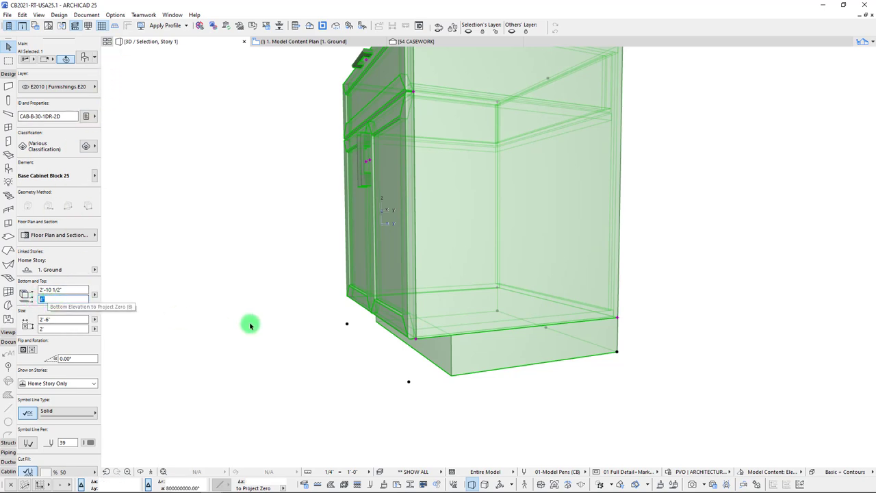
click(201, 227)
click(201, 226)
click(417, 197)
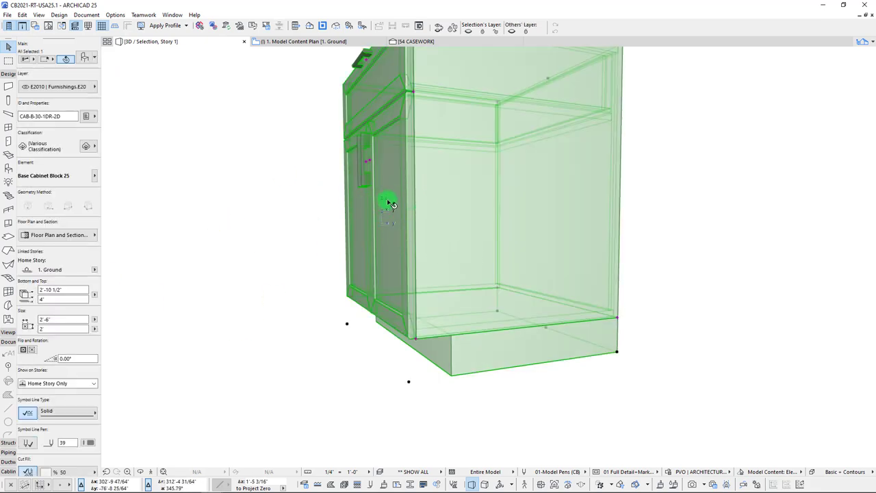
scroll(472, 262, down, 2)
shift+middle_drag(471, 263, 524, 198)
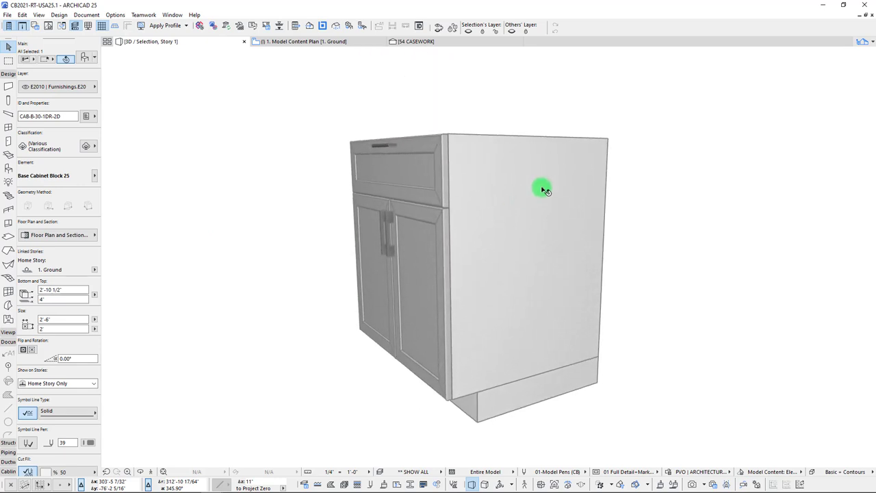
Open the base cabinet's object settings and check its bottom elevation against the footing height.
right_click(249, 142)
click(375, 174)
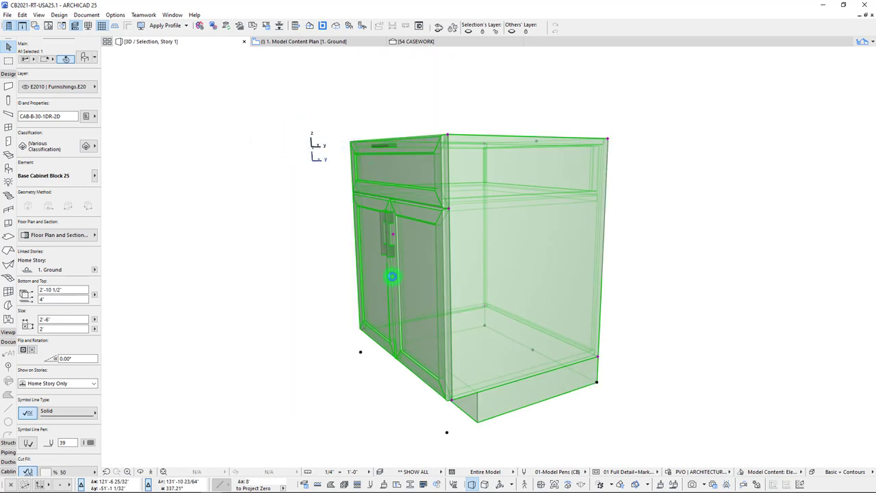
double_click(392, 276)
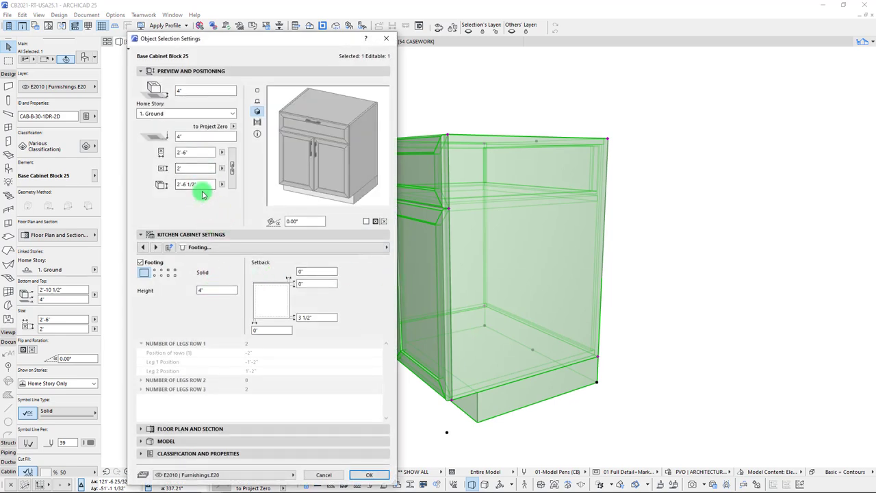
click(183, 135)
click(216, 290)
Examine the carcass height in the Nominal Sizes settings and compare it with the object's overall height value.
click(291, 249)
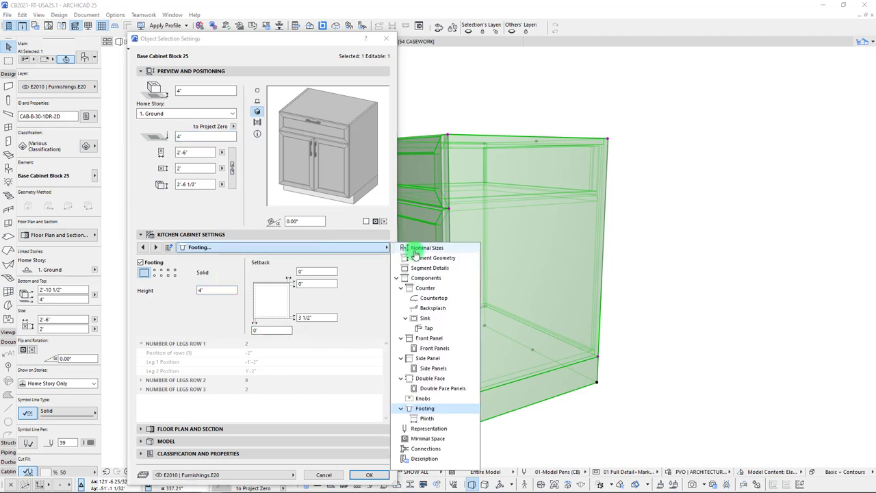
click(417, 250)
click(290, 332)
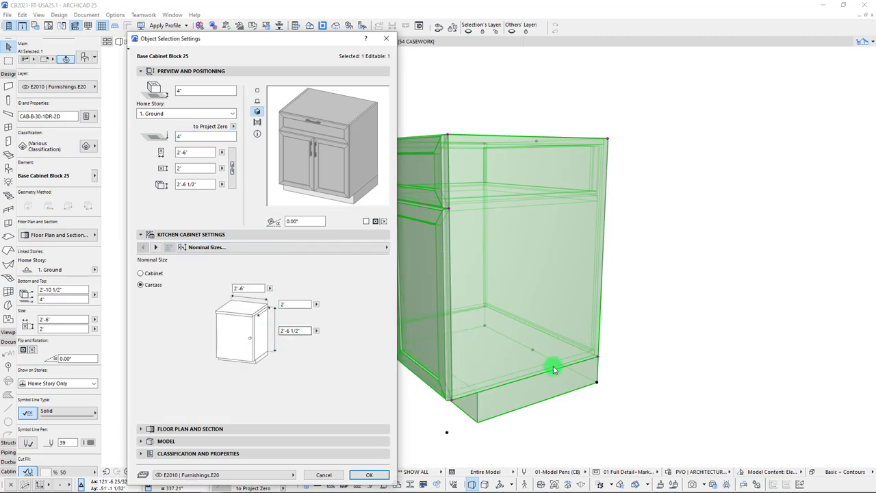
click(289, 331)
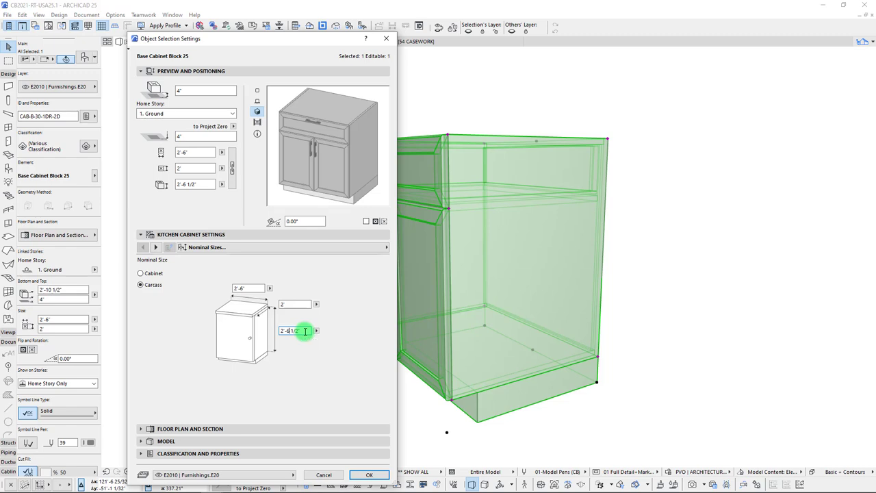
drag(305, 331, 256, 333)
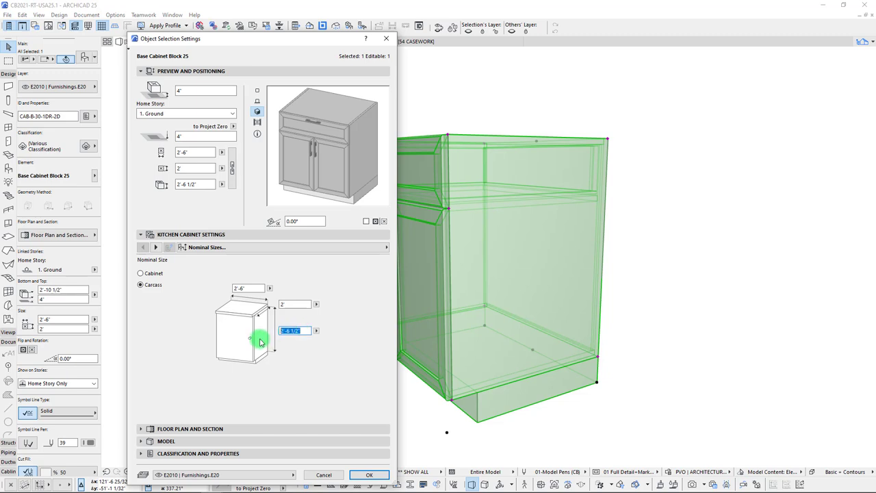
drag(196, 186, 157, 185)
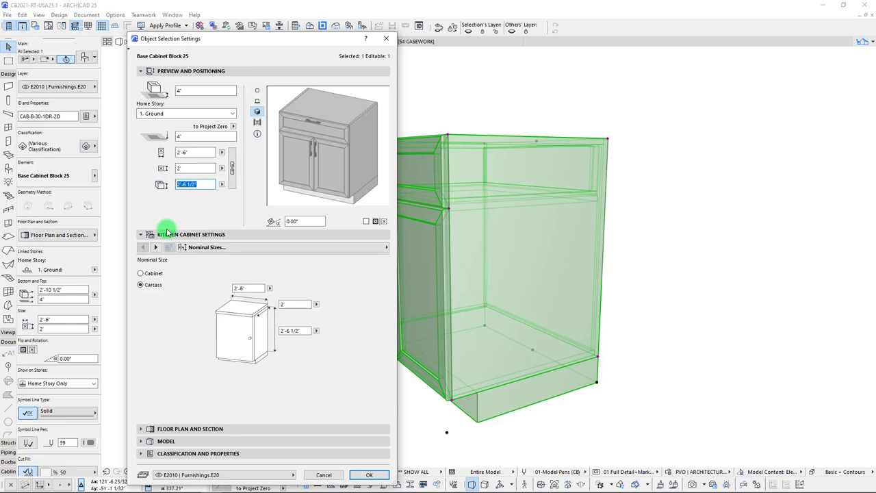
Show the Segment Geometry settings, review the Number of Segments choices, and move the settings dialog clear of the cabinet.
click(204, 247)
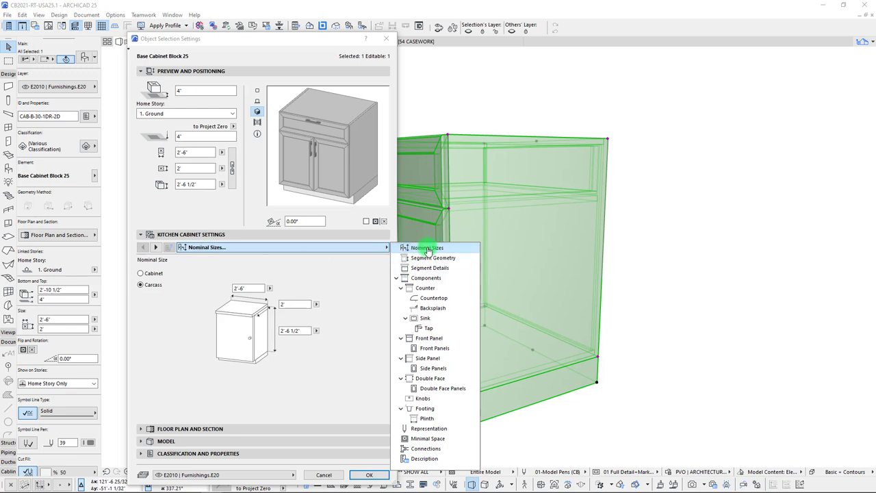
click(432, 258)
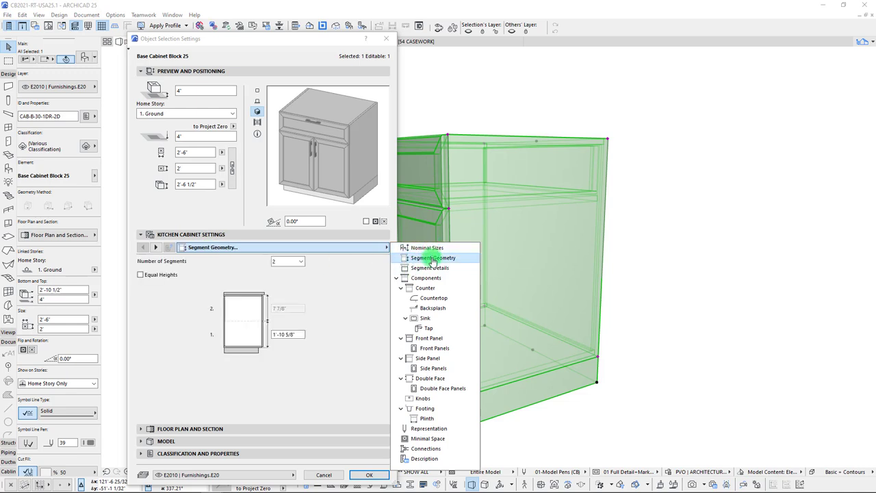
click(323, 329)
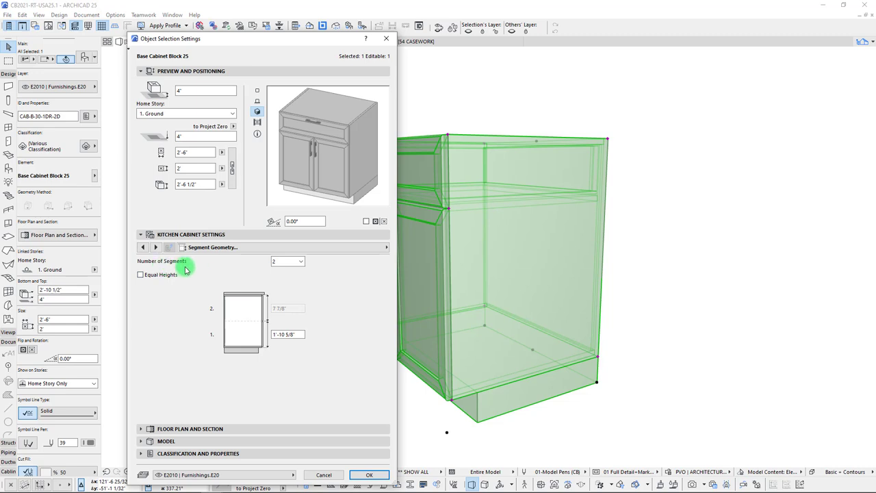
click(299, 261)
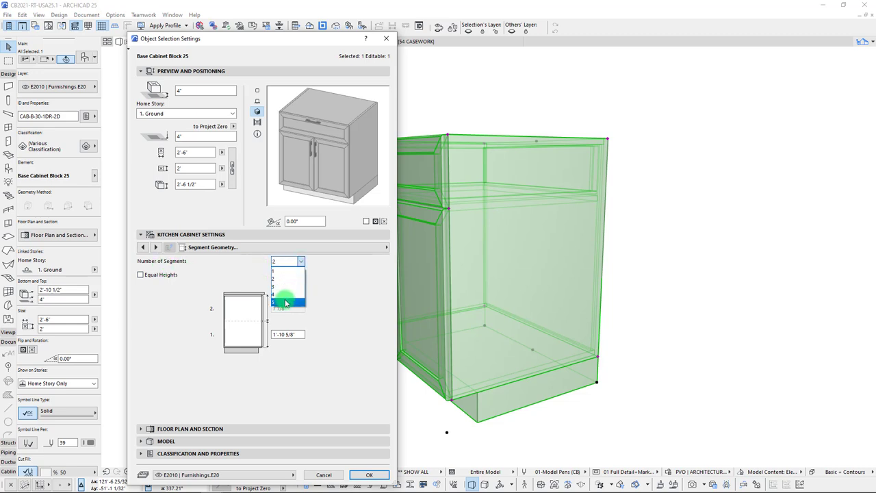
click(319, 39)
drag(319, 39, 264, 43)
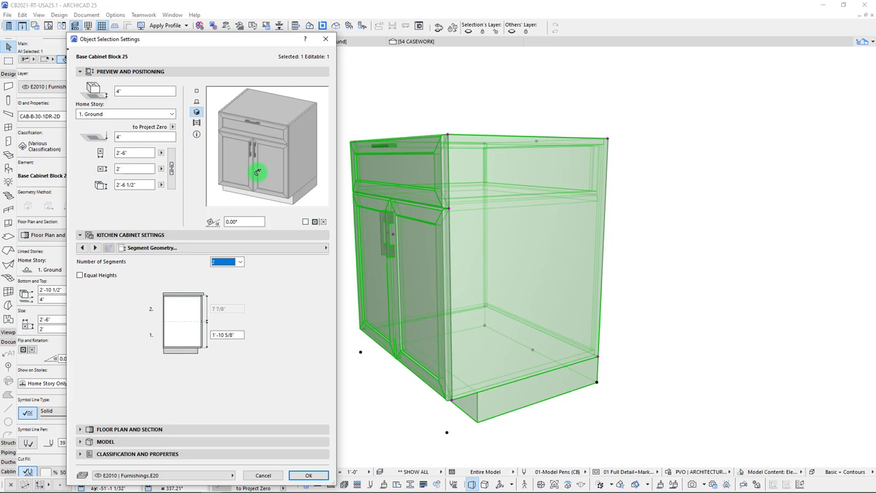
Try the cabinet with 1 and 3 segments, and return the number of segments to 2.
click(240, 261)
click(230, 271)
click(240, 261)
click(233, 279)
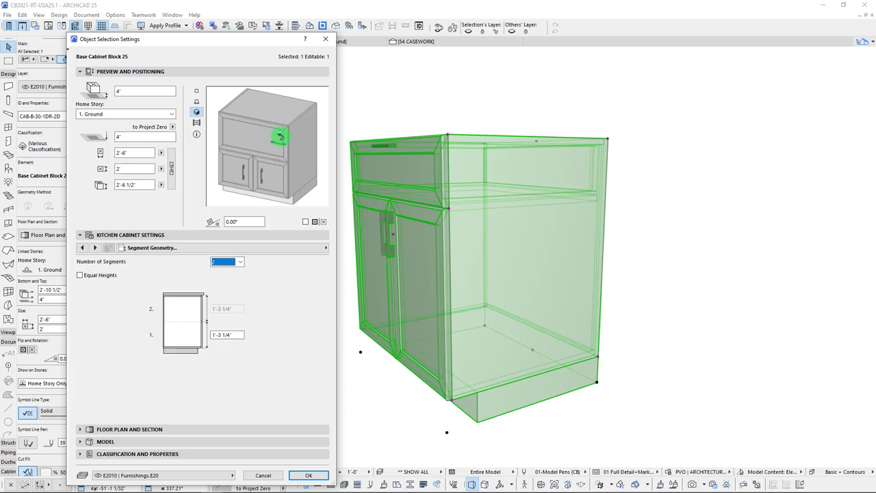
click(241, 264)
click(227, 286)
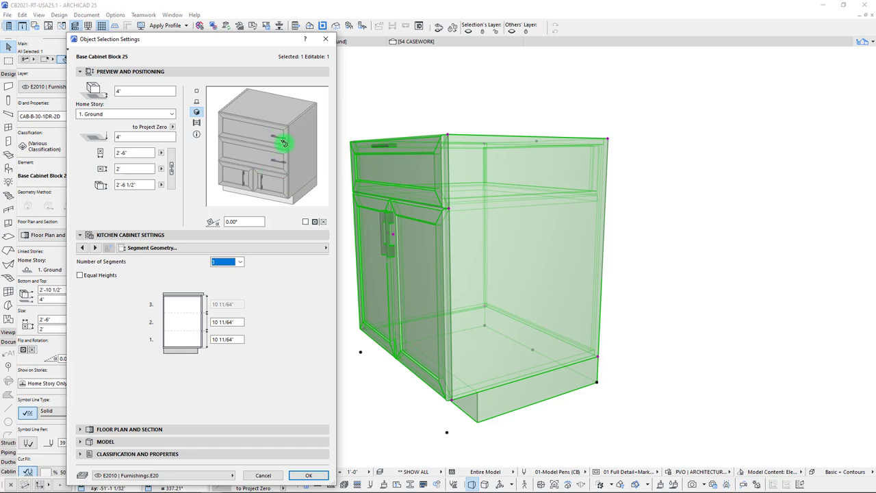
click(235, 264)
click(230, 278)
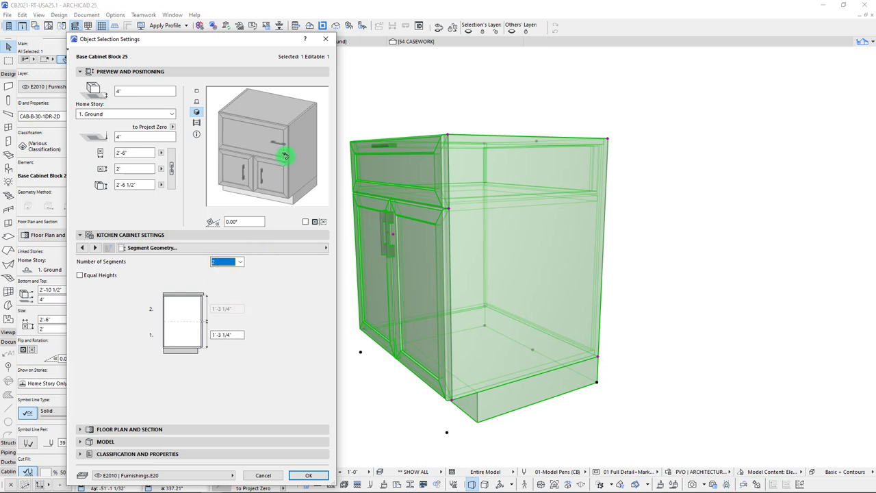
Set the height of the cabinet's lower segment to 2'.
click(229, 334)
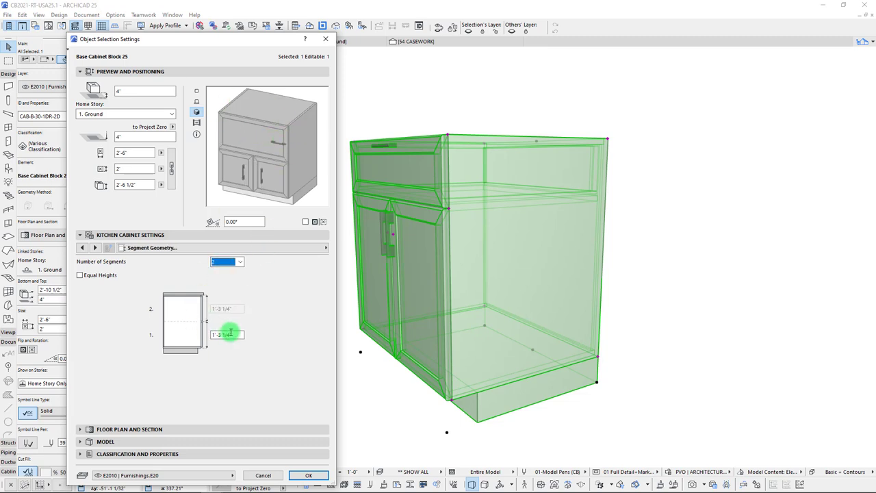
text(2)
key(Return)
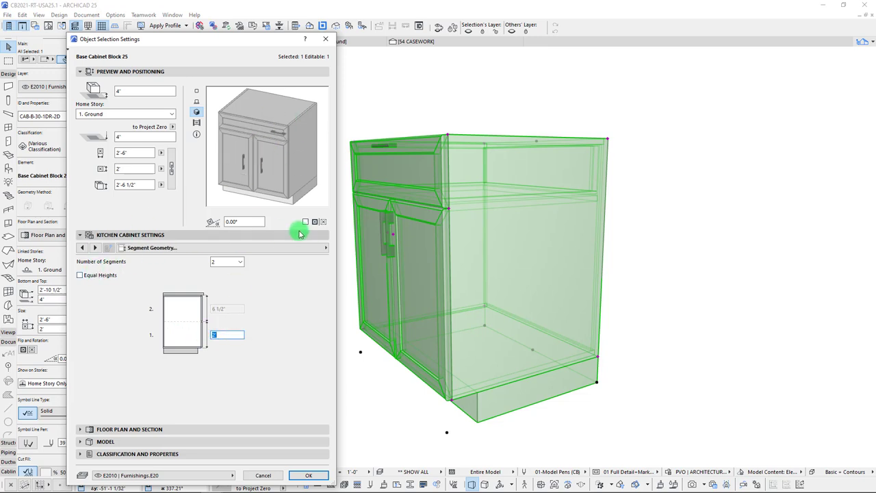
click(286, 248)
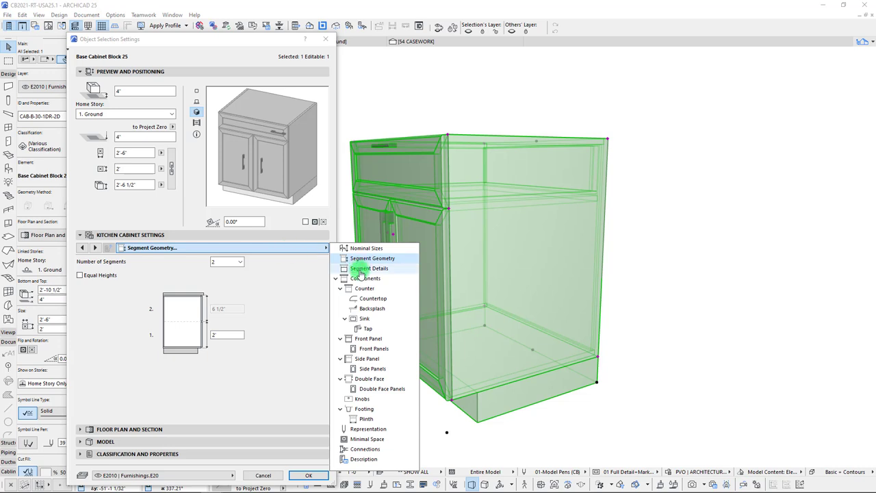
click(293, 278)
Try Equal Heights for the segments, turn it off again, and restore the lower segment's height to 2'.
click(81, 275)
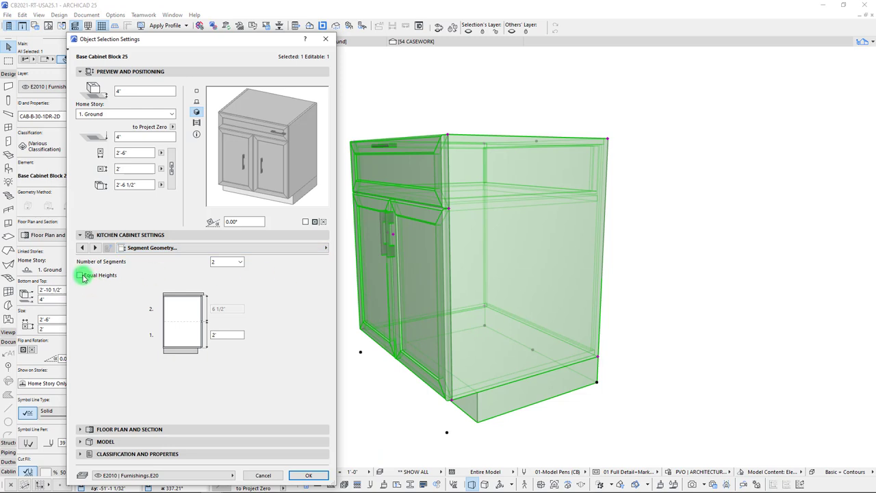
click(80, 274)
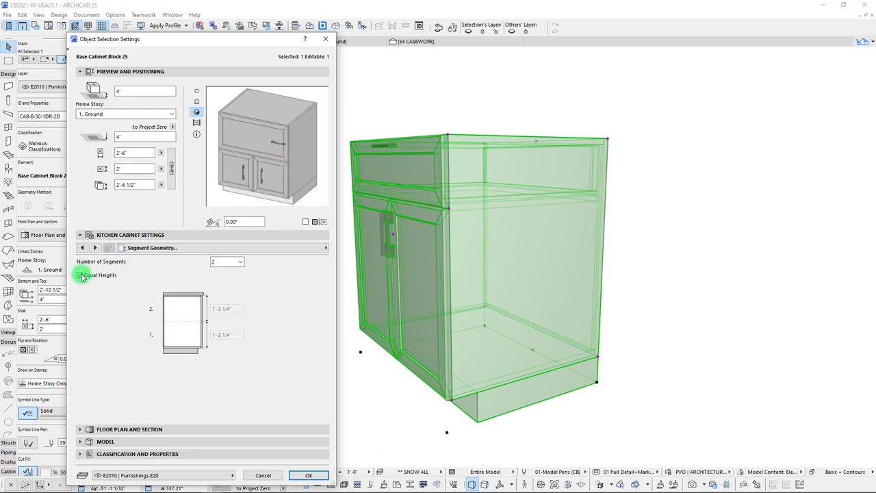
click(237, 334)
text(2)
key(Return)
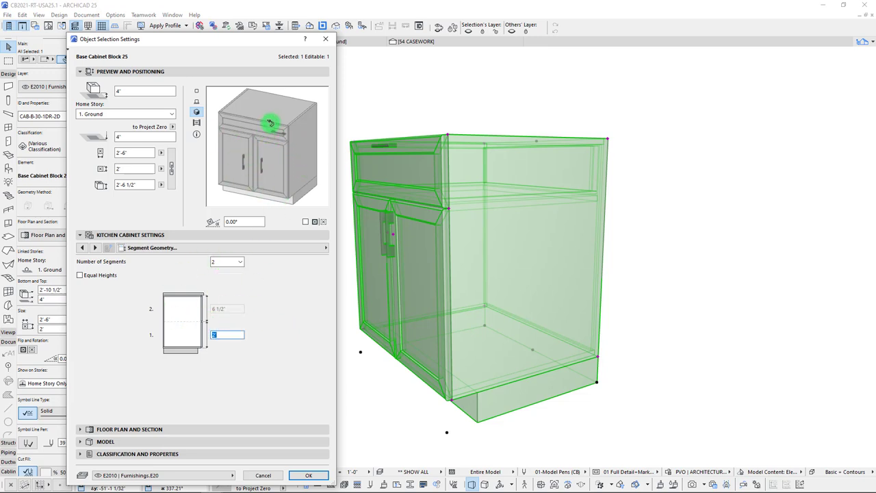
Open the Segment Details settings and review the Uniform Functions option and segment 1's type.
click(215, 248)
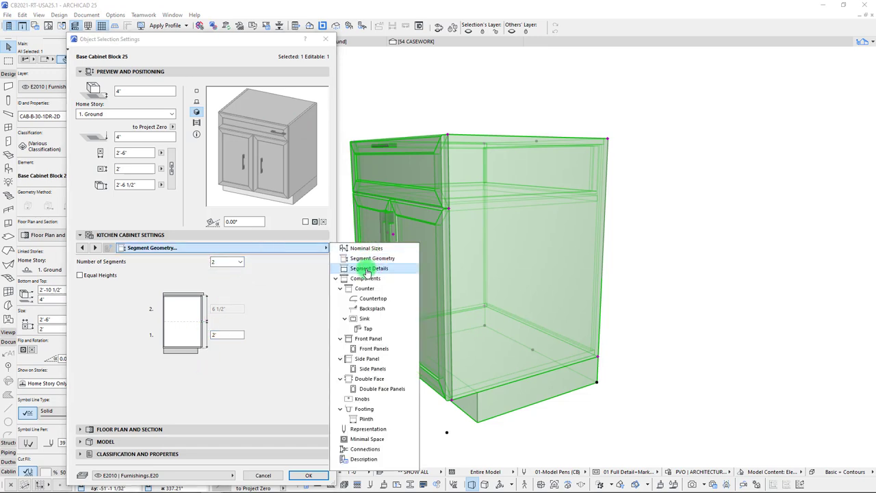
click(368, 268)
click(284, 273)
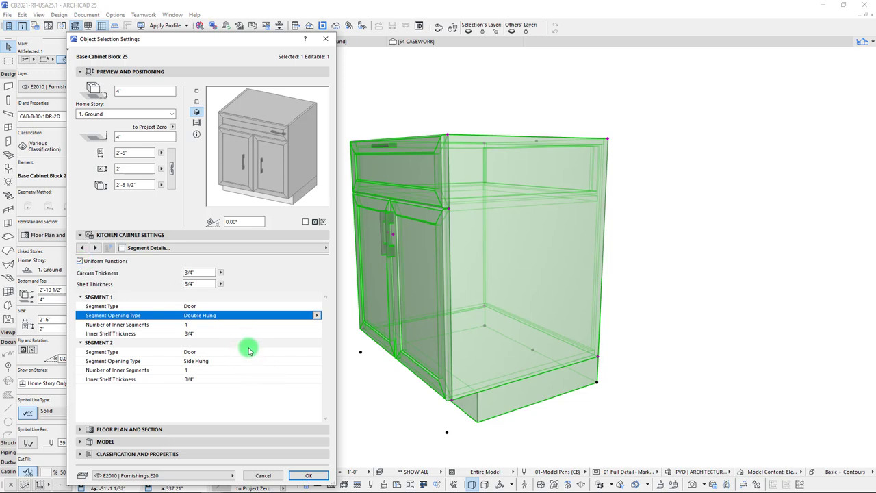
click(79, 261)
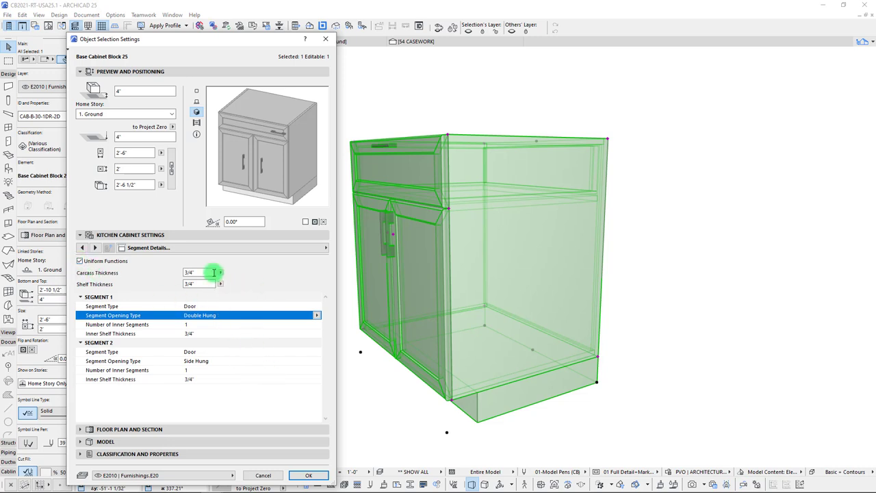
click(195, 306)
click(317, 306)
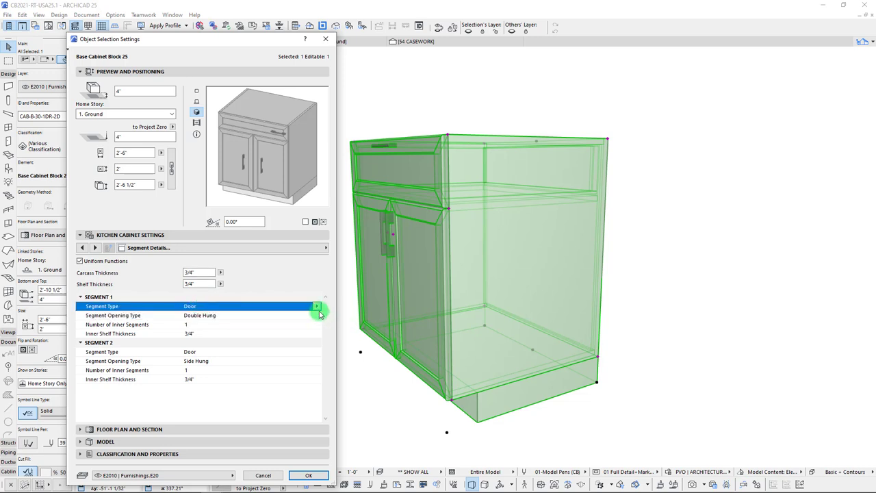
click(257, 309)
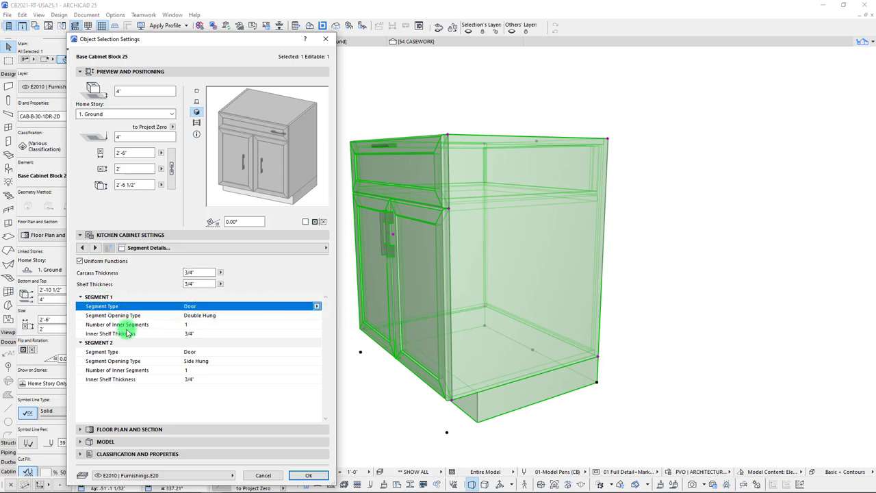
Set the type of segment 2 to Drawer.
click(180, 353)
click(317, 351)
click(333, 354)
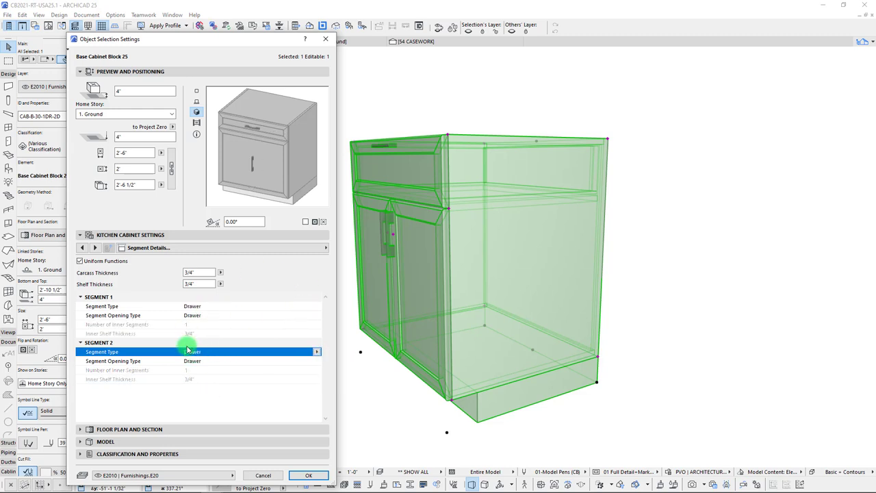
Turn off Uniform Functions and set the type of segment 1 to Door.
click(272, 306)
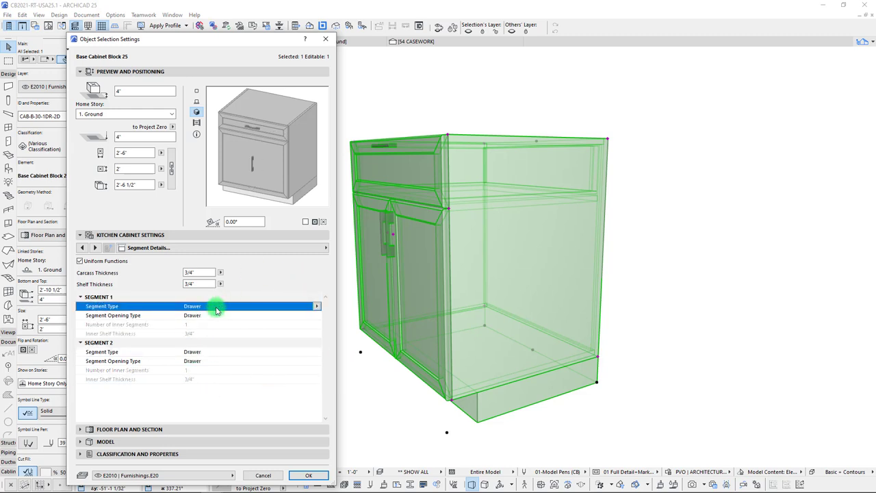
click(80, 261)
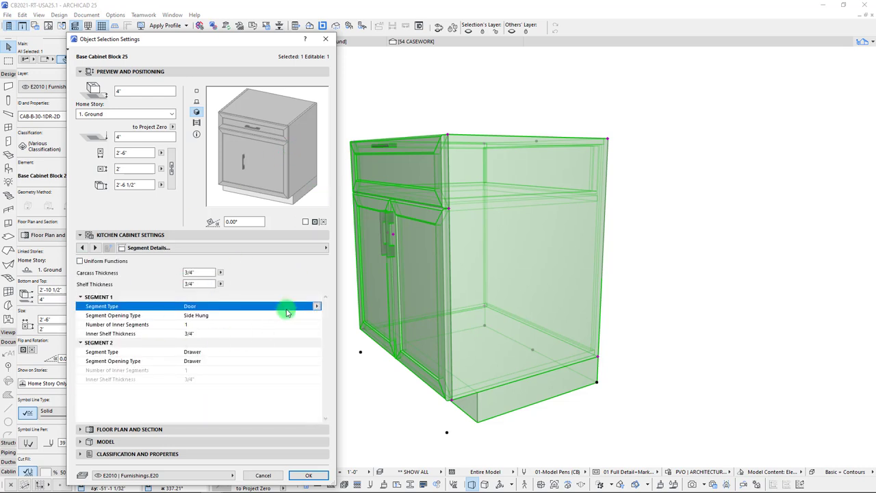
click(316, 308)
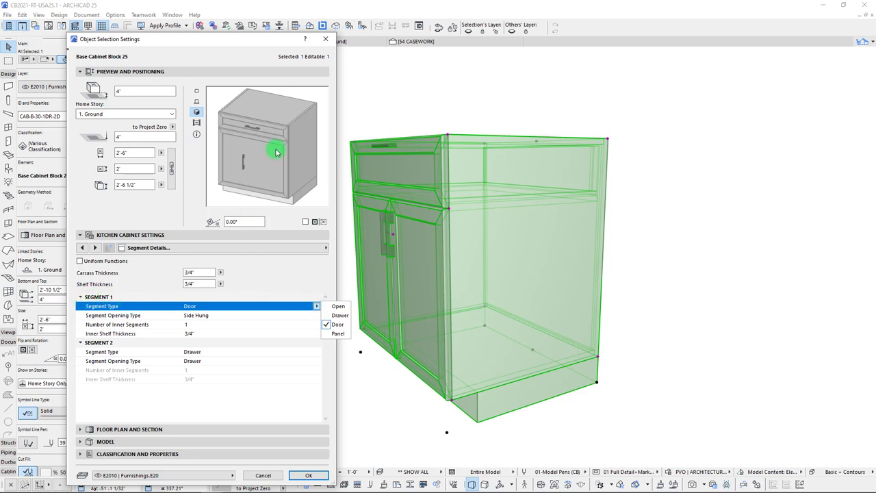
click(341, 326)
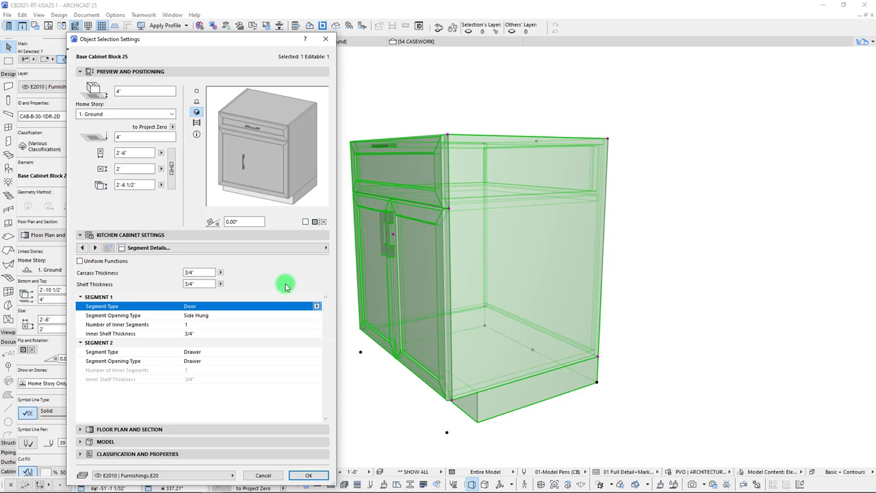
Try the Side Hung Mirrored opening type on segment 1's door, and switch it to Top Hung.
click(310, 318)
click(316, 315)
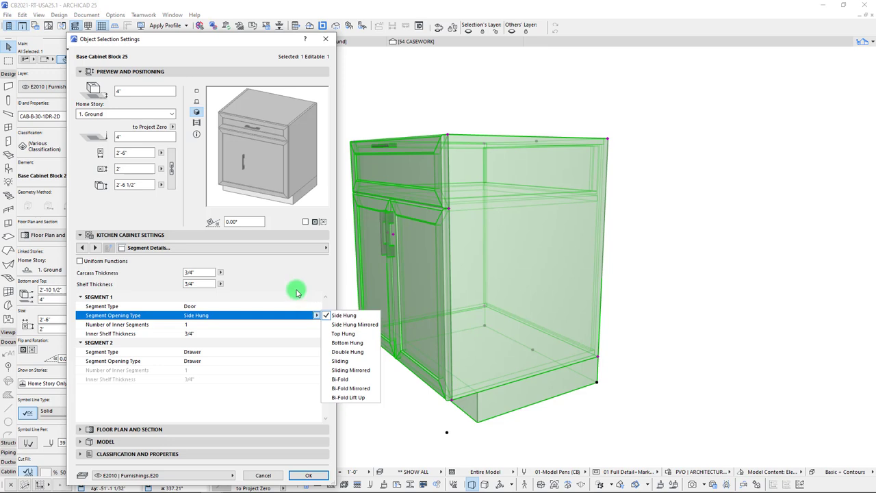
click(325, 299)
click(319, 317)
click(321, 325)
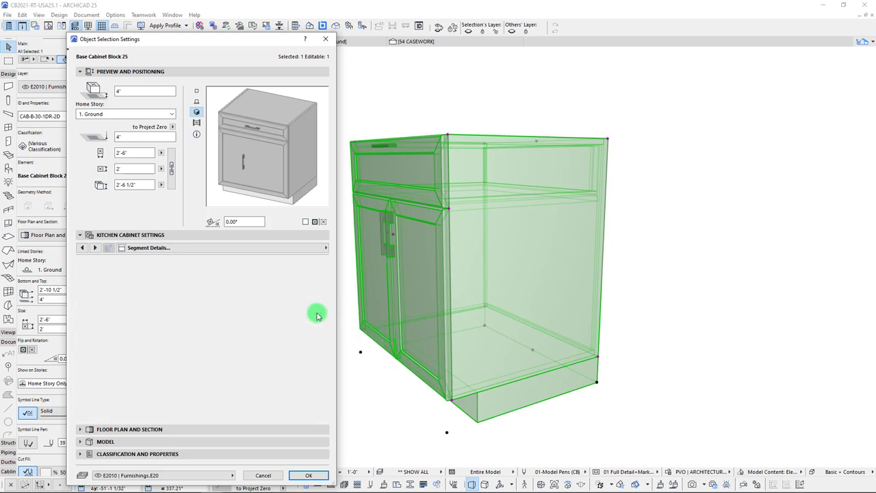
click(317, 316)
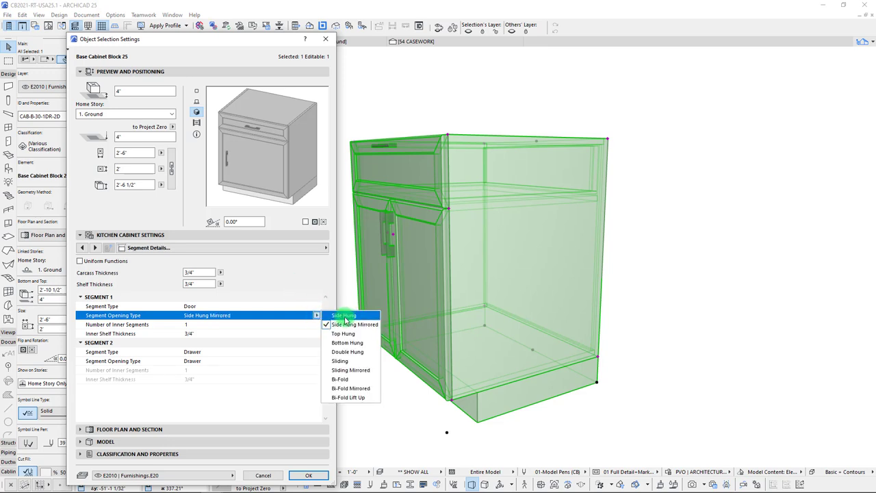
click(344, 333)
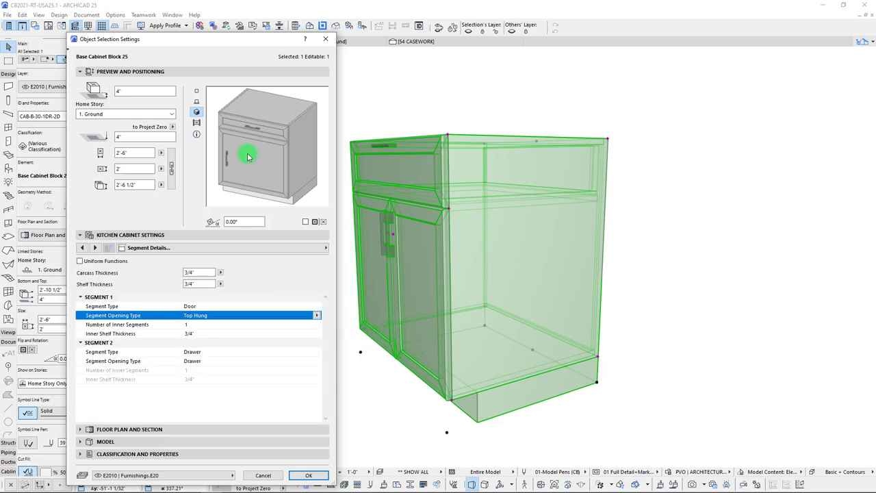
Try the Bottom Hung, Double Hung and Sliding opening types on segment 1's door.
click(317, 316)
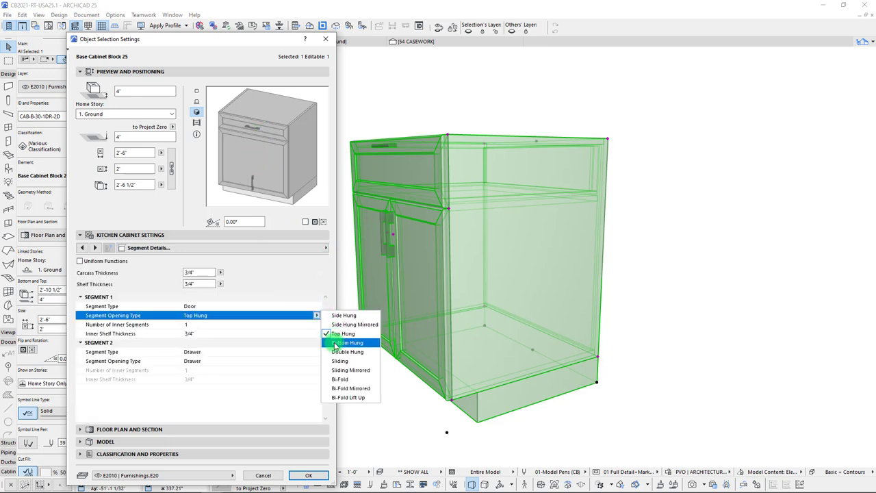
click(328, 334)
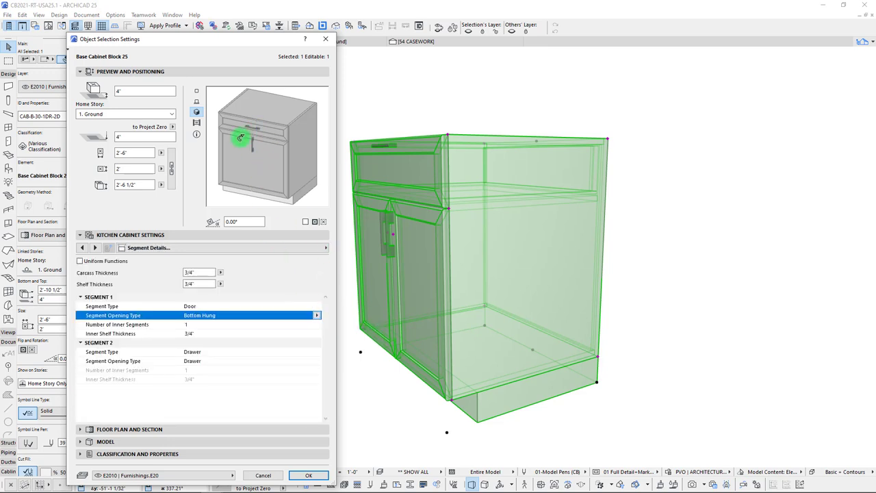
click(317, 315)
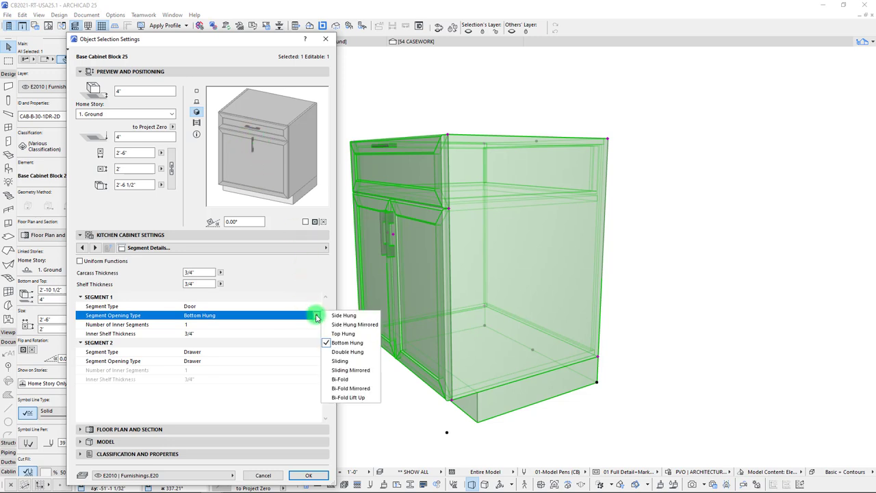
click(347, 351)
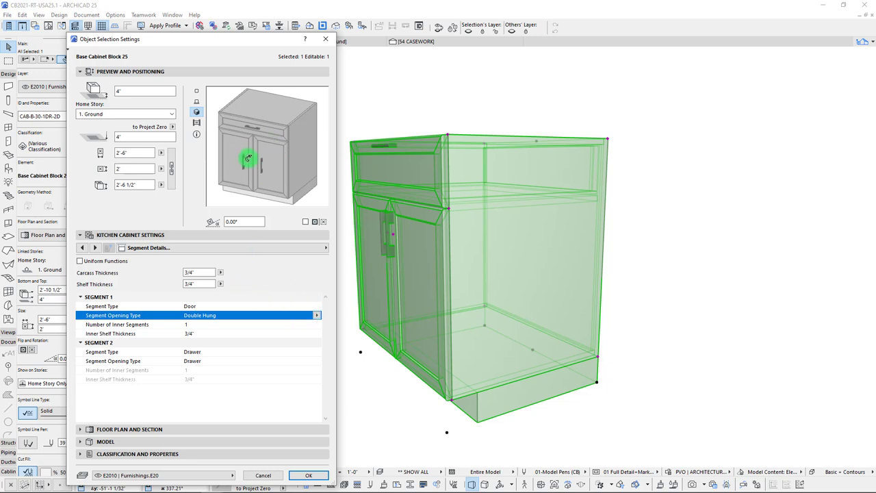
click(317, 314)
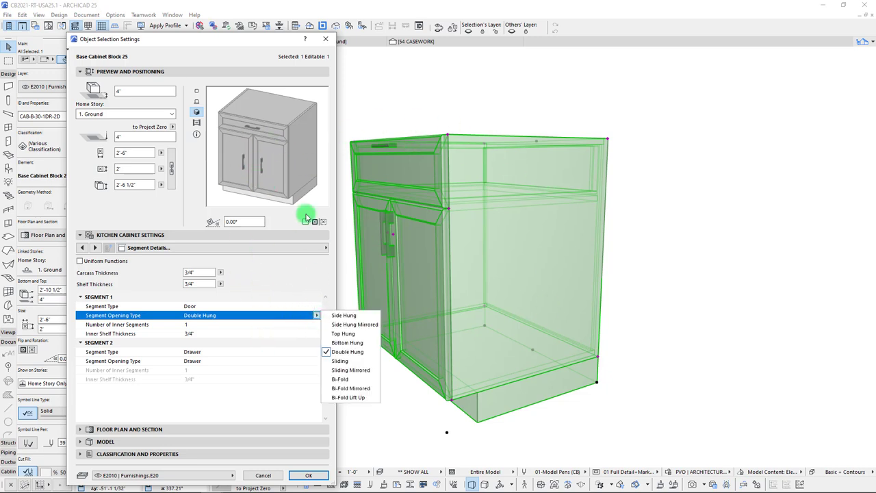
click(340, 360)
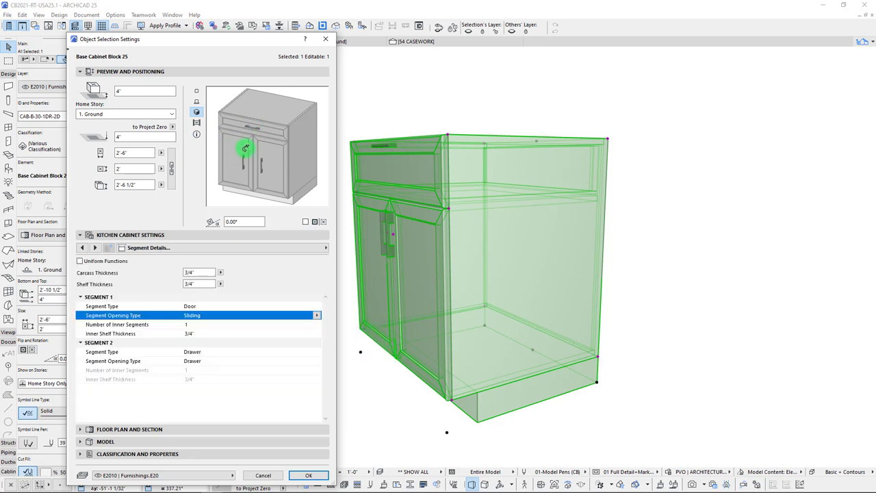
Try the Sliding Mirrored, Bi-Fold Mirrored and Bi-Fold Lift Up opening types on segment 1's door.
click(317, 315)
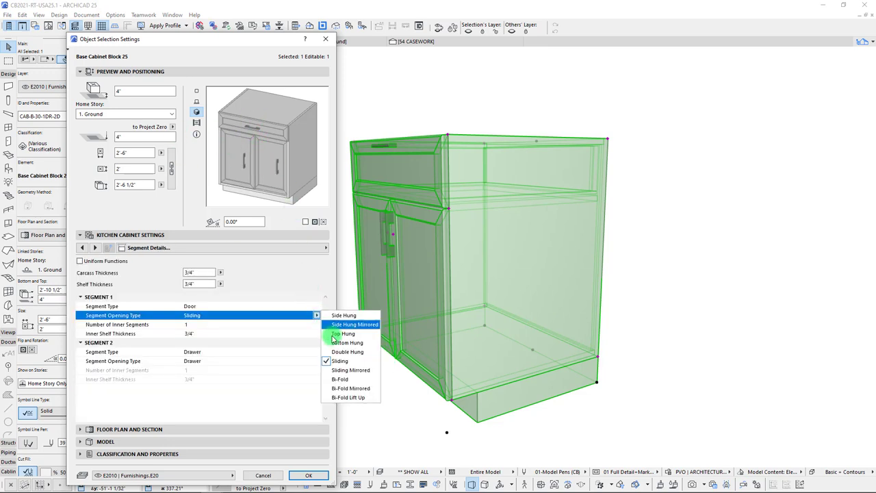
click(347, 371)
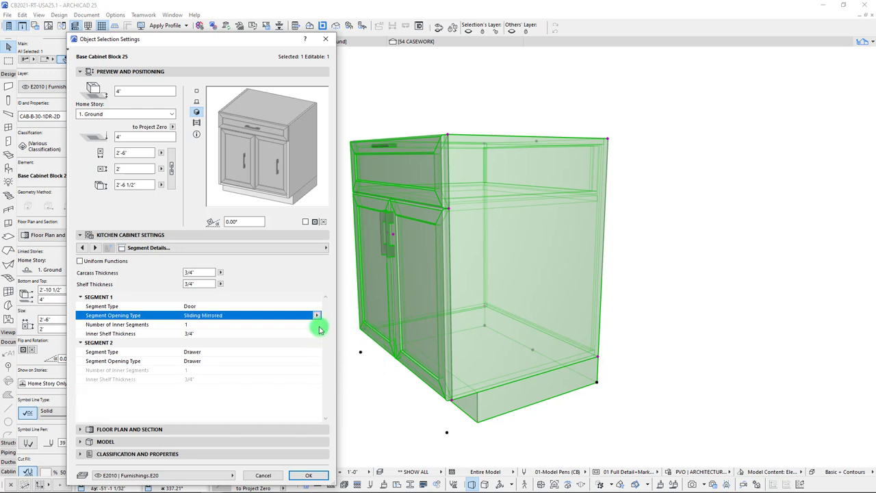
click(317, 315)
click(349, 388)
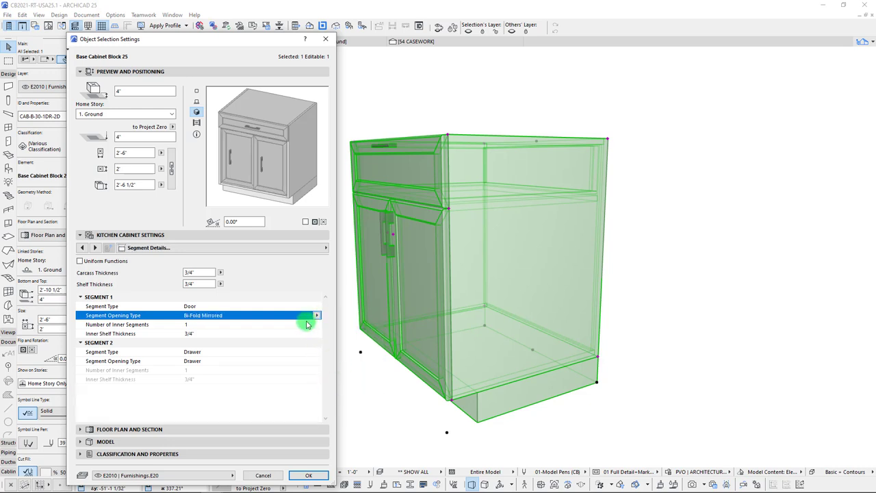
click(317, 315)
click(346, 397)
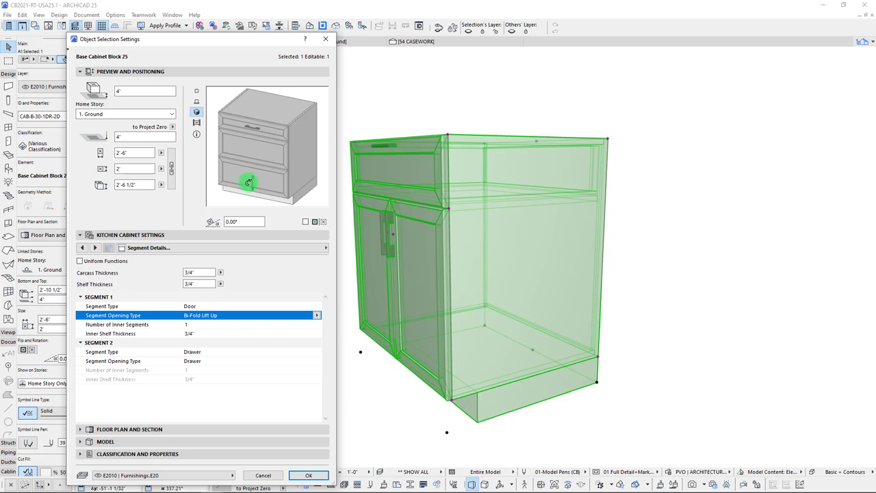
Set segment 1's opening type to Double Hung and review its inner segment number and inner shelf thickness.
click(316, 315)
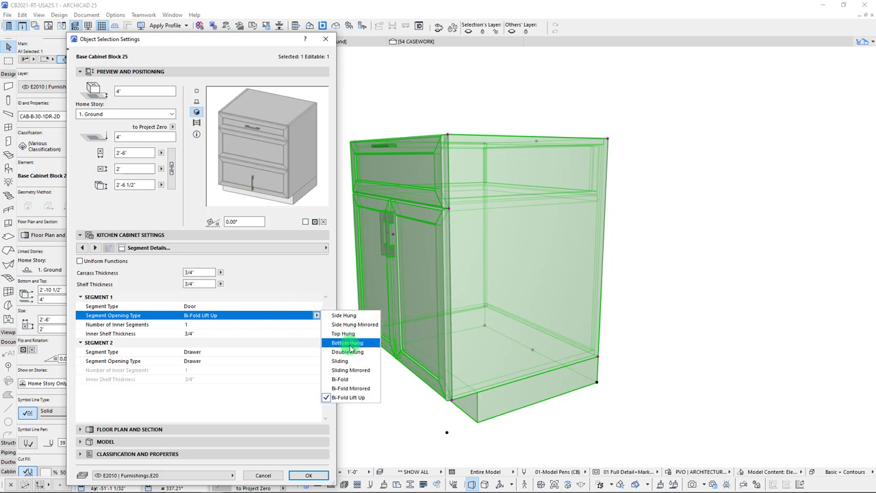
click(350, 351)
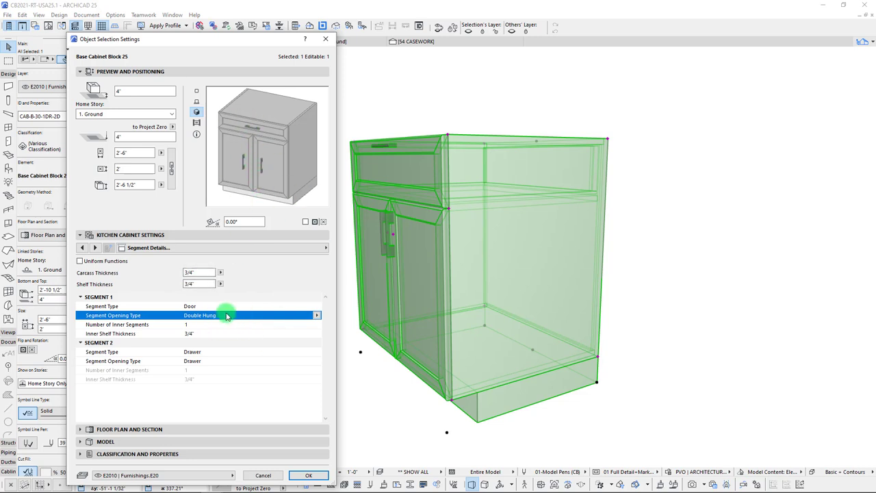
click(175, 321)
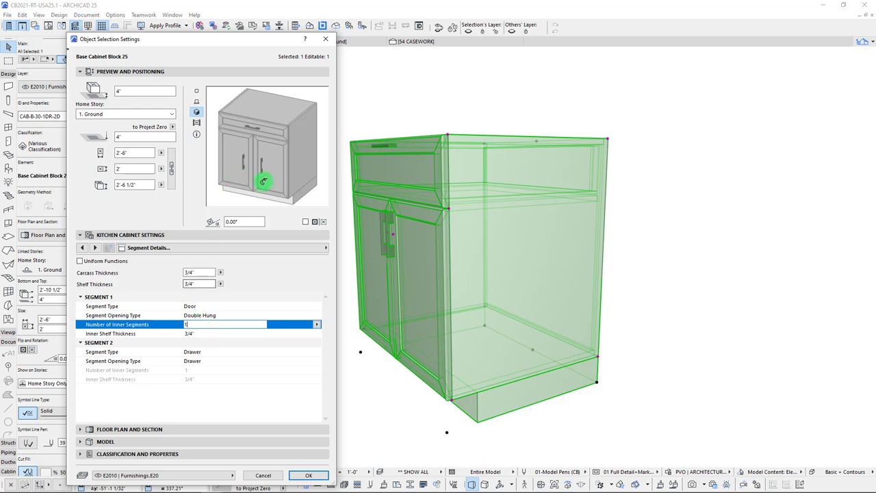
click(200, 334)
Try the Open and Panel types for segment 2 of the cabinet.
click(173, 351)
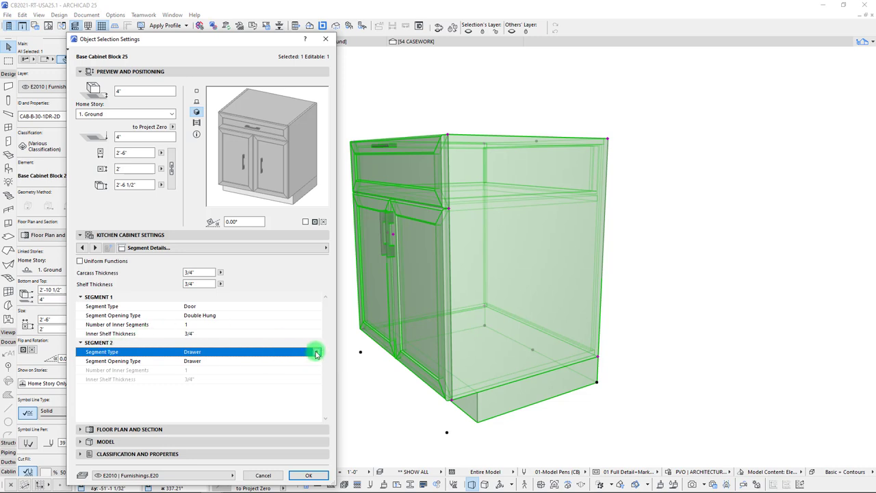
click(317, 351)
click(317, 352)
click(317, 352)
click(338, 352)
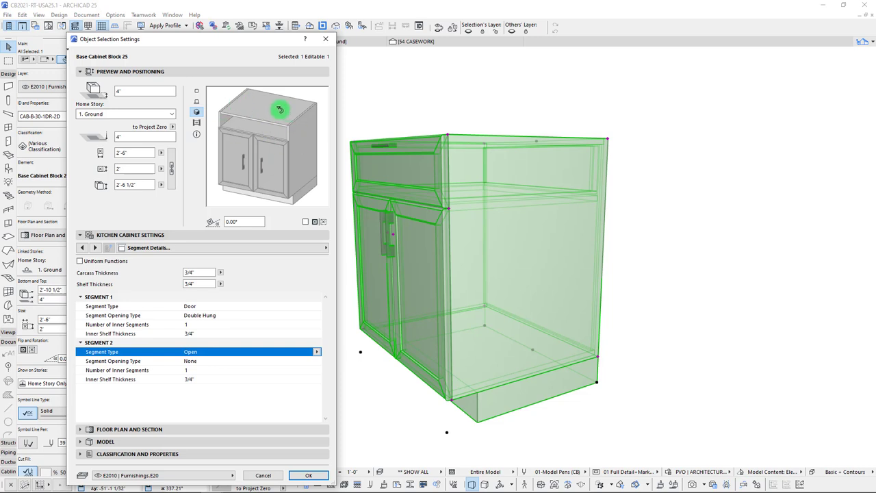
click(317, 351)
click(339, 373)
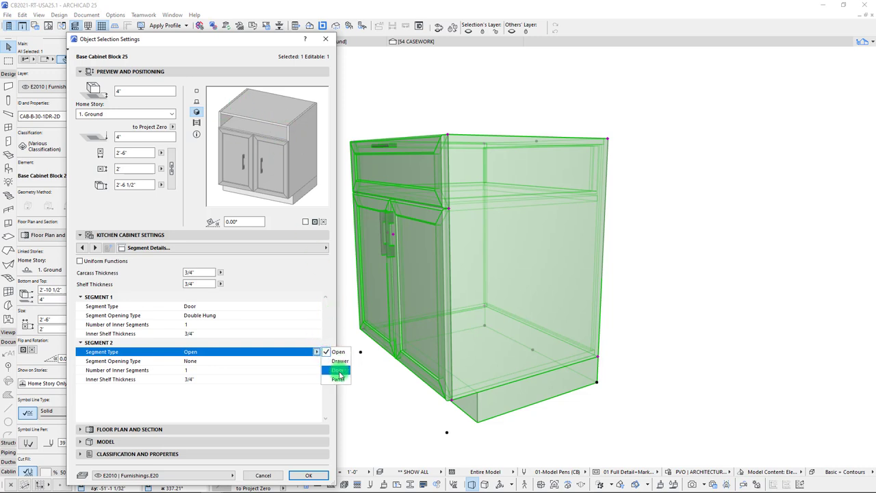
click(338, 378)
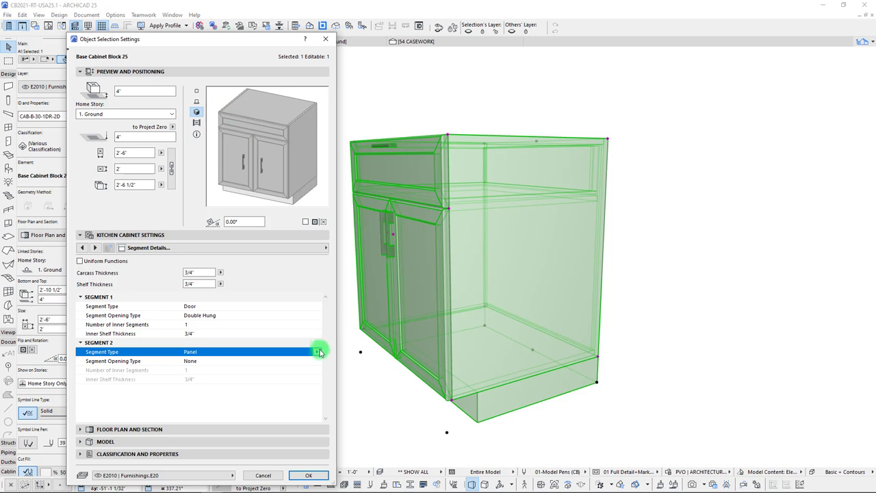
Try segment 2 as a Door with the Bottom Hung opening type, and switch its type back to Drawer.
click(317, 352)
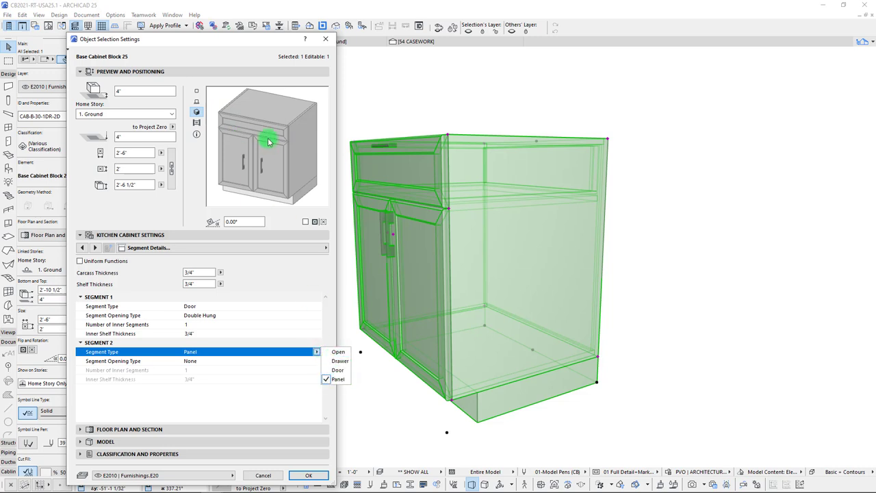
click(336, 370)
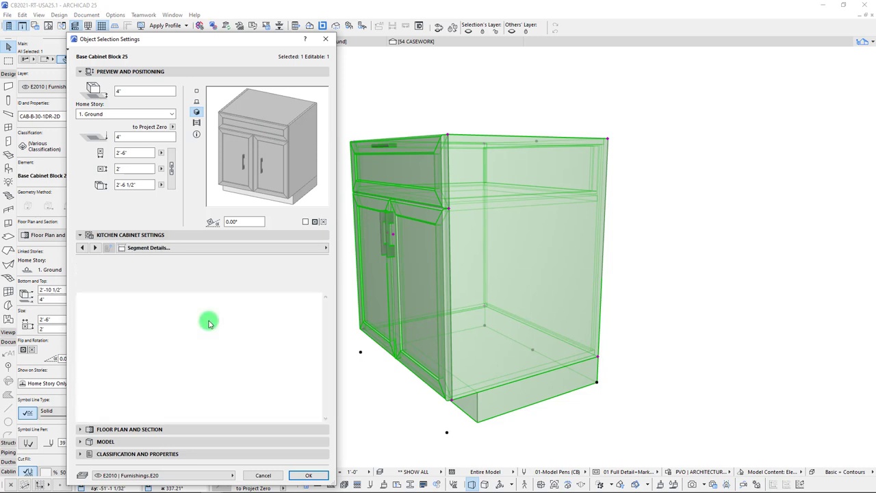
click(256, 361)
click(316, 361)
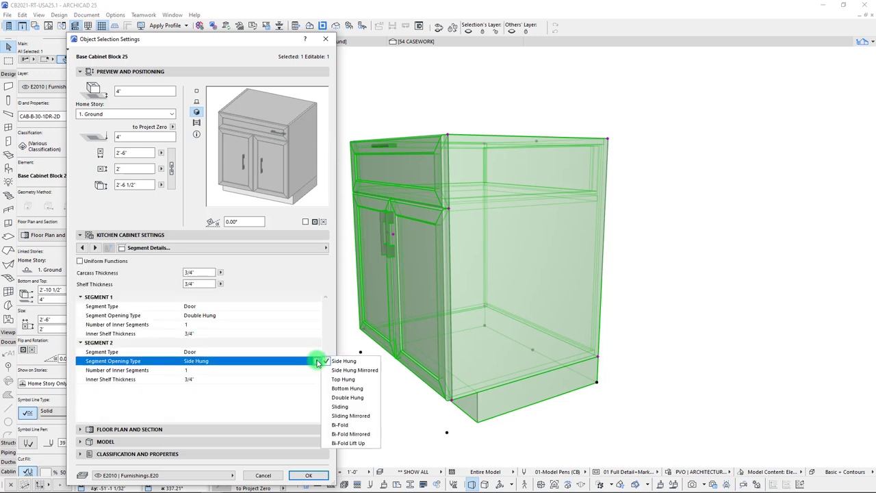
click(346, 388)
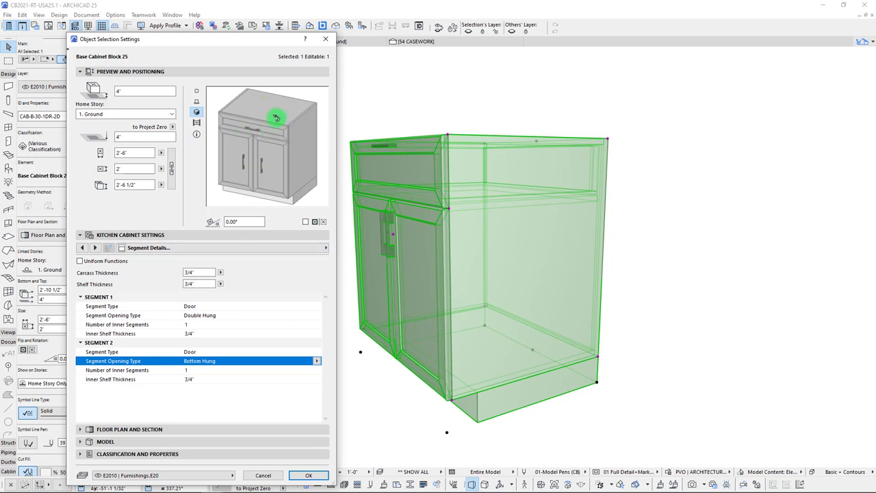
click(317, 352)
click(333, 359)
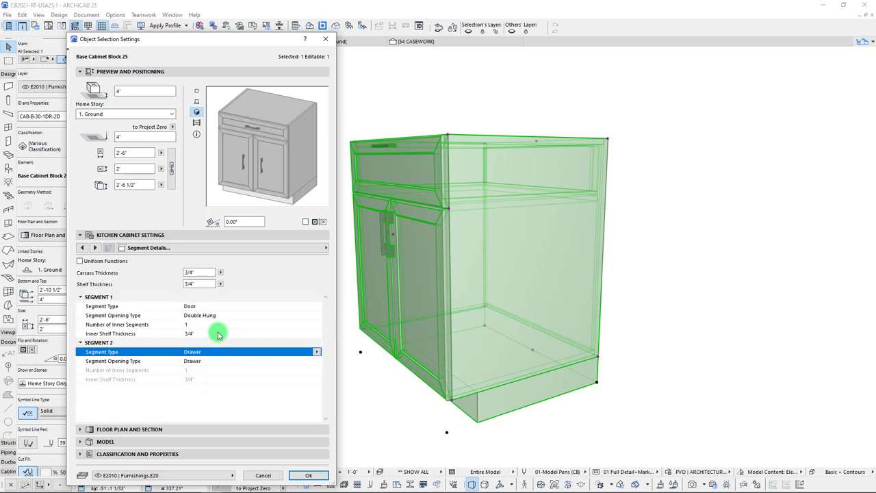
In the Components settings, turn on the cabinet's Counter, Sink, Tap and Backsplash, and apply the settings.
click(192, 249)
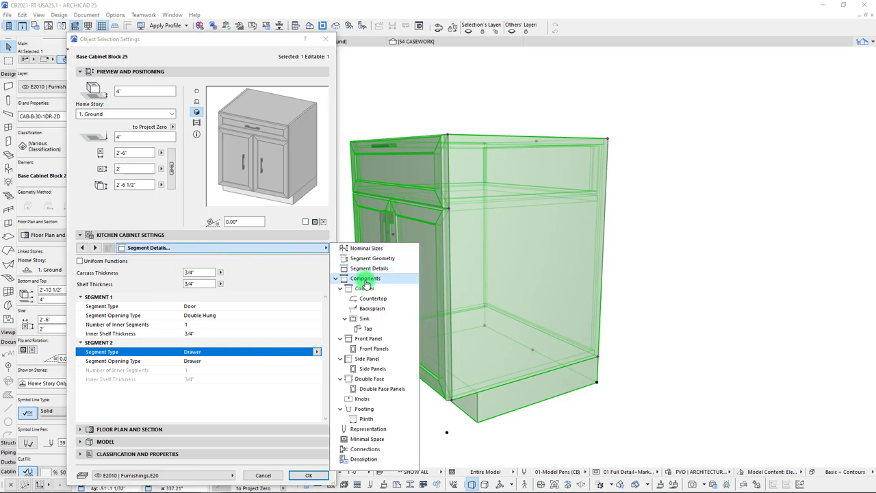
click(366, 279)
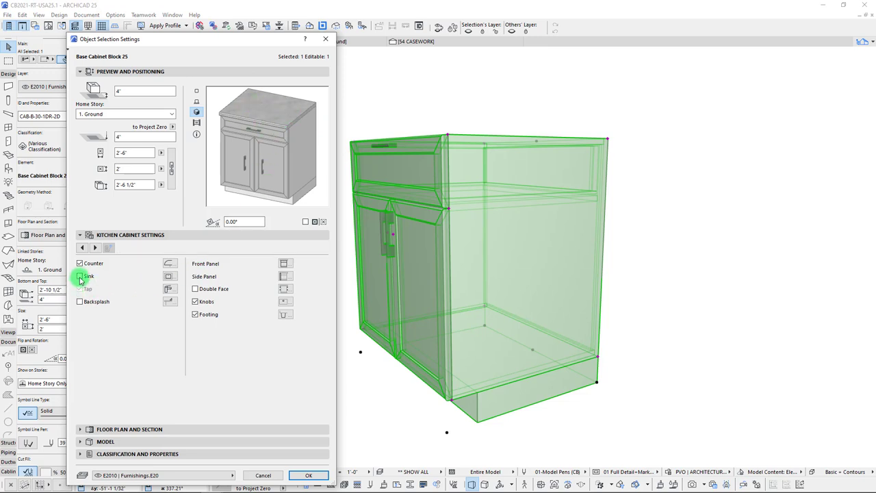
click(80, 277)
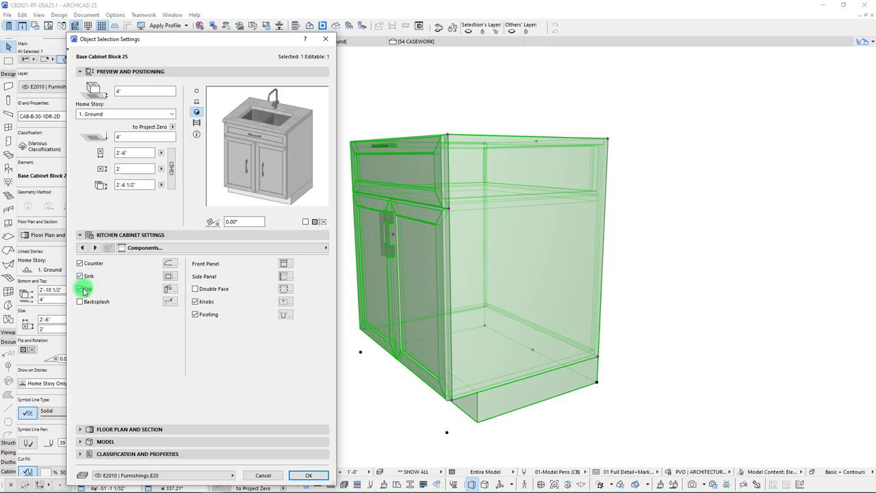
click(81, 289)
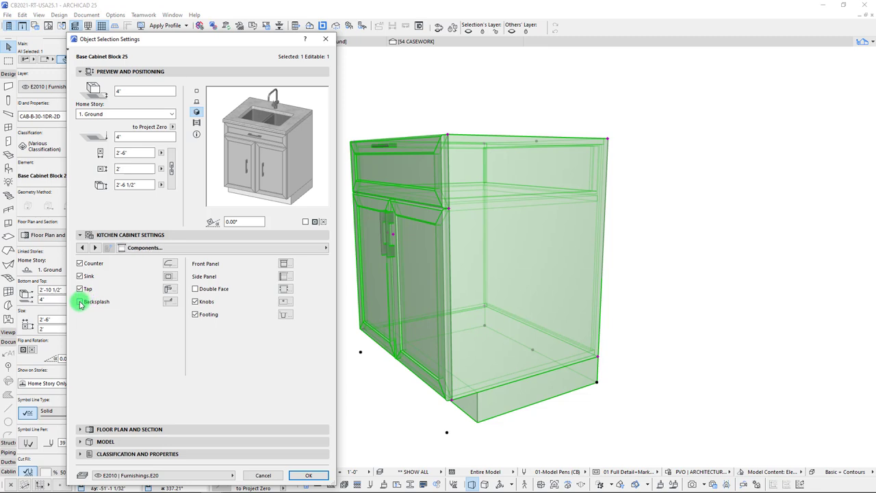
click(80, 302)
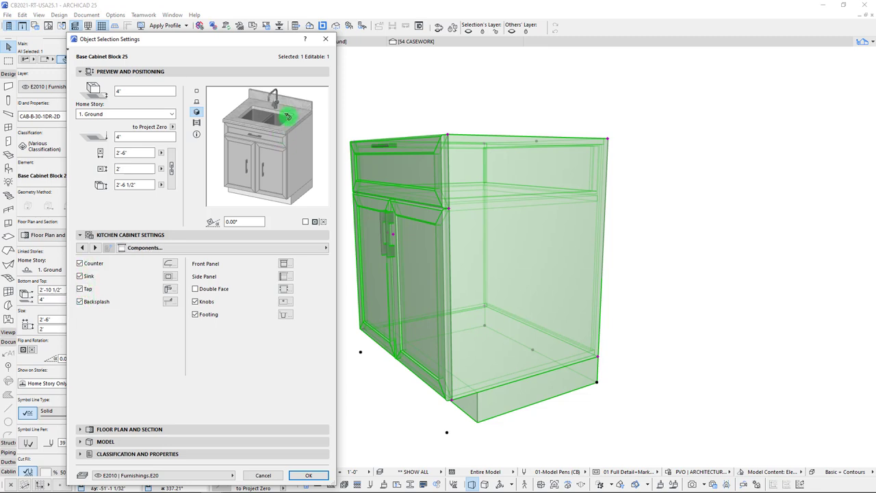
drag(245, 38, 254, 43)
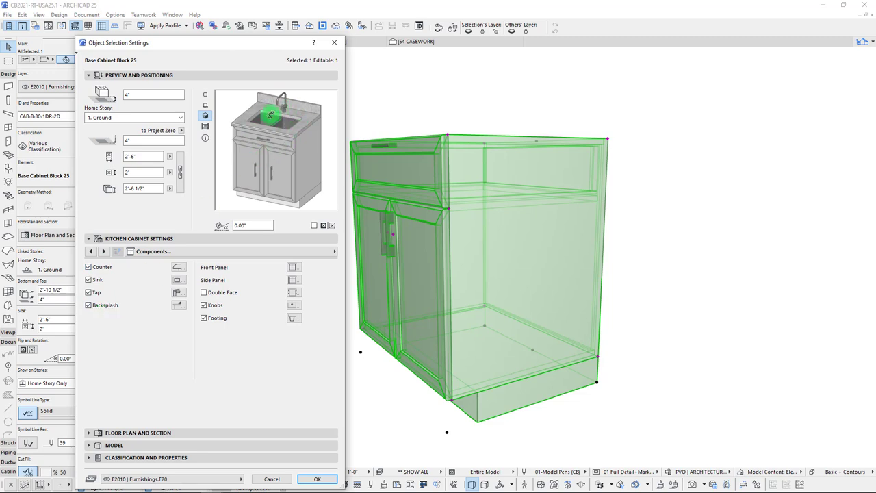
click(322, 478)
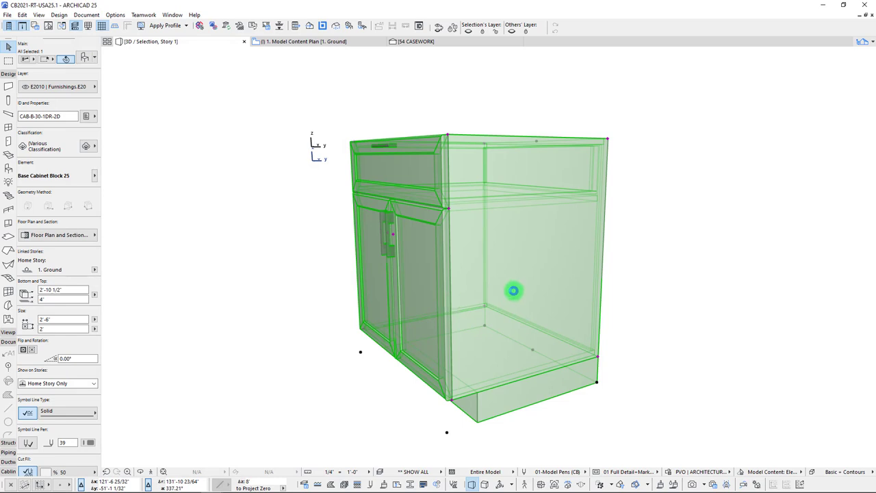
Examine the cabinet's countertop, sink, tap and backsplash in 3D from several angles.
scroll(513, 291, up, 5)
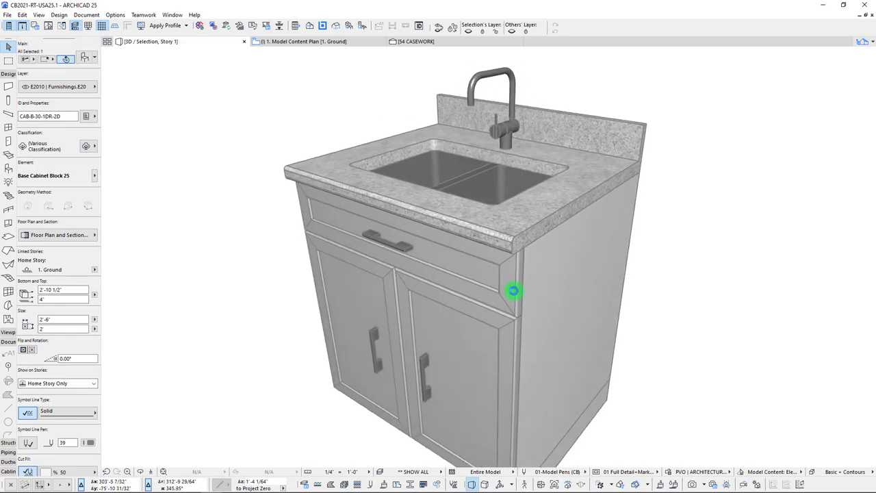
scroll(513, 291, up, 5)
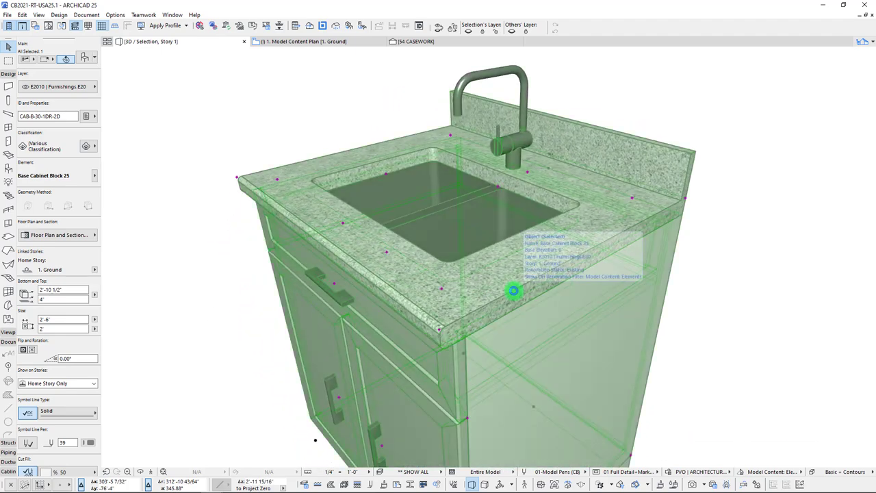
shift+middle_drag(513, 291, 514, 291)
scroll(514, 291, down, 5)
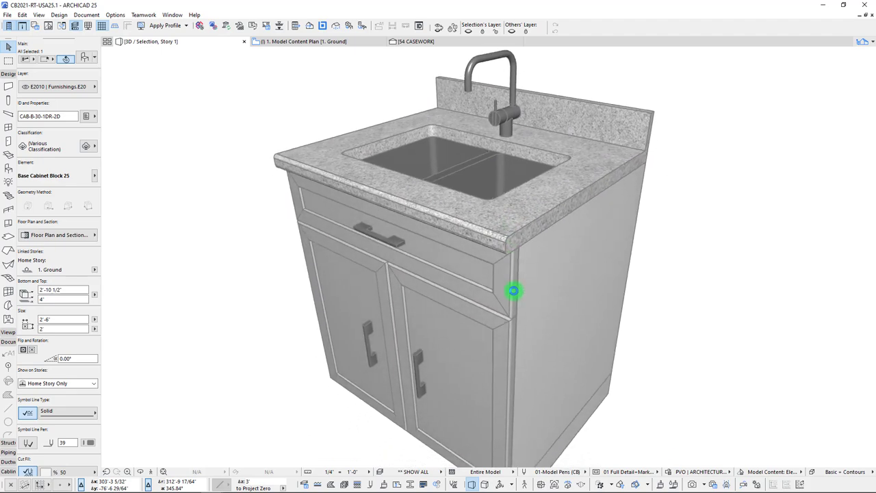
scroll(513, 291, up, 10)
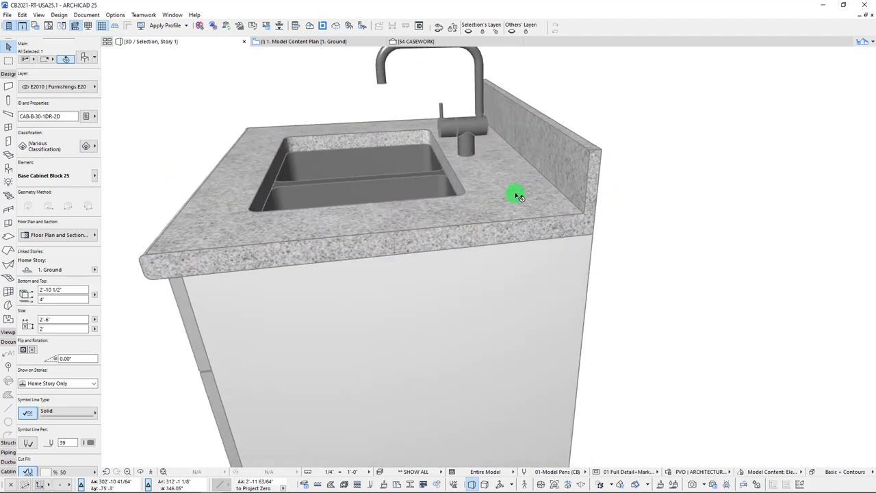
shift+middle_drag(516, 195, 516, 195)
scroll(518, 197, down, 5)
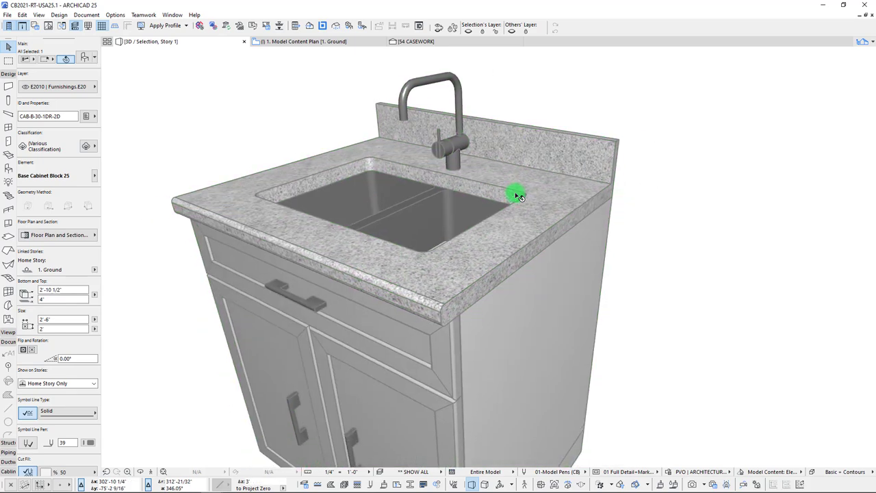
click(518, 196)
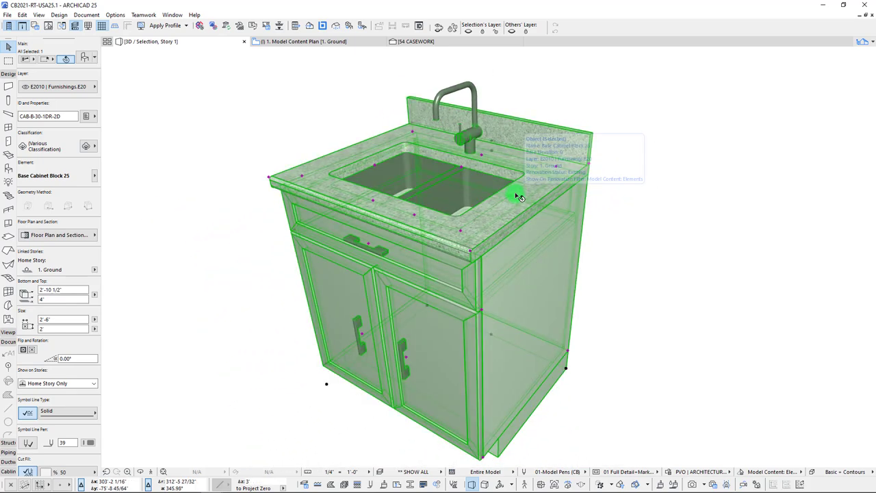
Examine the cabinet in 3D without selection highlighting, reselect it, and view its base from a lower front angle.
shift+middle_drag(517, 195, 475, 235)
mouse_move(477, 236)
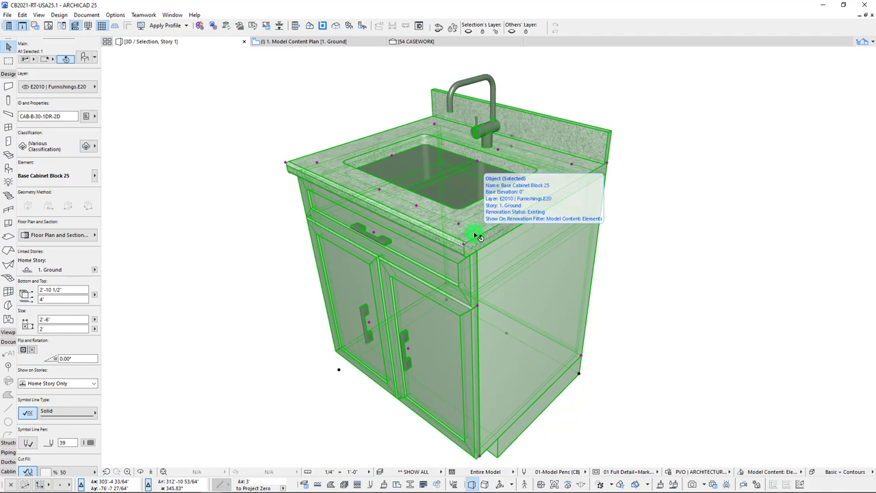
key(Escape)
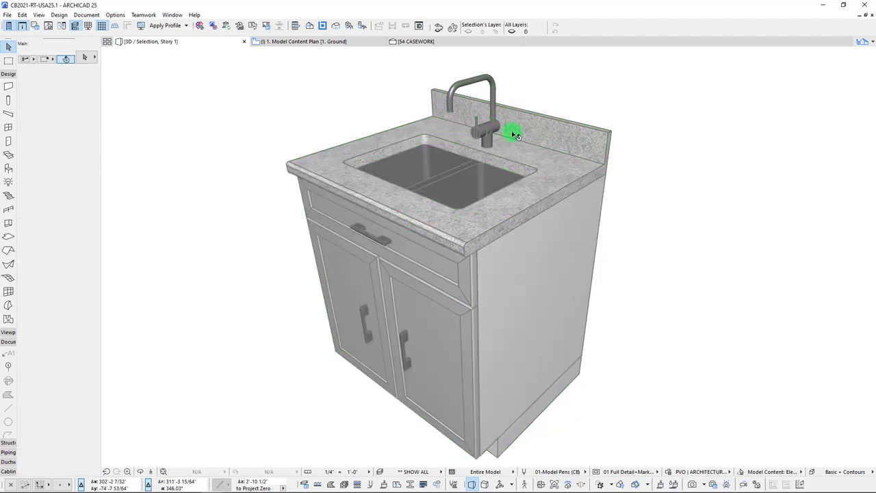
middle_drag(487, 246, 504, 216)
click(522, 247)
shift+middle_drag(525, 248, 557, 248)
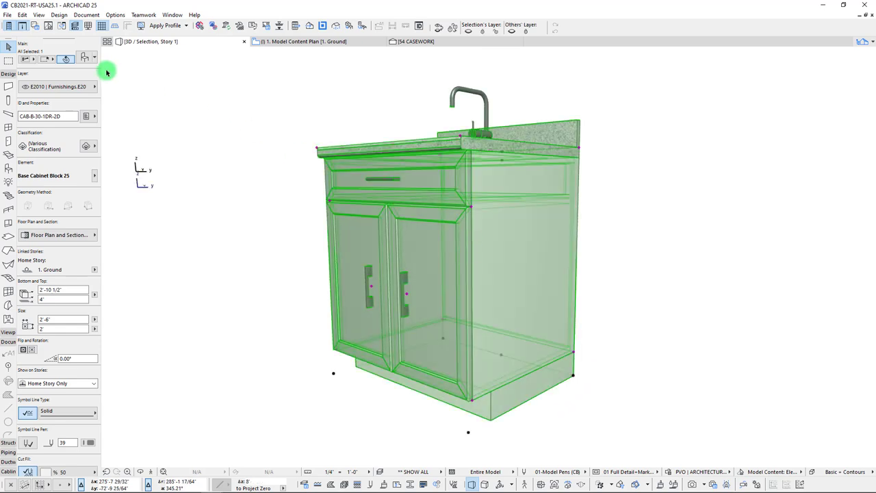
In the cabinet's Footing settings, try the Cylinder and Block leg types in place of the Solid footing.
double_click(349, 304)
click(335, 252)
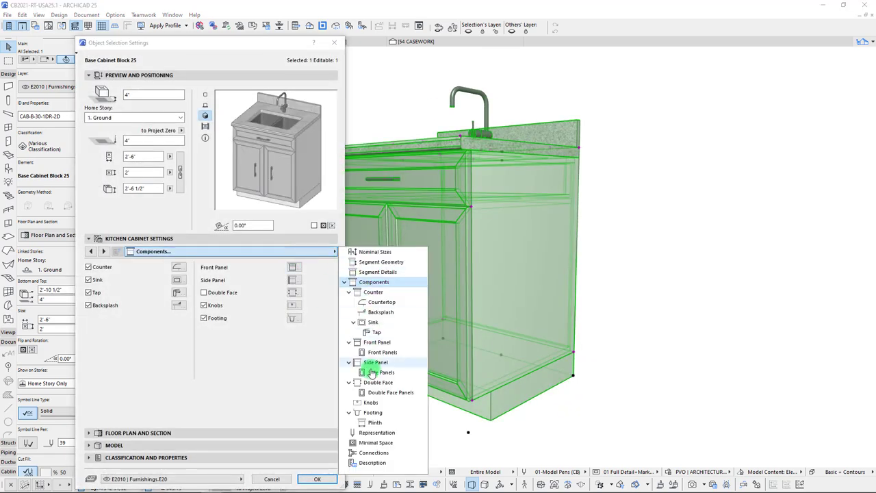
click(373, 412)
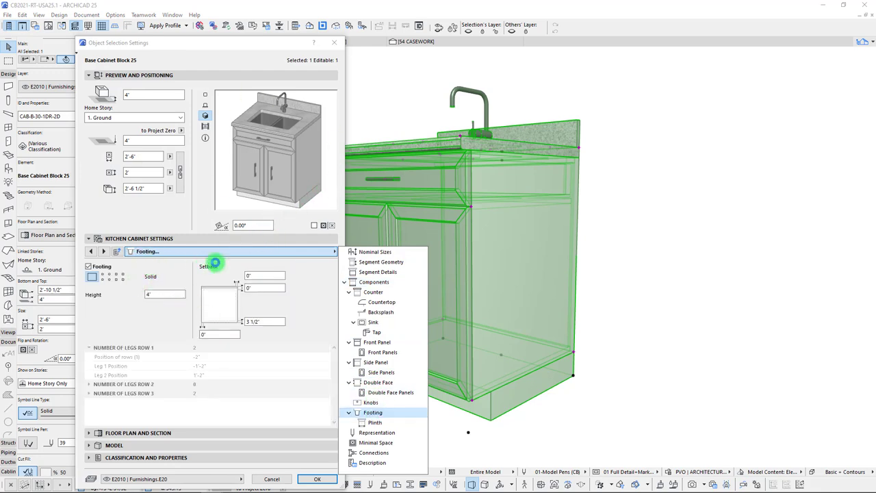
click(231, 246)
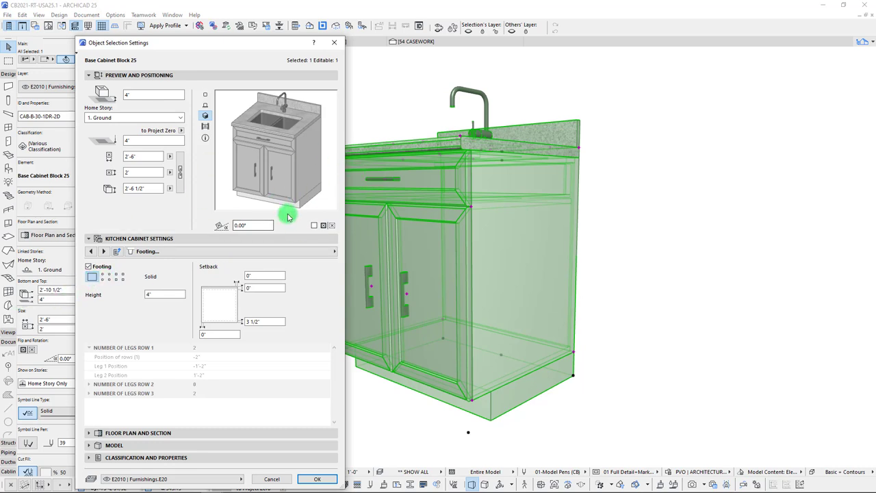
click(106, 276)
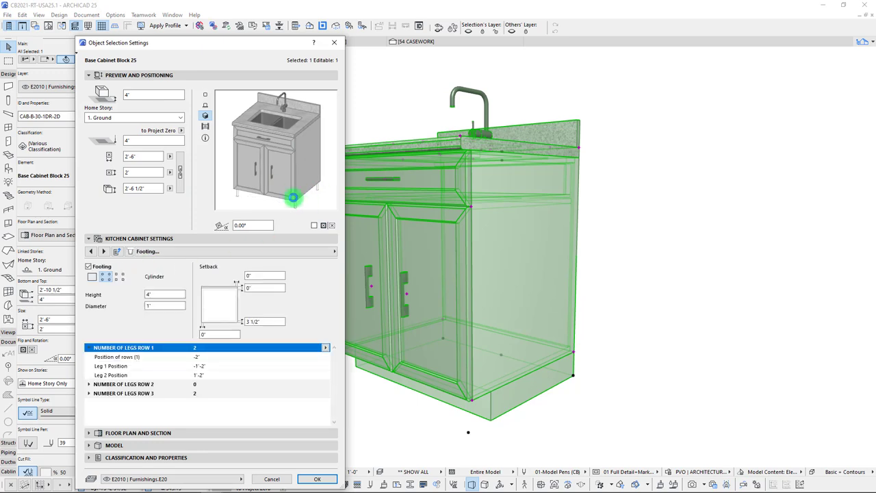
click(119, 276)
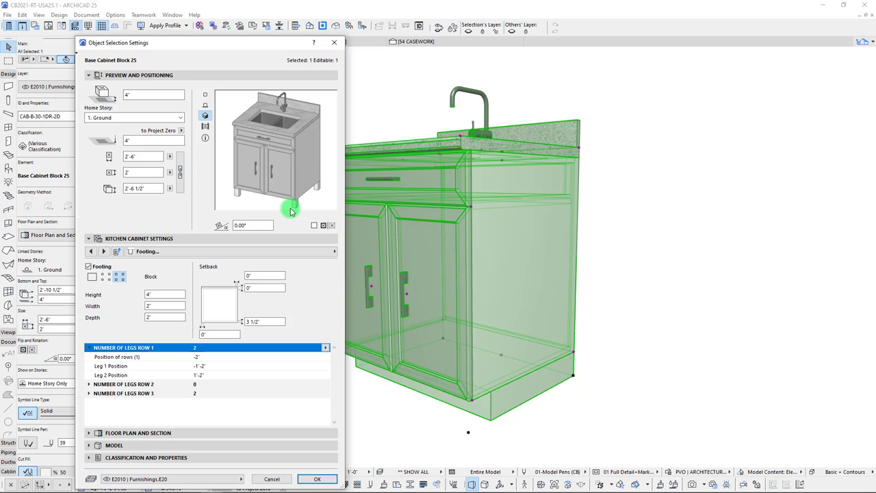
Try a cabinet width of 2' with the block legs, and close the settings dialog.
click(127, 157)
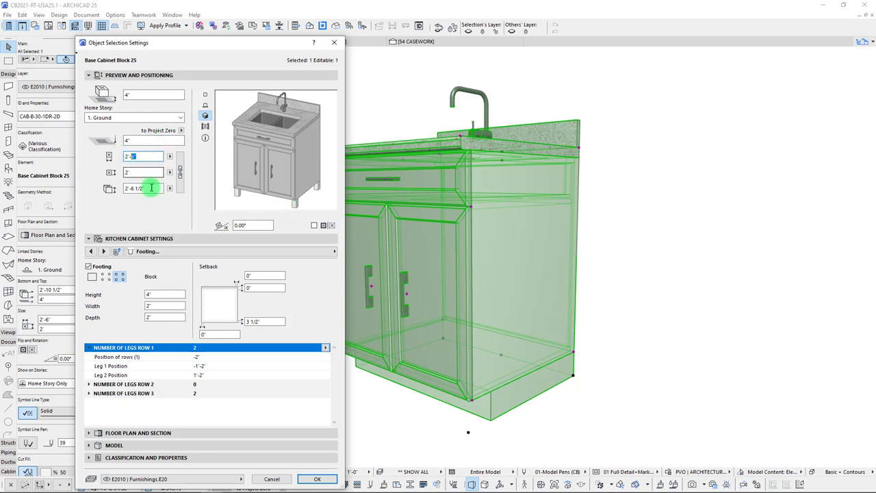
key(BackSpace)
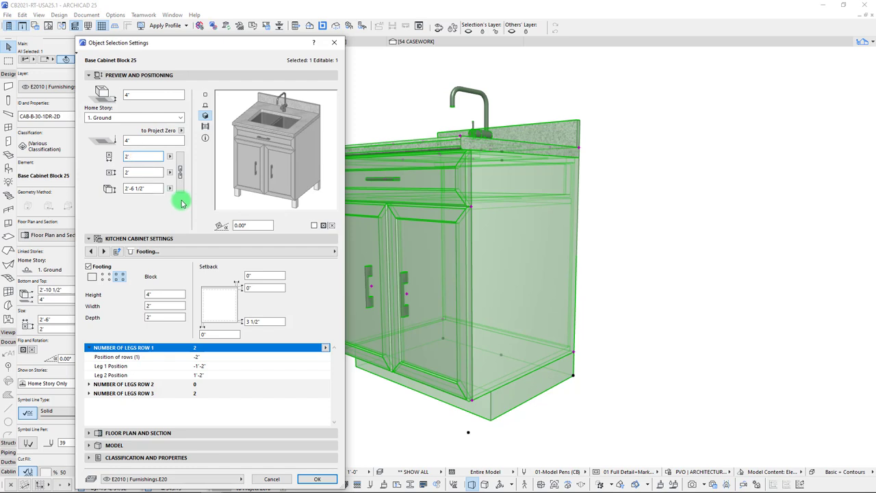
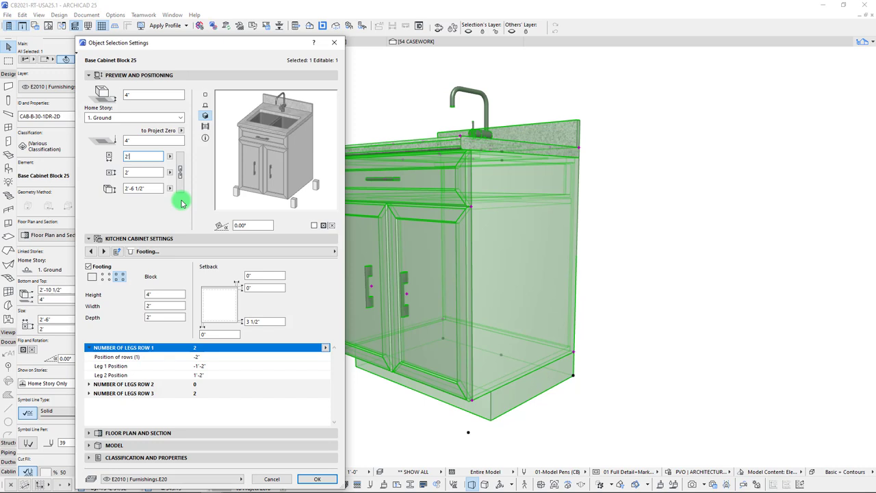
drag(202, 42, 203, 41)
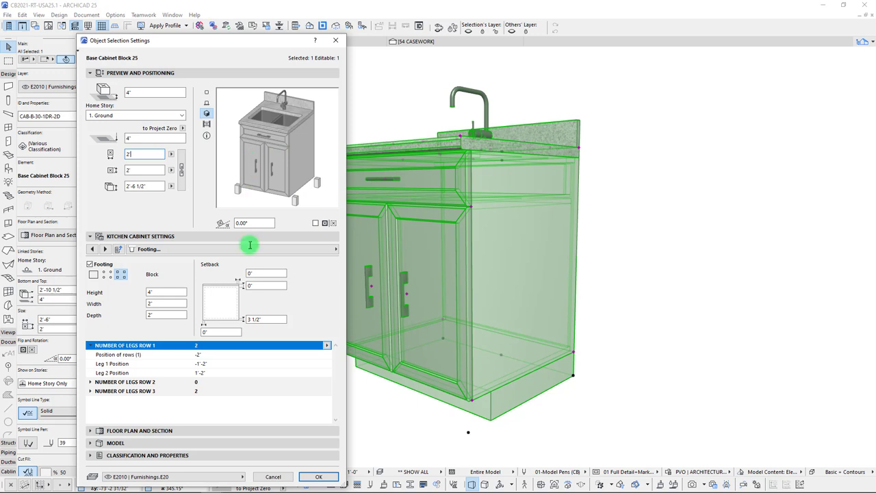
click(313, 476)
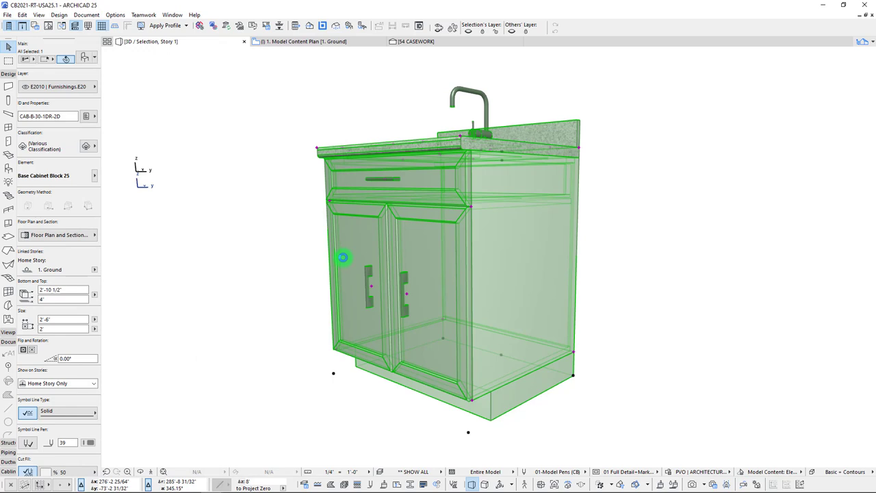
Move the door handles horizontally in 3D to Position X 1'-2".
drag(392, 182, 429, 303)
click(427, 302)
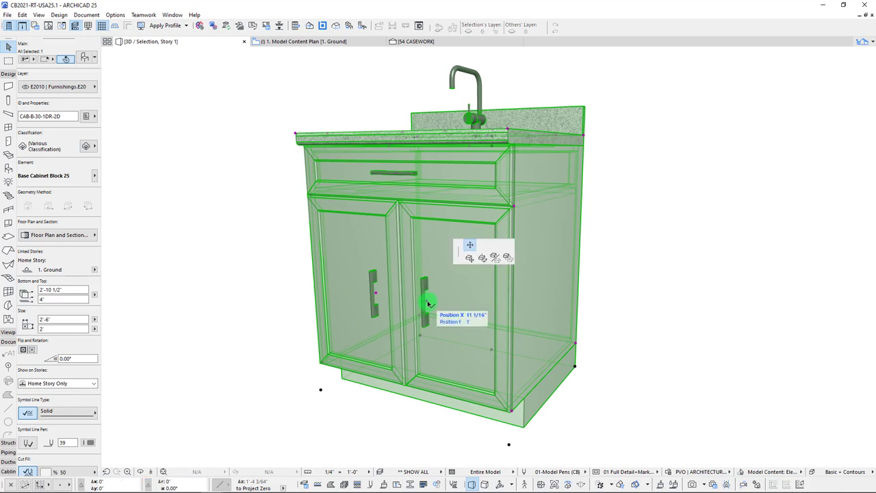
shift+middle_drag(446, 298, 466, 277)
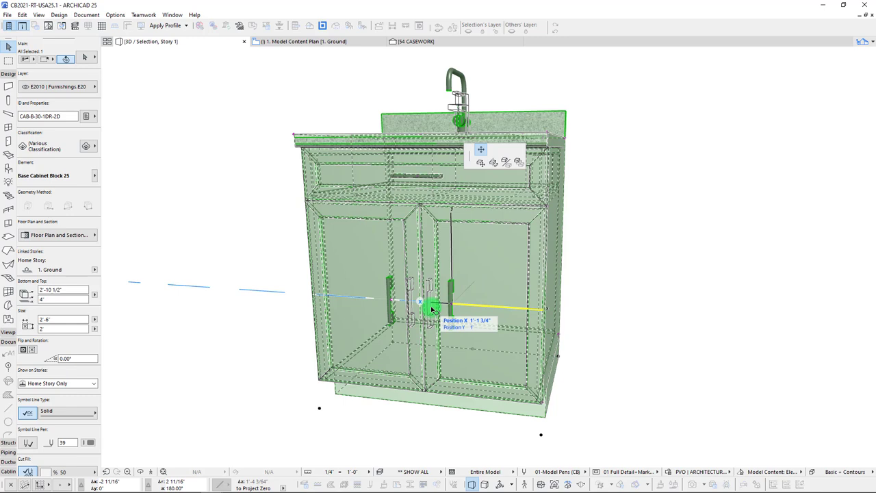
key(Tab)
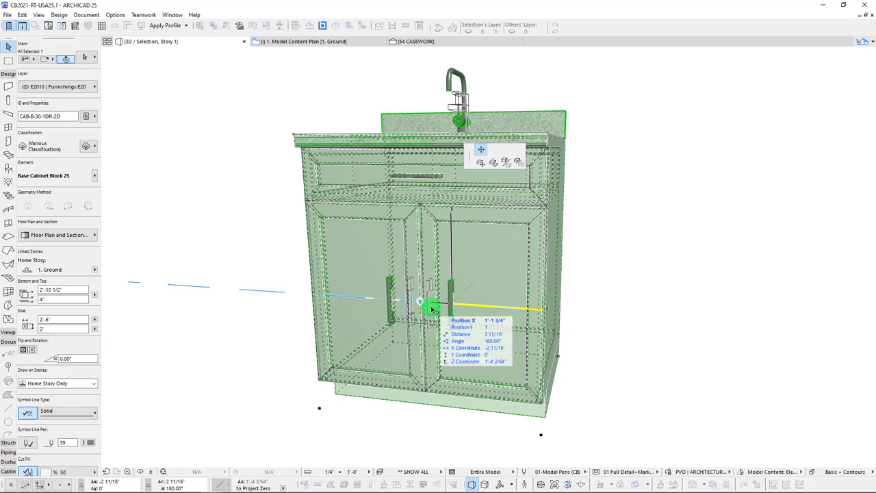
key(shift+Tab)
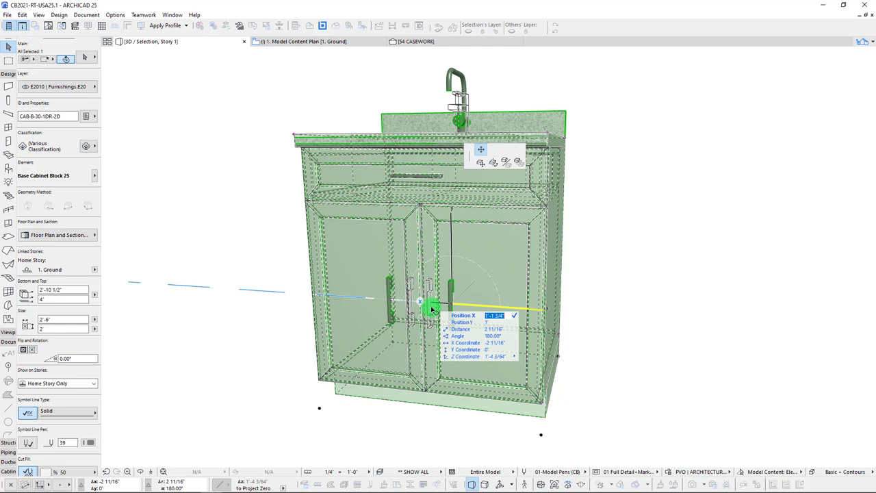
text(1'2)
key(Return)
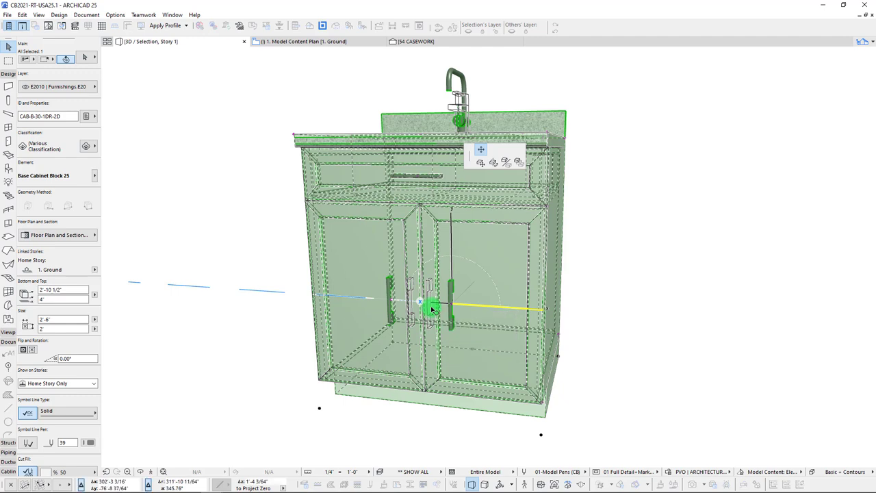
Move the door handles upward in 3D by editing their Position Y.
click(430, 304)
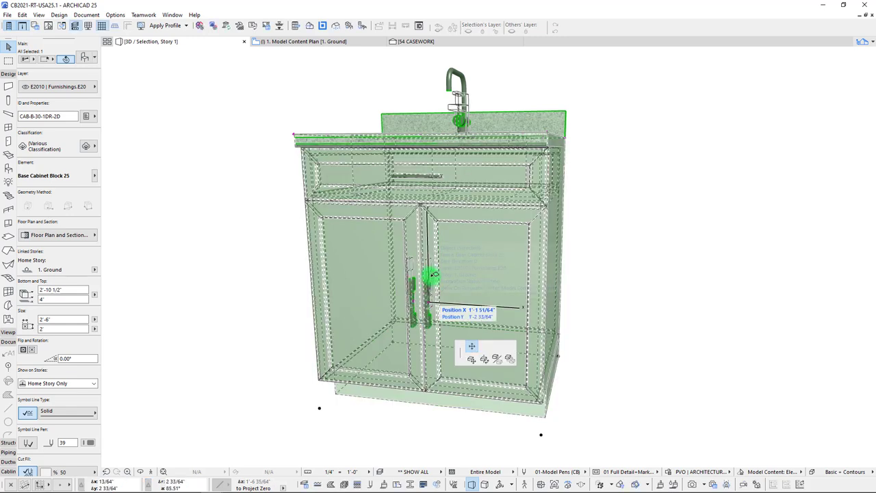
click(433, 256)
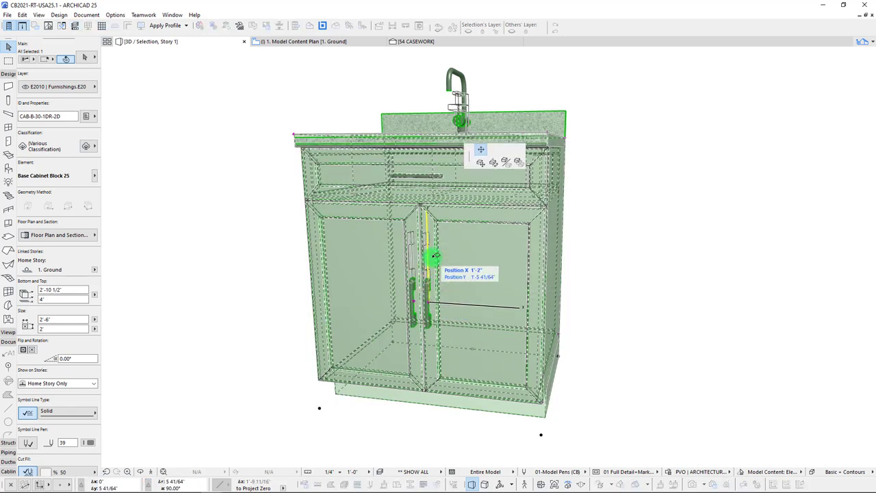
key(a)
key(y)
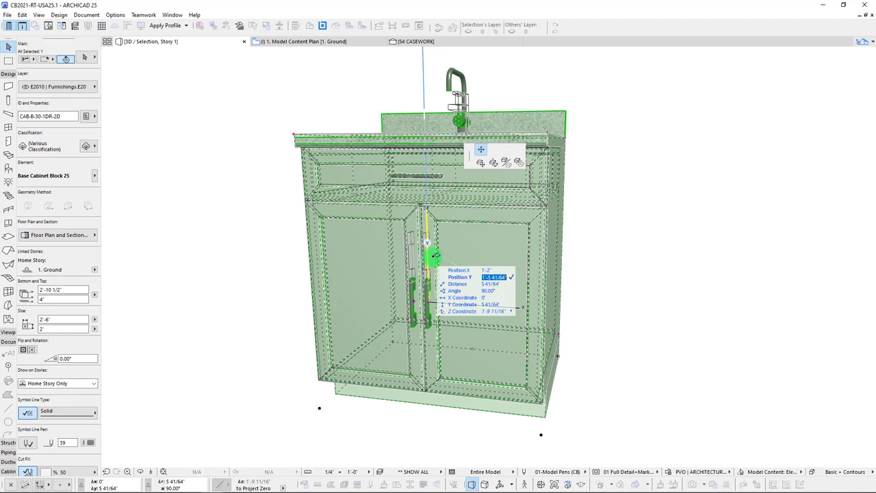
key(Return)
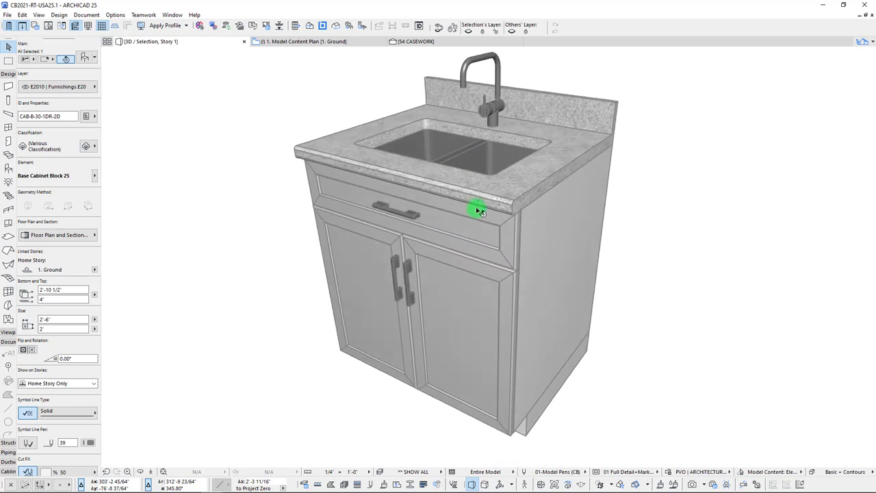
Reopen the cabinet's selection settings, review the page hierarchy under Components, and open the Counter page.
middle_drag(338, 150, 447, 178)
right_click(248, 113)
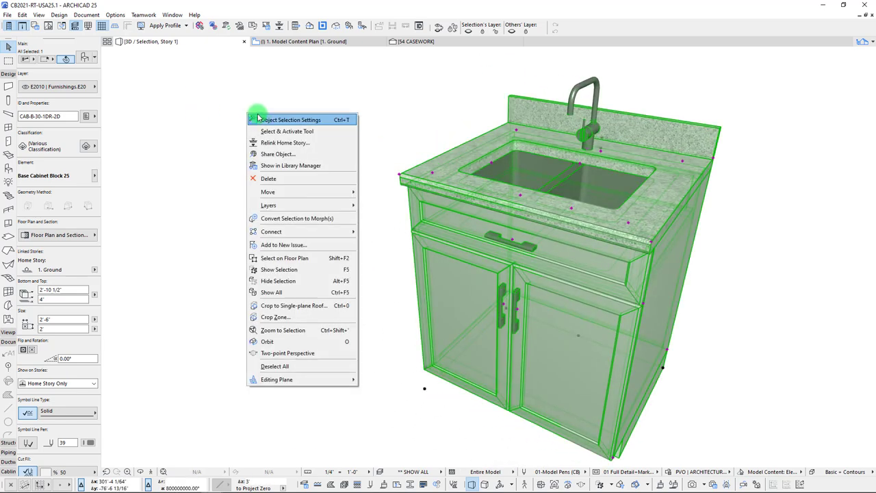
click(267, 120)
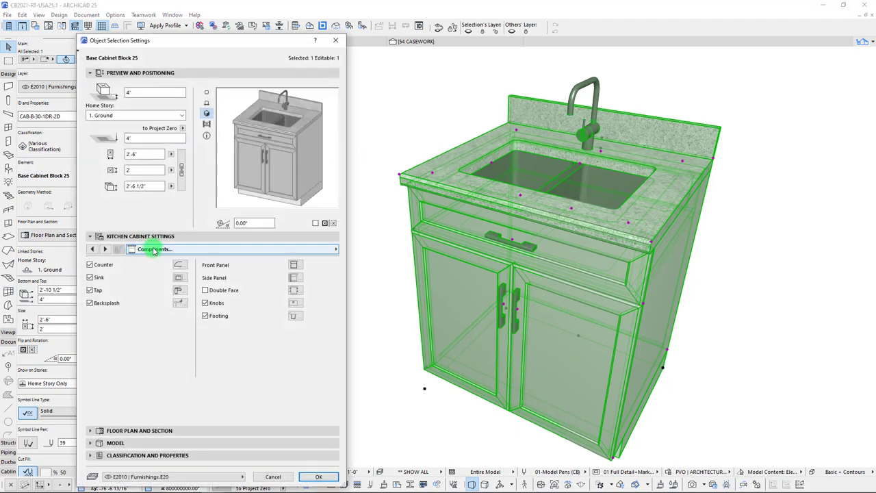
click(154, 250)
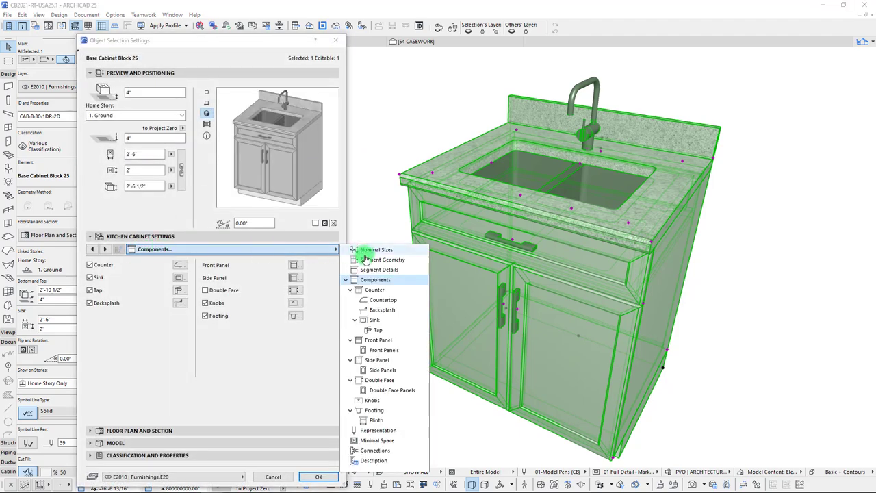
click(345, 279)
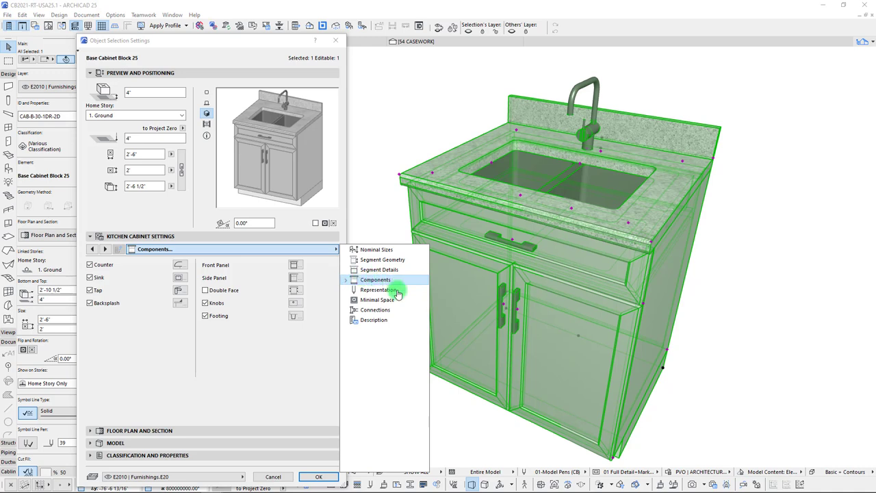
click(345, 280)
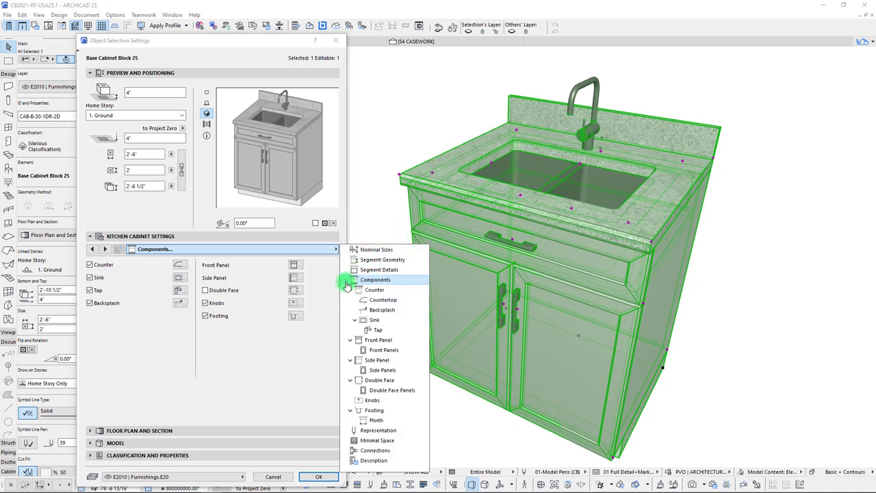
click(350, 410)
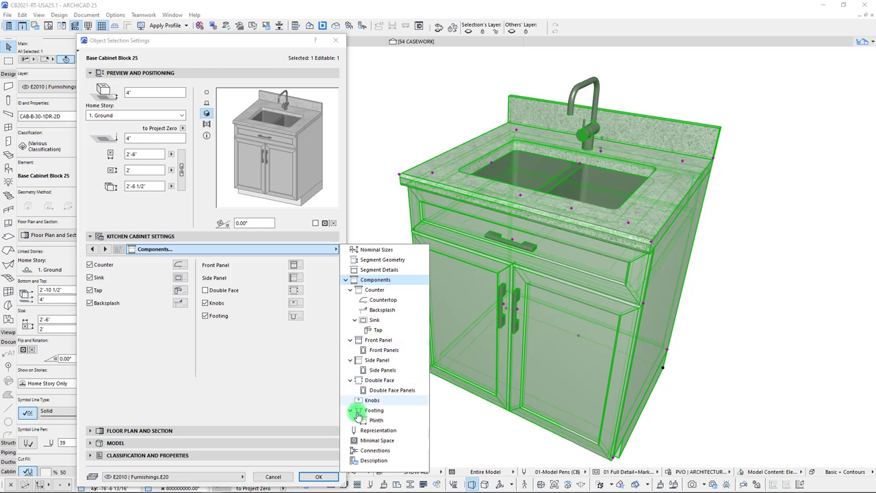
click(373, 290)
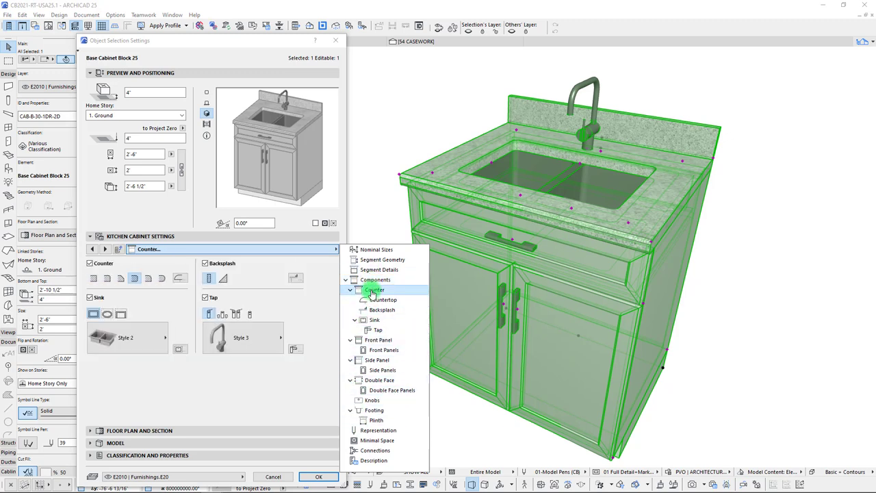
click(259, 375)
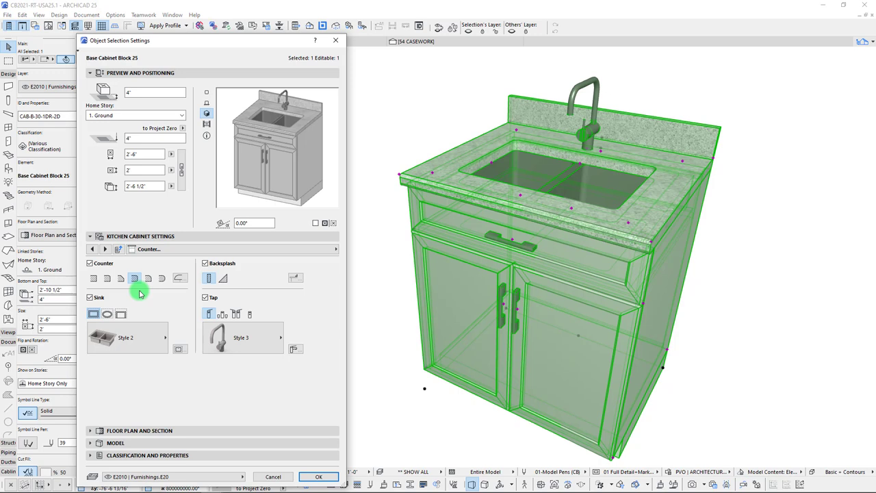
Try the first and second counter edge profiles, switch the preview to side elevation, and choose the third profile.
click(95, 277)
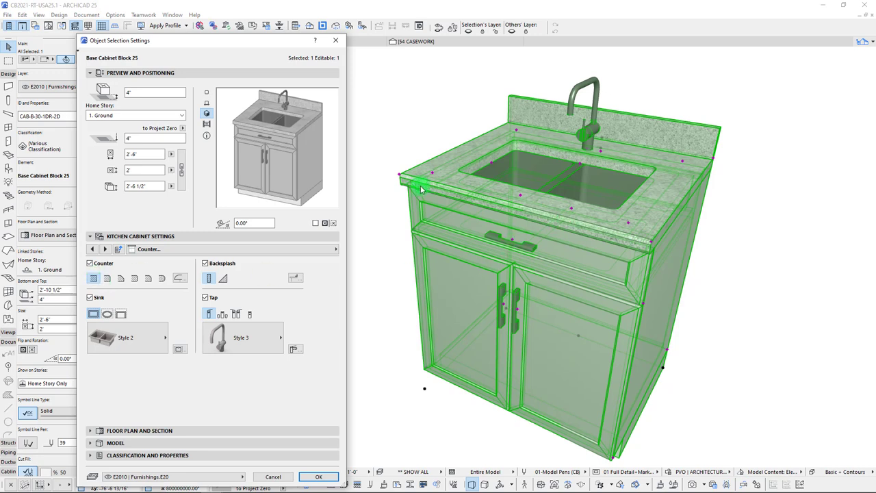
click(107, 279)
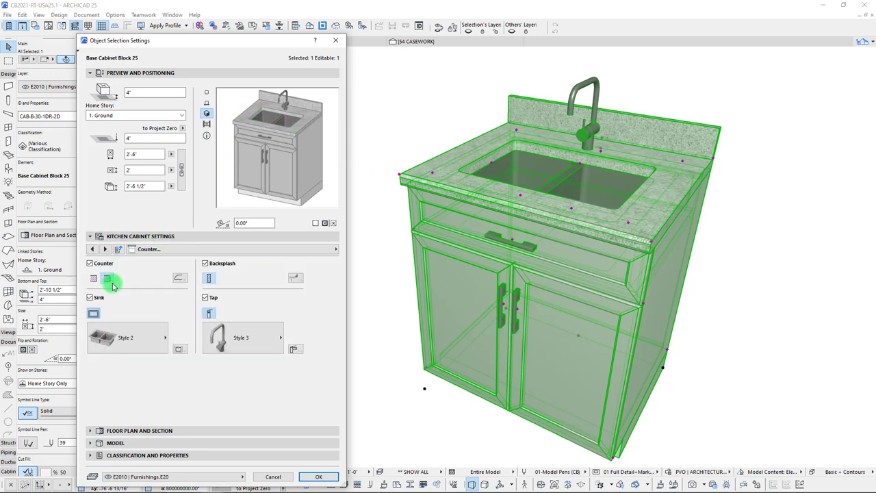
click(207, 103)
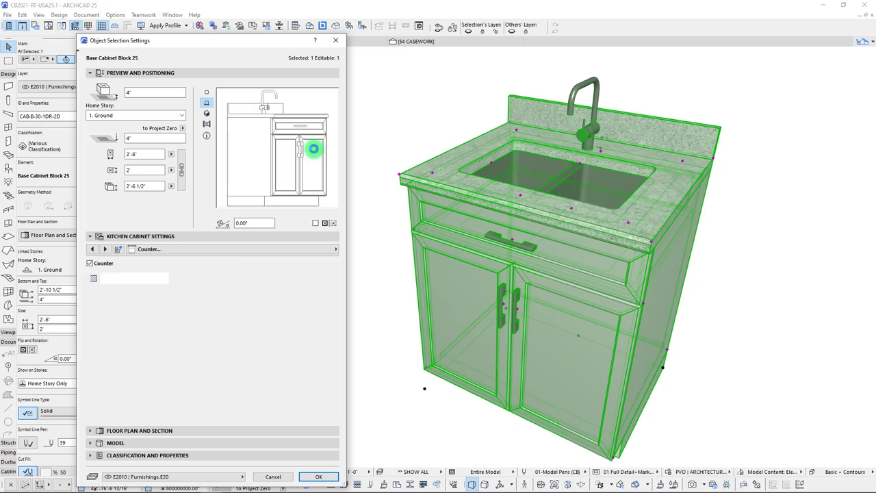
click(313, 148)
click(234, 154)
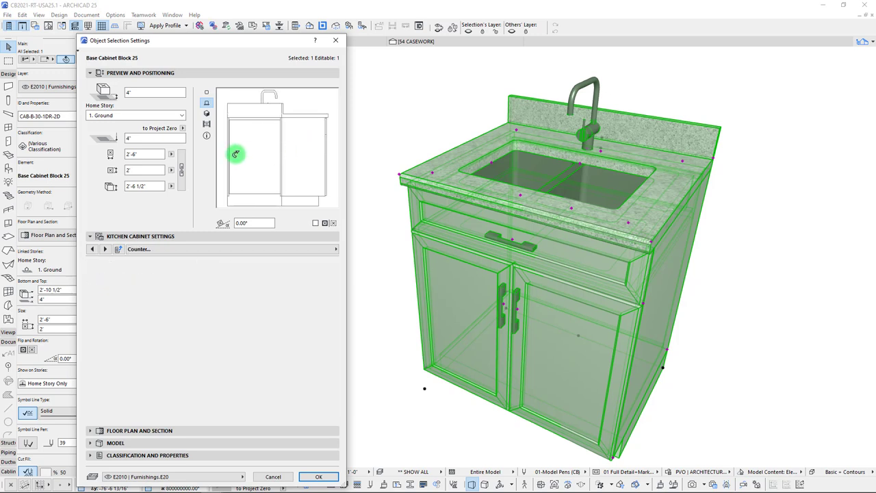
click(120, 279)
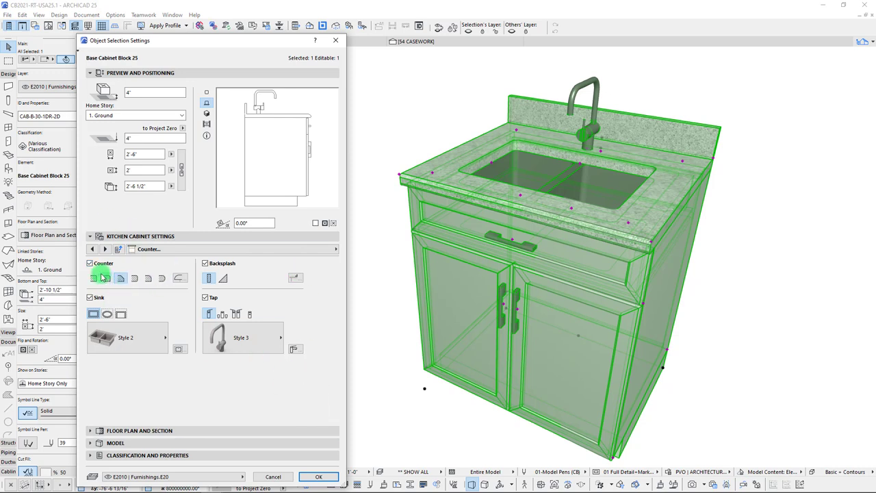
Switch the cabinet preview to the 3D view and examine the counter, sink and cabinet front from several angles.
click(245, 156)
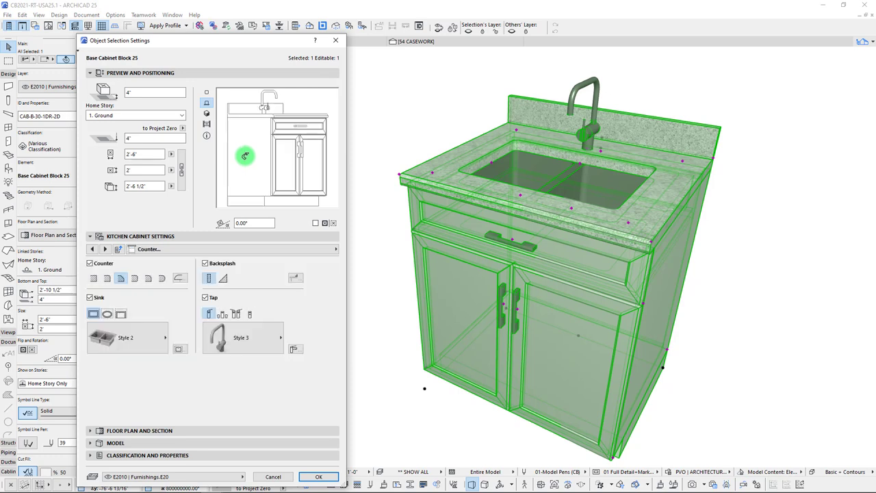
click(207, 115)
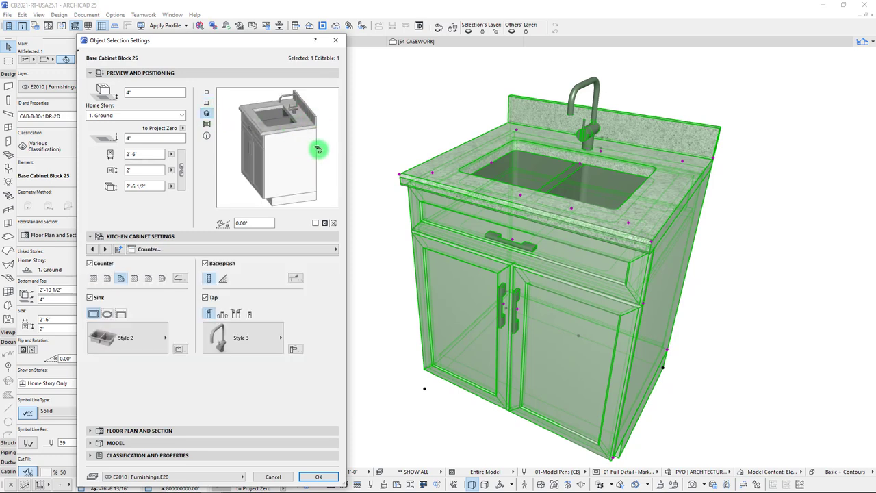
double_click(251, 222)
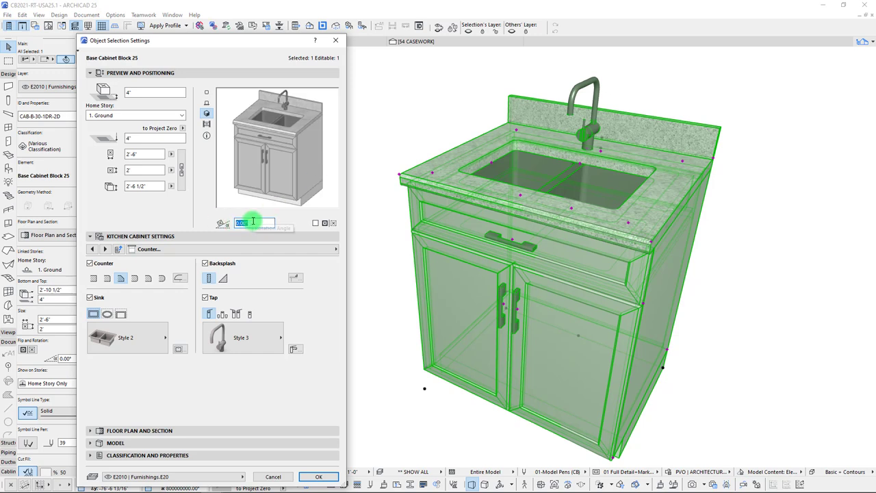
key(BackSpace)
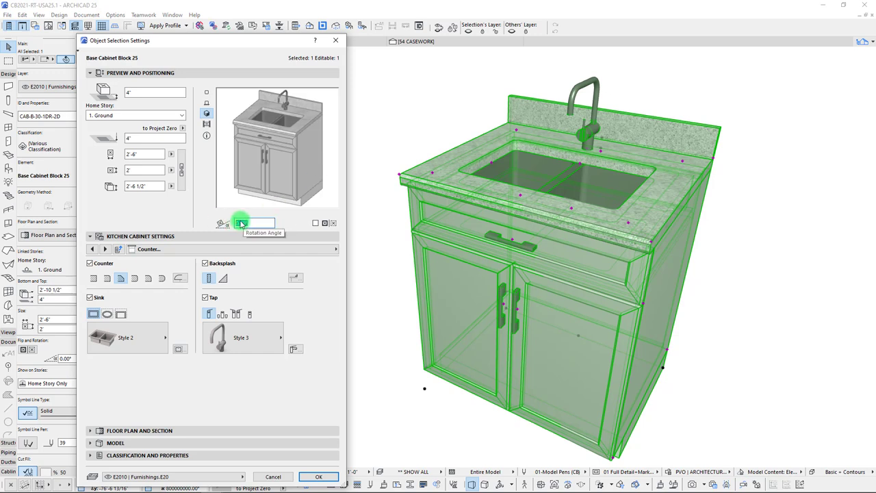
key(Return)
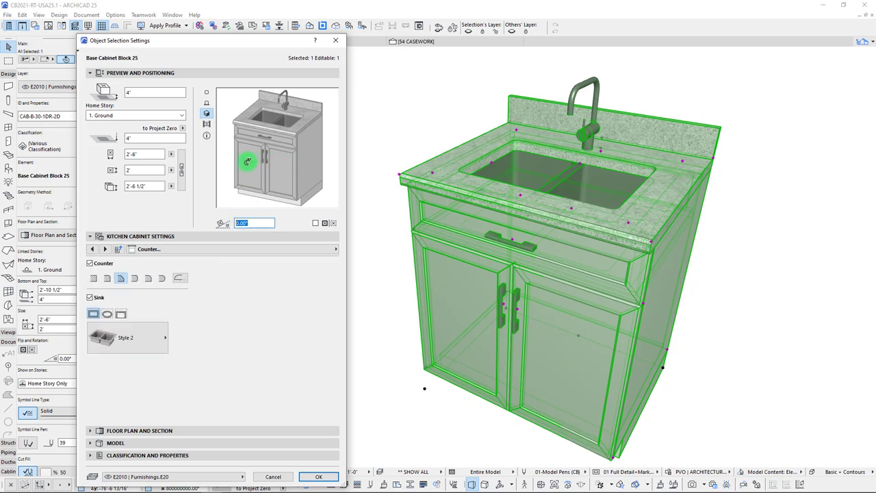
click(248, 162)
drag(328, 142, 244, 157)
mouse_move(310, 163)
mouse_down()
mouse_move(322, 168)
mouse_move(313, 162)
mouse_up()
click(315, 163)
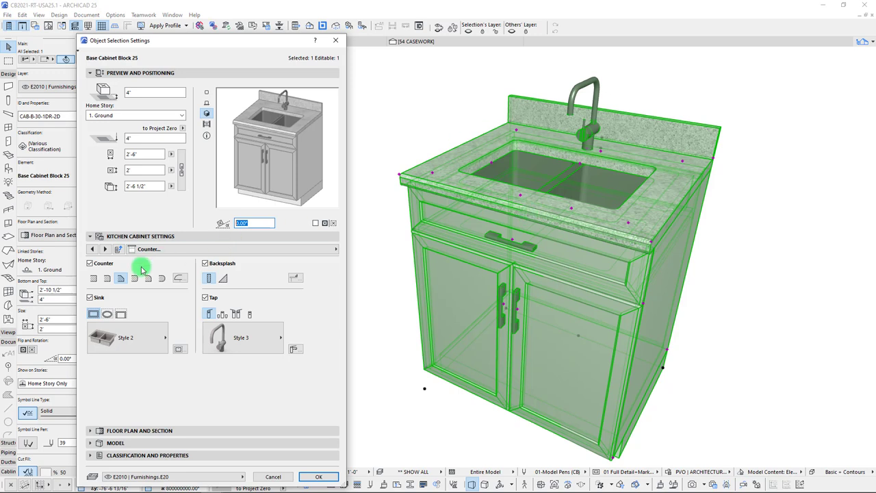
Turn the counter off and back on, try the first edge profile, and choose the second profile.
click(90, 262)
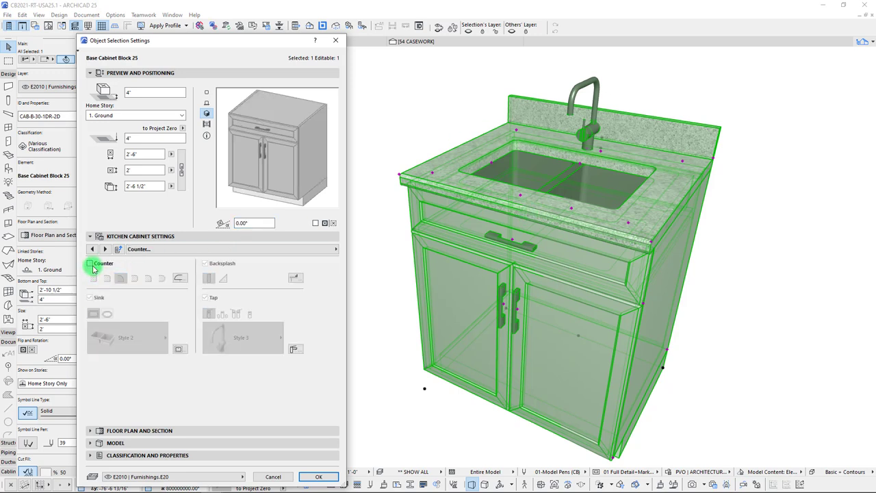
click(91, 264)
click(94, 279)
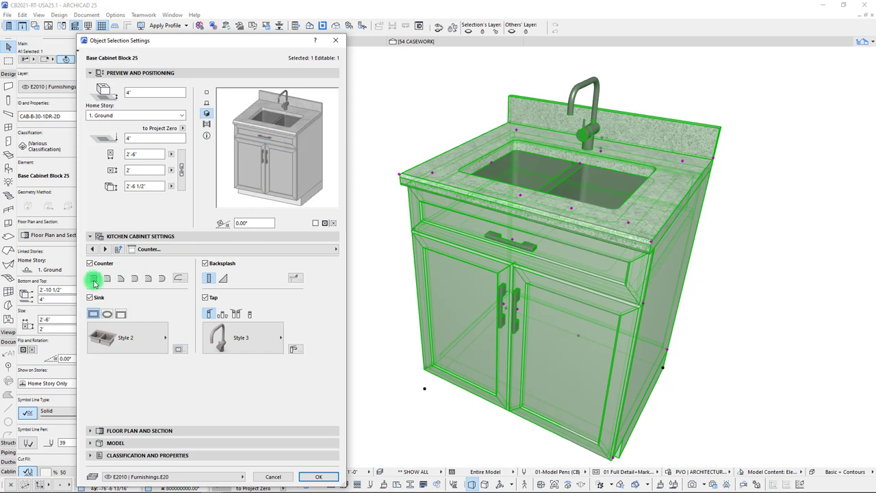
click(108, 278)
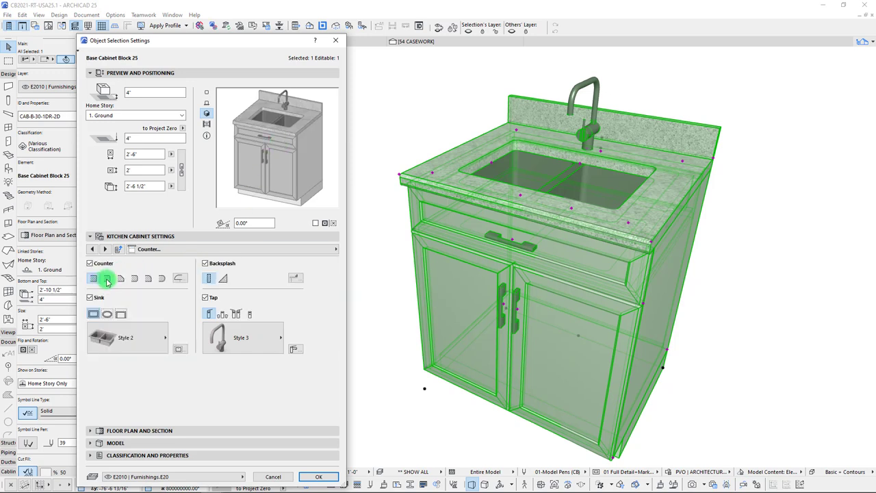
click(107, 279)
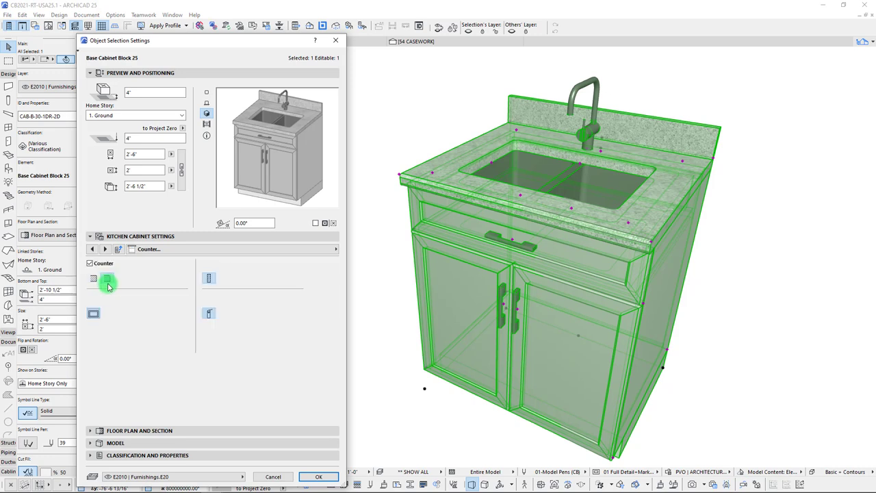
Open the detailed Countertop settings of the base cabinet.
click(91, 279)
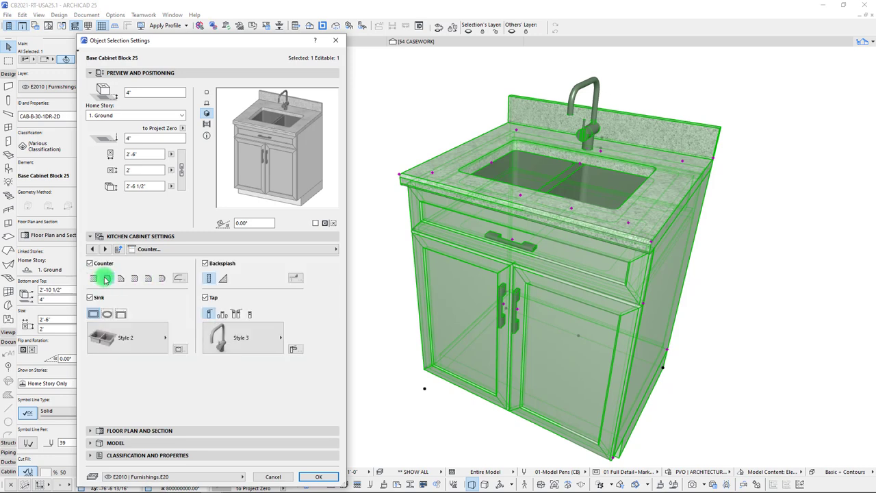
click(178, 278)
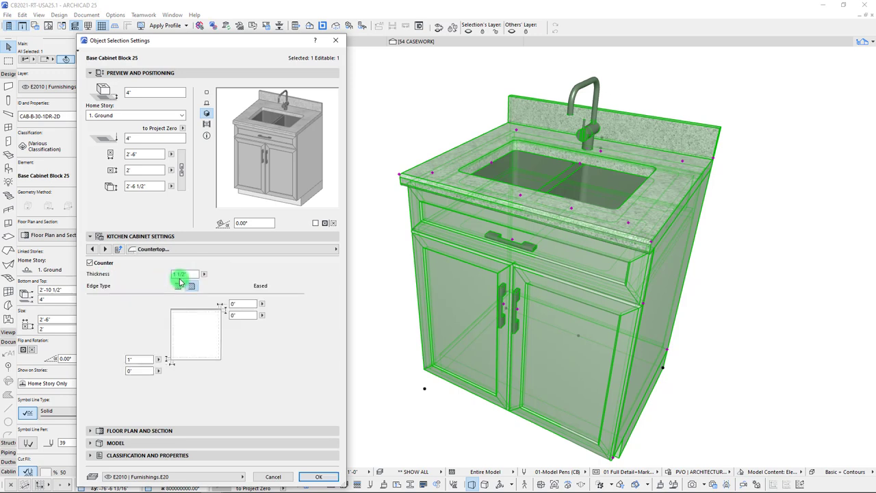
click(95, 249)
click(174, 249)
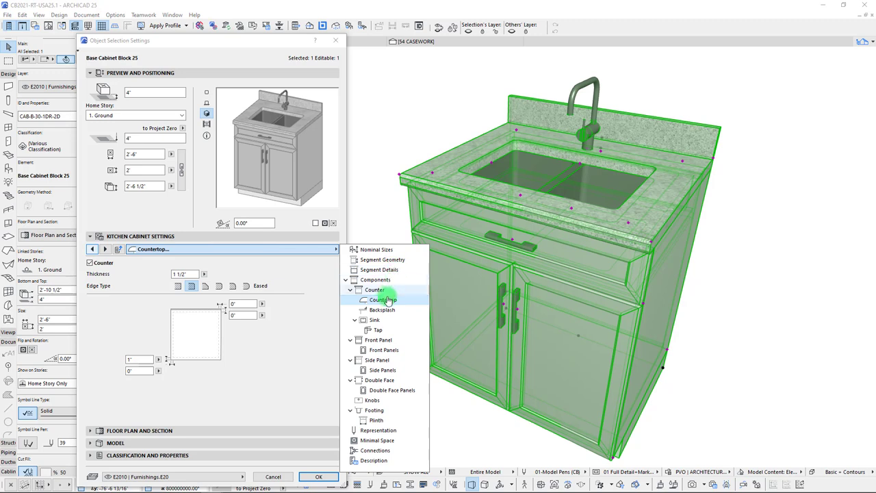
click(380, 301)
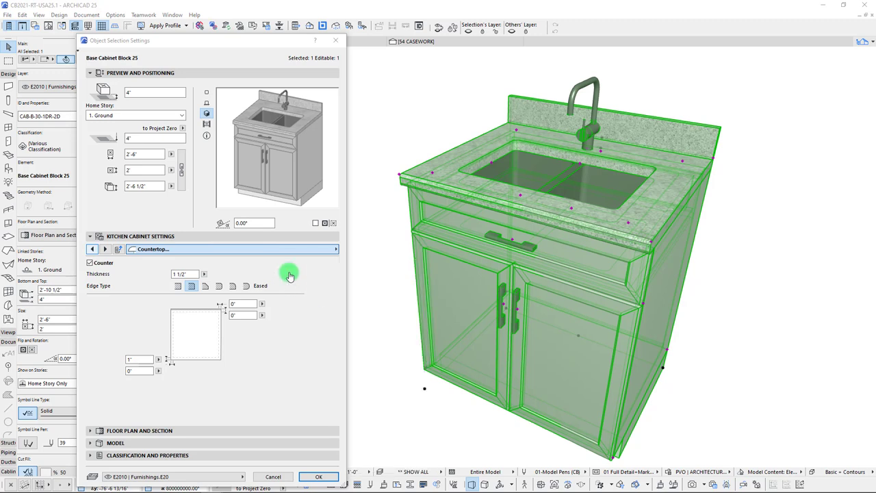
Try the Double Radius, Half Bullnose and Bullnose edge types on the countertop.
click(203, 287)
click(205, 289)
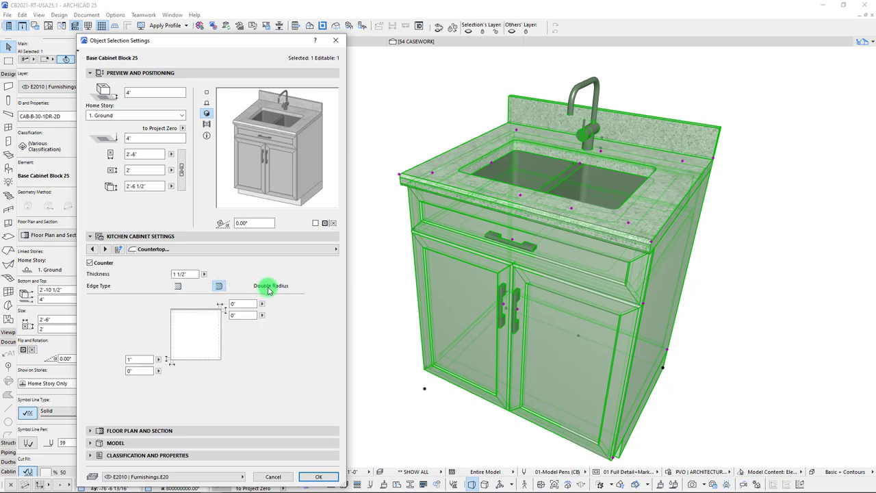
click(233, 287)
click(233, 286)
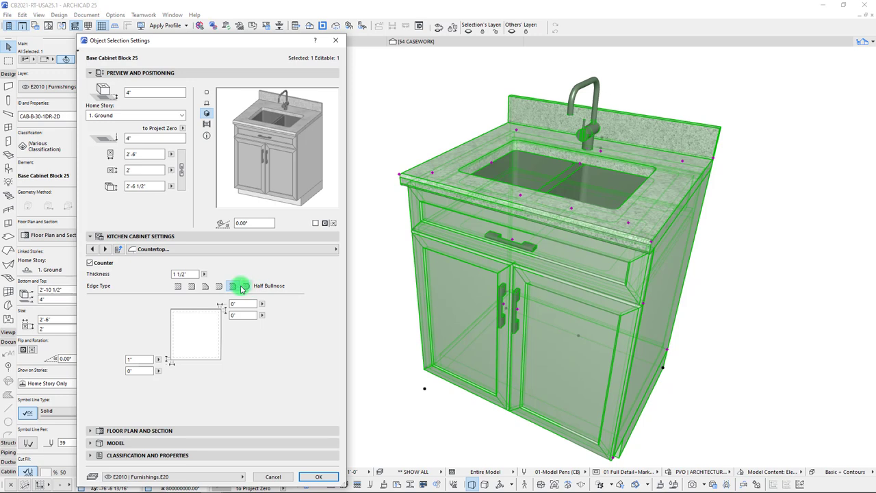
mouse_move(273, 290)
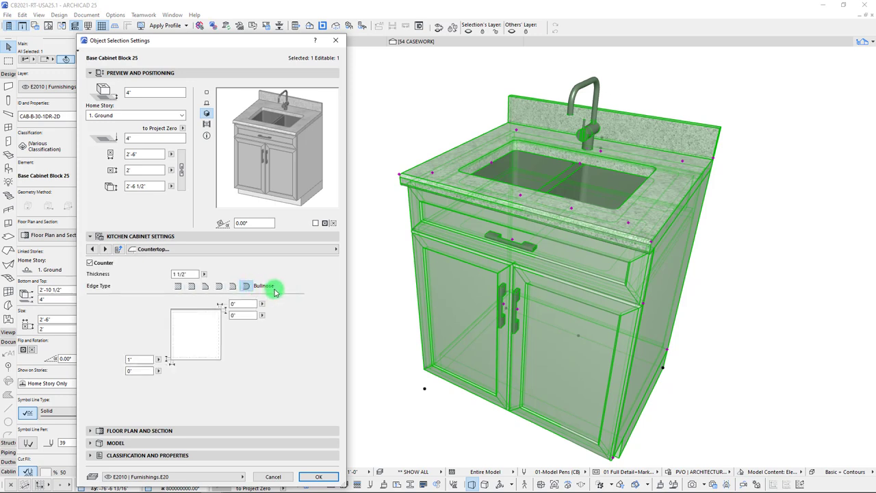
Set the countertop's edge type to Double Radius and apply the settings to the cabinet.
click(223, 289)
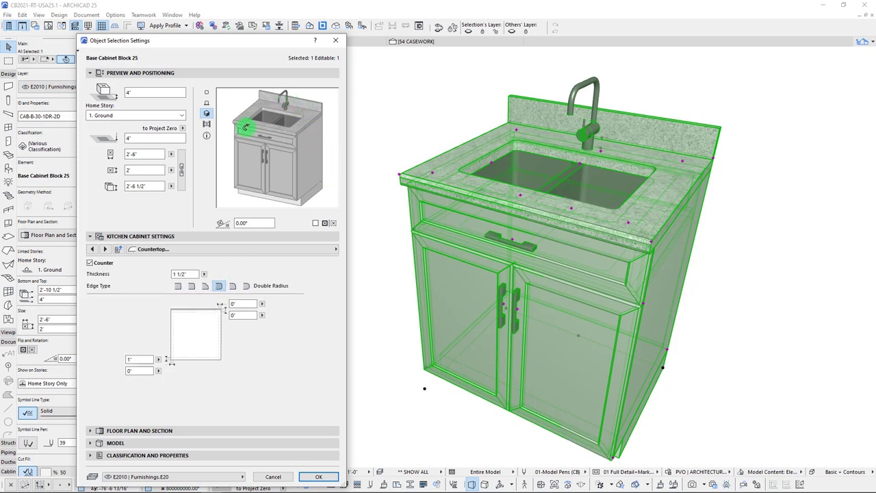
mouse_move(142, 359)
mouse_down()
mouse_move(119, 362)
mouse_move(142, 358)
mouse_up()
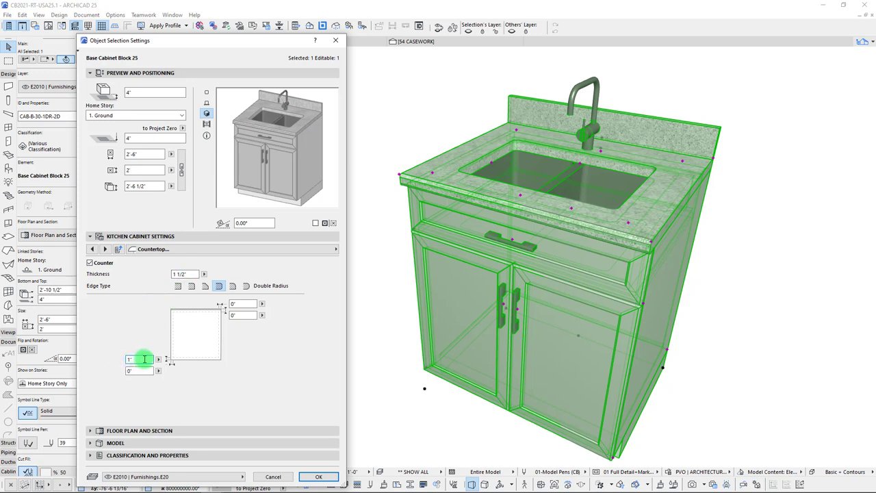
click(133, 359)
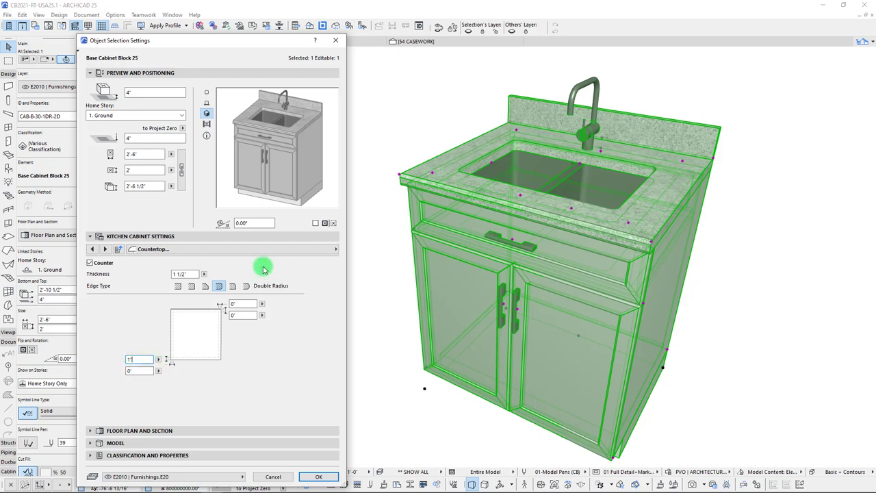
click(315, 477)
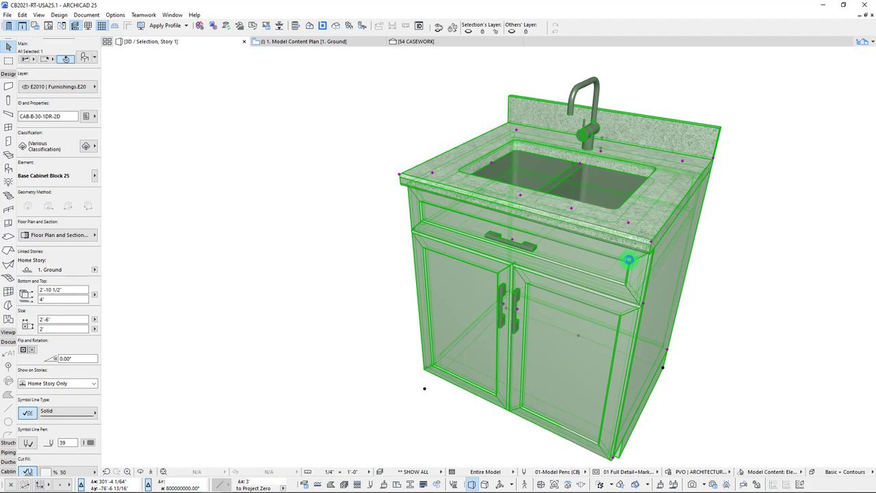
Examine the countertop's edge profile and front overhang in 3D, from the side and from above.
shift+middle_drag(631, 299, 511, 270)
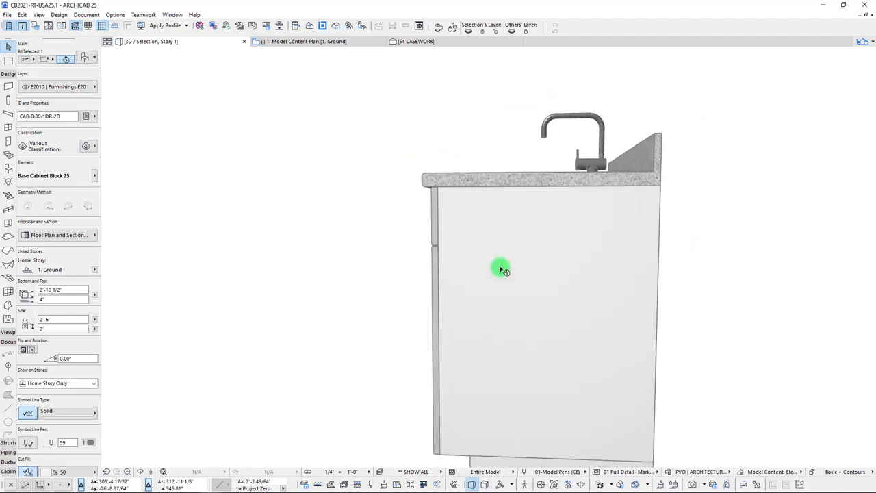
scroll(431, 217, up, 3)
scroll(431, 217, up, 5)
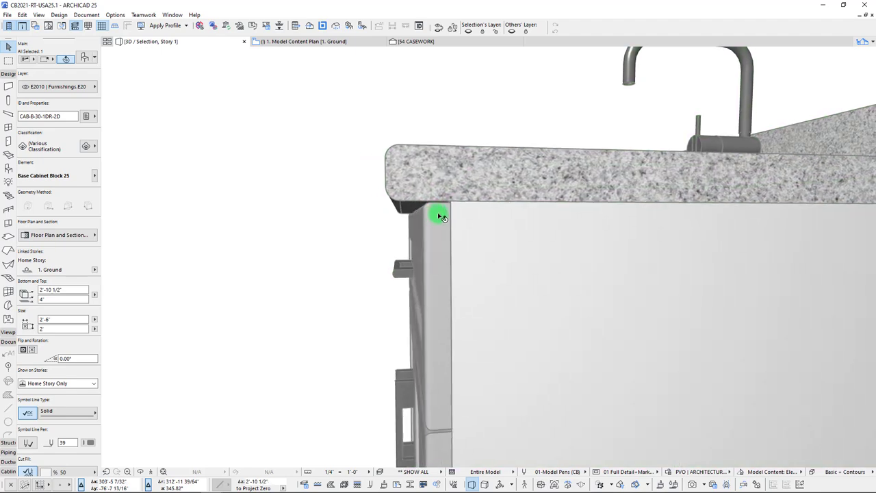
shift+middle_drag(451, 202, 372, 172)
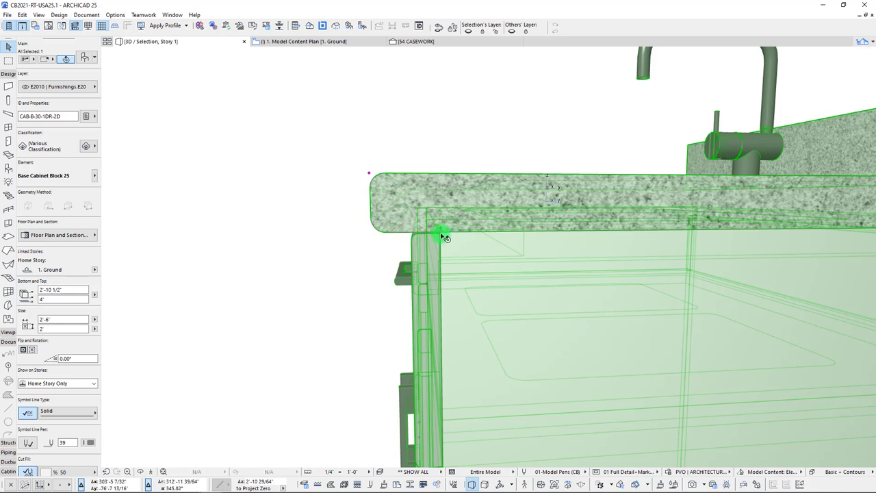
scroll(445, 233, down, 8)
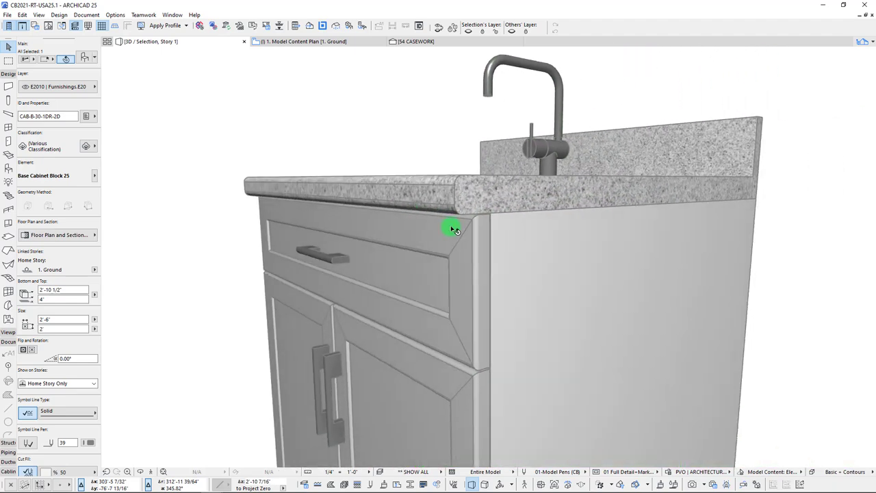
scroll(452, 229, up, 10)
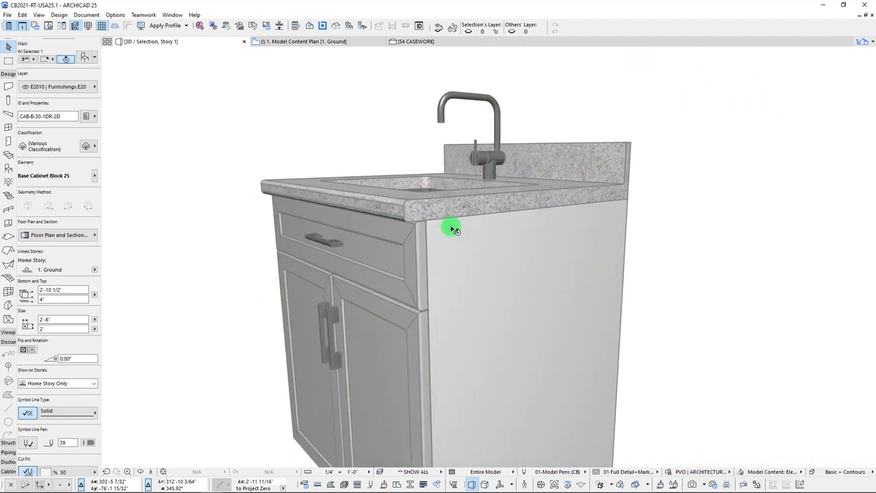
scroll(388, 190, up, 4)
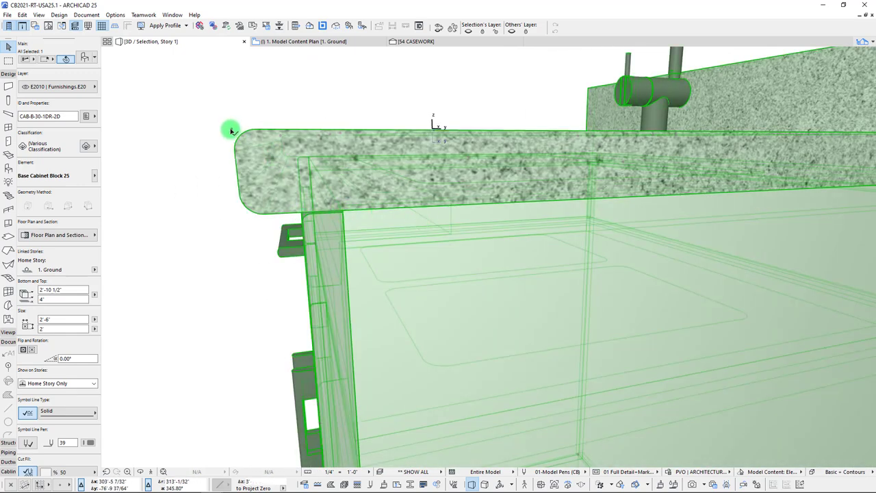
scroll(495, 194, down, 14)
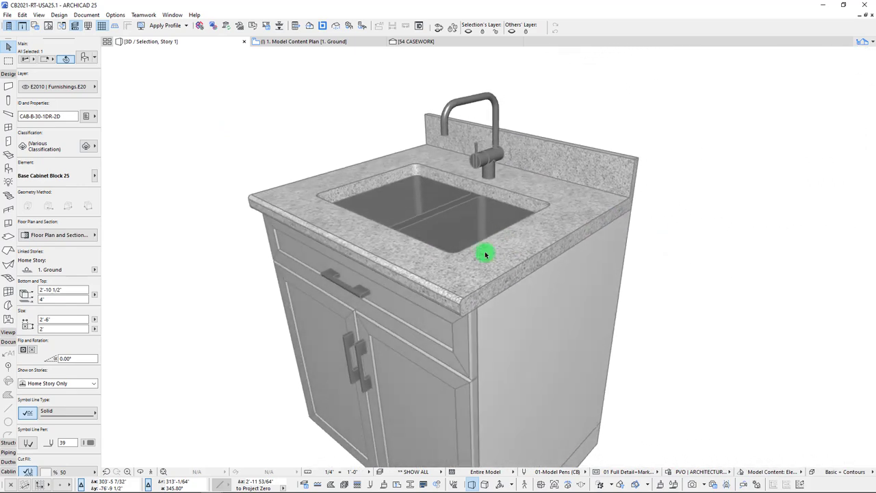
scroll(495, 254, up, 4)
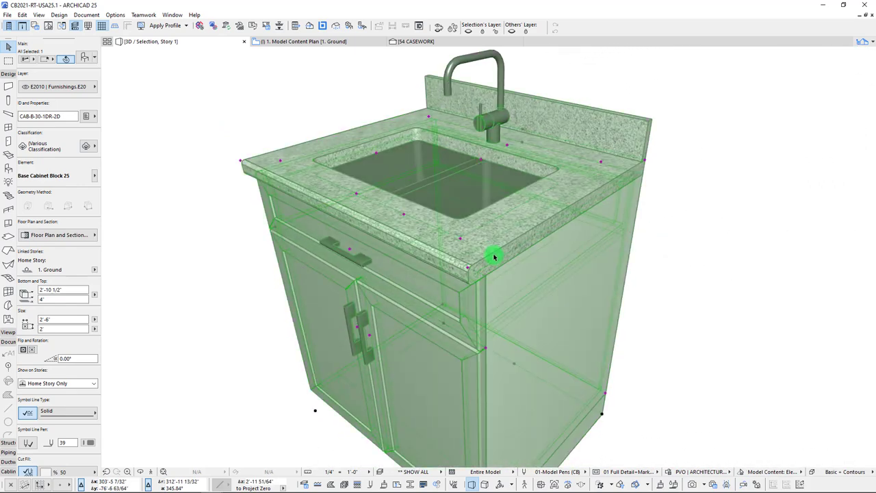
scroll(609, 268, down, 3)
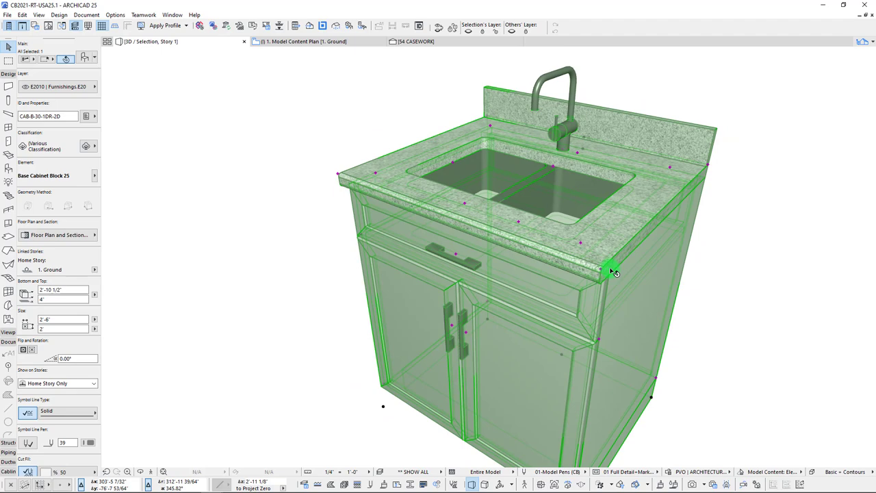
Reopen the cabinet's object settings and show the Counter Edge Visibility options among the Representation settings.
right_click(255, 145)
click(273, 149)
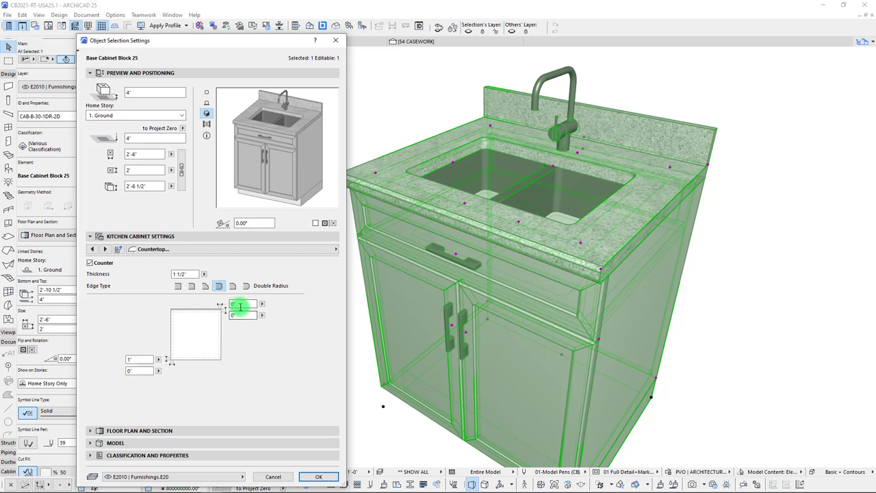
click(229, 248)
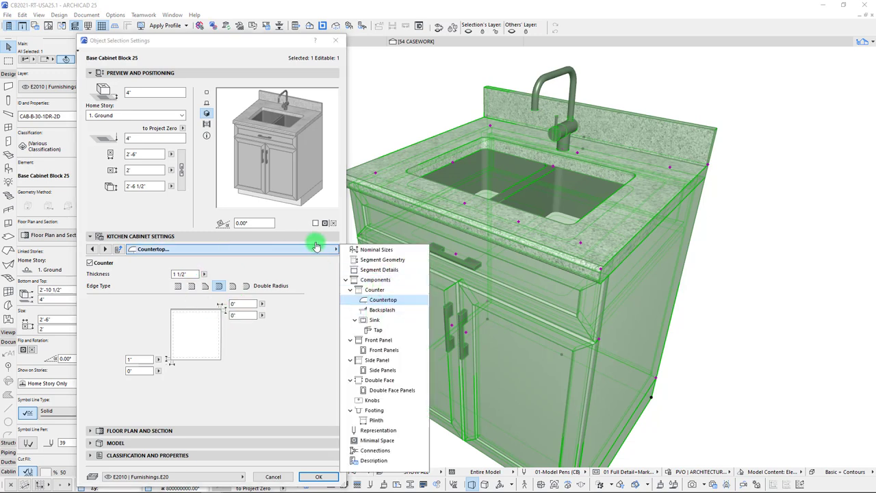
click(374, 430)
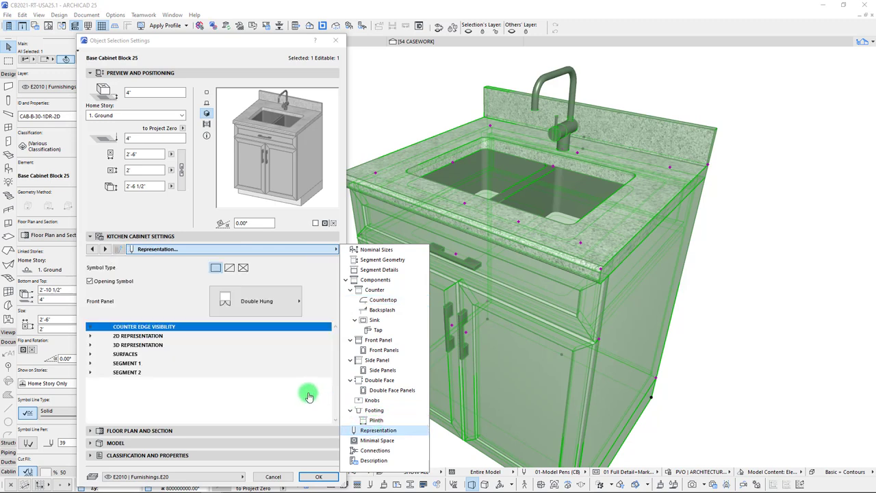
click(92, 327)
click(92, 327)
click(92, 327)
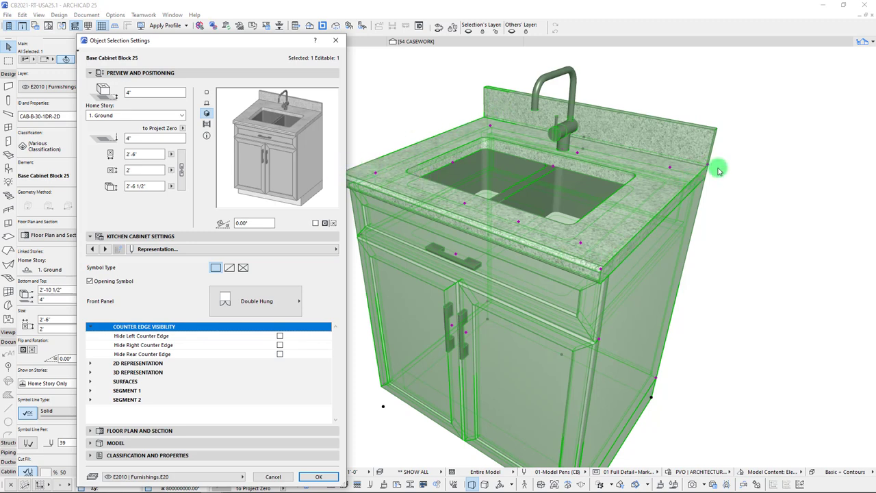
Try hiding the left and right counter edges, and turn both hide options back off.
click(279, 337)
click(280, 346)
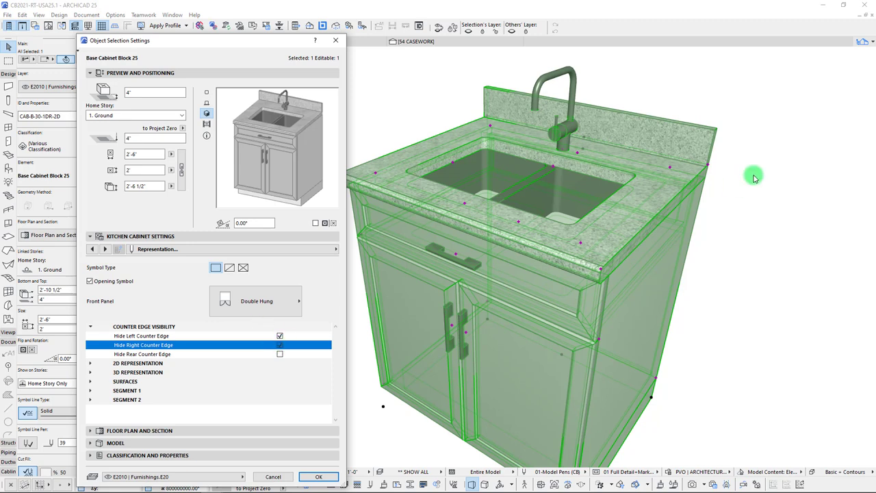
click(279, 345)
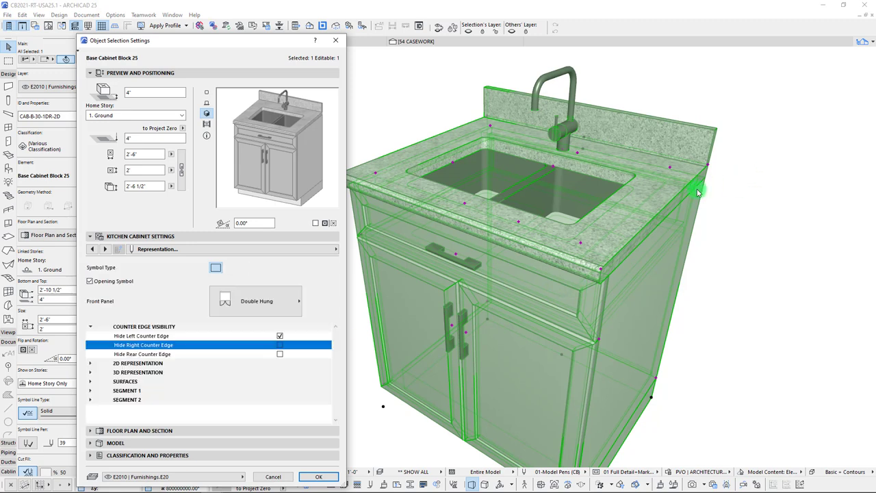
click(279, 335)
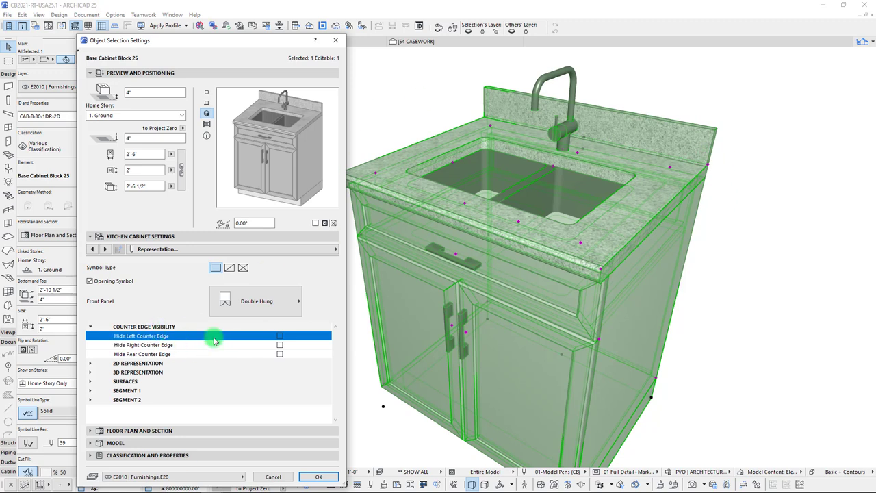
Review the cabinet's Countertop settings and open its Backsplash settings.
click(185, 249)
click(383, 300)
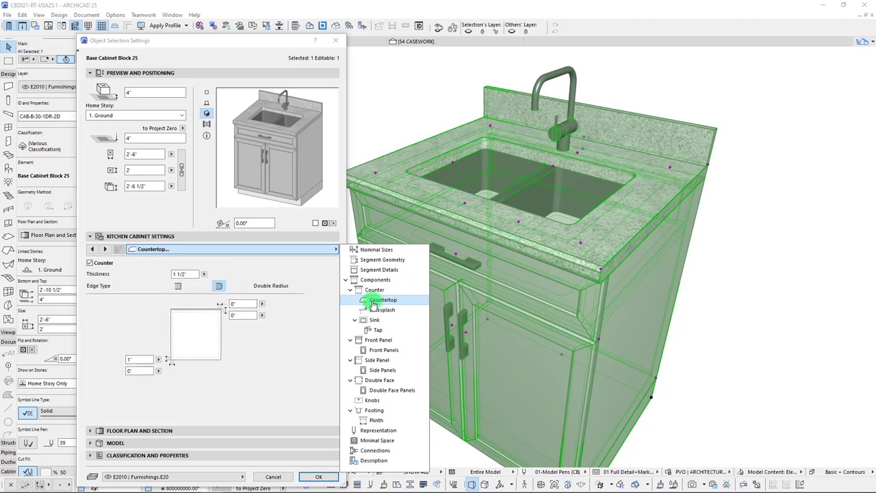
click(136, 306)
click(199, 253)
click(375, 312)
click(304, 376)
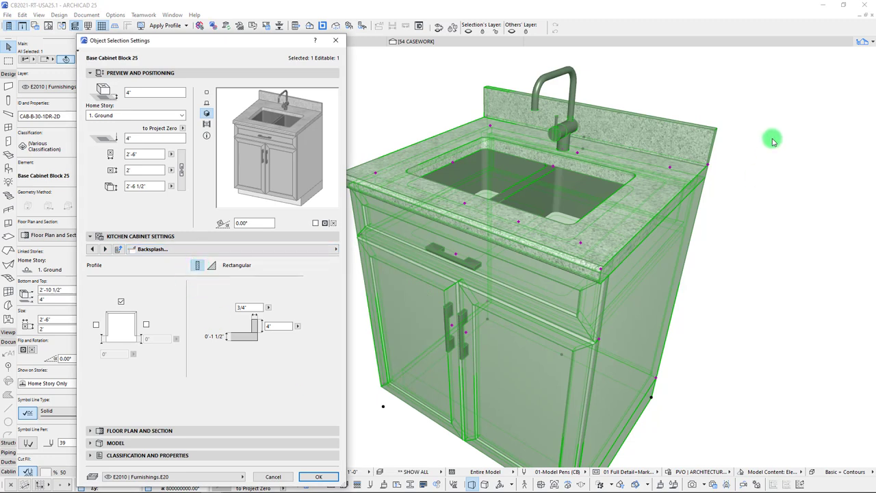
Try the Triangle backsplash profile and return it to Rectangular.
click(194, 266)
click(212, 268)
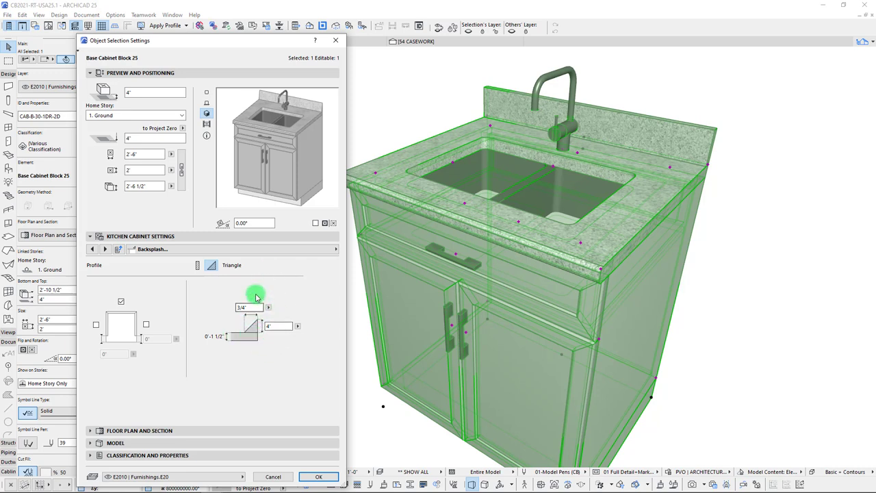
click(199, 267)
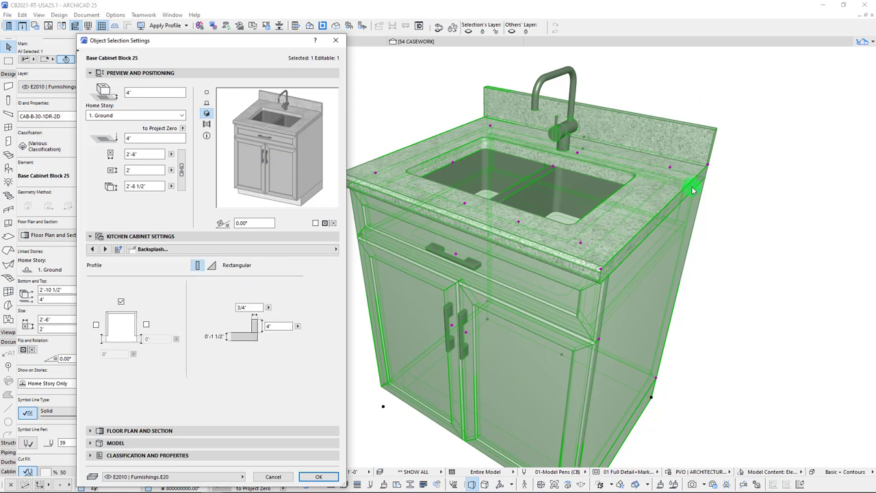
Try a left-side backsplash and no rear backsplash, and restore the rear-only arrangement.
click(96, 324)
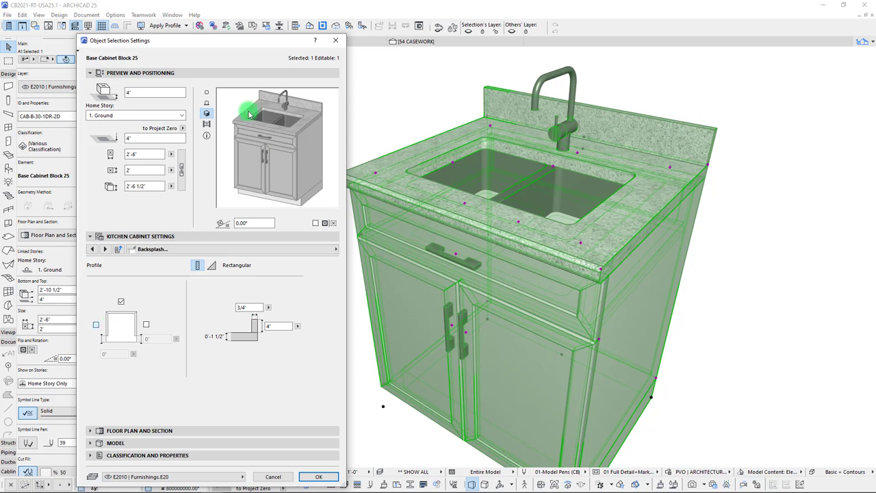
click(122, 302)
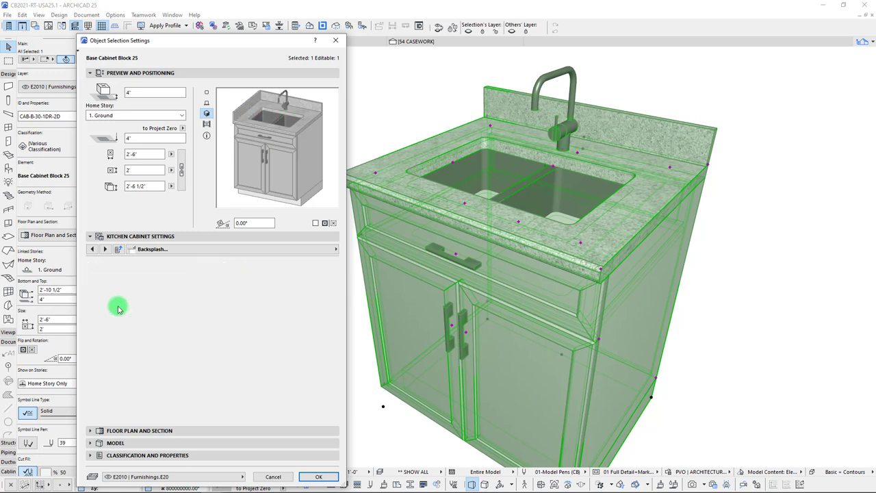
click(96, 324)
click(122, 301)
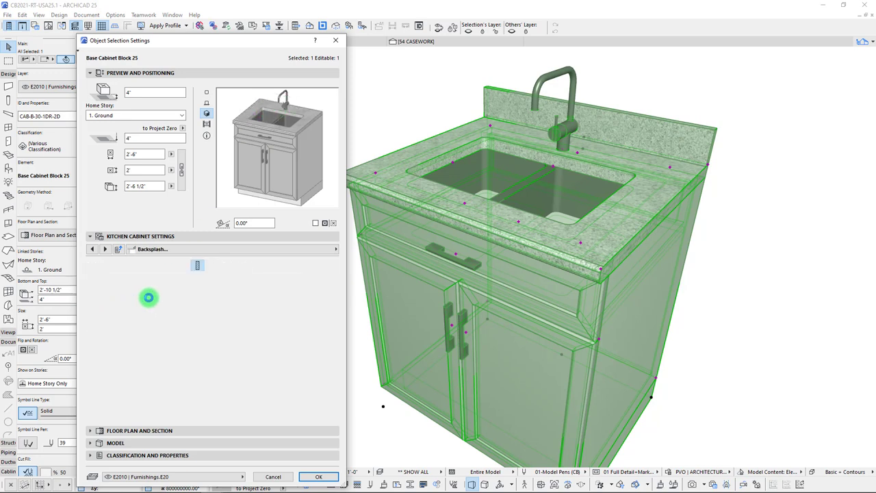
Open the cabinet's Sink settings, try the oval and apron-front sink shapes, and return to the rectangular shape in Style 1.
click(211, 248)
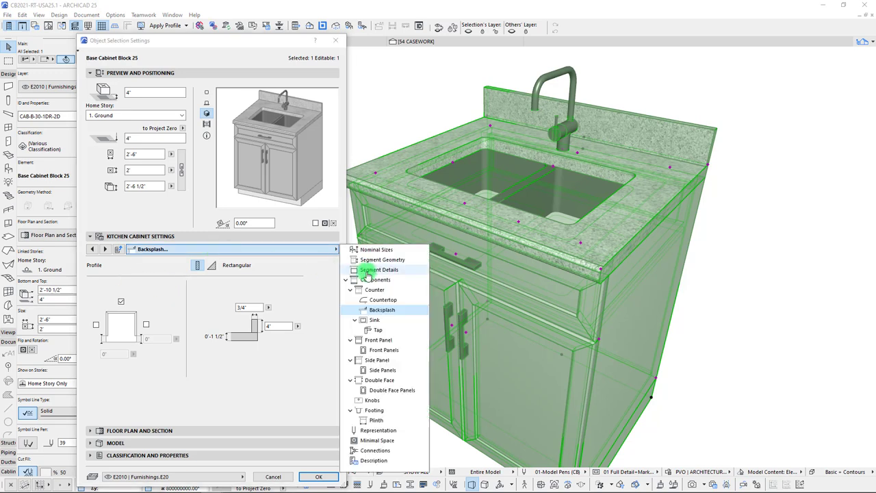
click(375, 319)
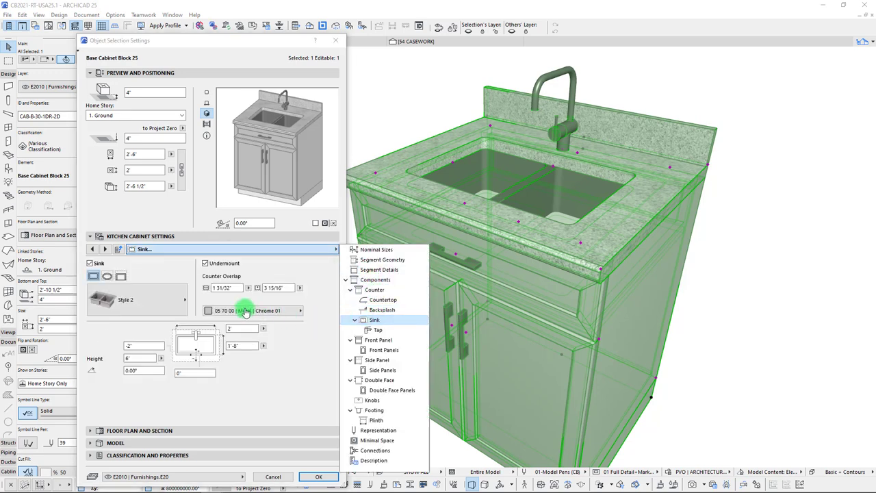
click(296, 385)
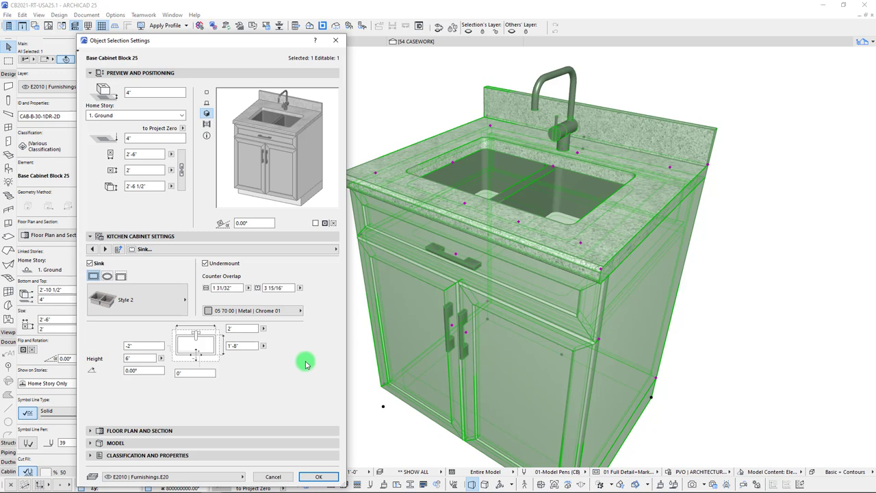
click(106, 277)
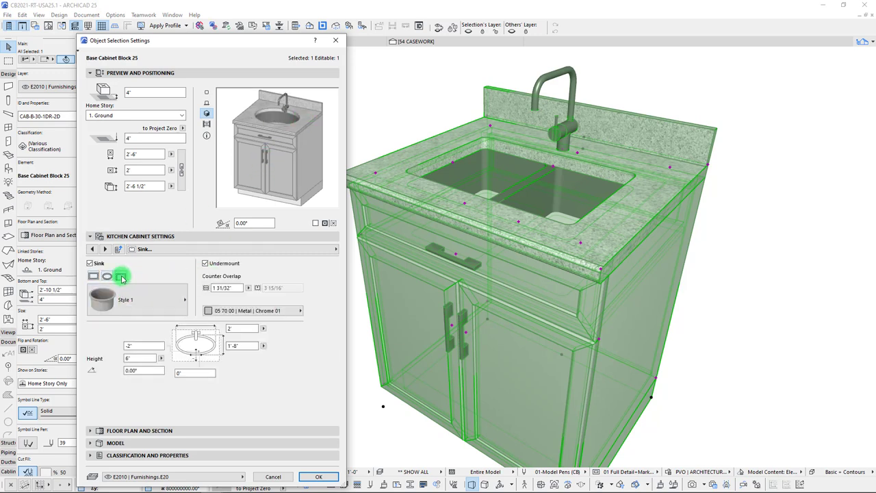
click(121, 277)
click(161, 293)
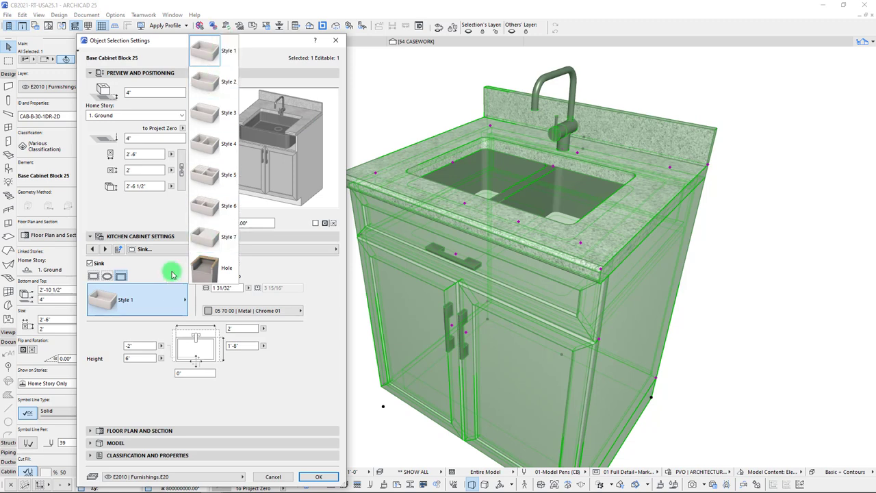
click(110, 273)
click(93, 276)
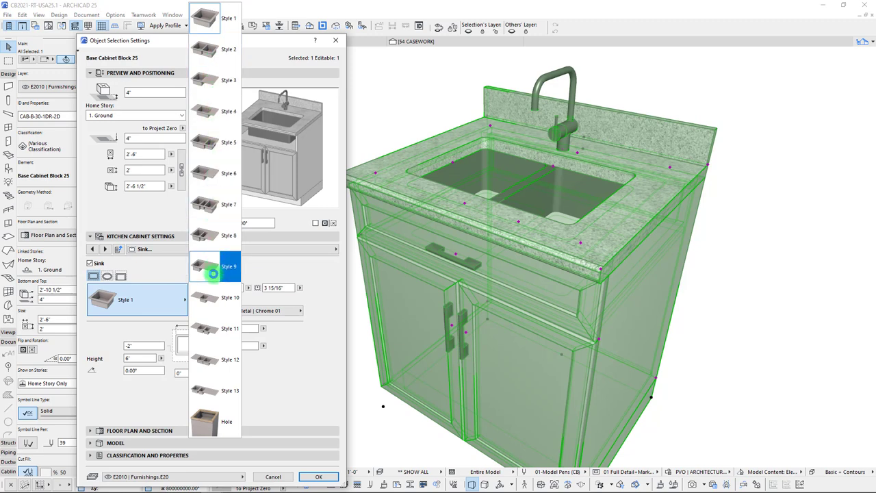
Review the available rectangular sink styles, including the Hole option.
click(210, 389)
click(206, 415)
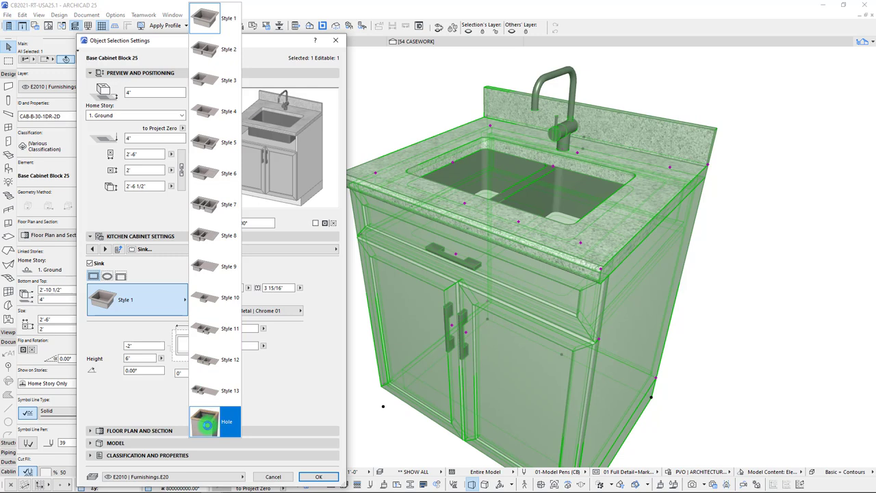
click(152, 414)
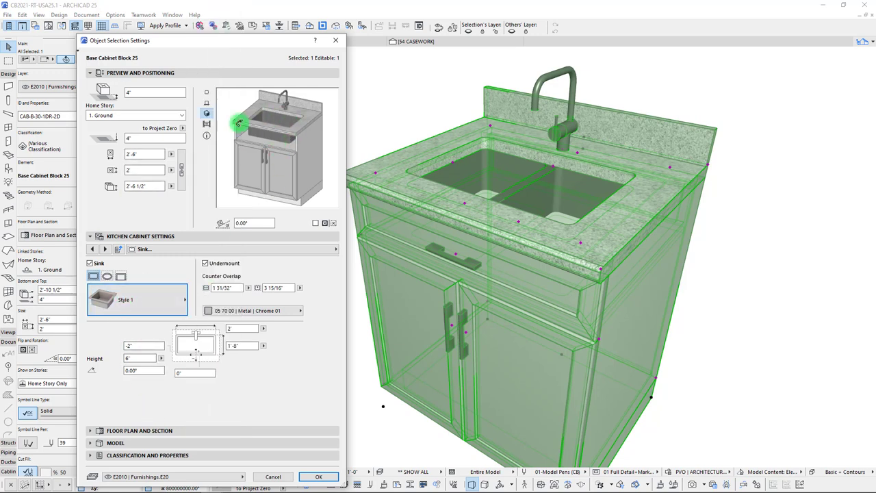
click(150, 305)
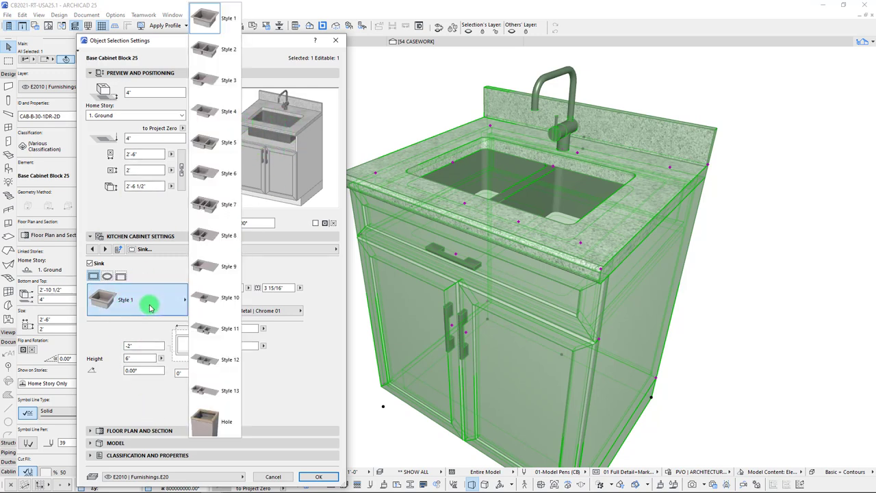
Try the other two sink shapes and a cabinet without a sink, and restore the rectangular sink.
click(110, 278)
click(111, 277)
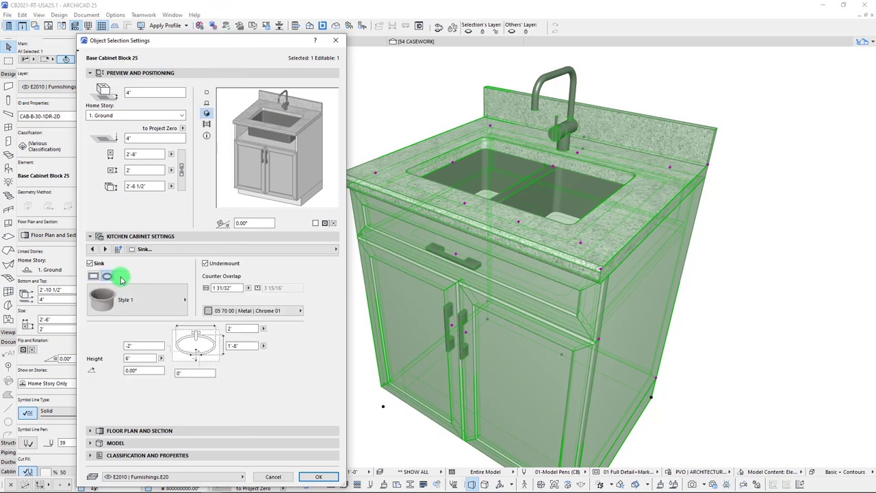
click(121, 277)
click(94, 276)
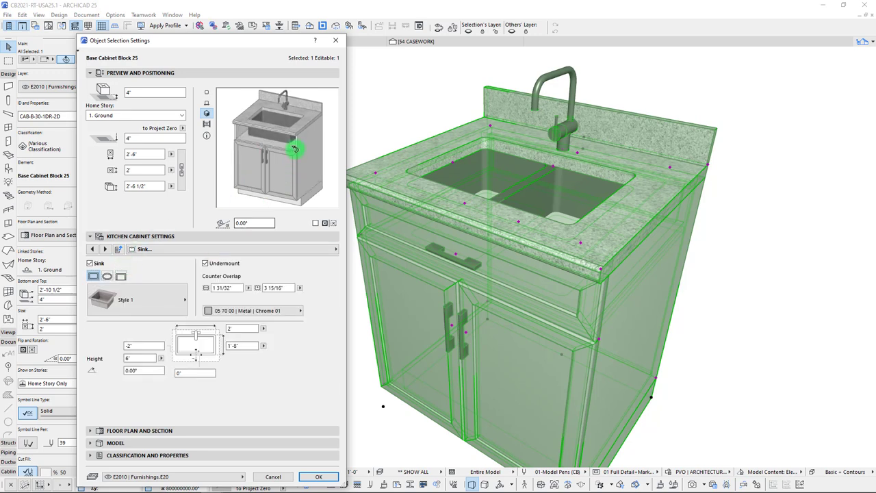
click(91, 263)
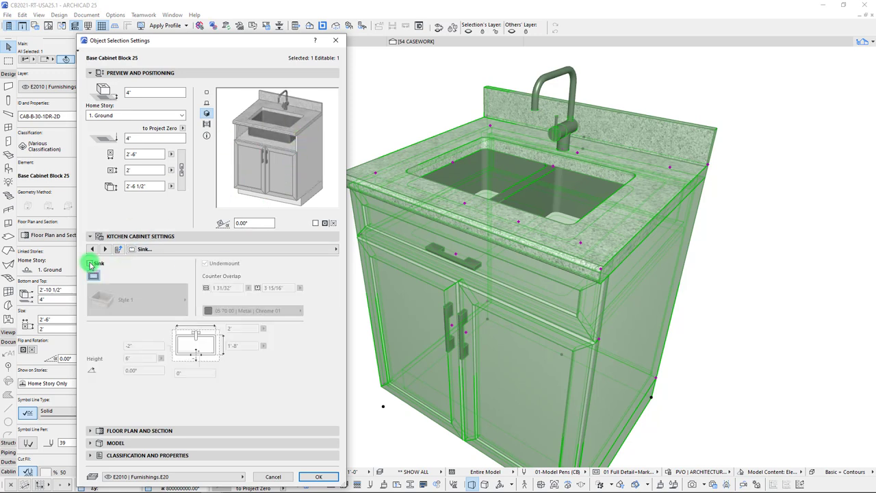
click(91, 263)
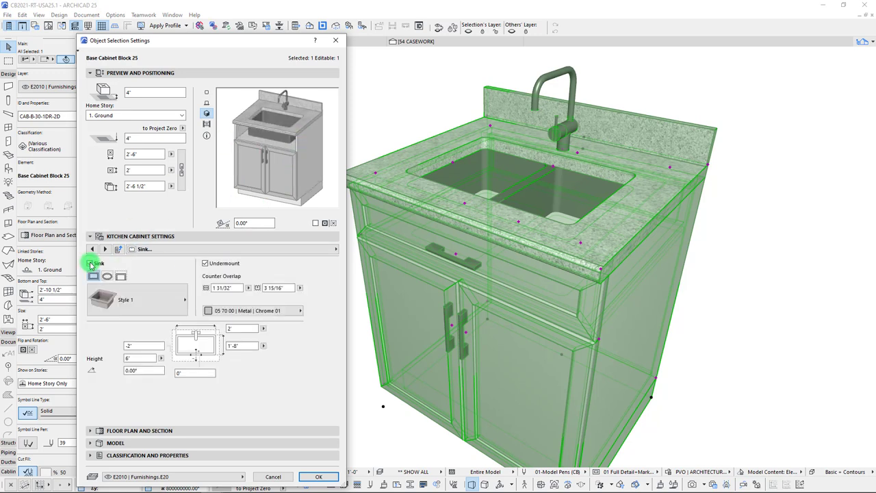
Change Segment 2's Segment Type to Panel in the cabinet's Segment Details.
click(186, 249)
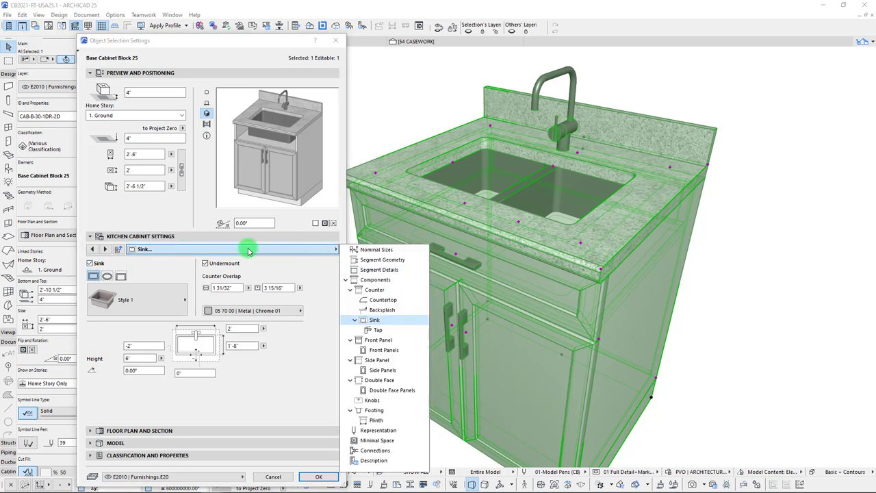
click(381, 270)
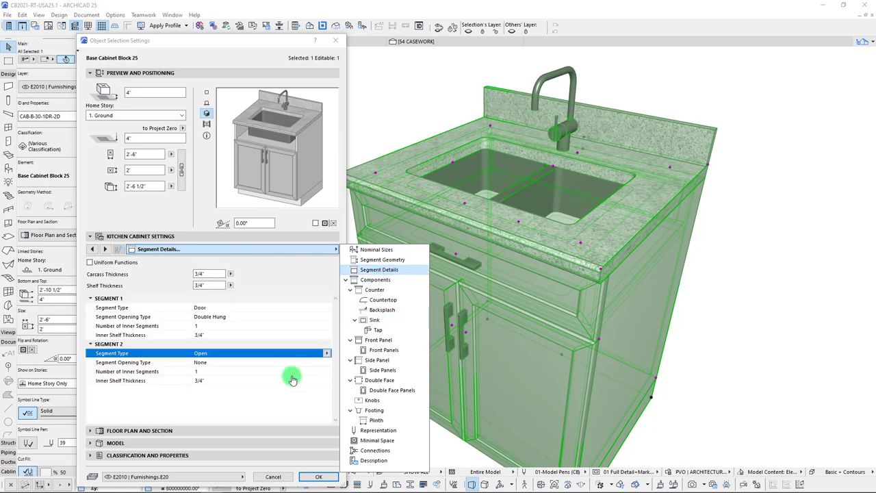
click(327, 354)
click(327, 354)
click(327, 354)
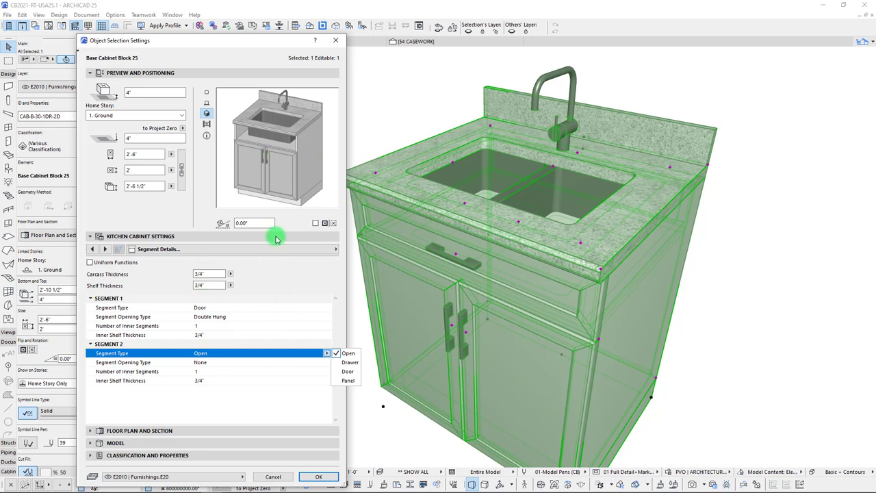
click(351, 382)
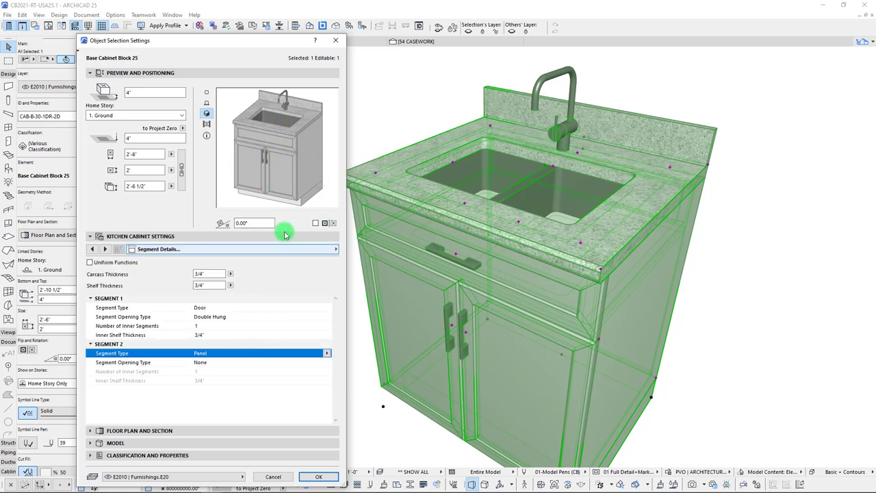
Set both of the undermount sink's Counter Overlap values to 0 in the Sink settings.
click(175, 252)
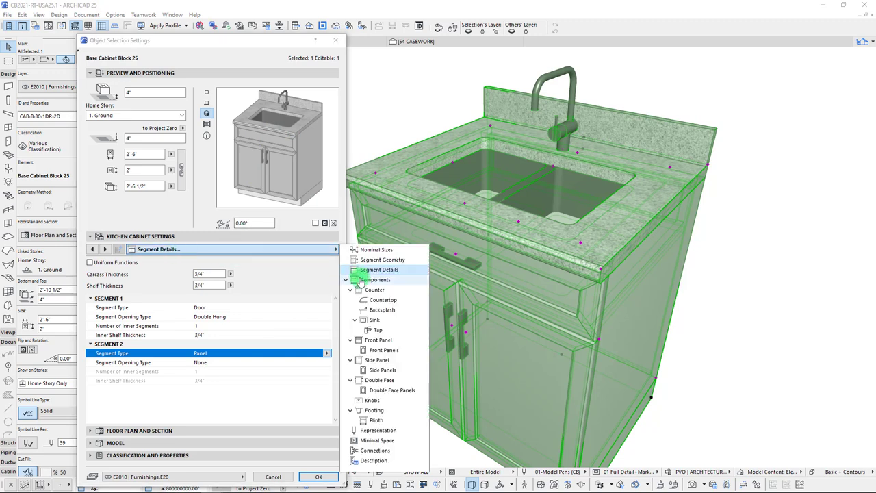
click(366, 322)
click(180, 274)
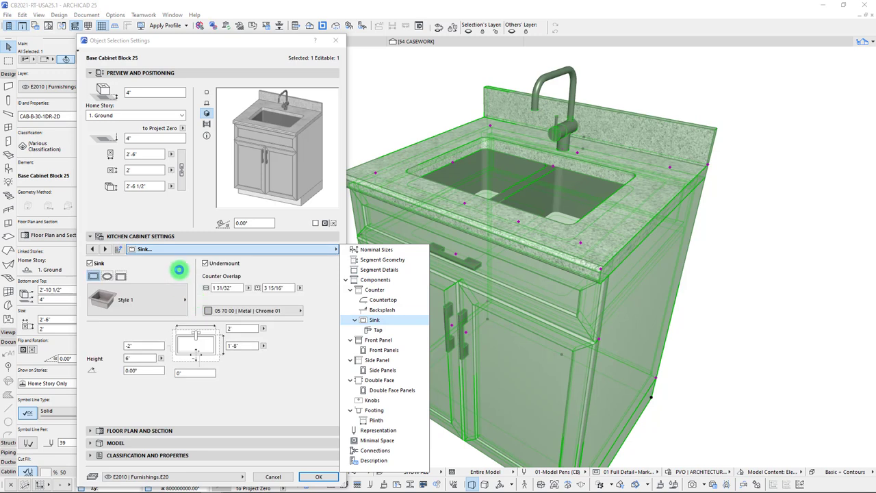
double_click(226, 288)
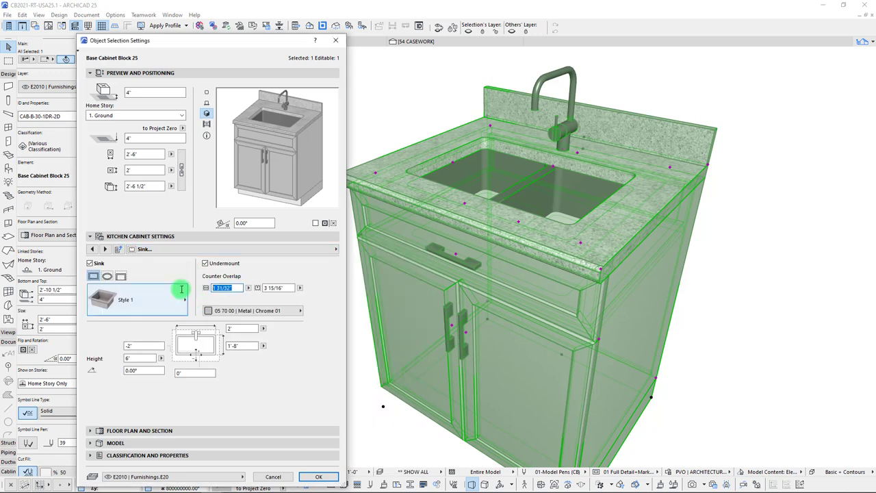
text(0)
click(290, 288)
text(0)
key(Return)
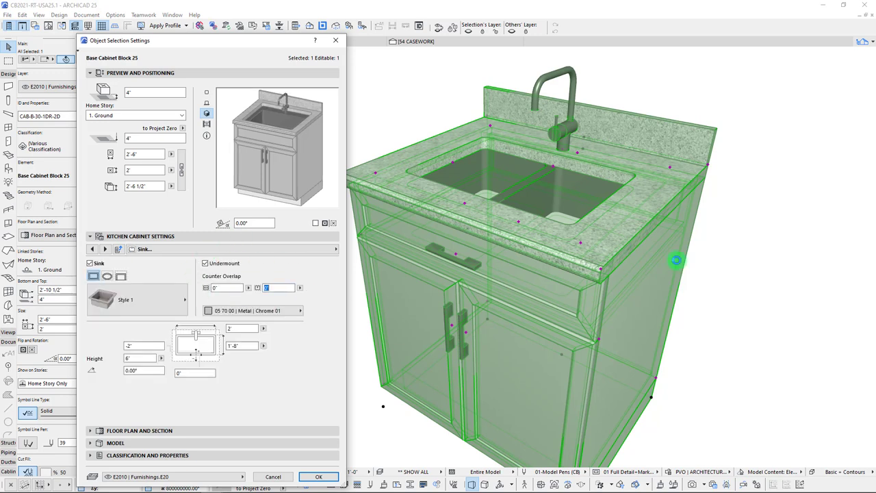
Try the sink without Undermount, turn Undermount back on, and apply the cabinet settings.
click(207, 264)
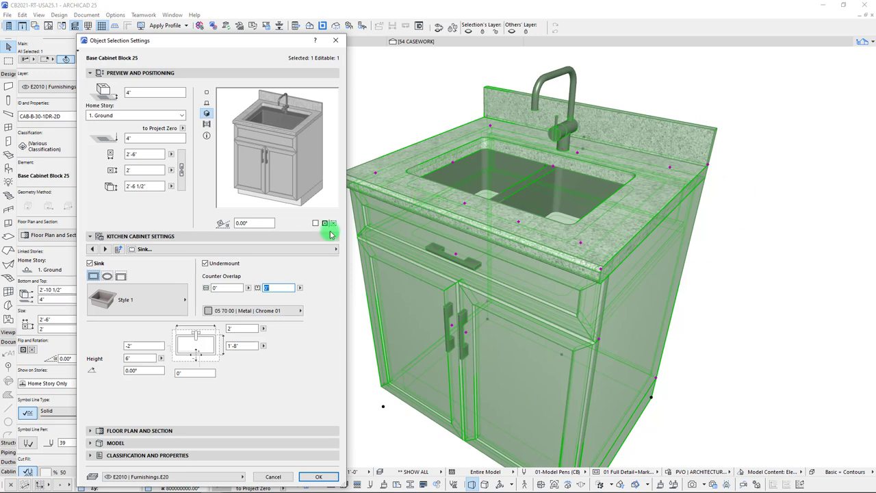
click(205, 264)
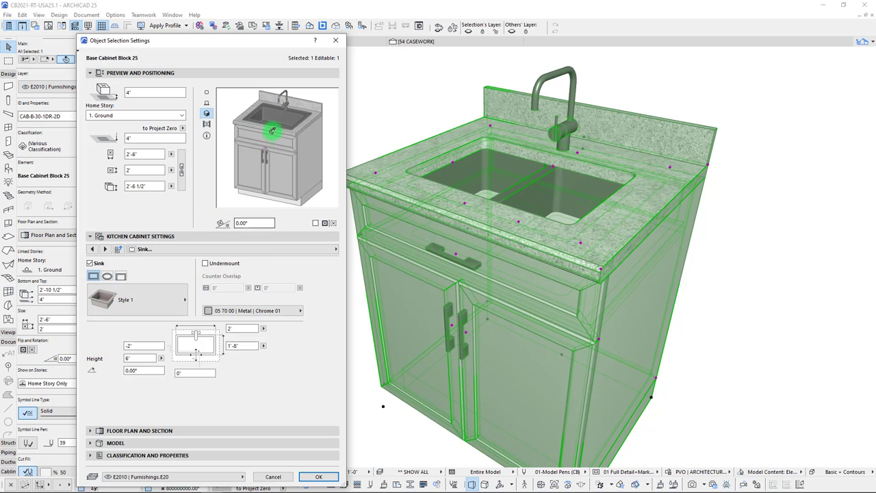
click(206, 264)
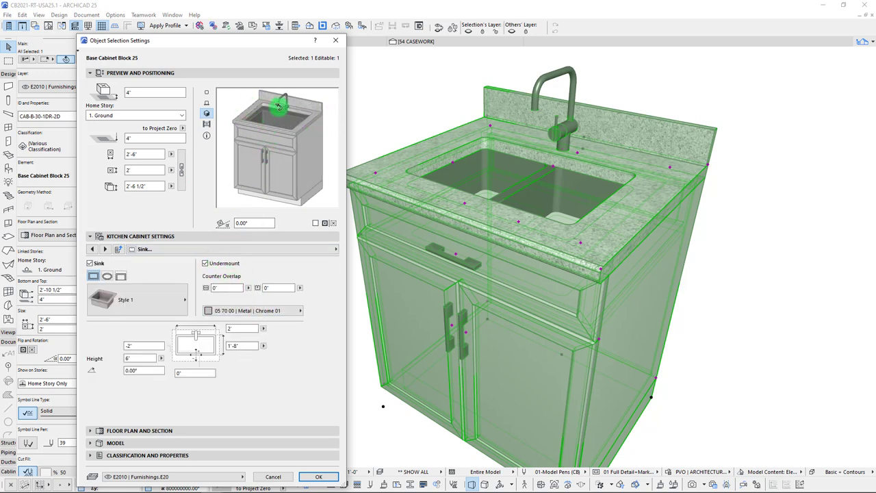
click(315, 477)
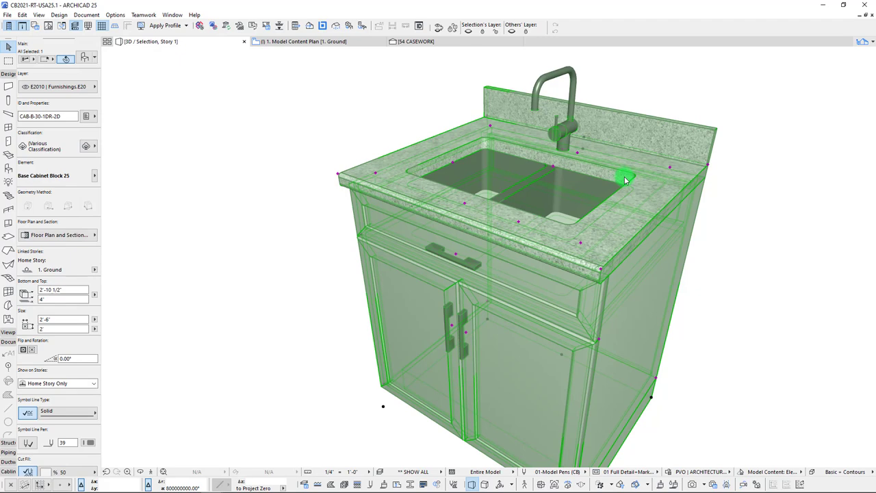
Extend the Counter Side Overlap over the sink graphically in the 3D view to about 1 31/32".
shift+middle_drag(647, 176, 699, 351)
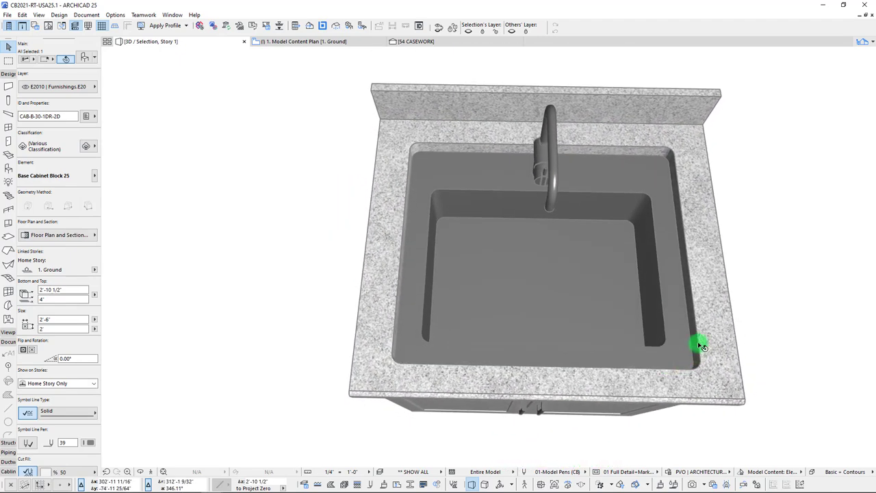
click(700, 351)
shift+middle_drag(391, 352, 445, 122)
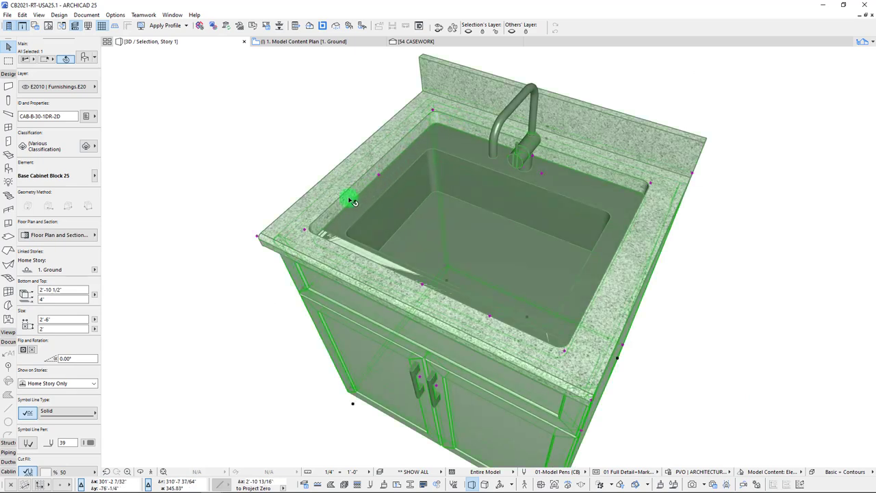
shift+middle_drag(612, 194, 637, 253)
scroll(626, 233, up, 2)
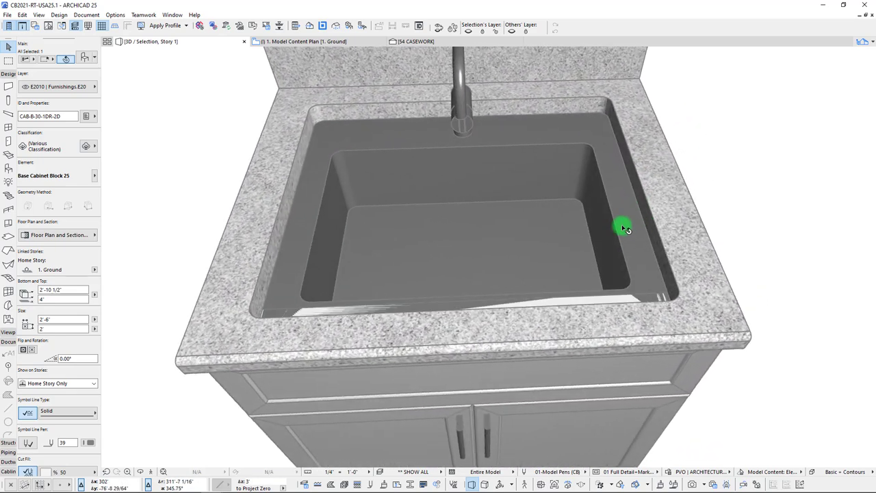
shift+middle_drag(293, 323, 352, 189)
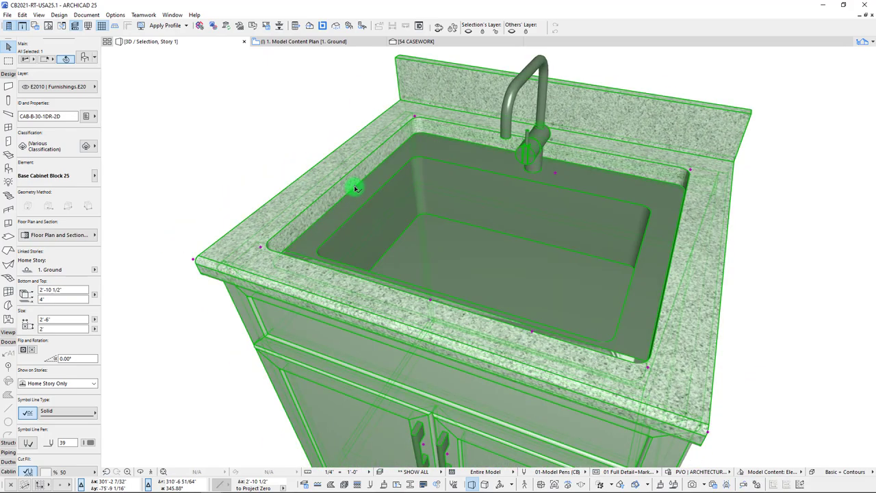
click(354, 186)
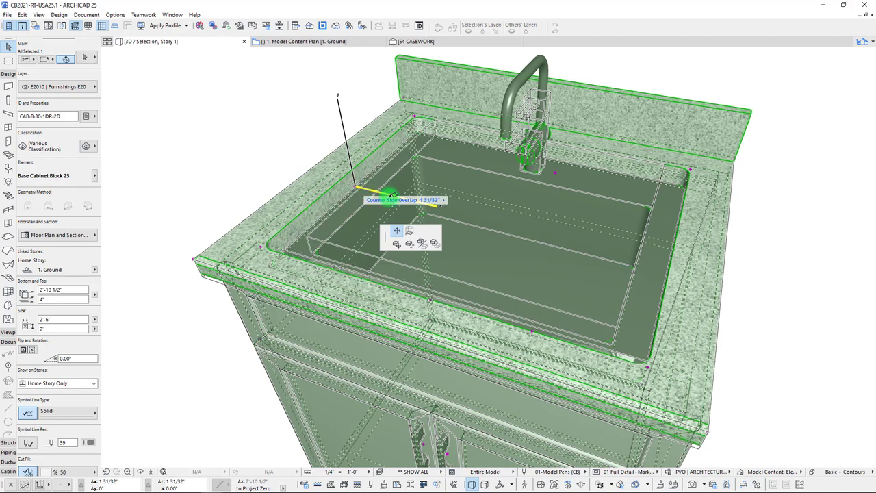
click(470, 222)
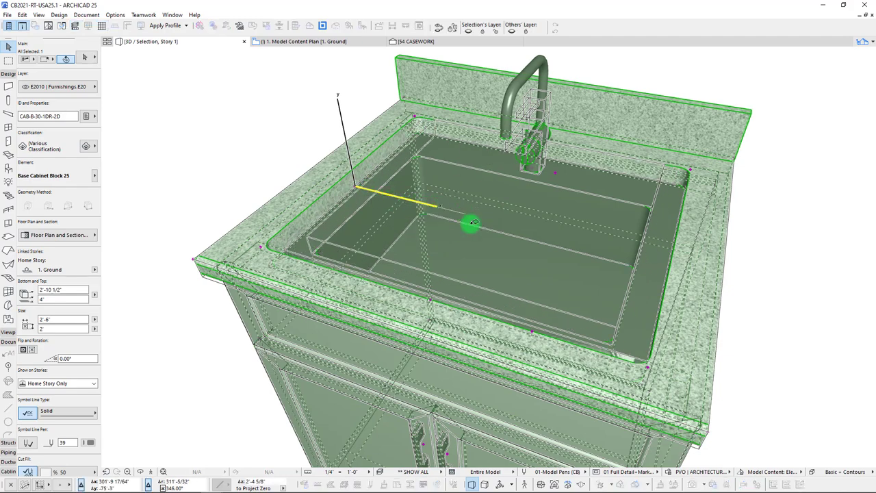
Extend the Counter Rear Overlap graphically from the back of the sink opening toward the basin's rear edge.
shift+middle_drag(432, 190, 315, 198)
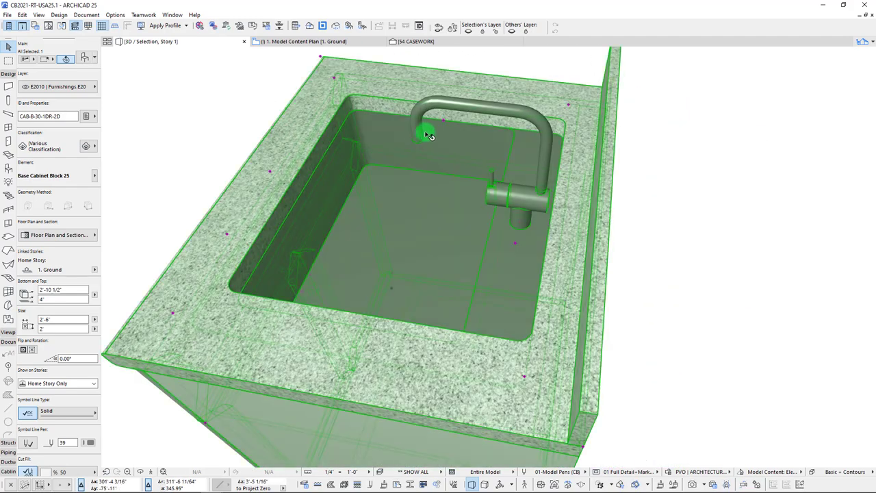
key(Escape)
shift+middle_drag(287, 225, 536, 192)
click(536, 193)
click(552, 190)
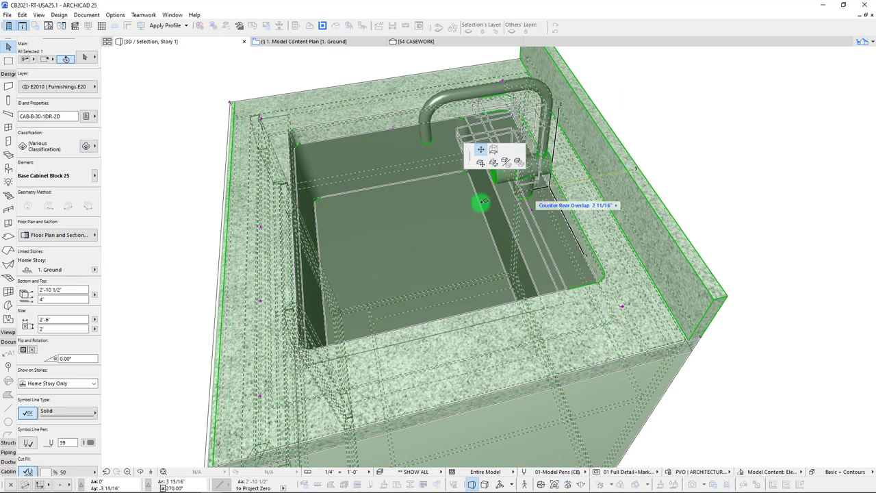
click(397, 217)
shift+middle_drag(504, 202, 504, 205)
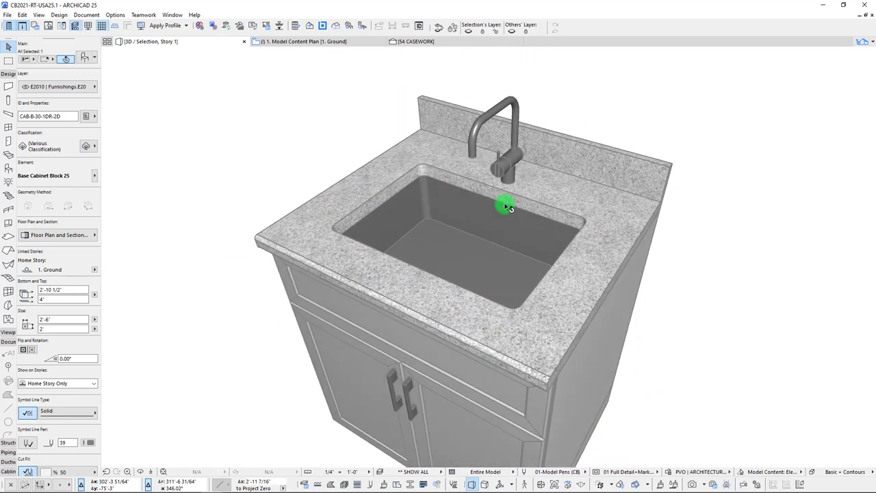
click(507, 207)
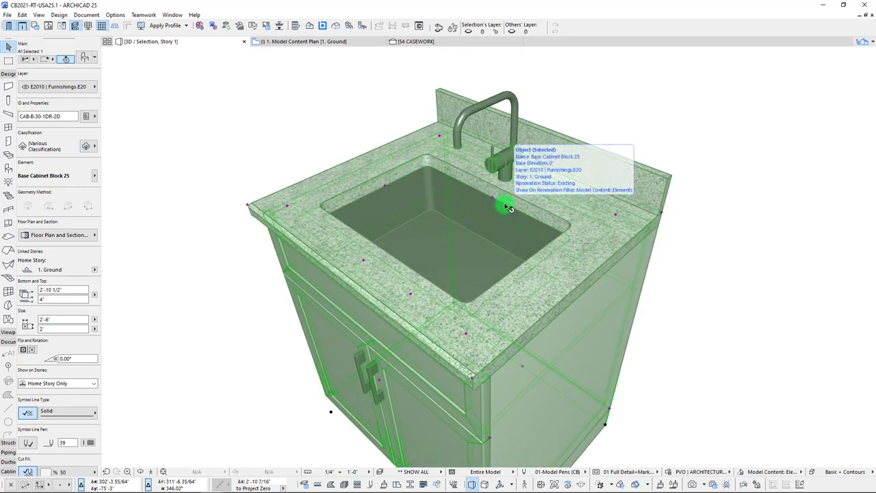
Undo the last counter overlap stretch and set the undermount sink's rear Counter Overlap to 3 15/16" in the cabinet settings.
key(ctrl+z)
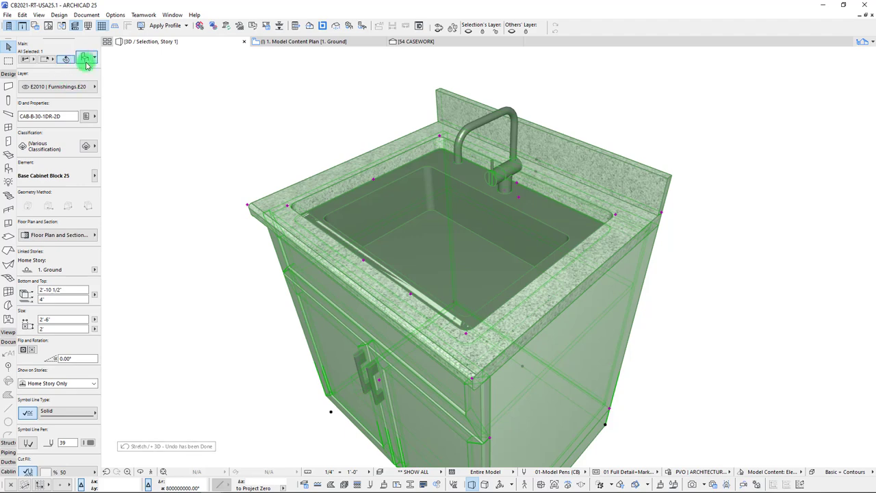
key(ctrl+t)
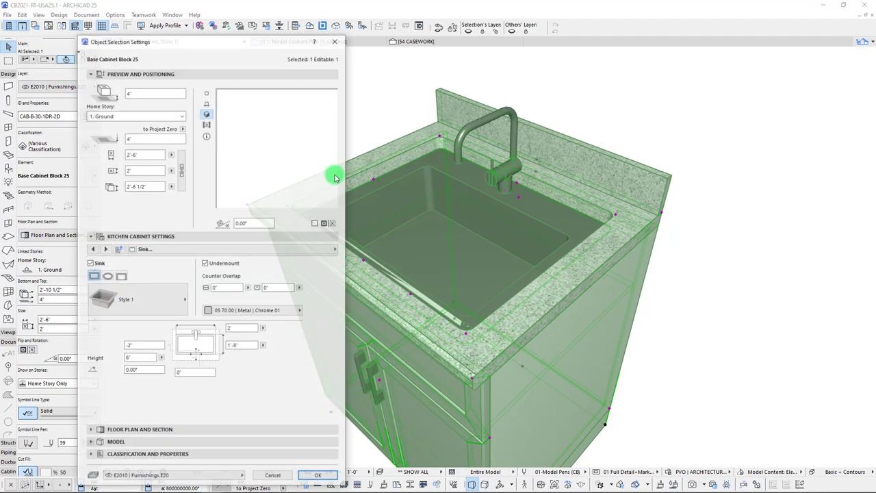
text(1)
click(280, 288)
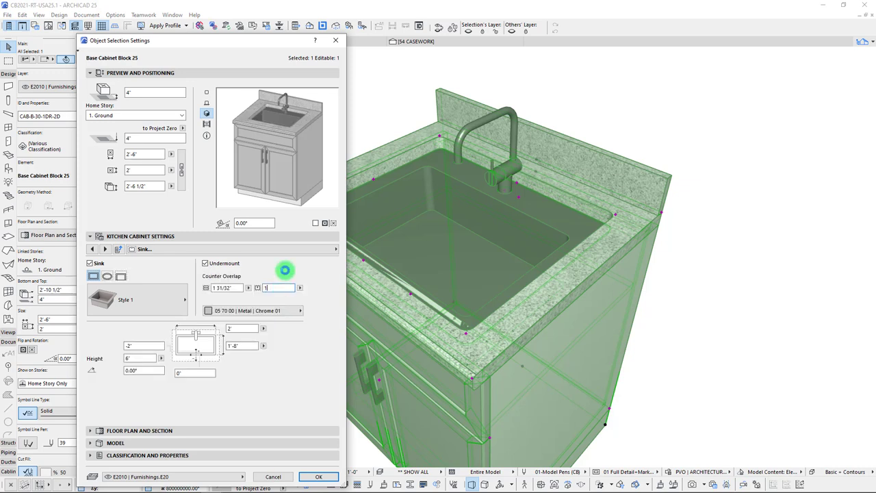
key(Tab)
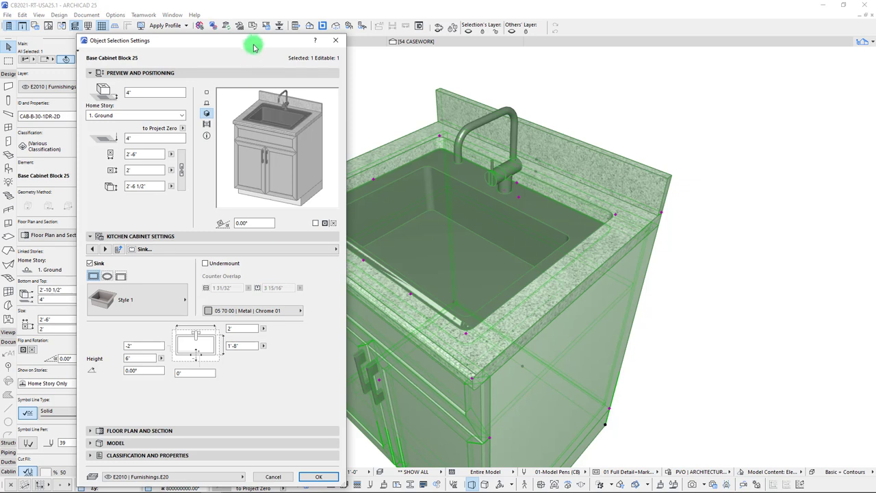
Turn the sink's Undermount option back on and check both Counter Overlap values.
drag(250, 42, 262, 42)
click(218, 262)
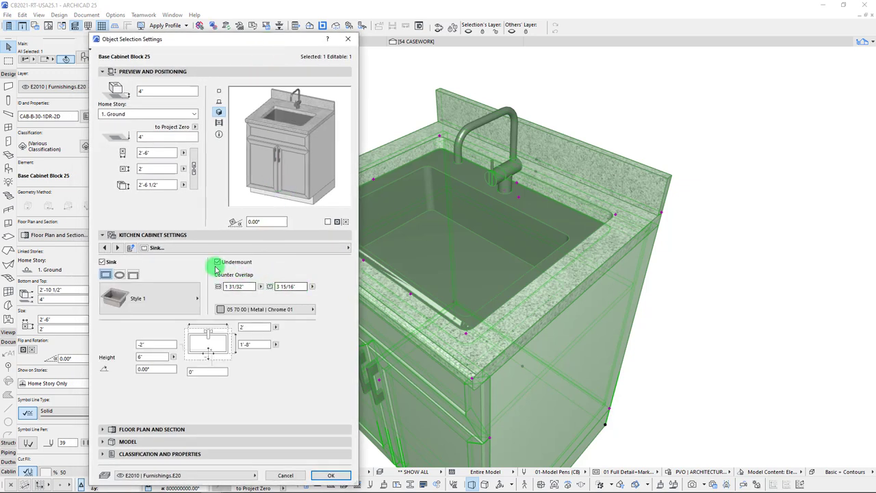
click(246, 286)
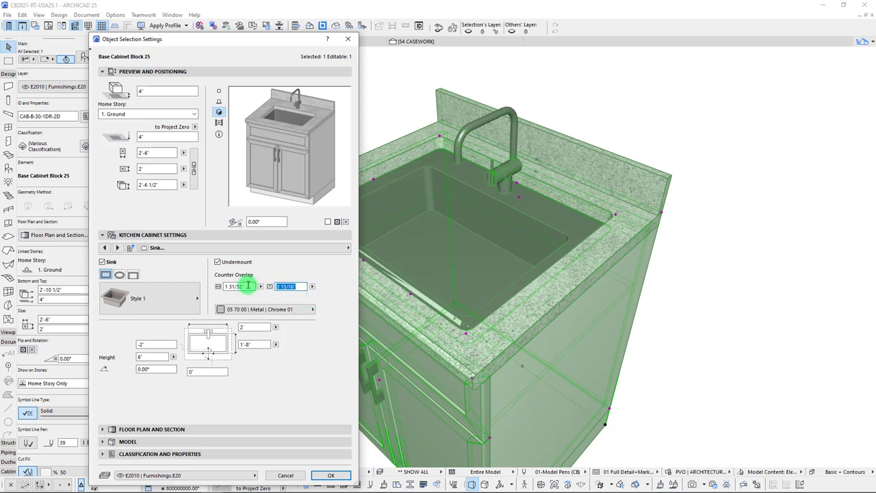
key(Tab)
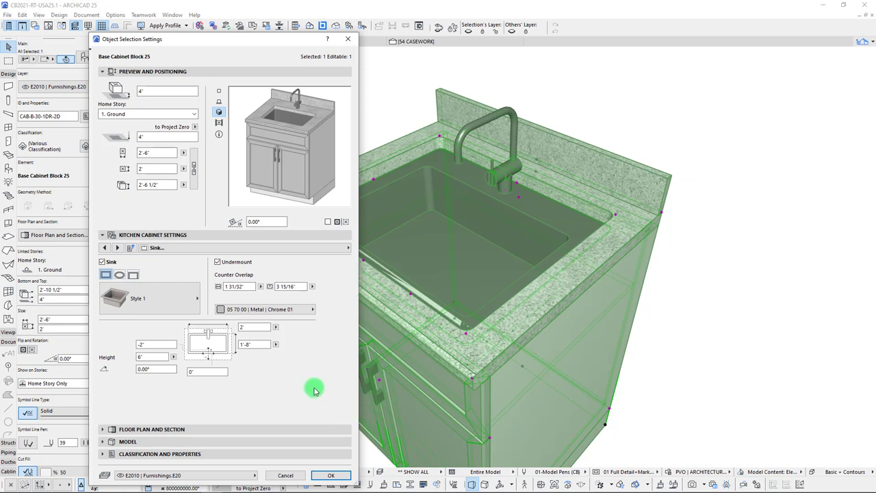
Review the side Counter Overlap and Sink Offset Y values and apply the cabinet settings.
drag(288, 44, 246, 38)
click(196, 279)
mouse_move(206, 281)
mouse_down()
mouse_move(186, 282)
mouse_move(211, 282)
mouse_up()
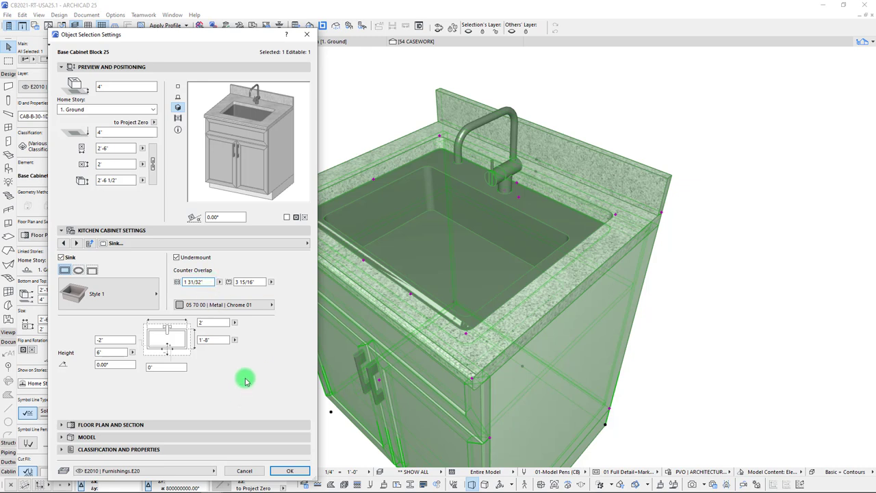
click(120, 340)
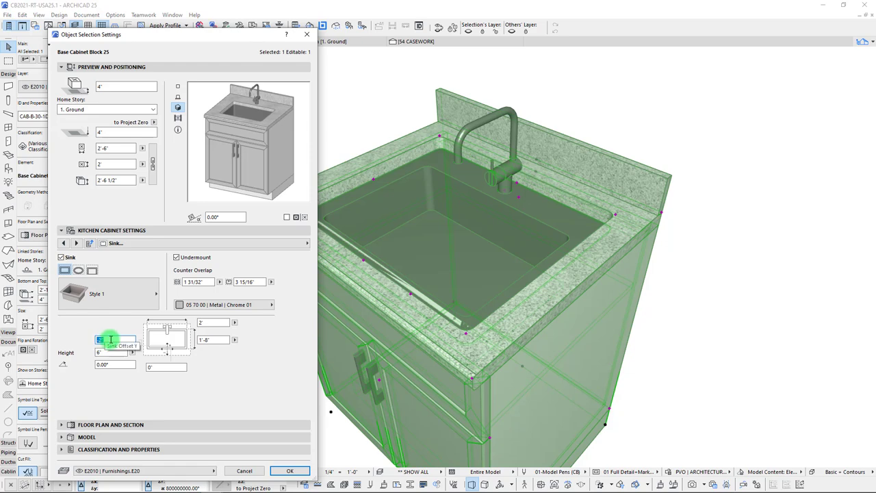
click(290, 470)
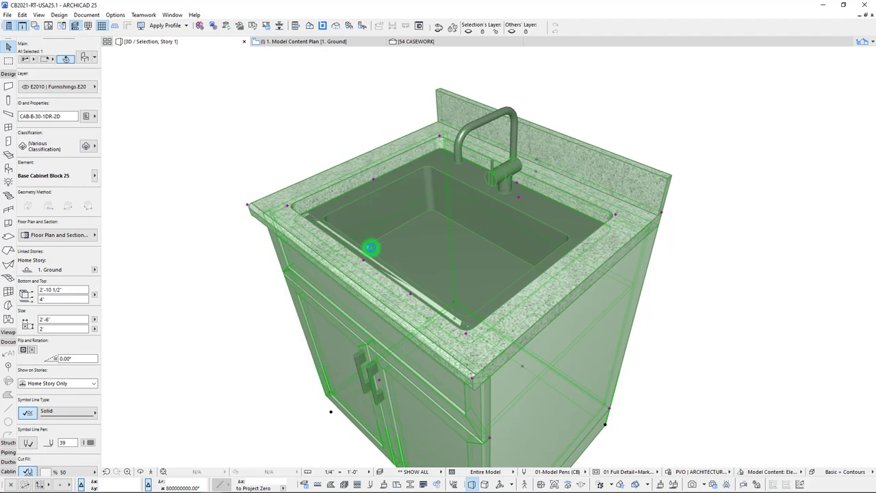
Try shifting the sink toward the counter's front edge through its Sink Offset Y in the 3D view, and undo the shift.
shift+middle_drag(371, 248, 370, 249)
scroll(370, 249, up, 3)
shift+middle_drag(502, 249, 543, 234)
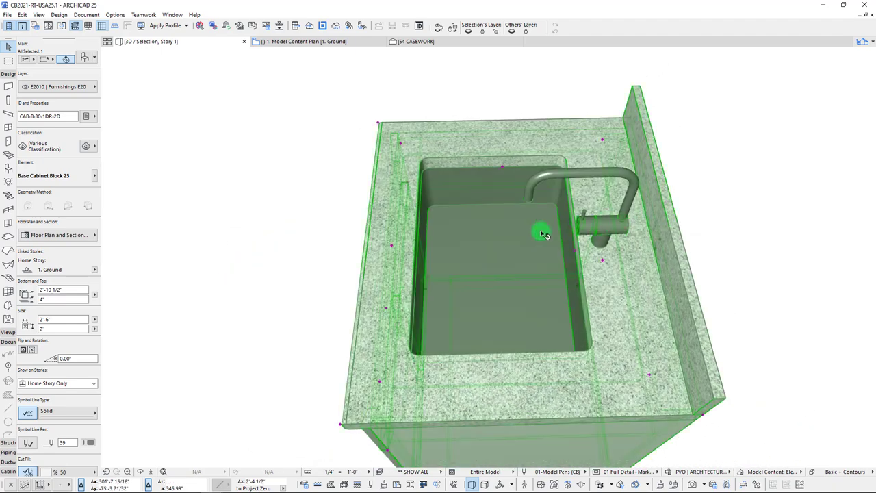
click(393, 248)
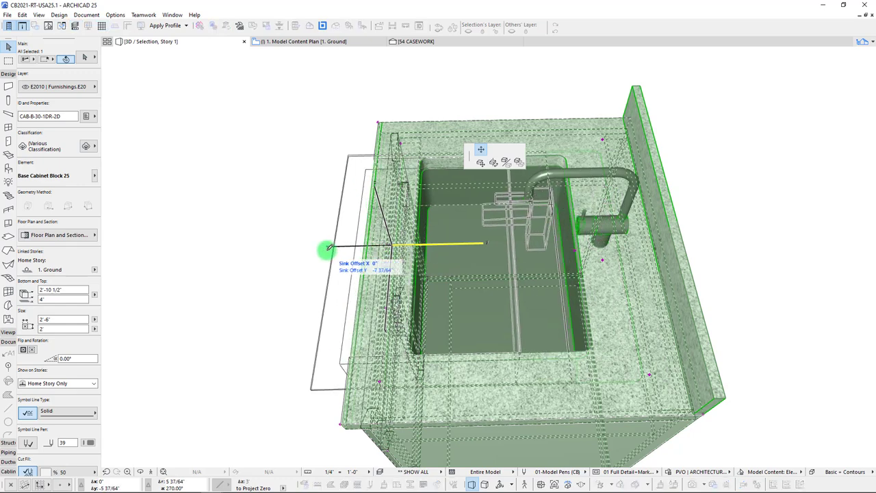
key(y)
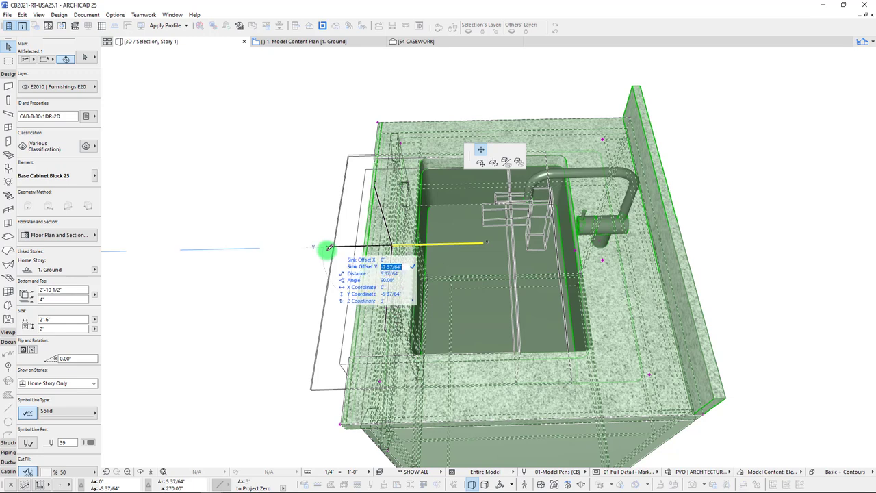
key(Return)
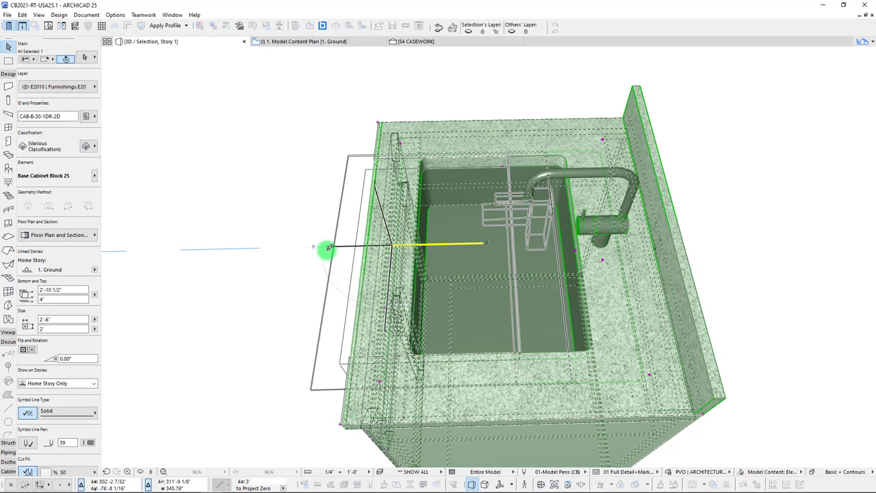
shift+middle_drag(430, 226, 447, 196)
scroll(505, 182, up, 3)
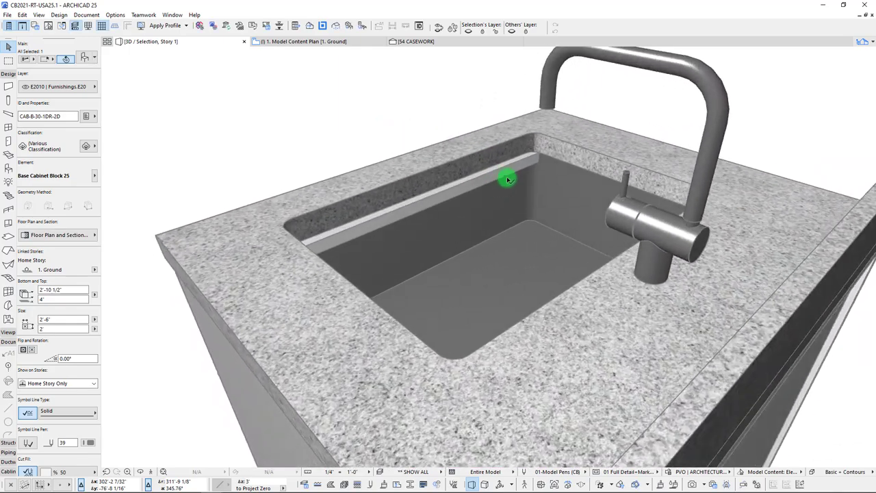
shift+middle_drag(505, 144, 384, 225)
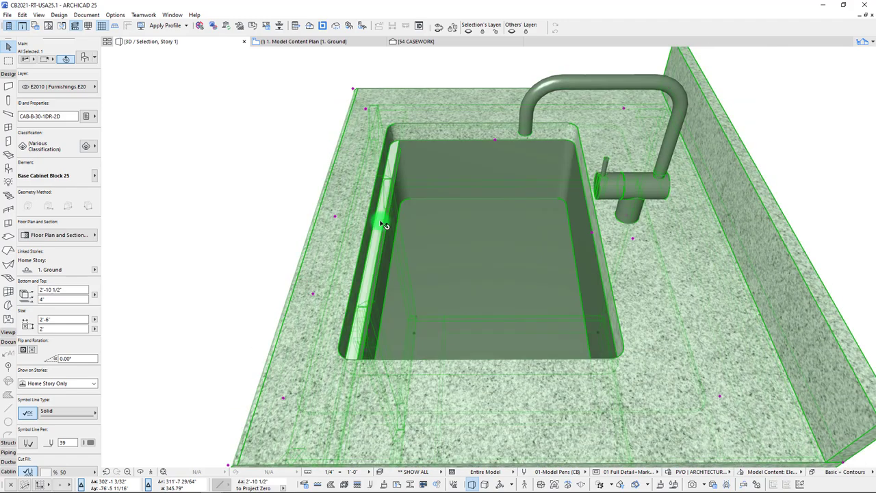
key(ctrl+z)
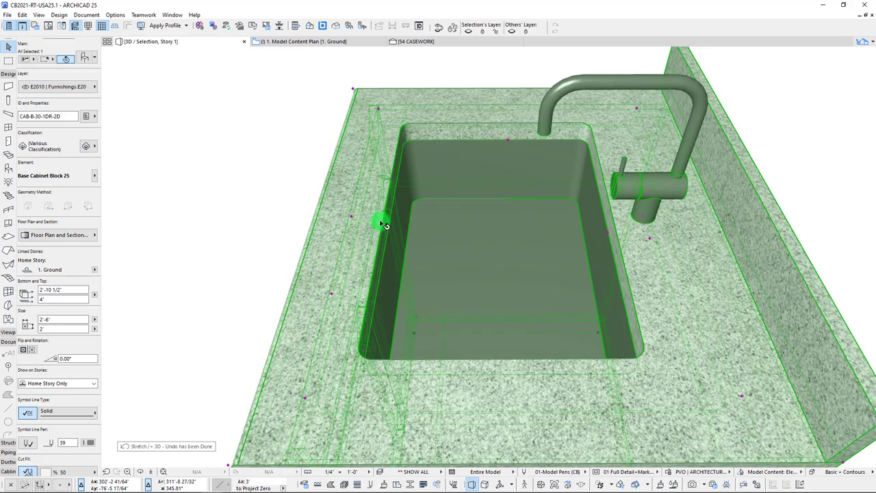
Set the sink's Sink Offset Y to 0 graphically in the 3D view and deselect the cabinet.
shift+middle_drag(564, 246, 462, 229)
shift+middle_drag(409, 215, 435, 185)
key(Escape)
key(Escape)
click(375, 218)
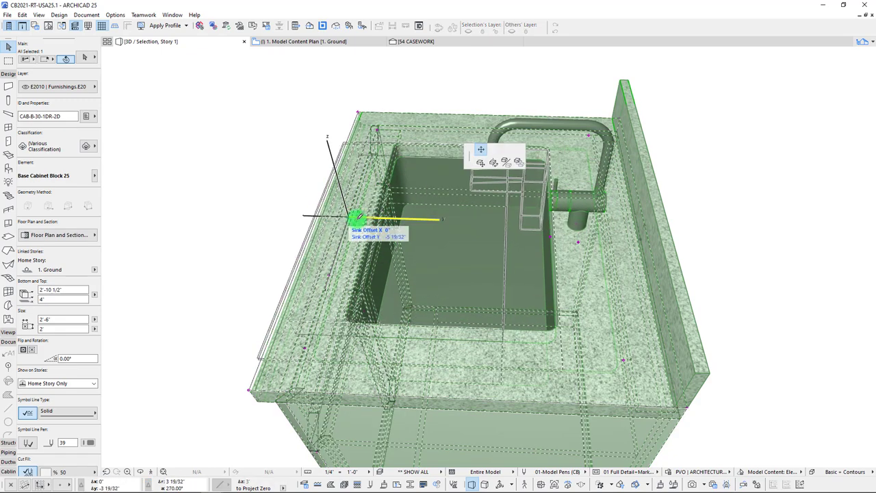
key(y)
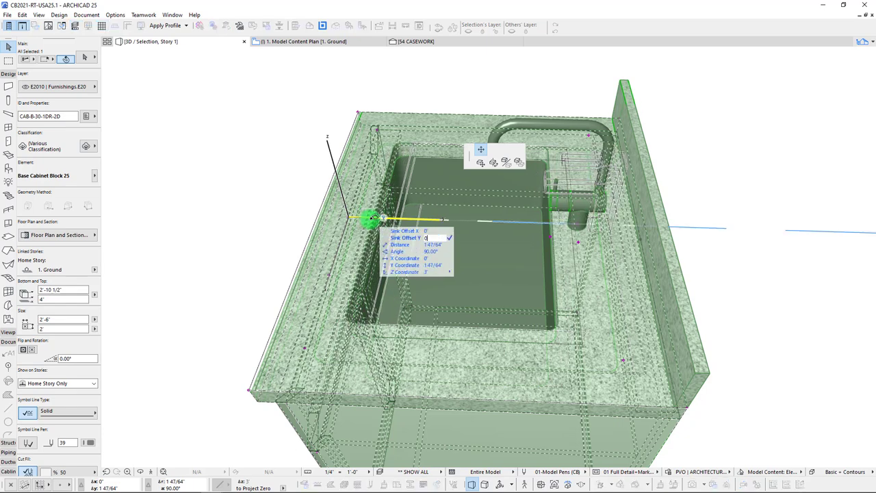
key(Return)
mouse_move(524, 257)
shift+middle_down()
mouse_move(475, 172)
mouse_move(526, 236)
mouse_move(469, 237)
mouse_move(510, 255)
shift+middle_up()
shift+middle_drag(539, 258, 388, 200)
key(Escape)
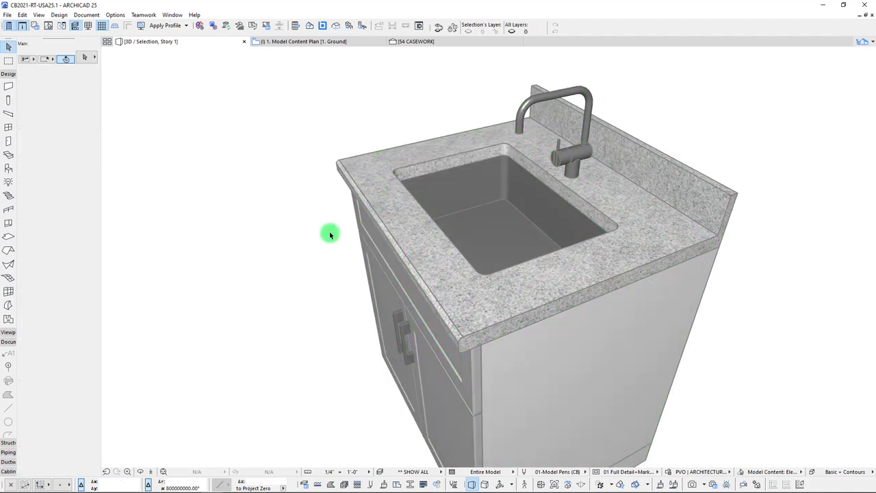
Try rotating the sink graphically through its Sink Angle and cancel the rotation.
click(470, 219)
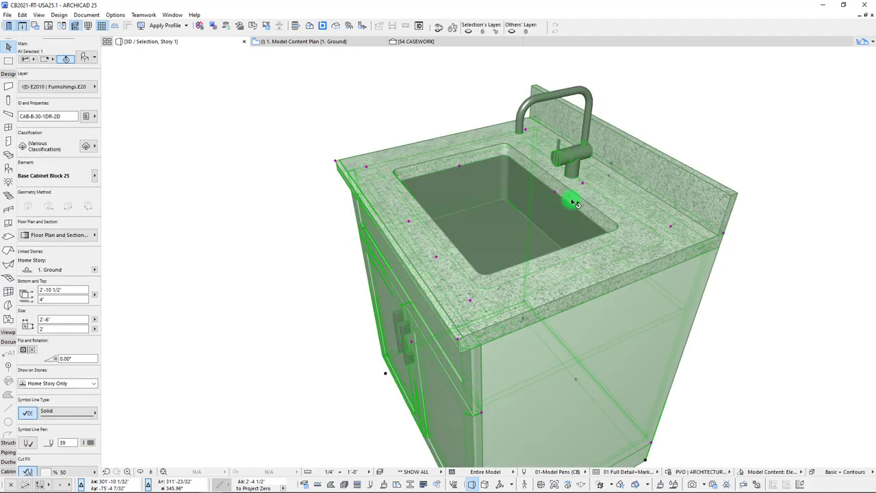
shift+middle_drag(541, 223, 477, 287)
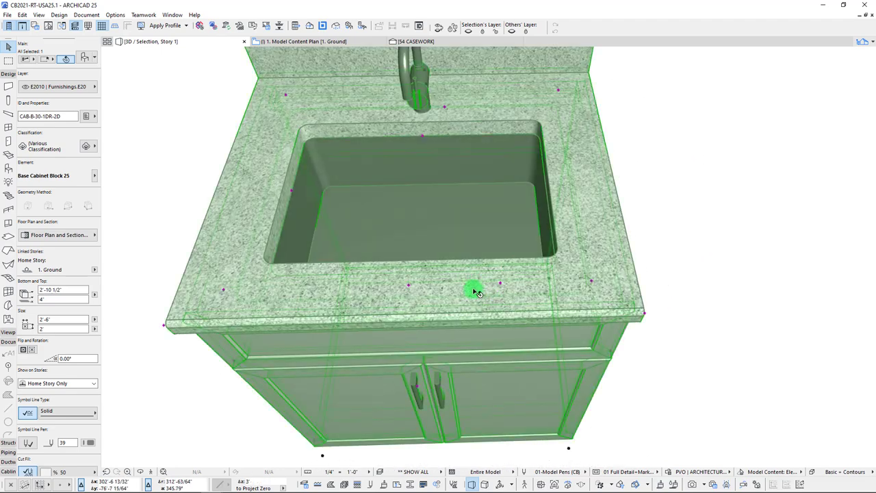
click(501, 284)
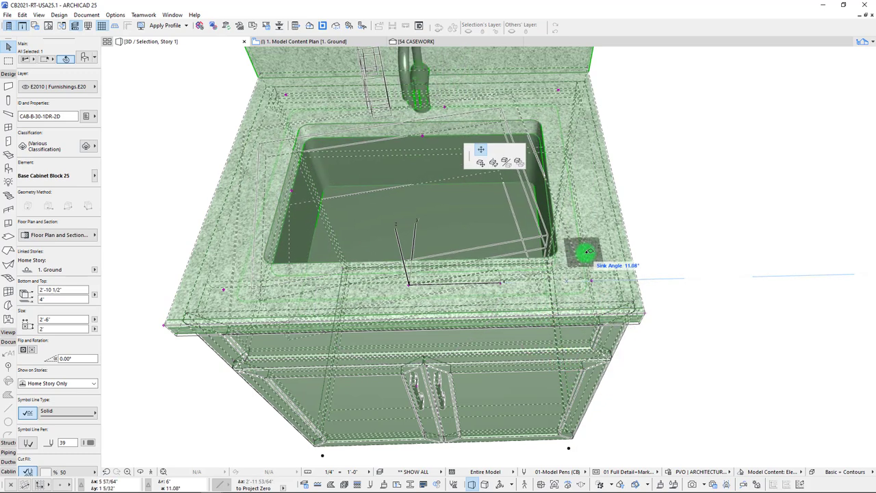
key(Escape)
key(Escape)
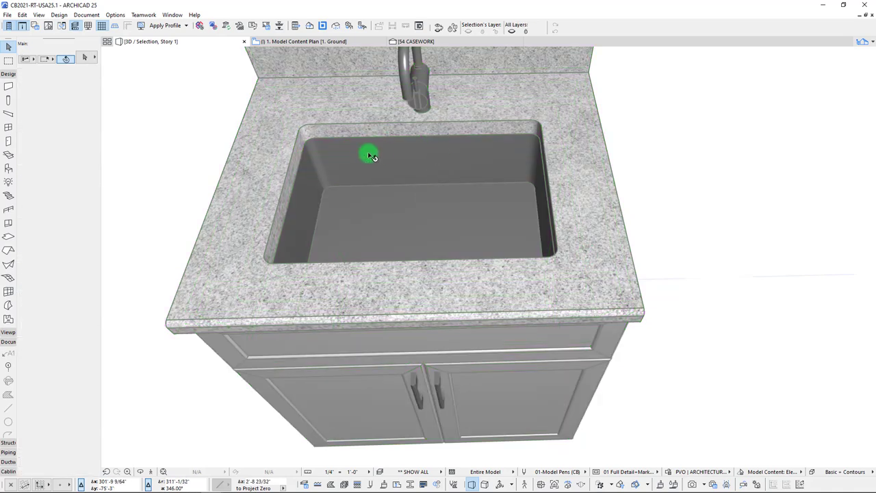
shift+middle_drag(436, 192, 347, 166)
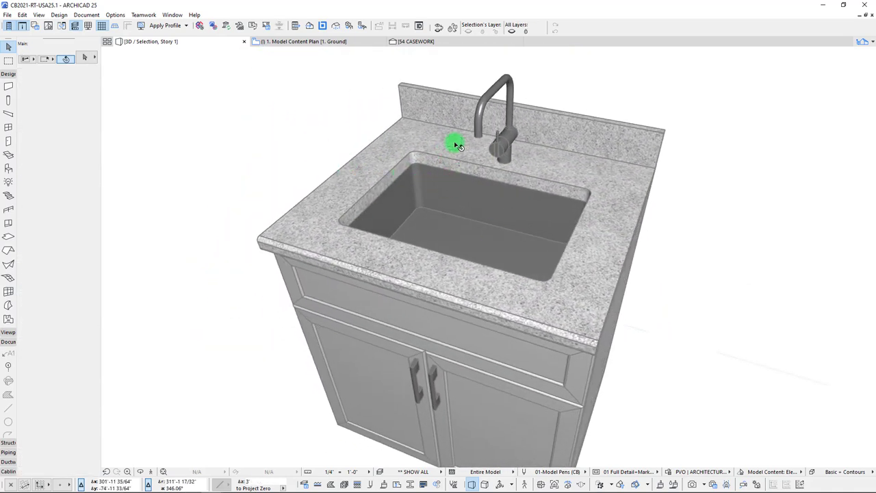
middle_drag(251, 125, 297, 147)
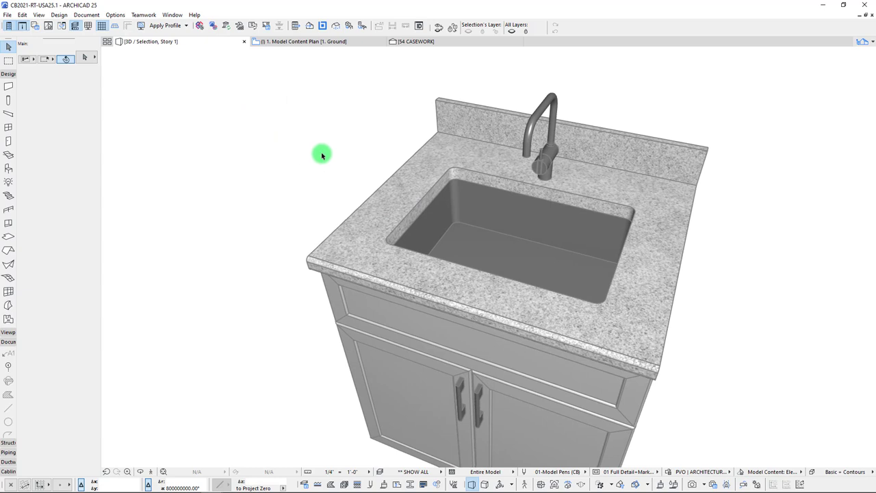
scroll(369, 158, down, 5)
middle_drag(406, 166, 426, 175)
scroll(418, 181, up, 2)
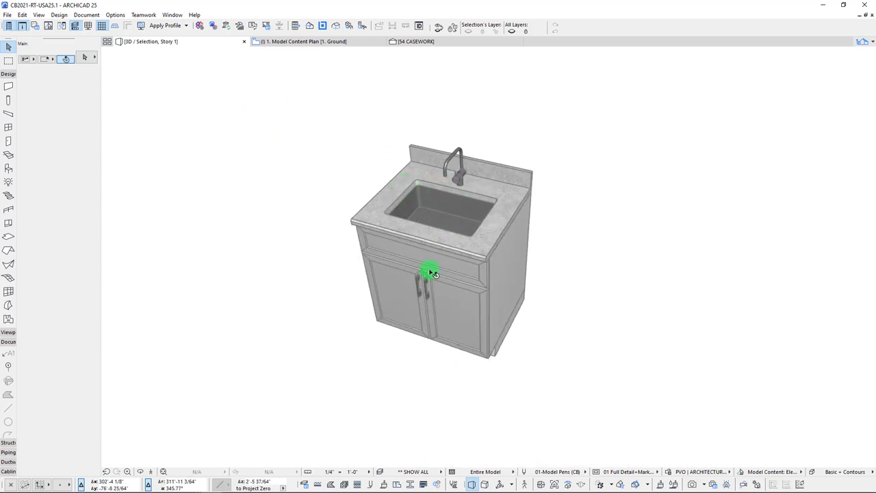
Select the cabinet and try rotating the faucet graphically through its Tap Rotation Angle.
click(419, 216)
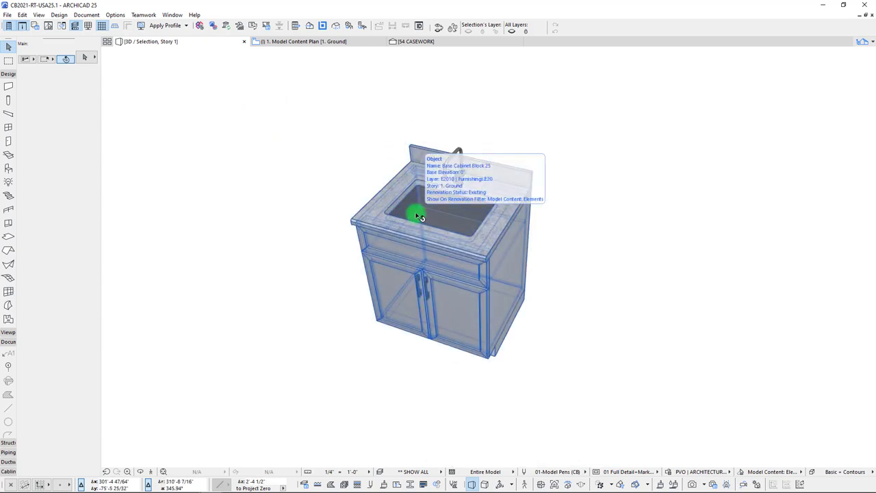
scroll(473, 196, up, 2)
shift+middle_drag(472, 196, 509, 204)
click(481, 209)
scroll(455, 143, up, 3)
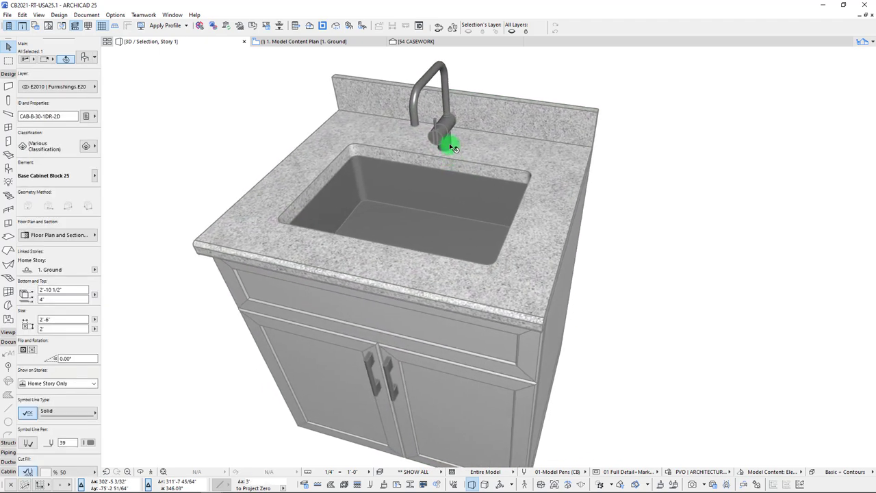
click(463, 153)
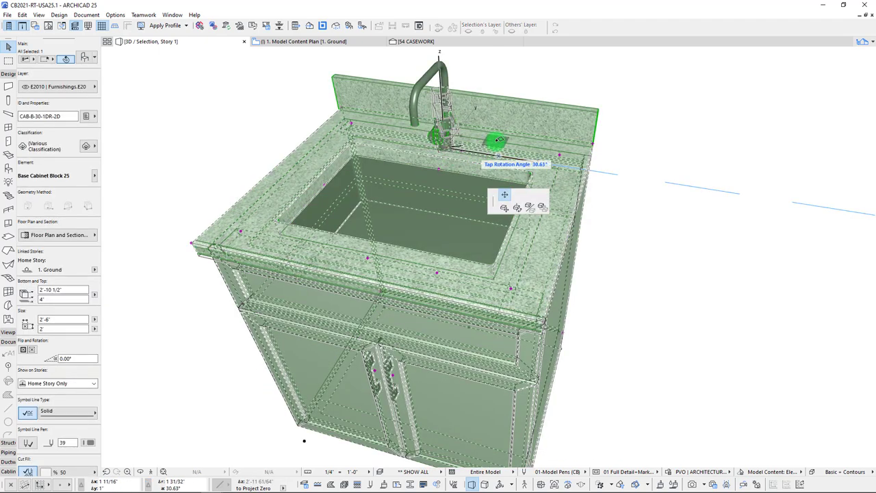
shift+middle_drag(391, 157, 442, 171)
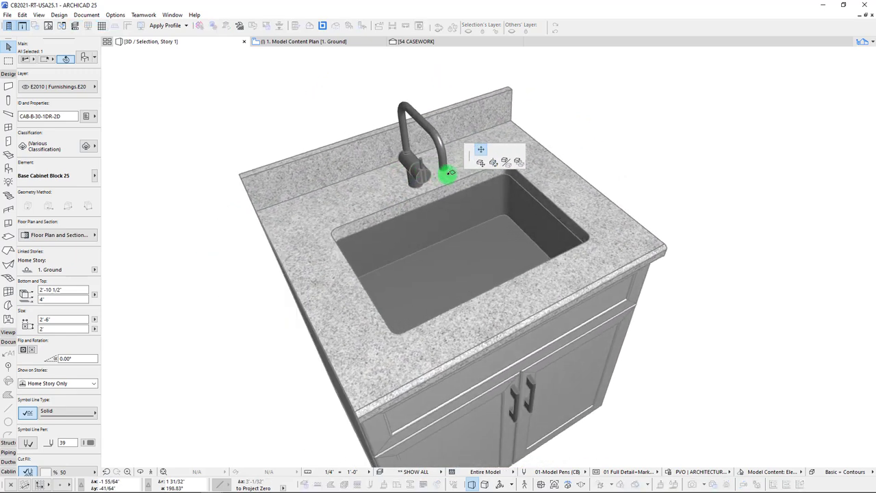
scroll(461, 198, up, 2)
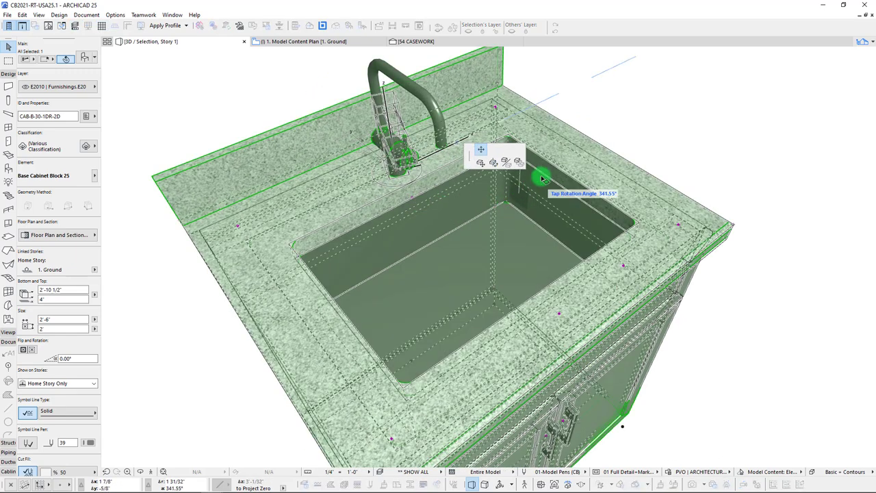
click(512, 98)
shift+middle_drag(511, 97, 472, 228)
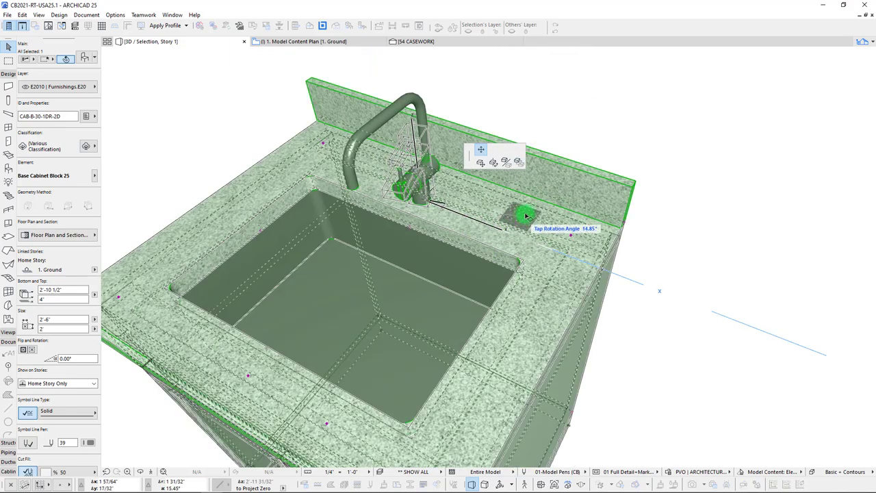
click(526, 210)
click(489, 200)
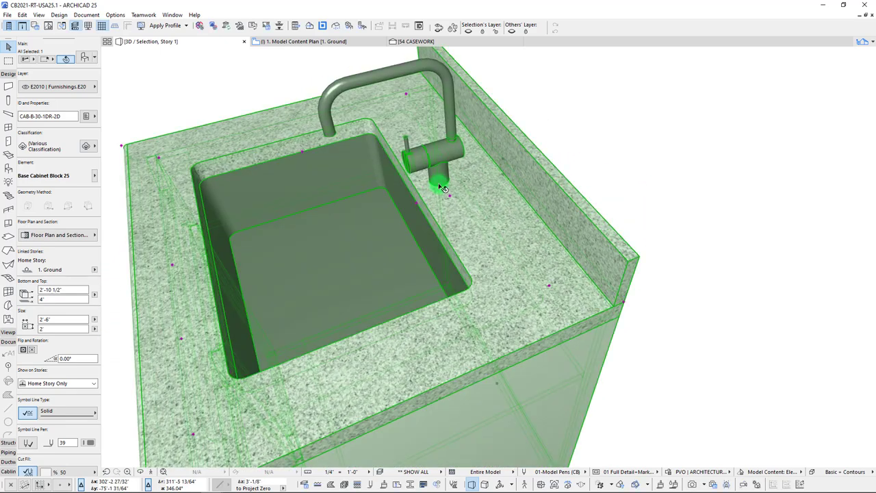
Try moving the faucet graphically through its Tap Position in the 3D view and cancel the move.
click(444, 185)
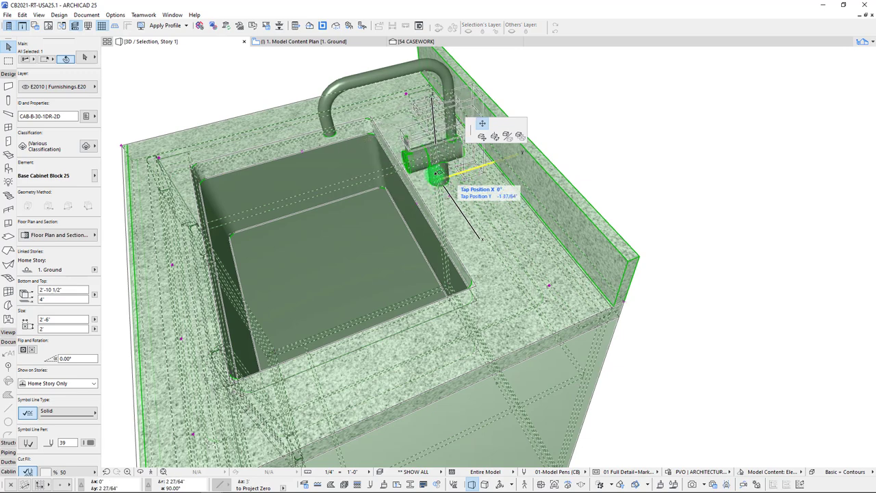
click(423, 176)
key(Escape)
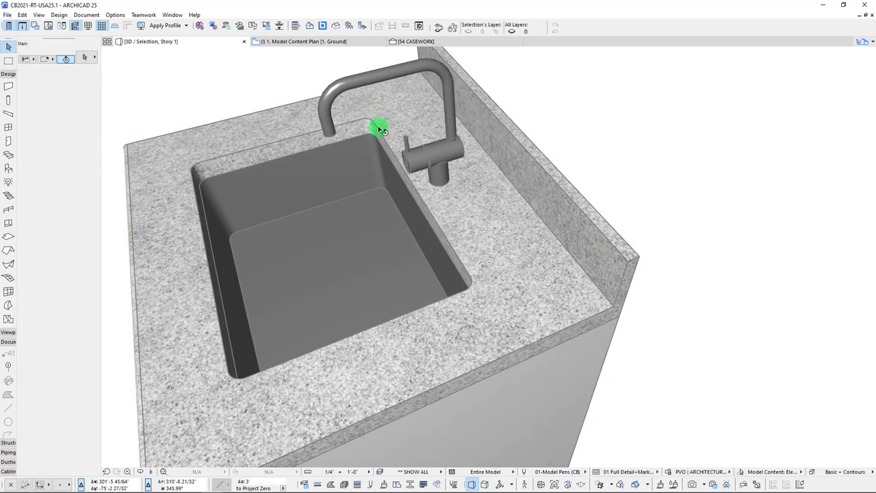
Select the base cabinet in the 3D view and open its object selection settings.
shift+middle_drag(379, 126, 380, 131)
scroll(382, 132, down, 3)
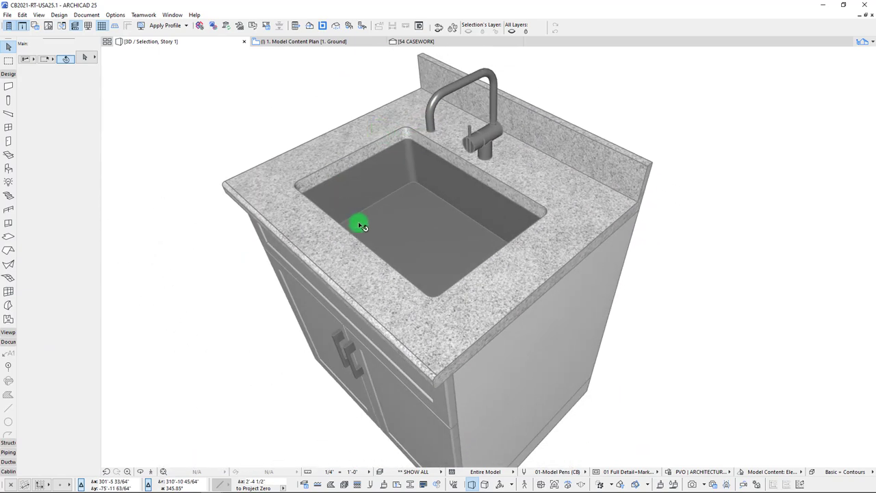
shift+middle_drag(315, 227, 514, 221)
click(515, 221)
scroll(227, 124, up, 2)
right_click(228, 124)
click(231, 129)
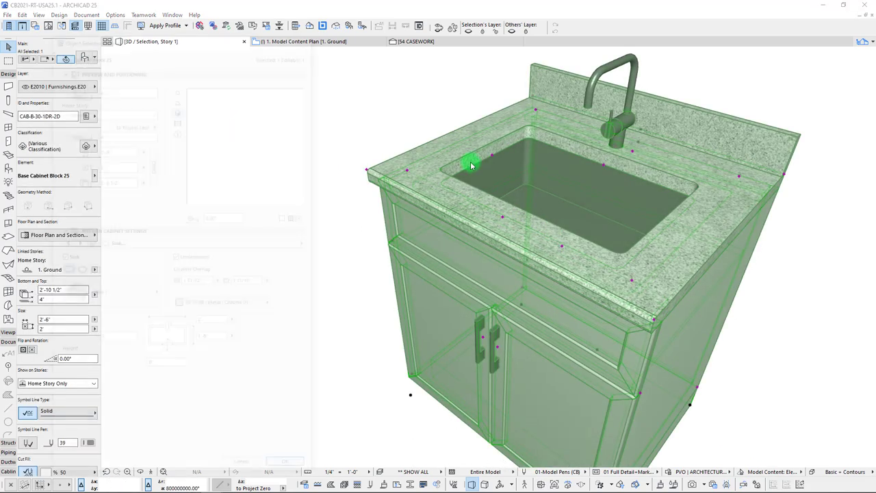
Open the cabinet's Tap settings and examine the tap's position fields.
click(212, 245)
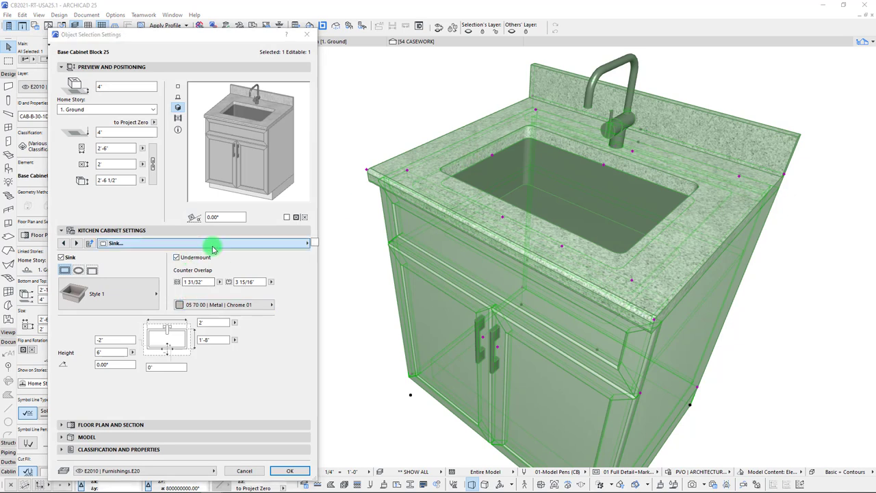
click(349, 323)
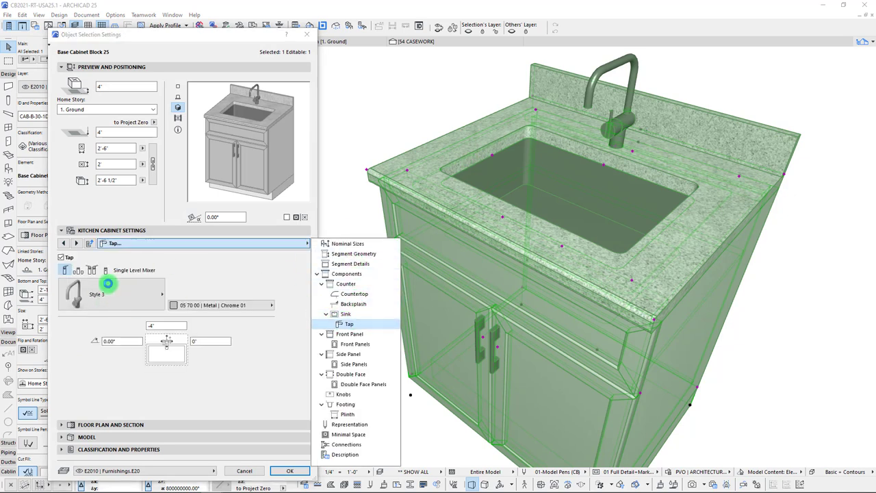
click(168, 326)
click(168, 327)
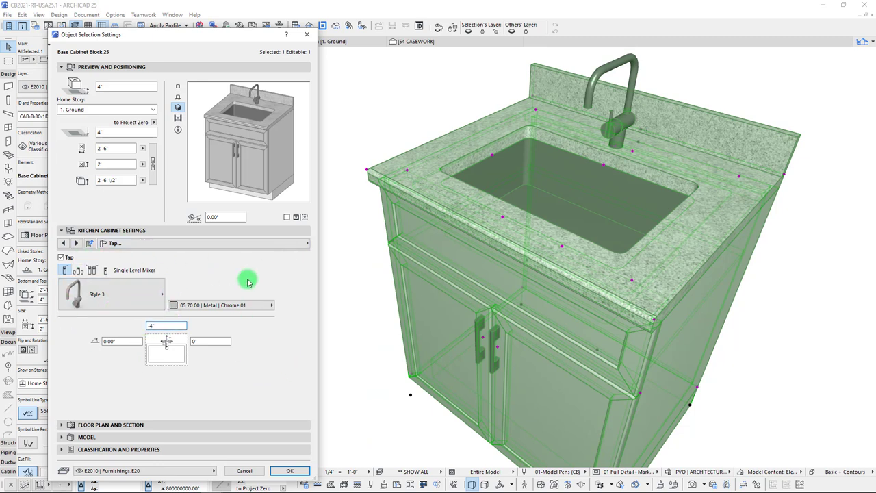
click(156, 245)
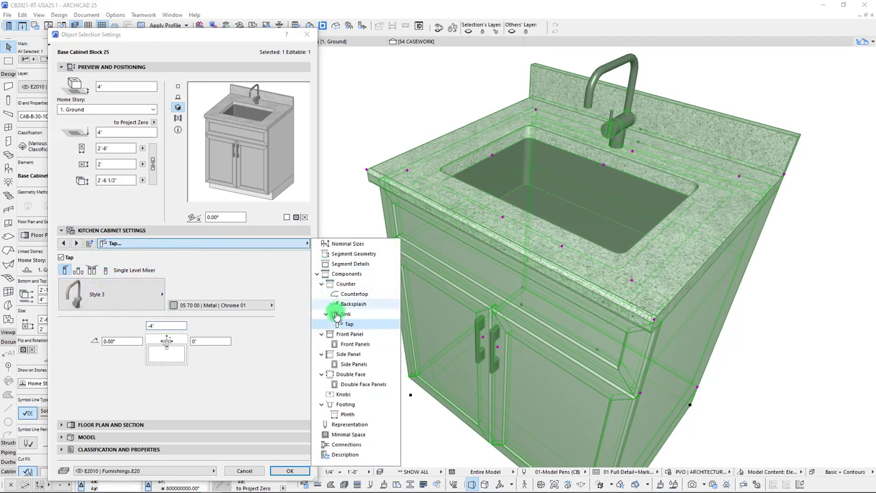
click(339, 317)
Browse the available tap styles for the Single Level Mixer, both Two Handle Mixer types and the Sensor Faucet.
click(124, 295)
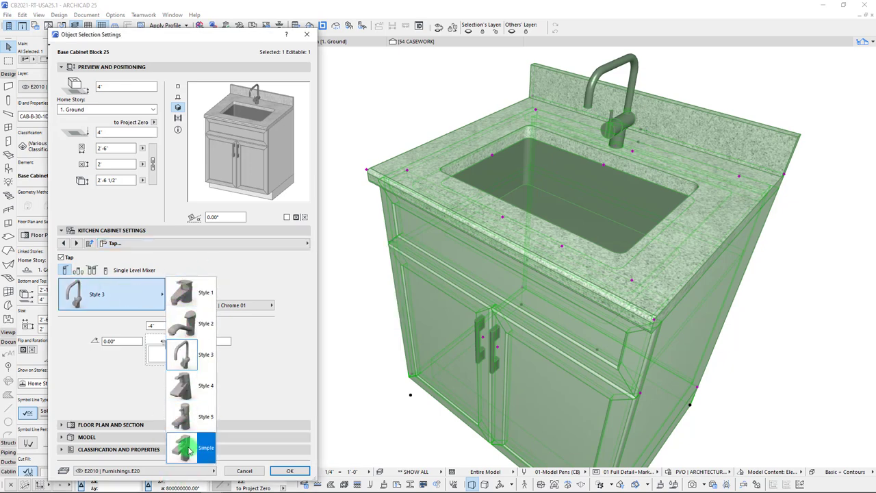
click(78, 287)
click(78, 269)
click(123, 294)
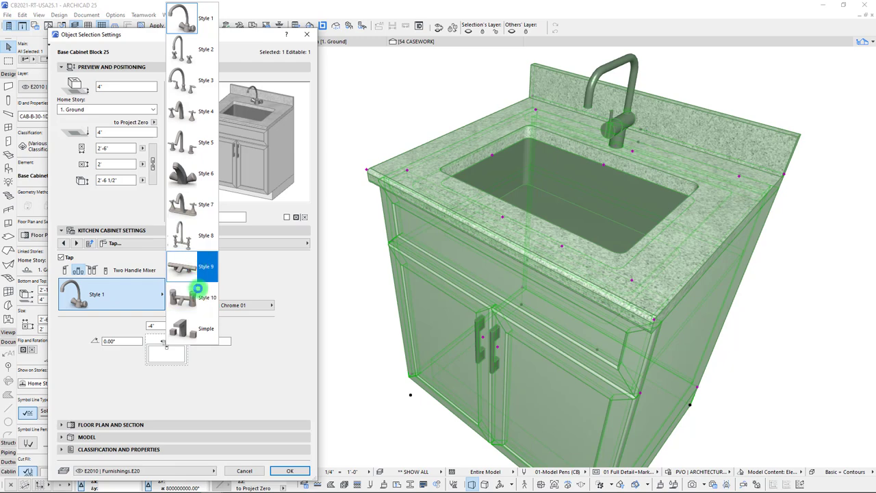
click(92, 270)
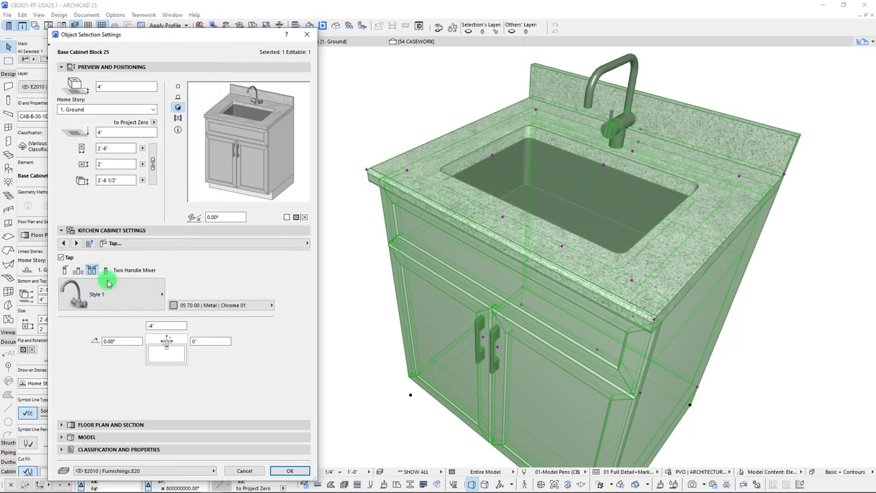
click(138, 299)
click(81, 349)
click(105, 270)
click(143, 296)
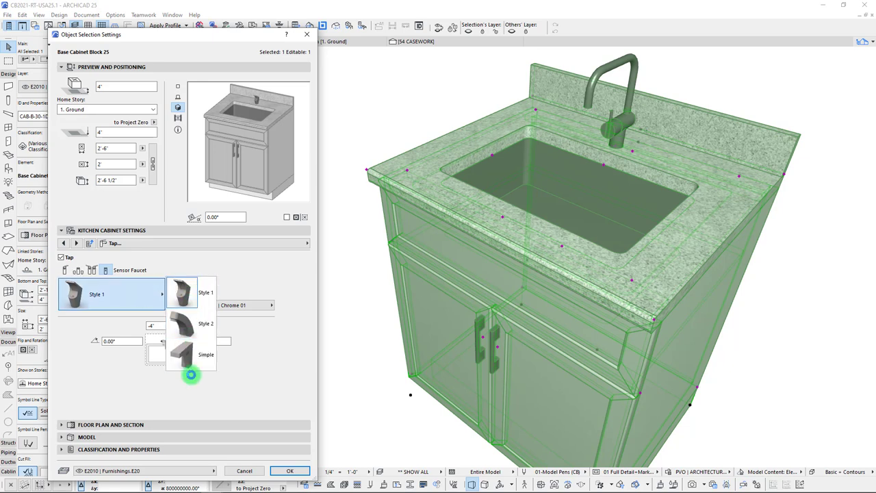
click(72, 331)
Set the tap type to Single Level Mixer with Style 3.
click(65, 269)
click(81, 273)
click(127, 290)
click(183, 353)
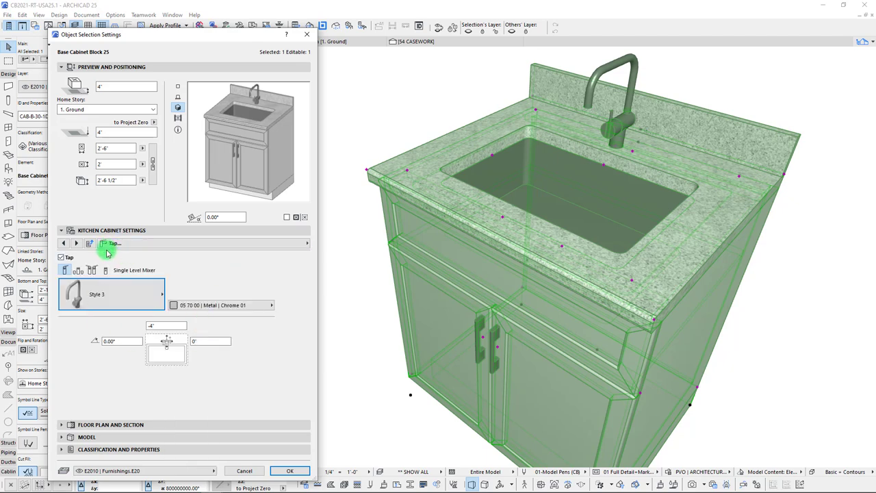
Switch to the cabinet's Components settings and turn off the Counter component.
click(136, 247)
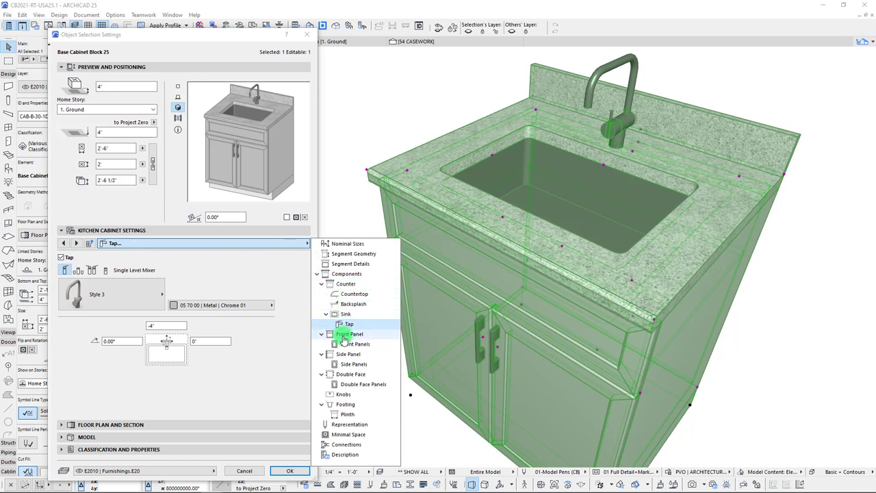
click(276, 273)
click(234, 247)
click(337, 274)
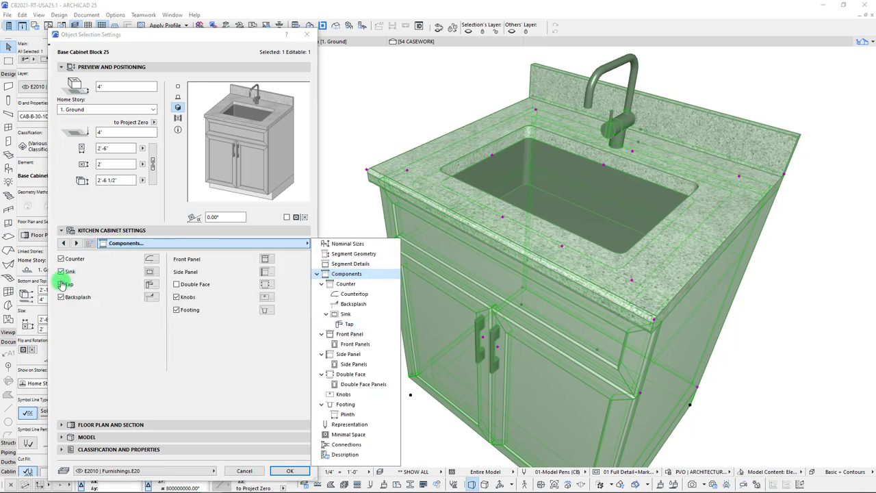
click(62, 285)
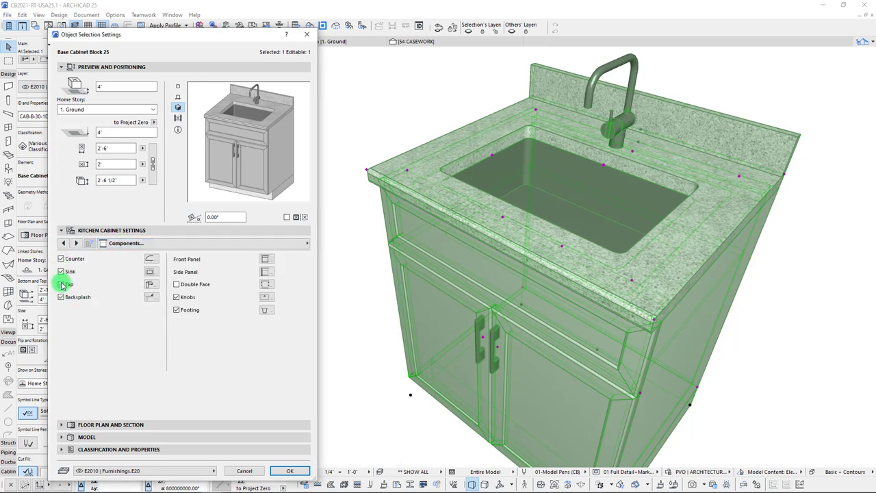
click(62, 261)
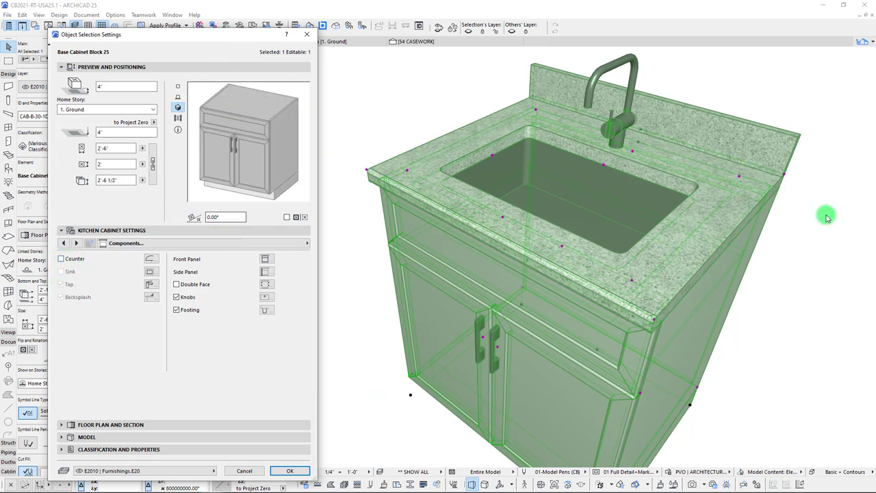
Open the Front Panel settings and examine the Door Panel Thickness value.
click(189, 247)
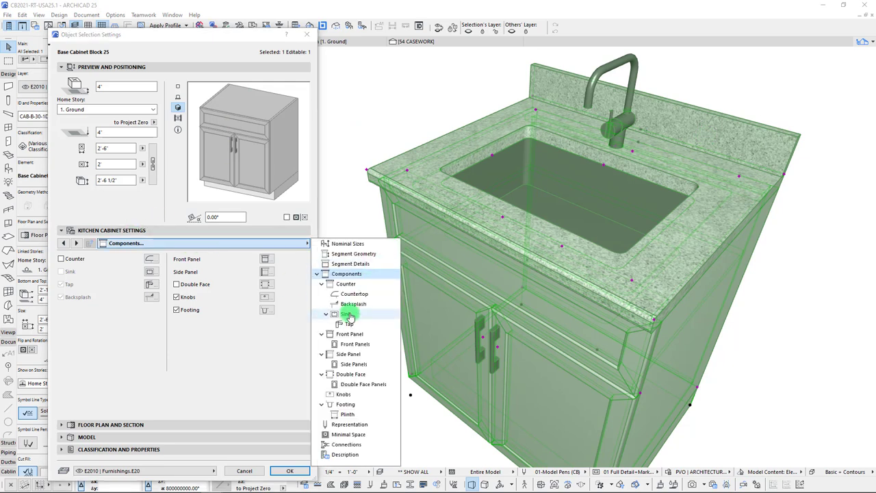
click(350, 334)
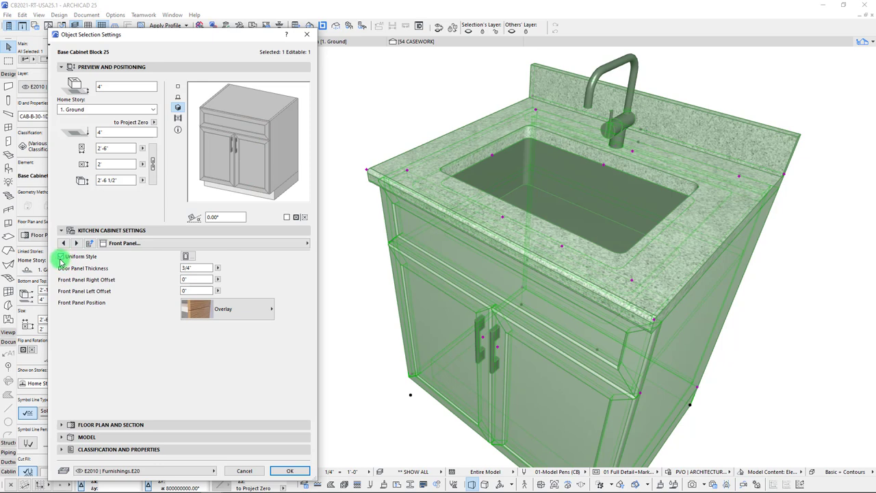
double_click(192, 269)
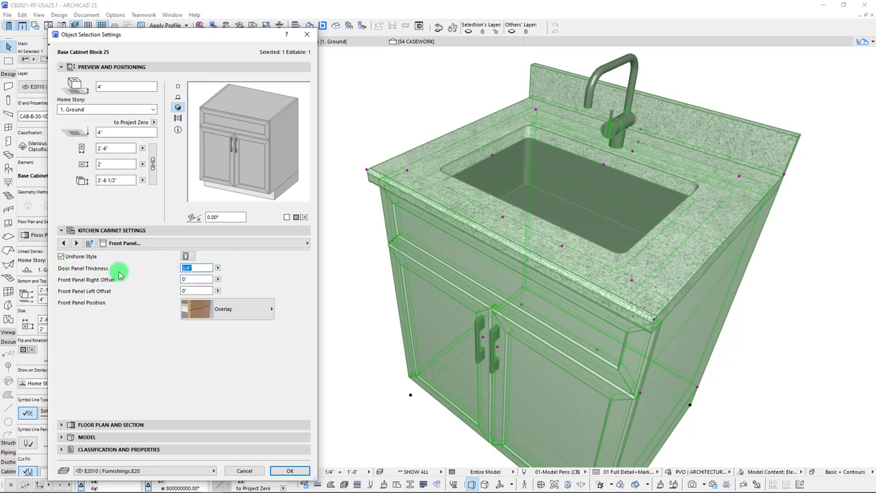
Try Front Panel Right Offset values of 2" and -2", and reset the offset to 0".
double_click(192, 279)
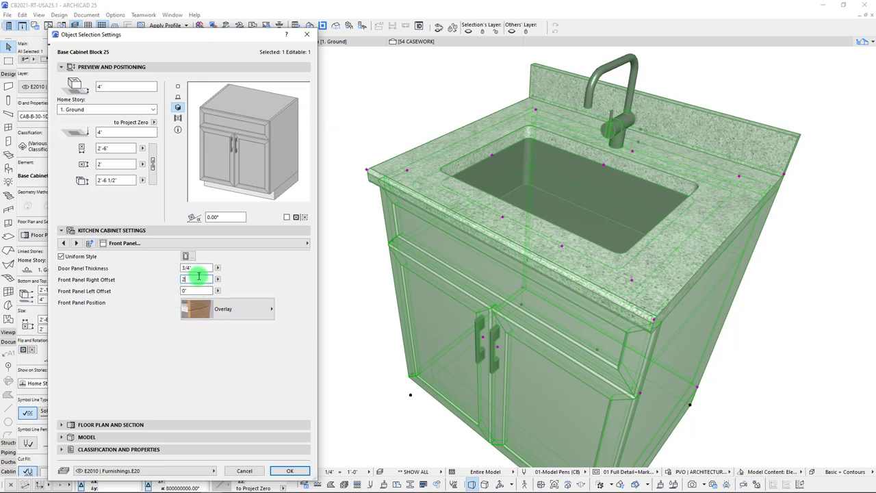
text(2")
key(Return)
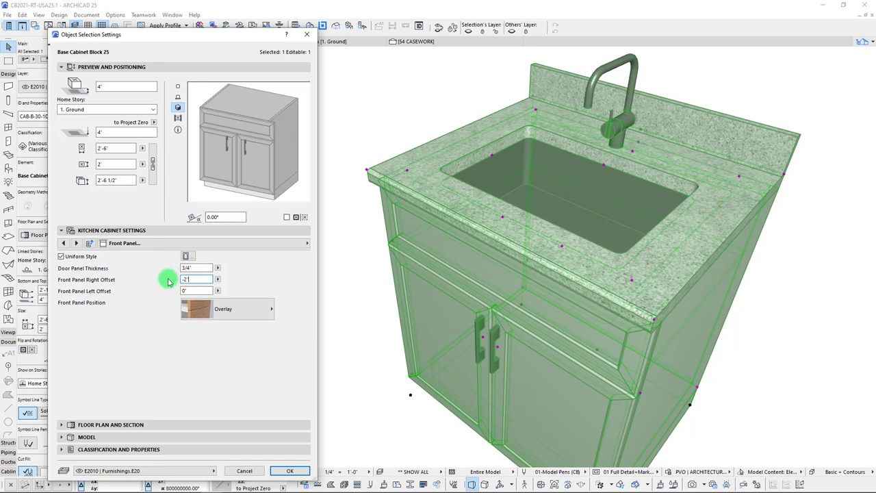
key(Return)
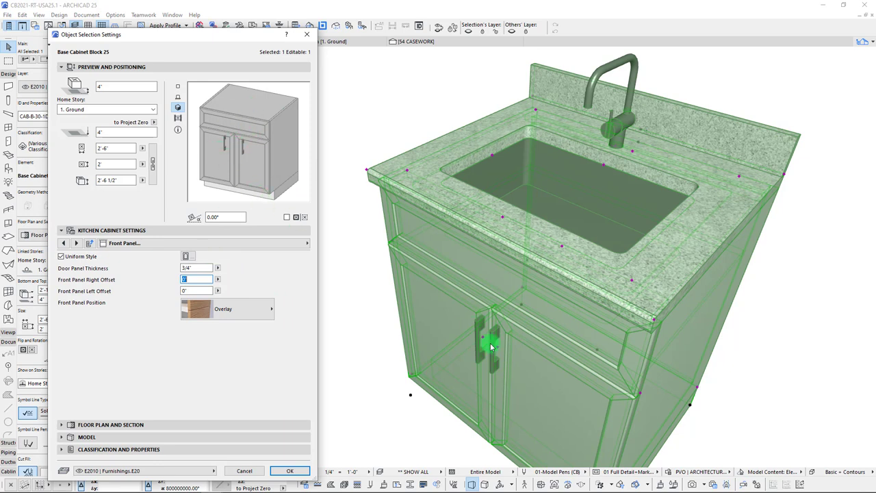
click(191, 276)
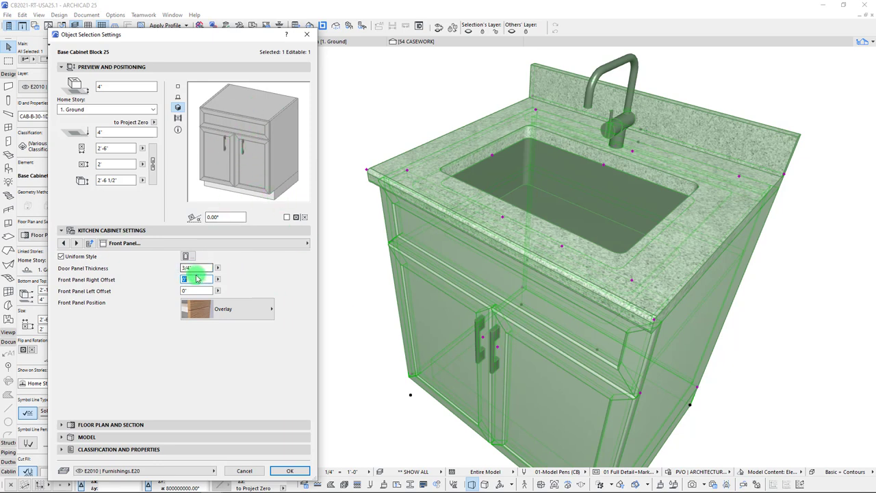
Try the Inset option for the Front Panel Position and return it to Overlay.
click(225, 309)
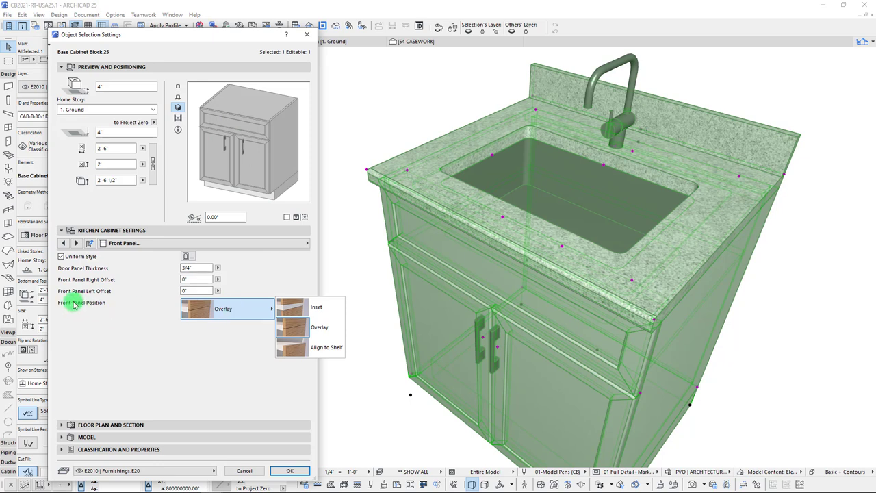
click(296, 310)
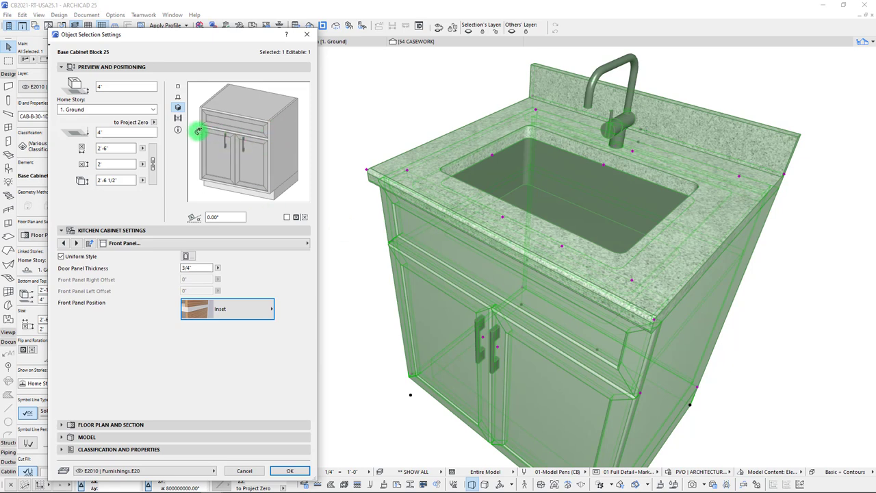
click(241, 308)
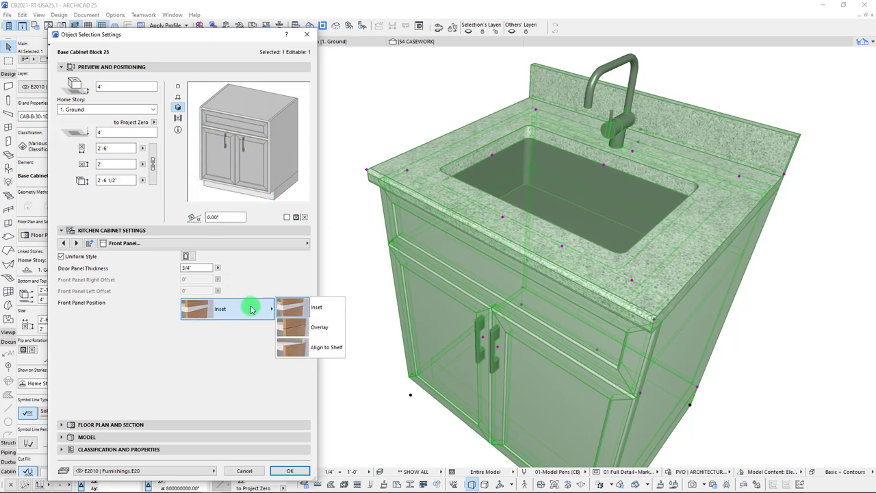
click(301, 327)
click(270, 306)
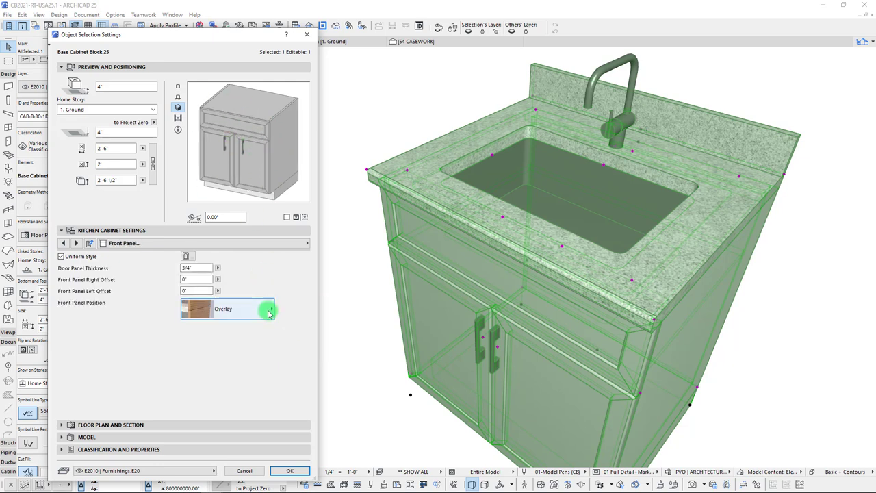
click(186, 314)
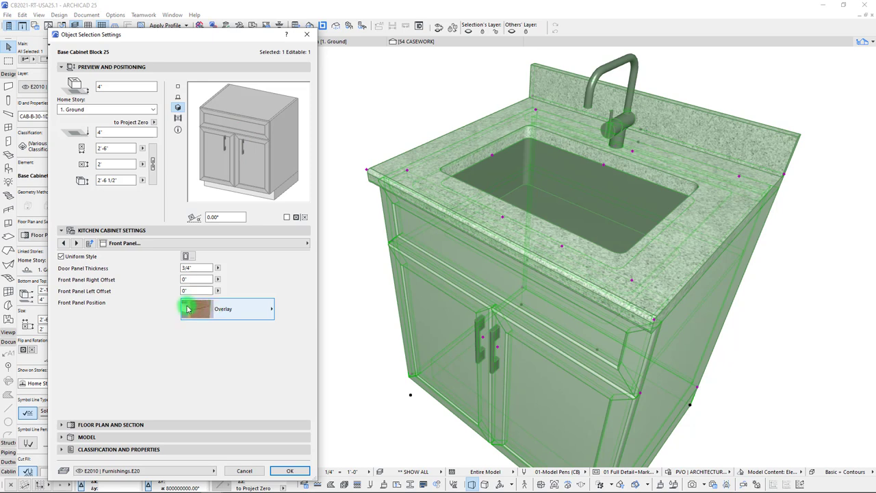
Try the Align to Shelf option for the Front Panel Position and restore Overlay.
click(258, 313)
click(304, 346)
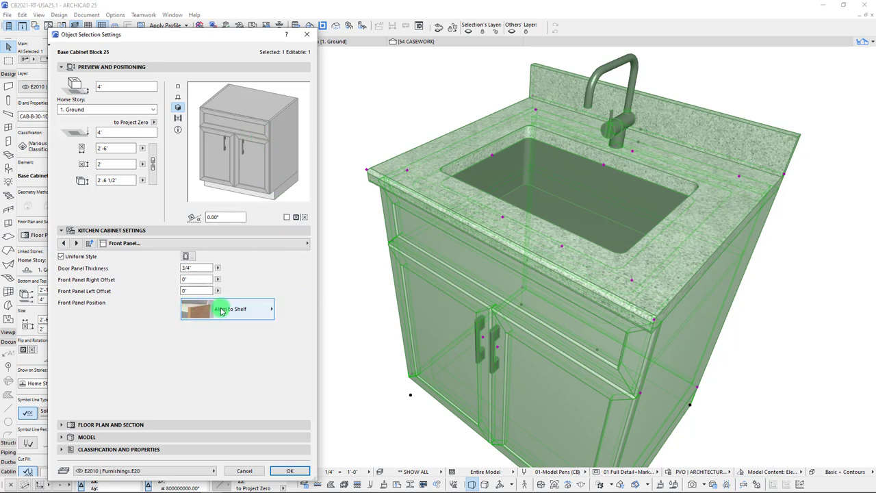
click(185, 309)
click(293, 323)
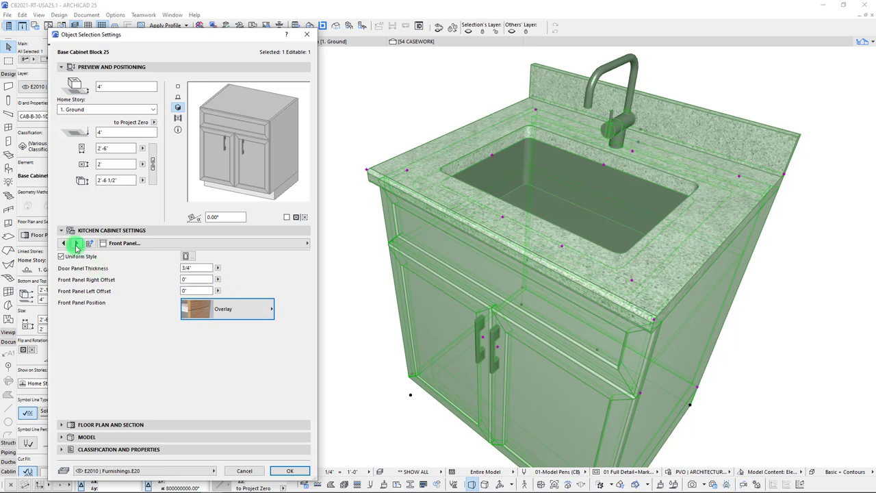
Open the Front Panels settings and try the Solid, Vertical Frames and Horizontal Frames panel styles.
click(226, 243)
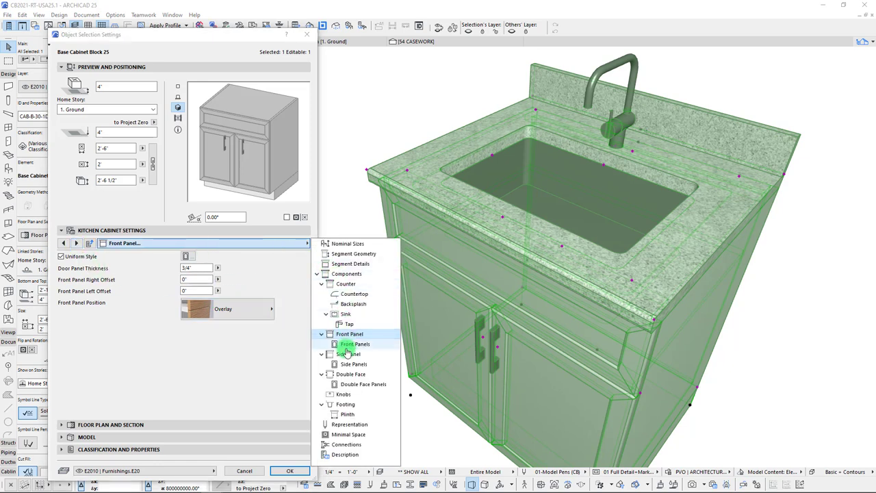
click(347, 345)
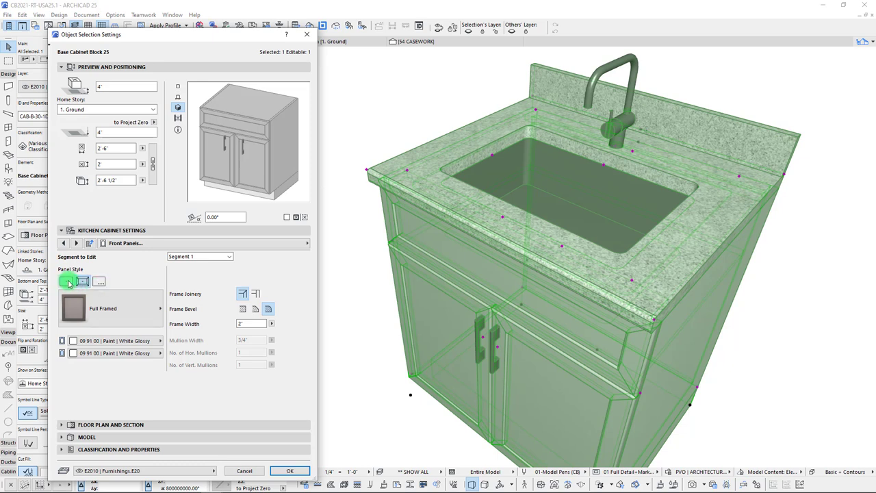
click(68, 290)
click(117, 307)
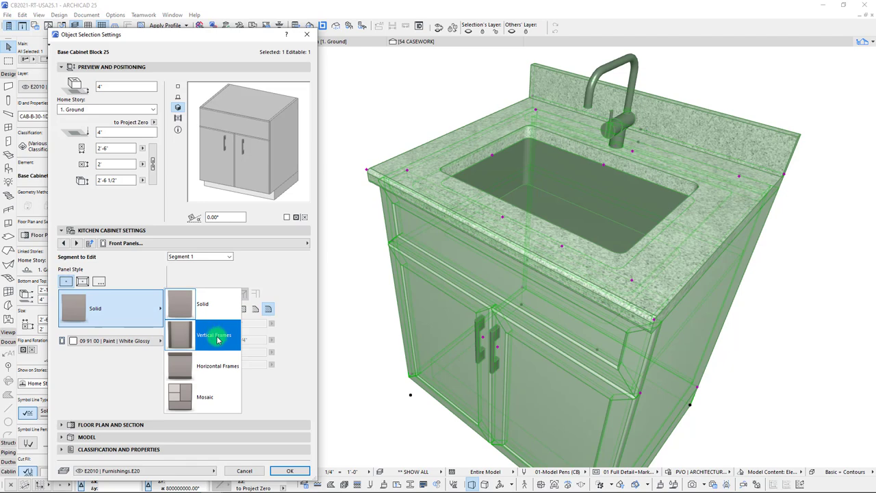
click(217, 338)
click(128, 308)
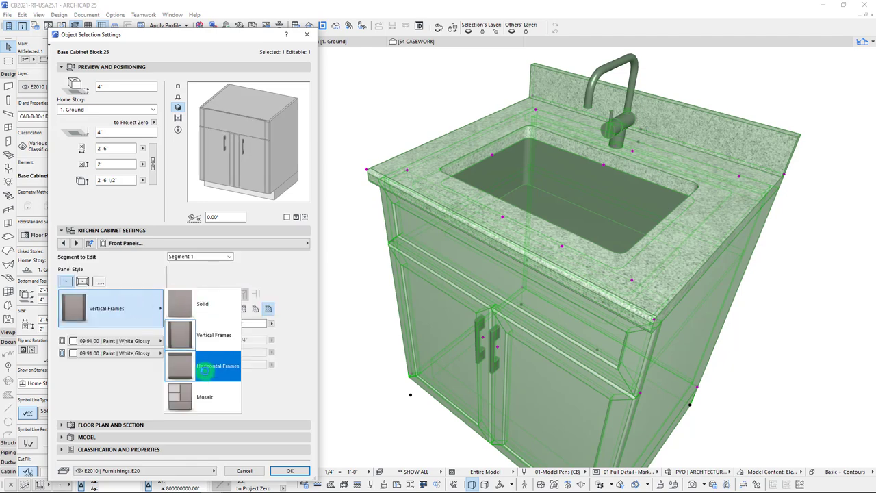
click(204, 370)
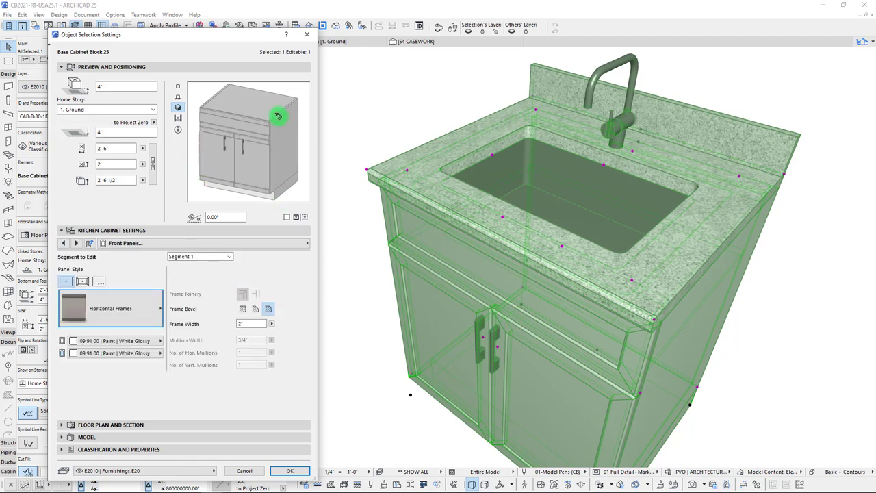
Apply the Mosaic panel style and set its third surface to 09 91 00 | Paint | White Glossy.
click(137, 317)
click(207, 402)
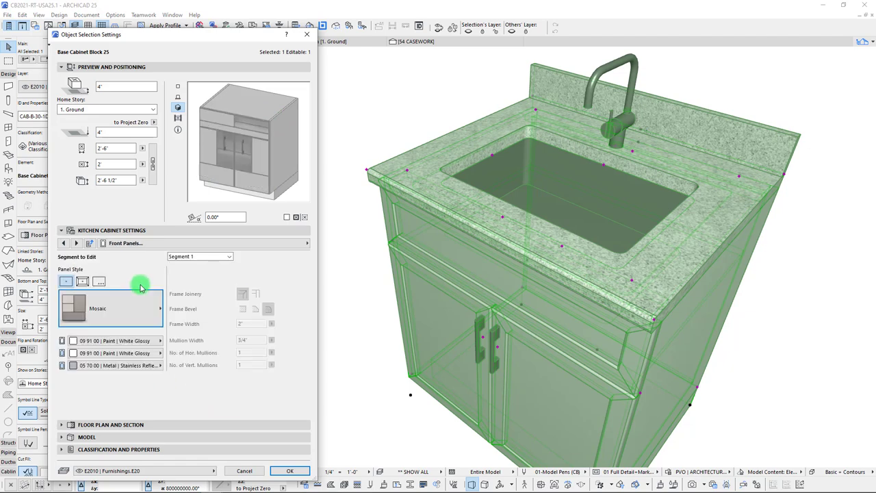
click(130, 365)
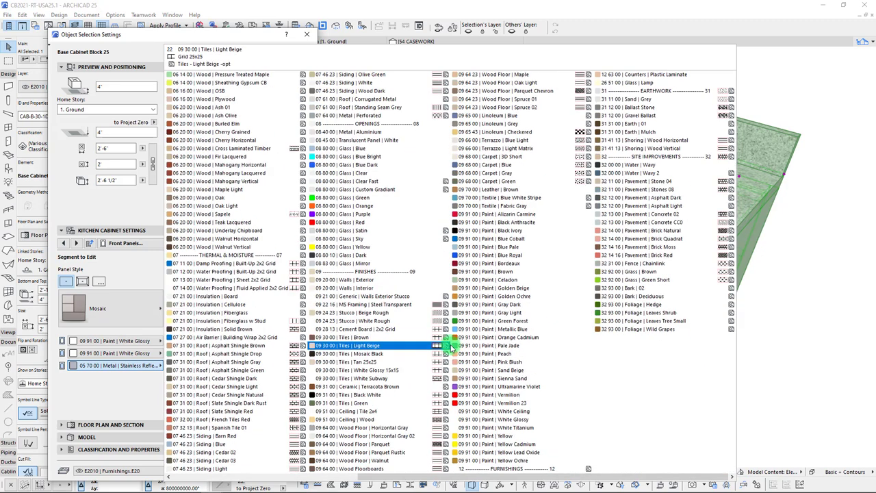
click(483, 419)
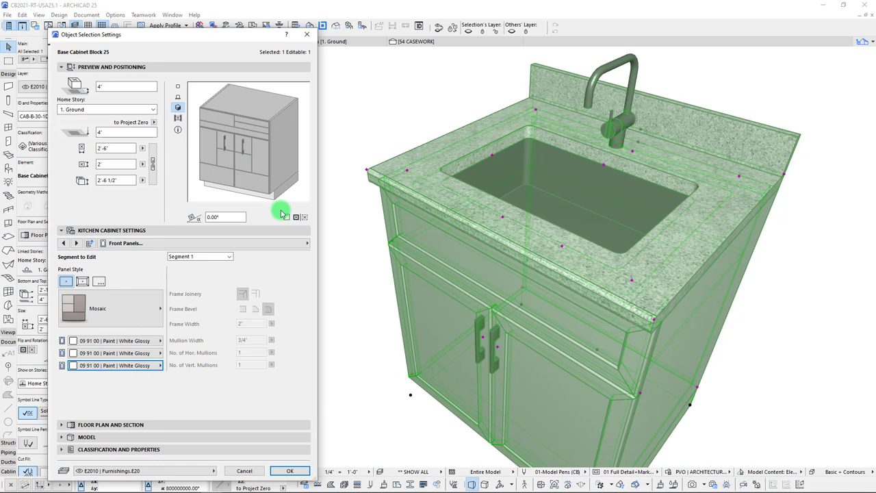
Return the unframed panel style to Solid and switch the front panels to the Full Framed style.
click(162, 315)
click(195, 304)
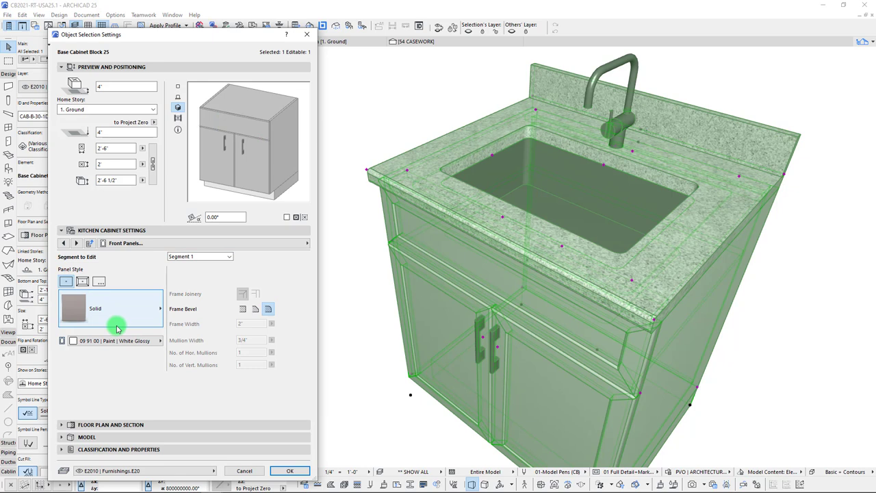
click(83, 283)
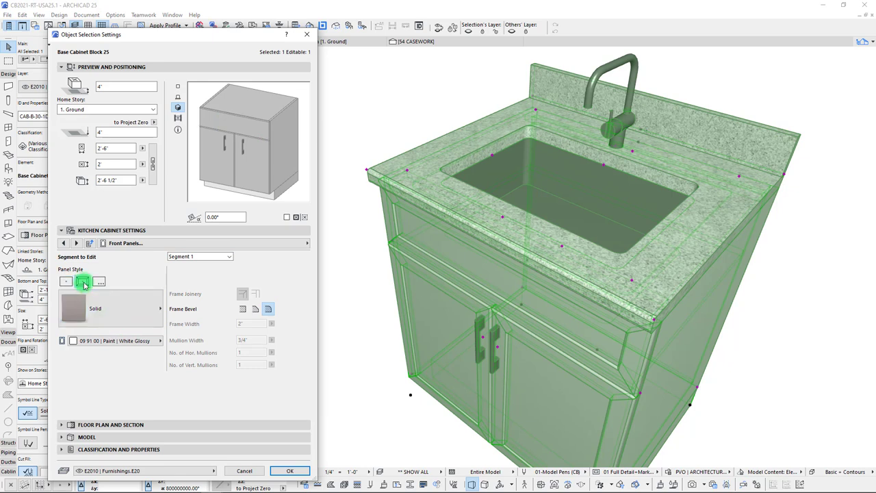
click(122, 310)
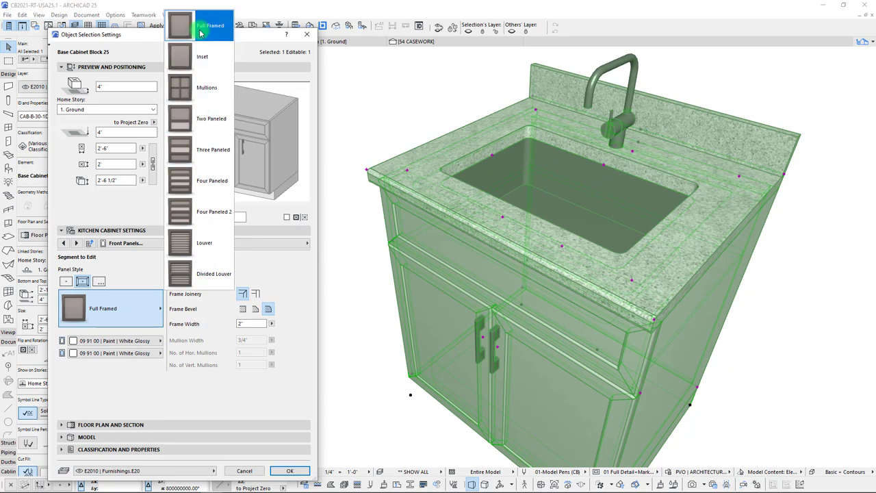
click(134, 264)
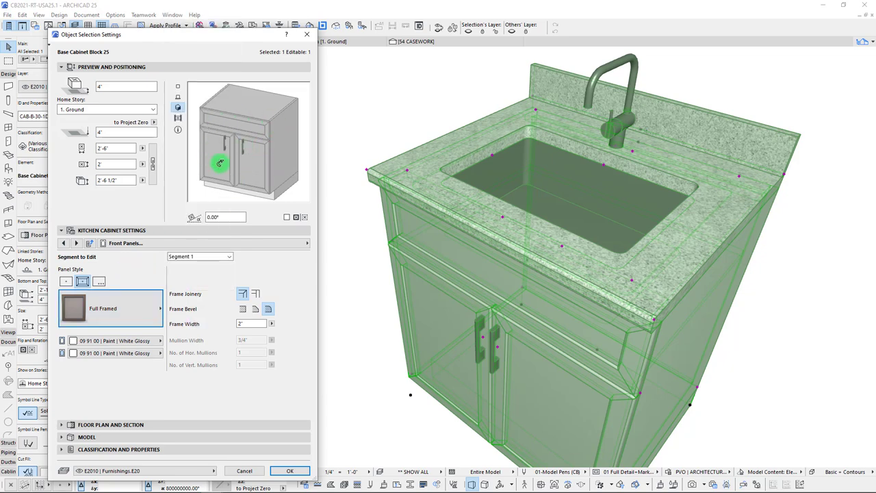
Compare the mitered and butt Frame Joinery options and keep the butt joint for the front panels.
click(256, 294)
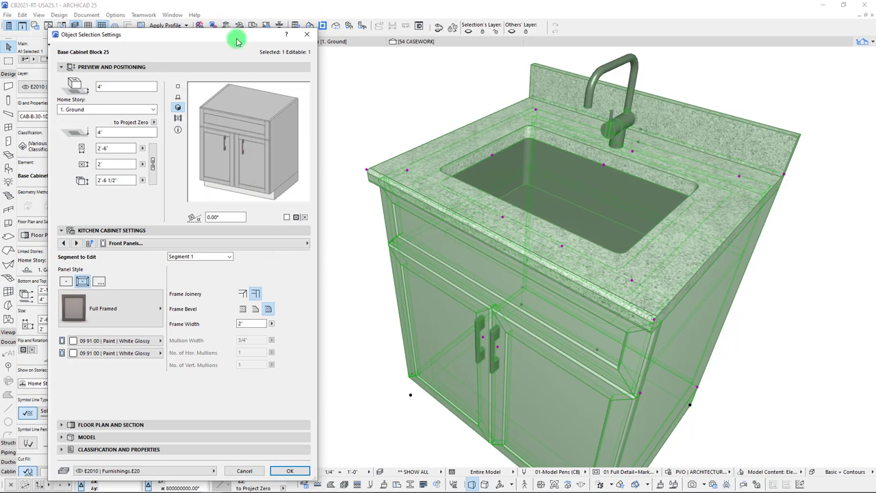
drag(235, 36, 254, 26)
click(261, 289)
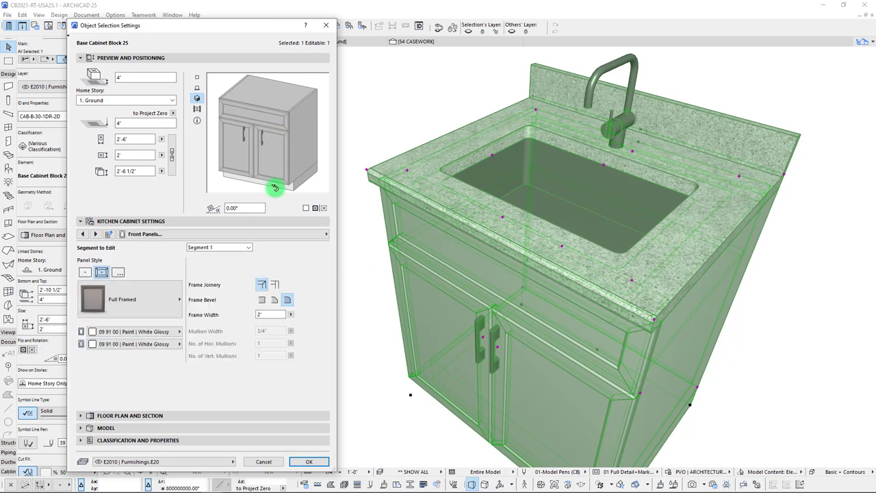
click(274, 285)
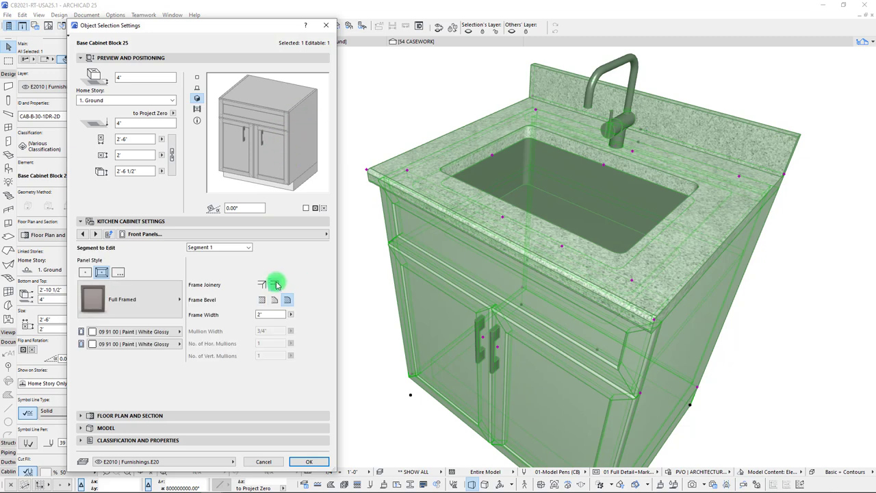
Try the square and chamfered Frame Bevel options and restore the rounded bevel.
click(263, 301)
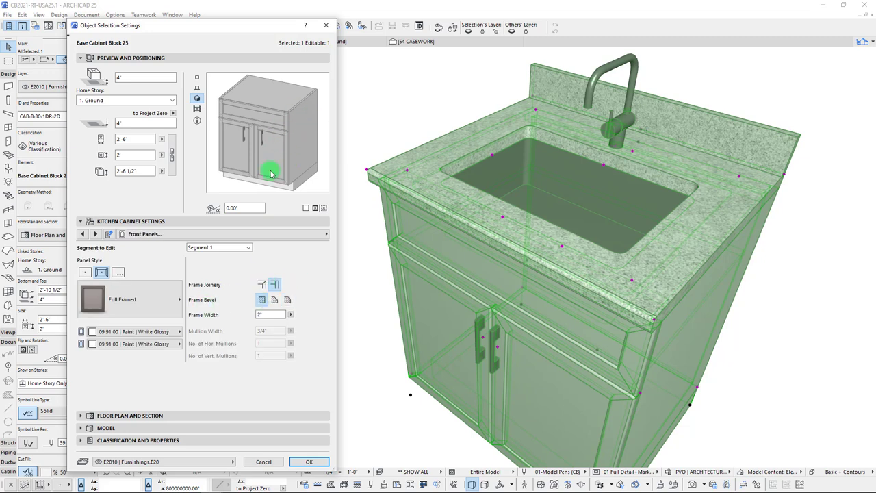
click(275, 301)
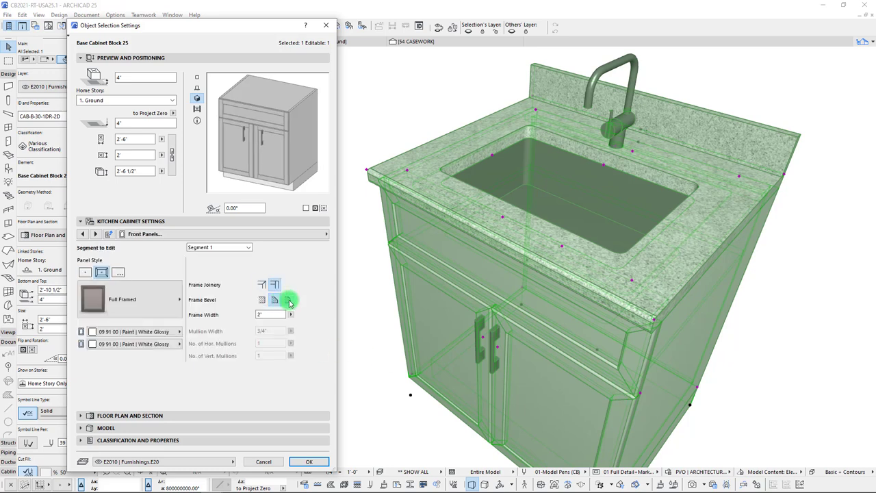
click(288, 301)
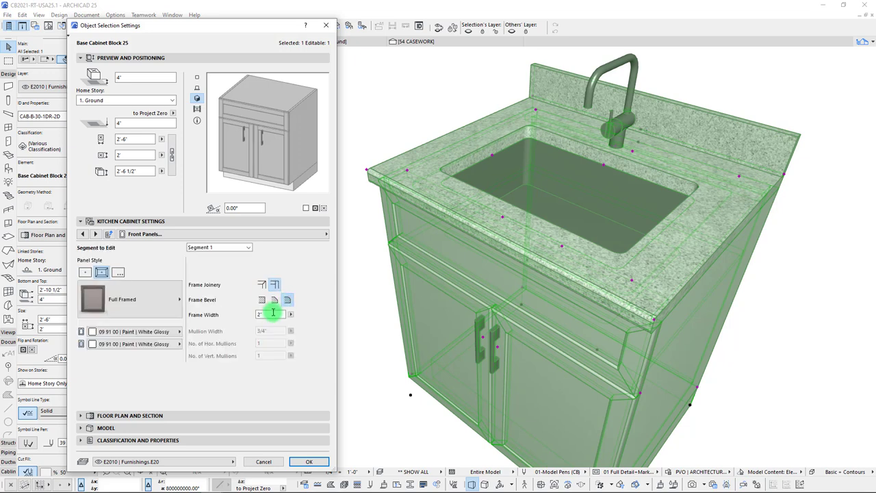
Try Frame Width values of 3" and 1 1/2", and reset the width to 2".
click(270, 316)
text(2")
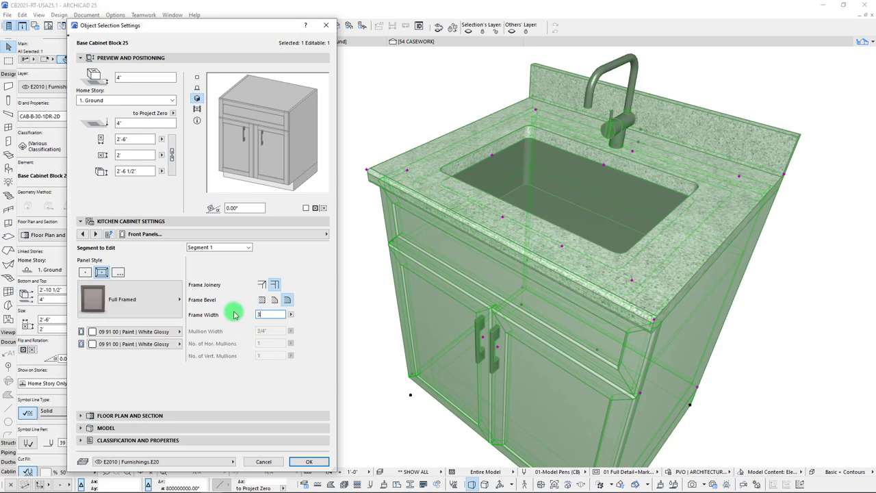
key(Tab)
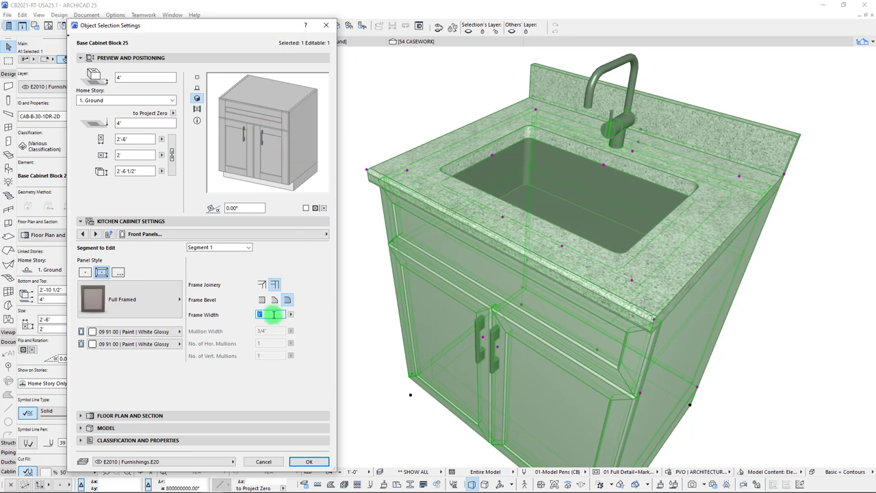
text(1.5")
key(Return)
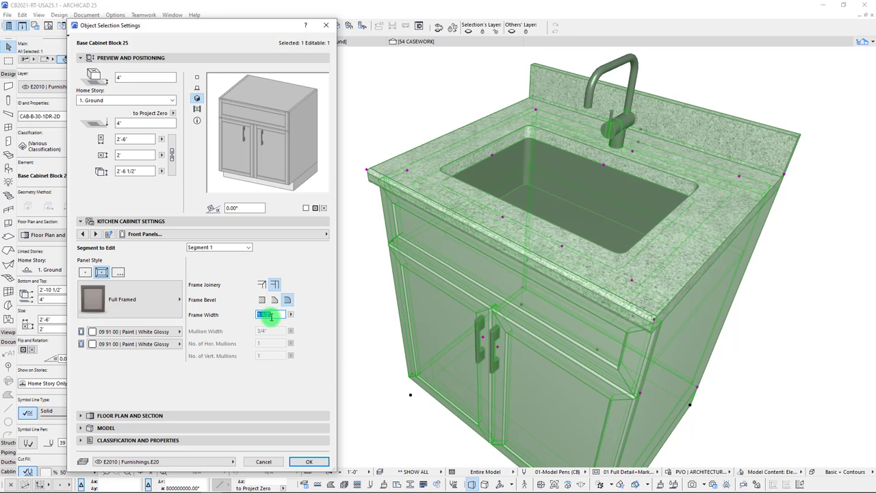
text(2)
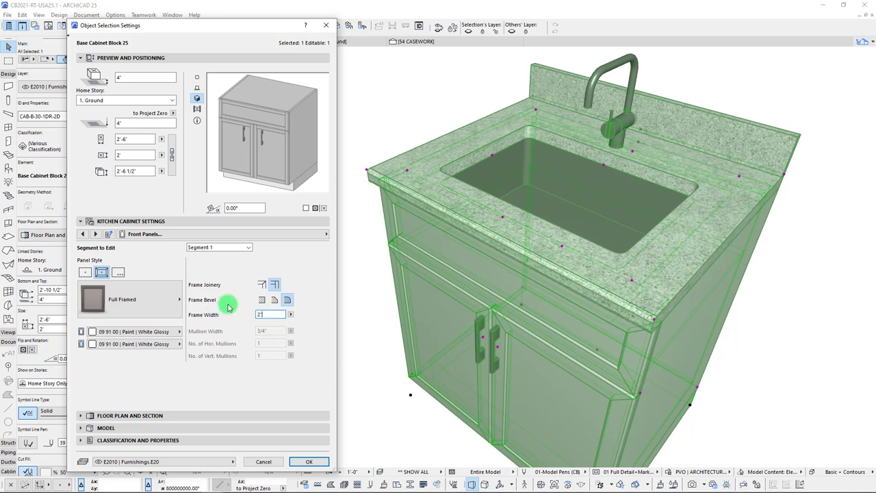
text(")
key(Return)
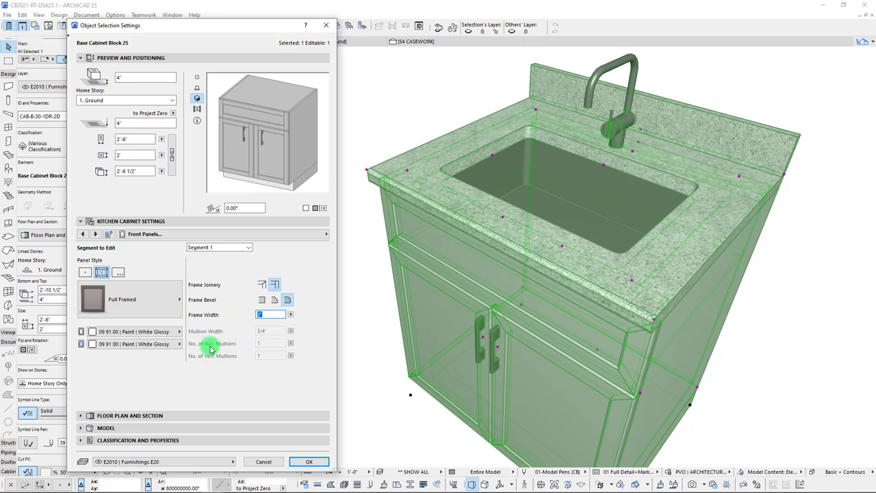
Try the Inset panel style and switch the front panels to the Mullions style.
click(152, 301)
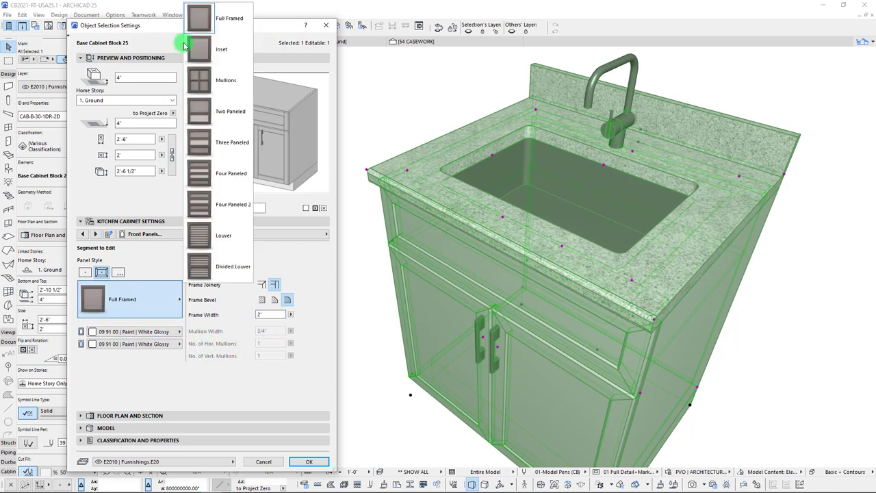
click(193, 20)
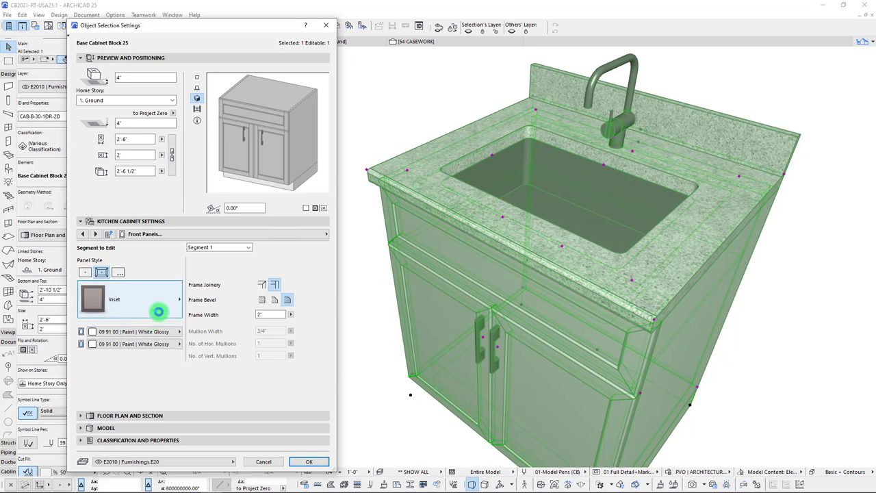
click(152, 291)
click(193, 88)
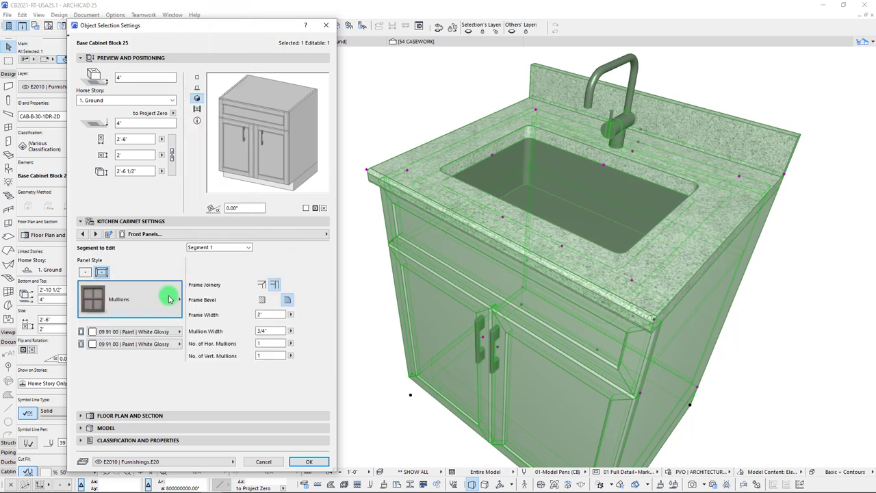
Try the 08 80 00 | Glass | Clear surface on the mullioned panels and restore 09 91 00 | Paint | White Glossy.
drag(274, 340, 254, 350)
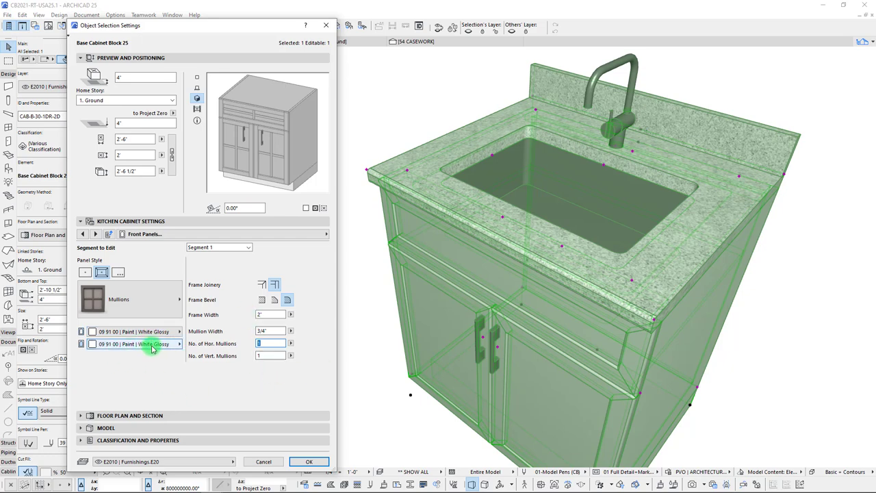
click(152, 345)
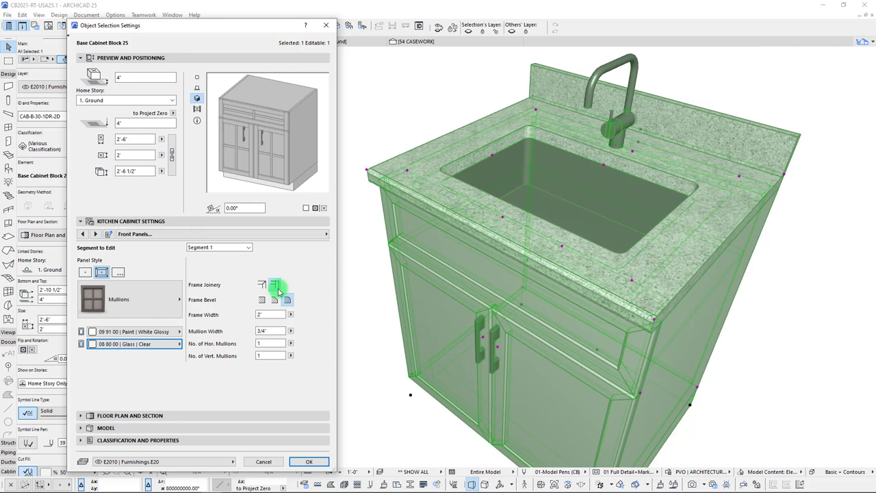
click(504, 173)
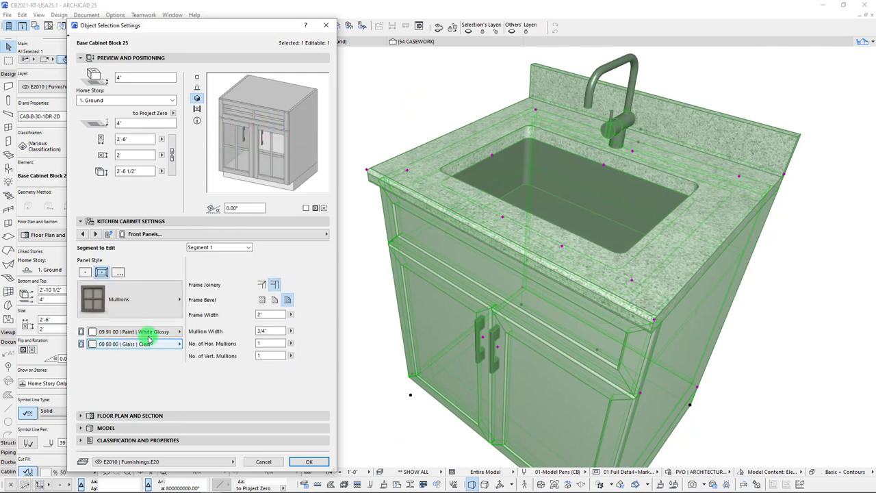
click(166, 345)
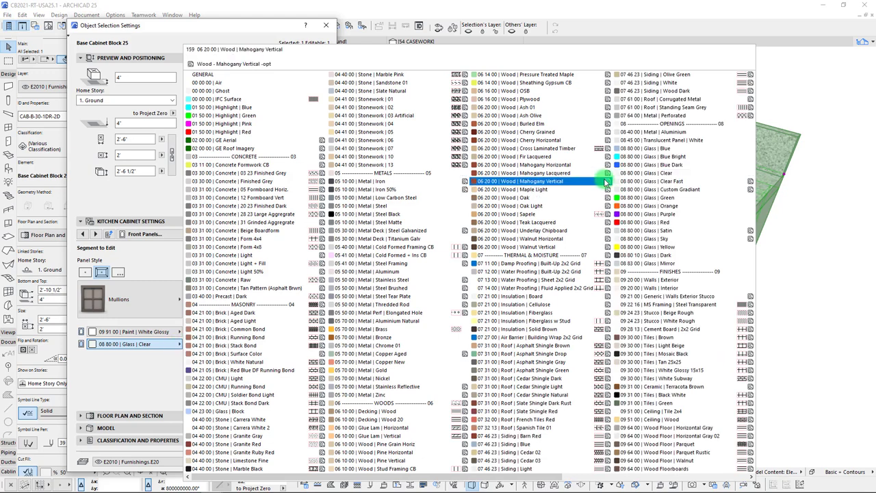
scroll(630, 301, down, 2)
click(501, 419)
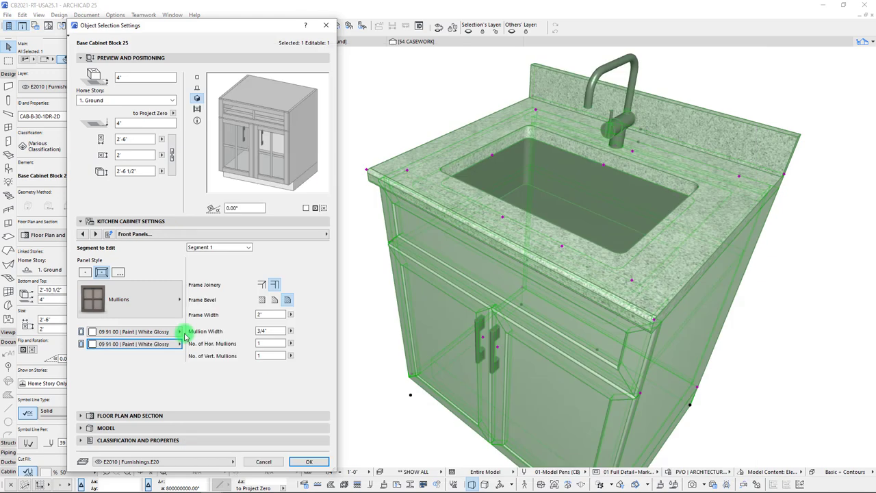
Try the Two Paneled style and switch the front panels to Three Paneled.
click(158, 305)
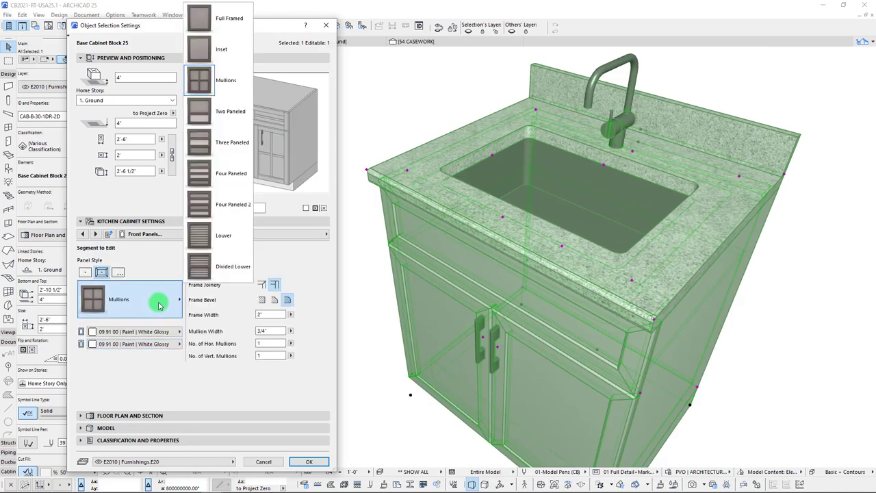
click(212, 111)
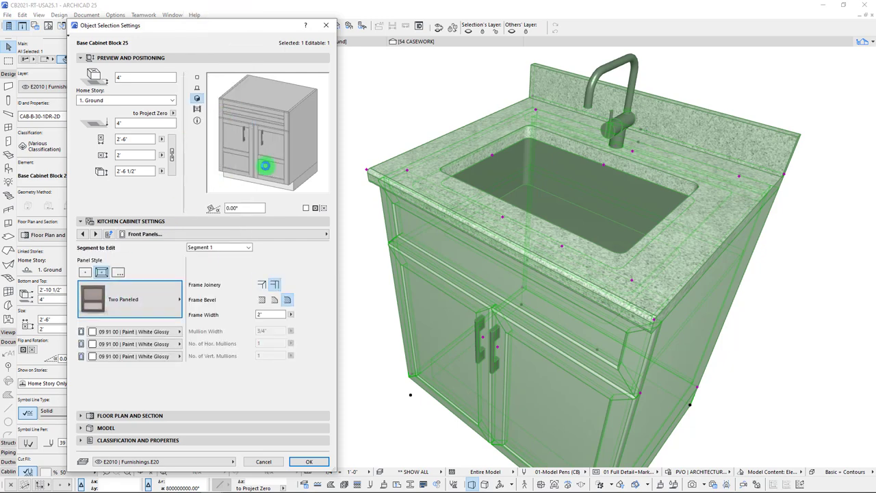
click(165, 299)
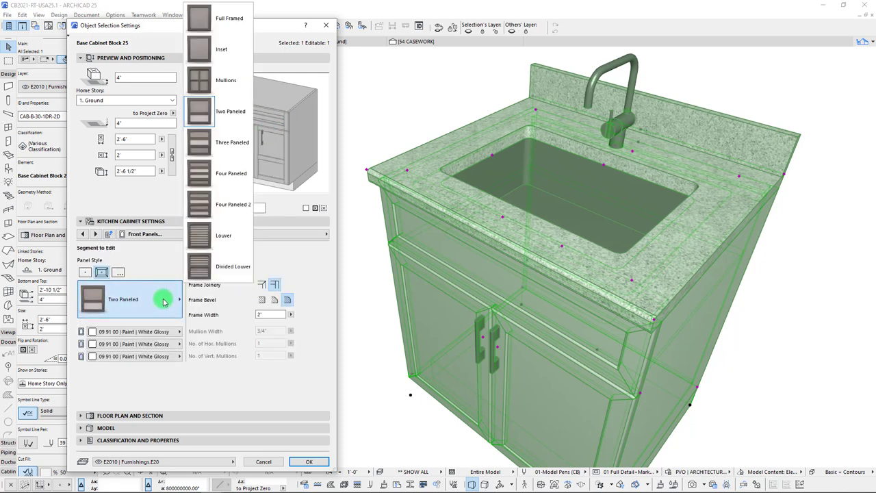
click(229, 142)
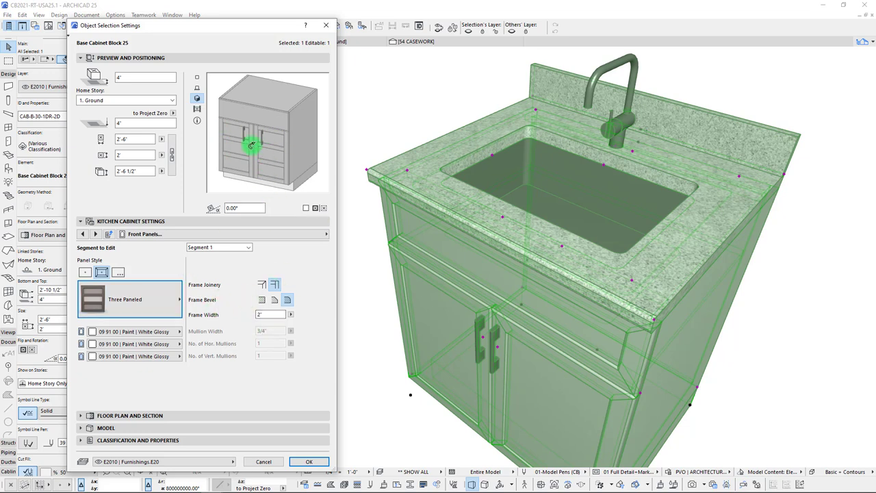
Try the Four Paneled and Four Paneled 2 styles on the front panels.
click(164, 298)
click(204, 142)
key(Down)
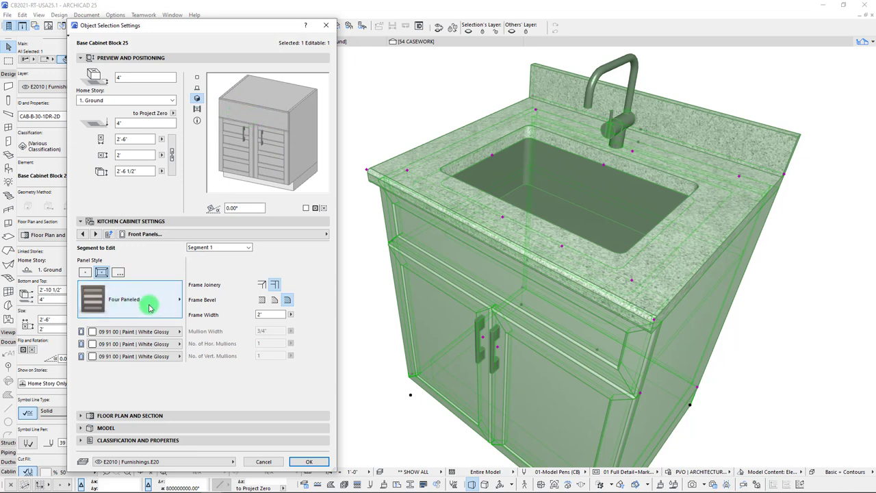
click(154, 307)
click(219, 223)
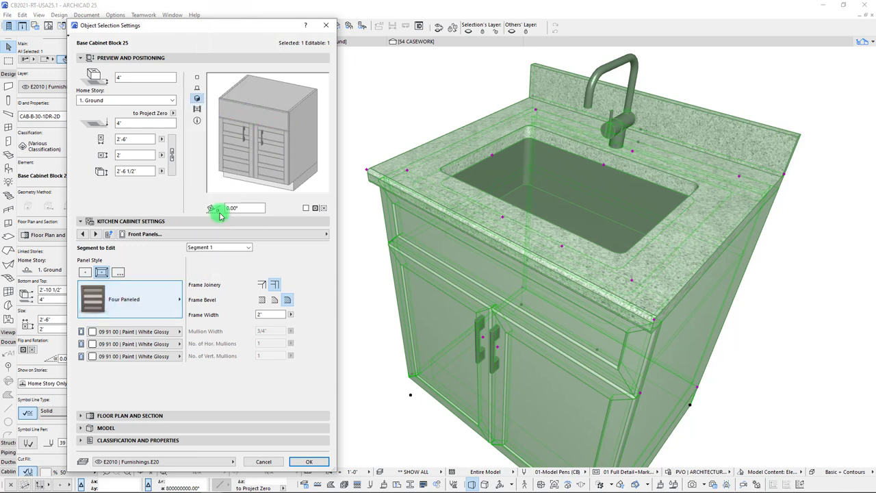
click(172, 300)
click(210, 289)
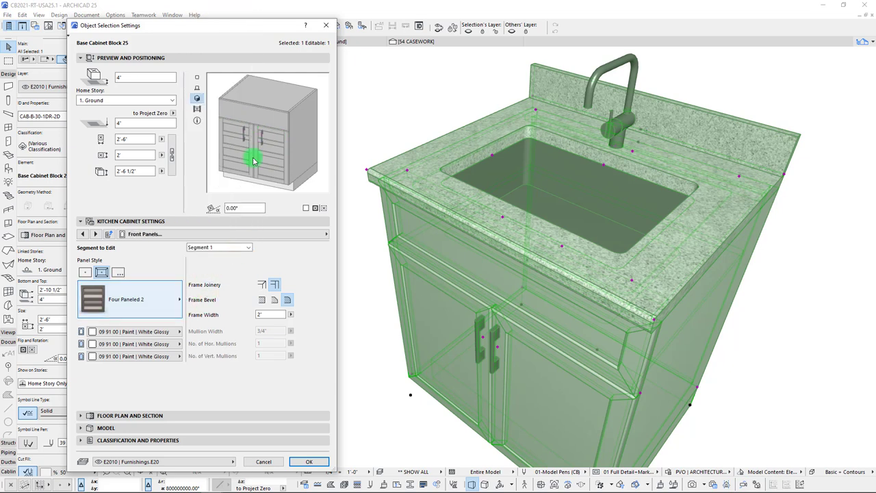
Try the Divided Louver panel style and switch the front panels to Louver.
click(172, 305)
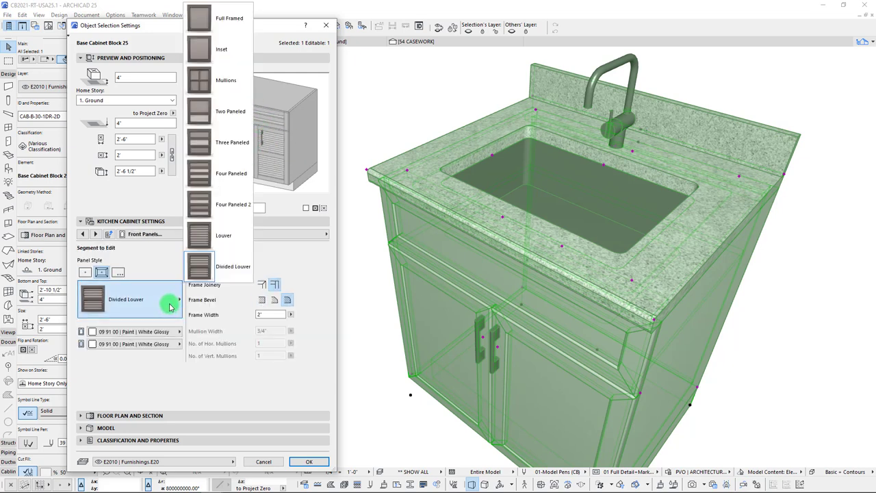
click(223, 240)
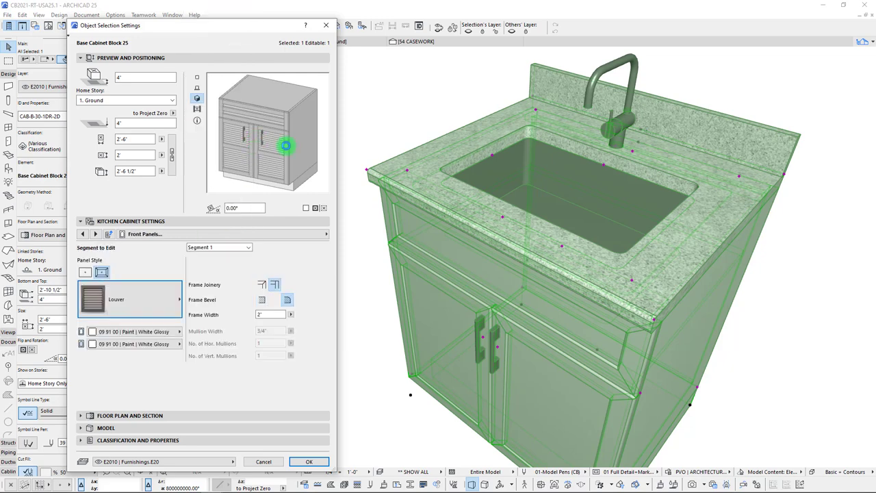
click(117, 299)
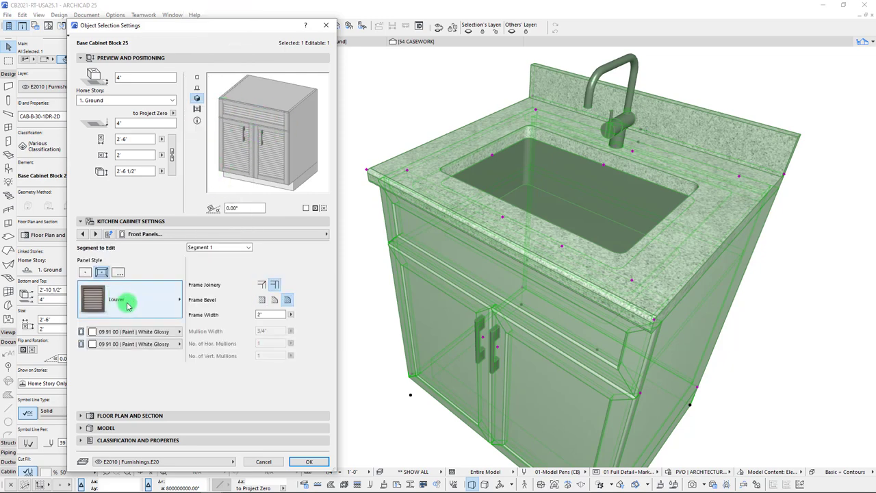
click(229, 239)
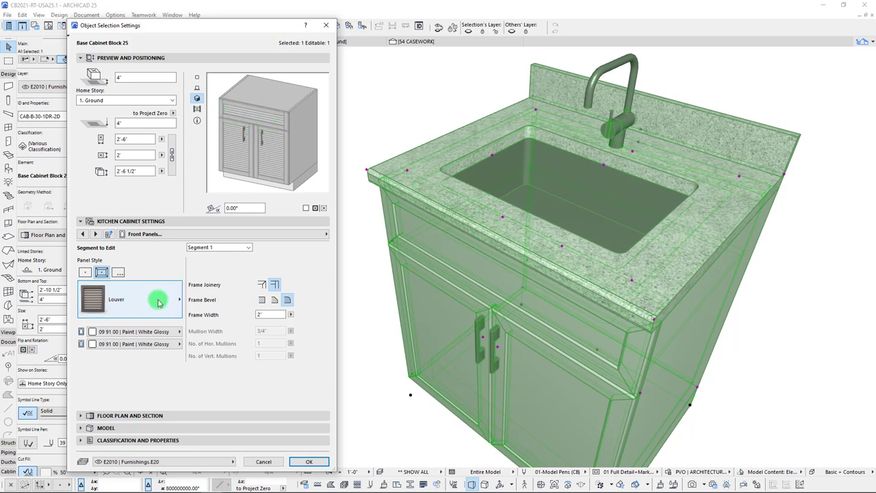
Compare the Four Paneled and Divided Louver styles on the front panels and return to Louver.
click(130, 299)
click(220, 172)
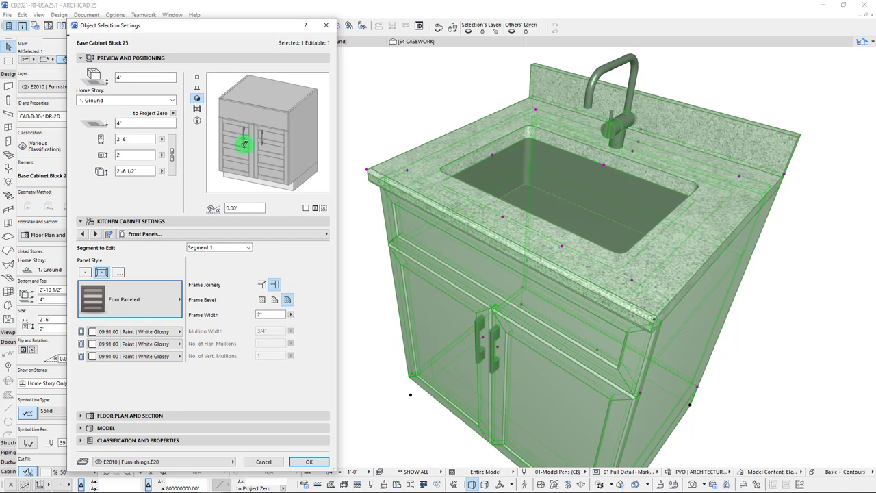
click(152, 301)
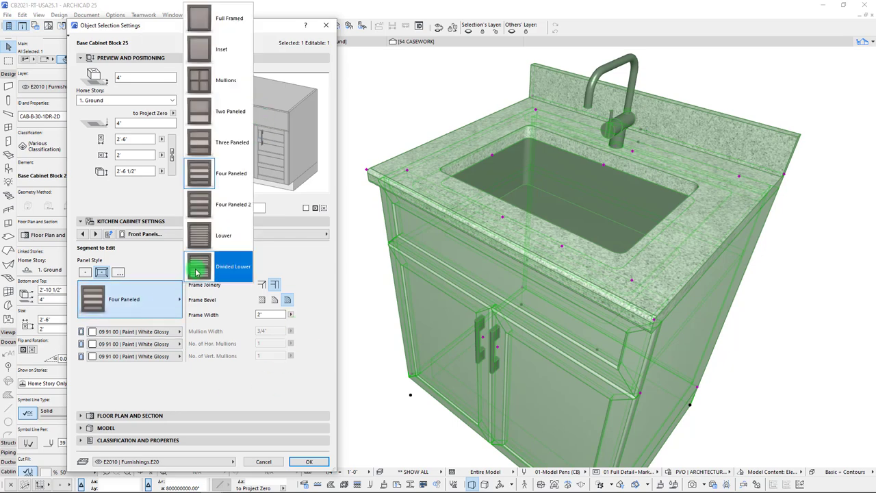
click(197, 270)
click(146, 294)
click(199, 245)
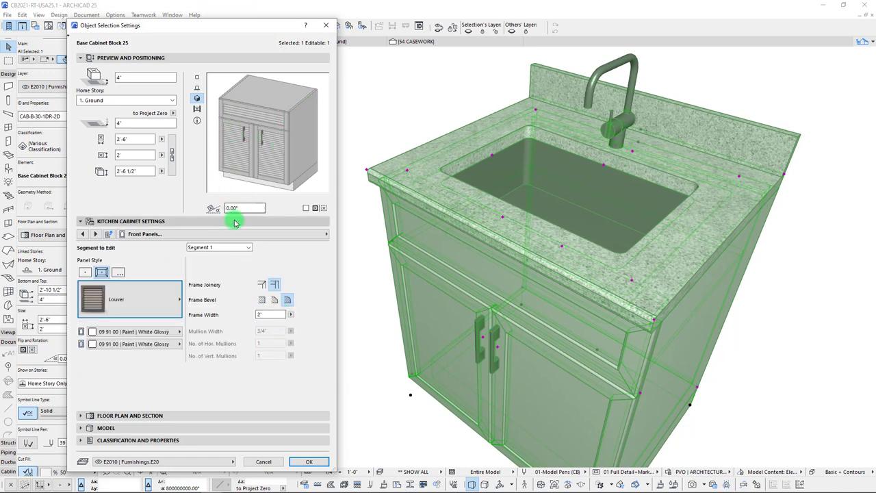
Set the front panels to the Full Framed style with mitered frame joinery.
click(176, 300)
click(218, 20)
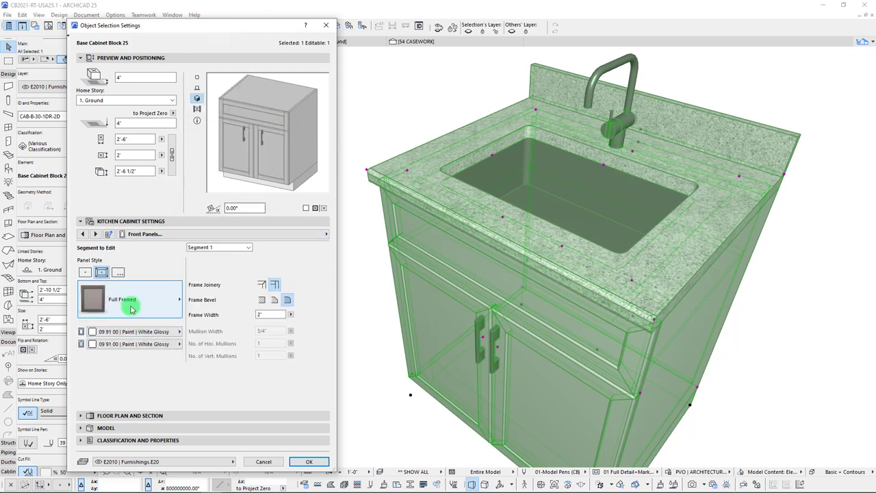
click(262, 284)
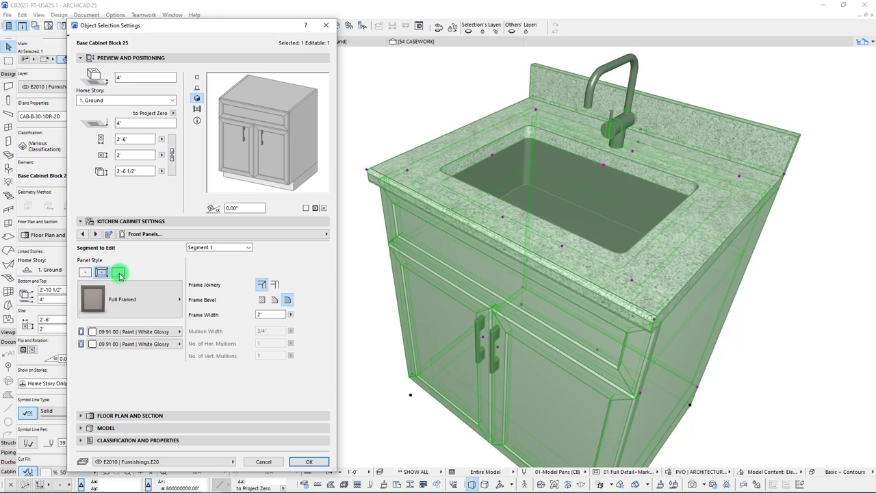
Try the custom panel style, checking it for Segment 2, and restore the framed style with Segment 1 as the segment to edit.
click(119, 274)
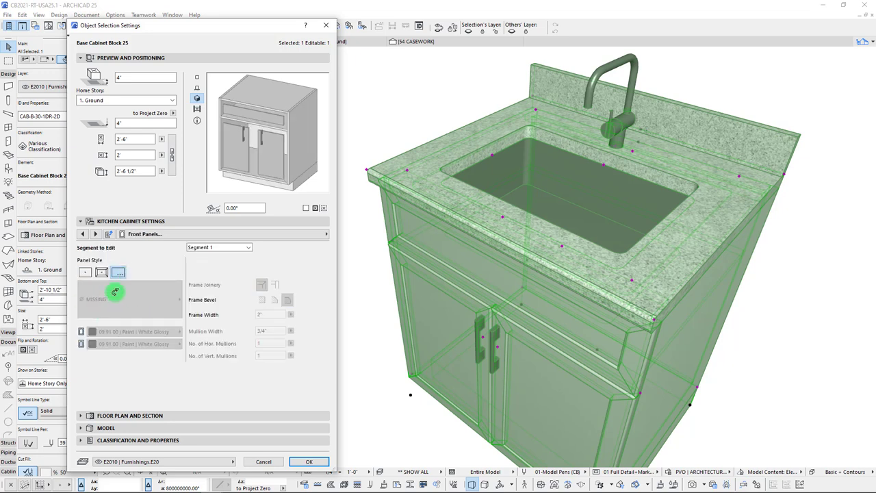
click(219, 249)
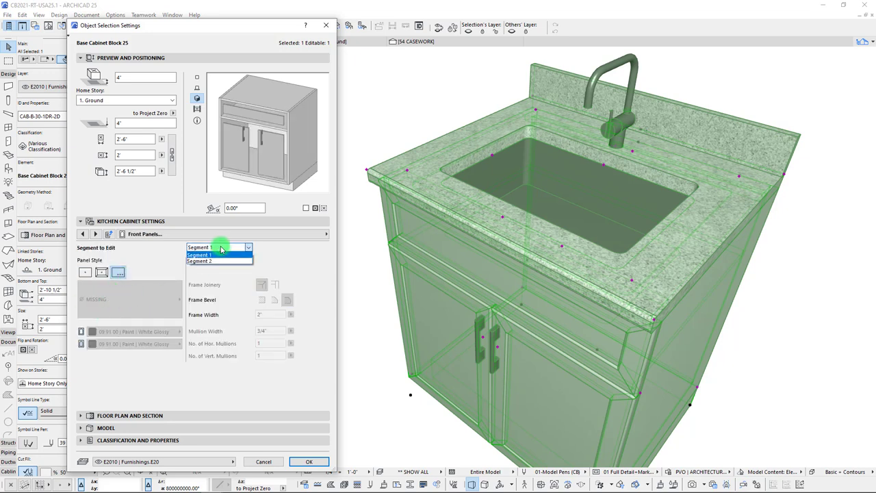
click(212, 262)
click(161, 306)
click(225, 297)
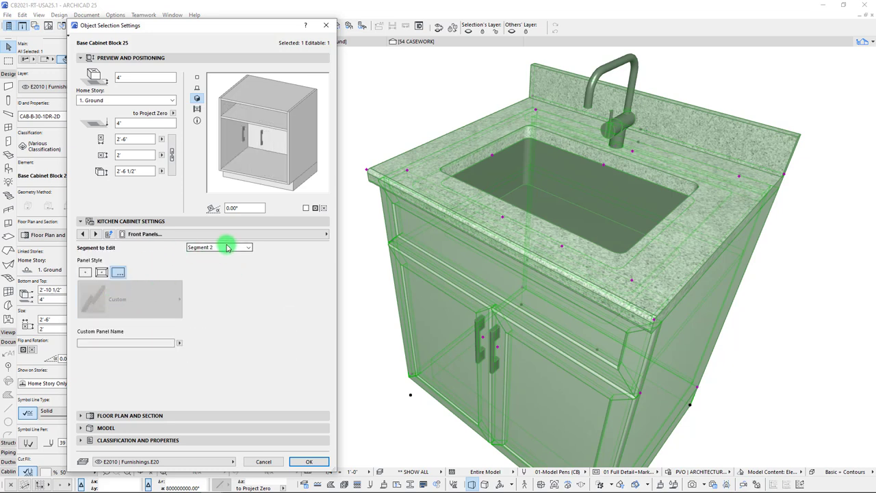
click(102, 273)
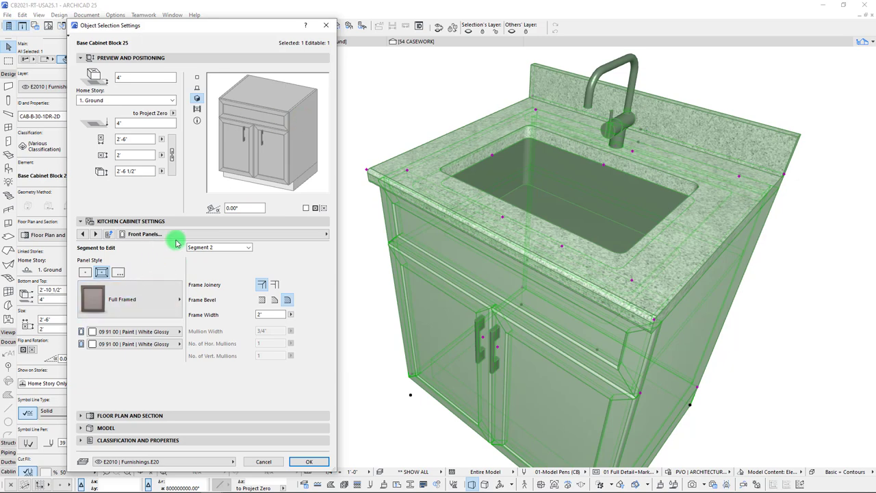
click(244, 248)
click(236, 253)
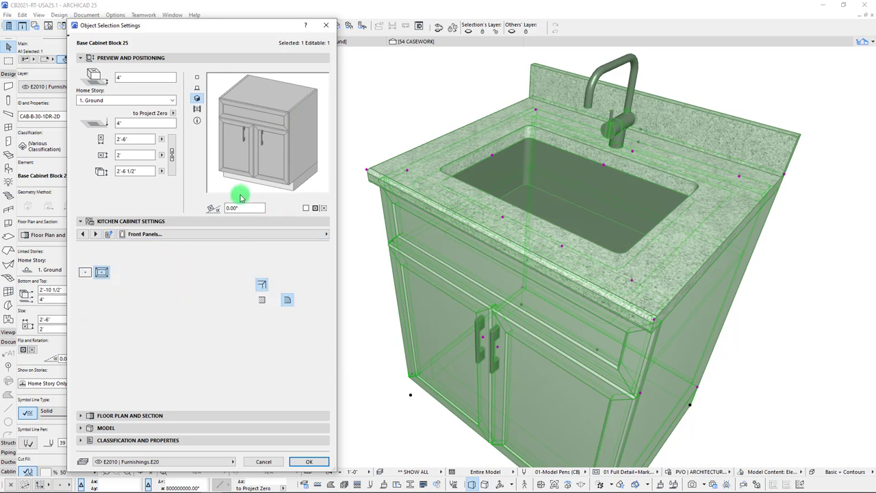
Open the cabinet's Side Panel settings.
click(288, 234)
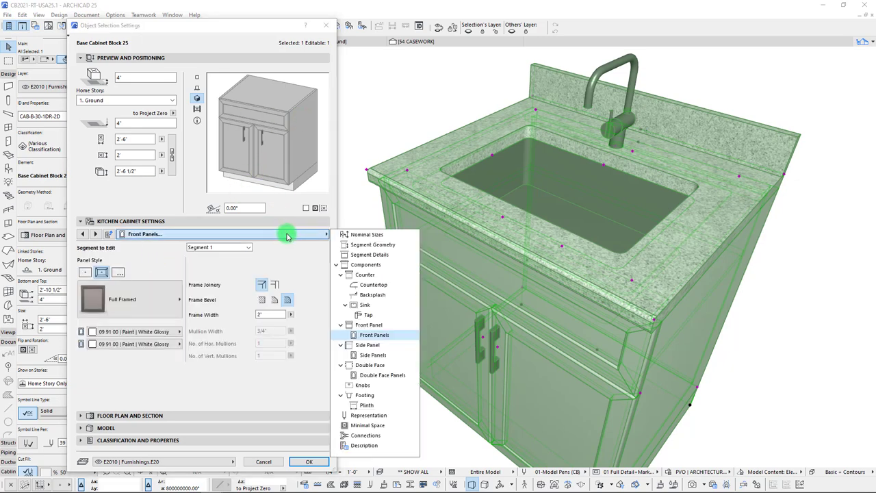
click(367, 345)
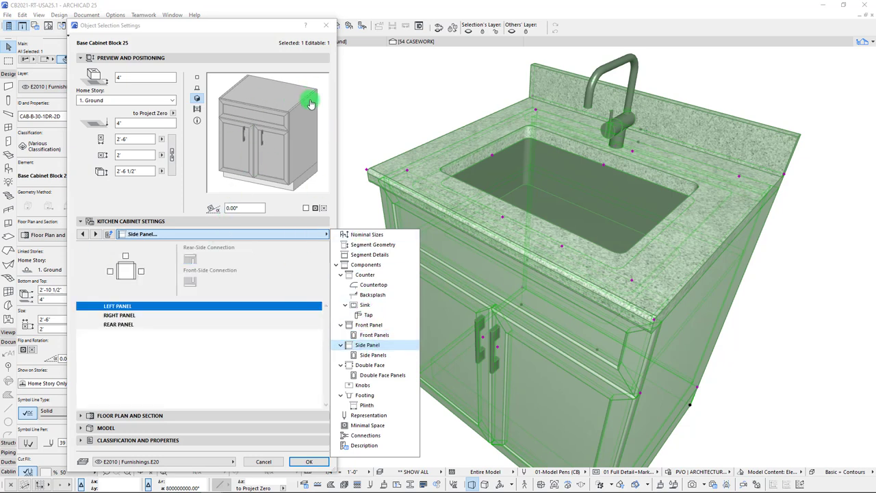
click(233, 383)
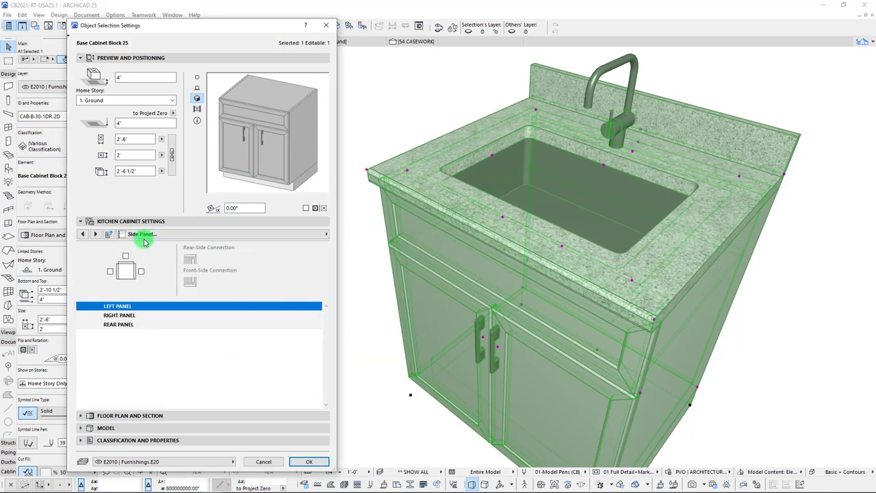
Add a right side panel to the cabinet and rotate the preview to inspect that side.
click(142, 273)
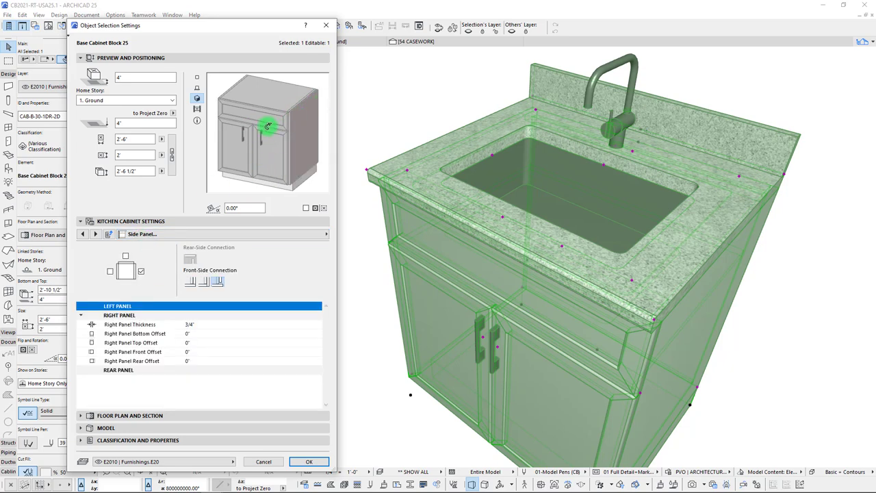
click(312, 131)
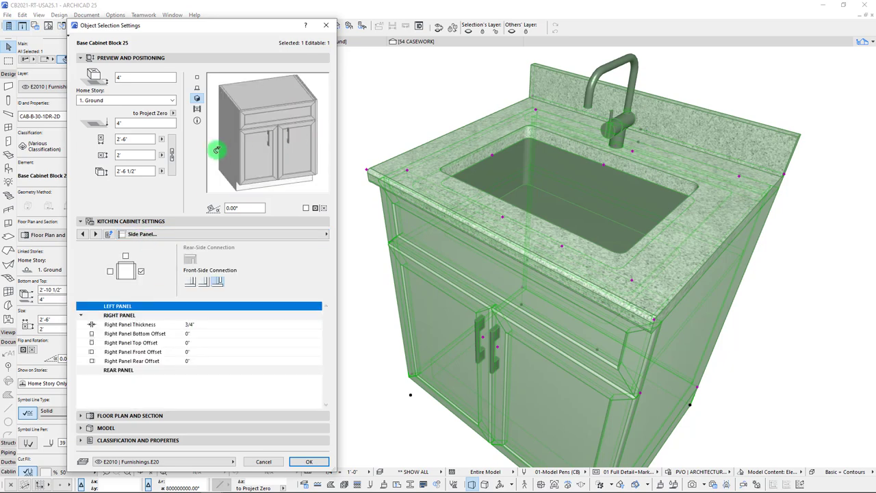
drag(226, 144, 294, 111)
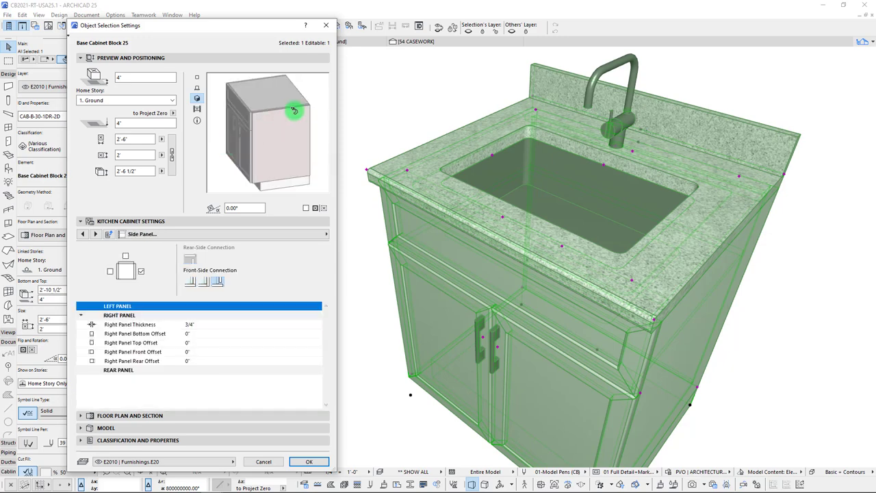
Try the first and second Front-Side Connection options for the right panel and restore the third option.
click(193, 284)
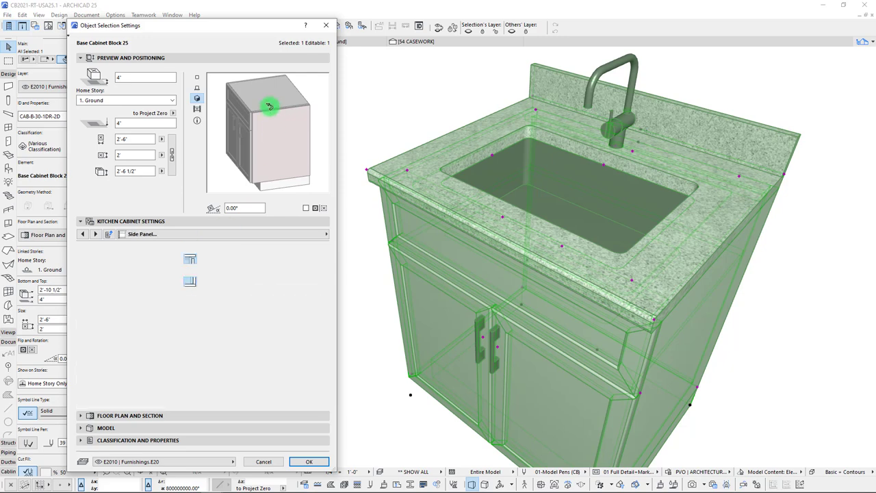
click(194, 284)
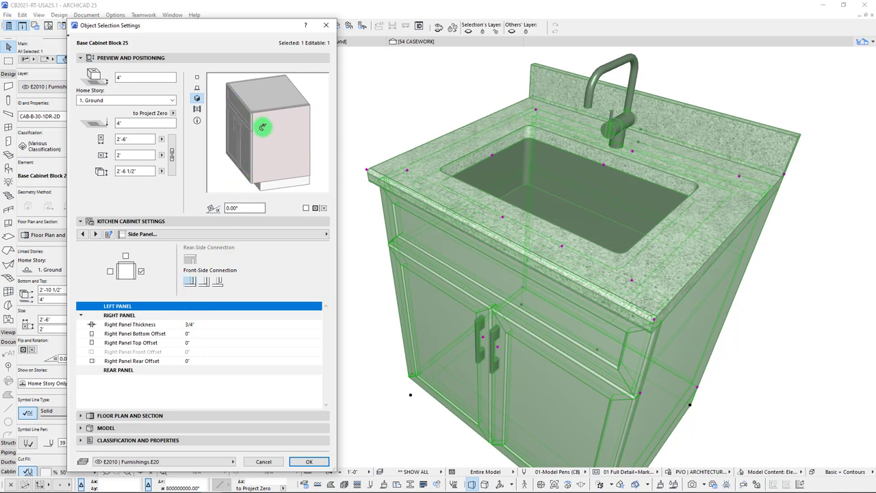
click(211, 286)
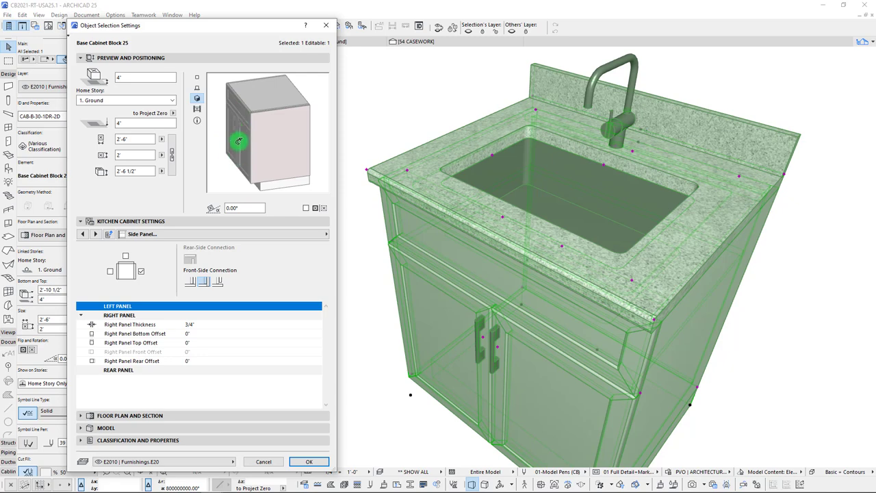
click(216, 283)
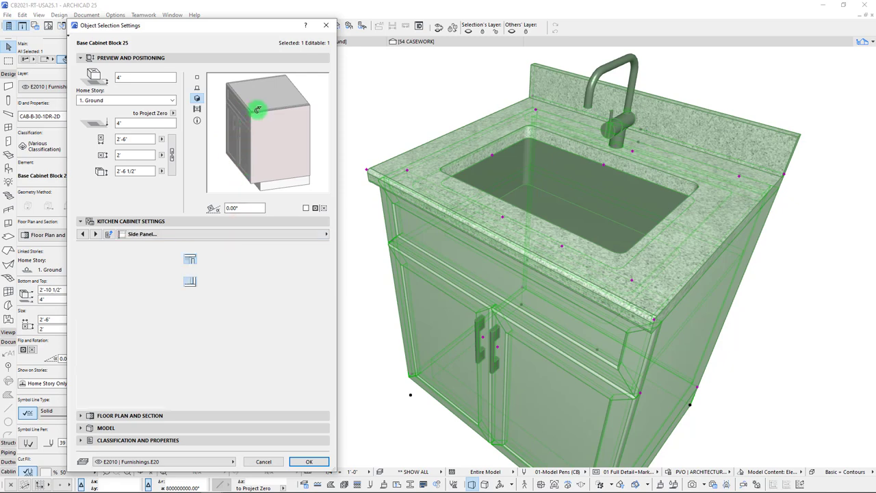
drag(244, 149, 274, 185)
click(219, 284)
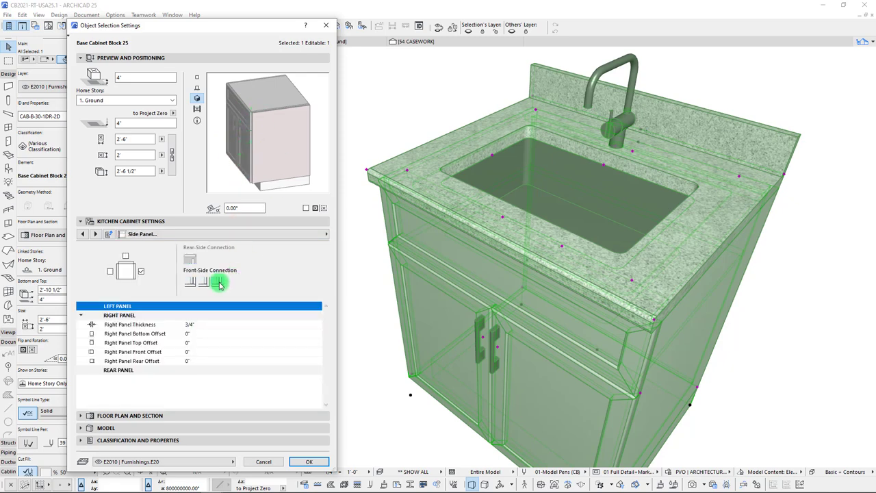
drag(276, 117, 264, 138)
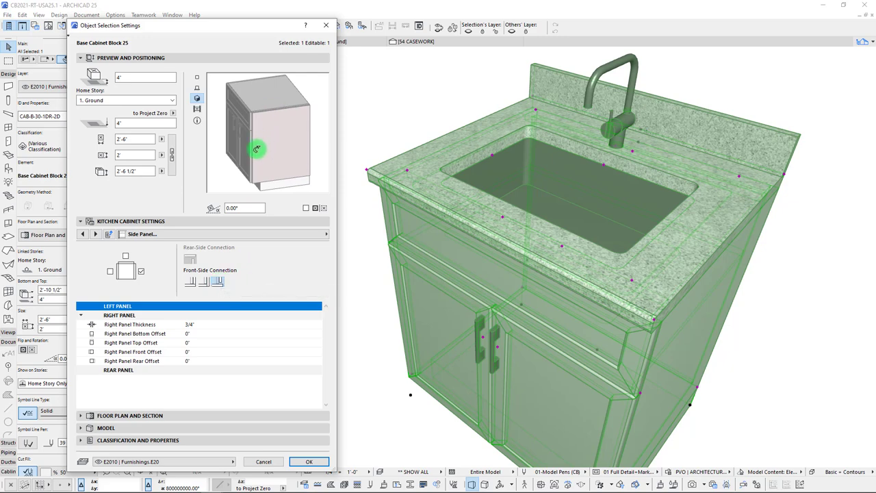
Try Right Panel Top Offset values of 3" and -2", reset the offset to 0", and remove the right side panel.
click(199, 335)
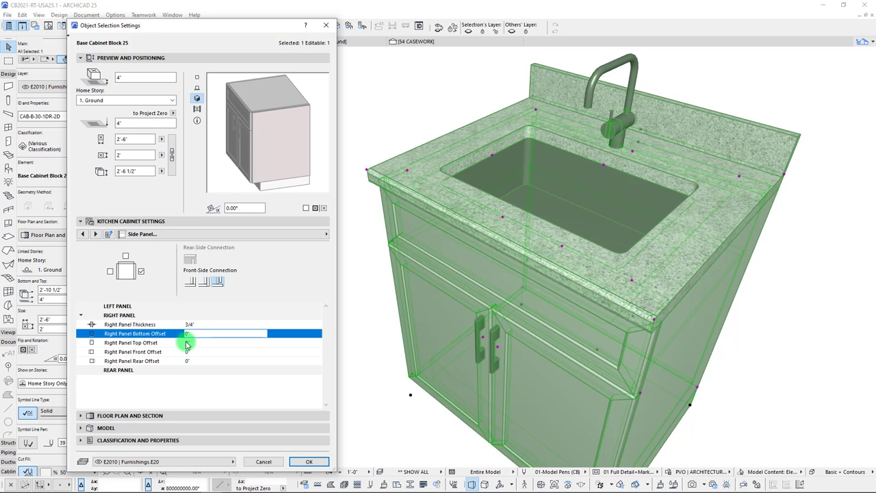
click(185, 344)
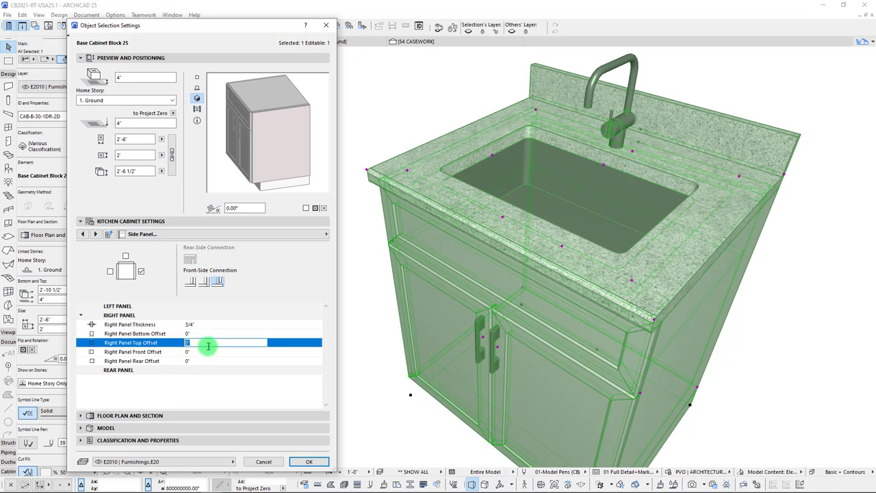
text(3)
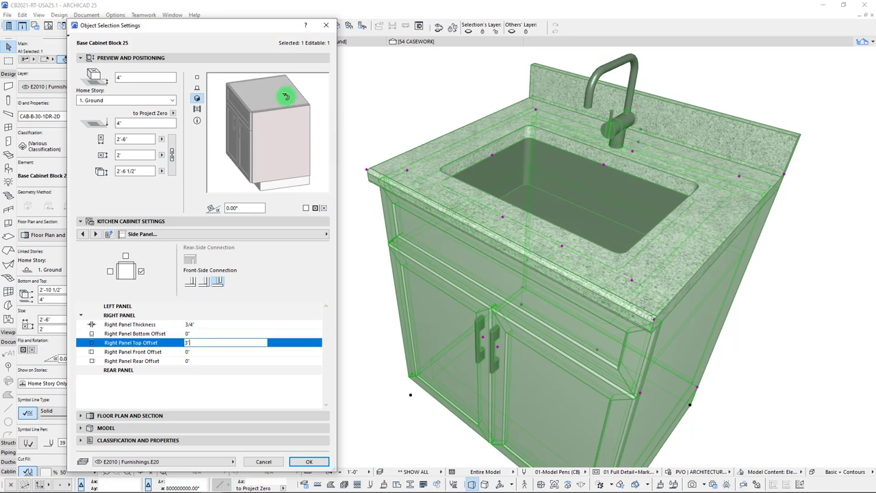
text(")
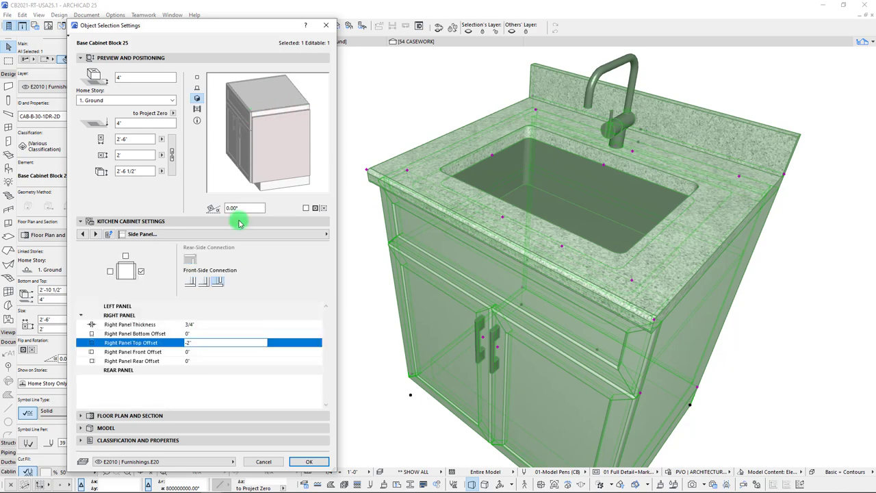
double_click(196, 344)
drag(210, 350, 149, 347)
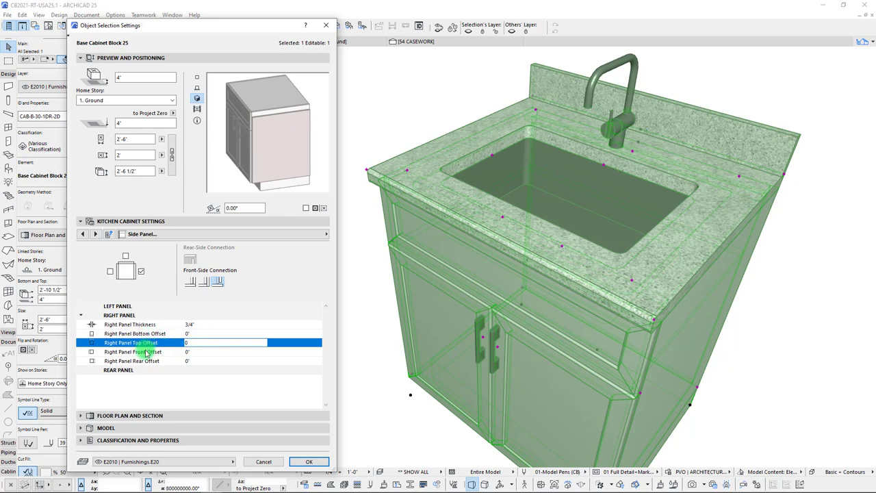
text(0)
click(141, 272)
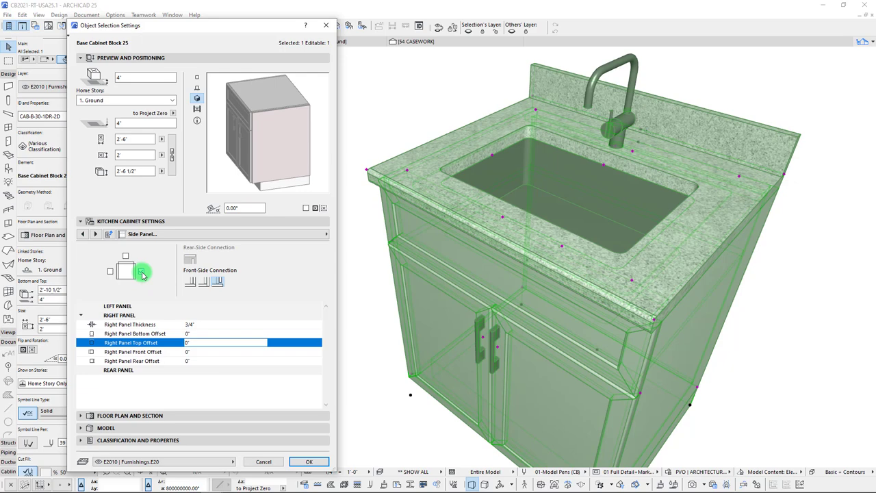
Add left, right and rear side panels to the cabinet and rotate the preview to inspect its back.
click(114, 271)
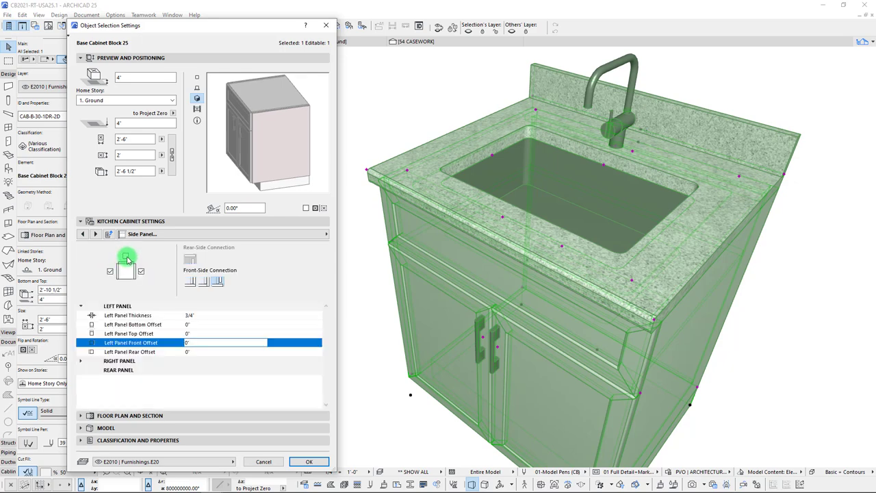
click(320, 135)
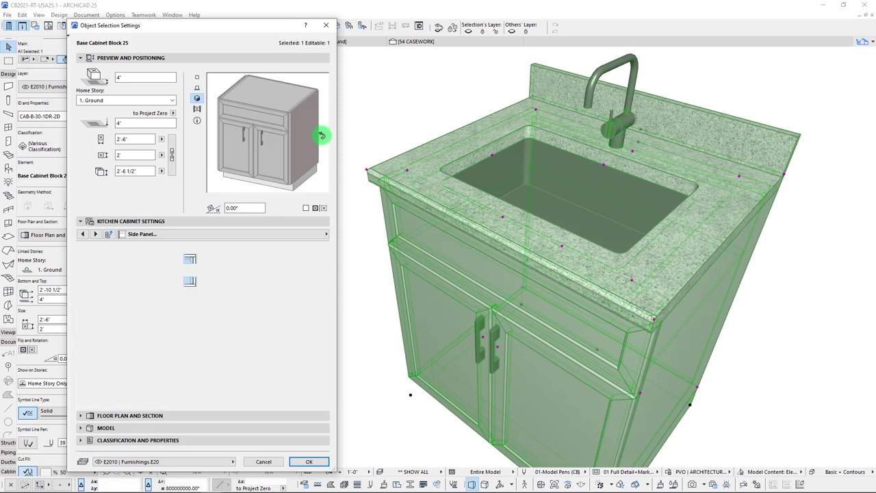
click(320, 134)
click(321, 135)
click(317, 135)
click(228, 133)
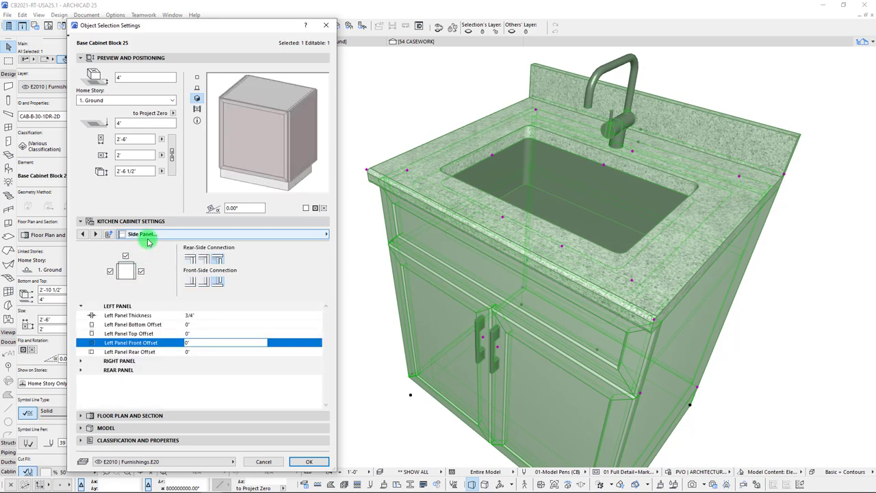
Set the rear side panel's style to Louver, inspect it in the preview, and select the left panel for editing.
click(97, 234)
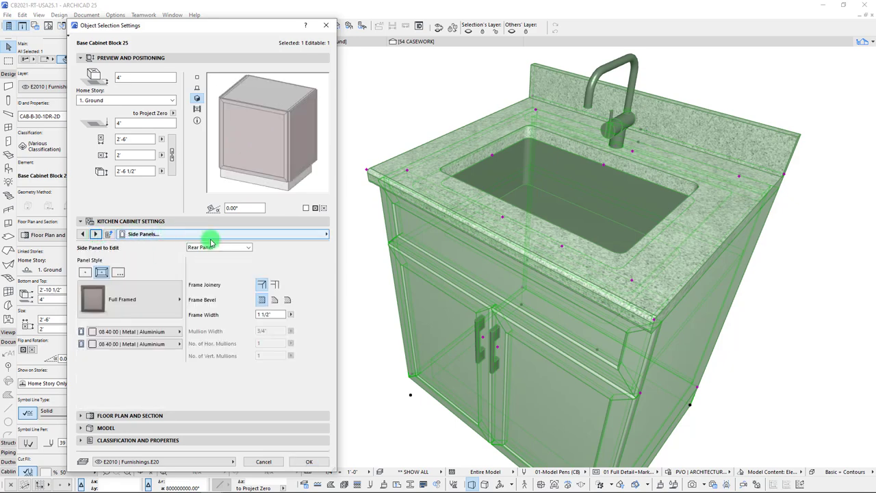
click(125, 301)
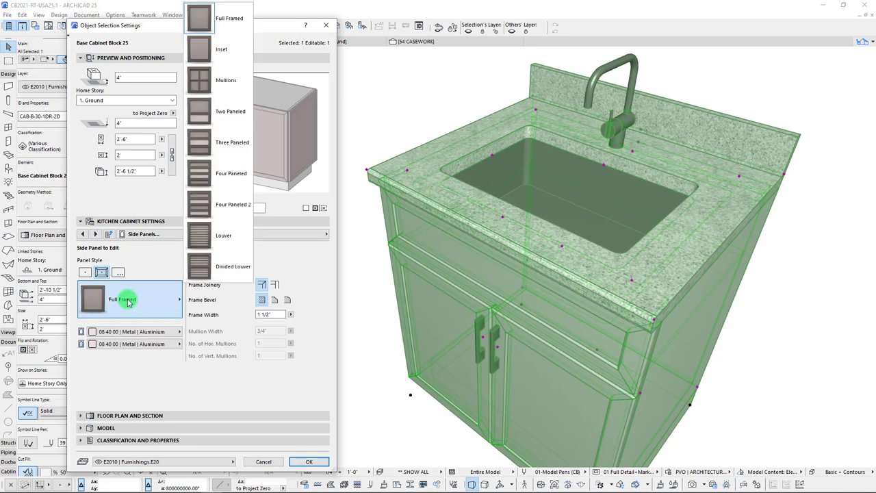
click(192, 238)
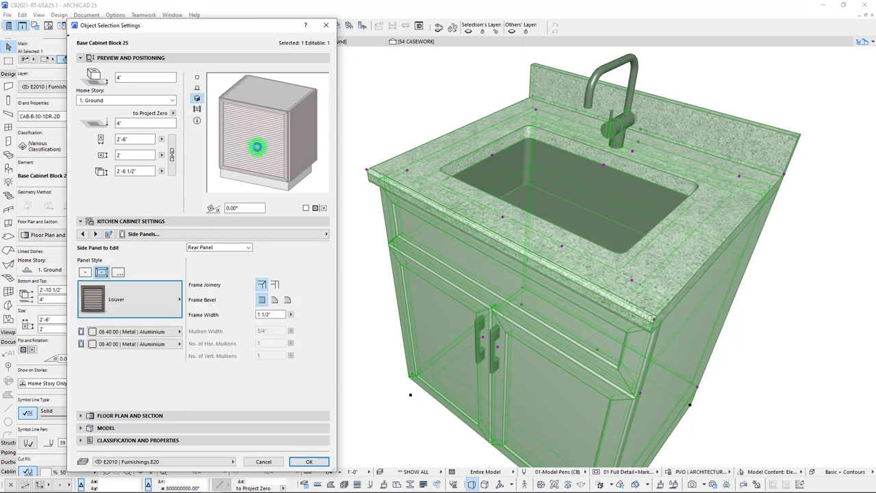
click(307, 150)
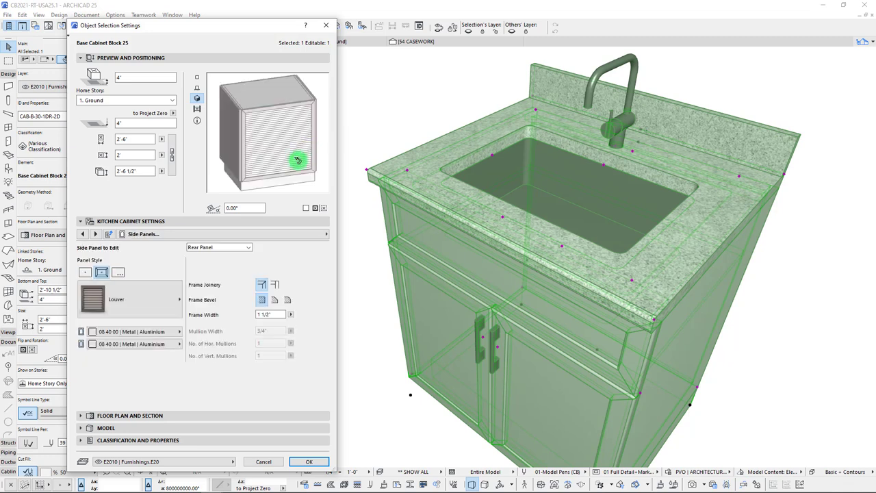
click(226, 247)
click(230, 263)
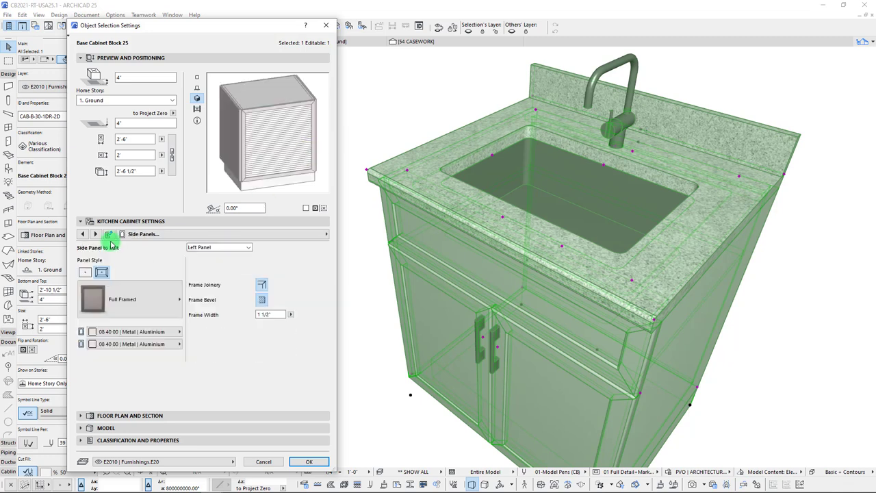
Return to the Side Panel settings, rotate the preview to the cabinet's front, and remove the left, right and rear side panels.
click(146, 235)
click(368, 345)
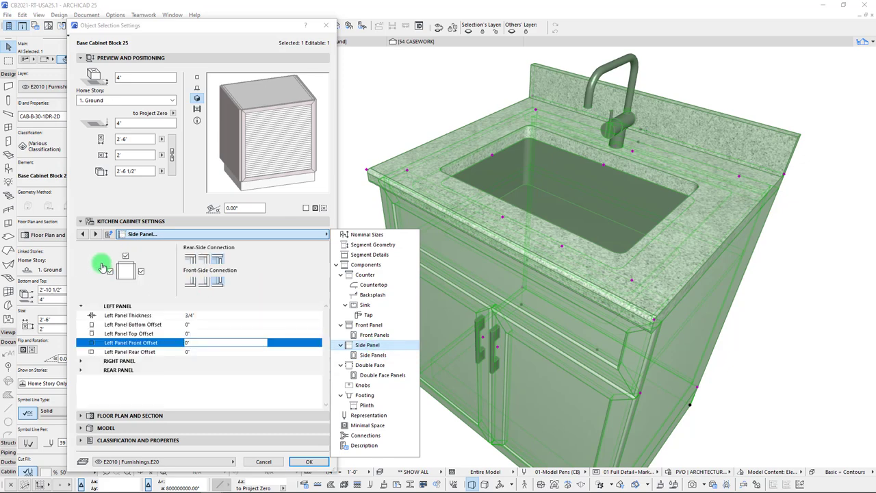
click(117, 380)
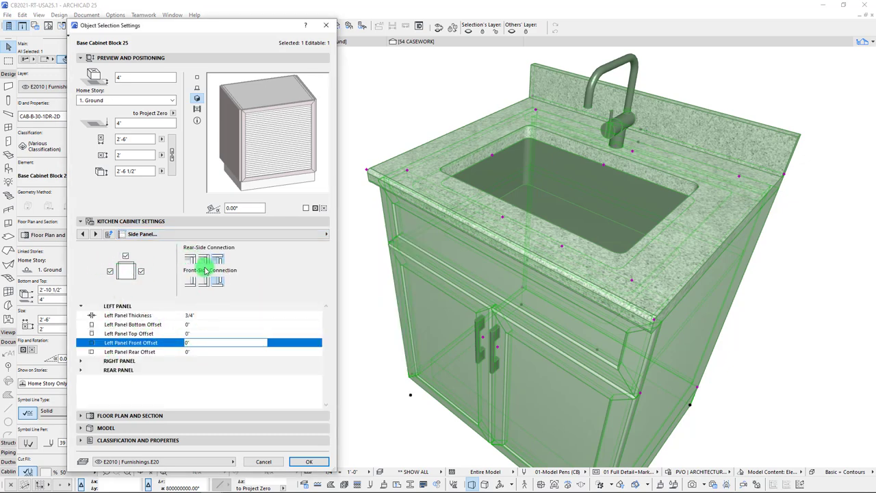
click(322, 234)
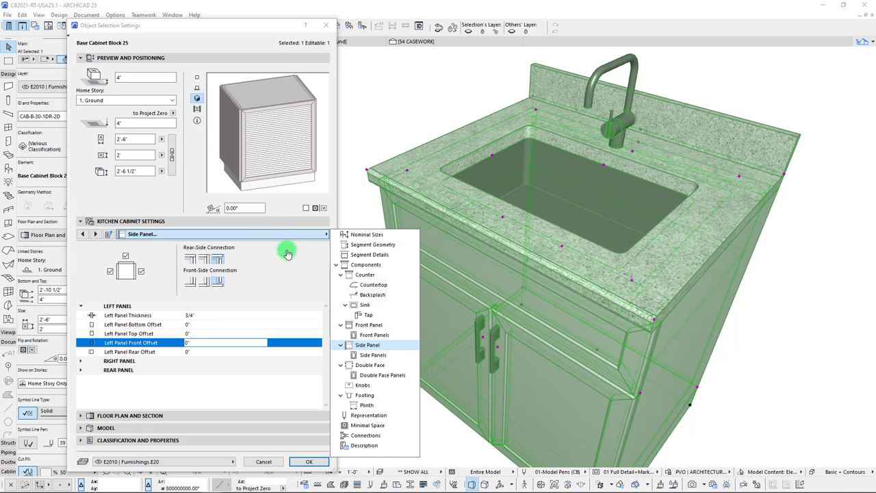
click(309, 236)
click(308, 148)
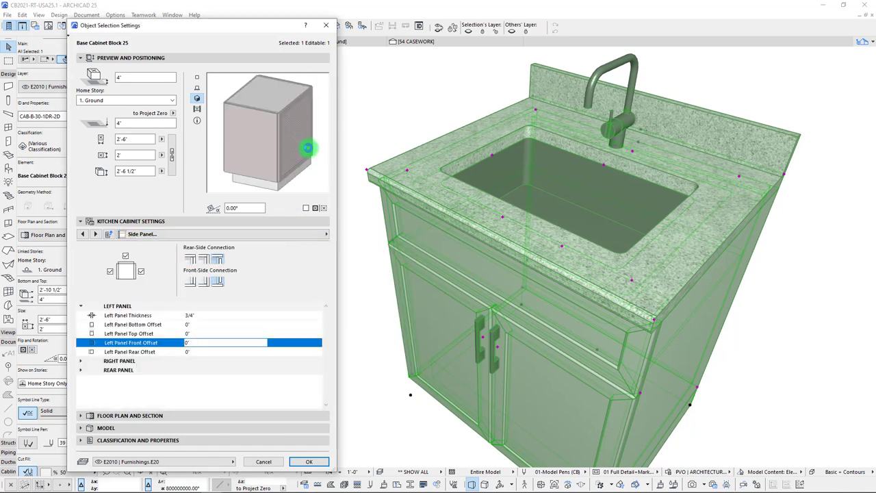
click(308, 148)
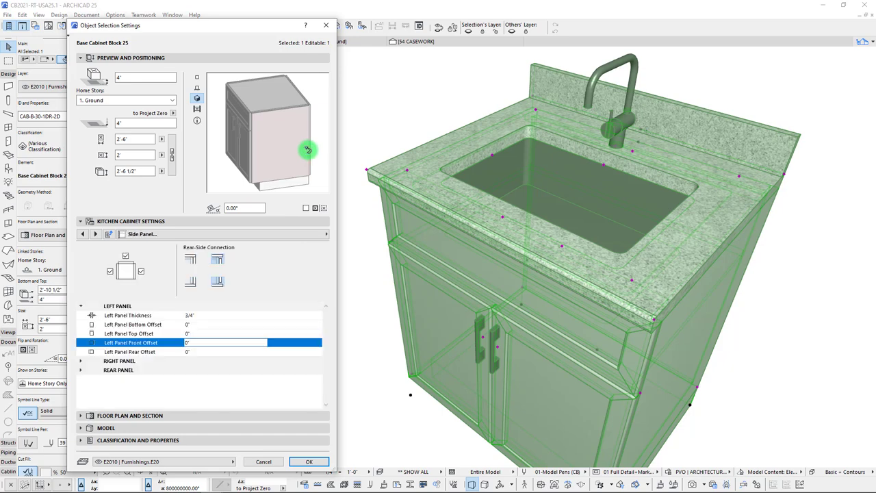
drag(308, 149, 312, 159)
click(126, 256)
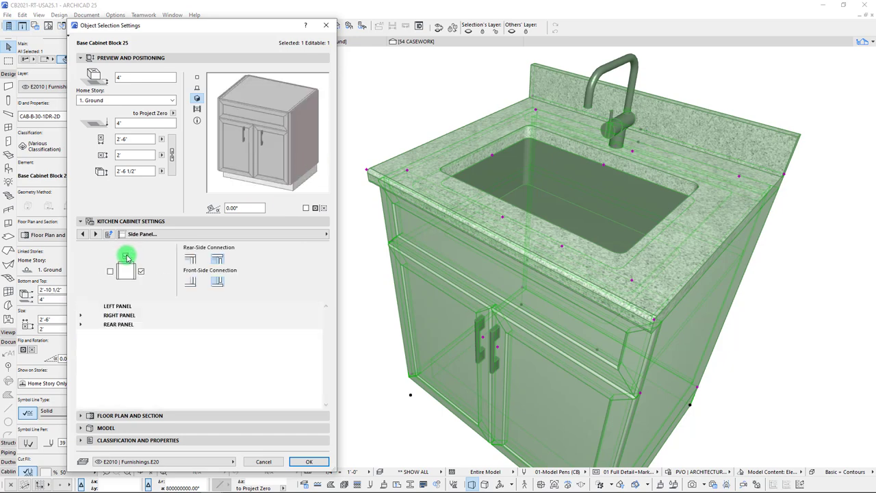
click(141, 271)
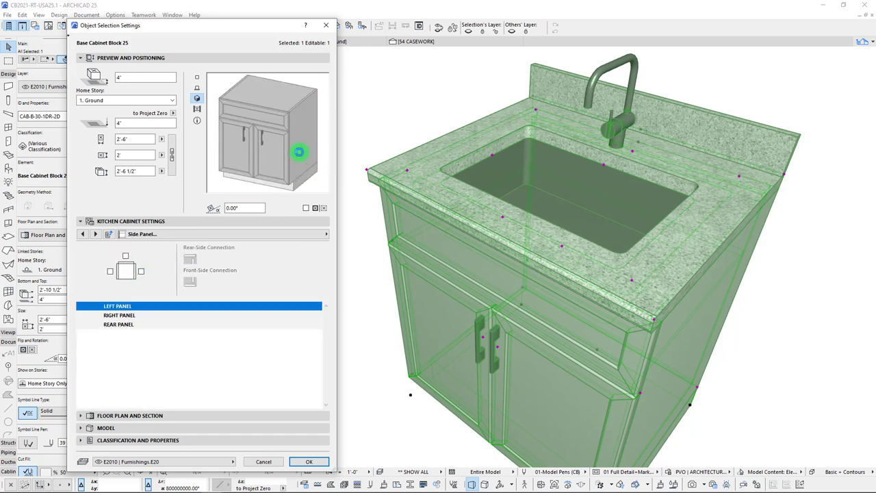
Enable the Double Face option for the cabinet and rotate the preview to inspect the rear panels.
click(95, 234)
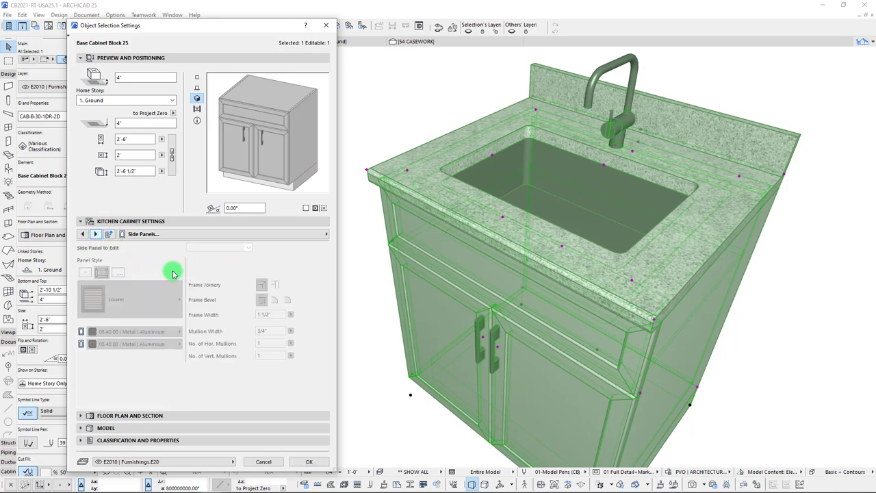
click(171, 233)
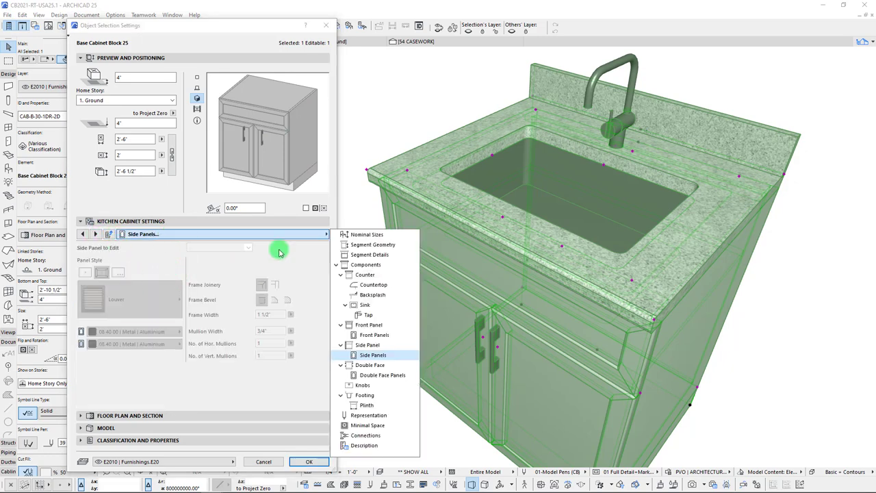
click(369, 365)
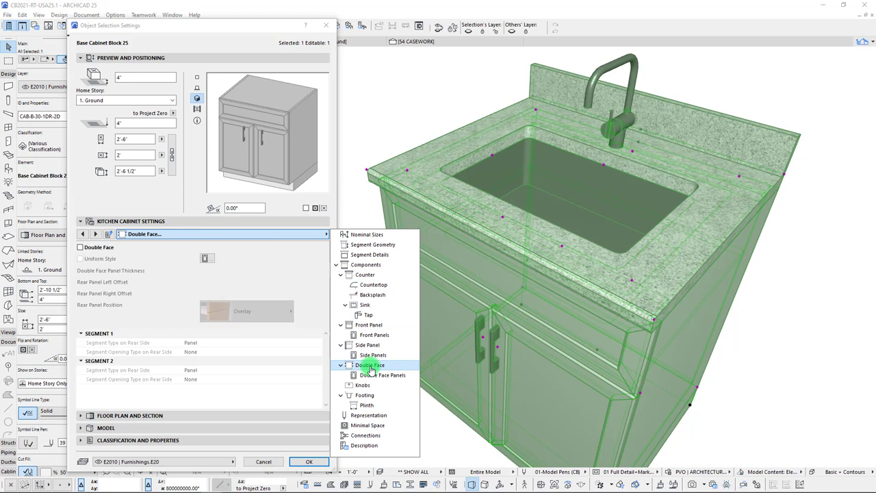
click(263, 258)
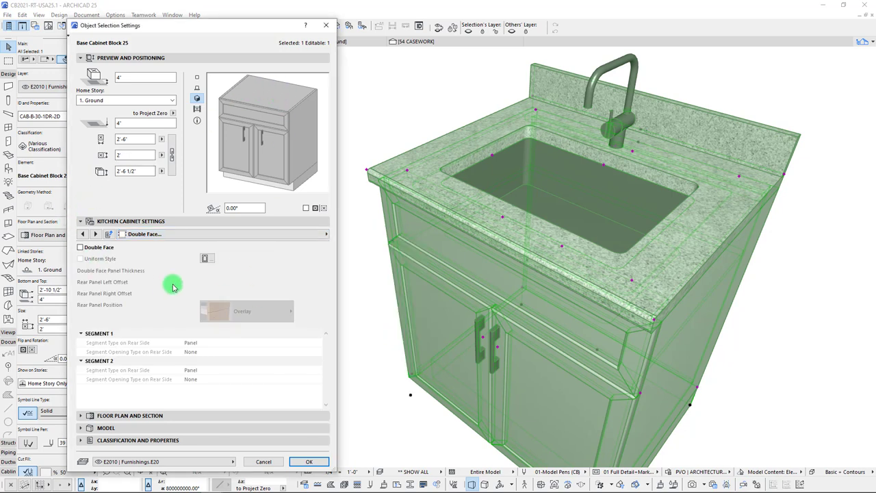
click(80, 248)
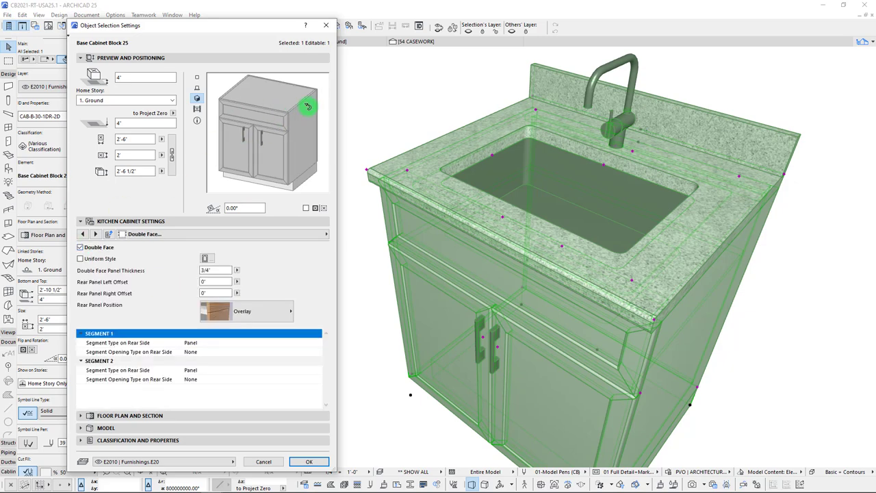
click(324, 145)
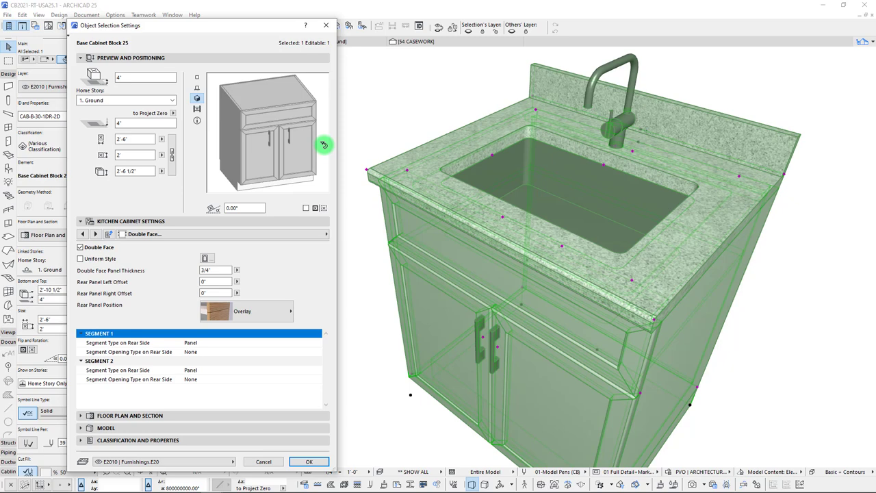
click(324, 144)
click(325, 145)
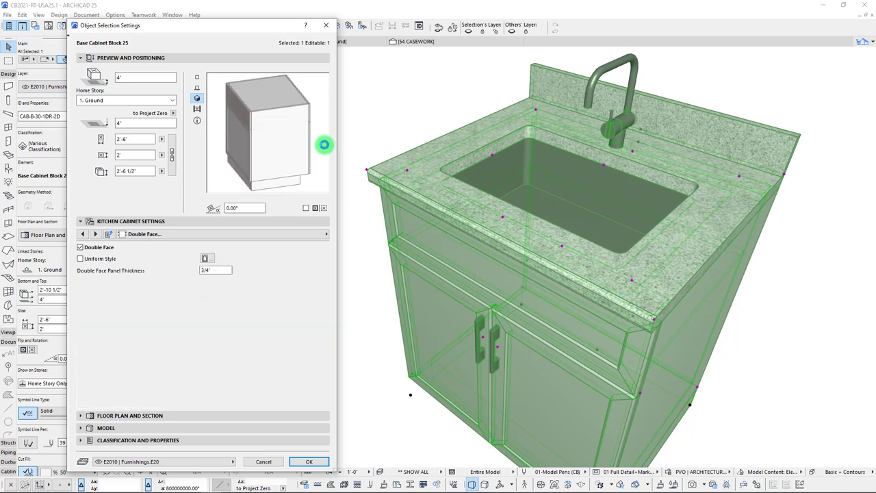
click(325, 144)
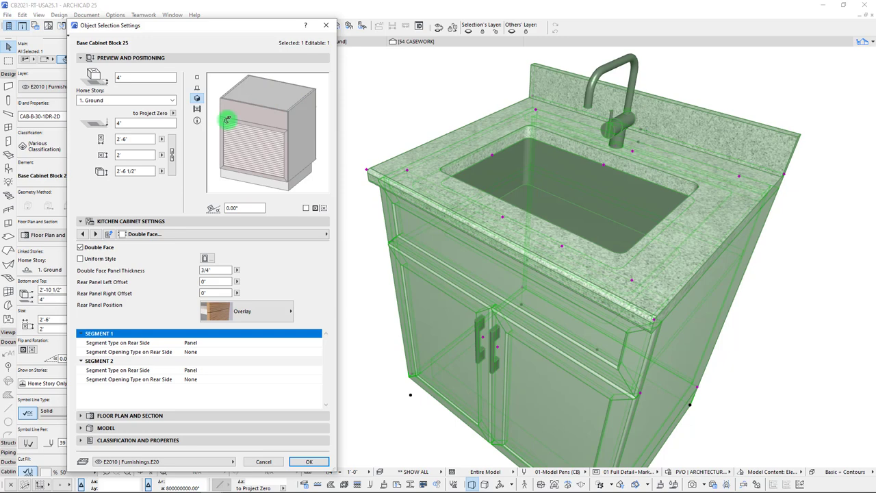
Turn on Uniform Style for the double face and set its panel style to Full Framed.
click(81, 259)
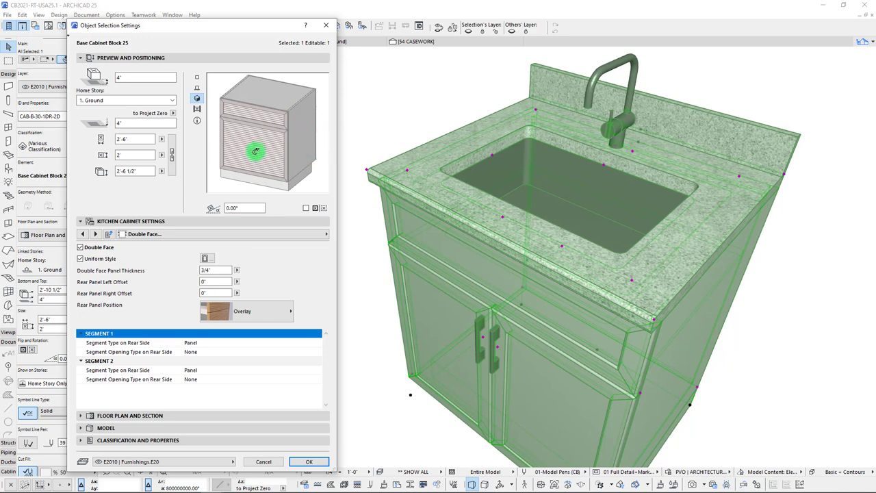
click(304, 236)
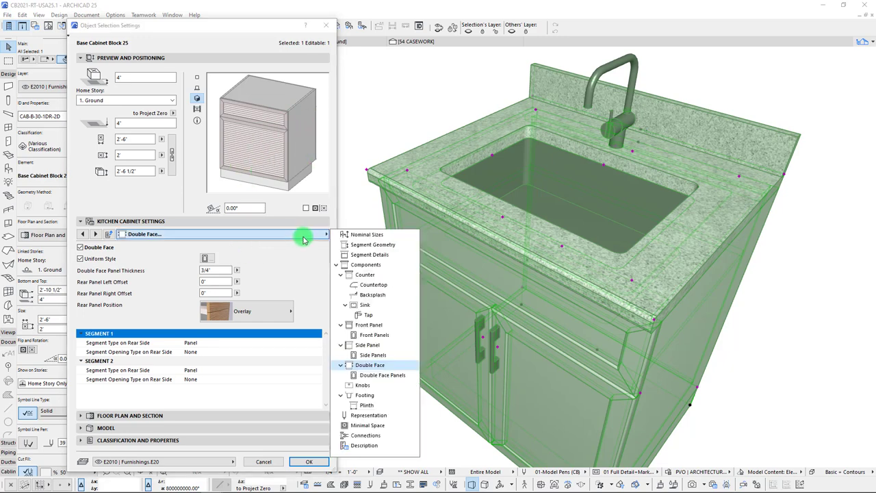
click(382, 374)
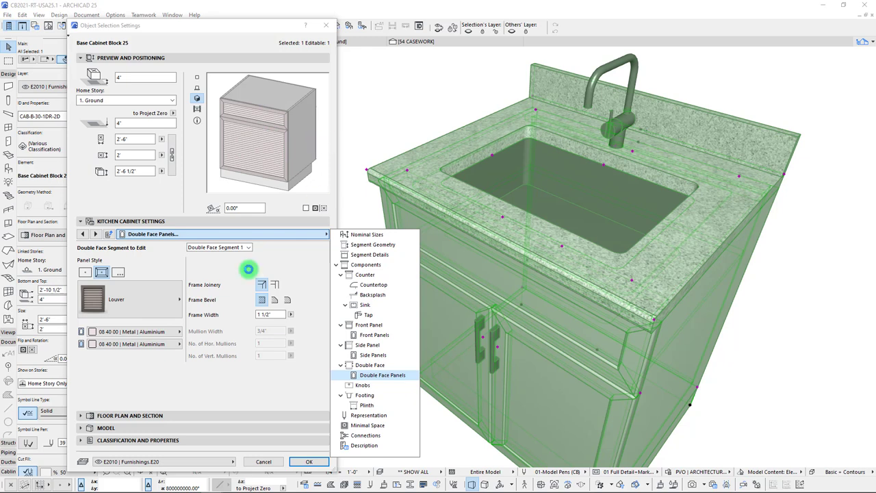
click(168, 296)
click(169, 304)
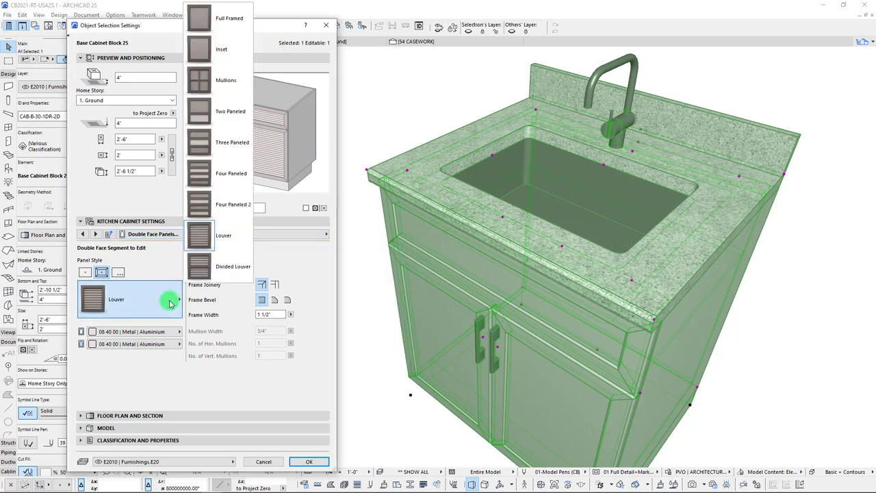
click(219, 24)
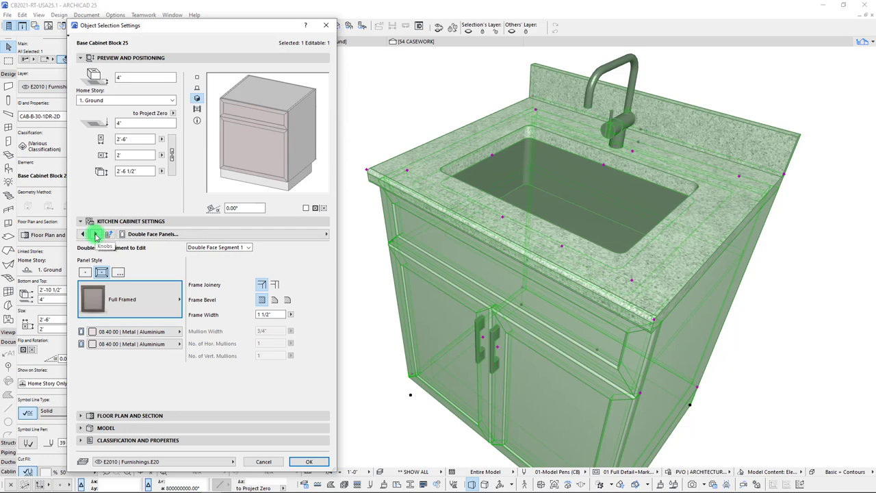
Review the Segment Details options for the door opening type of segment 1 and the segment type of segment 2.
click(182, 234)
click(363, 255)
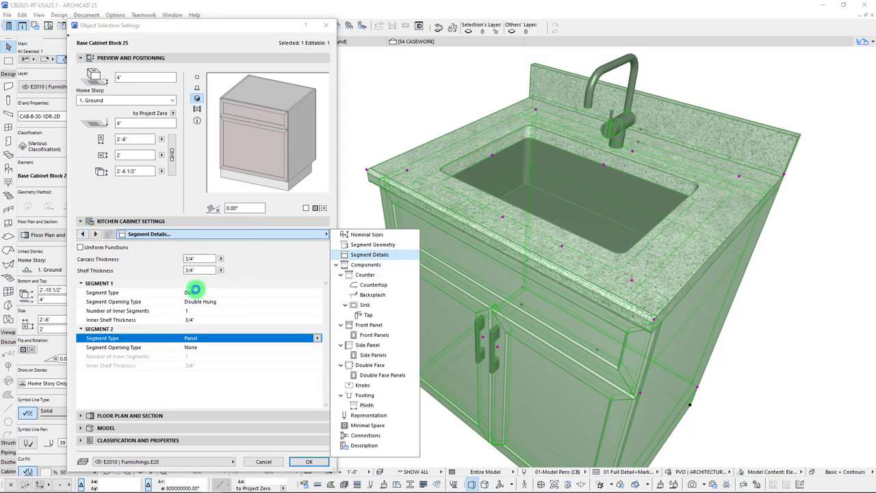
click(253, 251)
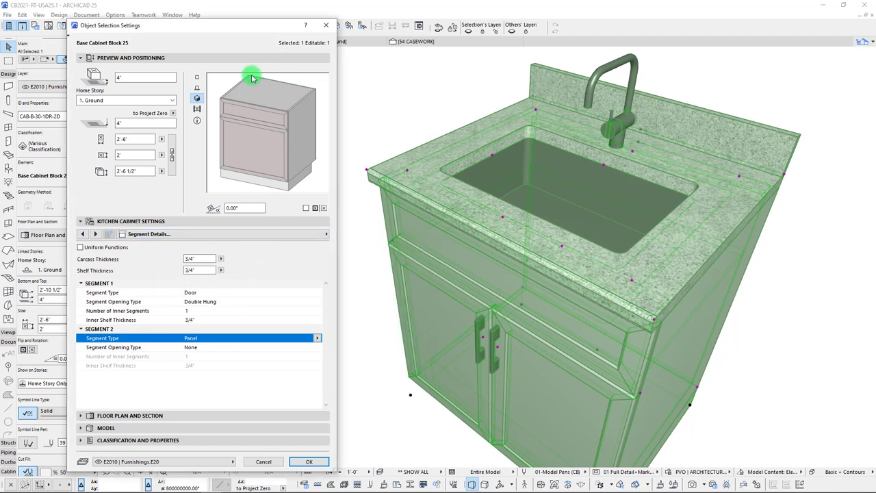
click(315, 293)
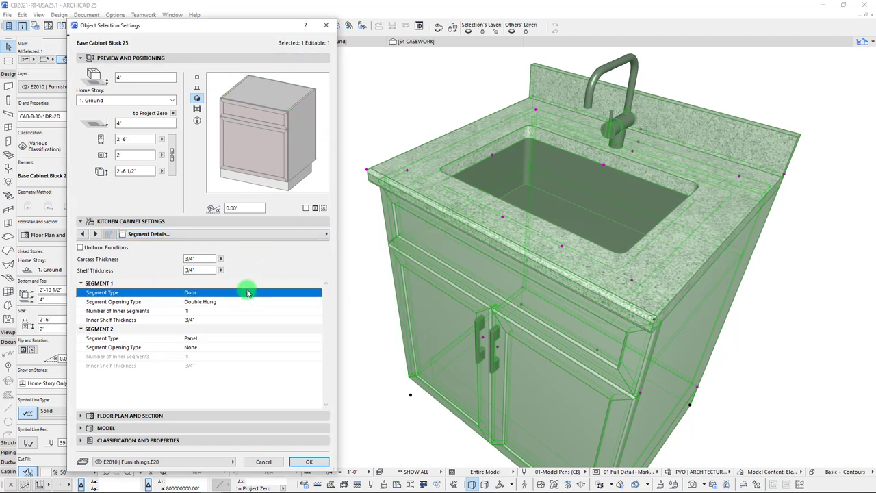
click(316, 302)
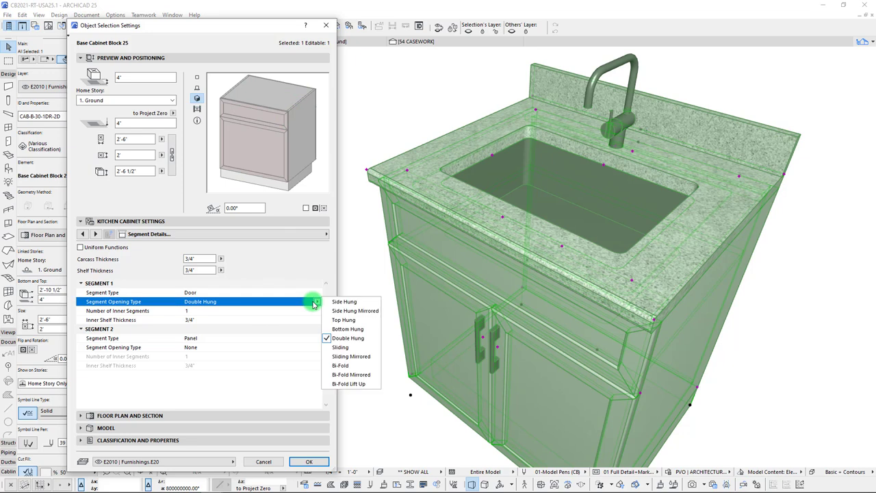
click(320, 136)
click(215, 339)
click(317, 338)
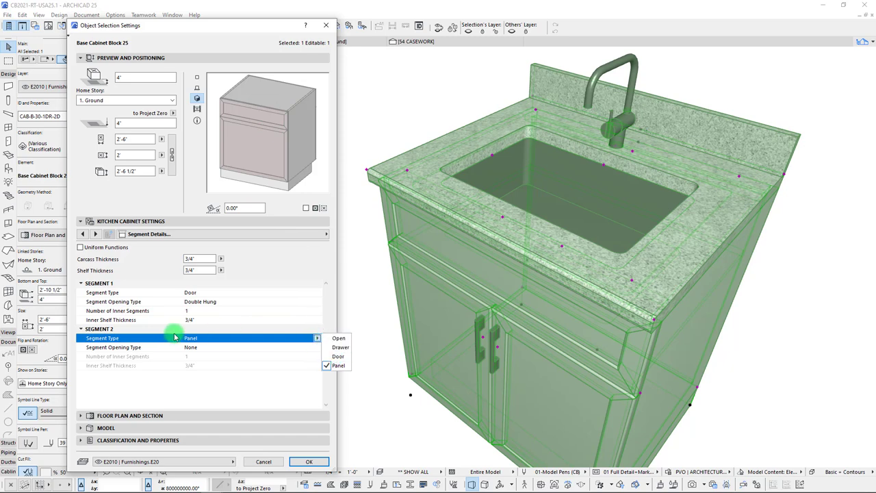
click(214, 346)
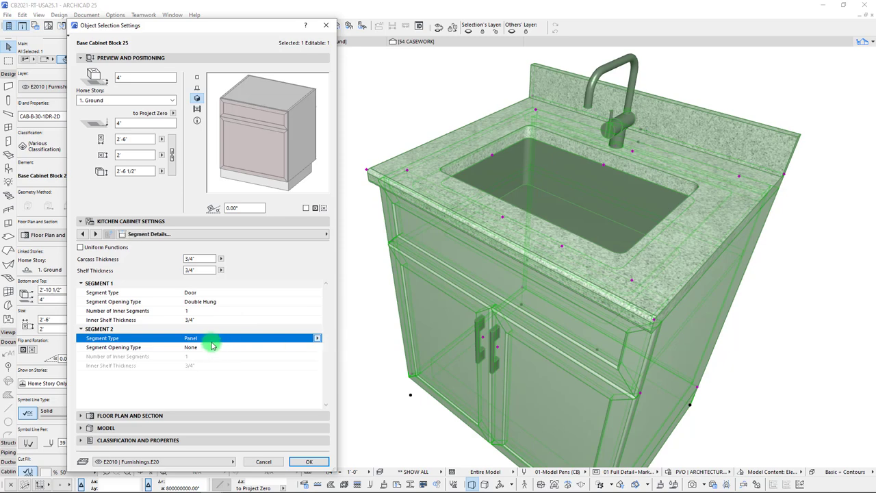
Return to the Double Face settings and set the rear side segment type of segment 1 to Door.
click(253, 234)
click(381, 376)
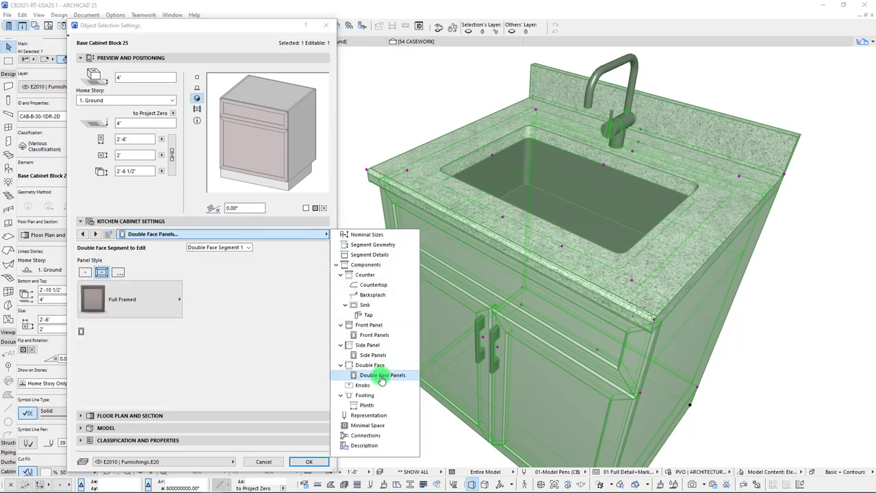
click(326, 234)
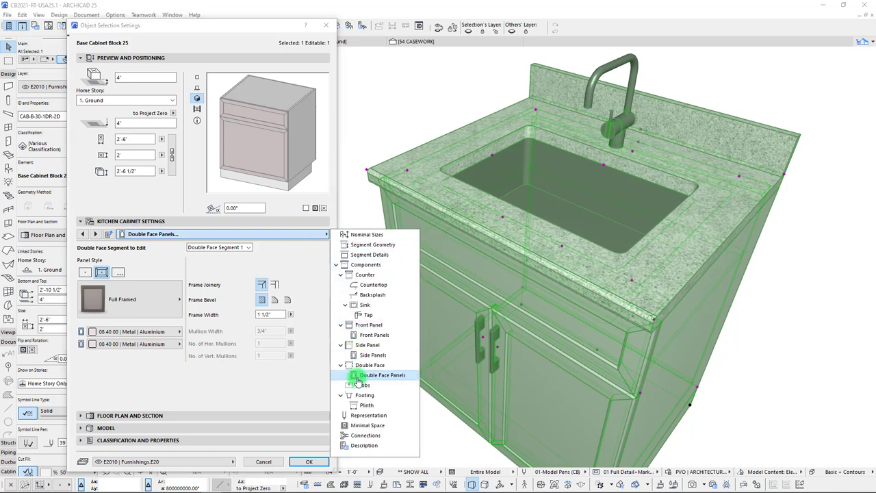
click(363, 368)
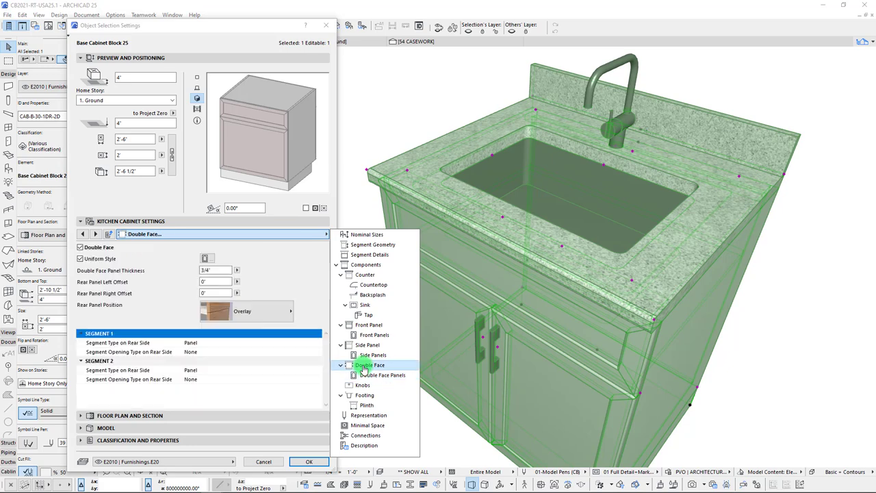
click(288, 310)
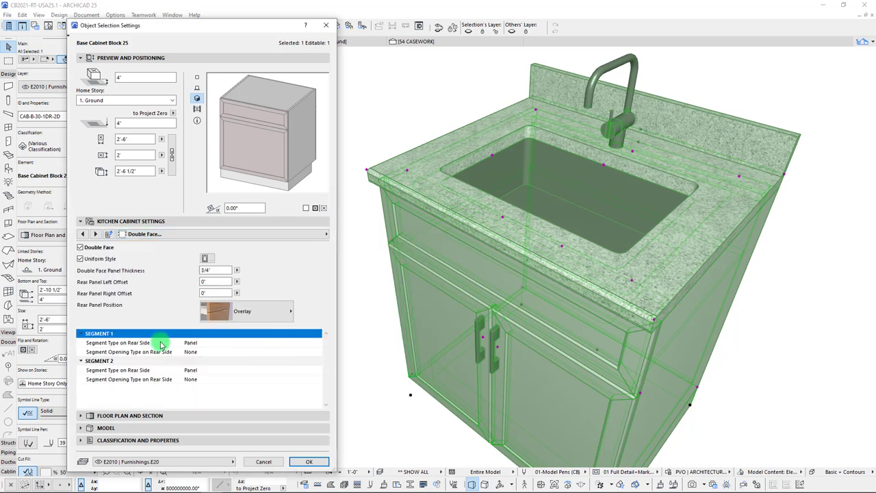
click(179, 341)
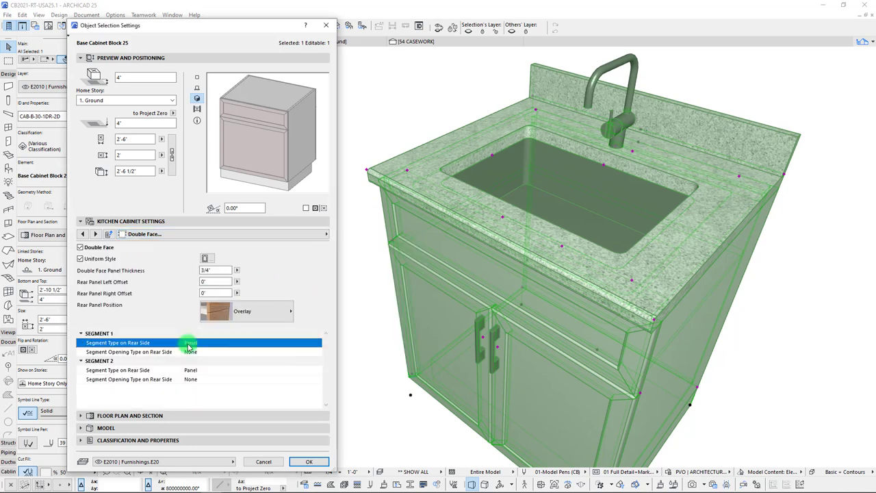
click(318, 343)
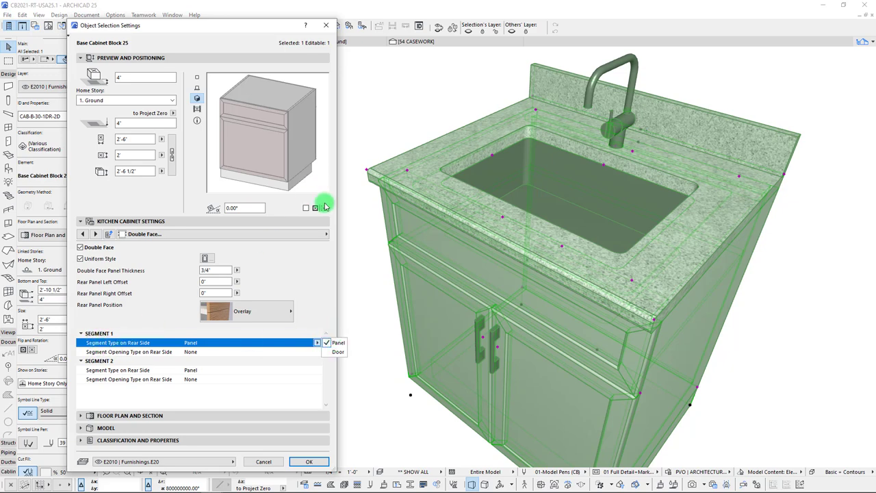
click(337, 351)
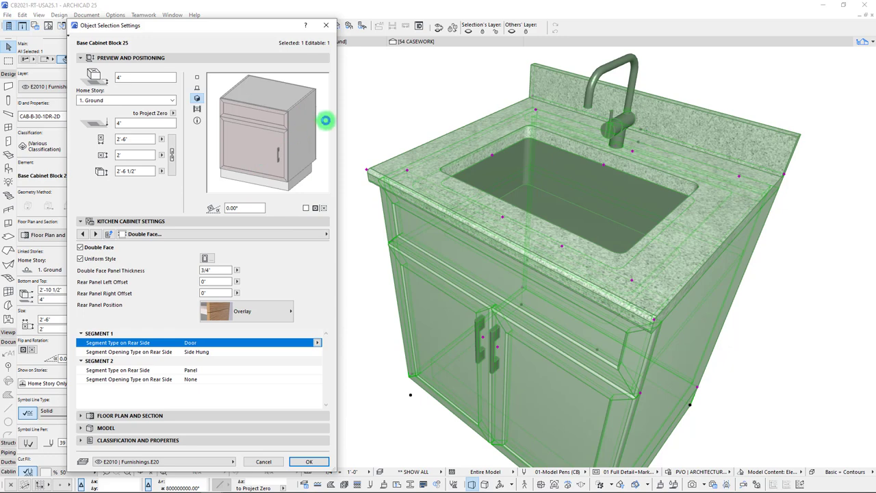
Set the rear side opening type of segment 1 to Double Hung.
click(202, 352)
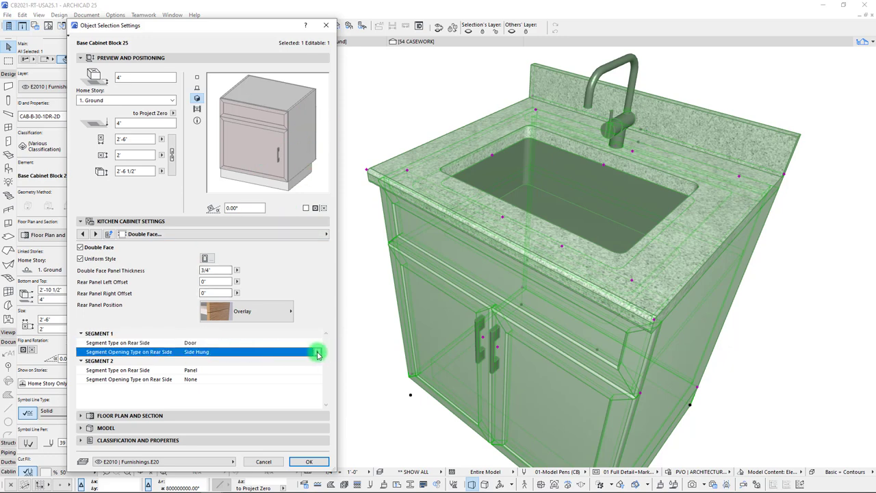
click(317, 354)
click(288, 180)
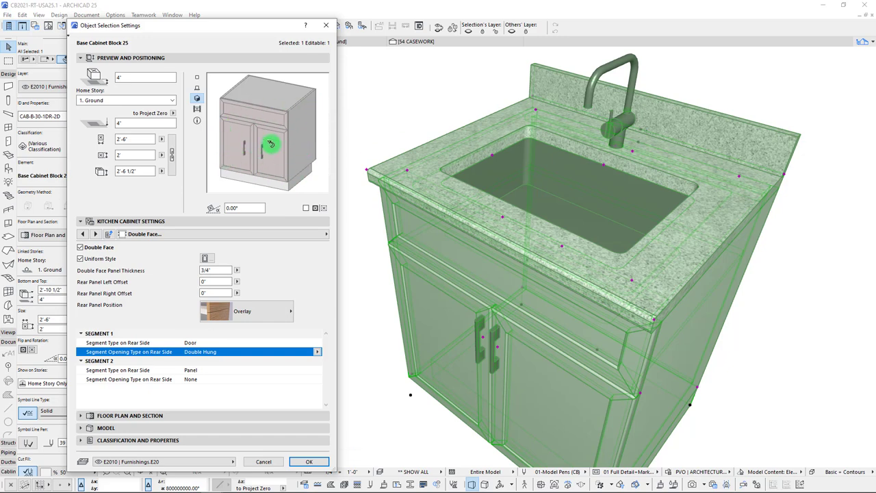
Check the rear side type options of segment 2, and set that segment's type to Open in the Segment Details.
click(121, 370)
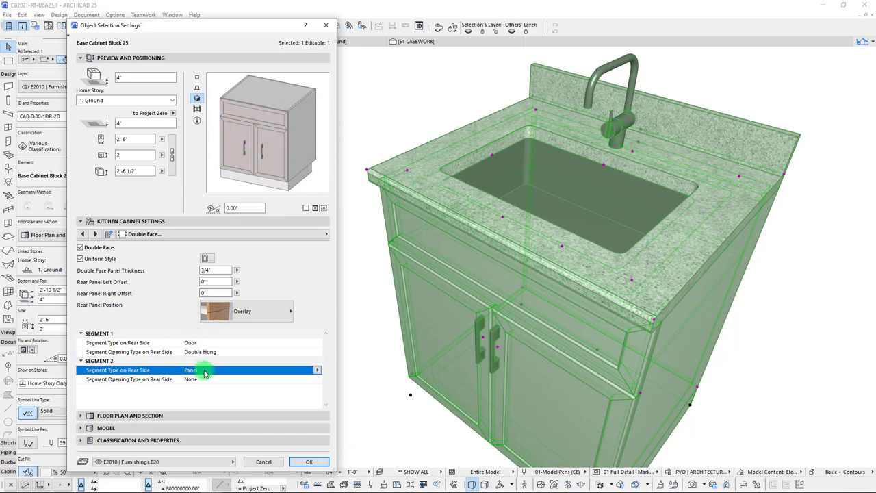
click(318, 370)
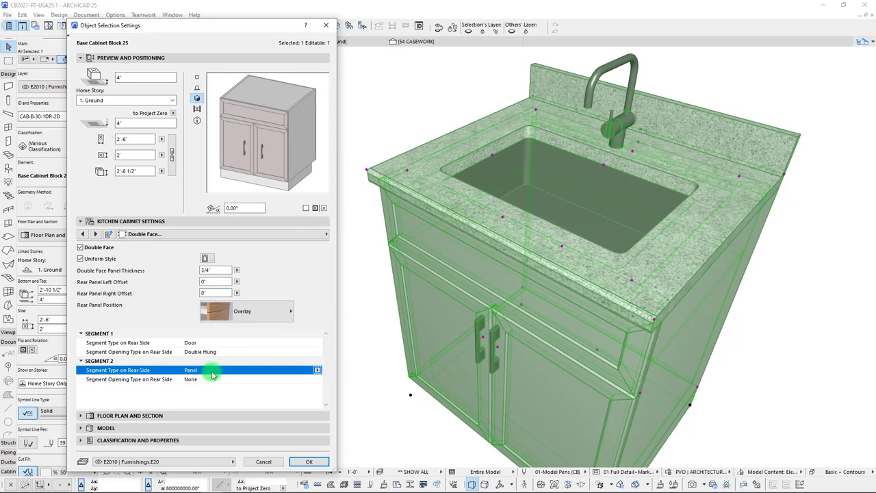
click(268, 235)
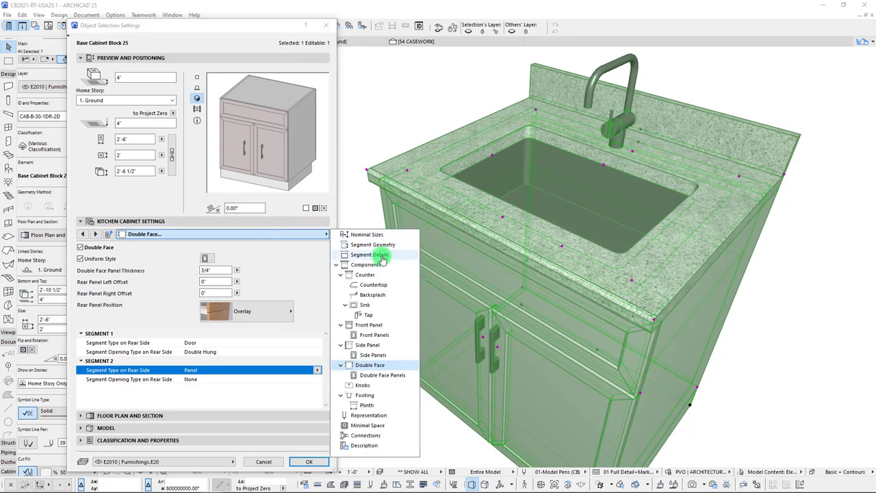
click(373, 254)
click(317, 338)
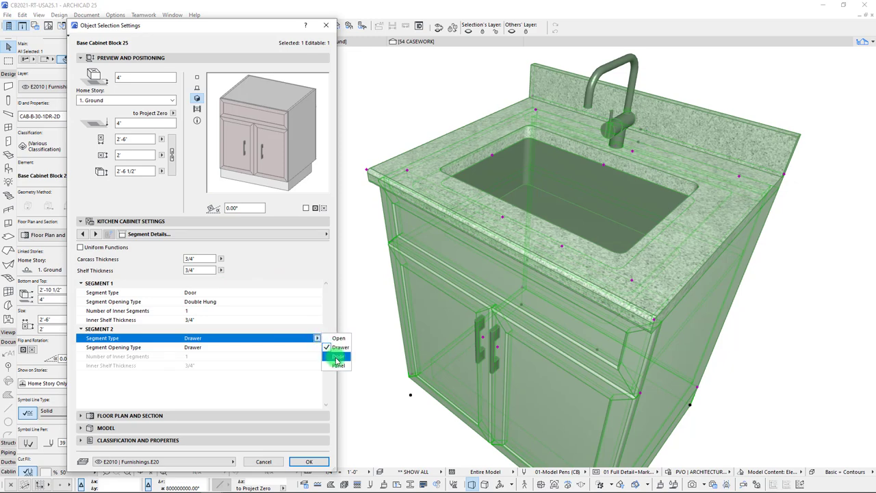
click(338, 338)
Return to the Double Face settings and set the rear side segment type of segment 2 to Open.
click(310, 238)
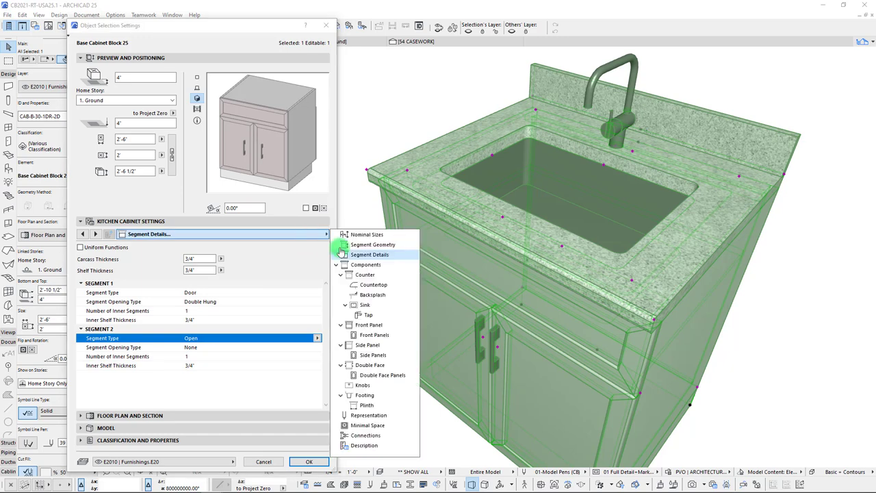
click(370, 365)
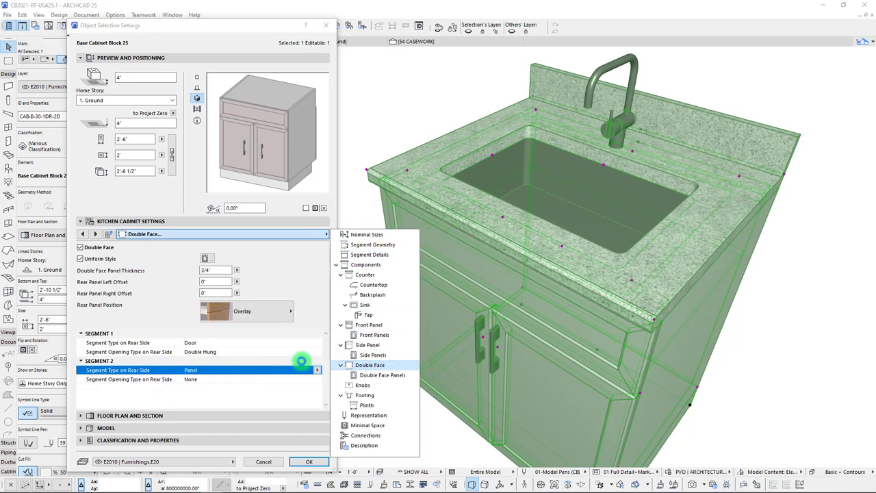
click(317, 370)
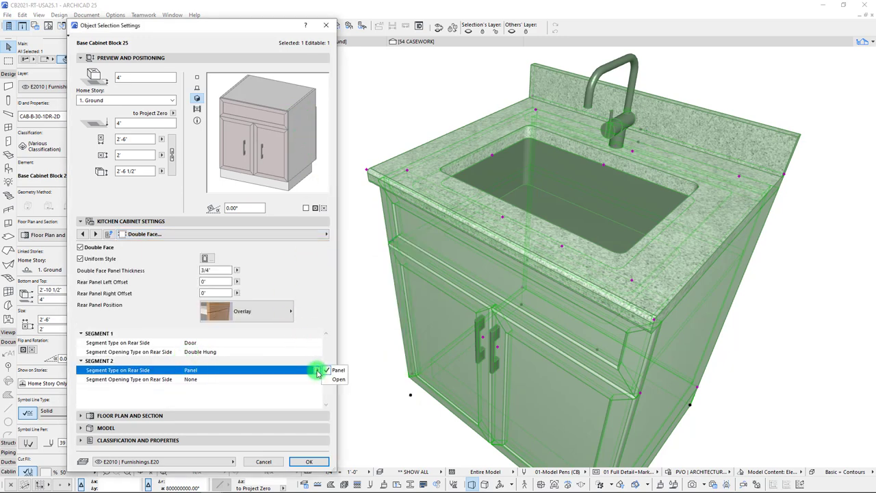
click(335, 379)
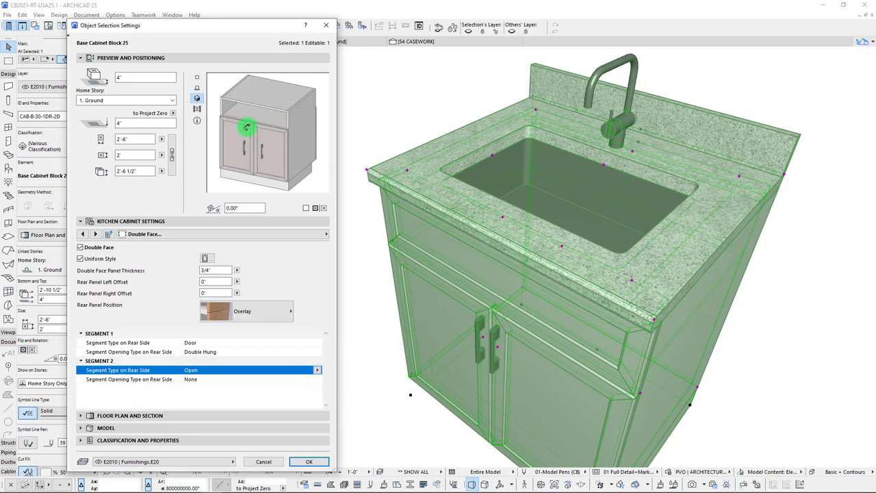
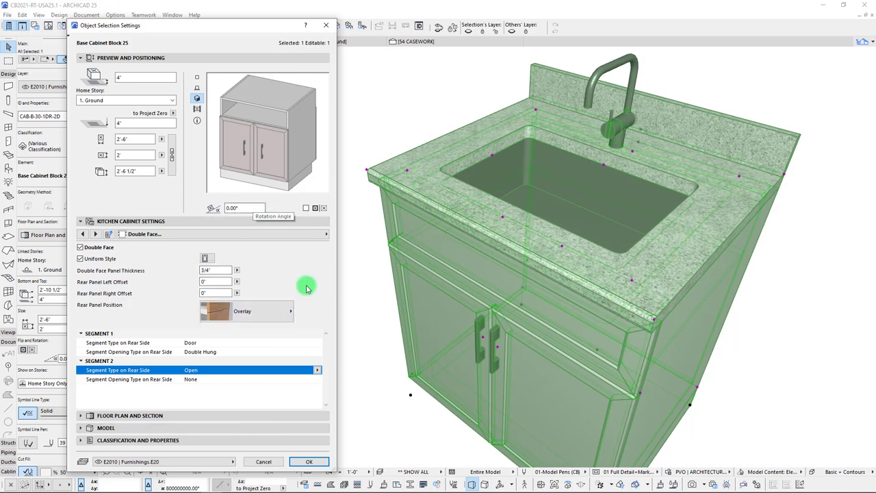
Turn off the Double Face option and rotate the preview to the front of the cabinet.
click(309, 226)
click(287, 233)
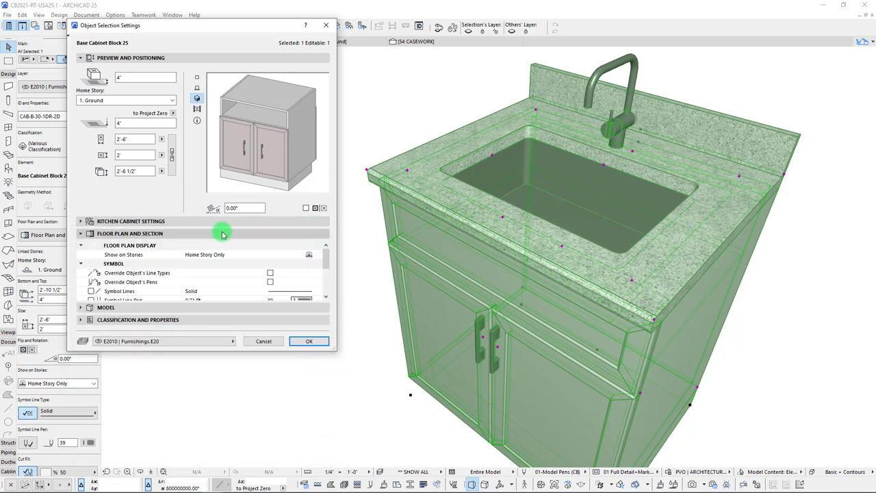
click(228, 221)
click(271, 234)
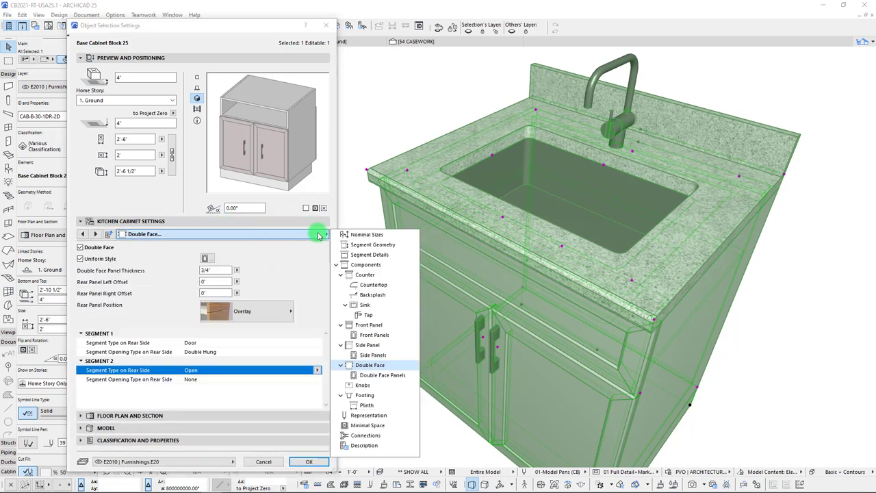
click(272, 252)
click(80, 248)
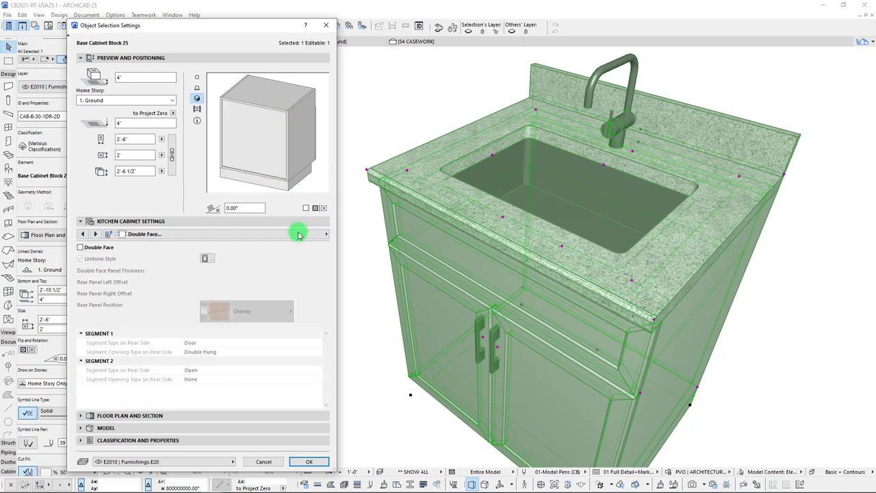
click(312, 236)
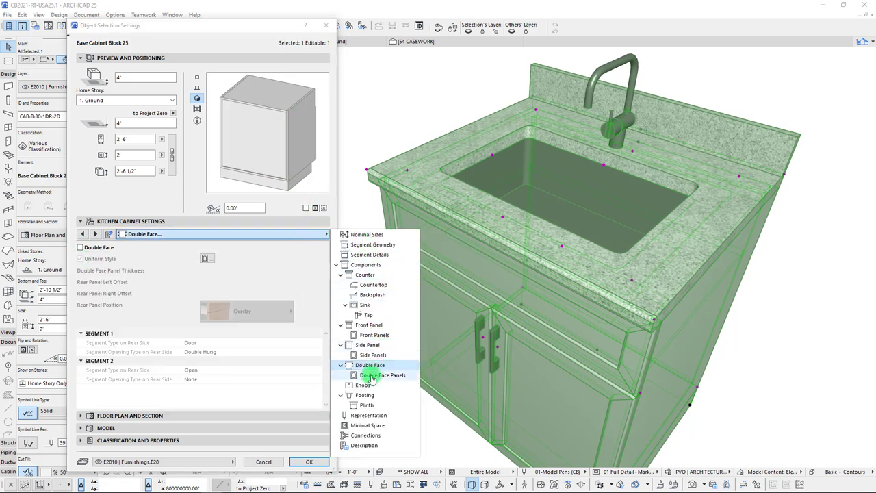
click(291, 231)
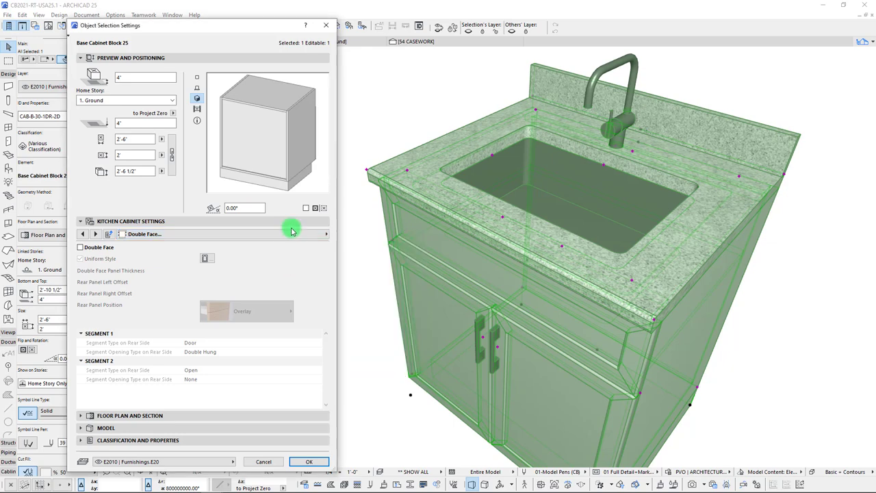
click(317, 139)
click(318, 139)
click(318, 139)
click(317, 139)
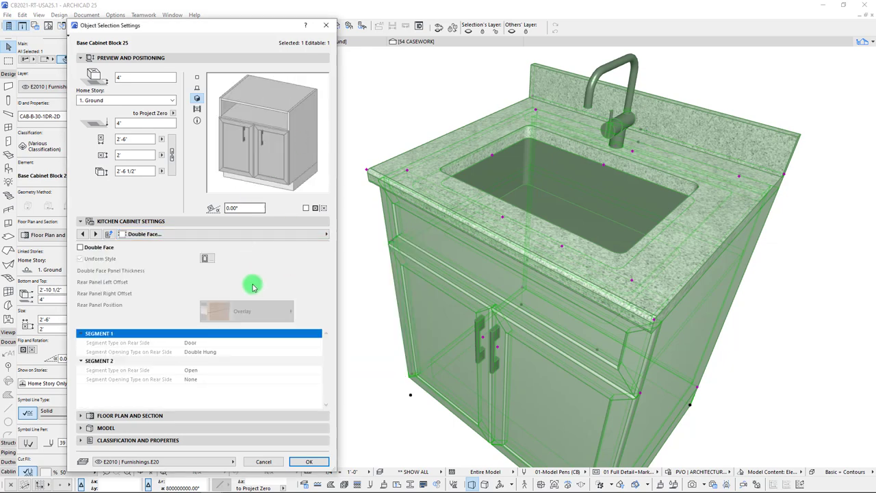
Set the segment type of segment 2 to Drawer in the Segment Details.
click(226, 233)
click(342, 256)
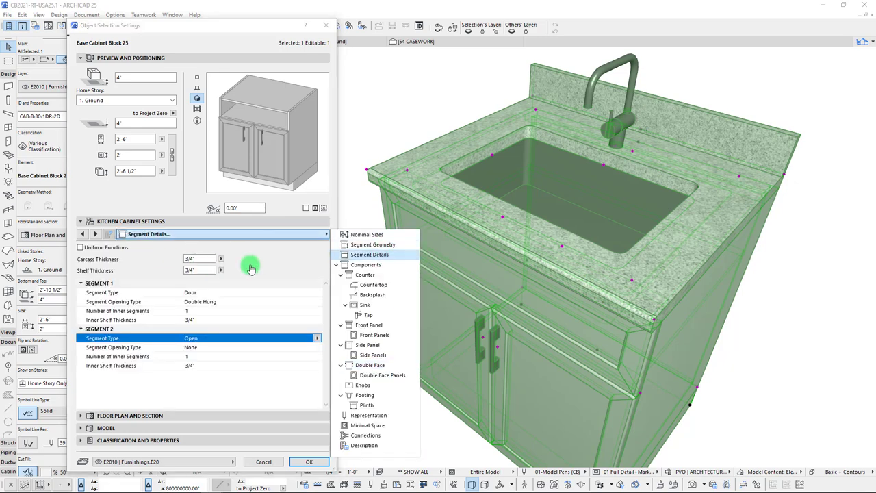
click(318, 338)
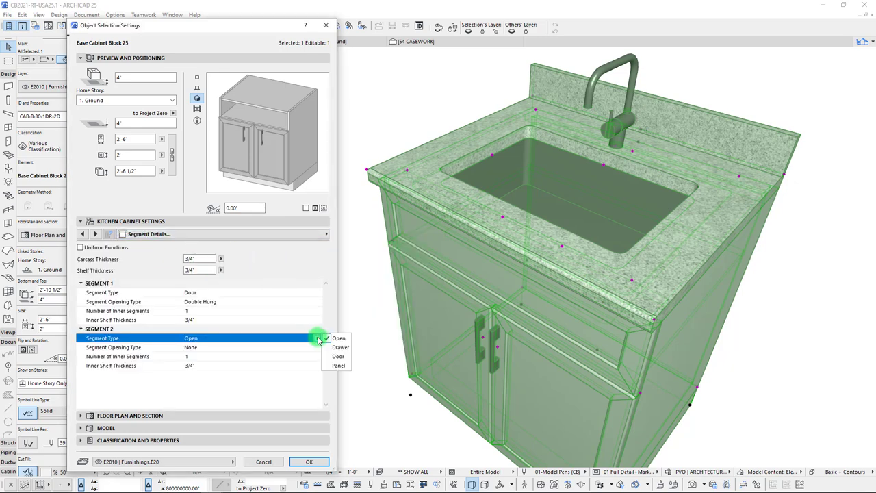
click(340, 349)
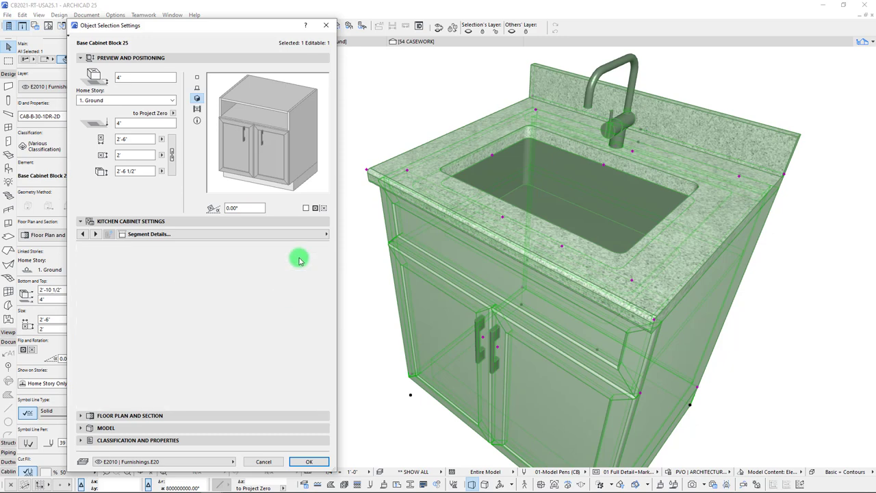
Go to the Knobs settings, try the Cylinder knob style and review the other knob shapes offered with it.
click(294, 233)
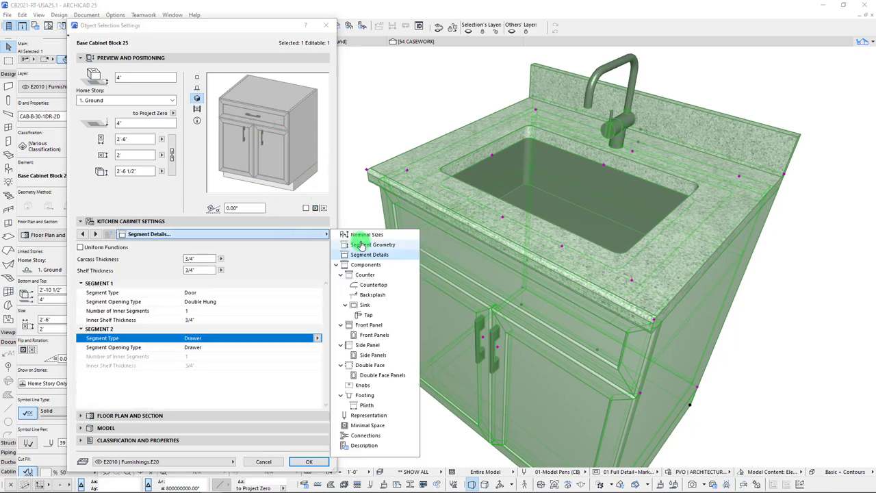
click(369, 385)
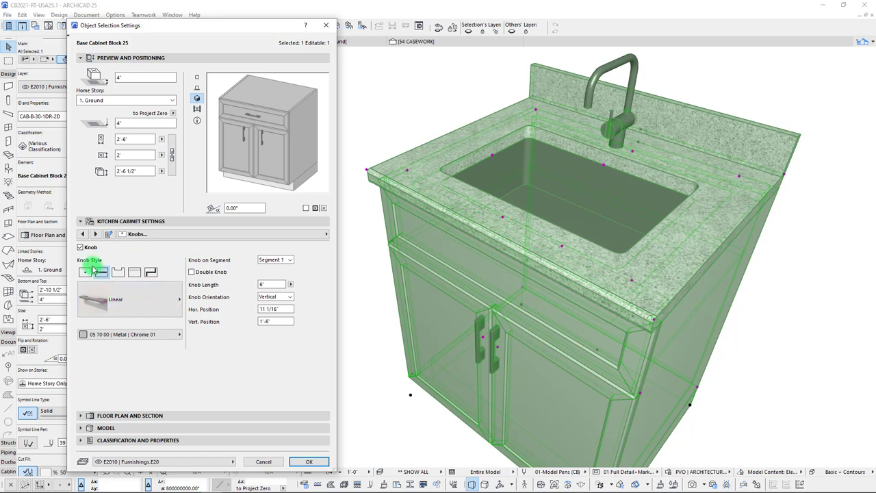
click(87, 275)
click(126, 297)
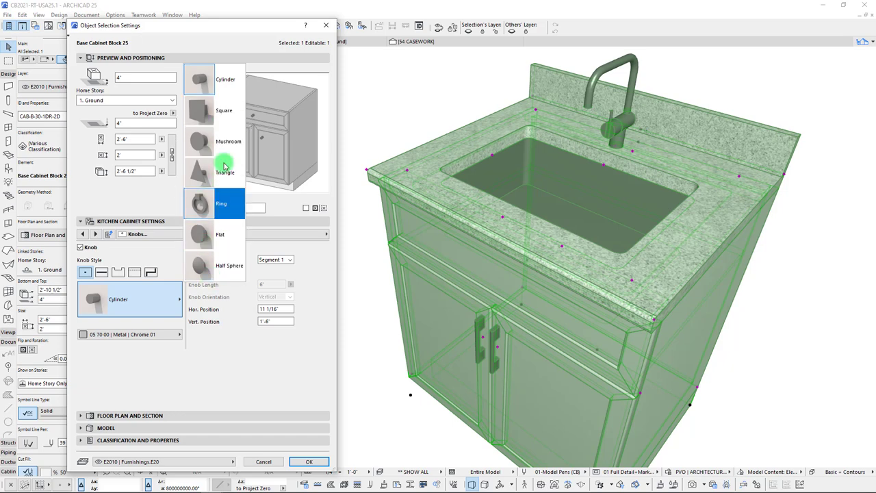
click(131, 298)
Set the knob style to Rounded Plate on Top/Bottom and check the Knob on Segment options.
click(102, 272)
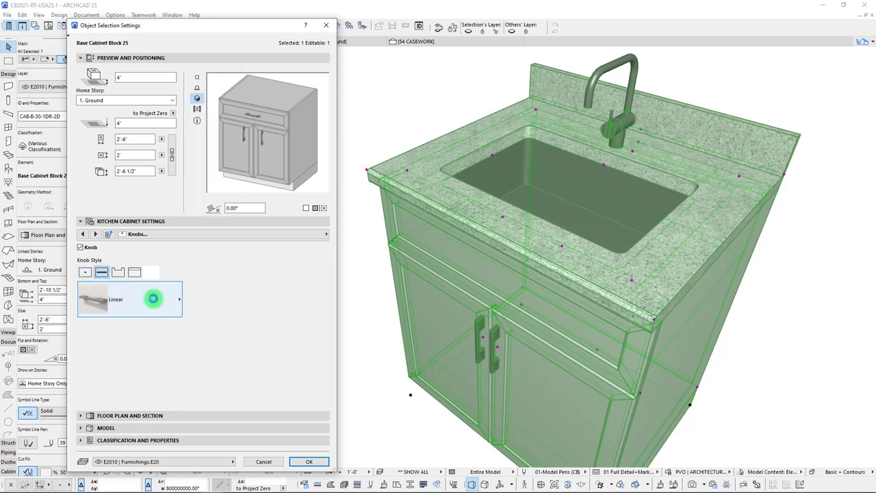
click(153, 300)
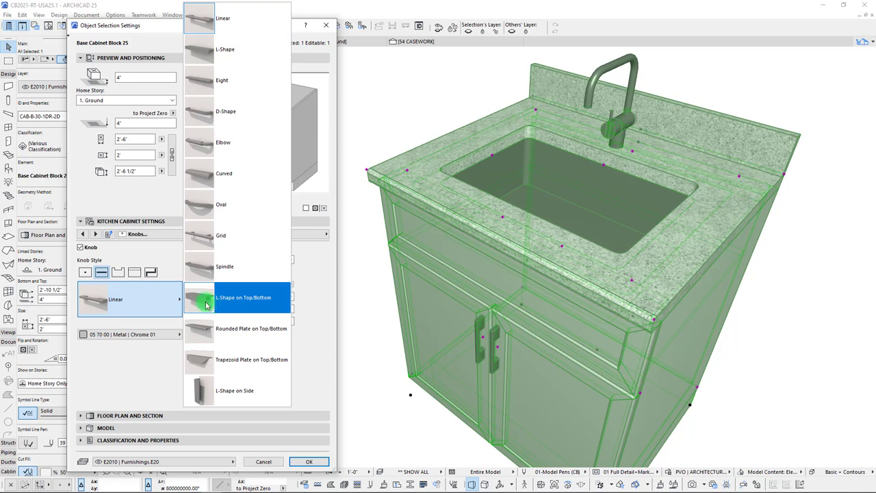
click(202, 329)
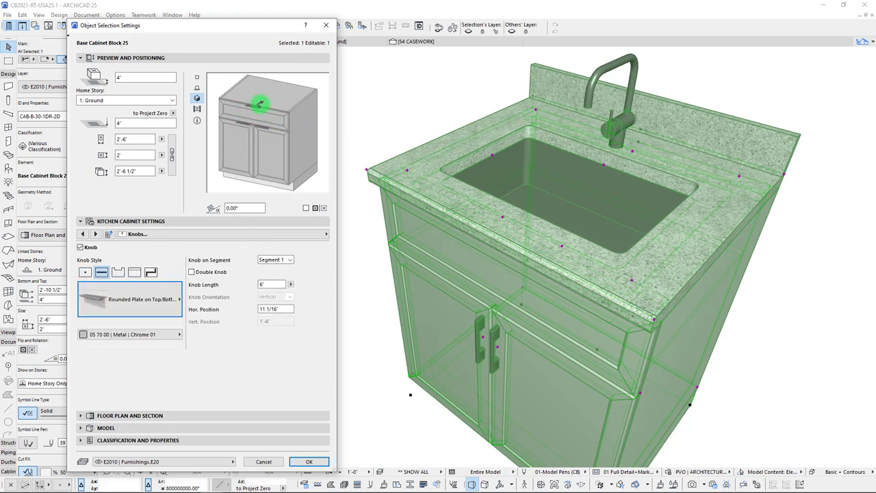
click(292, 261)
click(292, 262)
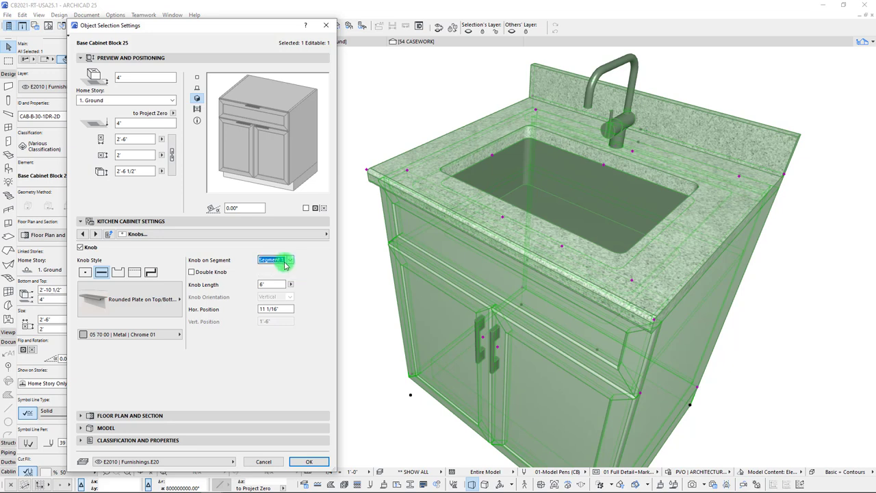
click(97, 269)
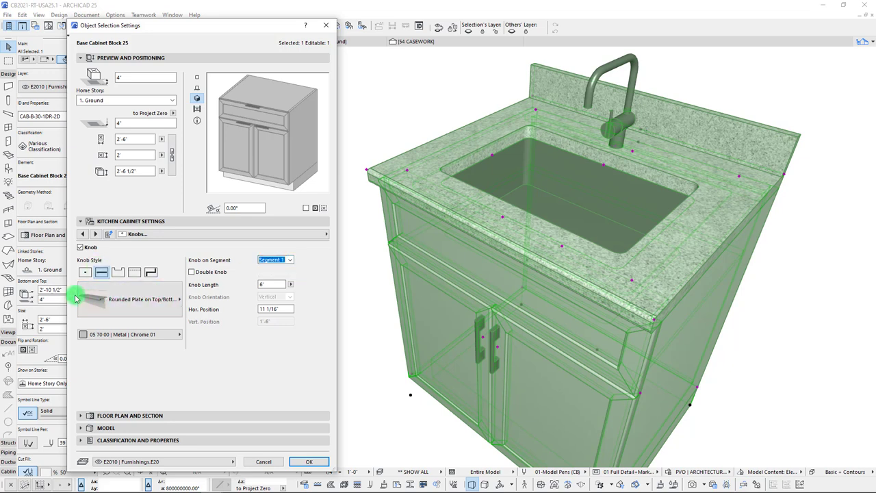
Try the Trapezoid Plate, L-Shape and Rounded Plate on Top/Bottom knob shapes and compare them in the cabinet preview.
click(290, 259)
click(272, 148)
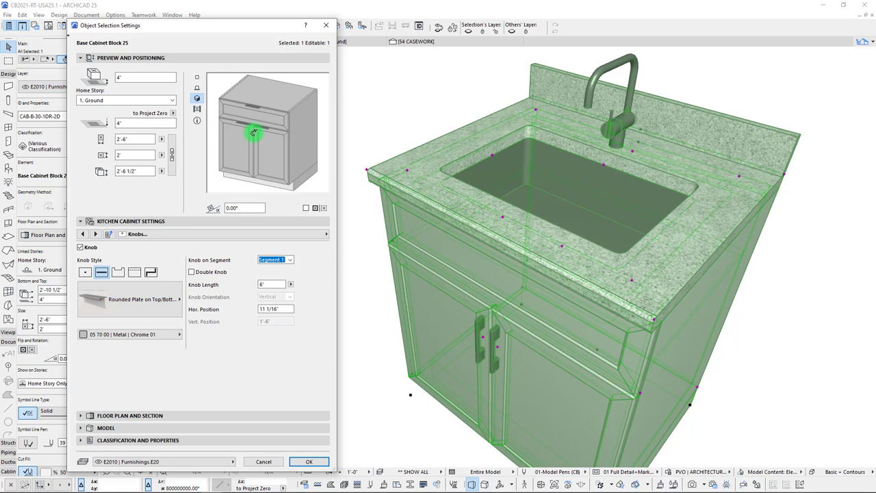
click(159, 309)
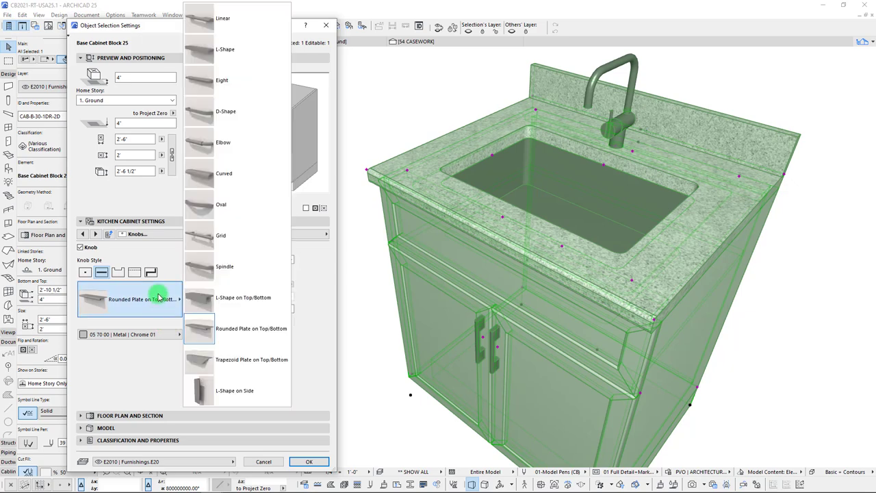
click(197, 349)
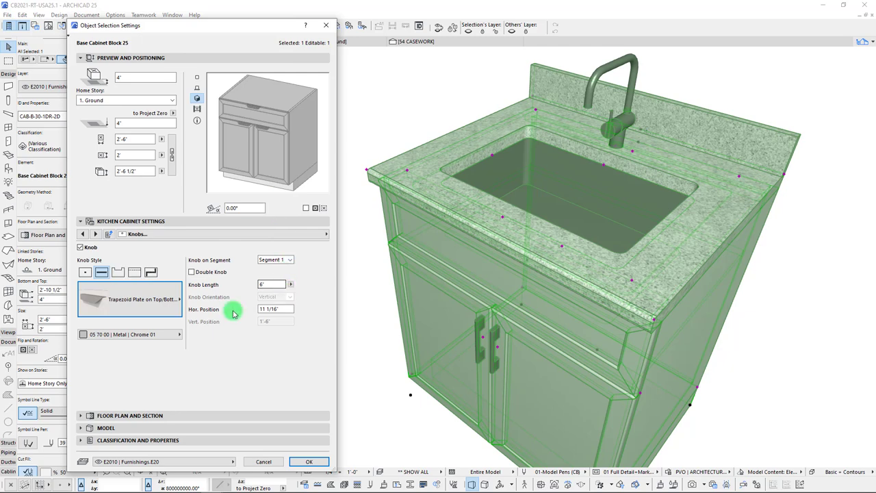
click(161, 314)
click(212, 293)
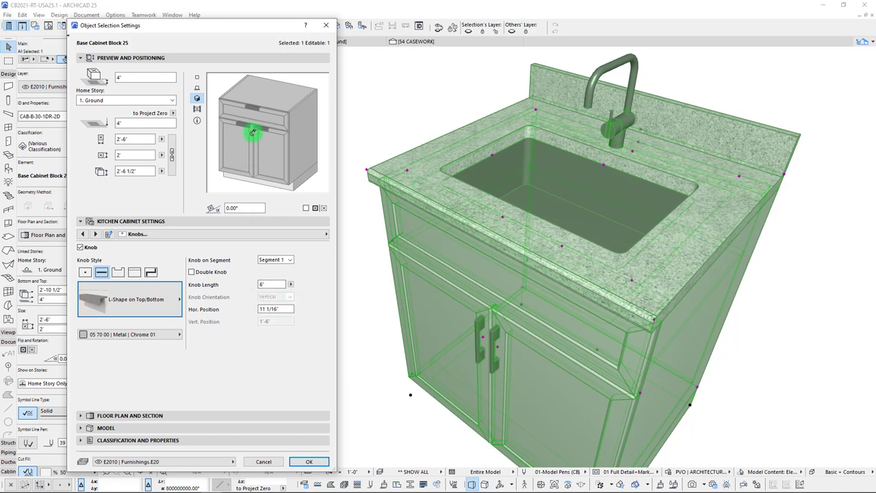
click(181, 299)
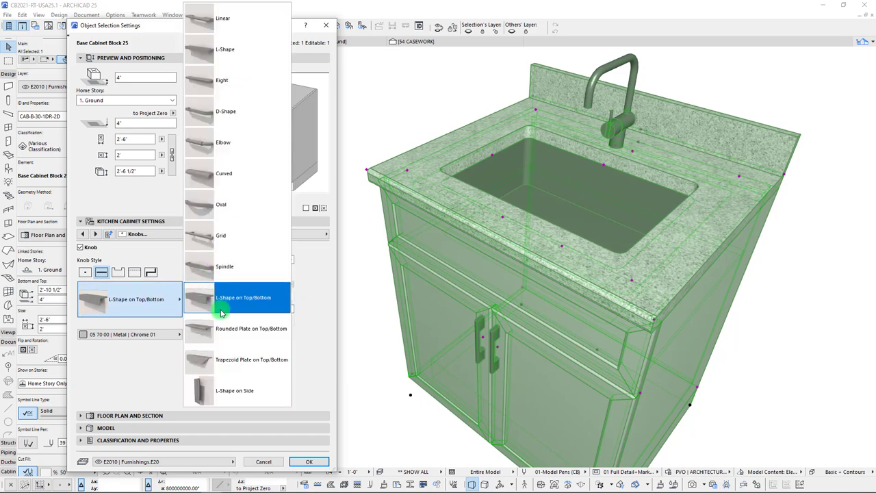
click(218, 329)
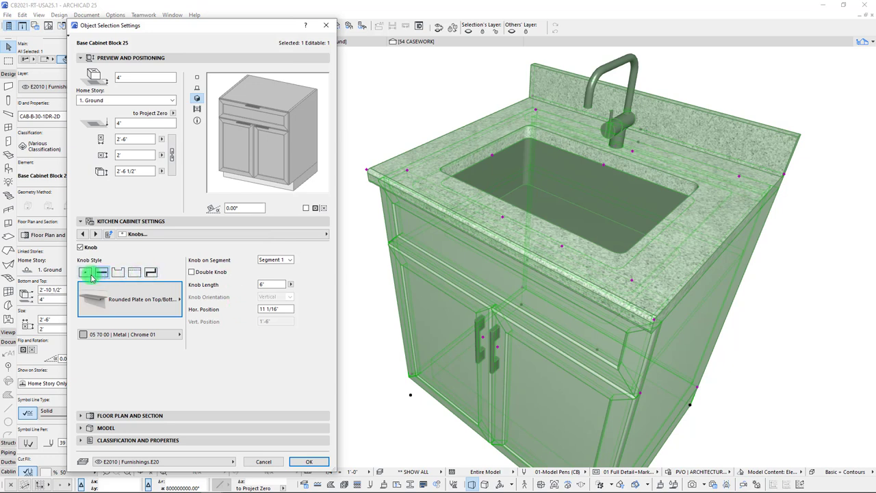
Set the knob shape to Spindle and check the cabinet's width against the knob's position values.
click(175, 297)
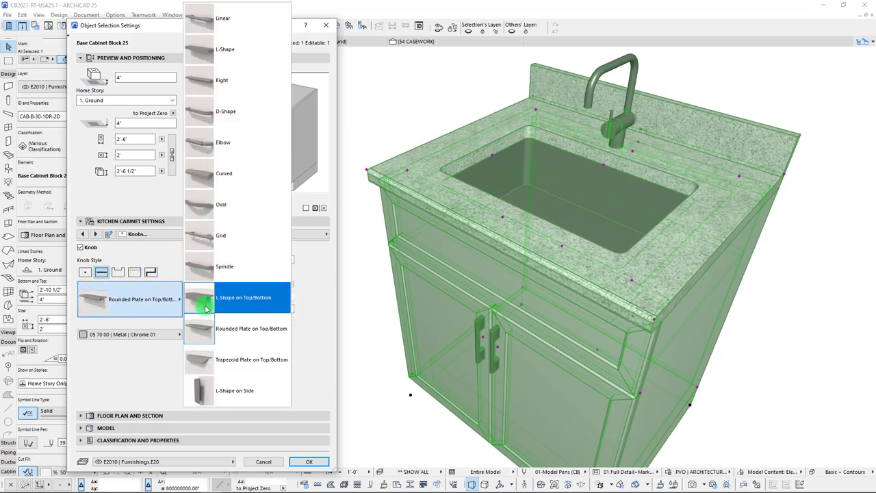
click(199, 266)
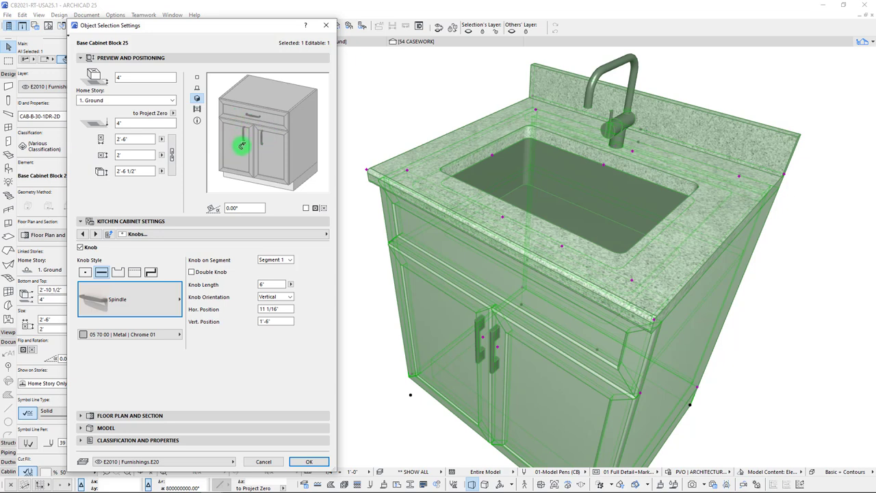
click(285, 321)
mouse_move(135, 140)
mouse_down()
mouse_move(101, 140)
mouse_move(134, 141)
mouse_up()
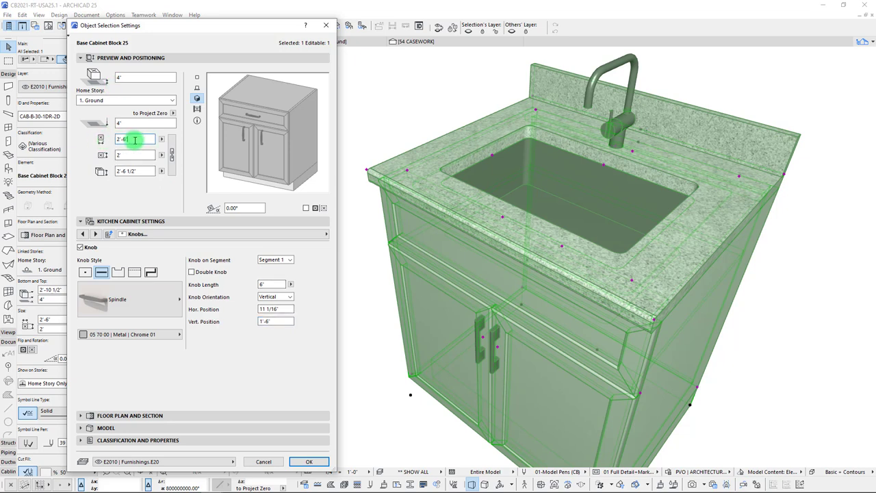
double_click(129, 139)
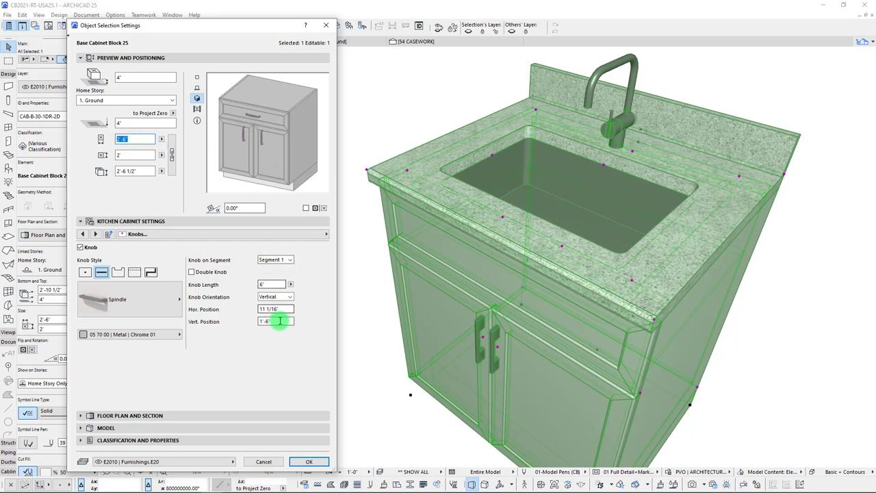
double_click(124, 139)
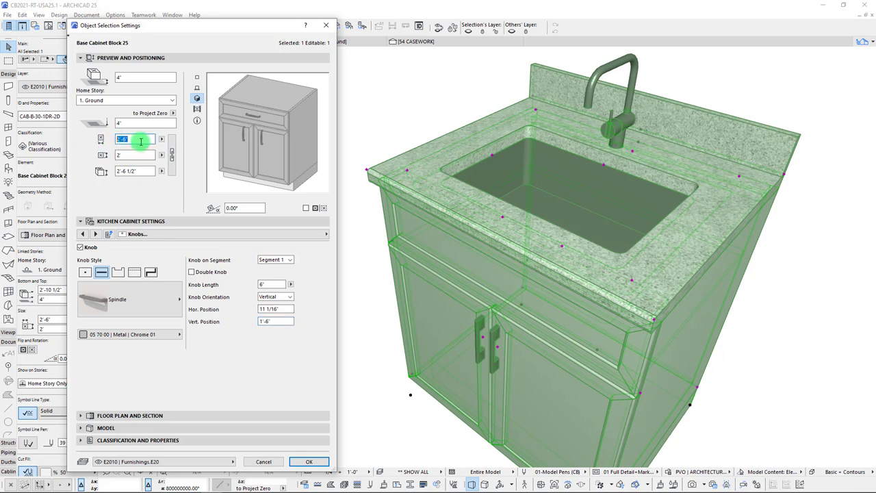
Set the knob's vertical position to 14" and its horizontal position to 14".
click(280, 321)
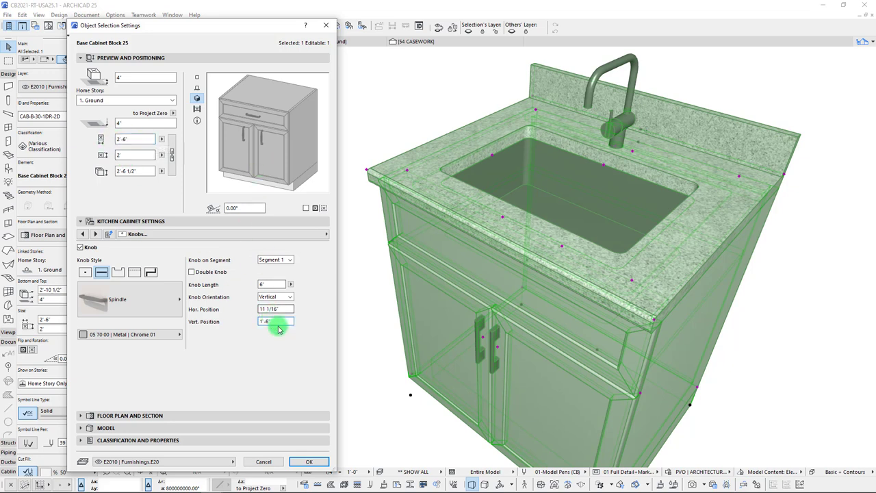
drag(281, 320, 250, 324)
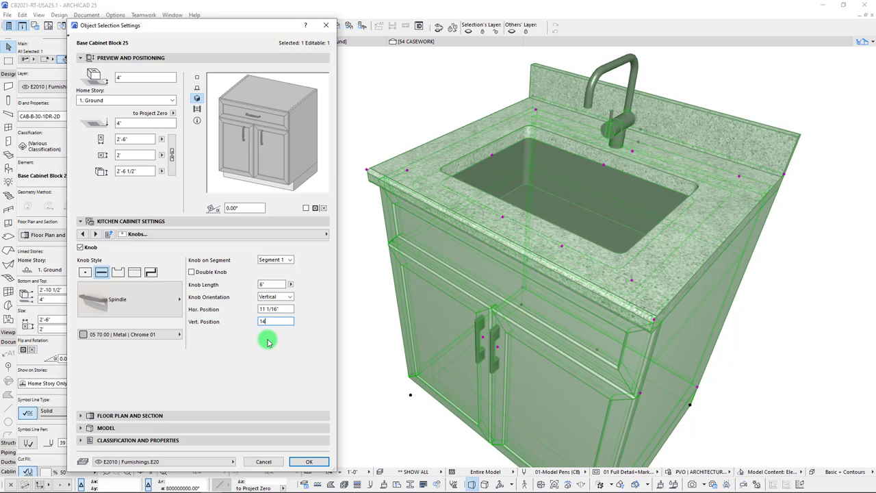
key(Return)
click(279, 310)
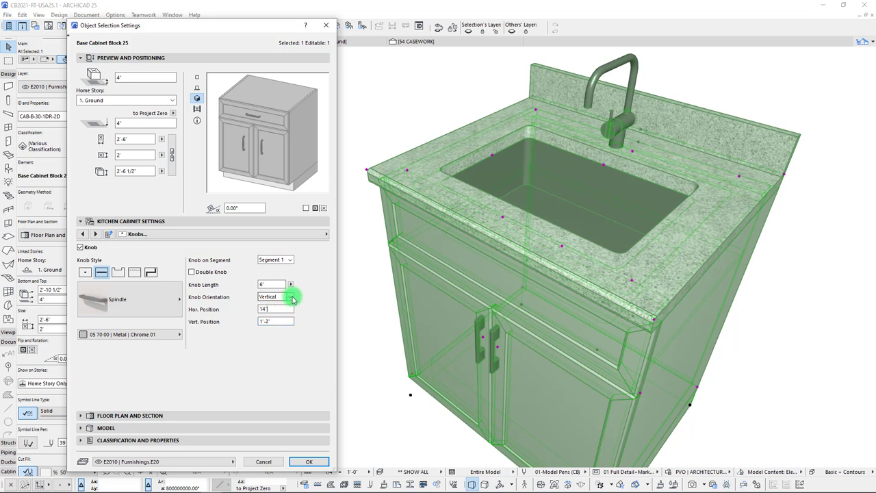
Set the Segment 1 knob's horizontal position to 1'-2" and its vertical position to 1'-6".
key(Return)
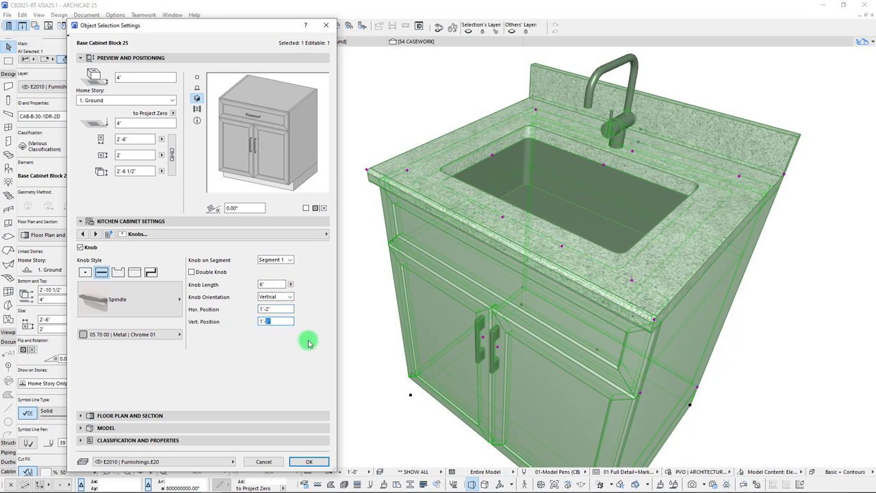
text(6)
key(Return)
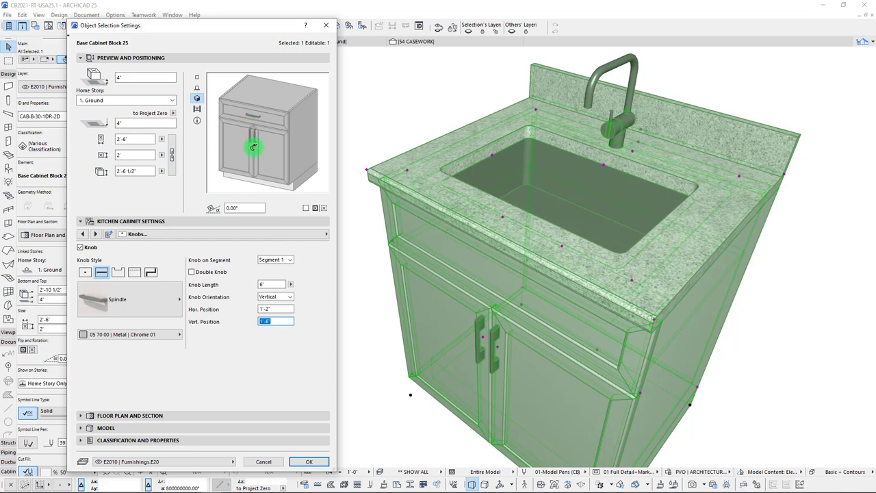
Show the knob settings for Segment 2 and change the cabinet's knob style to the Rectangle Hole cutout.
click(274, 260)
click(273, 274)
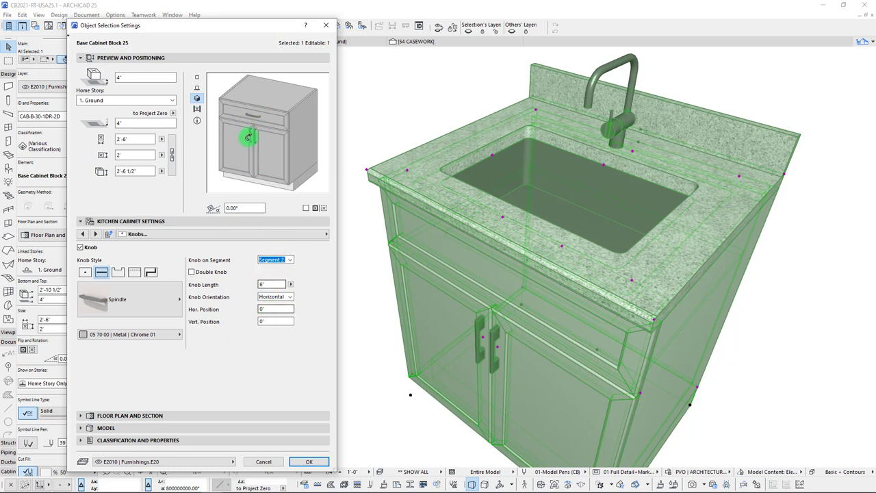
click(148, 307)
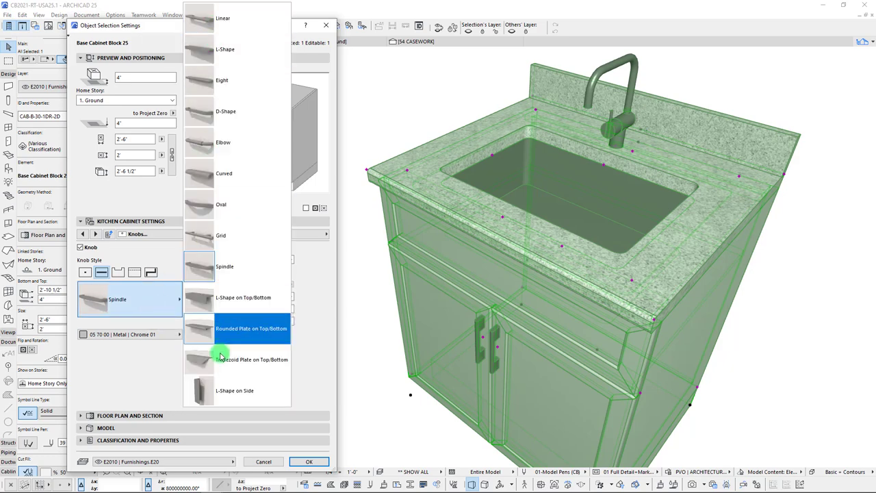
click(169, 384)
click(119, 273)
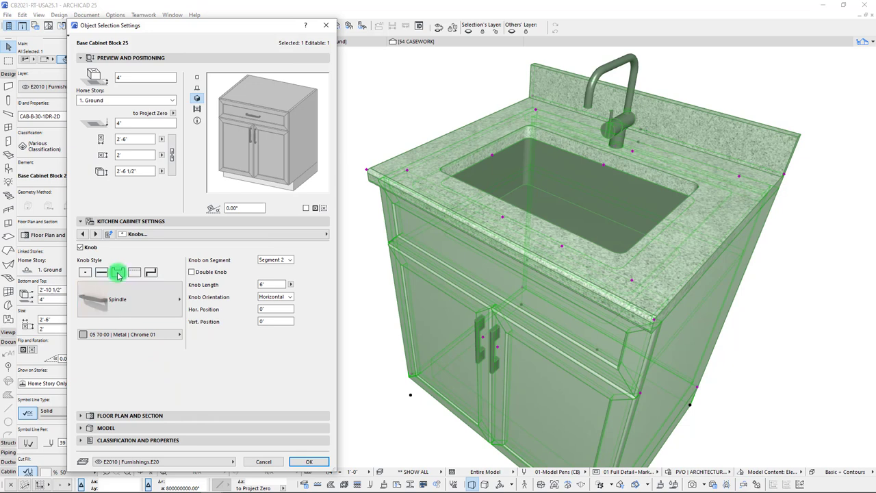
click(145, 296)
click(146, 297)
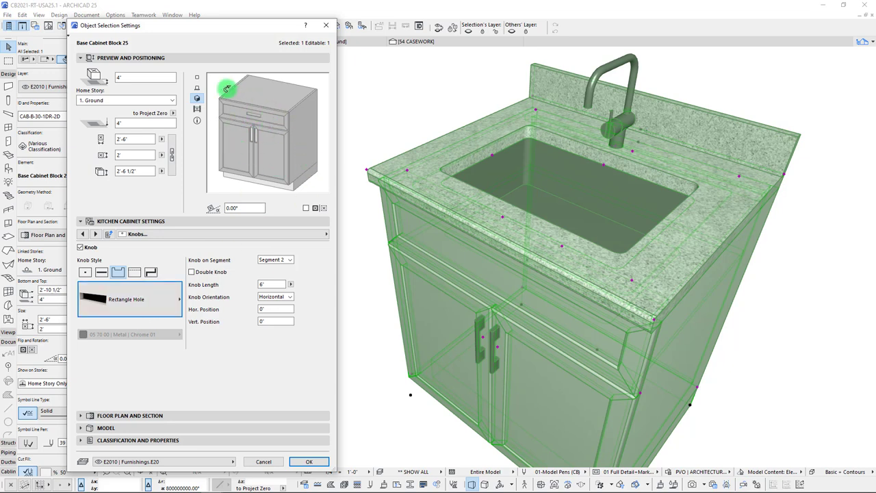
click(163, 308)
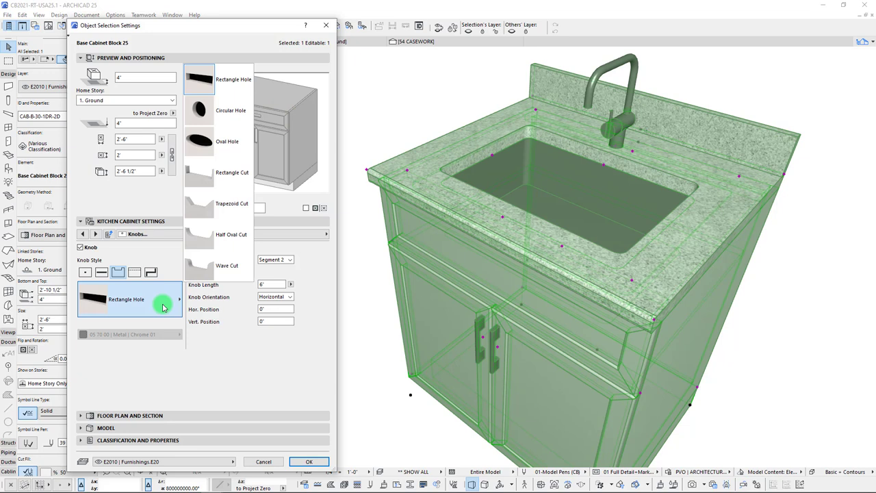
click(162, 308)
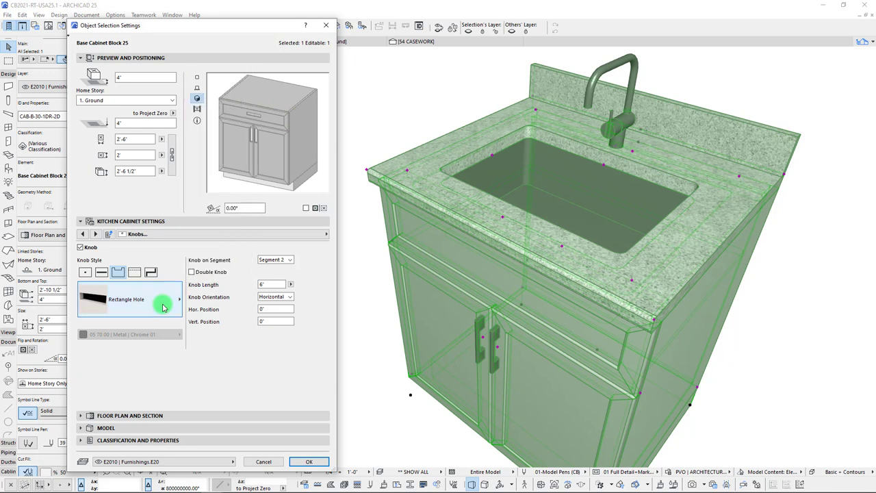
click(104, 277)
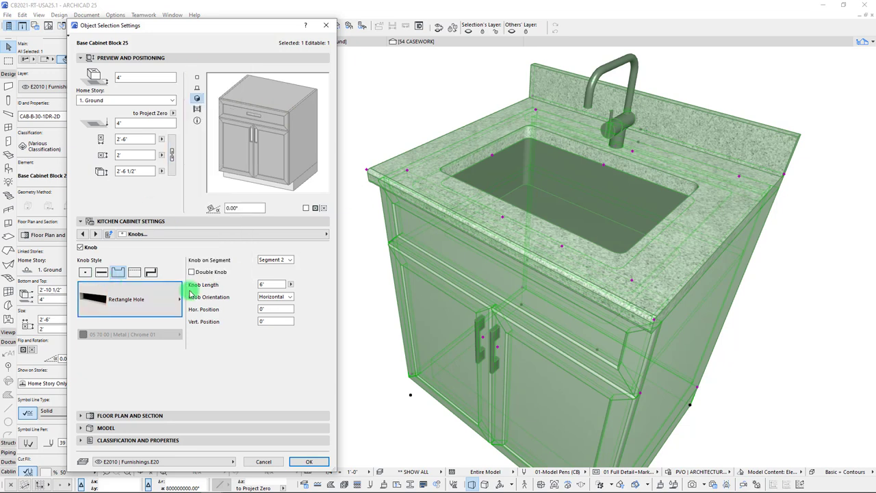
click(114, 272)
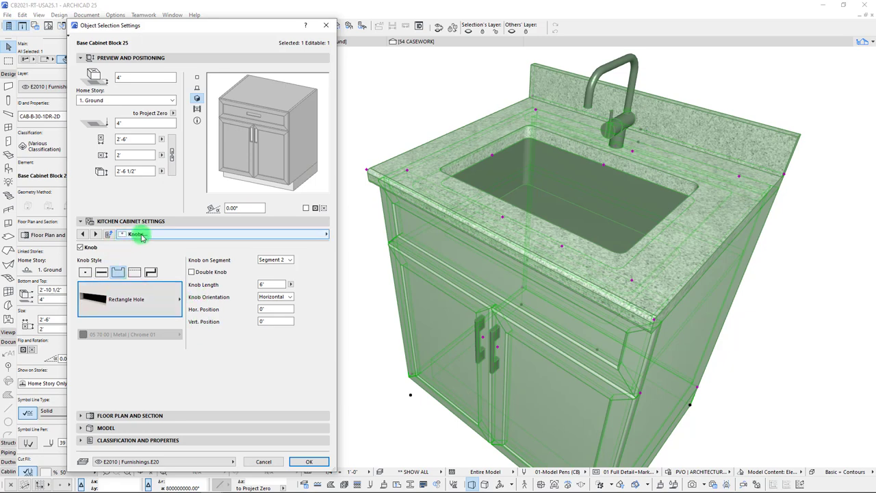
Change the cabinet's front panel style to Solid.
click(144, 235)
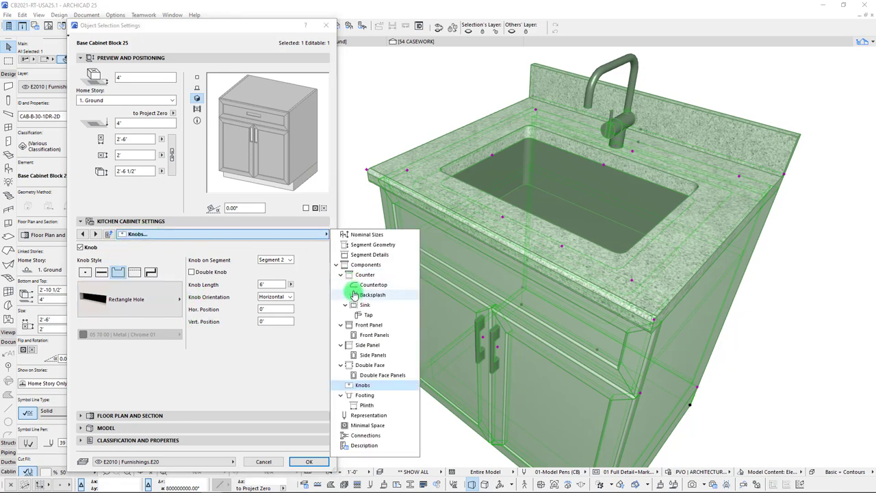
click(367, 326)
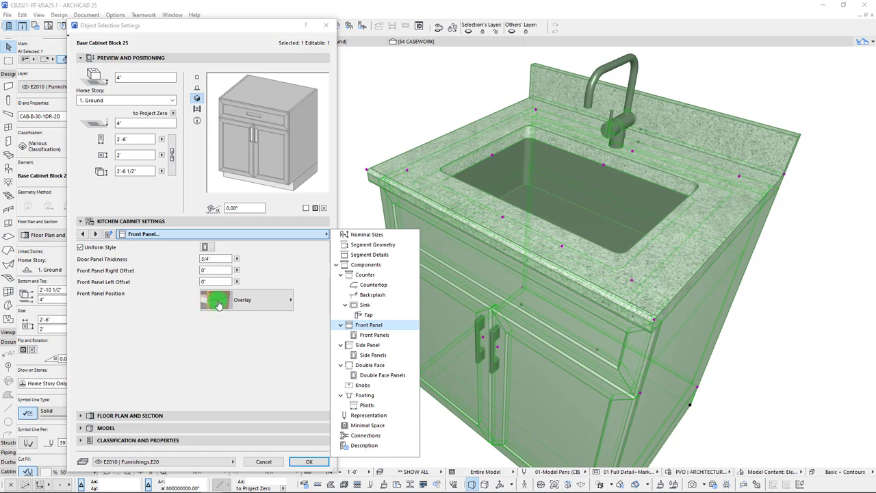
click(375, 334)
click(86, 274)
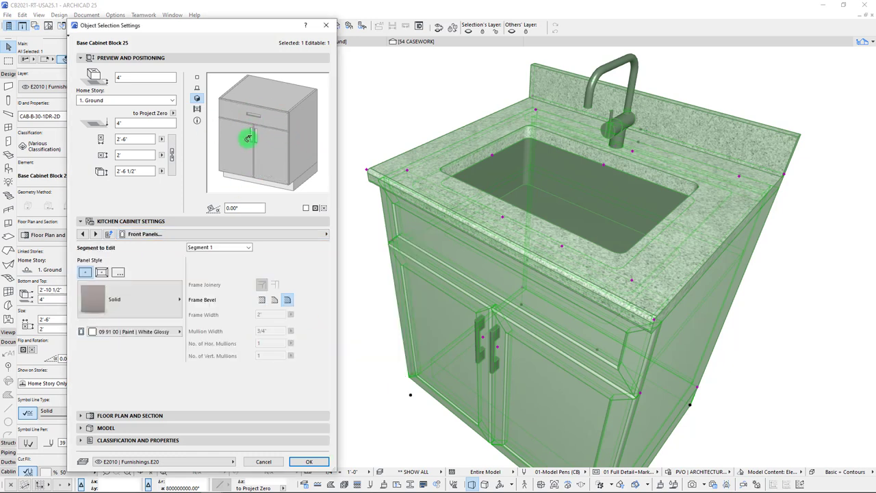
Return to the knob settings and set the Segment 1 knob's horizontal position to 1'.
click(172, 236)
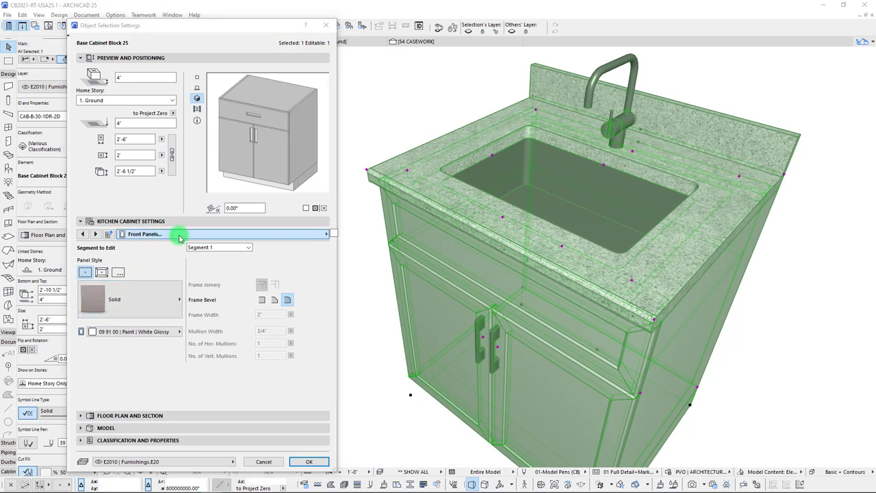
click(362, 388)
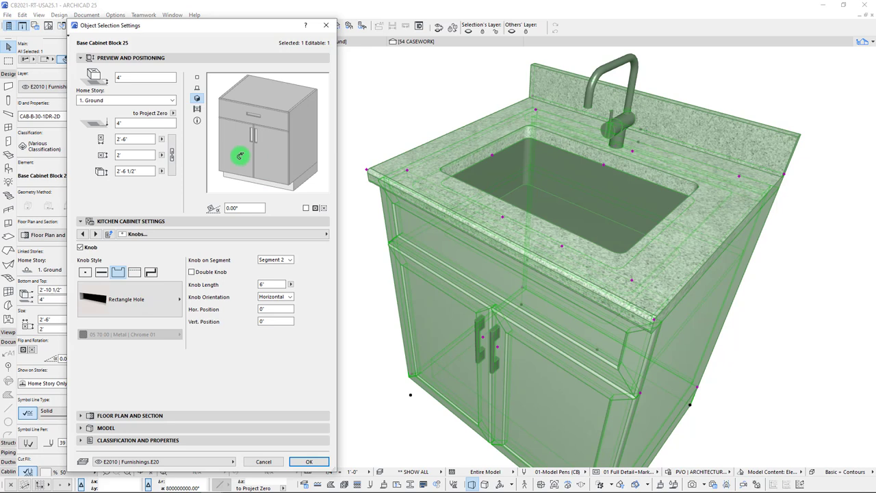
click(275, 259)
click(273, 252)
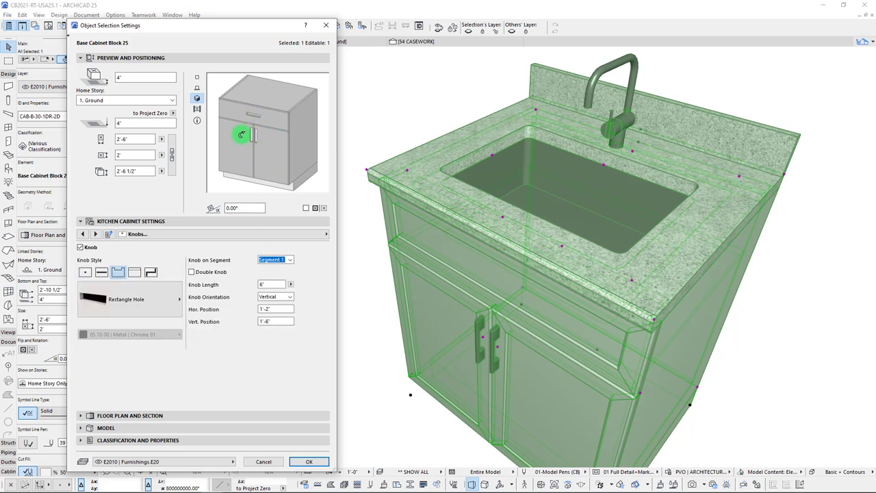
click(269, 309)
click(276, 309)
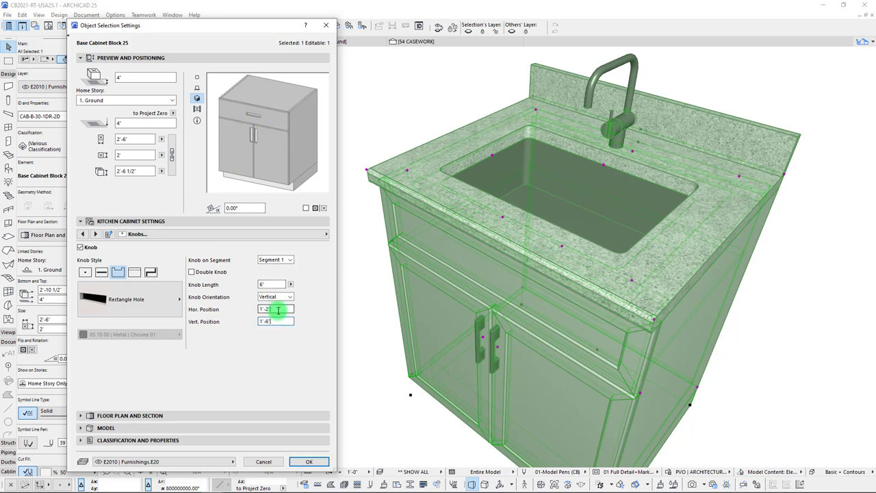
key(BackSpace)
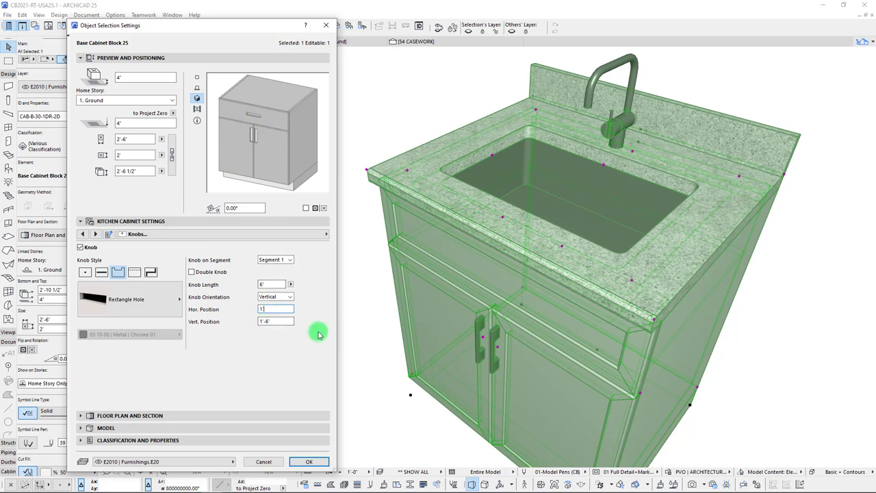
key(Return)
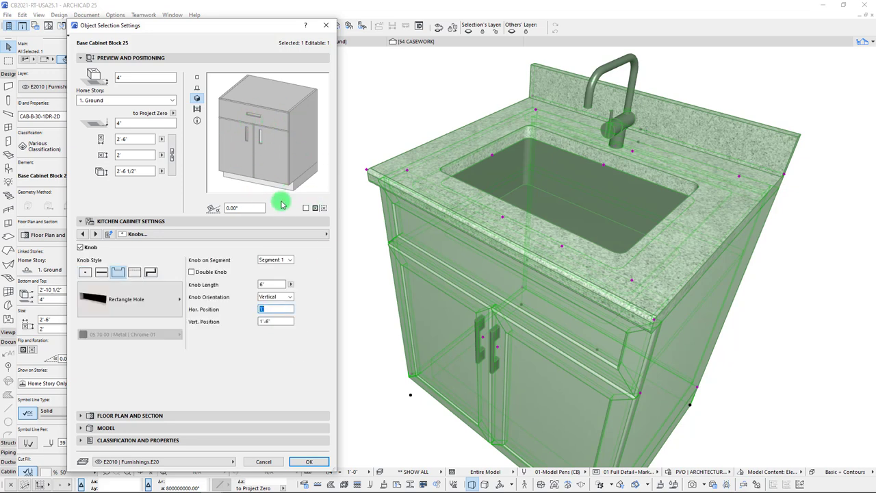
Try the Rectangle Cut knob shape with the Bottom and the Top and Bottom edge options, and restore the Top edge.
click(126, 299)
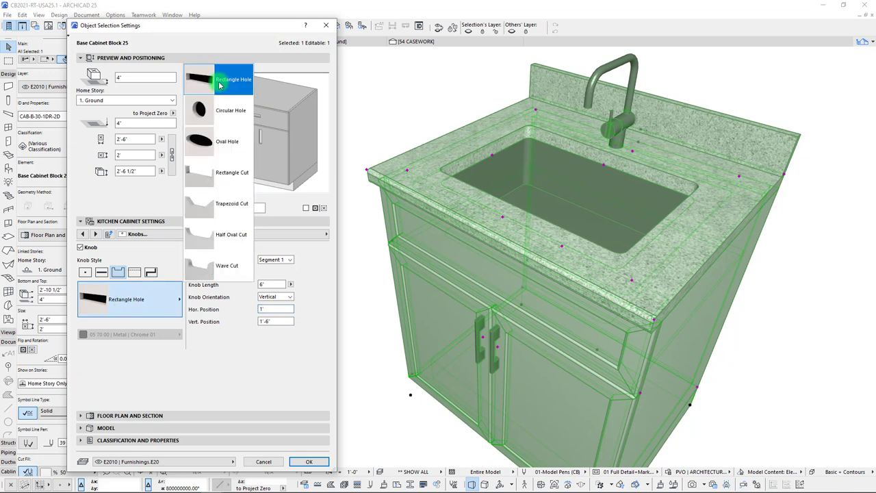
click(214, 180)
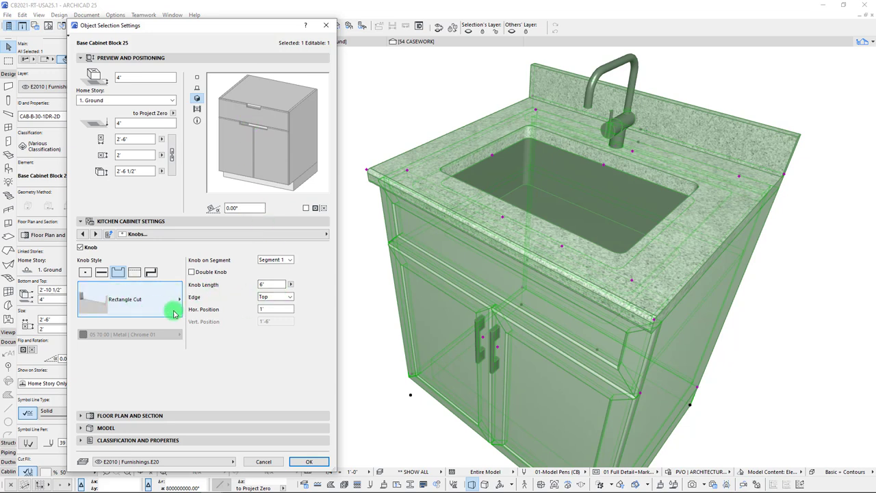
click(276, 297)
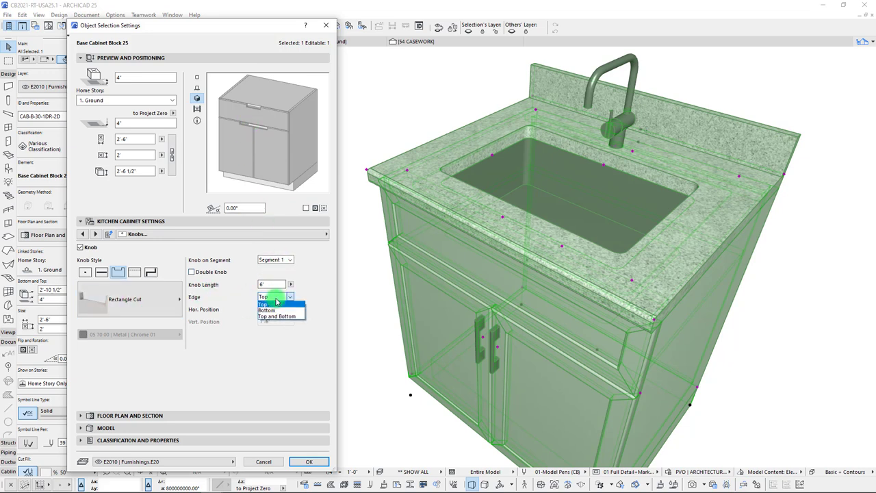
click(276, 310)
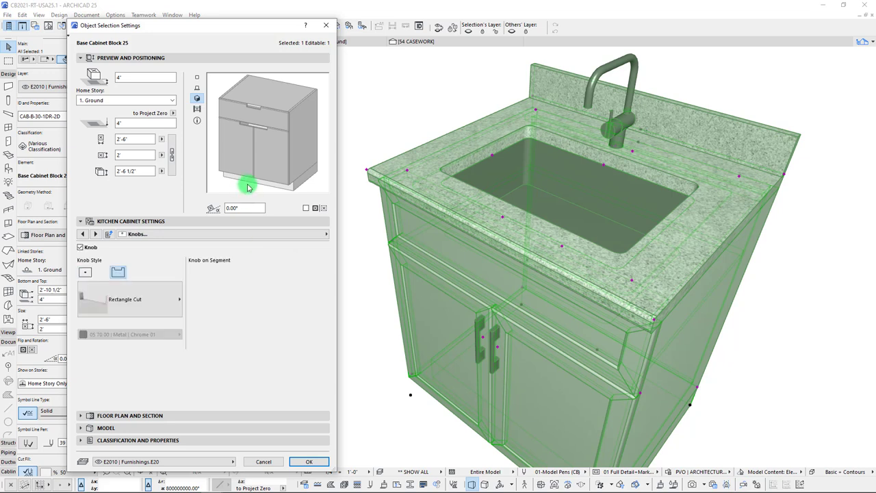
click(276, 296)
click(275, 315)
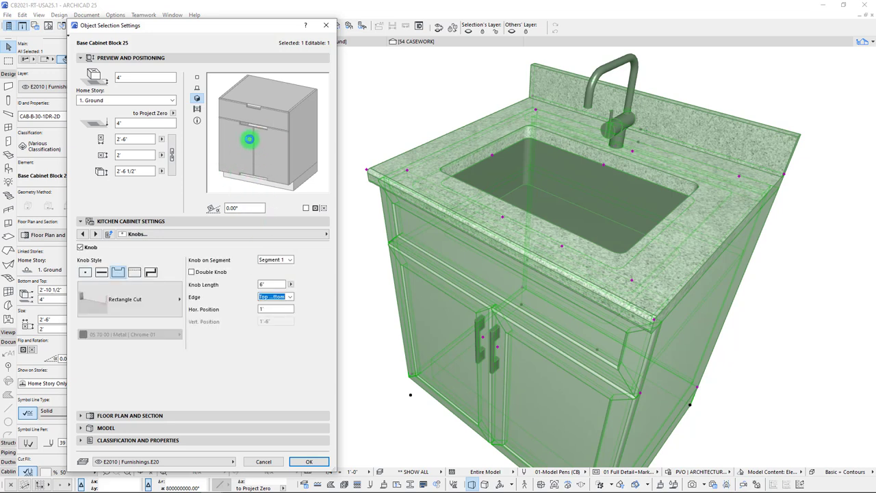
click(276, 297)
click(267, 304)
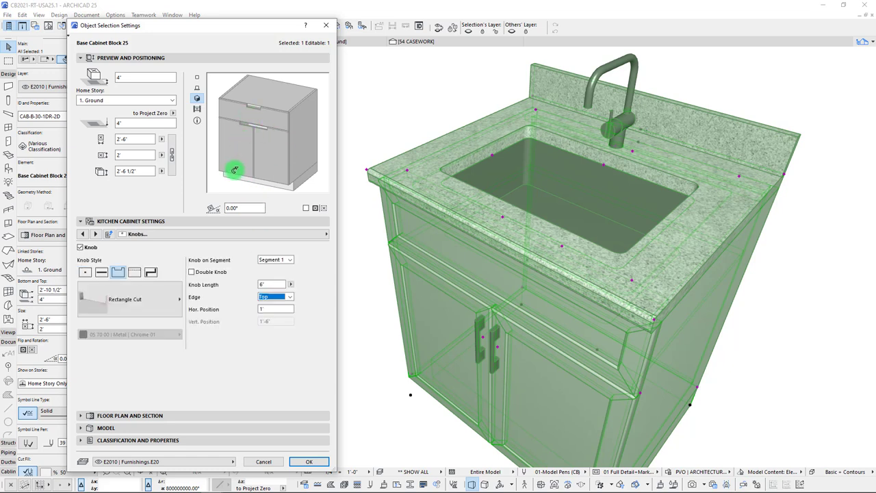
Turn the cabinet's knobs off and back on, keeping the Rectangle Cut shape.
click(144, 301)
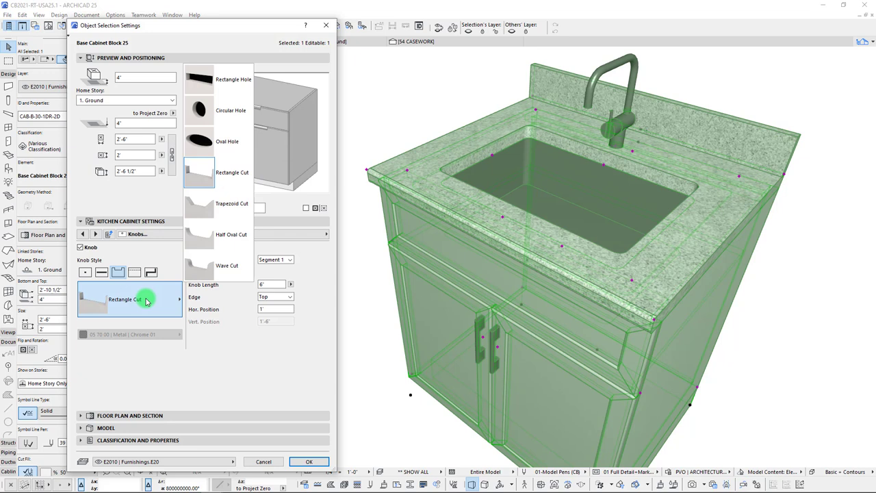
click(146, 301)
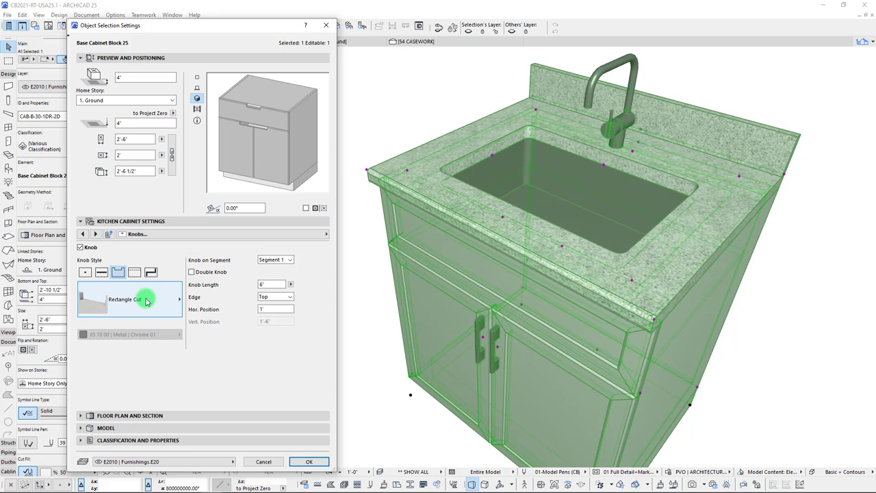
click(128, 251)
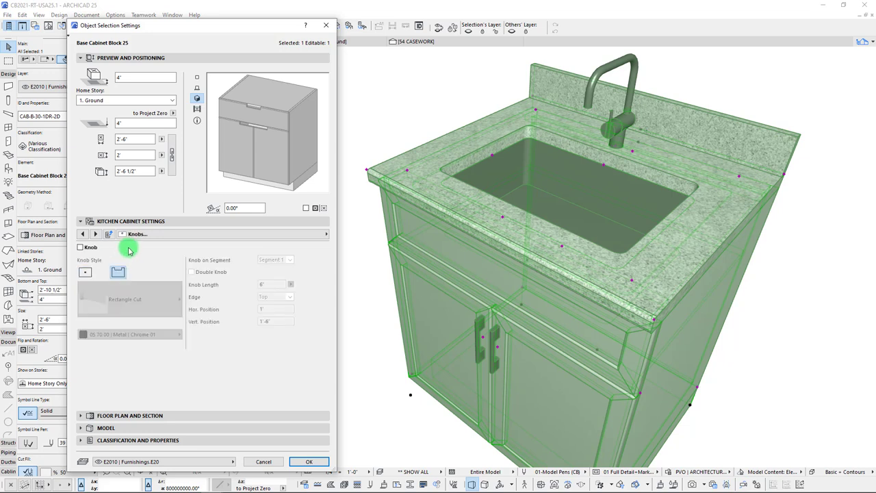
click(86, 250)
click(219, 172)
click(249, 121)
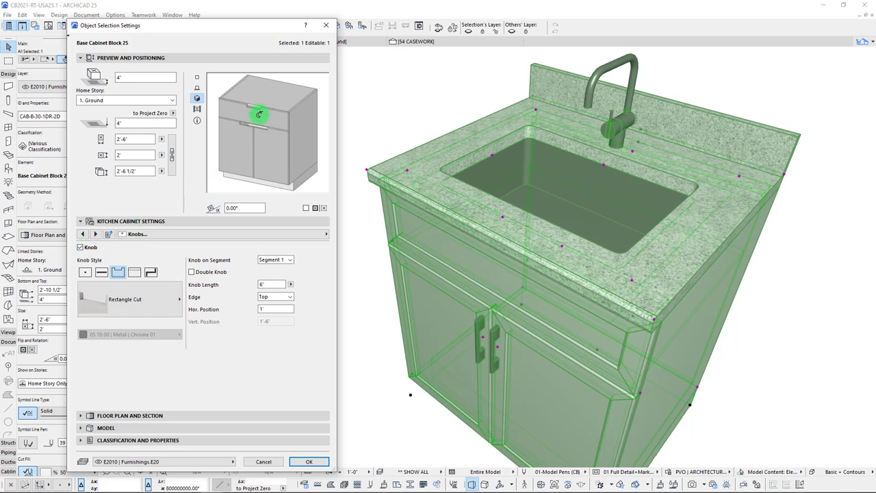
click(143, 234)
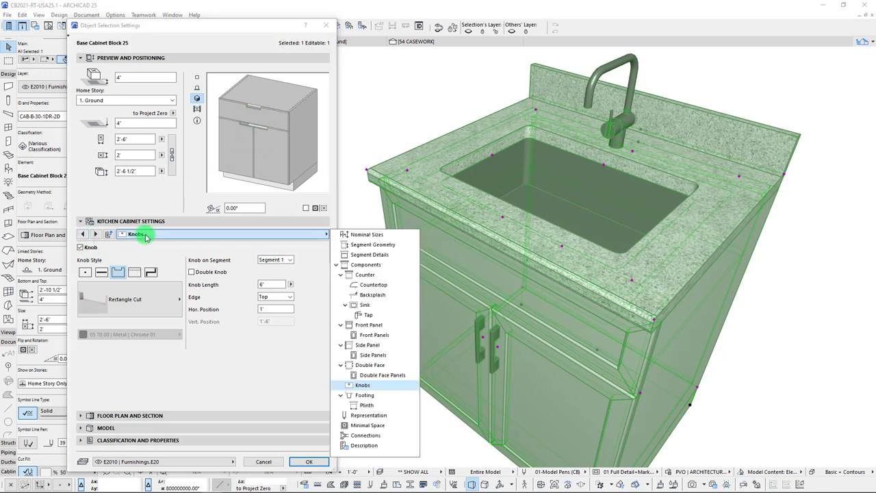
click(248, 236)
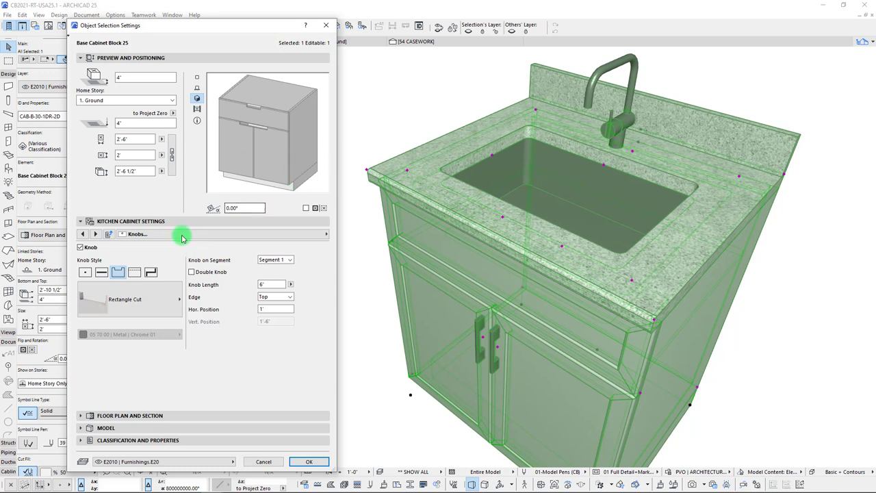
Switch the knob settings to Segment 2 and back to Segment 1, and change the cutout shape to Wave Cut.
click(276, 261)
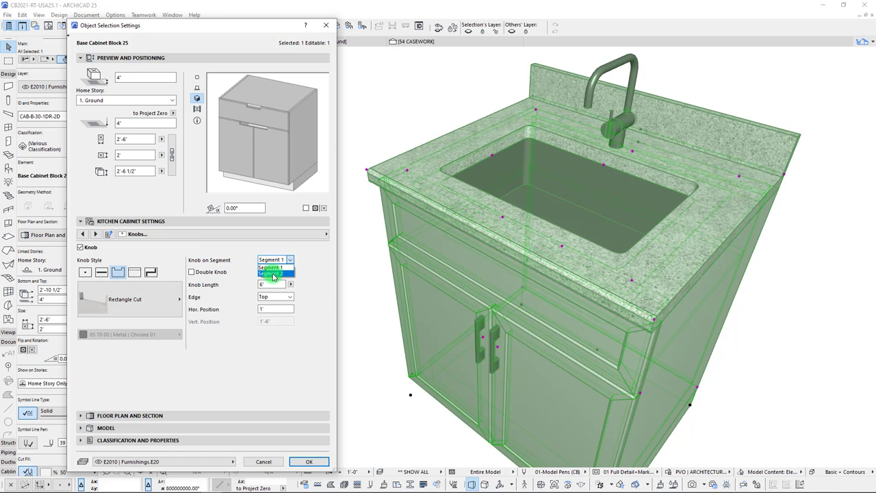
click(272, 275)
click(277, 260)
click(273, 267)
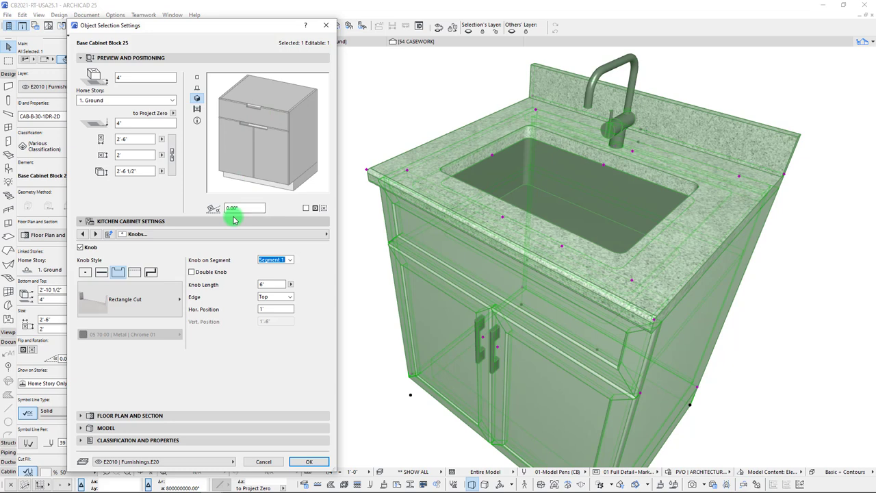
click(145, 305)
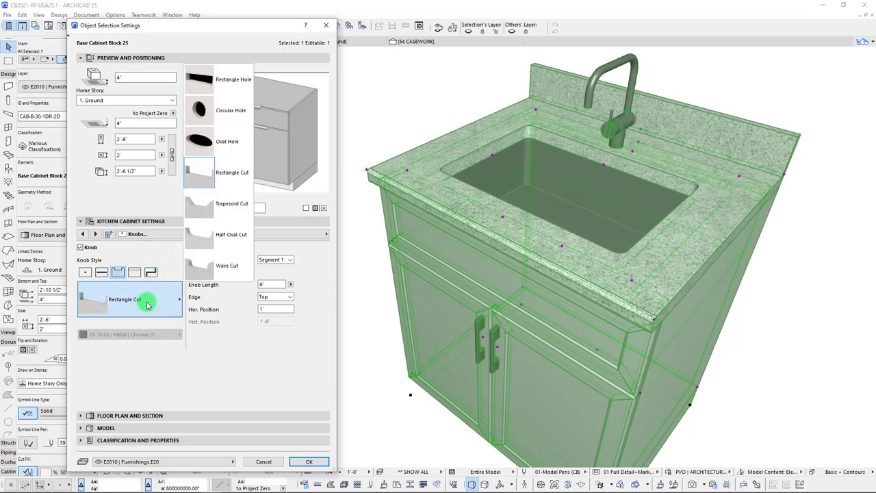
click(221, 264)
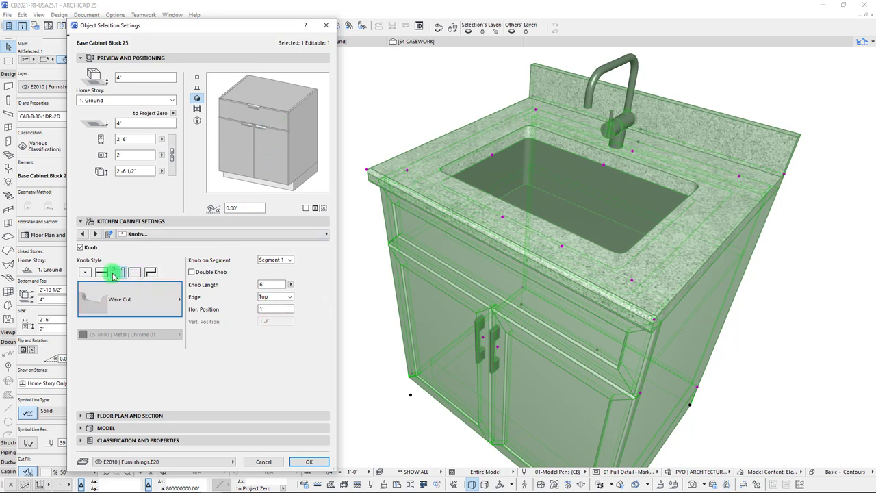
Give the cabinet's fronts the edge-profile knob style with the Ogee shape, apply it, and inspect the drawer and door edges in 3D.
click(134, 273)
click(149, 298)
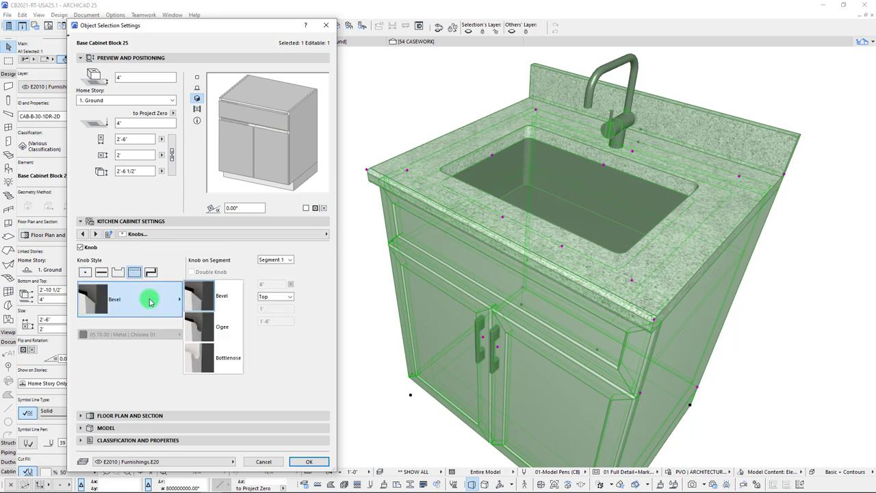
click(209, 326)
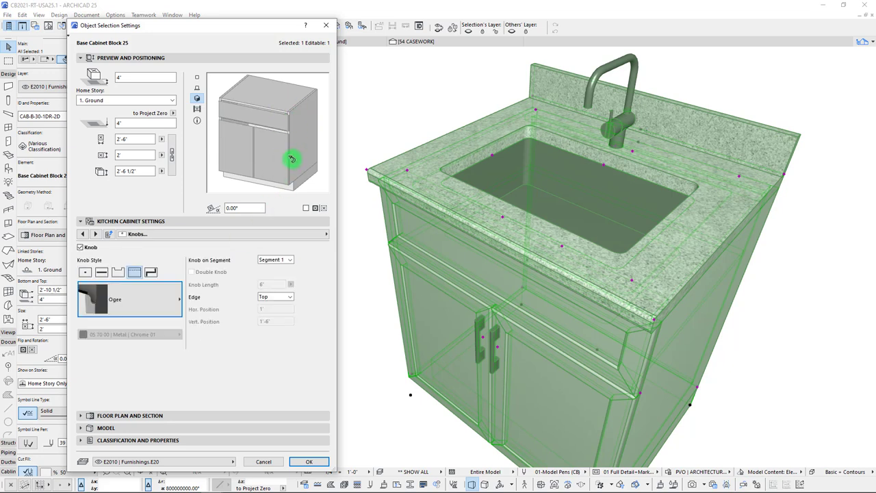
click(310, 464)
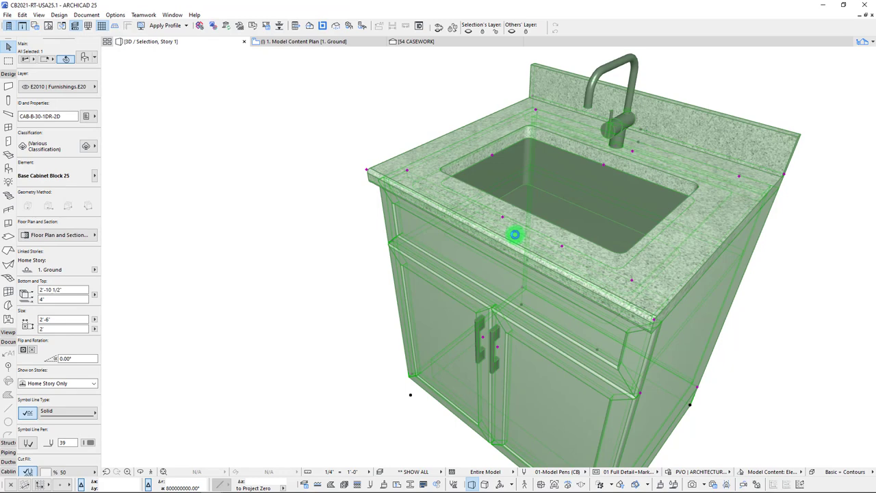
scroll(515, 235, up, 10)
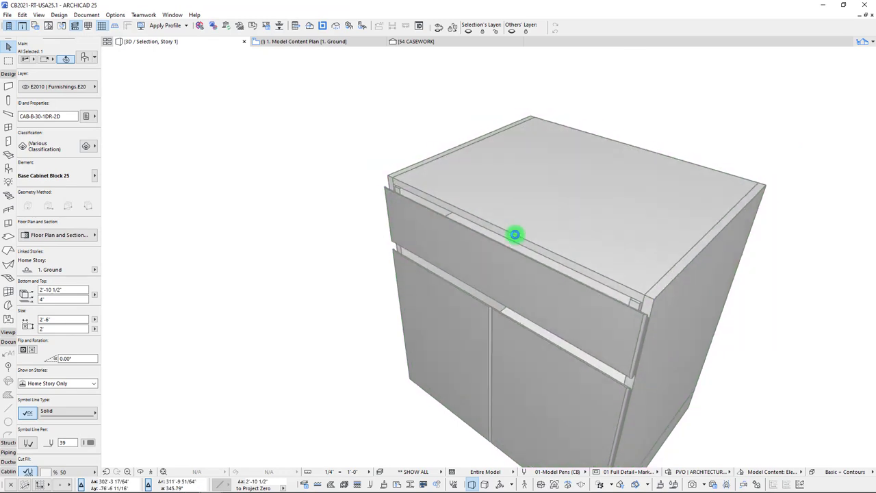
scroll(515, 235, down, 8)
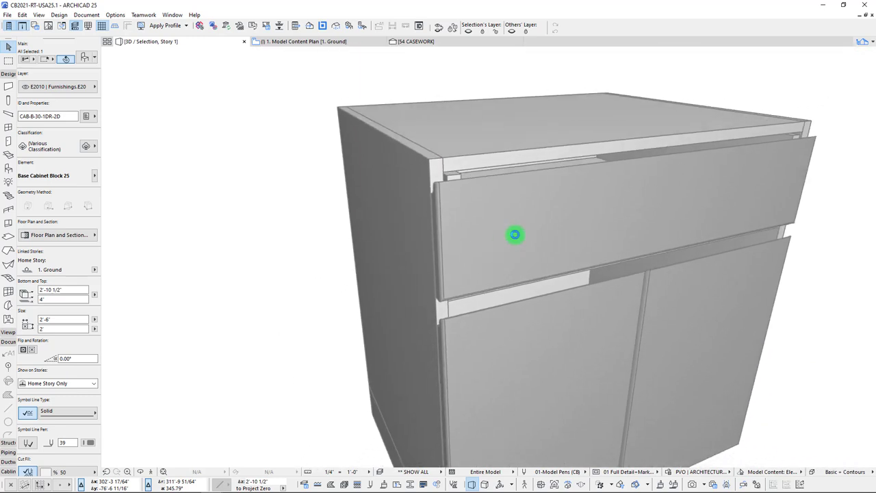
shift+middle_drag(515, 235, 356, 203)
shift+middle_drag(572, 202, 405, 236)
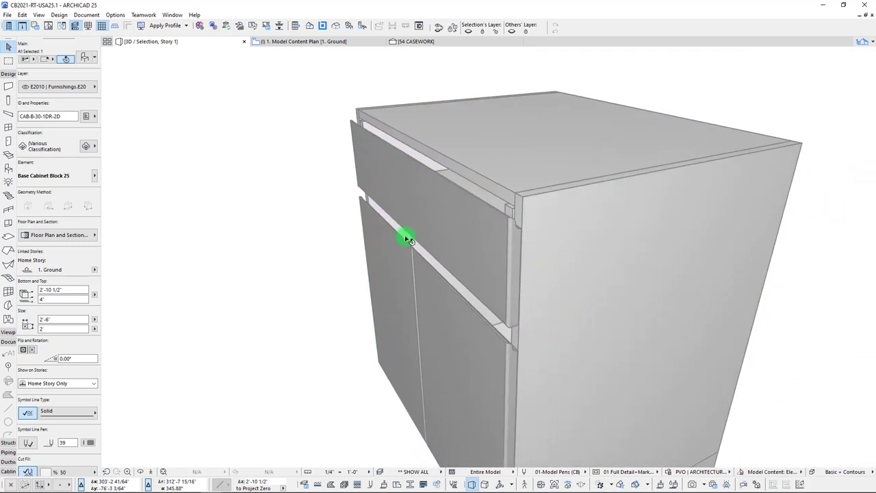
Change the cabinet's edge-profile knob shape to Bottlenose, keep it on the Top edge, apply it, and view the fronts.
right_click(254, 201)
click(280, 207)
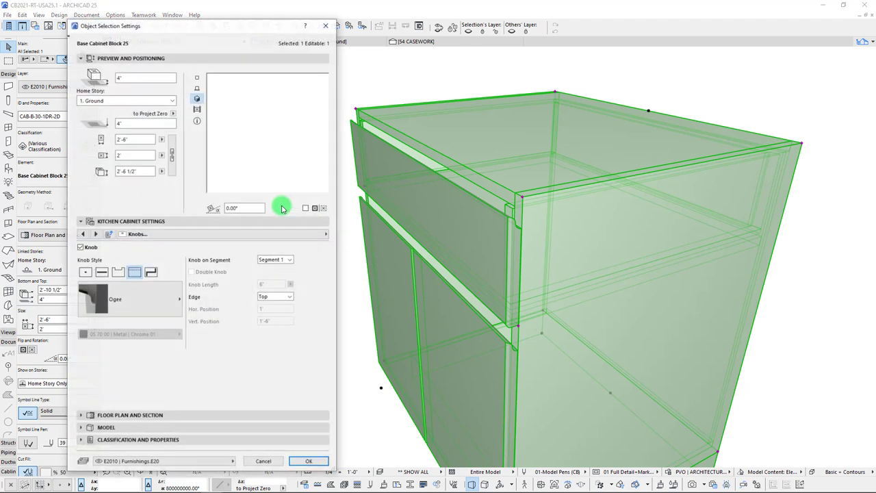
click(158, 298)
click(198, 356)
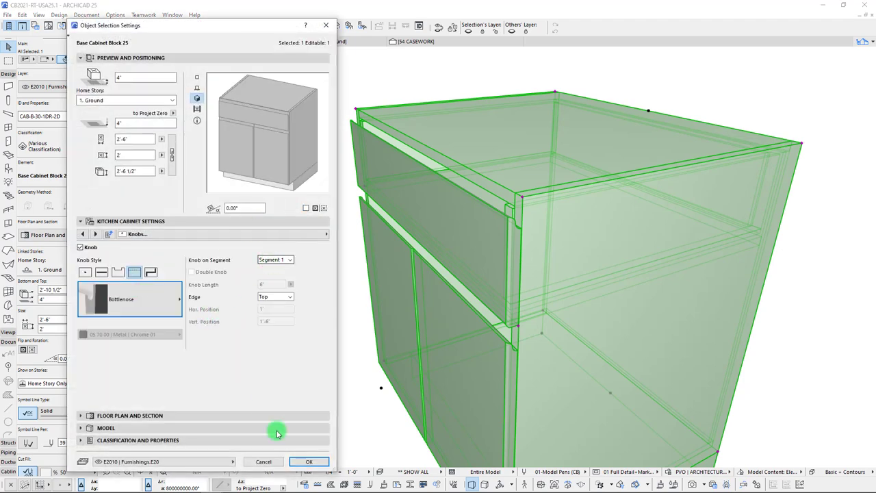
click(278, 298)
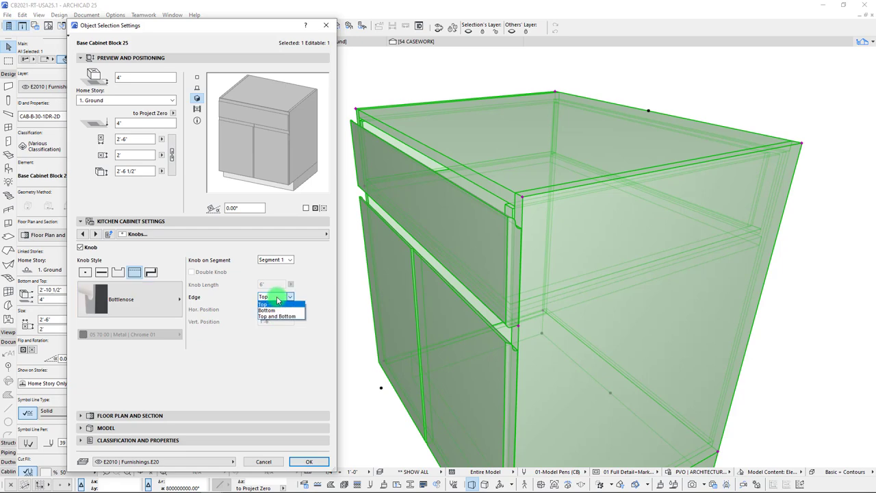
click(315, 461)
click(315, 461)
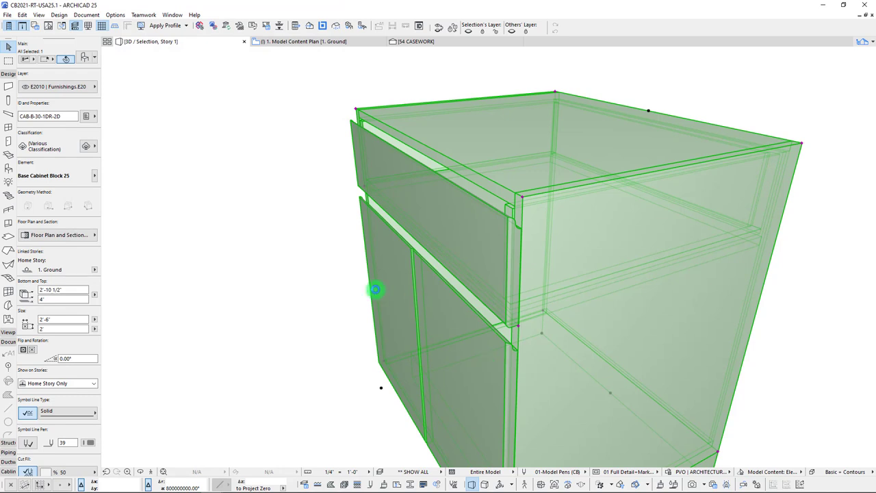
shift+middle_drag(375, 290, 375, 290)
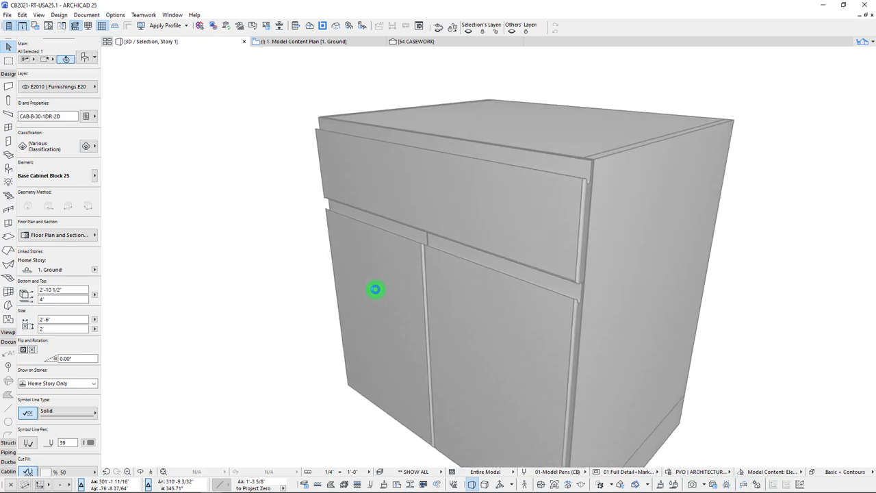
Reopen the cabinet's settings, select the last knob style, and switch to the Footing settings.
right_click(196, 111)
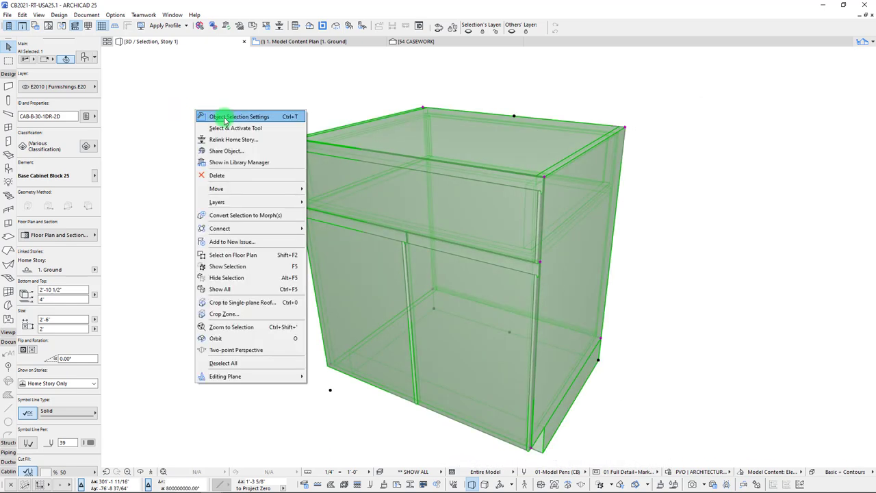
click(229, 118)
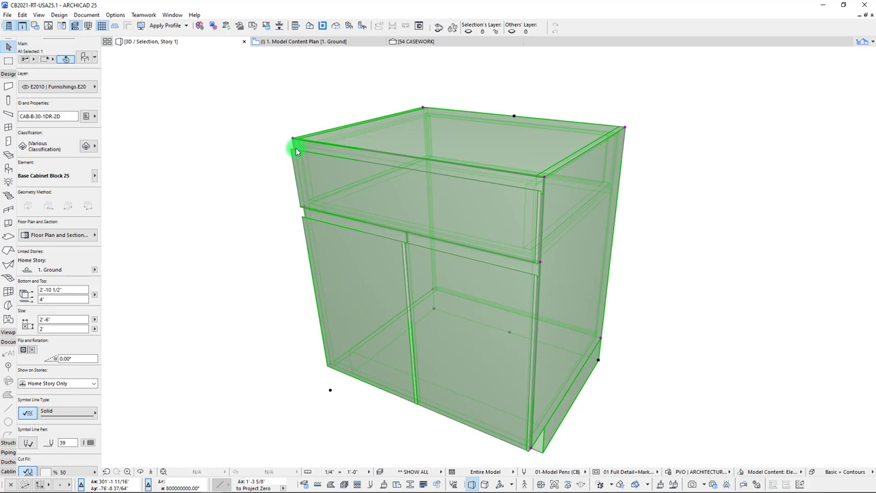
double_click(296, 151)
click(152, 275)
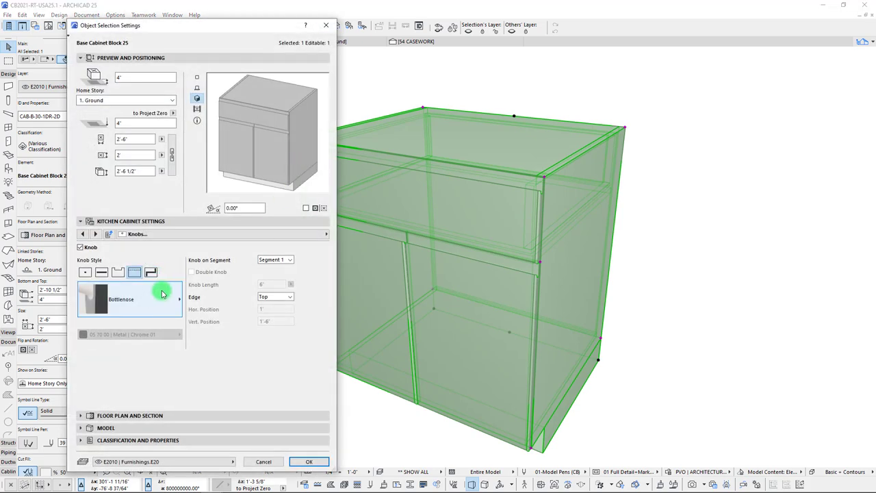
click(152, 275)
click(192, 234)
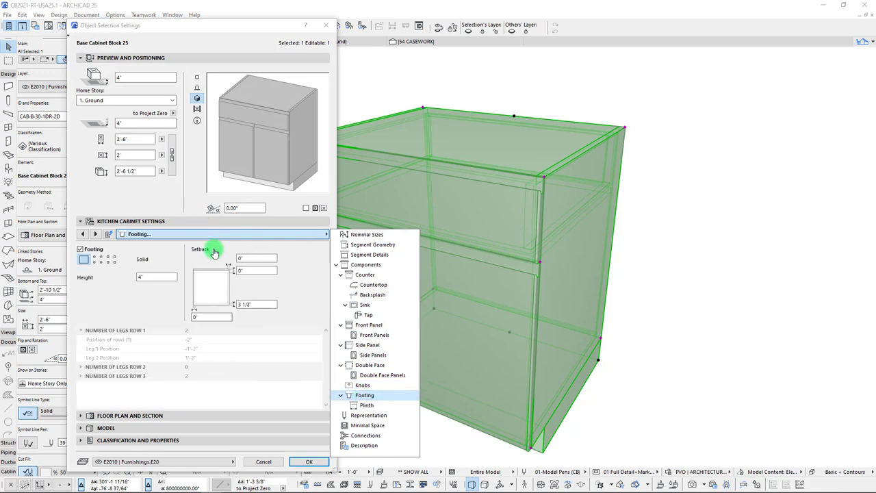
Enter 4" as the cabinet's elevation to Project Zero.
click(384, 202)
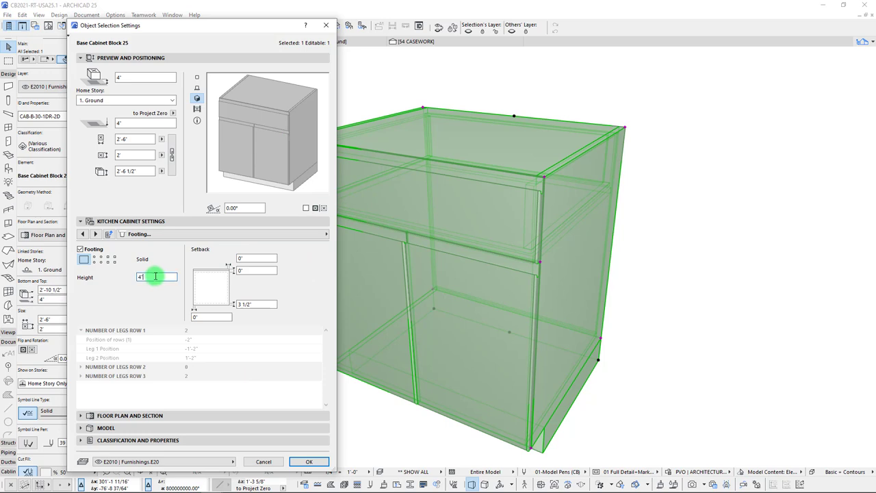
click(137, 123)
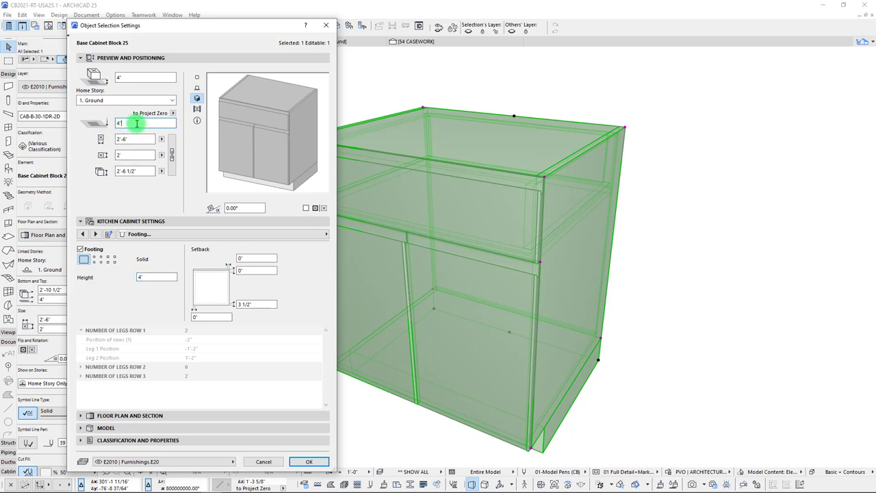
text(4')
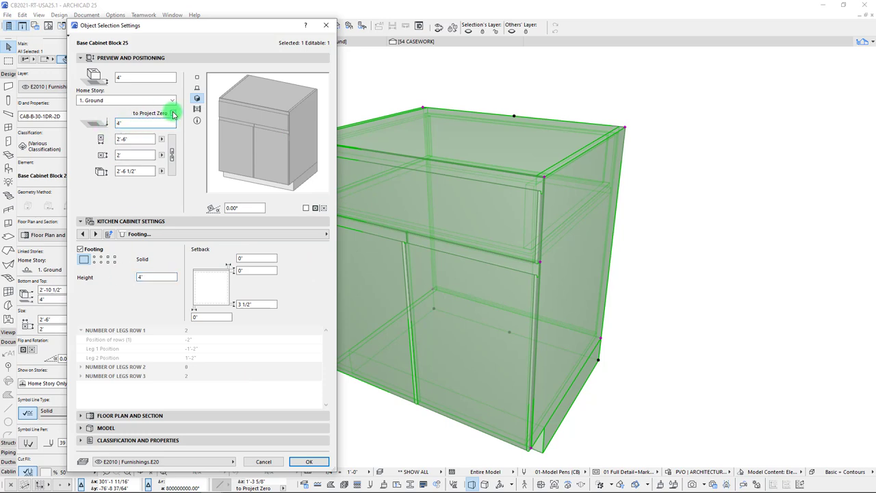
Switch the footing to cylinder legs with a 2" diameter, and change the leg type to Block.
click(98, 259)
click(159, 288)
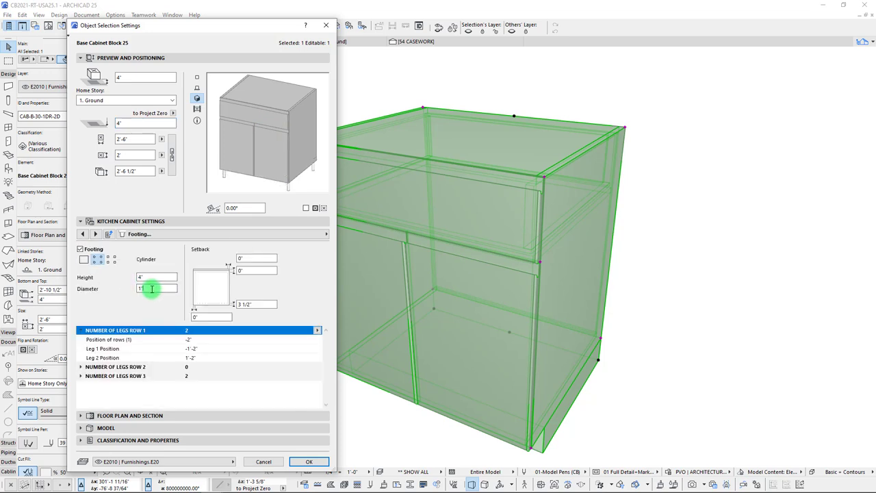
drag(163, 296, 101, 288)
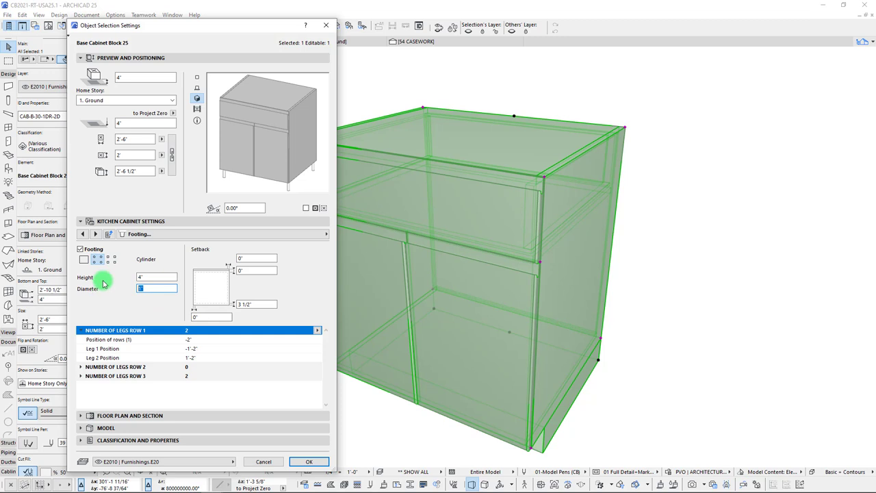
key(Tab)
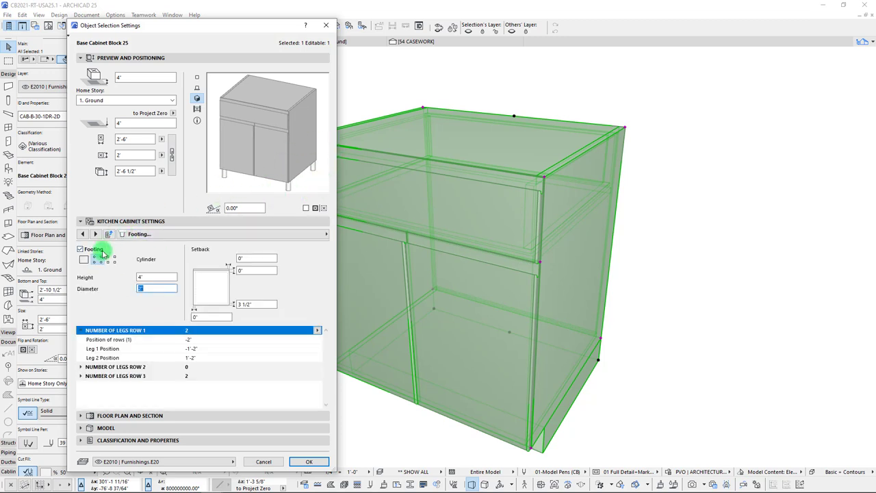
click(112, 262)
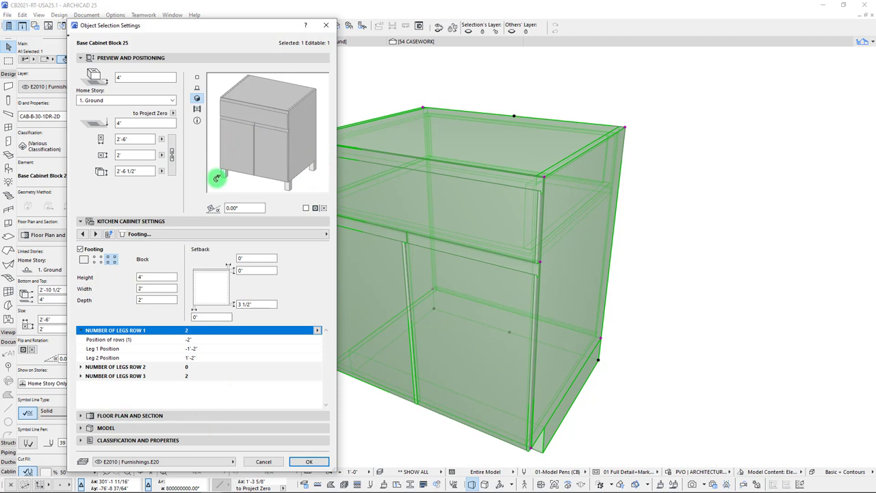
Try a cabinet width of 3' with the block legs, and set the width back to 2'-6".
click(135, 139)
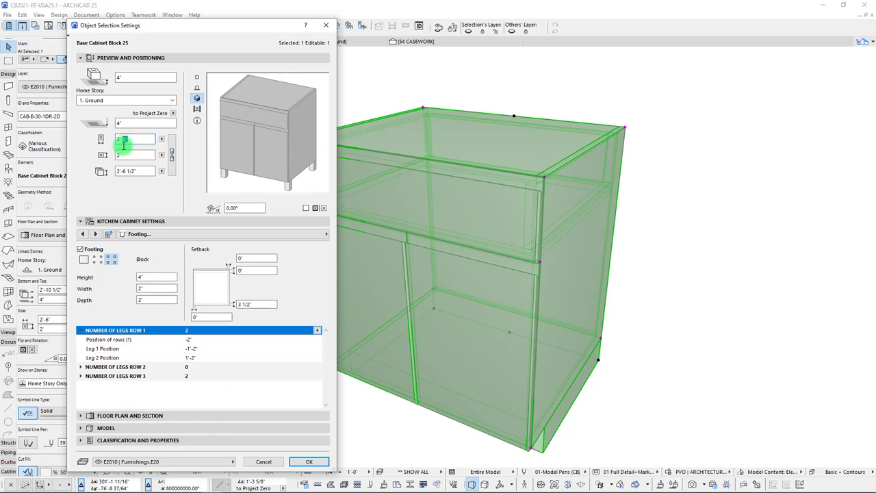
drag(123, 144, 94, 149)
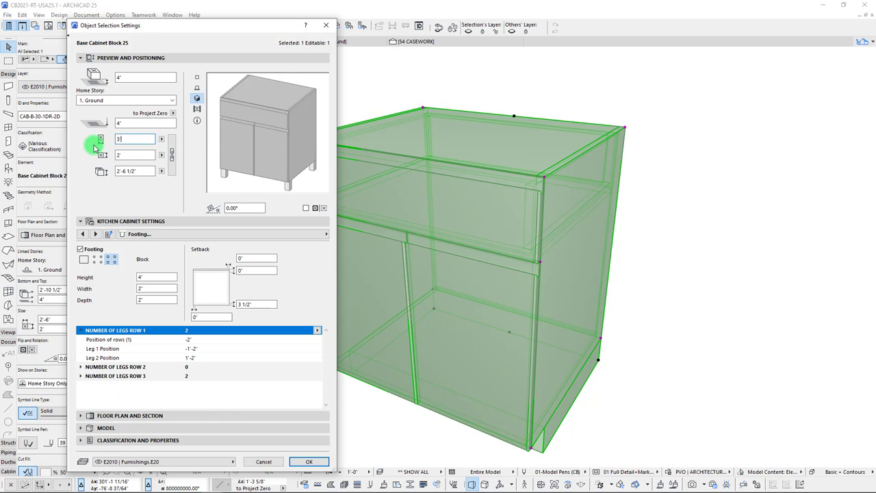
text(3)
click(343, 162)
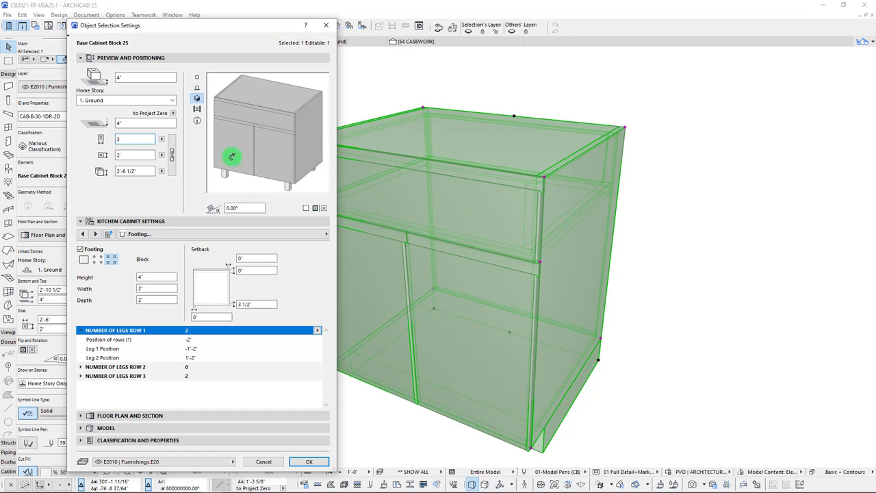
drag(128, 139, 86, 157)
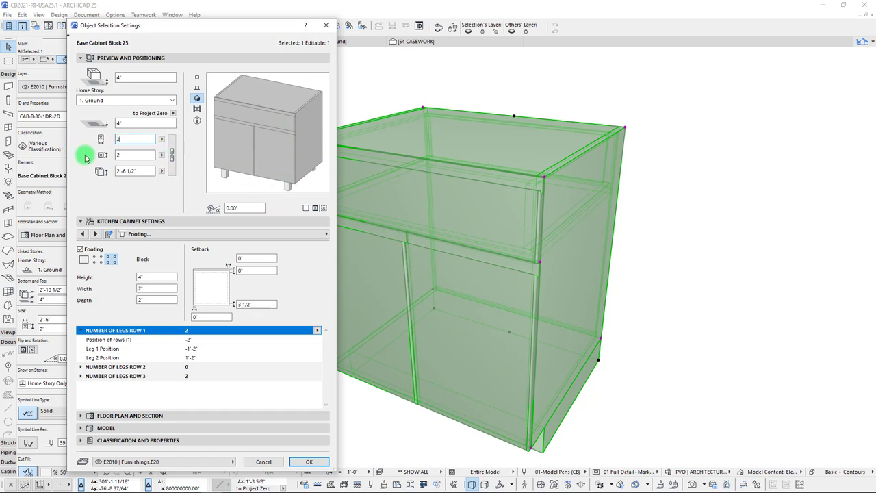
text(2'6)
click(252, 148)
click(324, 207)
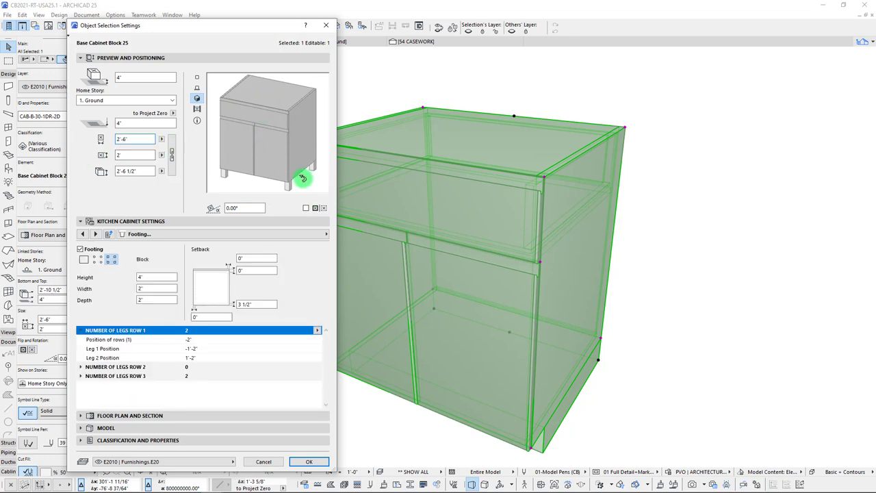
Set the cabinet's width to 3', apply the settings, and bring the block legs into view in 3D.
drag(122, 138, 62, 140)
key(Escape)
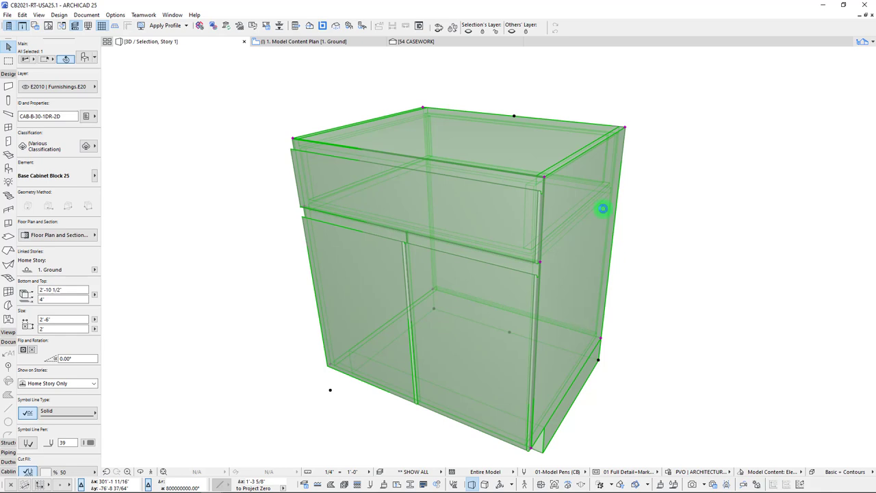
mouse_move(560, 341)
shift+middle_down()
mouse_move(554, 352)
mouse_move(436, 407)
mouse_move(442, 411)
mouse_move(451, 349)
shift+middle_up()
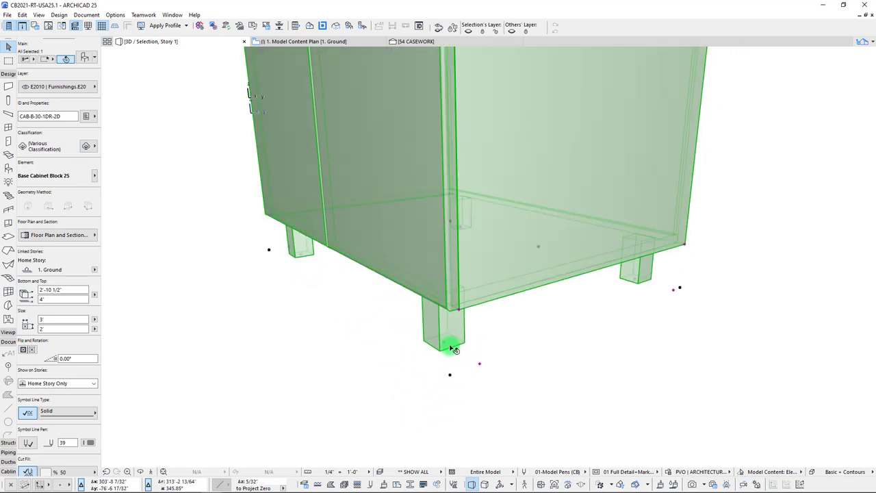
Try shifting the front corner leg along the cabinet's width using its editable hotspot in 3D.
click(444, 344)
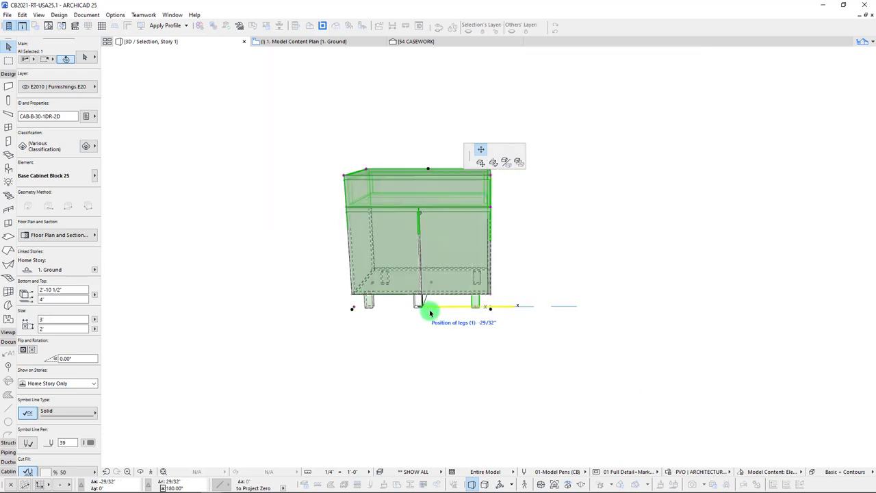
scroll(481, 312, up, 3)
shift+middle_drag(443, 315, 368, 337)
click(450, 338)
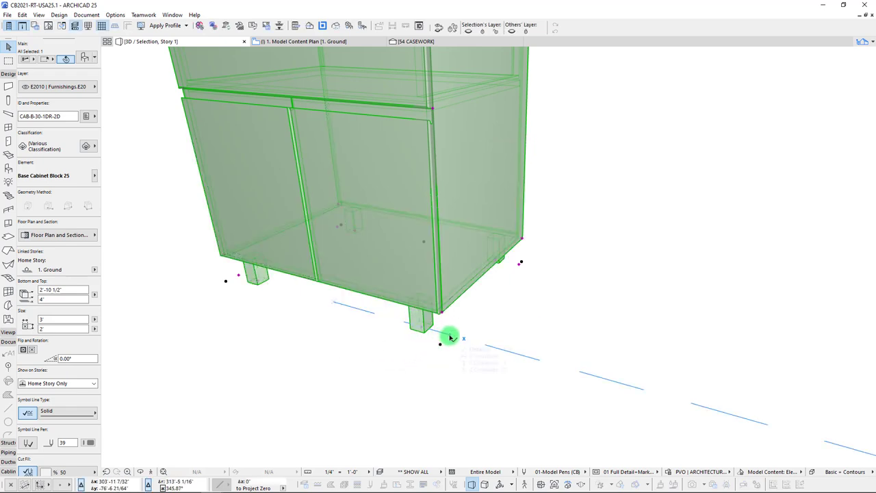
Try shifting the front row of legs along the cabinet's depth in 3D.
click(449, 336)
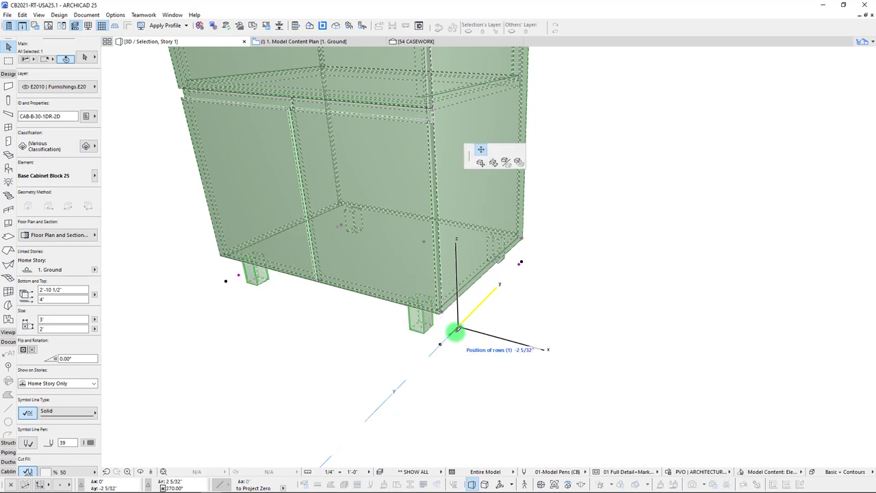
click(423, 330)
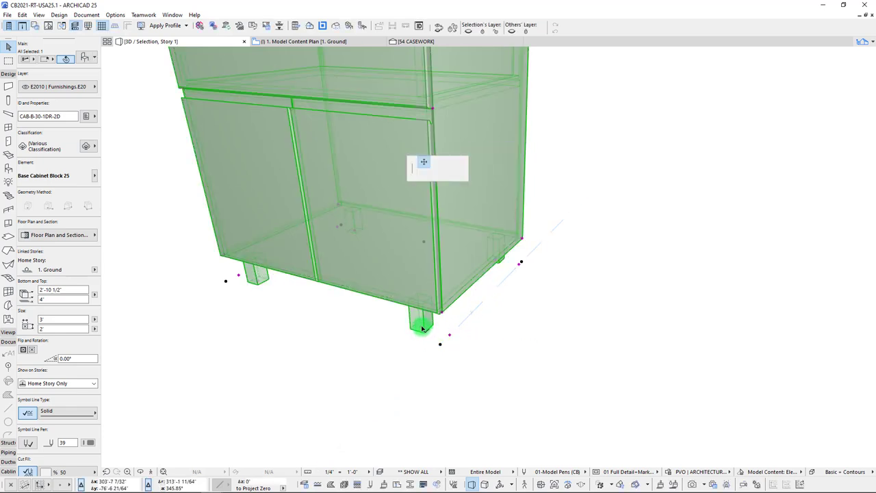
Move the front-right leg outward along the cabinet's width, setting its leg position to 1'-5".
click(425, 330)
shift+middle_drag(440, 336, 564, 332)
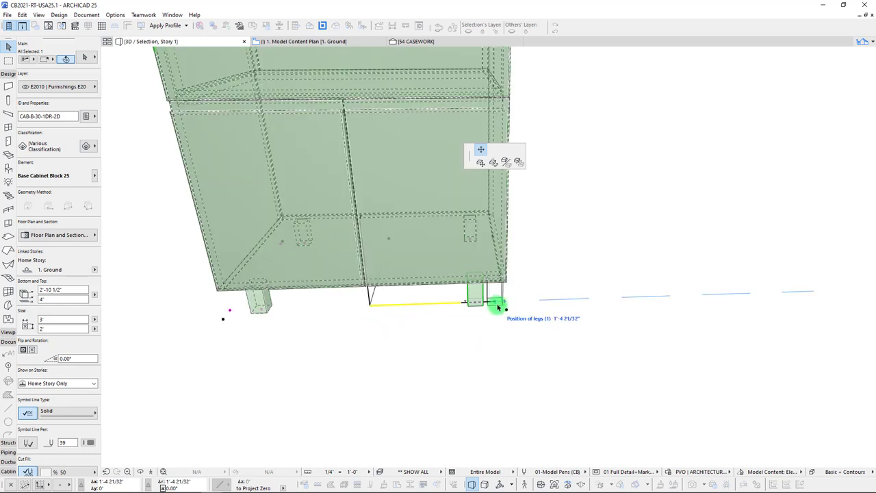
shift+middle_drag(497, 303, 484, 309)
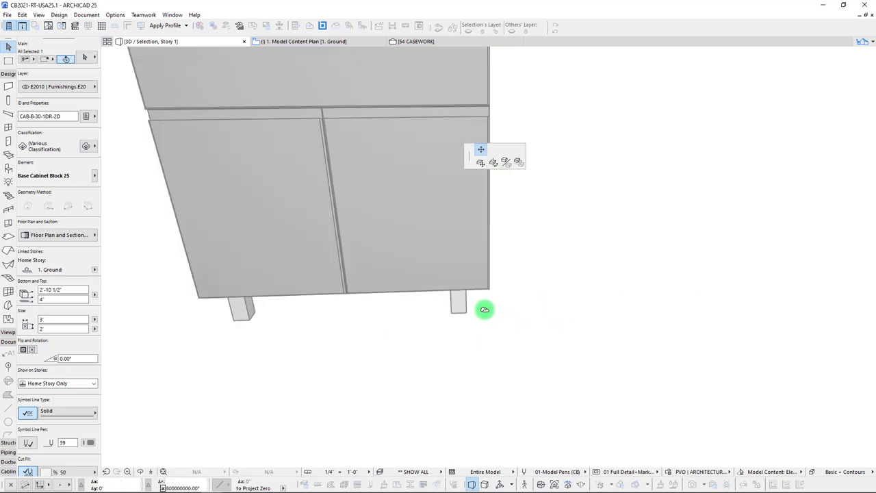
click(481, 310)
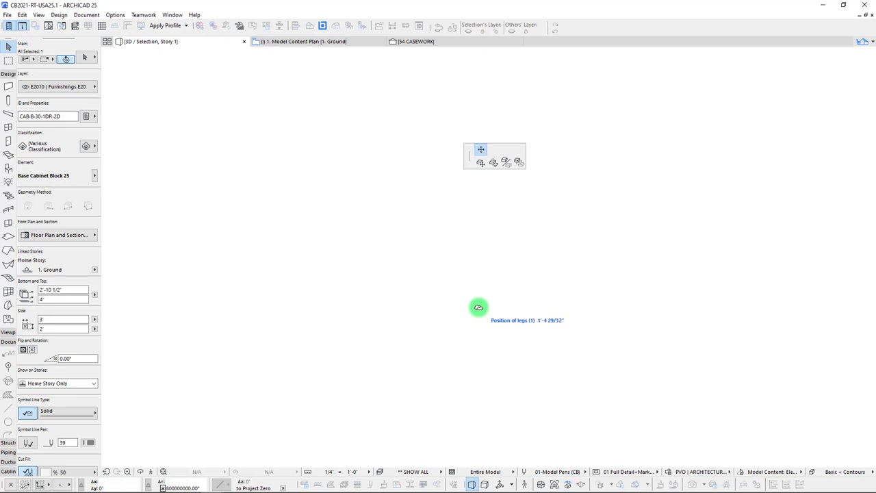
scroll(478, 308, up, 5)
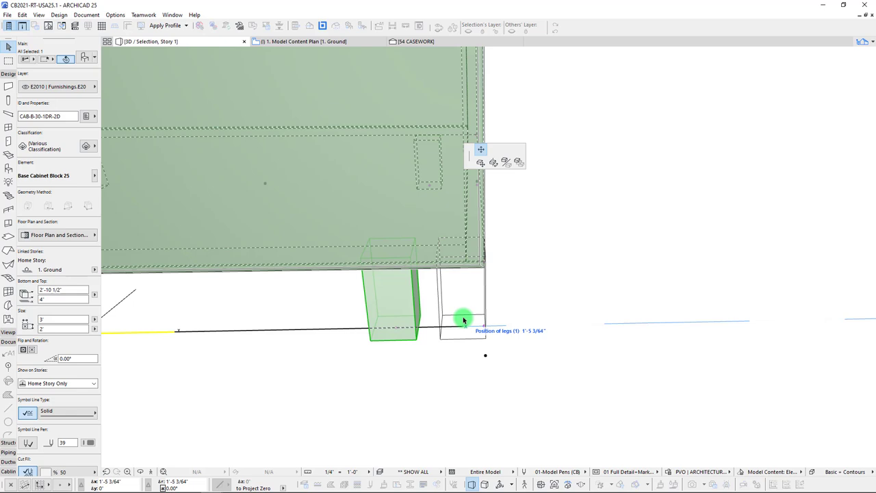
key(Tab)
key(shift+Tab)
key(shift+Tab)
key(shift+Tab)
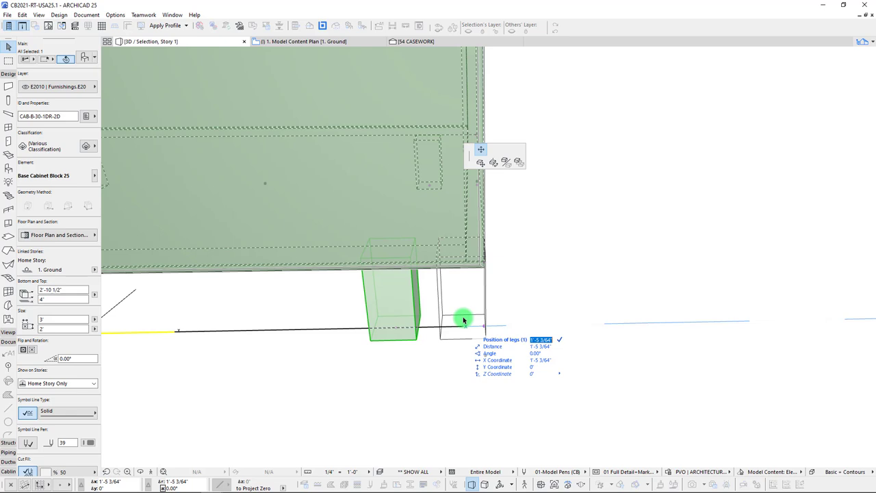
key(Return)
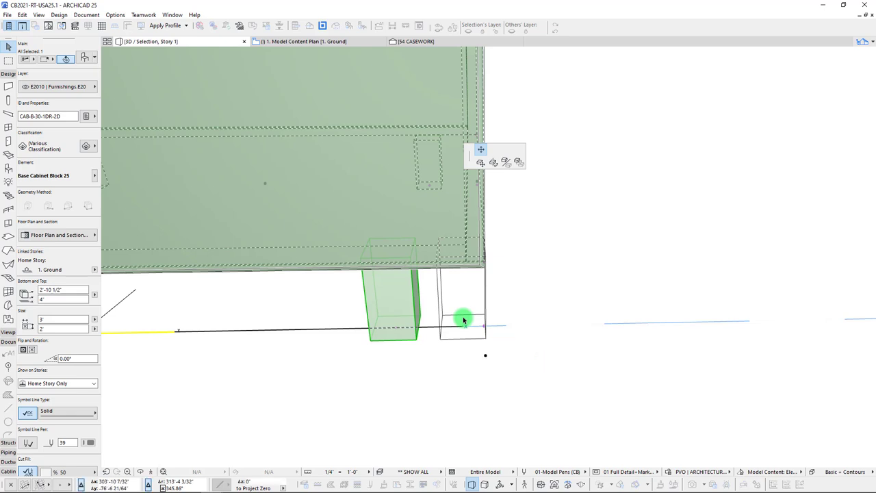
Move the front-left leg outward along the cabinet's width, setting its leg position to -1'-5".
shift+middle_drag(593, 286, 453, 267)
click(454, 268)
click(458, 280)
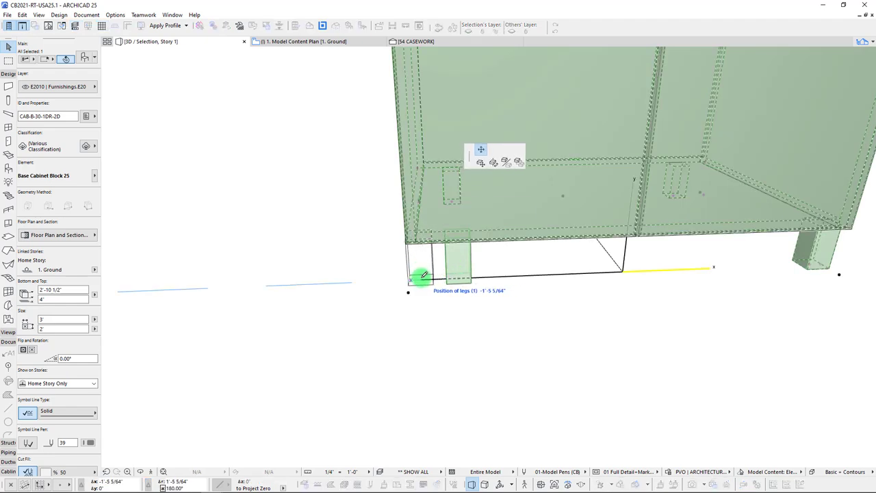
key(Tab)
key(Tab)
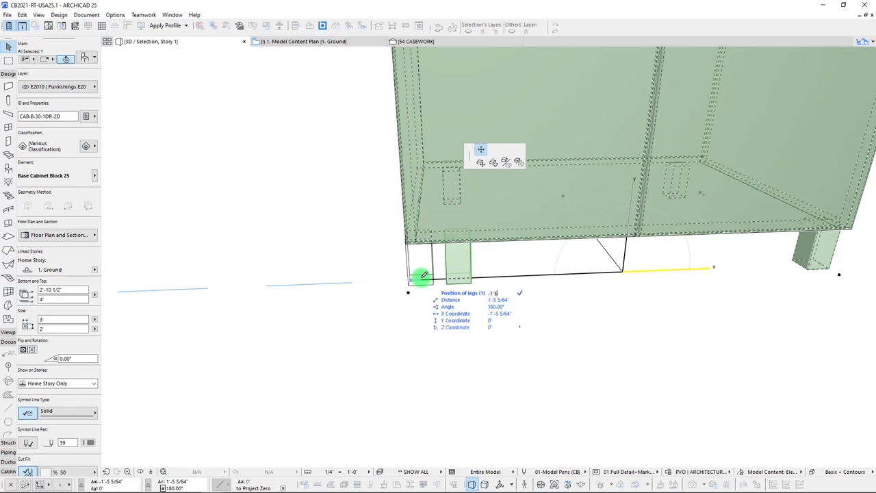
text(-1'5)
key(Return)
Set the position of the rear leg on the cabinet's left side to -1'-5".
shift+middle_drag(444, 267, 486, 293)
click(480, 295)
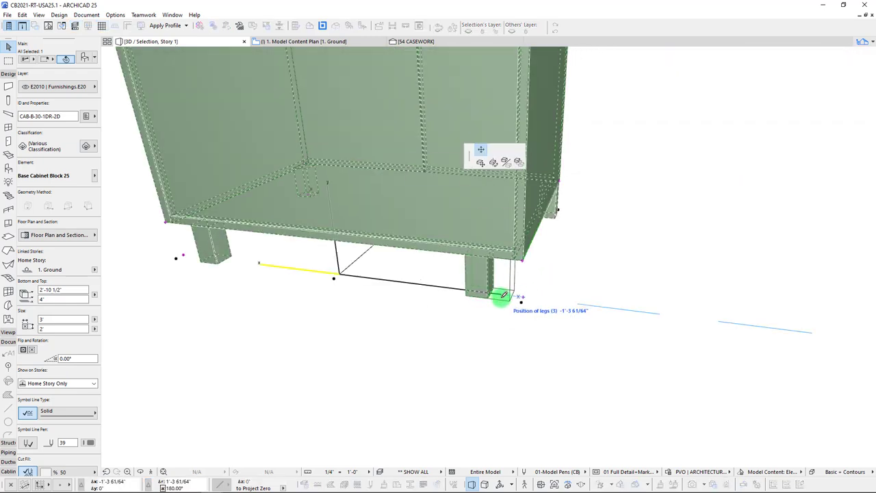
text(-1'5)
key(Return)
Shift the remaining rear leg outward to the cabinet's right corner and bring the whole cabinet back into view.
shift+middle_drag(500, 297, 450, 295)
click(456, 284)
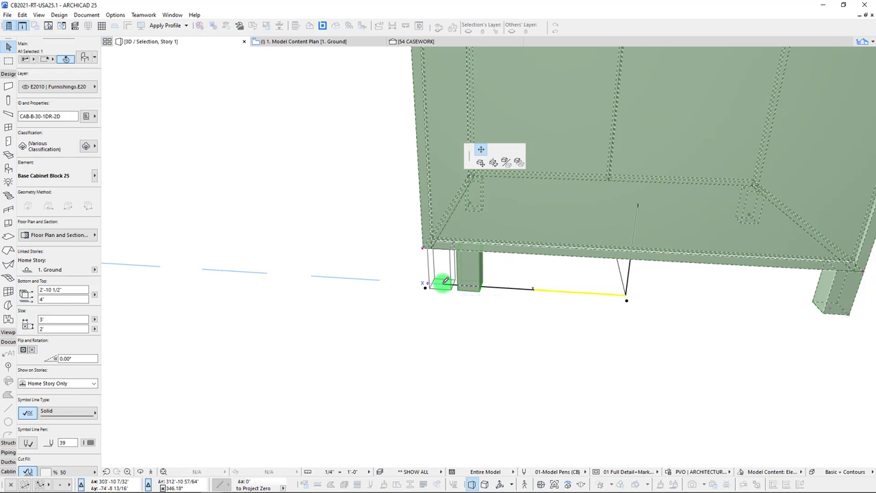
click(445, 281)
scroll(444, 281, down, 4)
shift+middle_drag(444, 281, 475, 246)
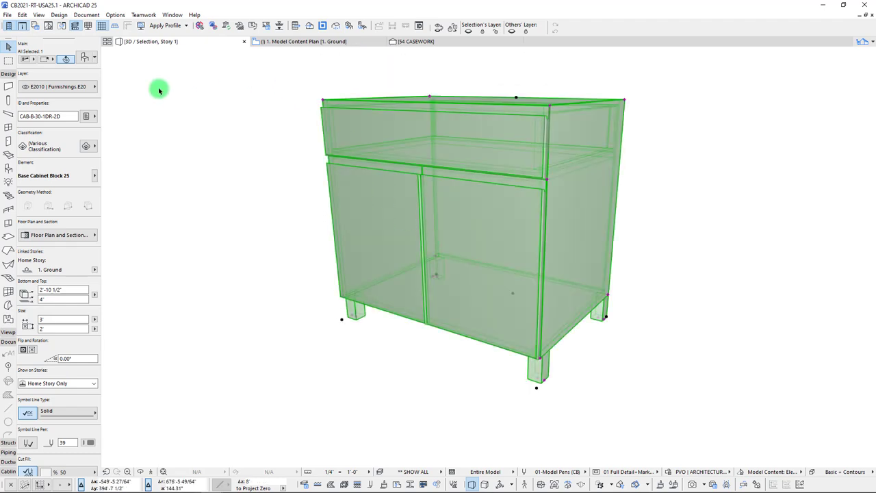
In the cabinet's footing settings, try 4, 15, 10 and 5 legs for row 1.
double_click(357, 215)
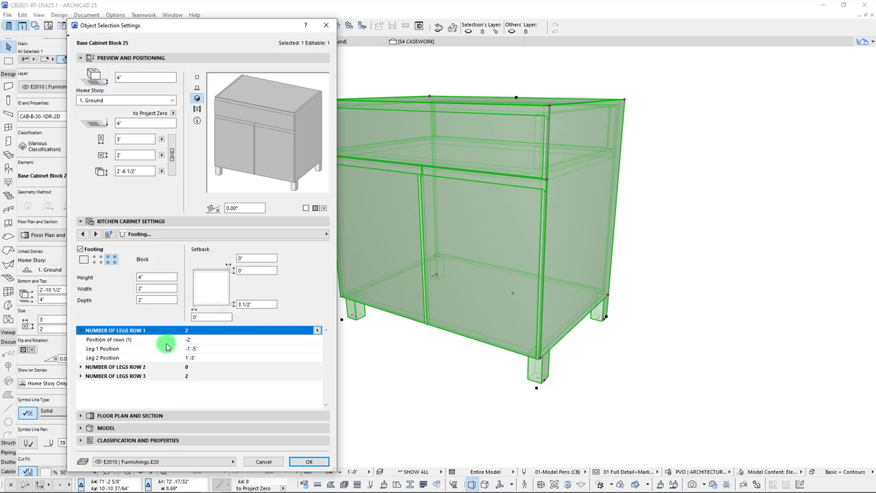
click(317, 332)
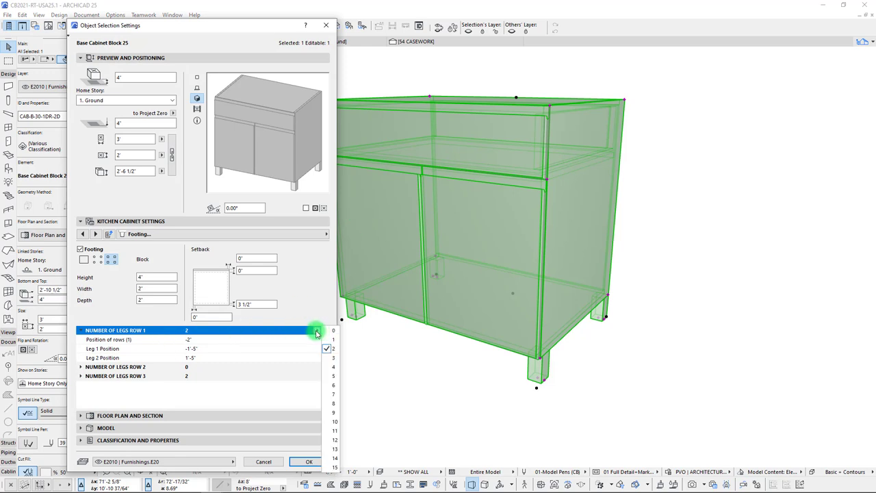
click(334, 367)
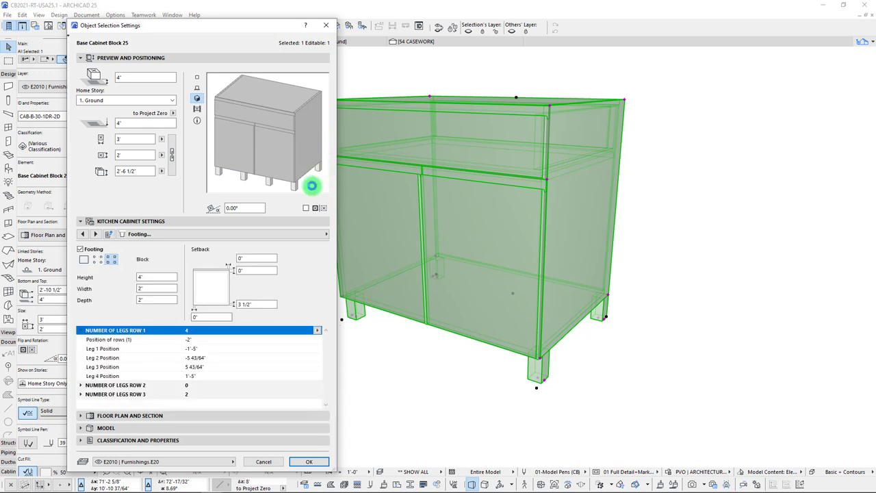
click(317, 331)
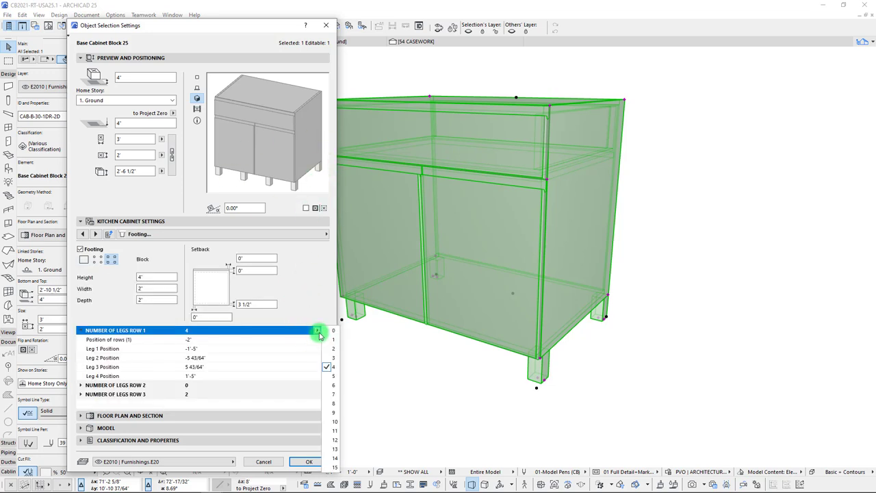
click(335, 468)
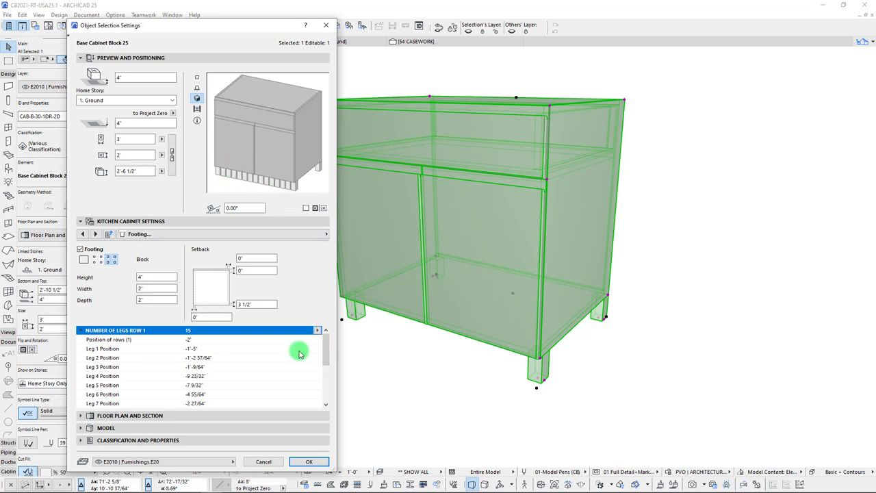
scroll(300, 351, down, 3)
scroll(270, 366, up, 3)
click(318, 331)
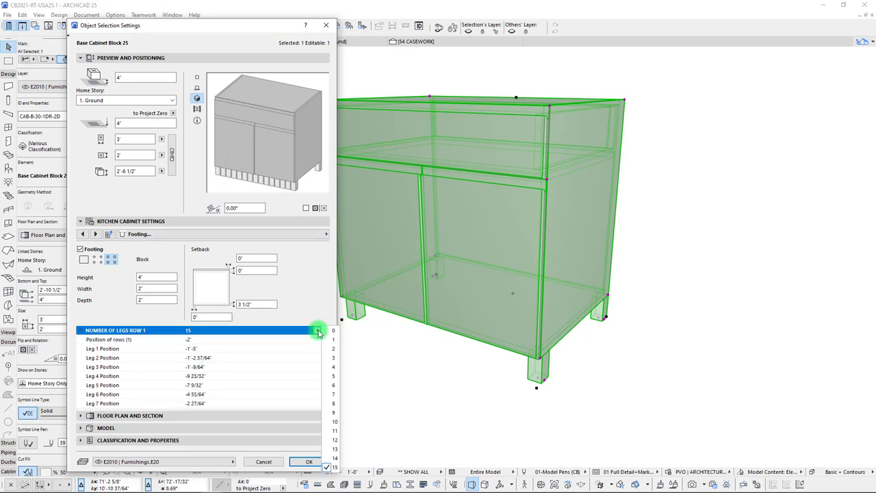
click(334, 421)
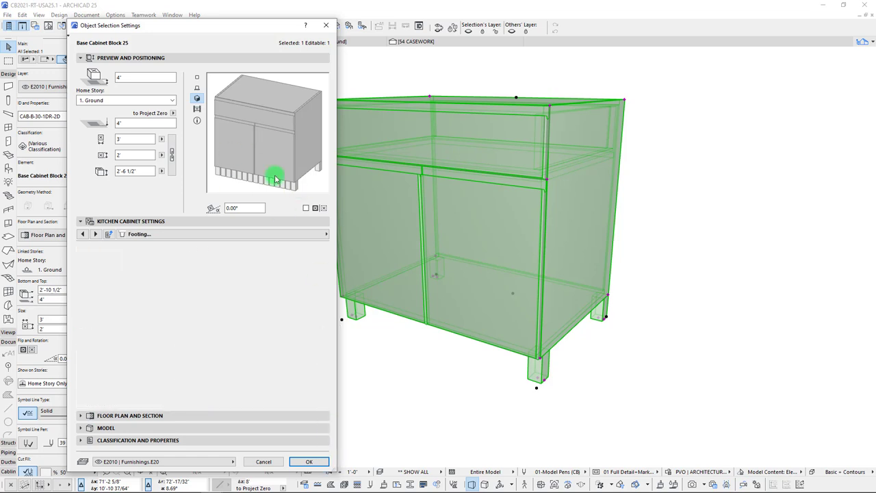
click(318, 331)
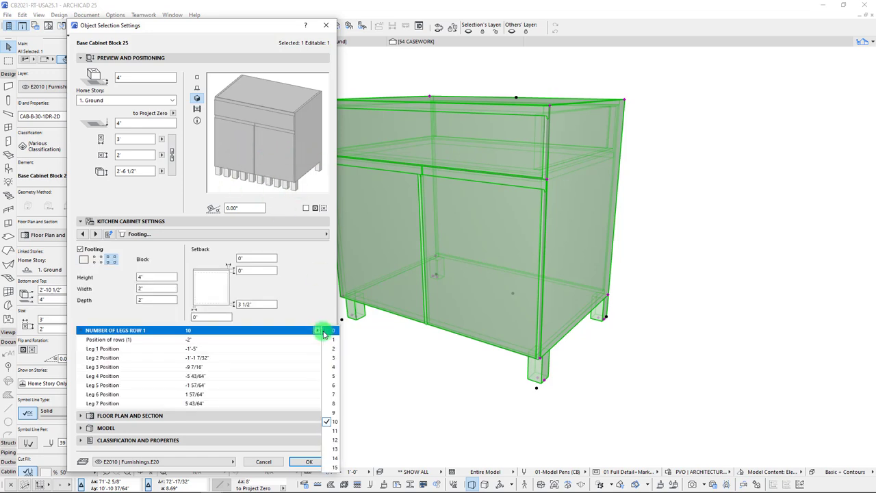
click(334, 375)
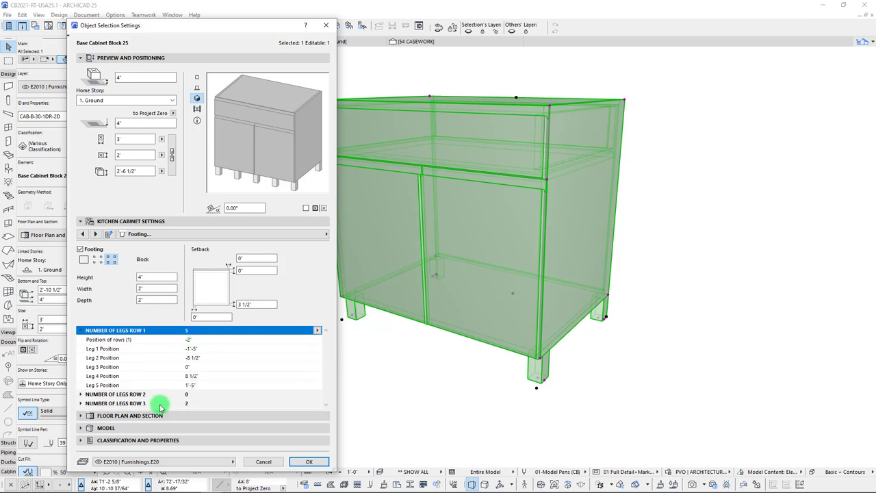
Try 5, 1 and 2 legs for the middle leg row, row 2.
click(200, 395)
click(317, 394)
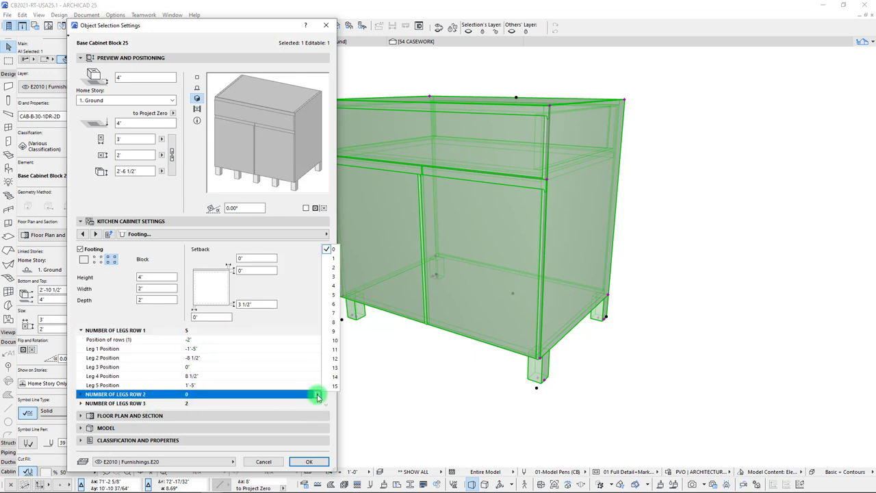
click(335, 296)
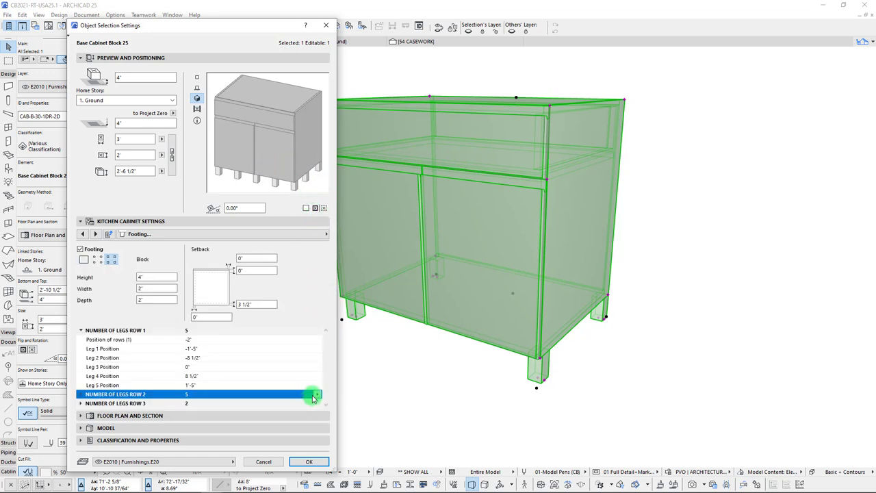
click(315, 396)
click(333, 260)
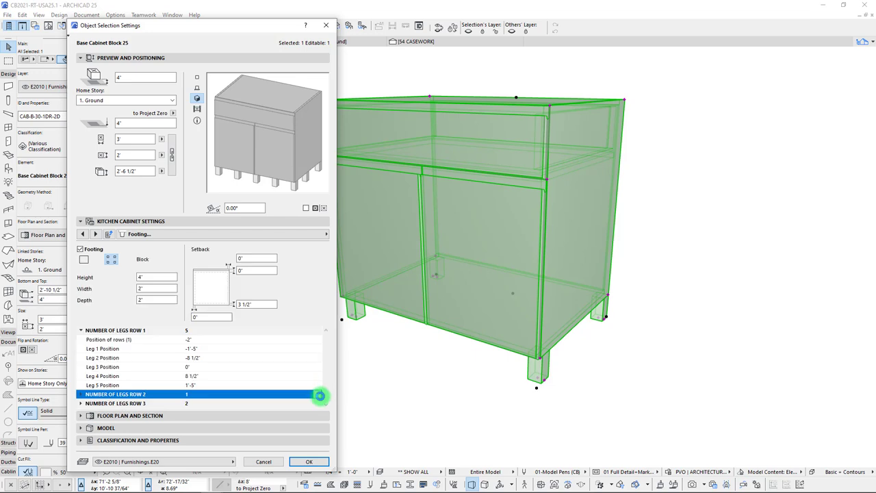
click(320, 401)
click(319, 401)
click(319, 399)
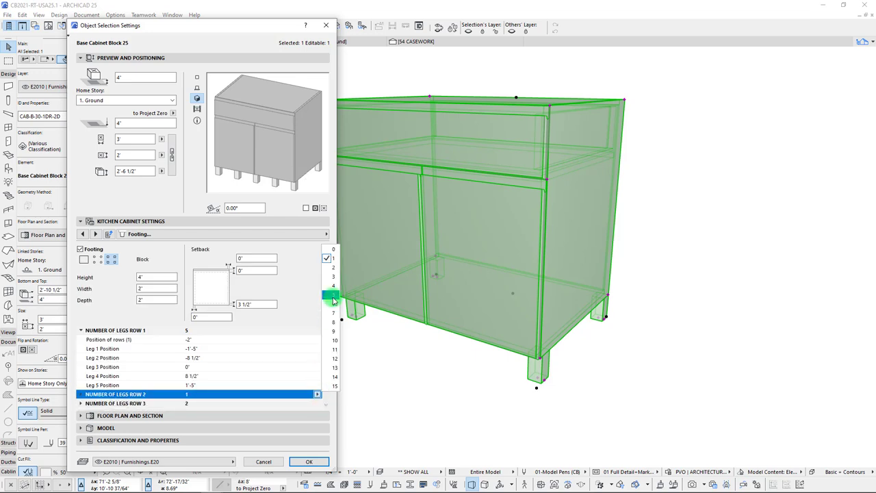
click(334, 259)
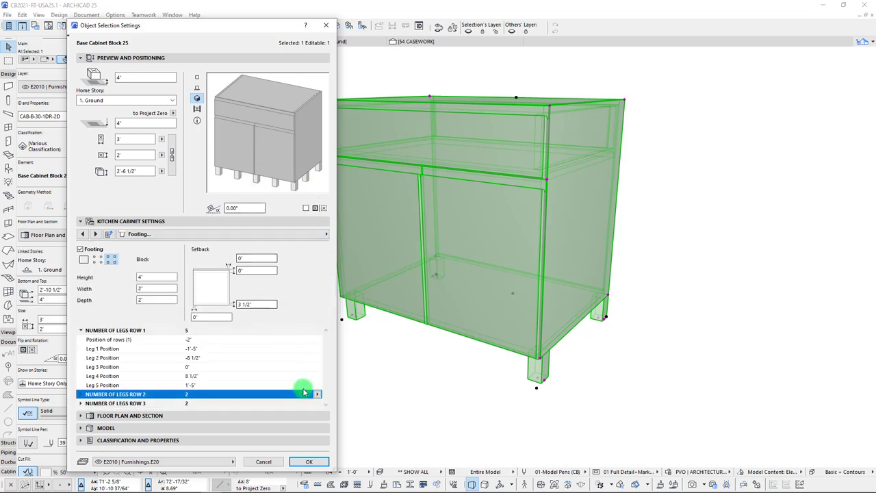
Set the number of legs back to 2 in row 1 and to 0 in row 2.
click(319, 331)
click(319, 331)
click(330, 348)
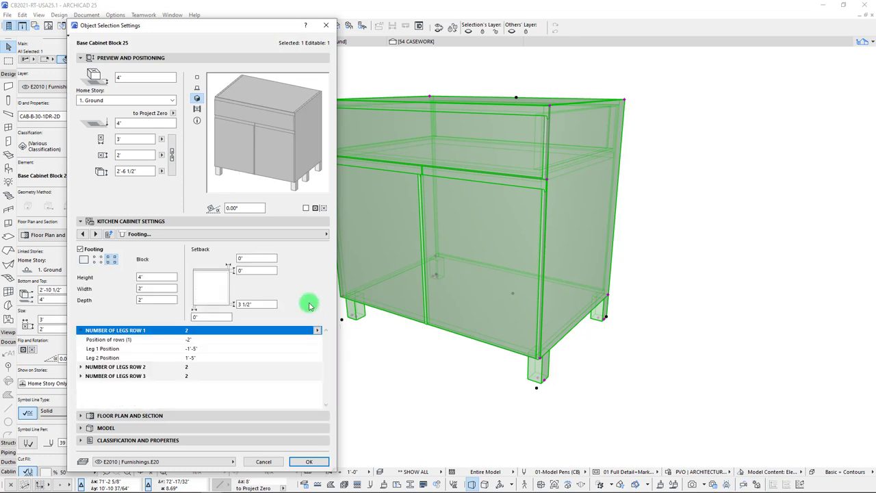
click(198, 368)
click(318, 368)
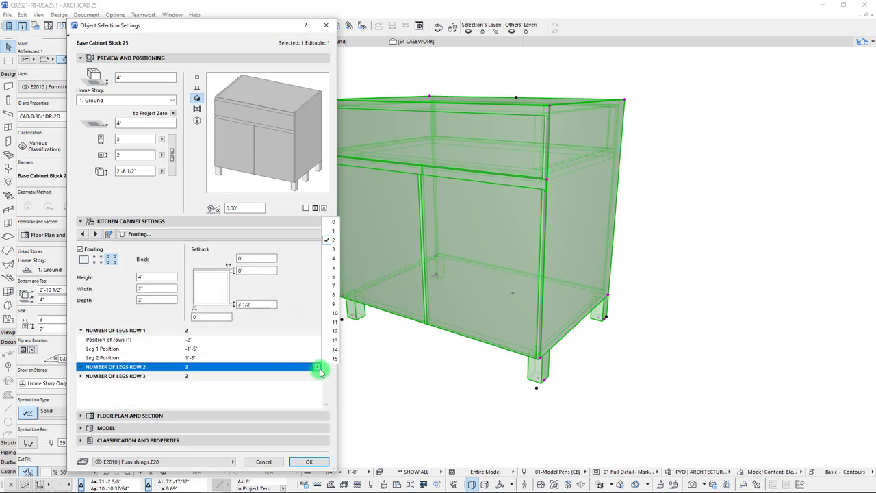
click(338, 220)
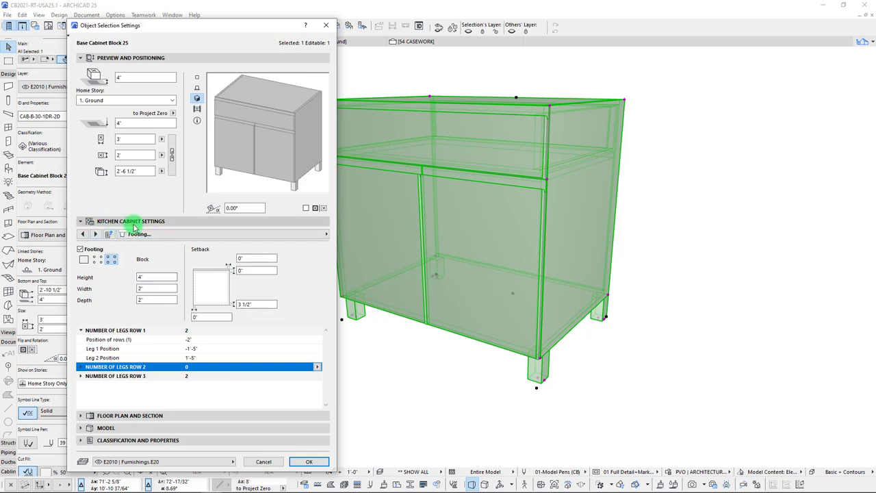
Try a plinth on the front, right and left sides of the footing, and remove it from all three sides.
click(95, 234)
click(213, 313)
click(186, 341)
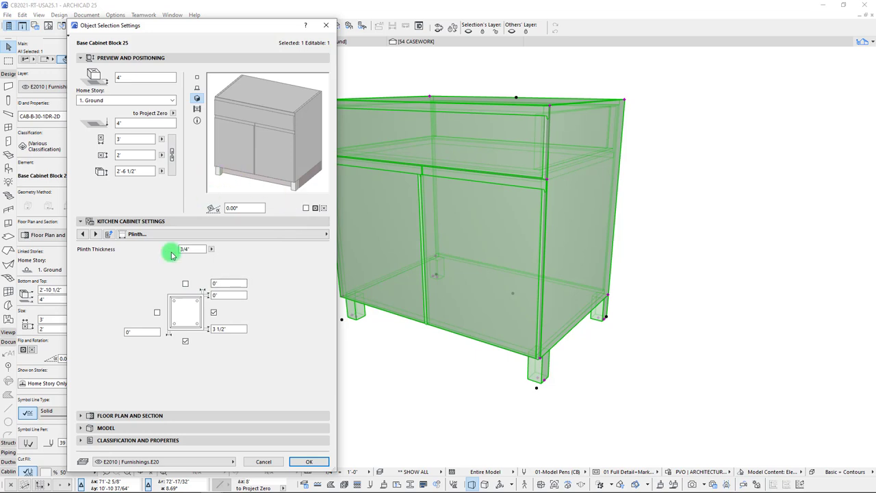
click(157, 312)
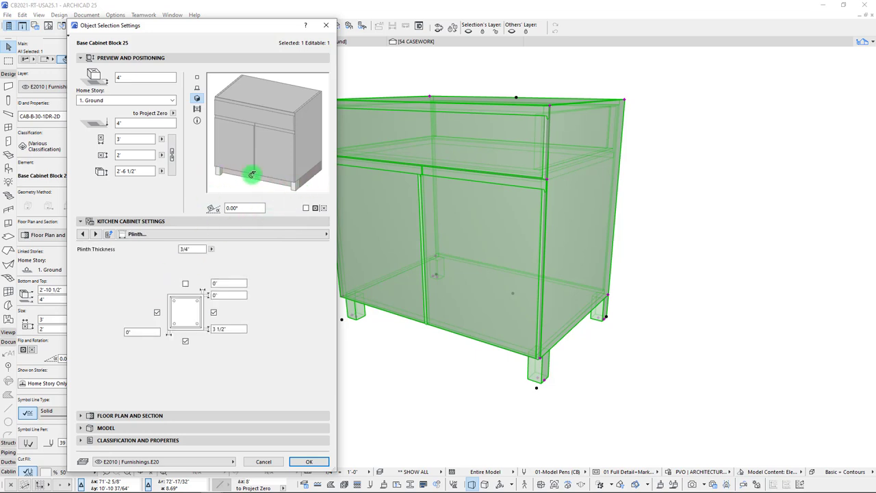
click(192, 249)
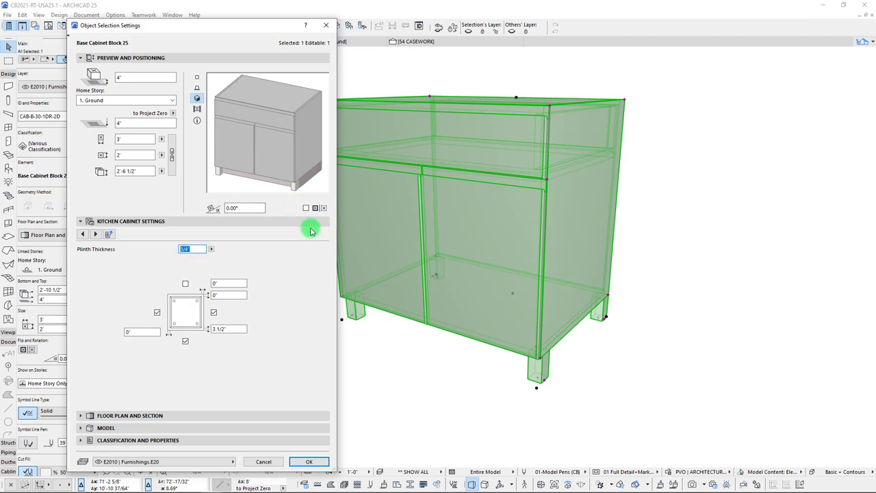
click(212, 312)
click(186, 342)
click(157, 312)
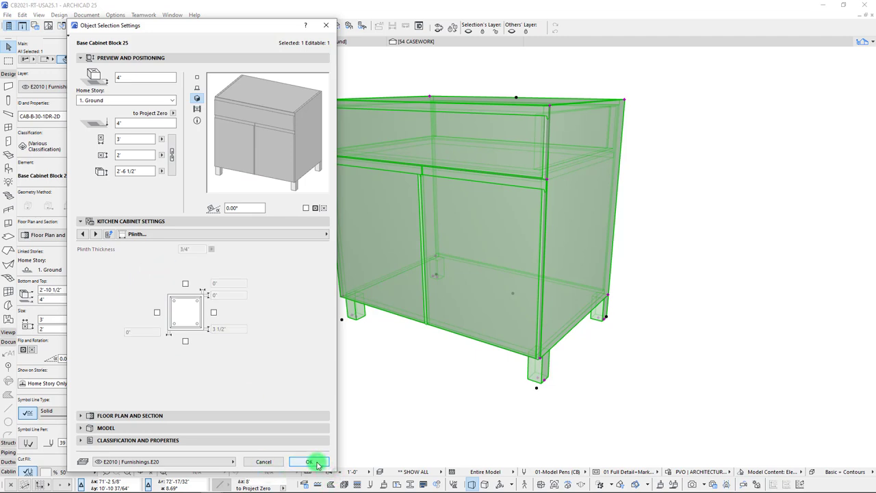
Open the cabinet's Representation settings and show its 2D plan symbol in the preview.
click(239, 236)
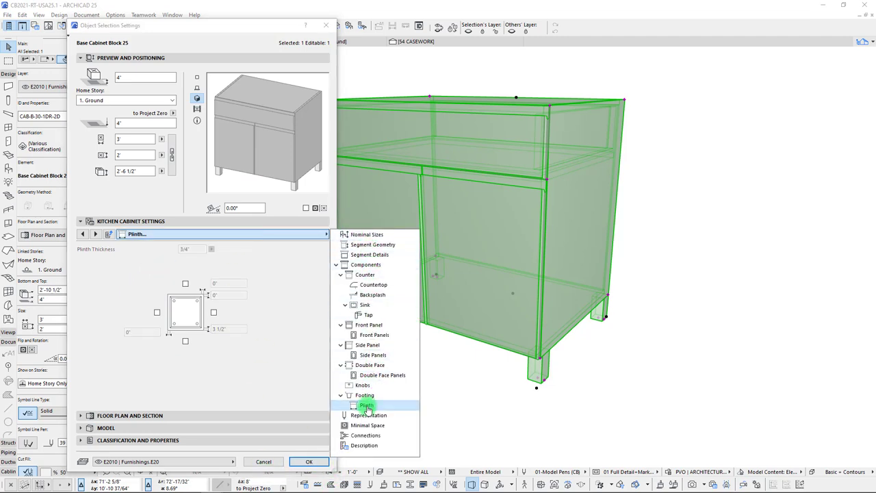
click(336, 265)
click(367, 275)
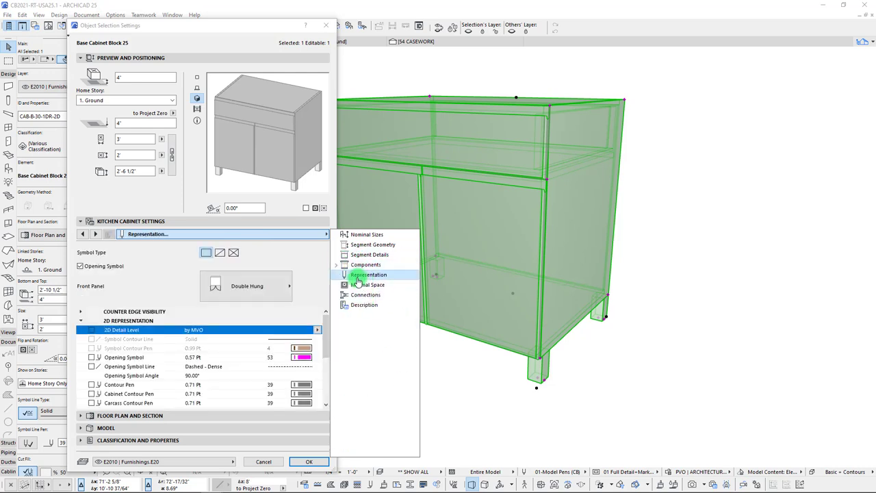
mouse_move(251, 27)
mouse_down()
mouse_move(368, 33)
mouse_move(266, 31)
mouse_up()
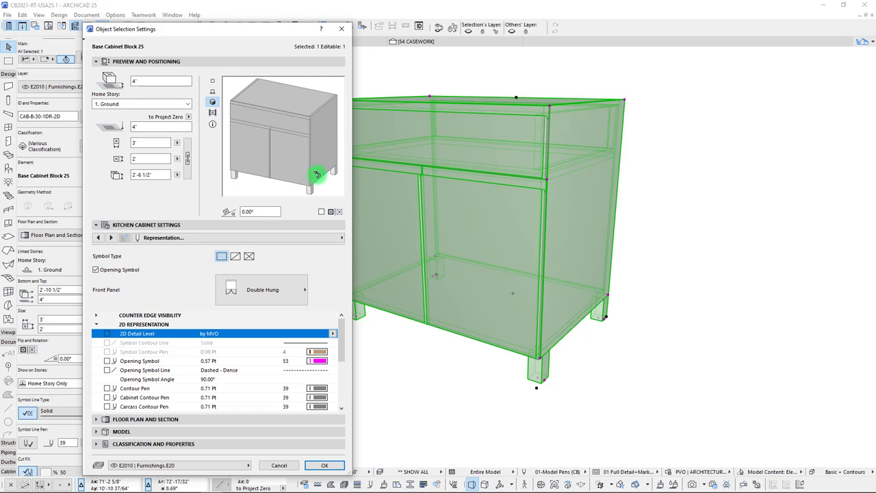
click(210, 82)
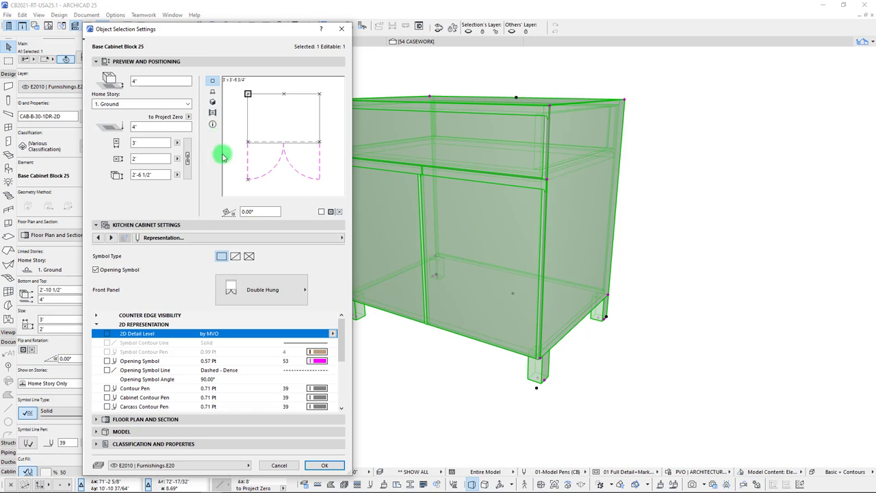
scroll(266, 383, down, 4)
scroll(266, 388, up, 4)
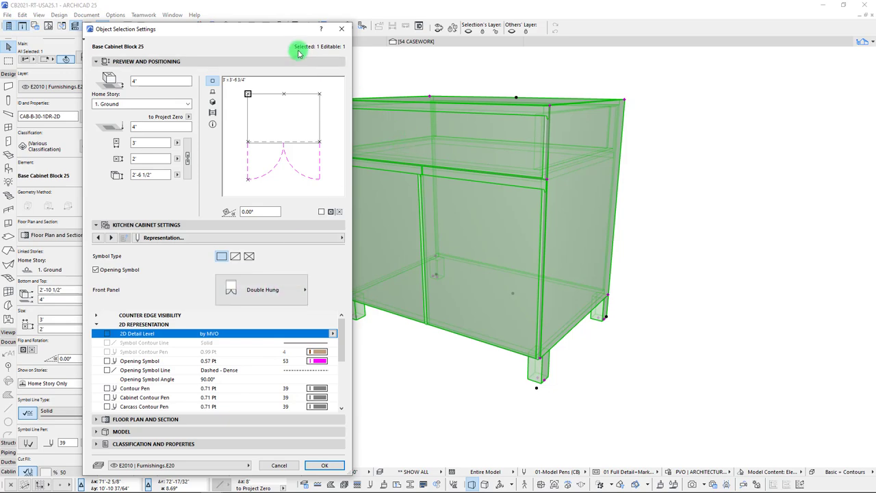
drag(288, 37, 297, 46)
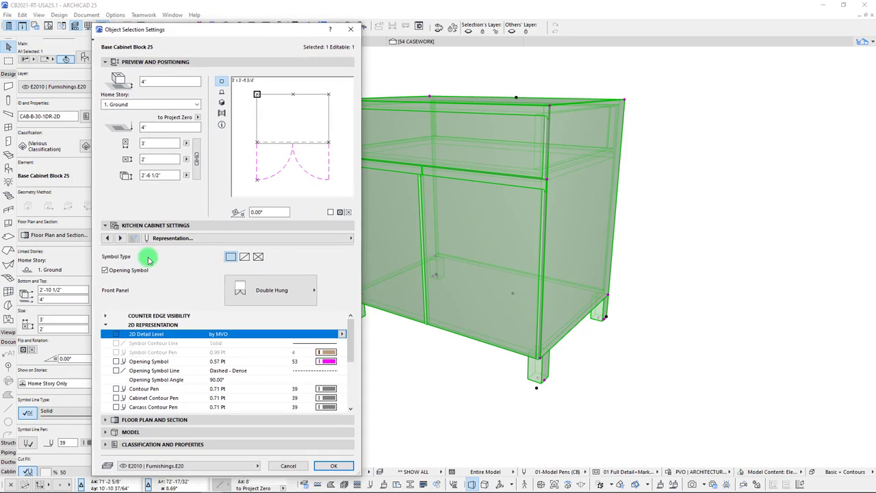
Choose the single-diagonal symbol type and set the Symbol Contour Pen to pen 39, Fixed Furnishings.
click(244, 258)
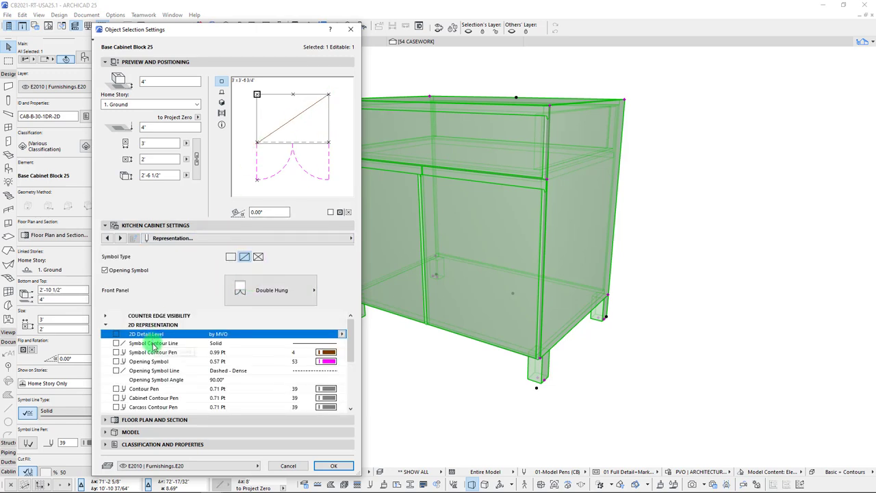
click(341, 354)
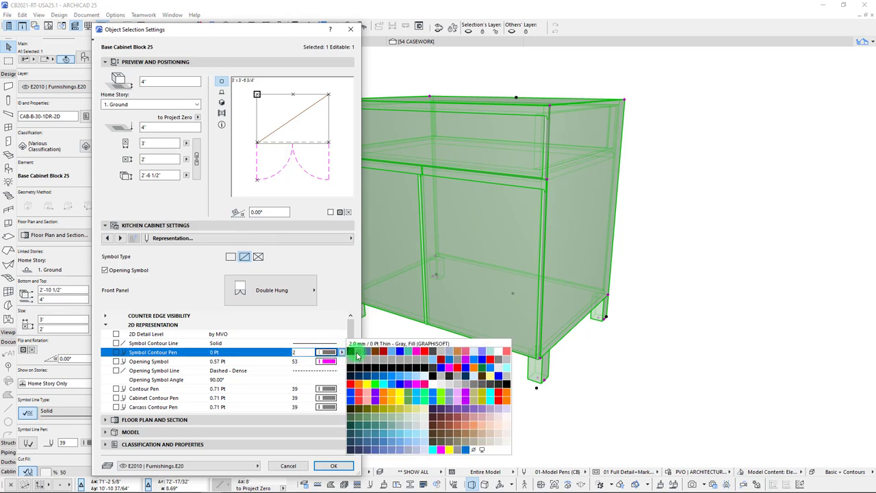
click(356, 366)
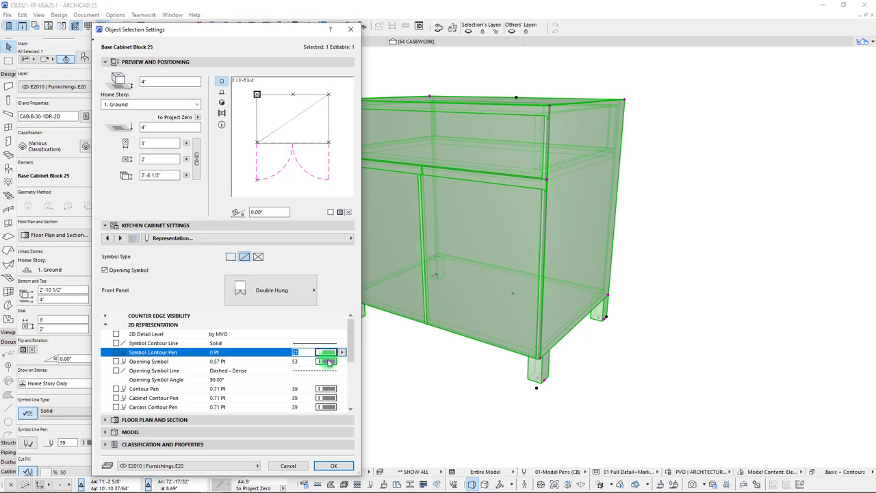
click(344, 354)
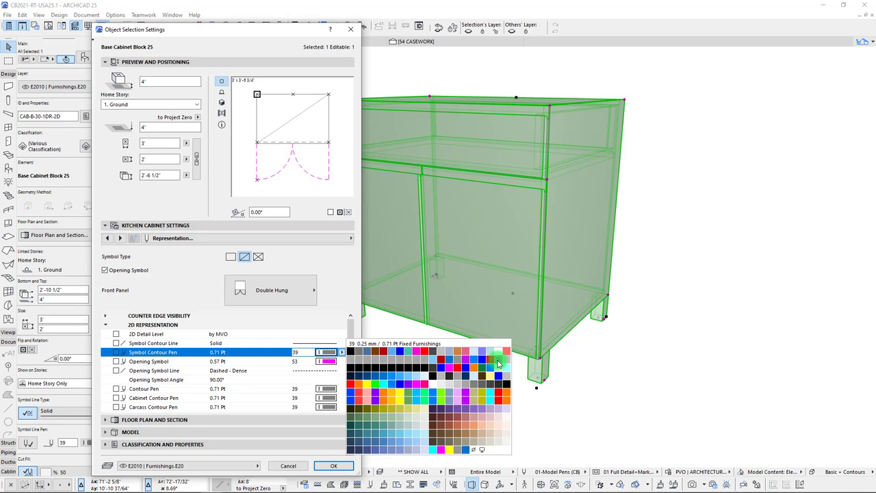
click(498, 363)
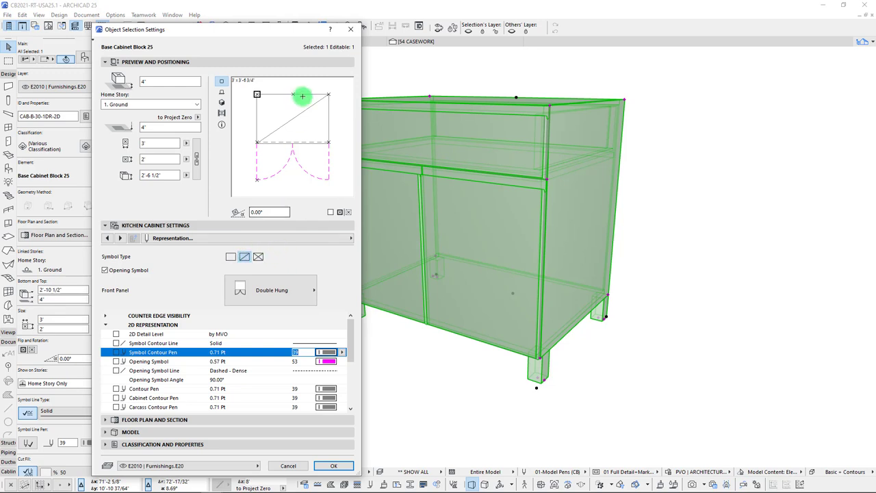
Try the plain, single-diagonal and crossed symbol types, and switch the opening symbol off and on again.
click(230, 256)
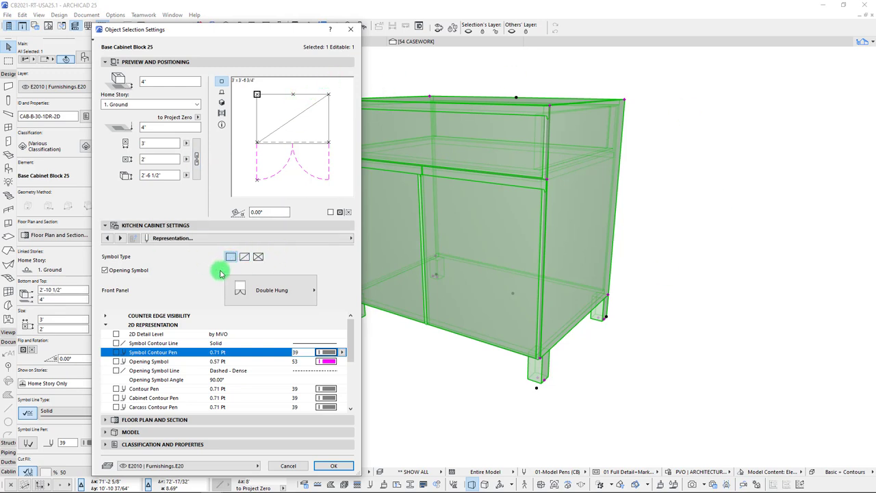
click(245, 257)
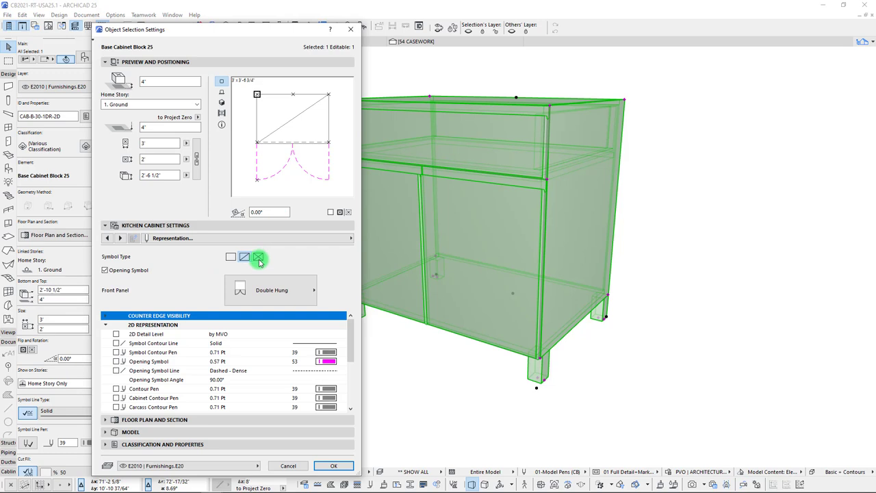
click(259, 257)
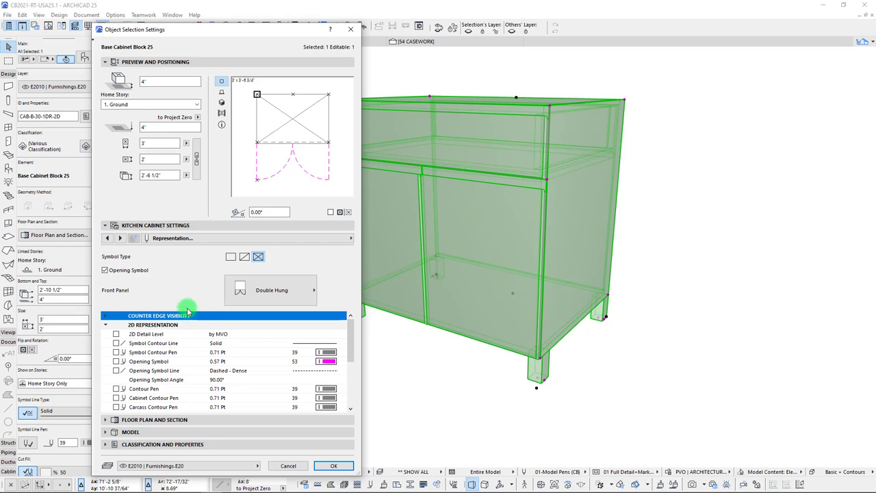
click(105, 271)
click(105, 272)
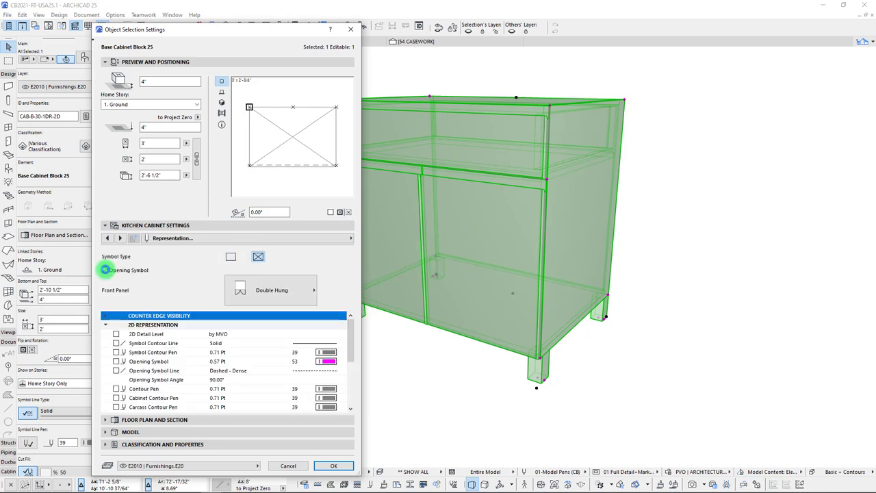
Try Drawer as the front panel shown by the opening symbol, and set it back to Double Hung.
click(295, 297)
click(355, 285)
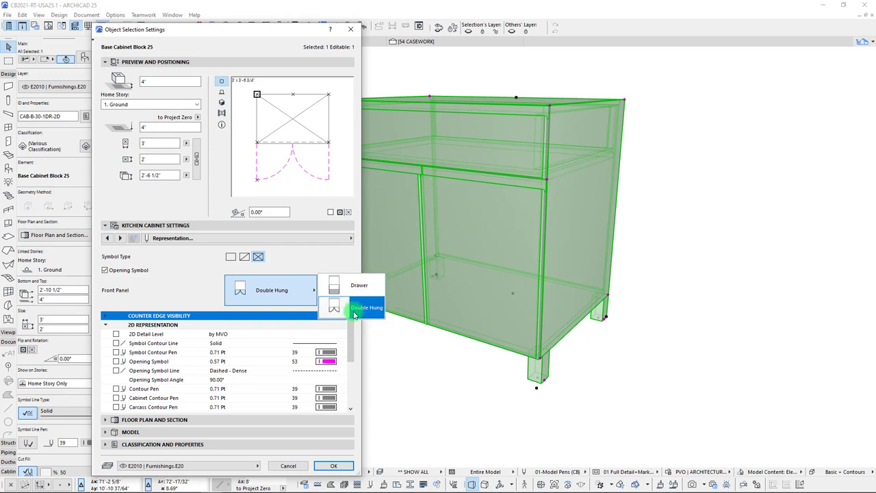
click(364, 285)
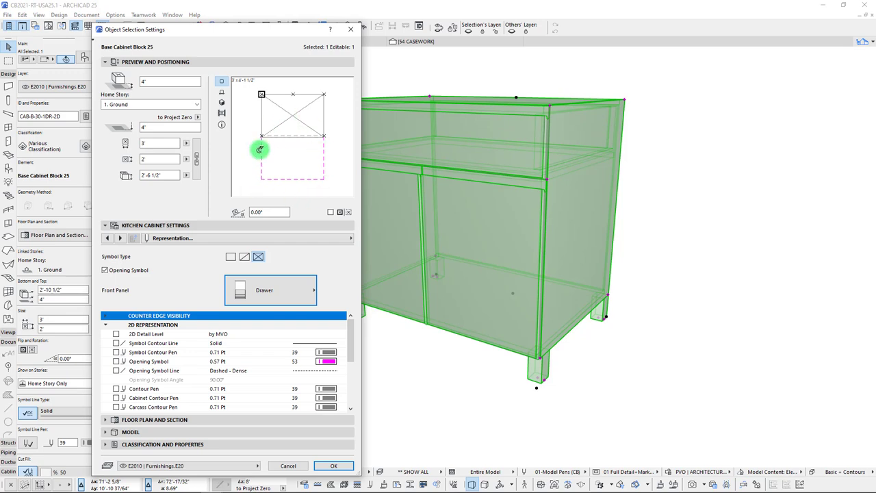
click(296, 290)
click(355, 308)
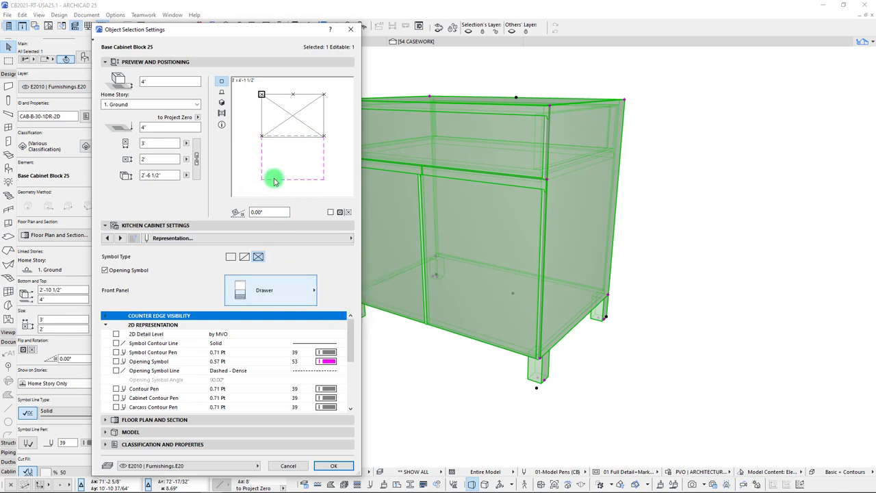
click(288, 292)
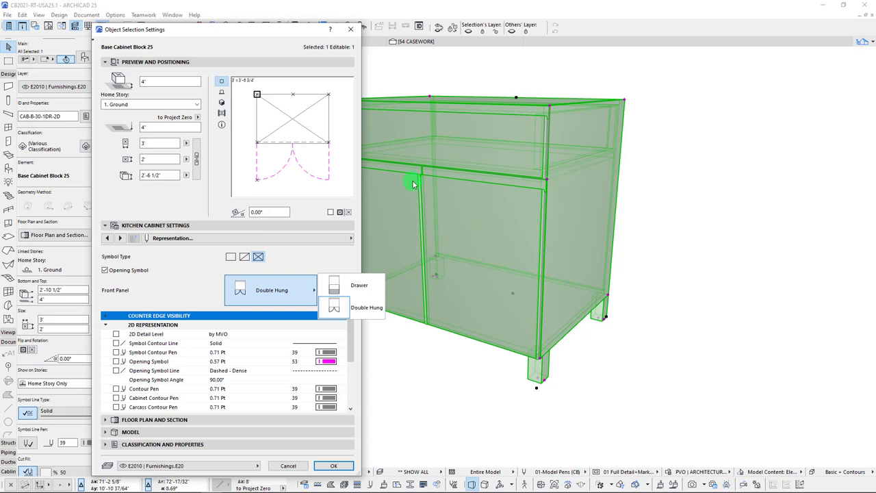
click(368, 313)
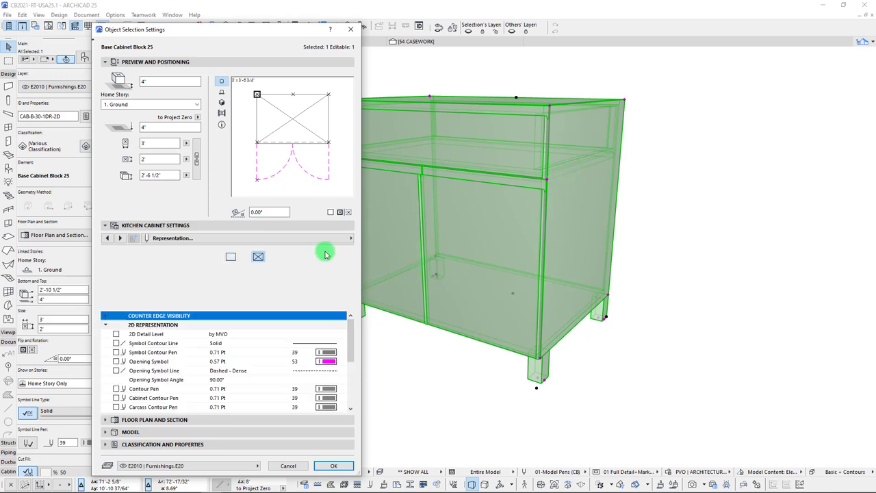
In the Segment Details, try the Sliding opening type for segment 1 and set it back to Double Hung.
click(173, 239)
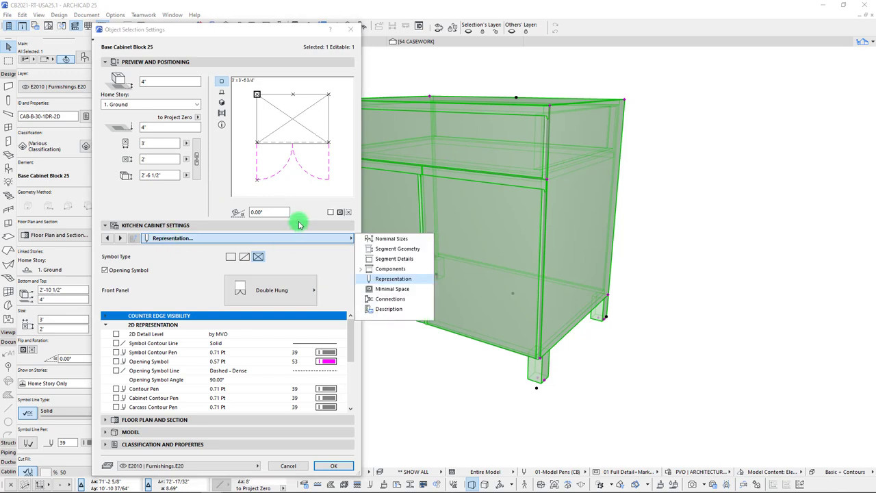
click(399, 263)
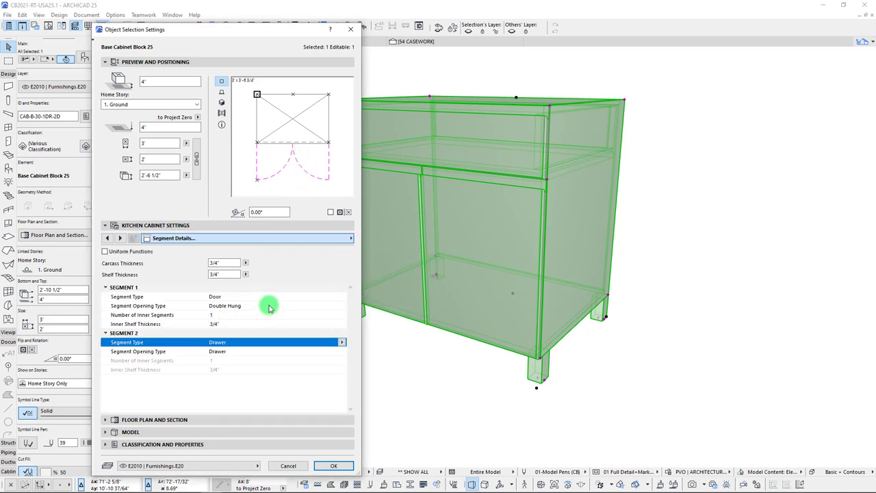
click(326, 308)
click(342, 305)
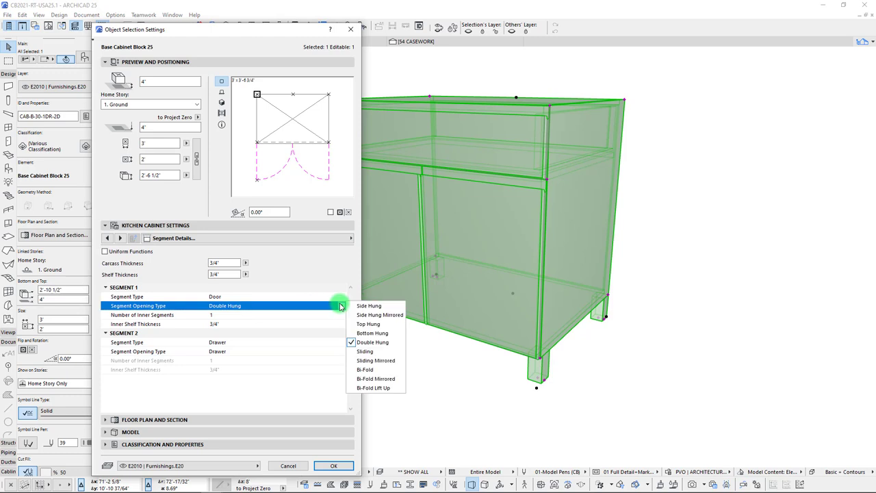
click(365, 351)
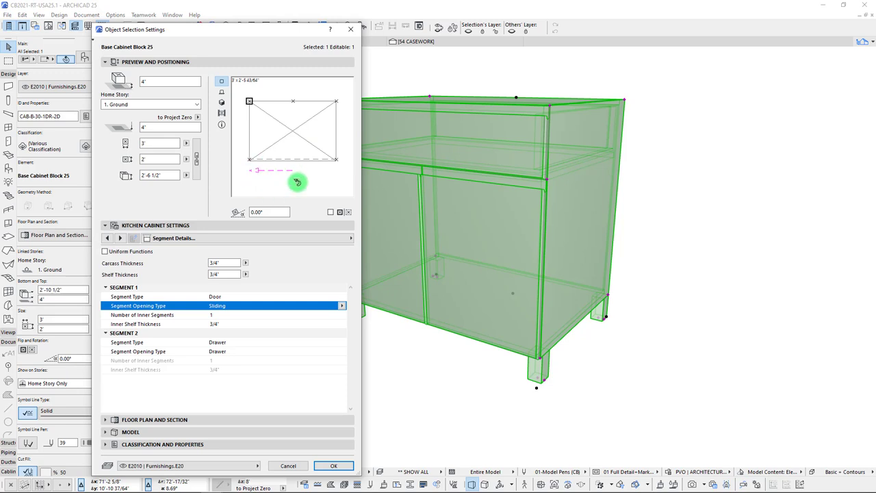
click(342, 306)
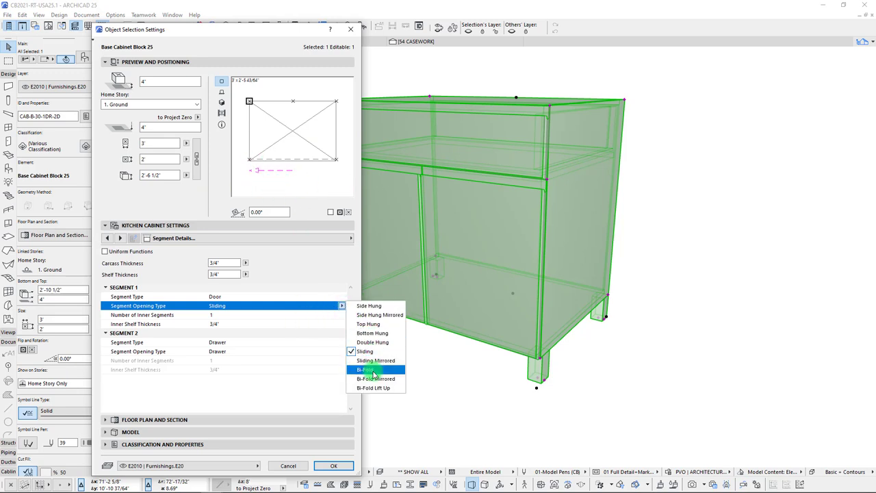
click(372, 342)
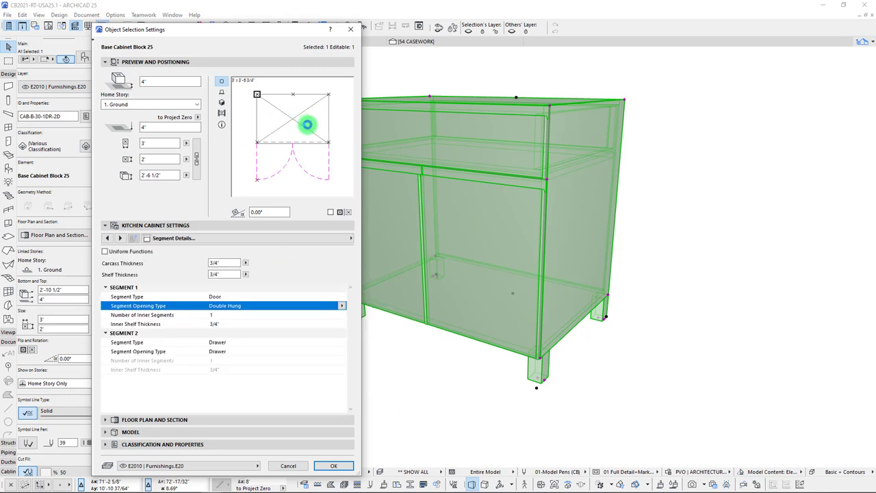
Check the cabinet in the 3D preview, then return to its Representation settings in 2D and choose the plain symbol type without diagonals.
click(223, 102)
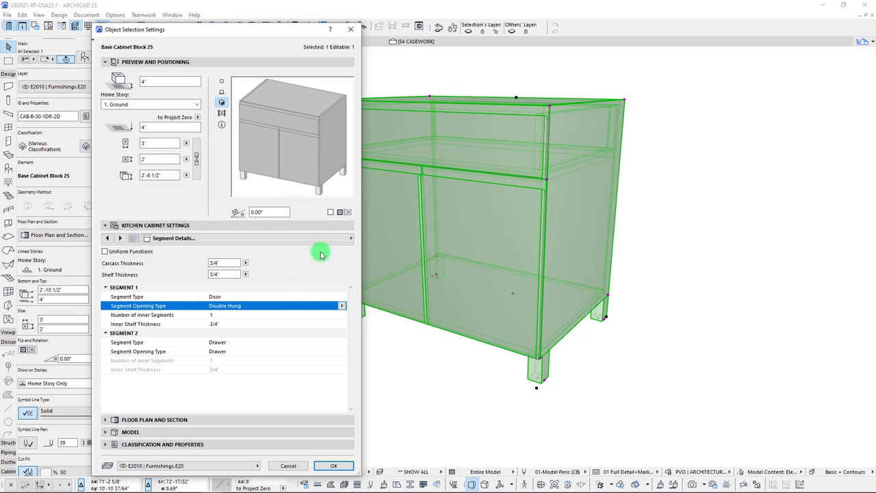
click(341, 240)
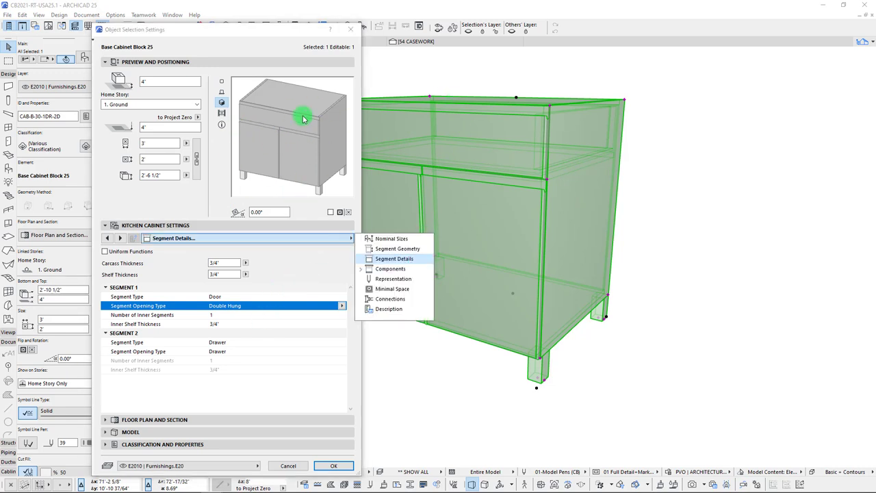
click(393, 286)
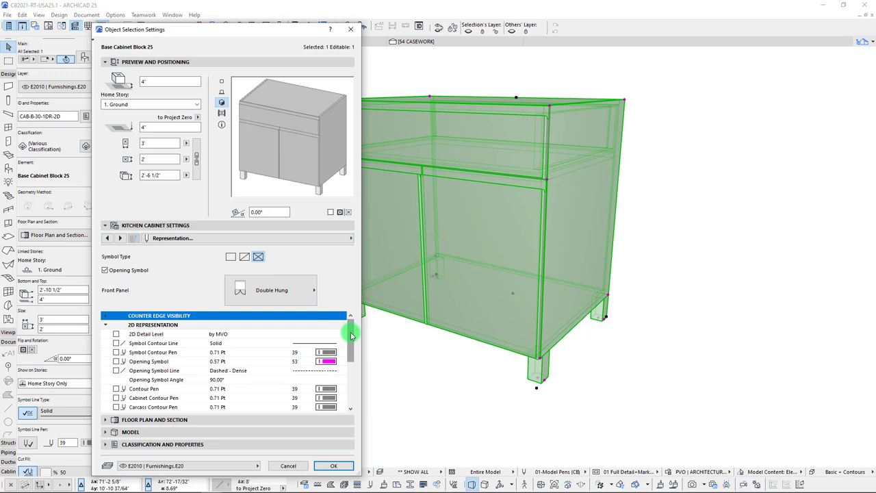
scroll(352, 335, down, 2)
click(221, 82)
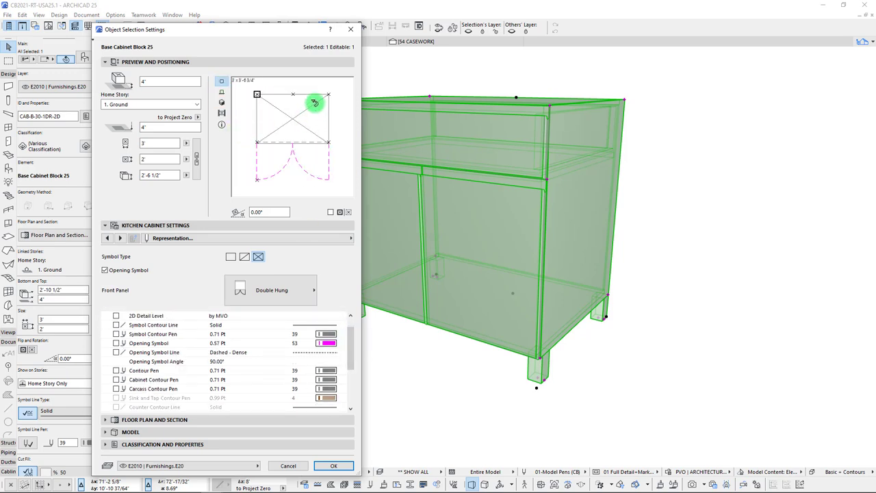
click(231, 256)
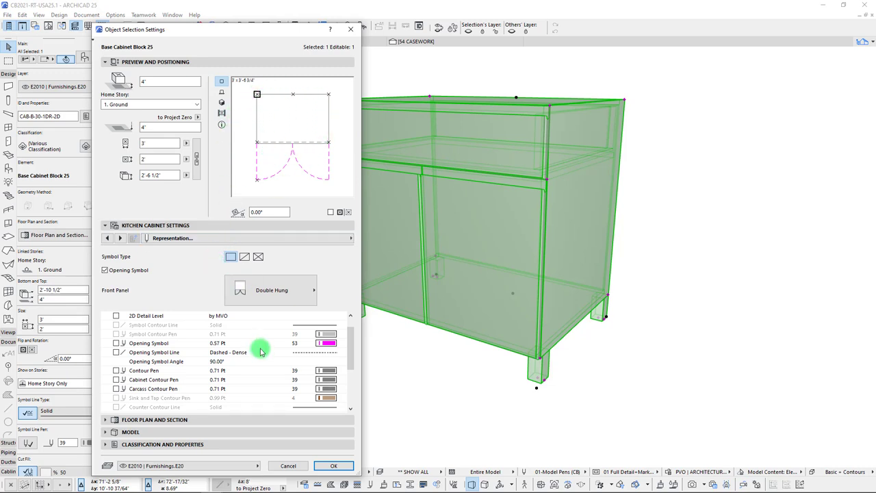
Look through the 2D representation pens, line types and fills, and switch the opening symbol off and on again.
scroll(350, 336, down, 1)
scroll(350, 346, up, 3)
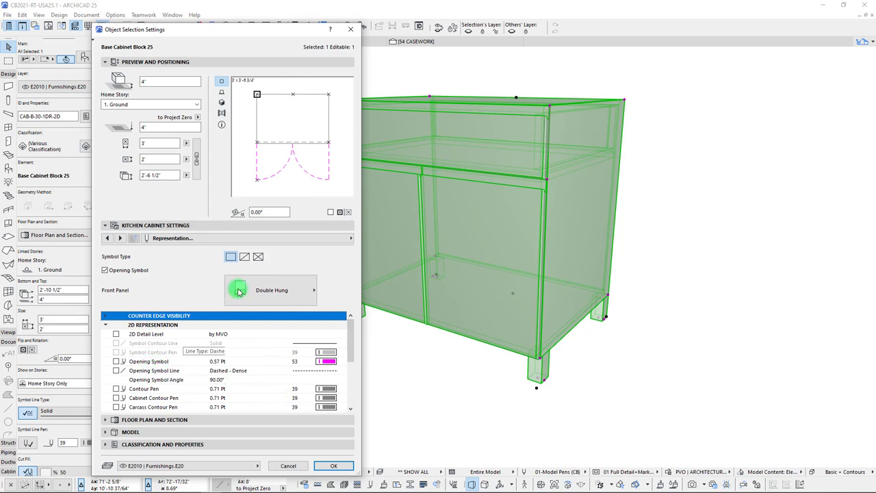
scroll(226, 352, down, 4)
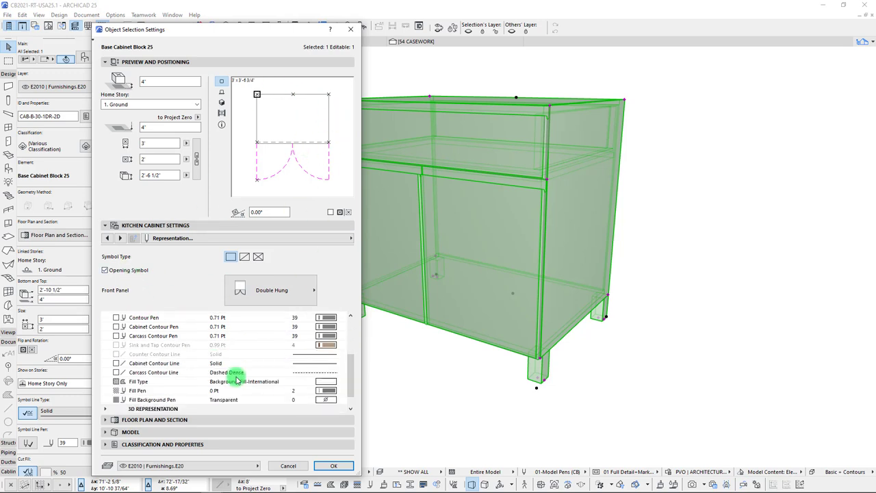
scroll(238, 373, up, 4)
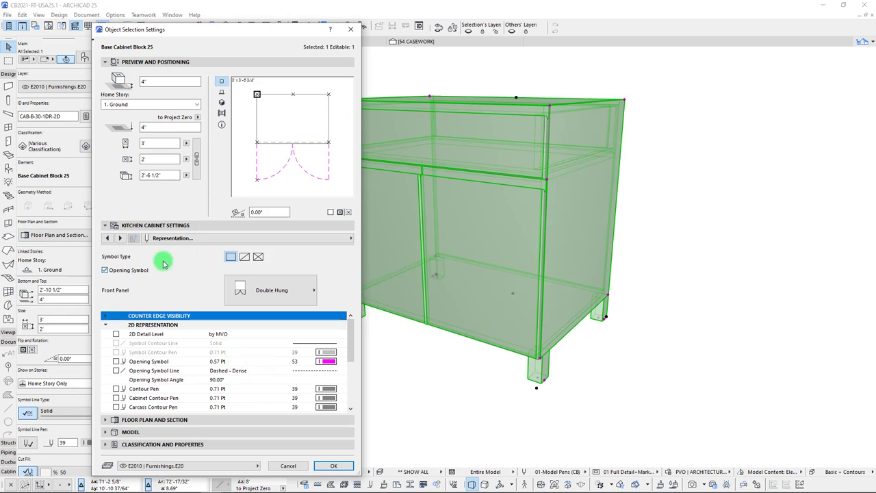
click(104, 270)
click(105, 271)
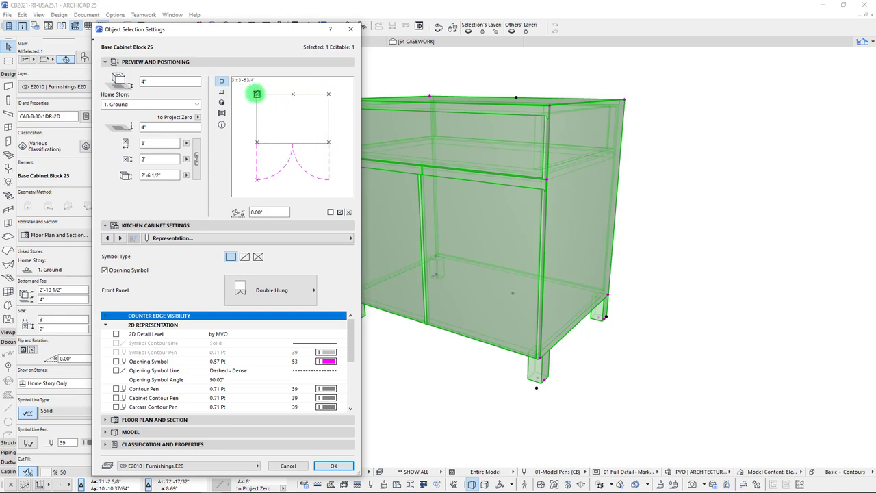
Try the Dotted Large Space and Dotted line types for the cabinet contour line in the 2D representation, and set it back to Solid.
drag(354, 334, 328, 143)
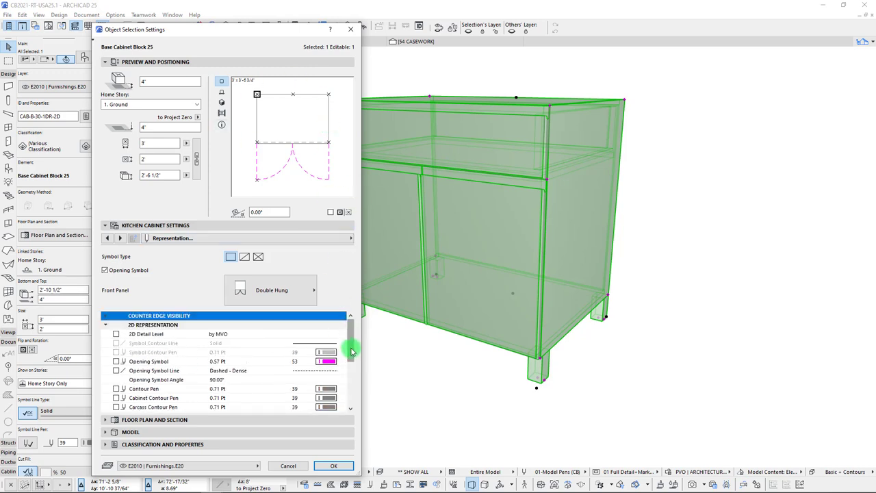
scroll(353, 353, down, 1)
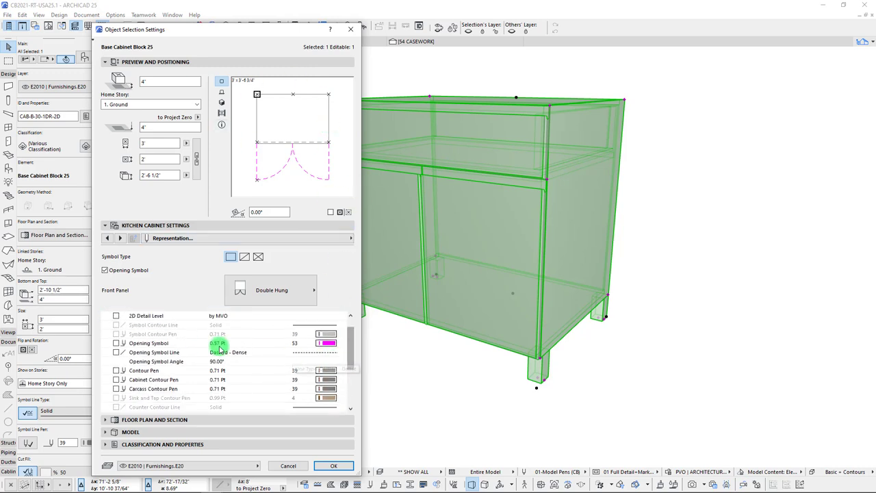
click(172, 352)
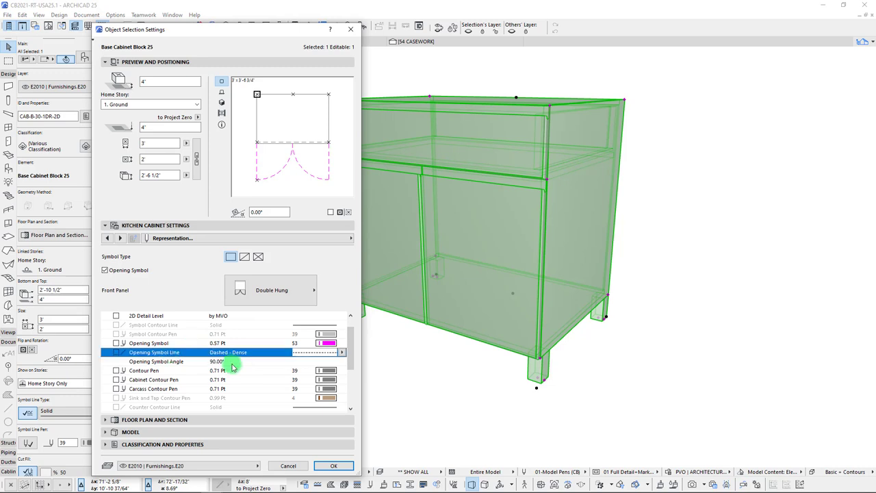
click(336, 325)
scroll(330, 395, down, 3)
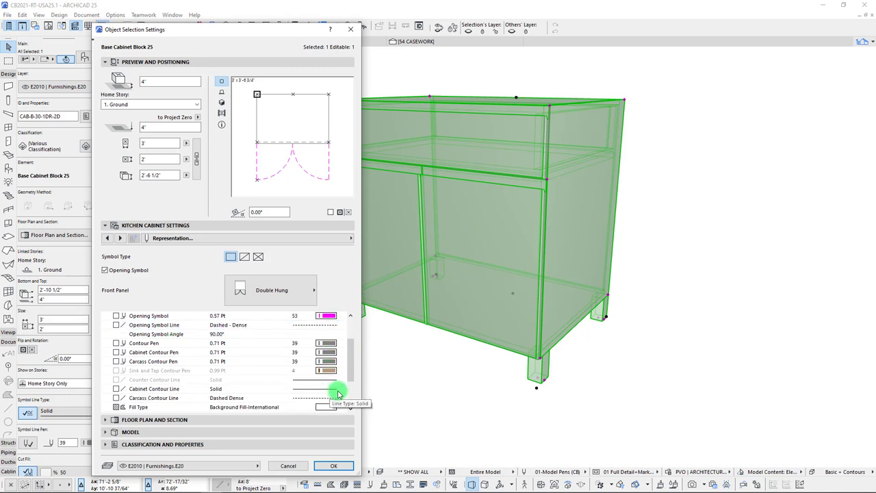
click(341, 391)
click(401, 195)
click(411, 177)
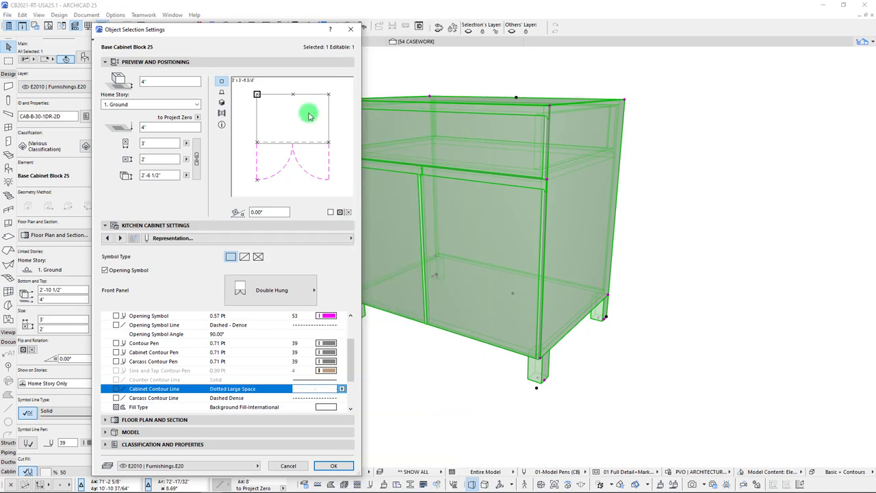
click(341, 388)
click(419, 119)
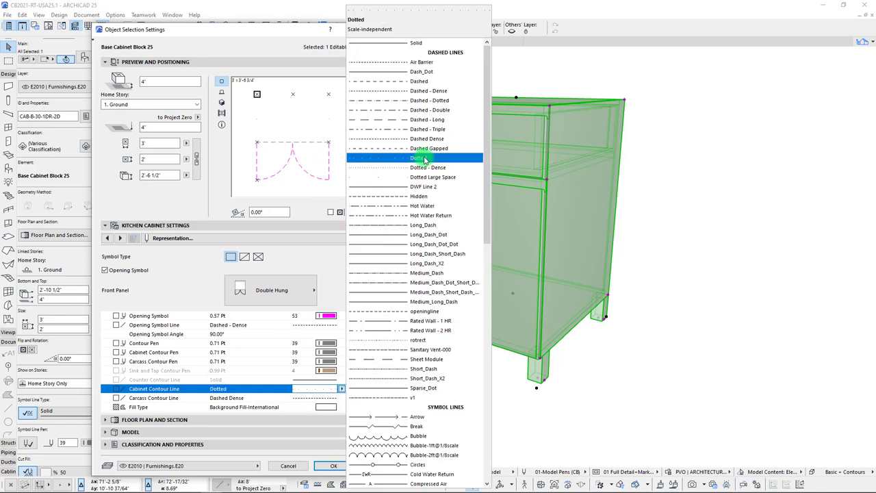
click(408, 43)
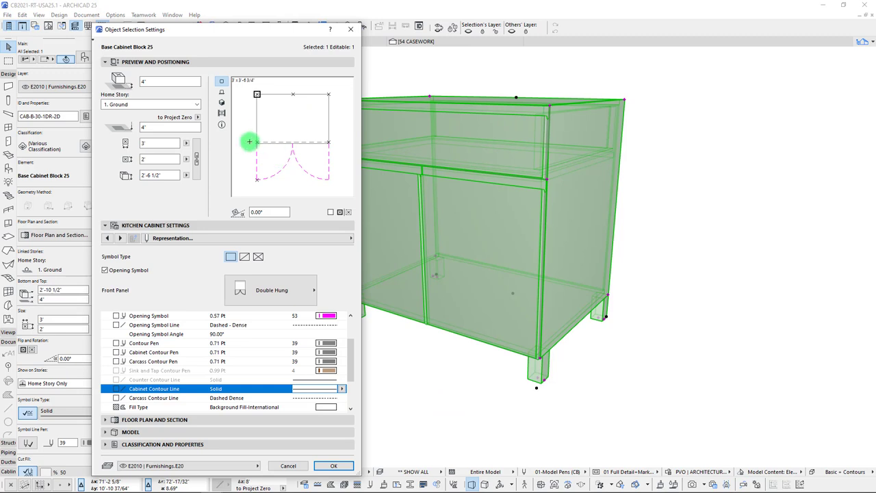
Try Sheet Module as the line type of the carcass contour, and set it back to Dashed Dense.
click(330, 324)
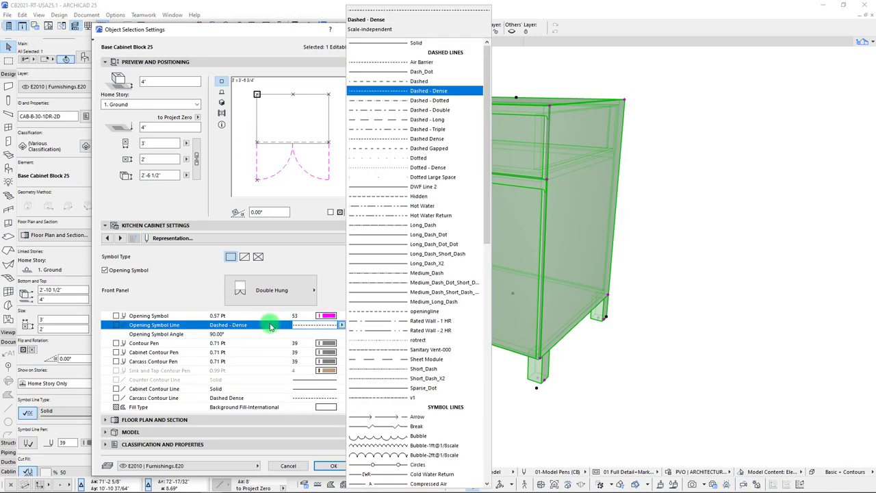
click(326, 274)
scroll(332, 376, down, 2)
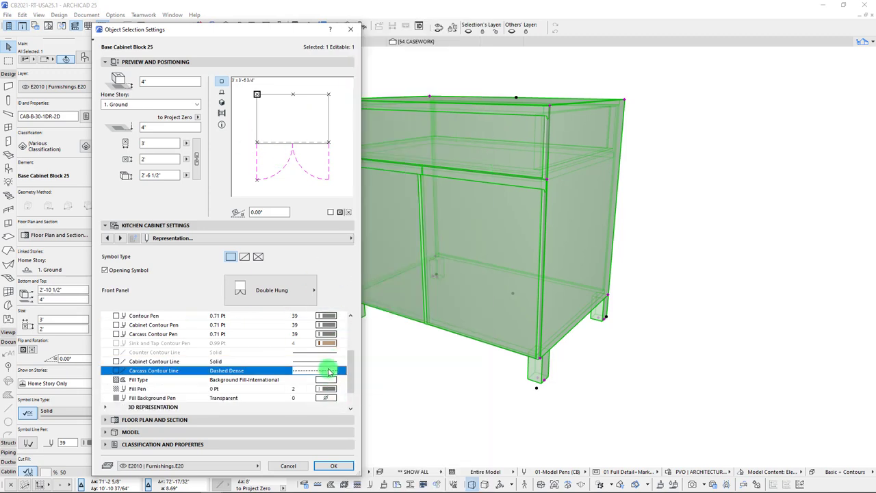
click(329, 370)
click(375, 360)
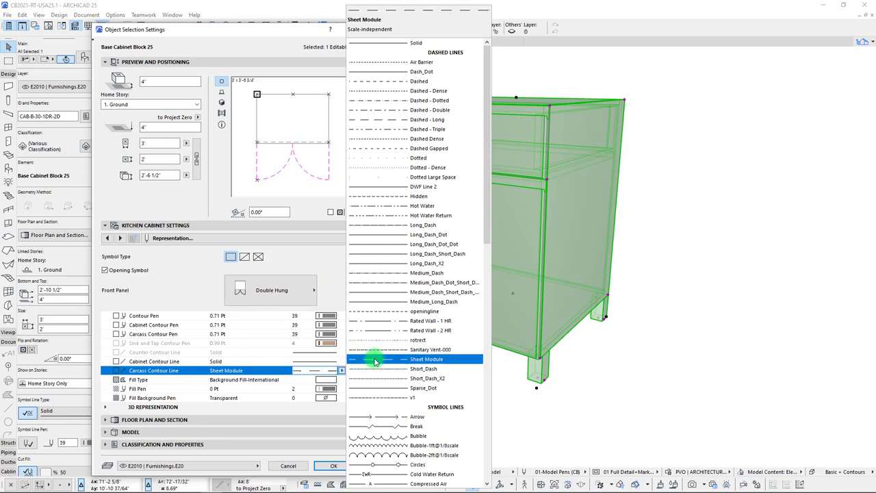
click(386, 141)
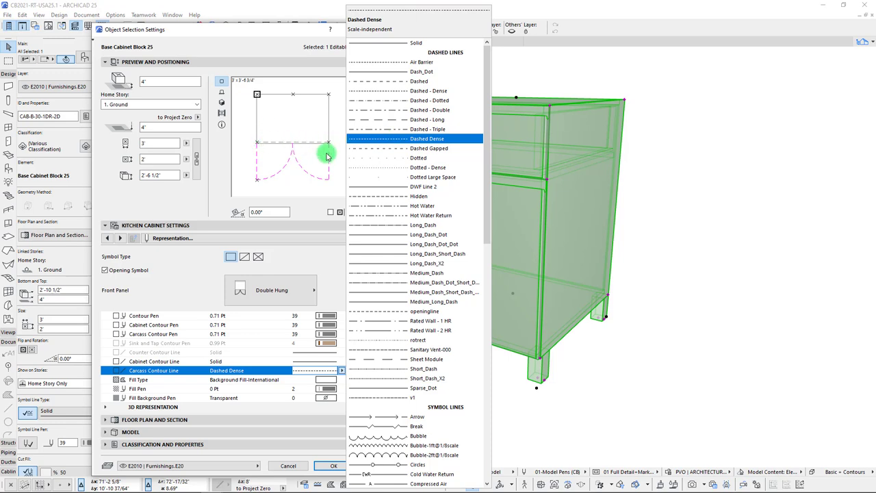
click(328, 264)
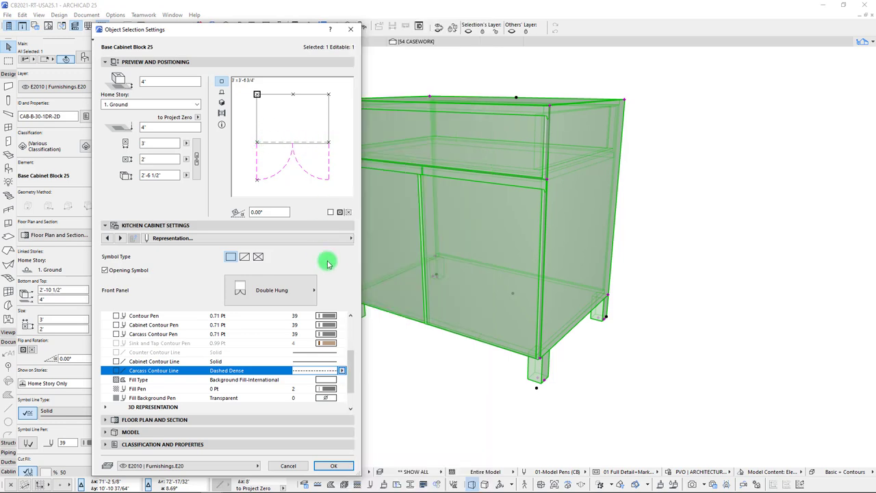
Show the cabinet in the 3D preview and set its 3D representation resolution to 24.
scroll(321, 363, down, 1)
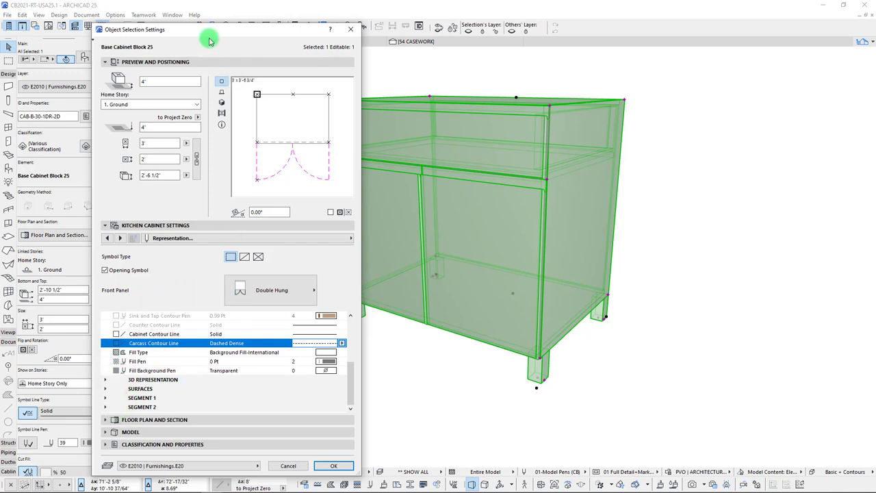
drag(209, 41, 213, 27)
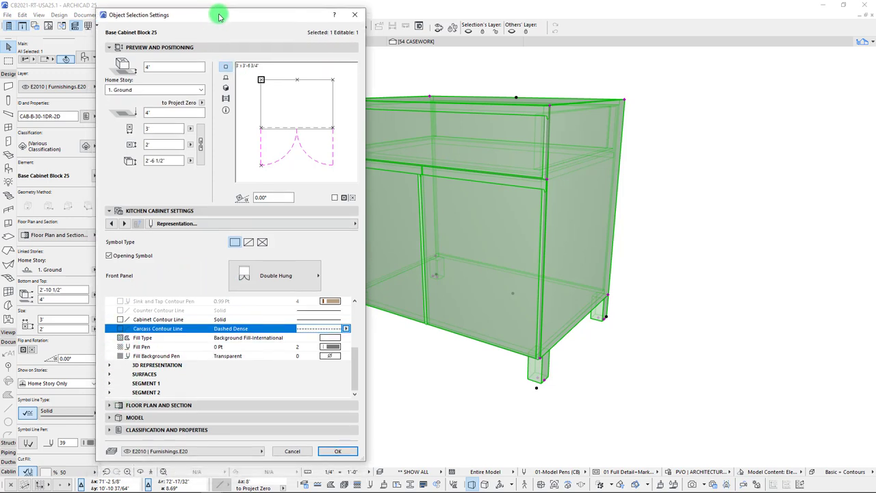
click(226, 88)
click(110, 368)
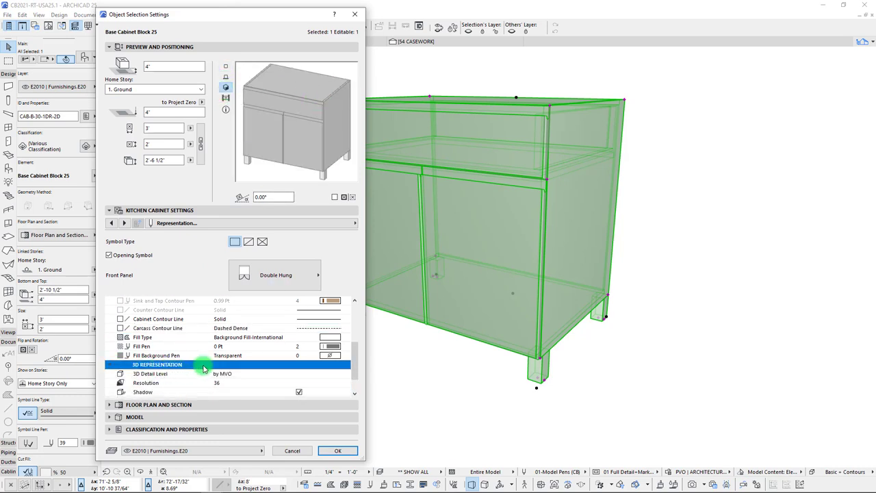
scroll(207, 362, down, 1)
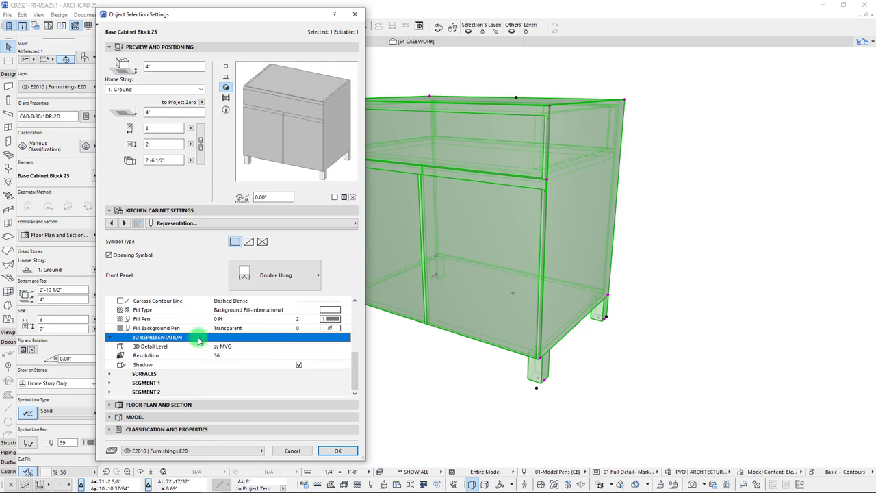
click(260, 355)
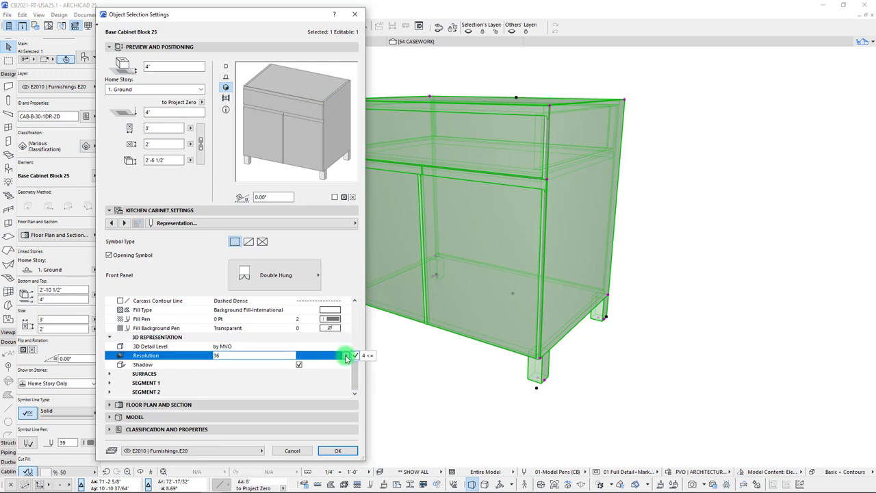
double_click(235, 356)
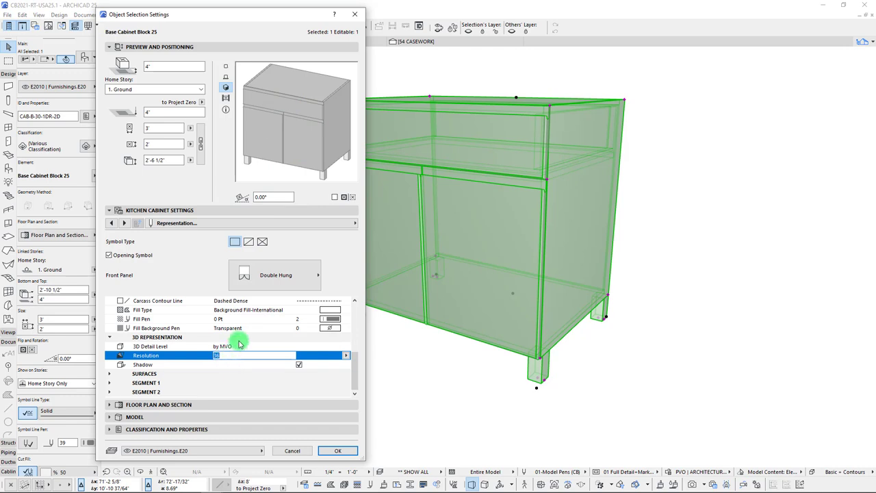
text(24)
key(Return)
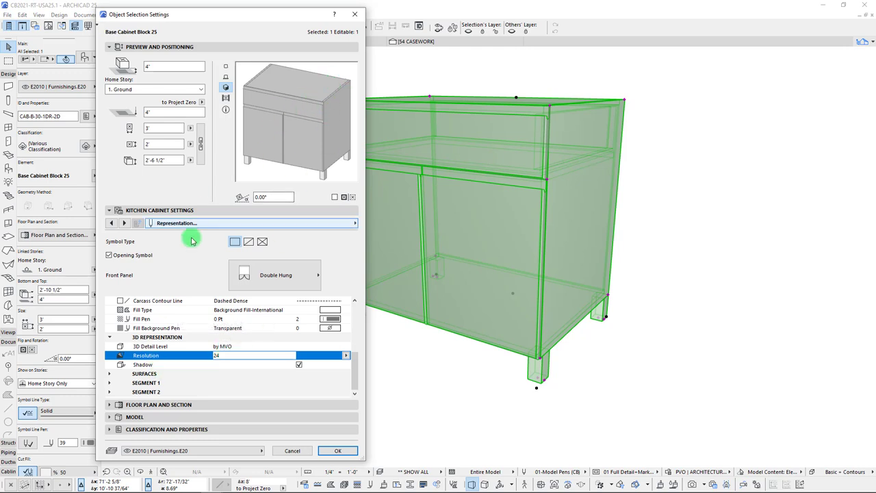
Review the surfaces assigned to the cabinet, shelf, footing, drawer structure and the panels of segments 1 and 2.
click(110, 375)
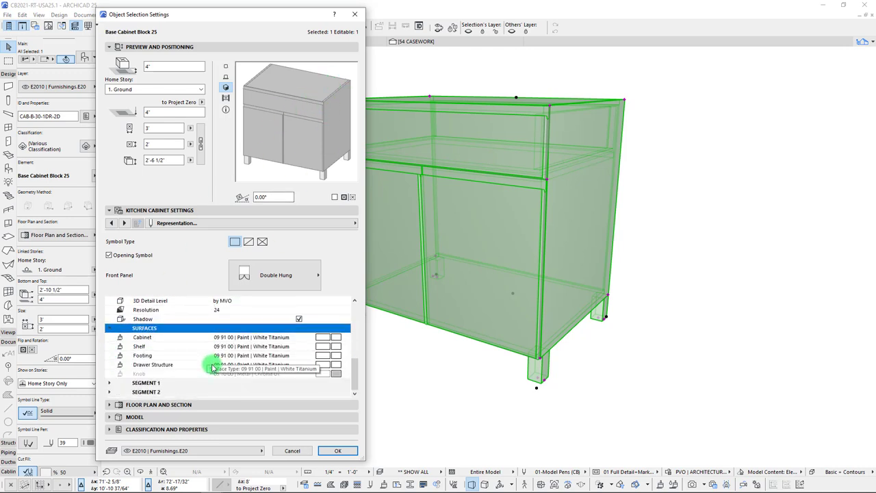
click(341, 338)
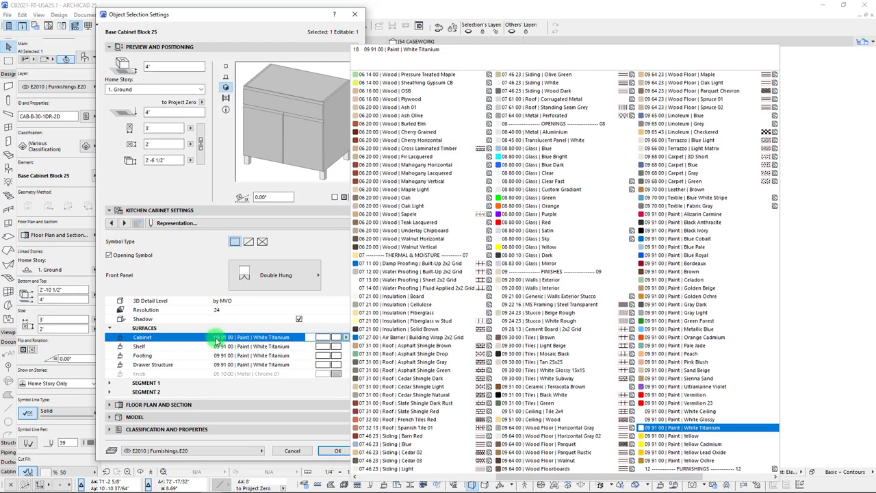
click(228, 339)
click(187, 346)
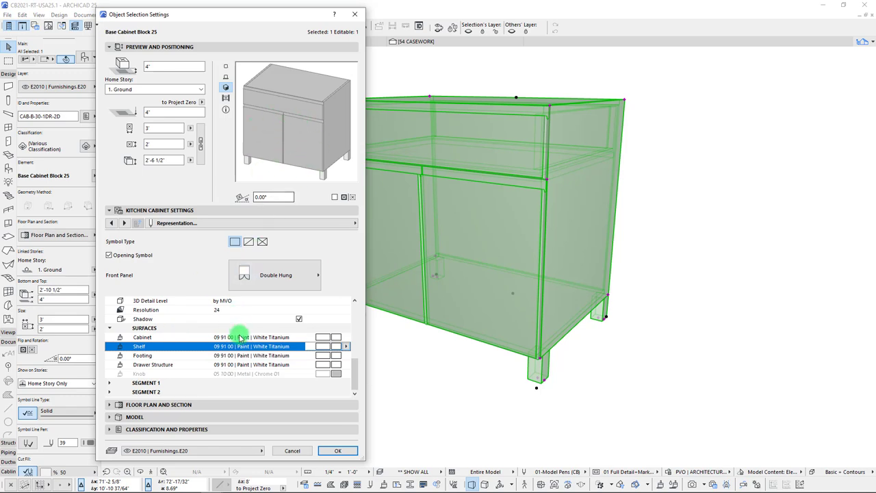
click(253, 355)
click(240, 365)
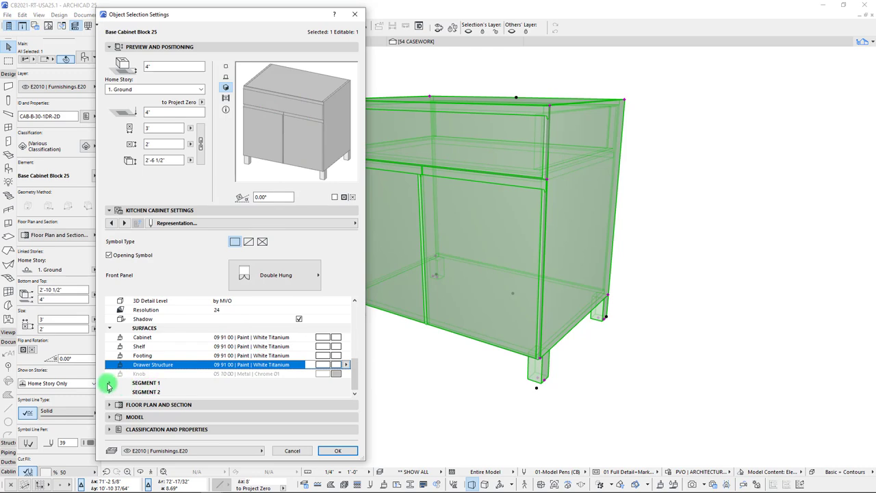
click(110, 382)
click(109, 392)
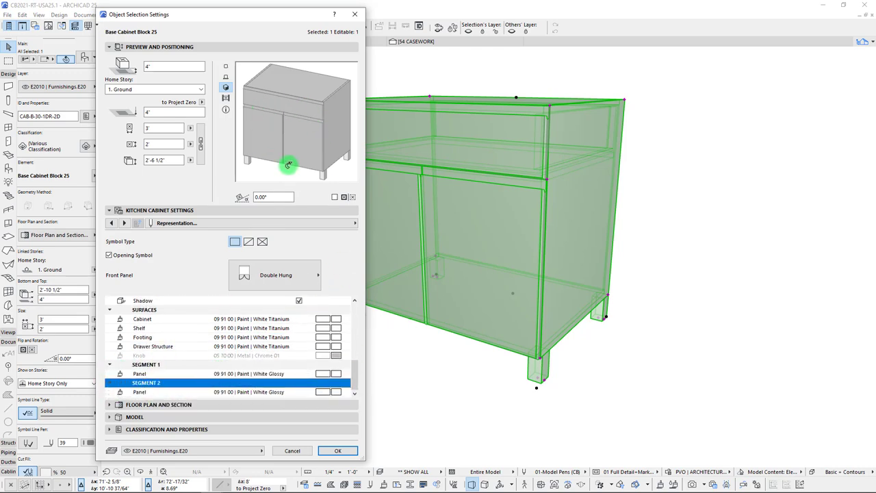
click(260, 373)
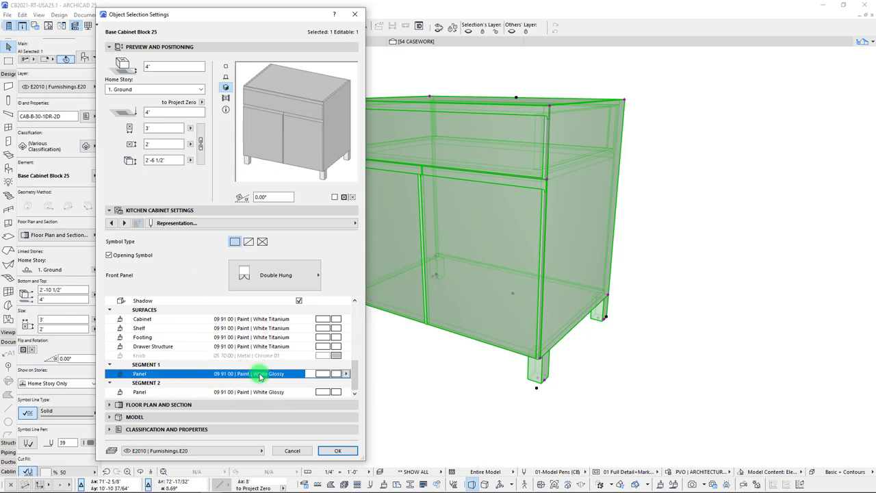
click(254, 391)
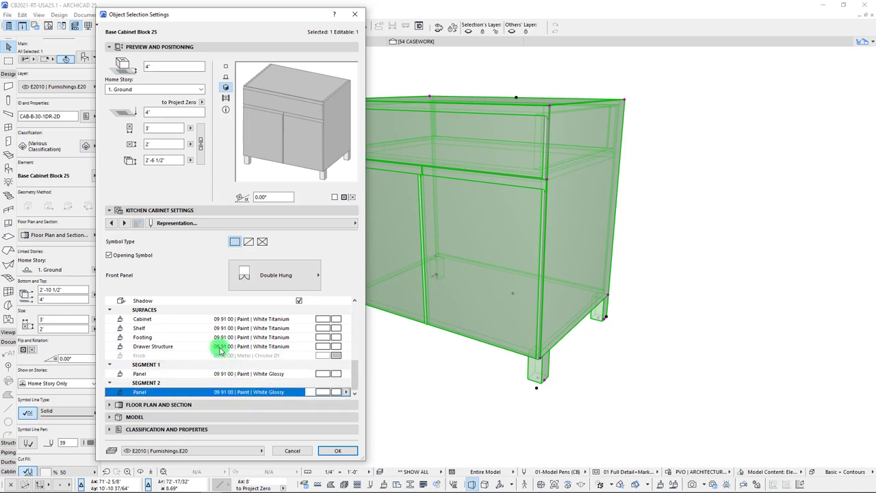
Change the panel style of the cabinet's front panels from solid to Full Framed.
click(210, 226)
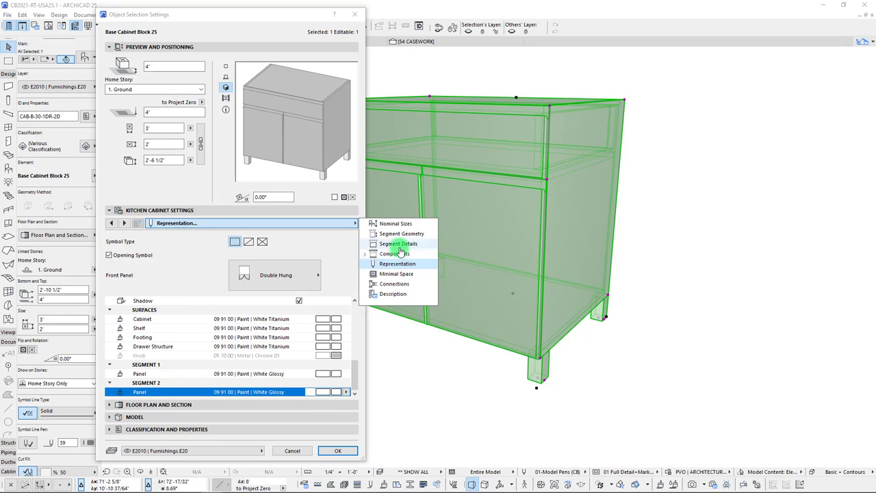
click(365, 253)
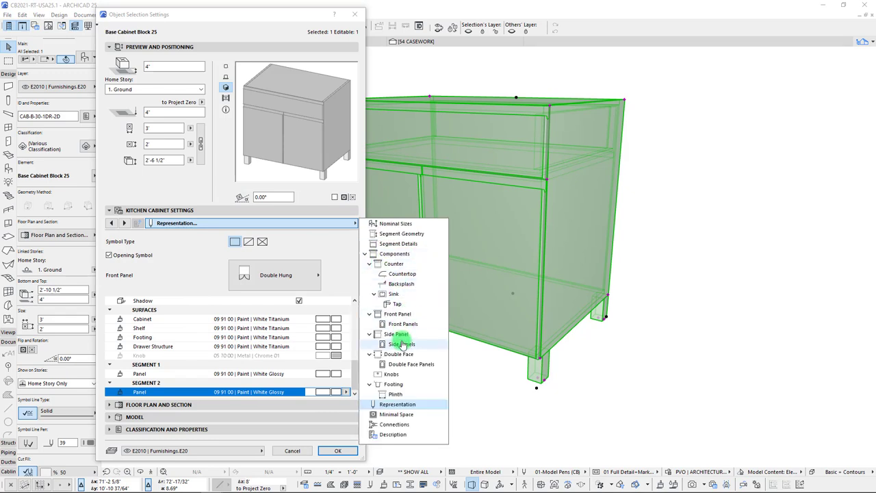
click(404, 317)
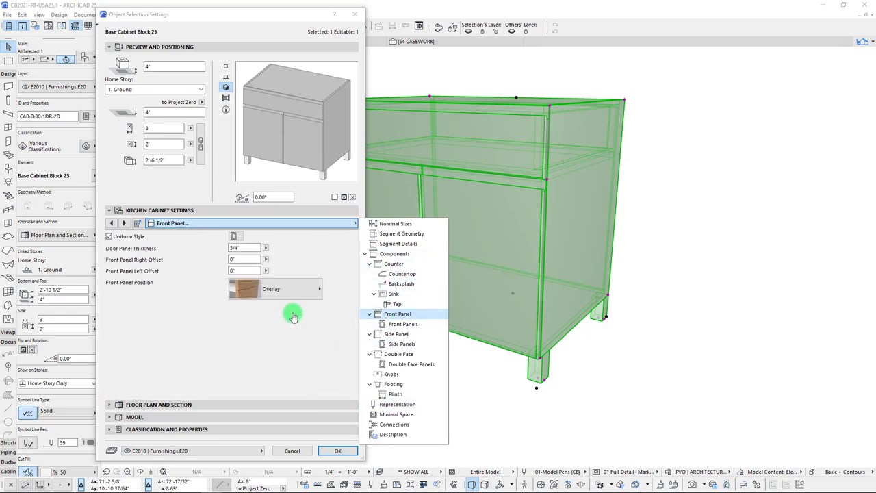
click(397, 324)
click(181, 294)
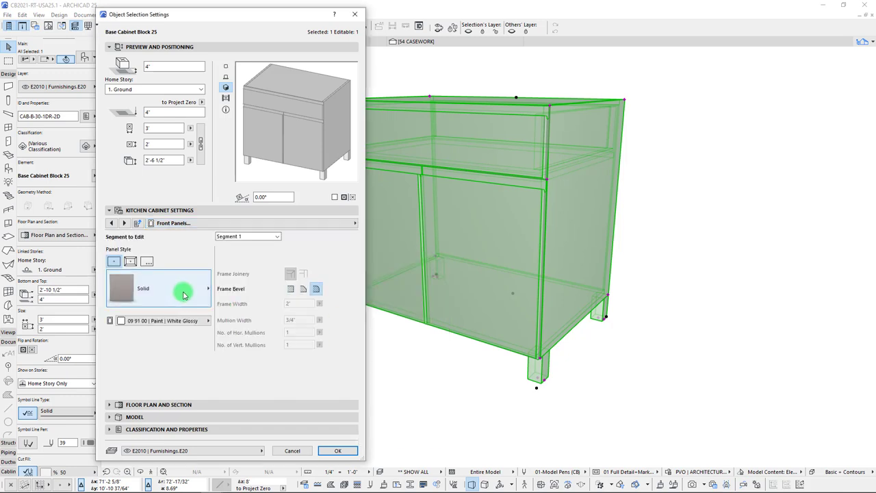
click(131, 262)
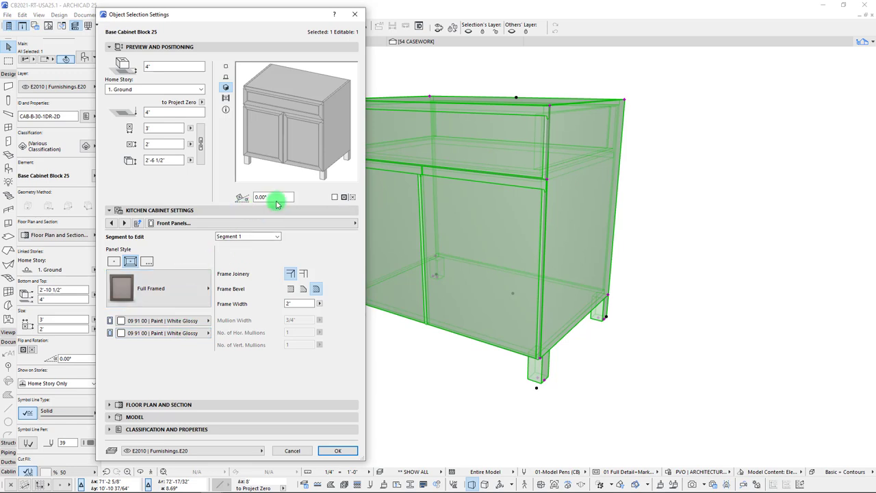
Change the cabinet's knob style to Linear.
click(213, 226)
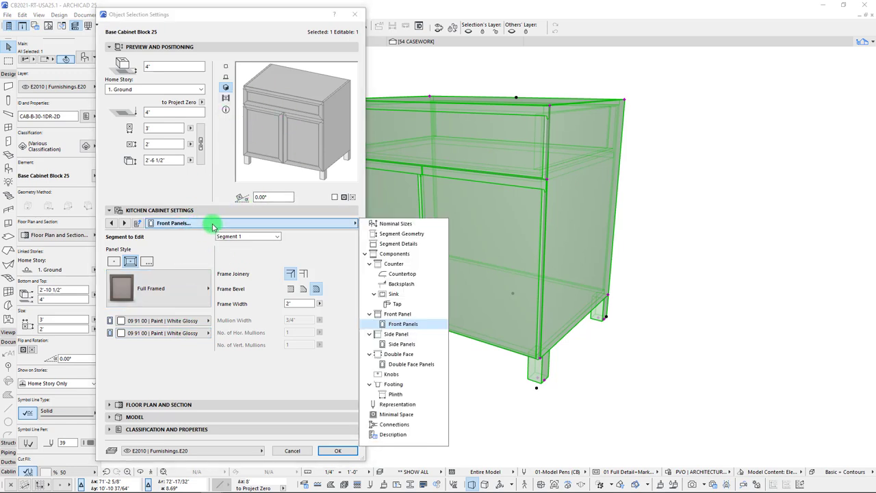
click(213, 226)
click(213, 226)
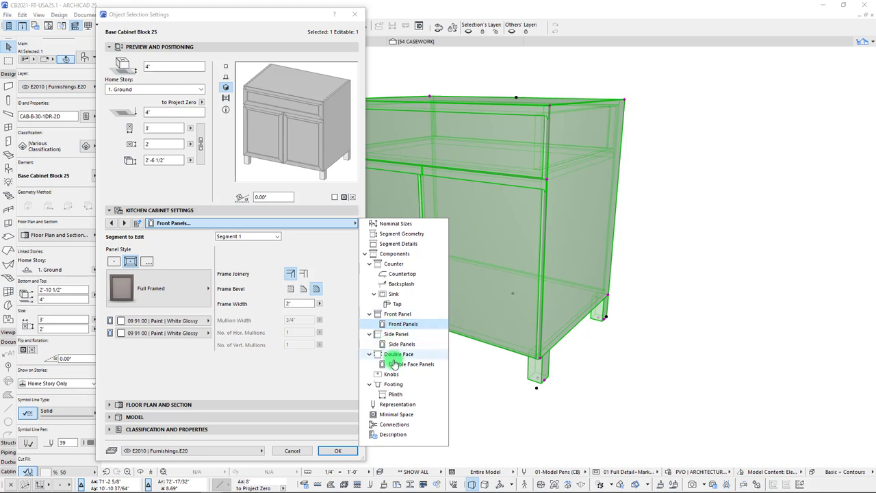
click(392, 375)
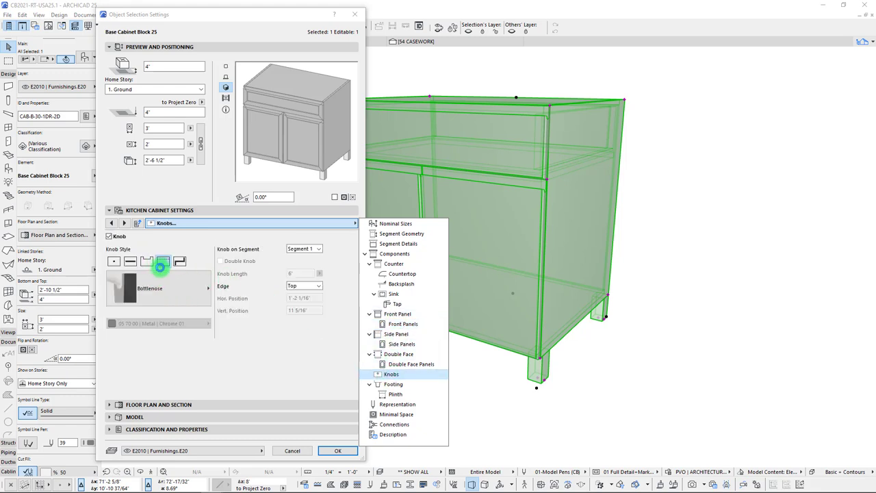
click(130, 261)
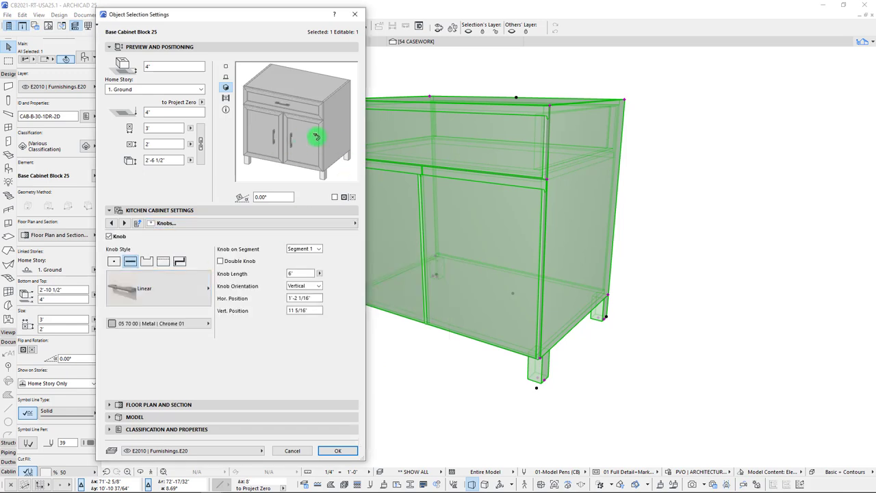
Review the surfaces assigned to the knob and to the panels and panel insets of segments 1 and 2 in the representation settings.
click(269, 226)
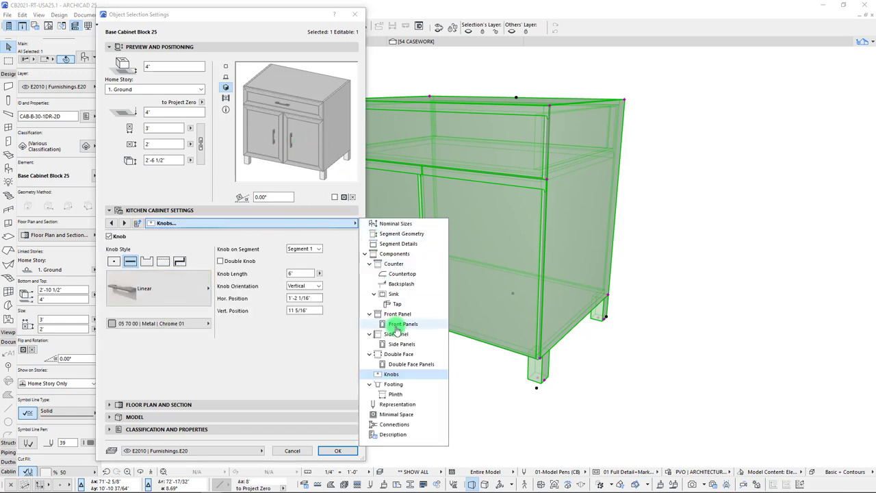
click(397, 404)
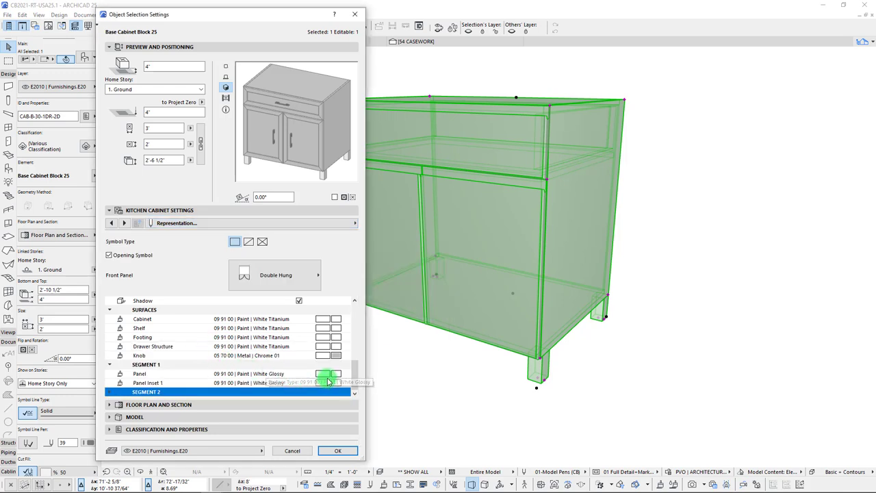
drag(356, 387, 356, 379)
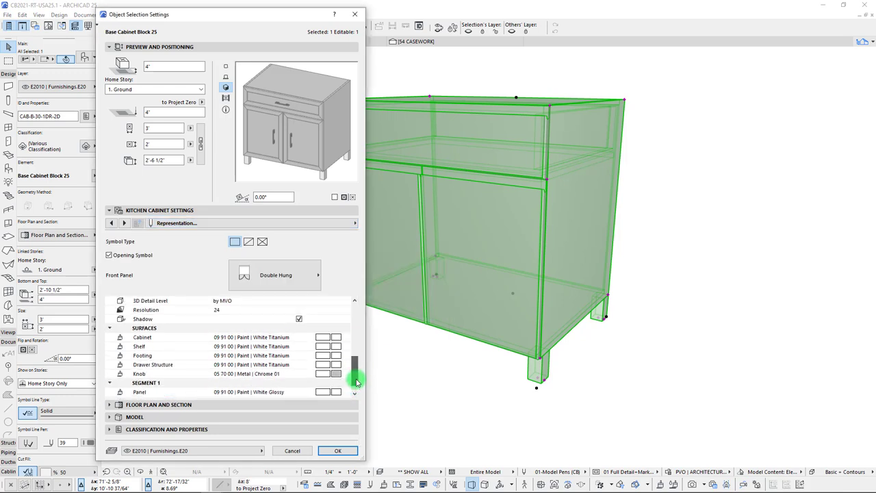
click(309, 374)
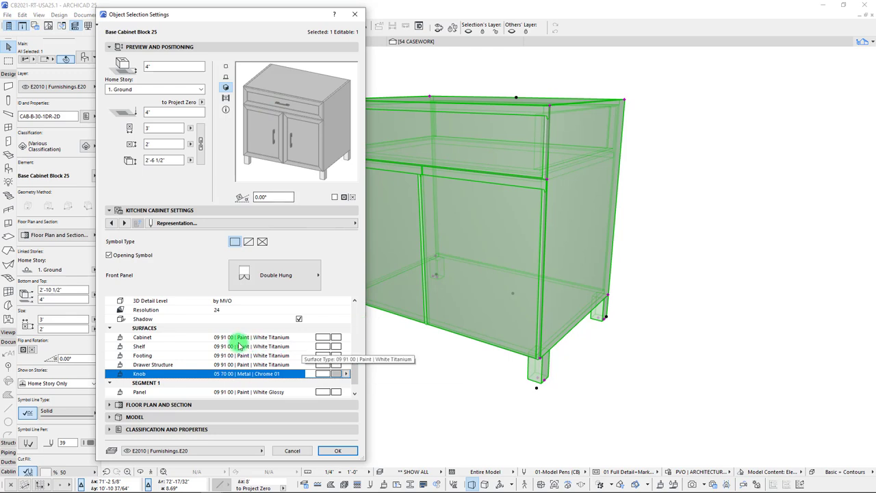
scroll(171, 356, down, 1)
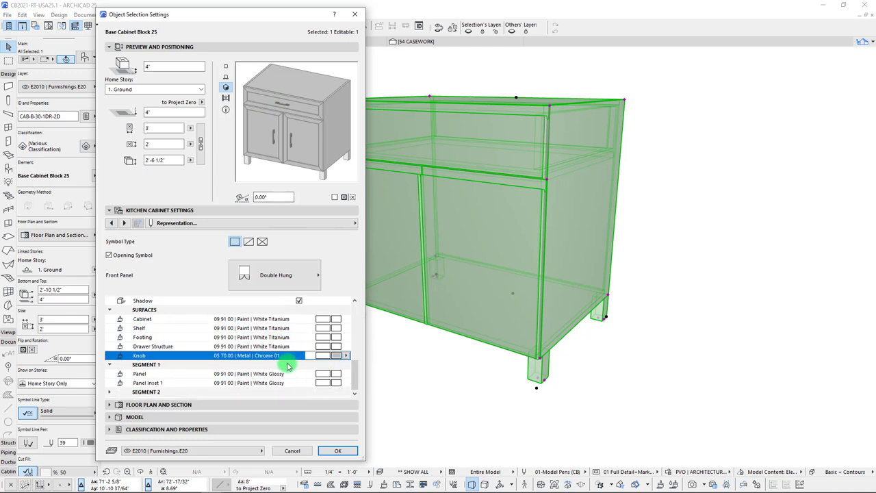
click(110, 393)
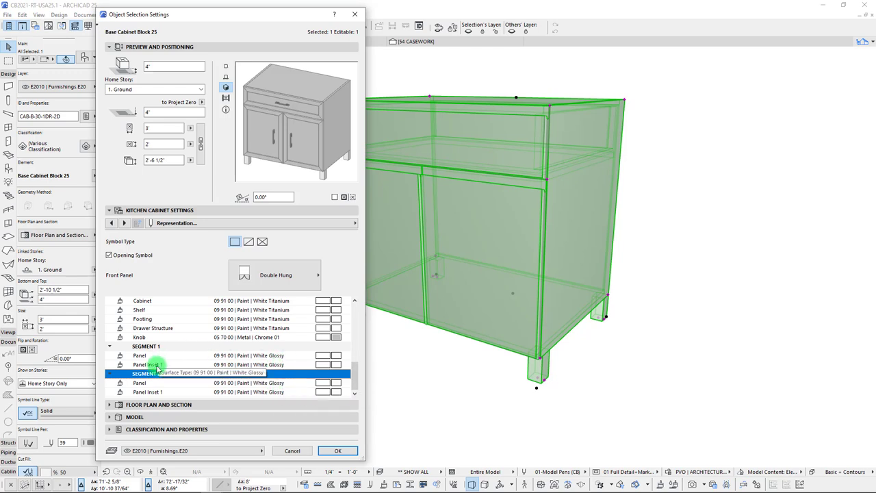
click(230, 364)
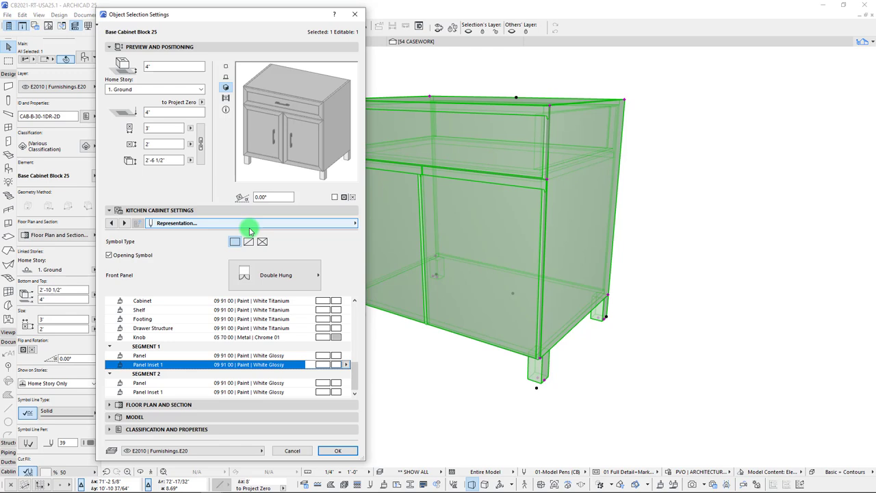
Check the cabinet's minimal space settings against the 2D plan preview and apply the cabinet settings.
click(317, 222)
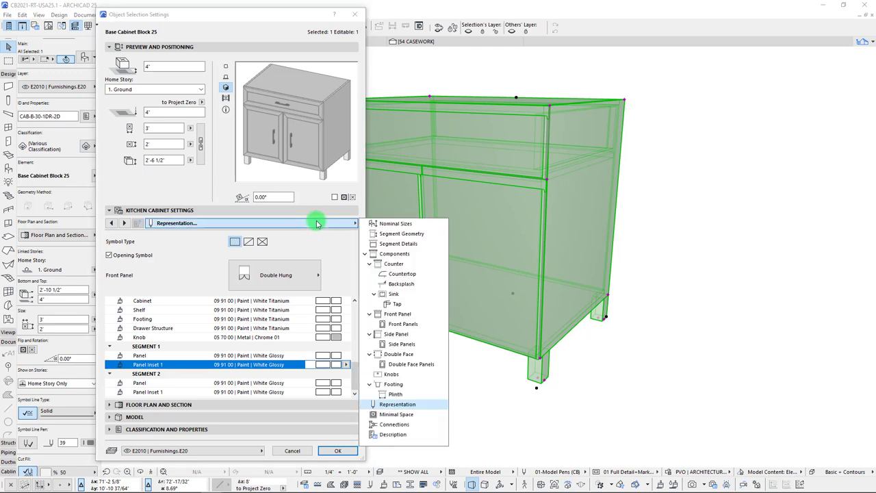
click(405, 415)
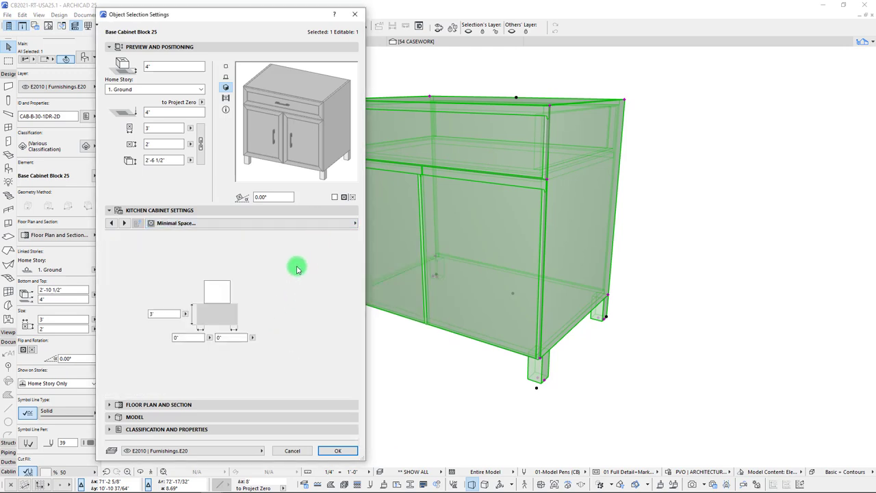
click(226, 69)
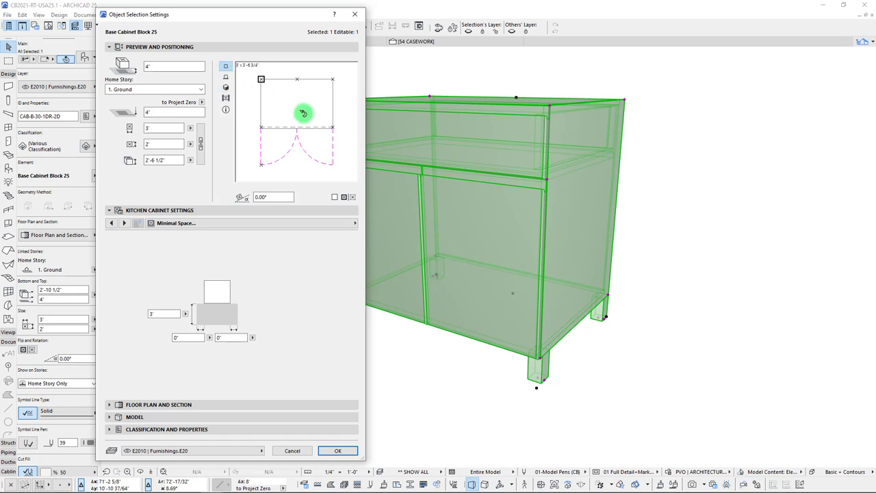
click(339, 450)
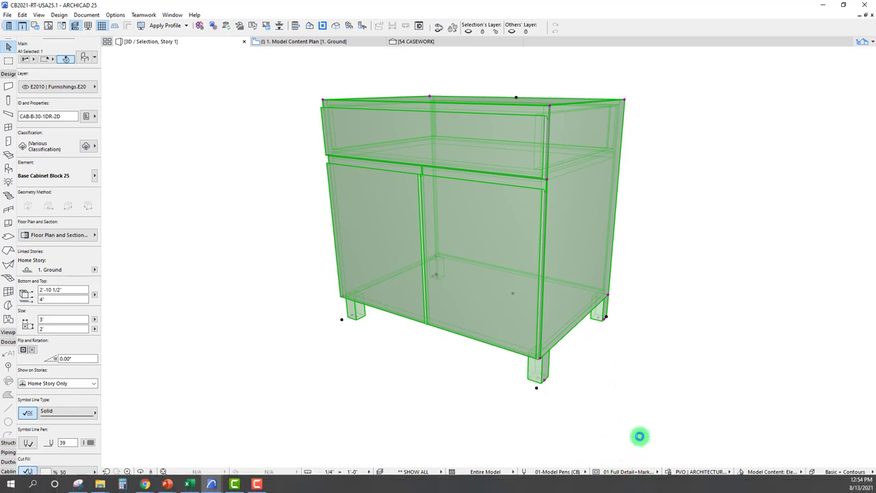
Switch the model view options to 10 Clearance Checks and check the clearance area in the cabinet's 2D preview.
click(641, 473)
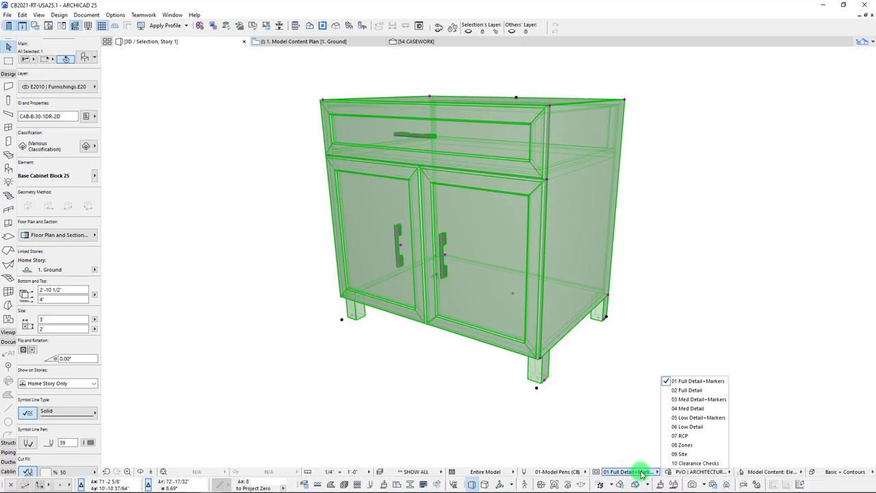
click(698, 464)
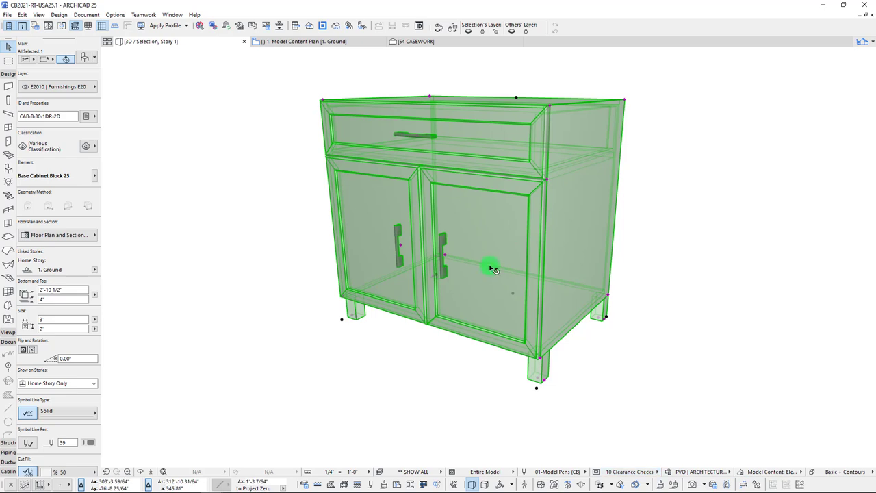
right_click(224, 133)
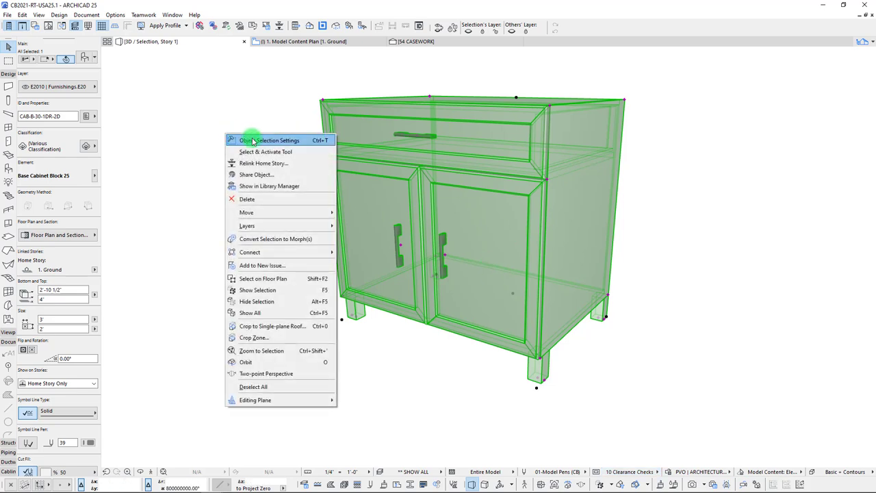
click(252, 141)
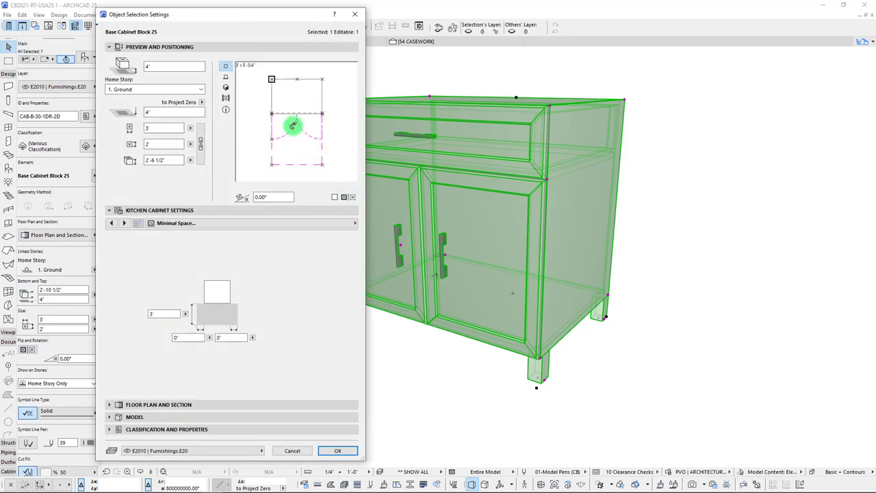
click(355, 14)
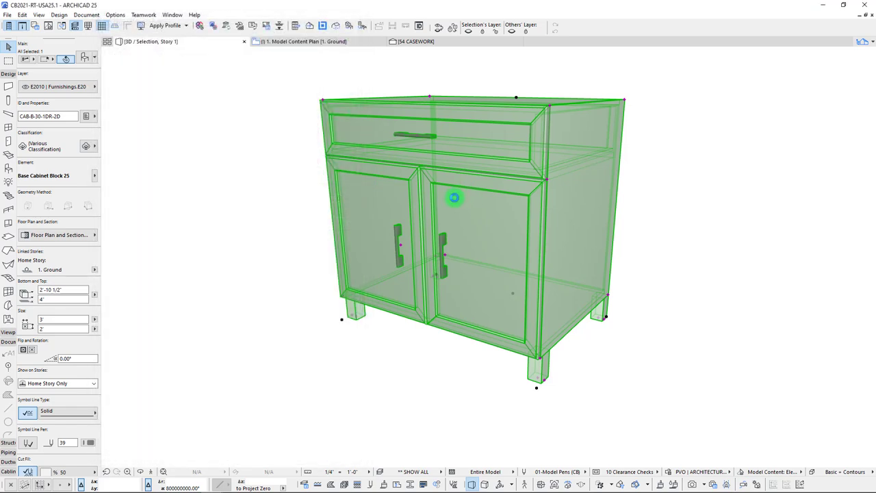
Examine the Work Environment's on-screen option for showing contours on favorites and library part previews, with the cabinet in view.
click(110, 15)
mouse_move(176, 260)
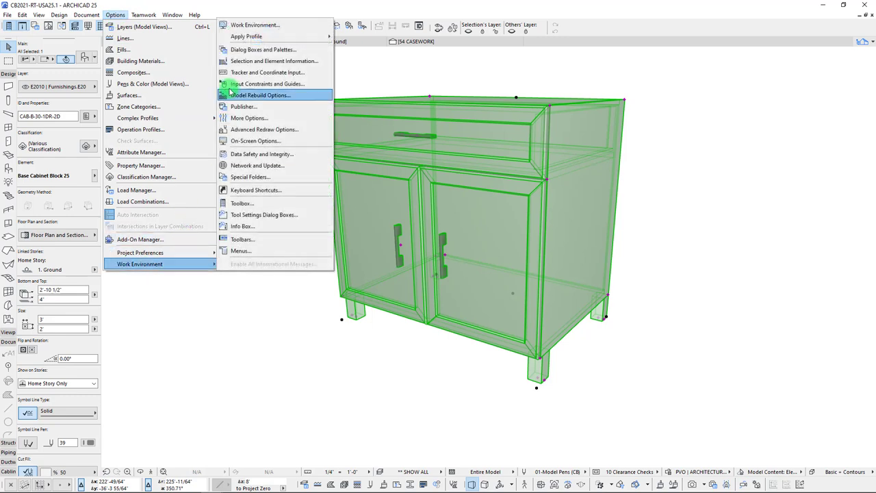
click(249, 119)
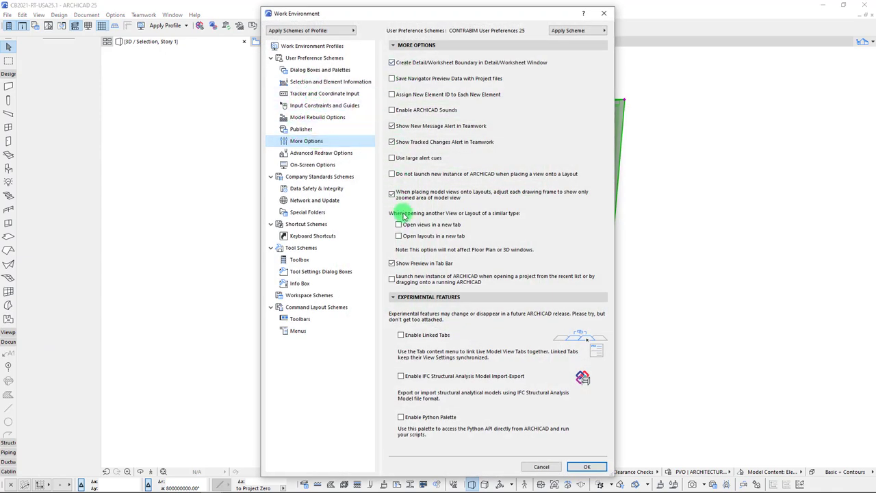
click(313, 158)
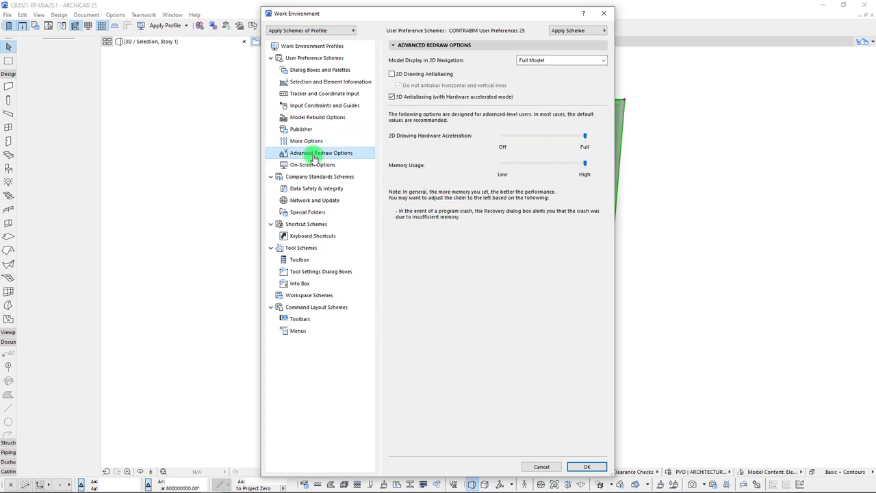
click(315, 167)
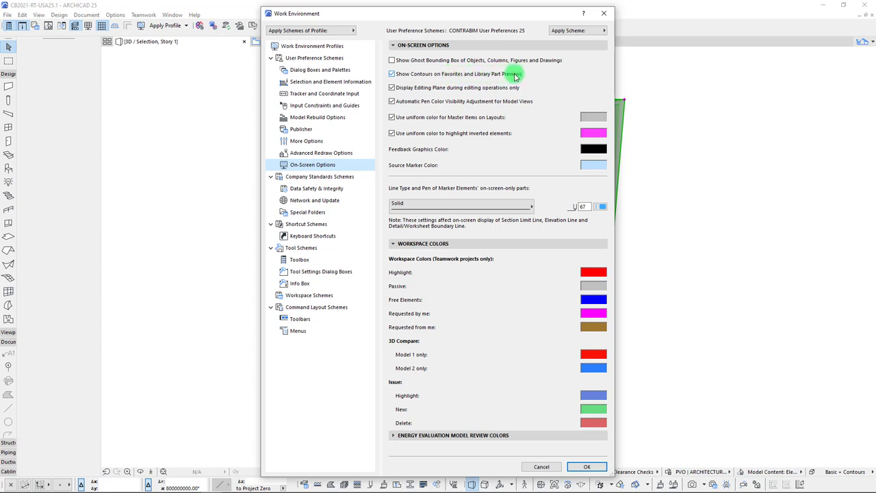
click(391, 74)
drag(413, 14, 288, 29)
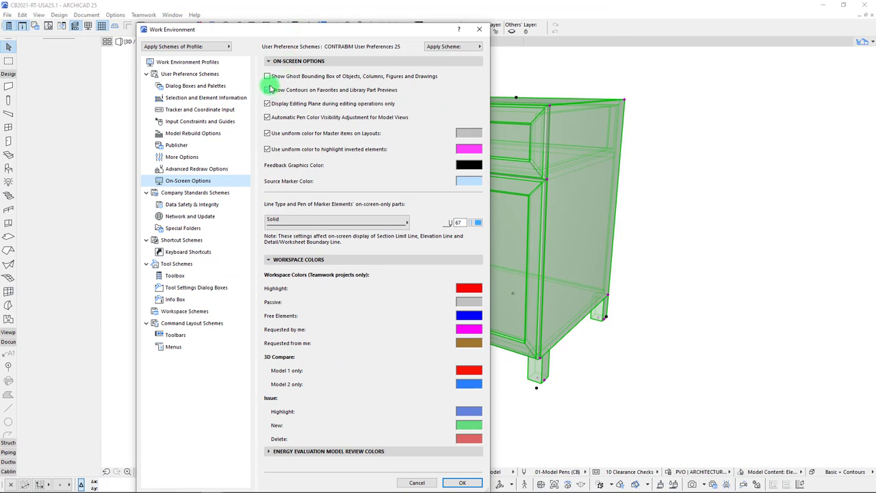
drag(376, 30, 193, 59)
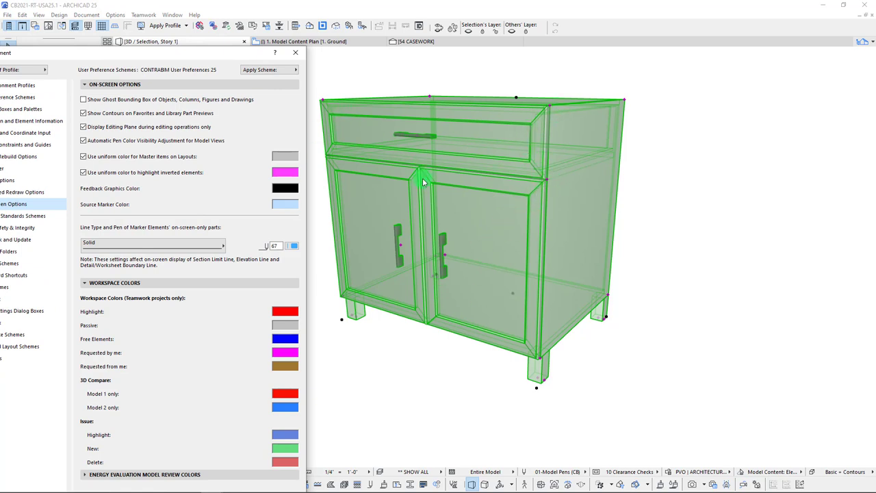
drag(234, 57, 347, 54)
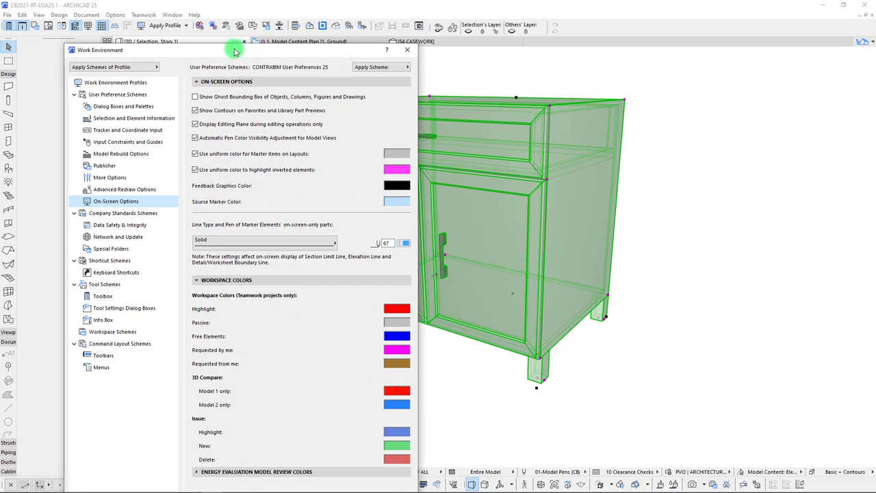
drag(235, 47, 205, 17)
click(370, 470)
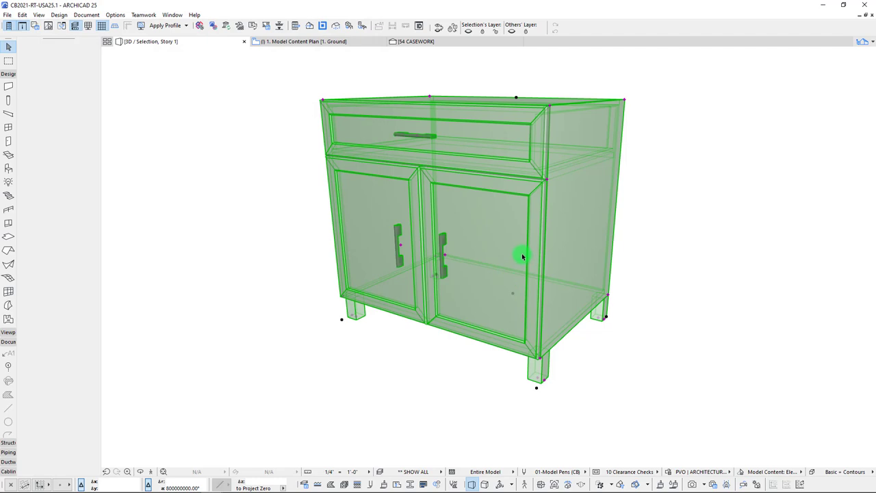
Reopen the cabinet's object settings, show it in the 3D preview and open its Connections settings.
middle_drag(459, 144, 540, 221)
right_click(310, 171)
click(356, 176)
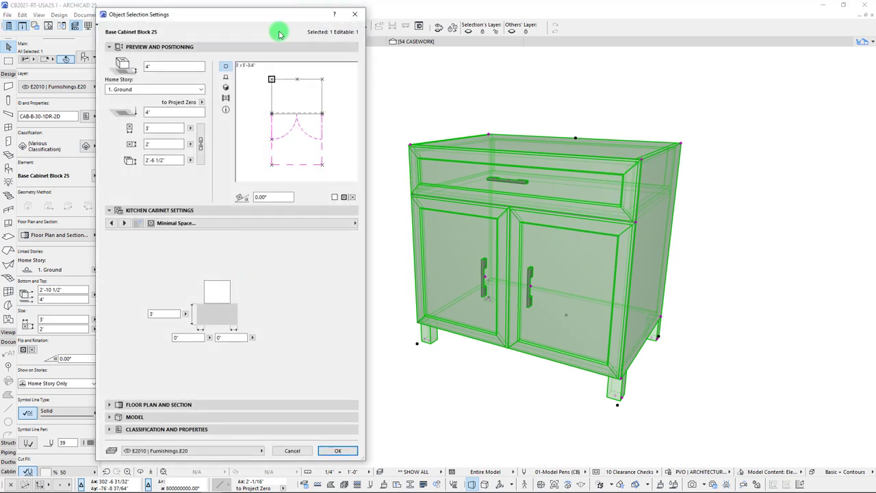
click(226, 89)
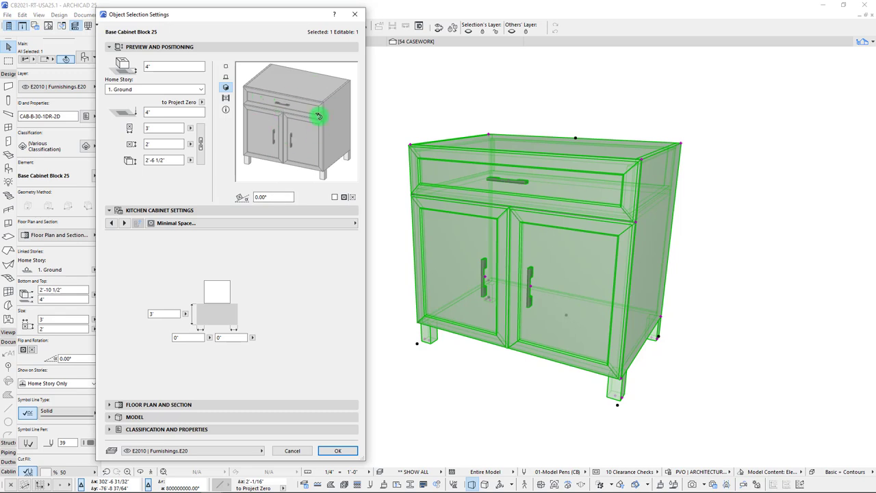
click(314, 224)
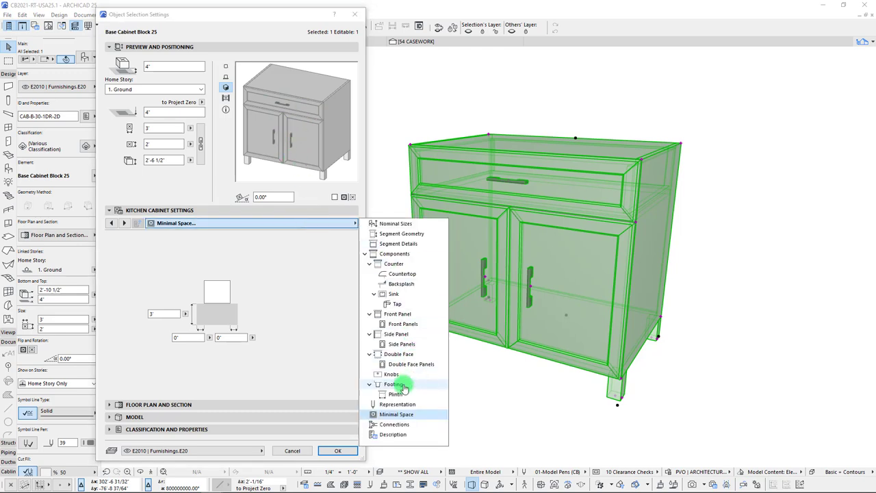
click(394, 425)
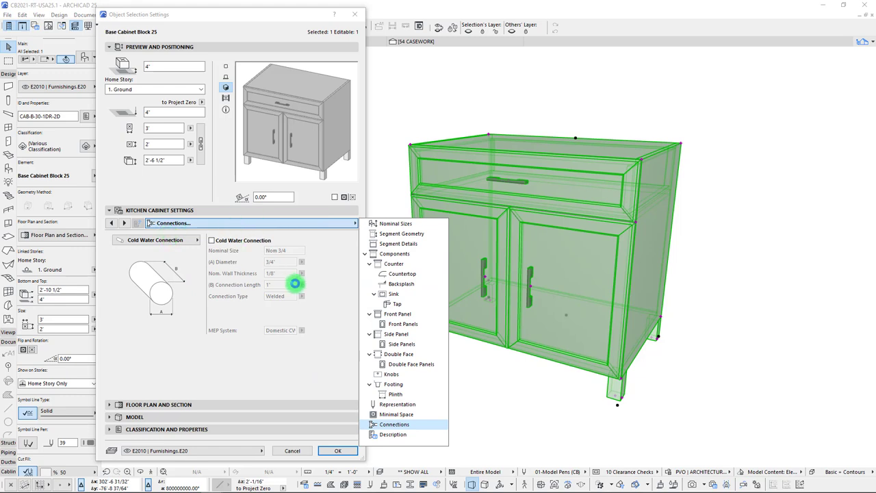
click(341, 271)
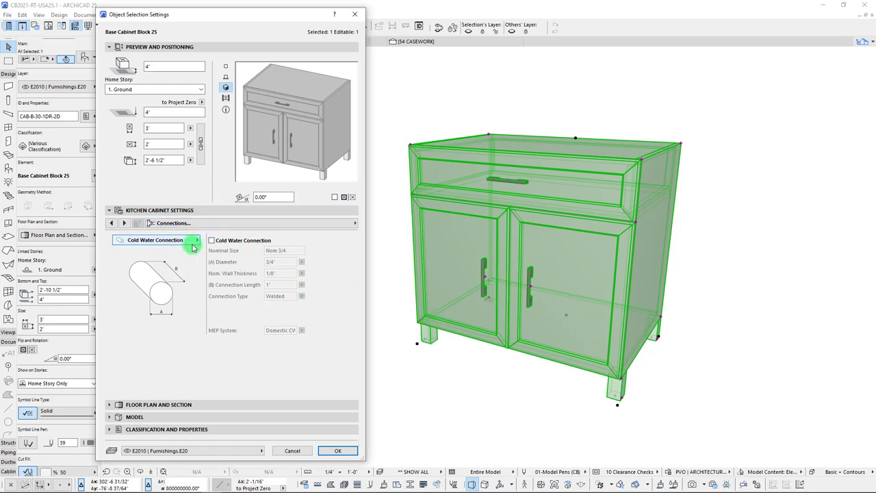
Enable the cabinet's cold water connection and rotate the 3D preview to show the cabinet's back.
click(189, 242)
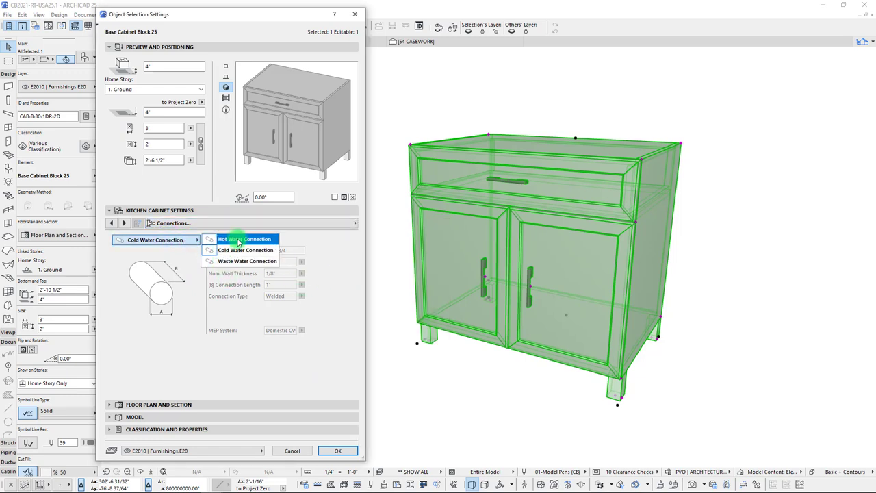
click(294, 388)
click(213, 241)
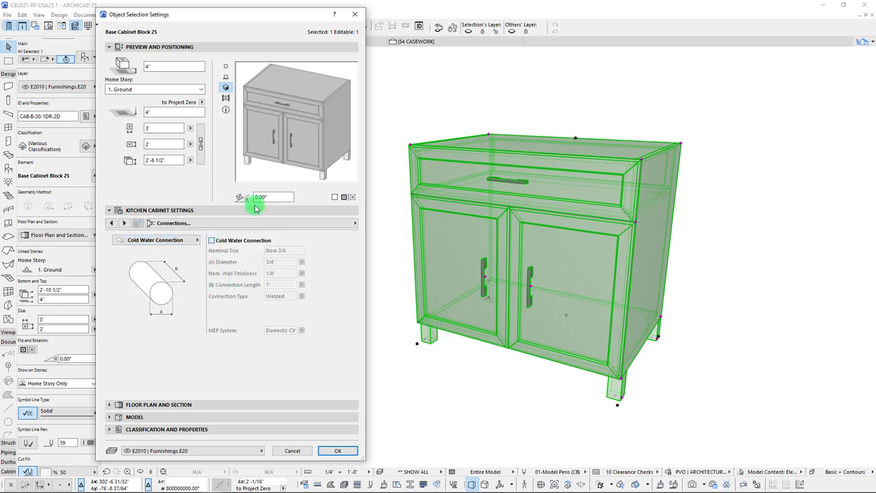
click(259, 133)
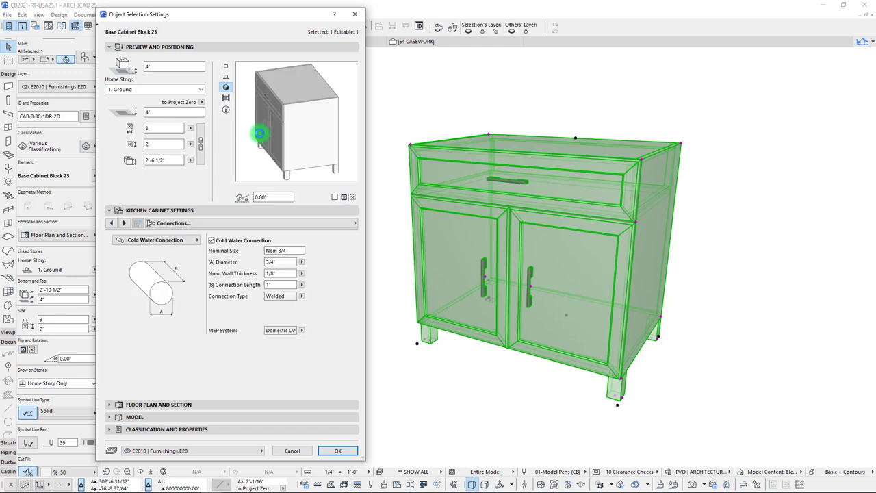
click(260, 133)
click(259, 133)
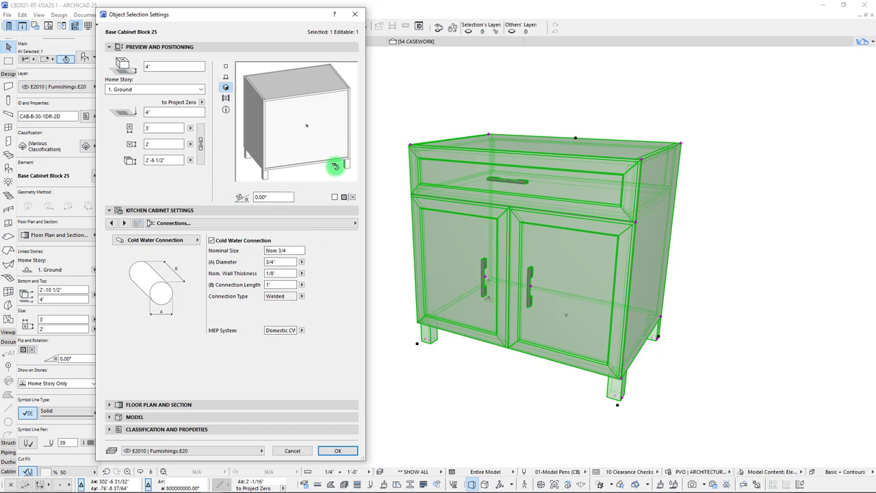
Enable the hot water and waste water connections, and look through the MEP systems available for the waste water connection.
click(188, 240)
click(212, 238)
click(212, 241)
click(198, 242)
click(216, 261)
click(211, 240)
click(299, 331)
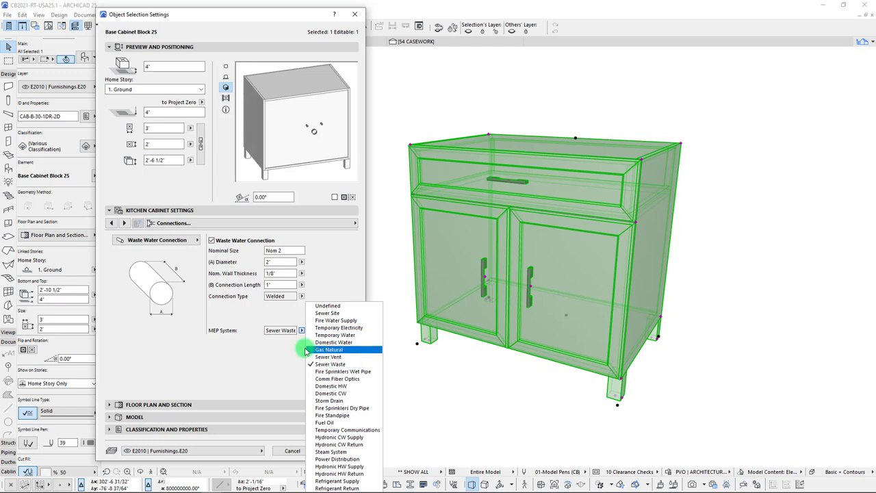
click(216, 327)
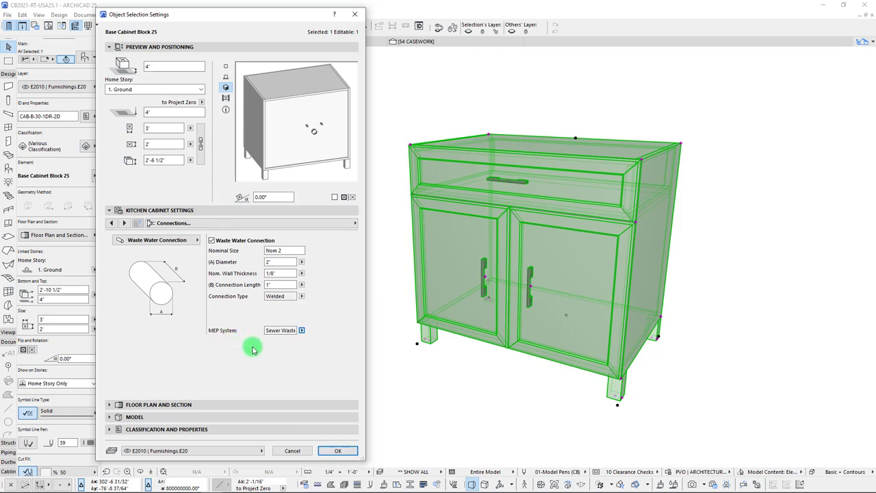
Turn the 3D preview back to the cabinet's front, apply the connection settings and deselect the cabinet.
drag(240, 21, 278, 20)
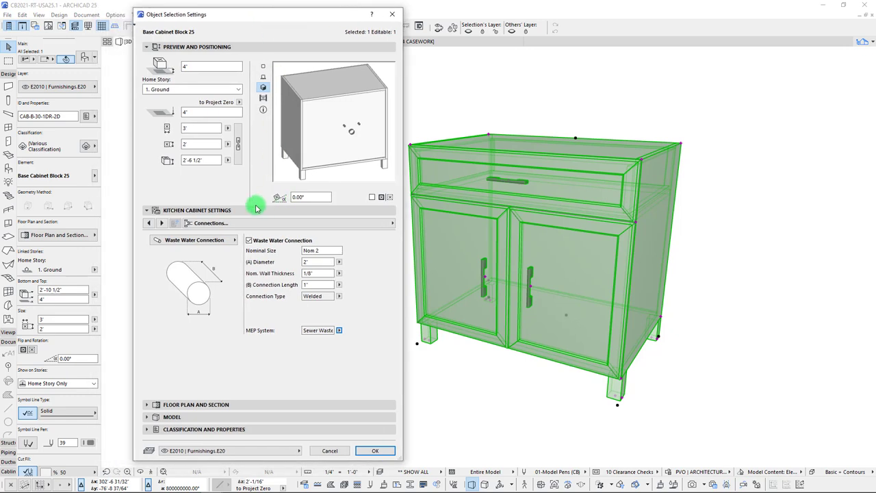
click(375, 110)
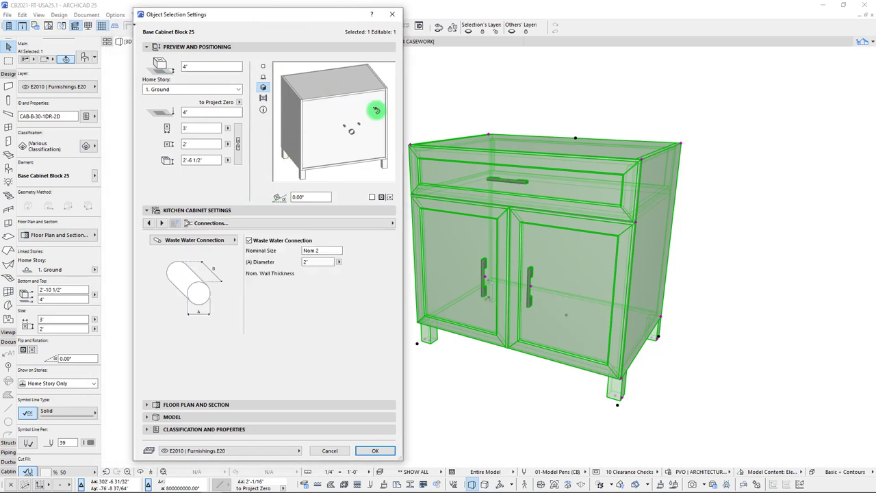
click(376, 109)
click(377, 109)
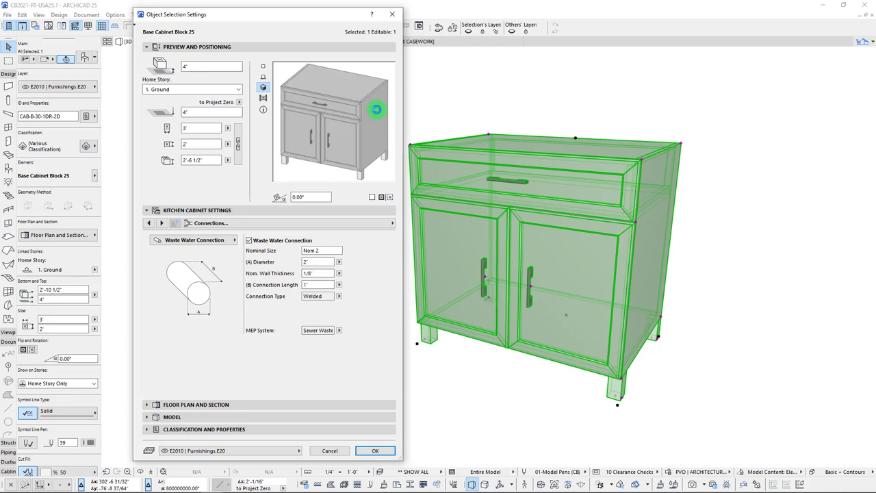
drag(322, 23, 319, 16)
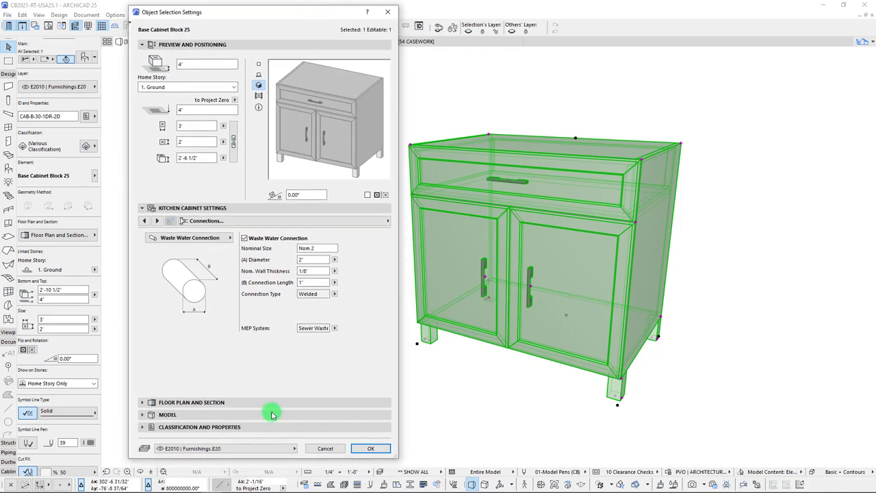
click(372, 448)
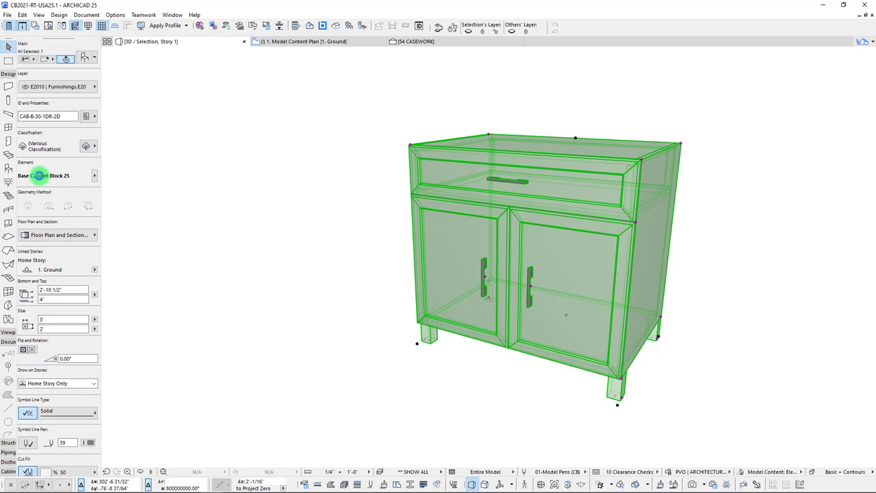
click(376, 258)
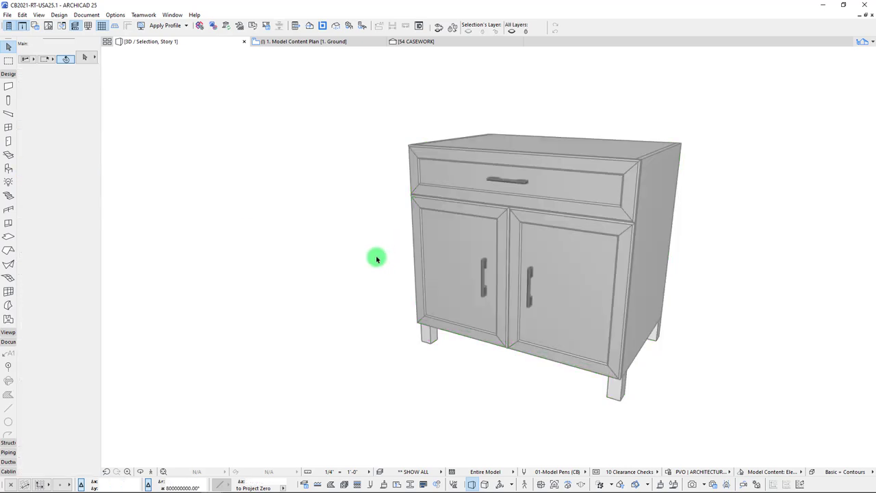
On the Ground floor plan, draw a marquee around the casework column down to the Assembled Sinks label and show it in 3D.
key(F2)
click(310, 219)
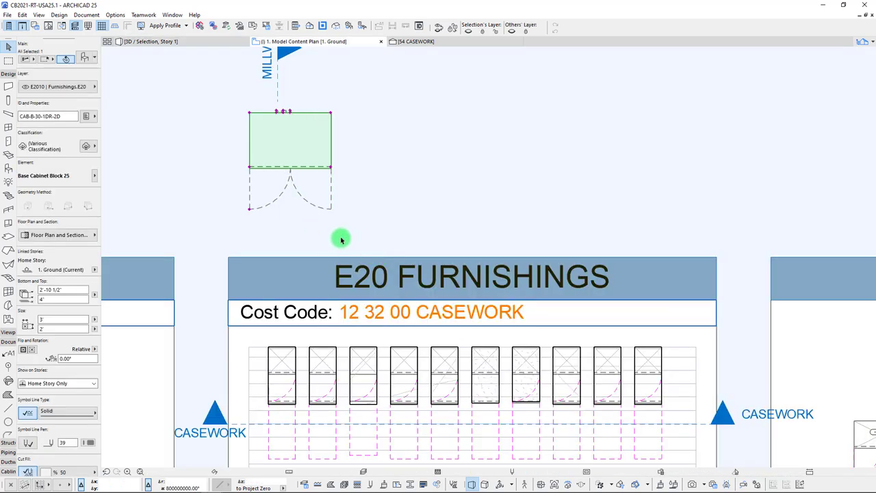
click(299, 233)
scroll(329, 260, down, 5)
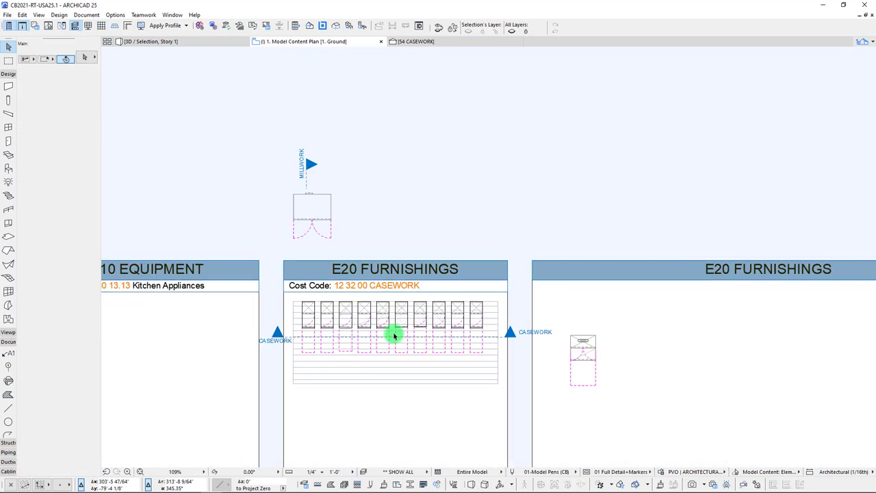
middle_drag(391, 333, 394, 147)
click(9, 63)
click(292, 96)
middle_drag(449, 380, 444, 214)
middle_drag(498, 411, 492, 288)
drag(492, 286, 497, 377)
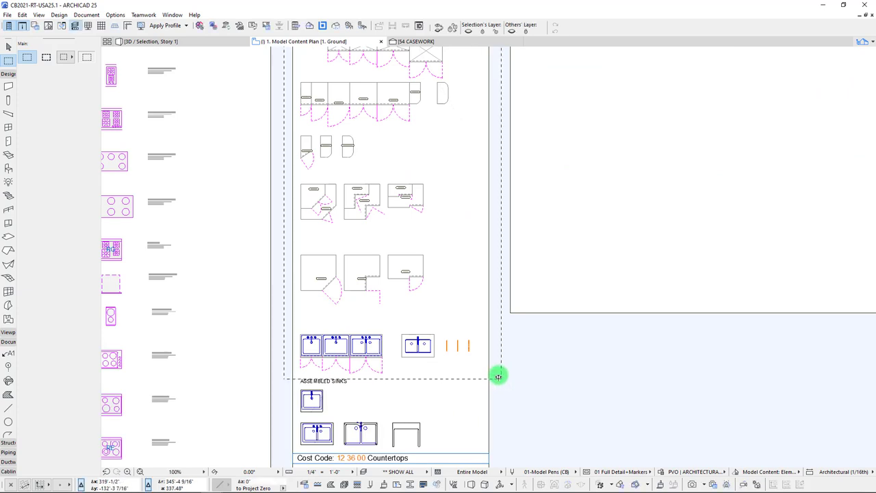
key(F5)
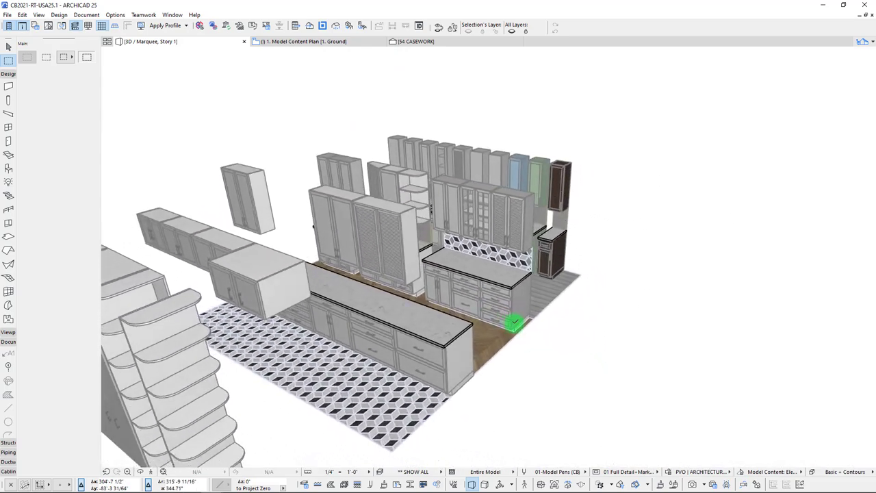
Select the six base cabinets under the front countertop, the two wall cabinets above them and the freestanding wall cabinet.
mouse_move(515, 323)
shift+middle_down()
mouse_move(639, 297)
mouse_move(507, 220)
mouse_move(542, 280)
shift+middle_up()
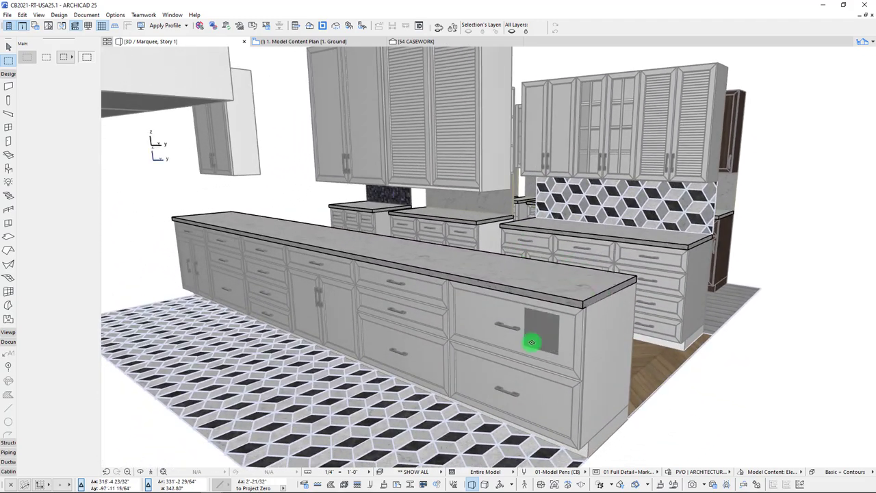
click(528, 342)
shift+click(383, 301)
shift+click(301, 308)
shift+click(267, 277)
shift+click(222, 270)
shift+click(191, 263)
shift+click(441, 164)
shift+click(329, 141)
shift+middle_drag(329, 141, 426, 190)
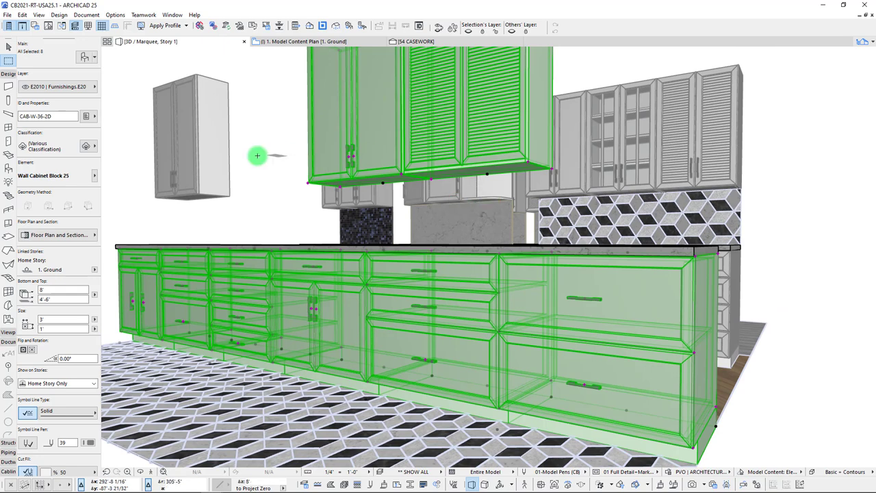
shift+click(189, 137)
Open the selected cabinets' object settings and collapse the 2D Representation group to reach their surface parameters.
right_click(254, 113)
click(298, 120)
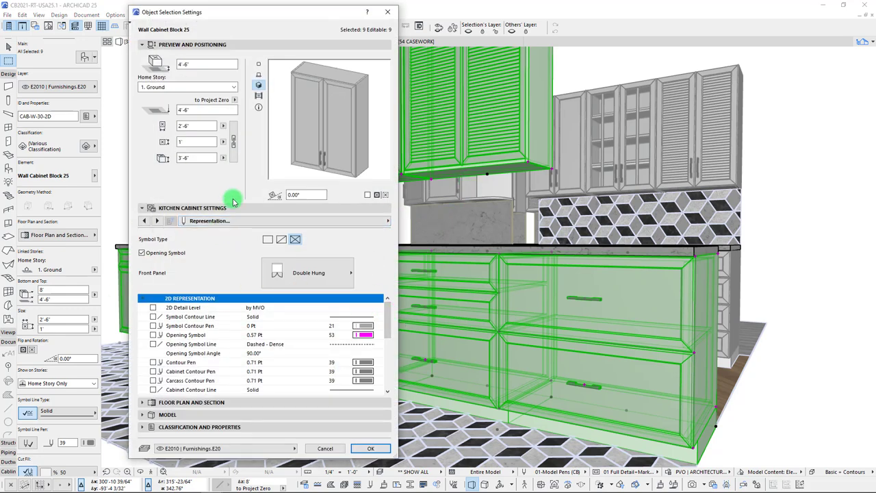
mouse_move(387, 320)
mouse_down()
mouse_move(387, 376)
mouse_move(387, 319)
mouse_up()
drag(267, 12, 628, 9)
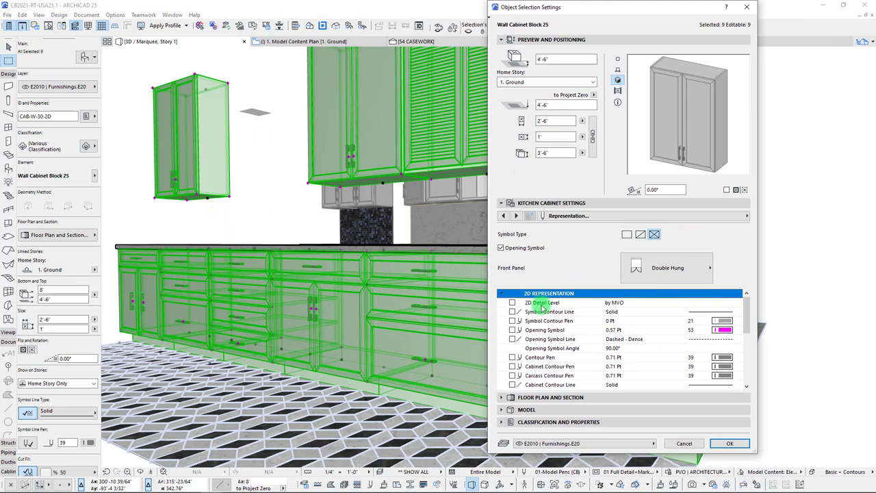
scroll(554, 359, down, 3)
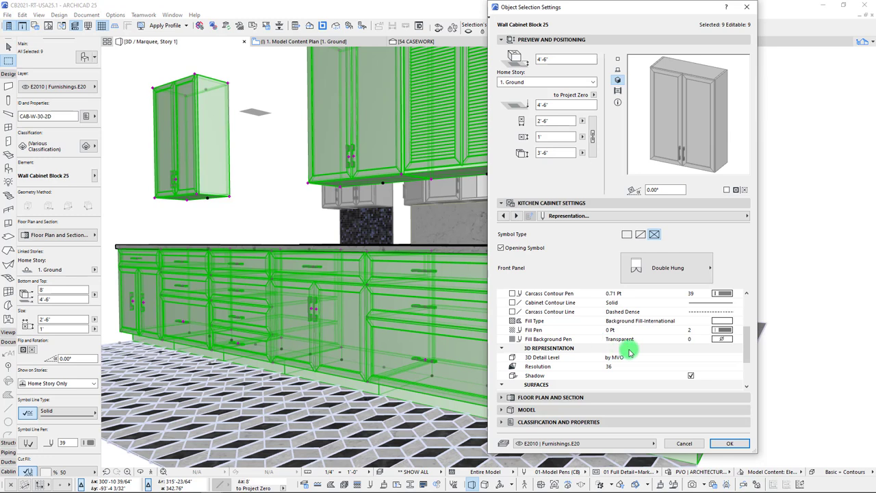
scroll(662, 356, up, 3)
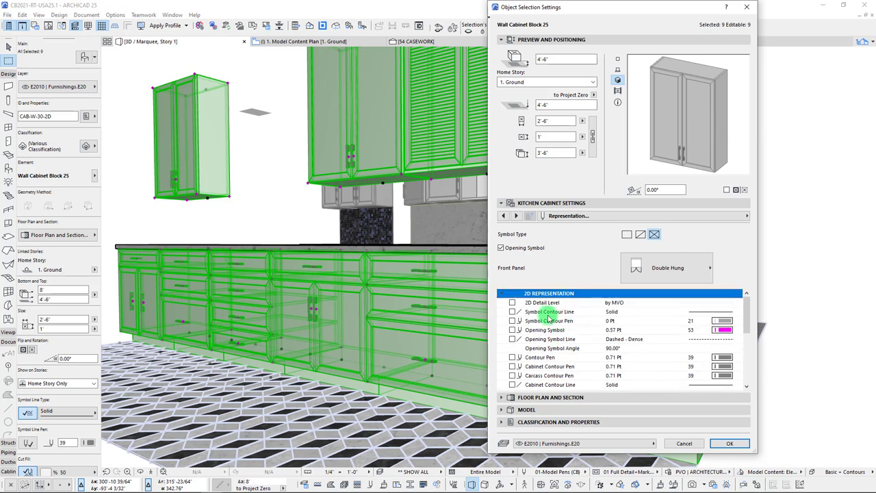
click(502, 295)
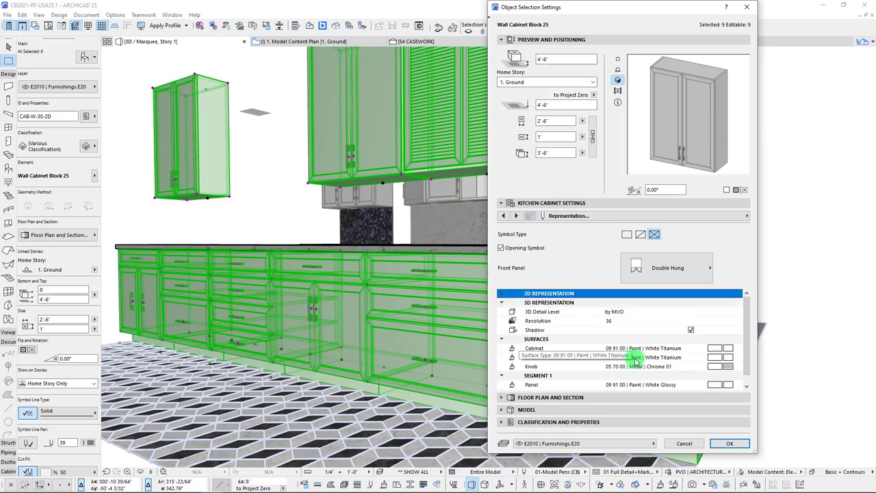
scroll(548, 349, down, 1)
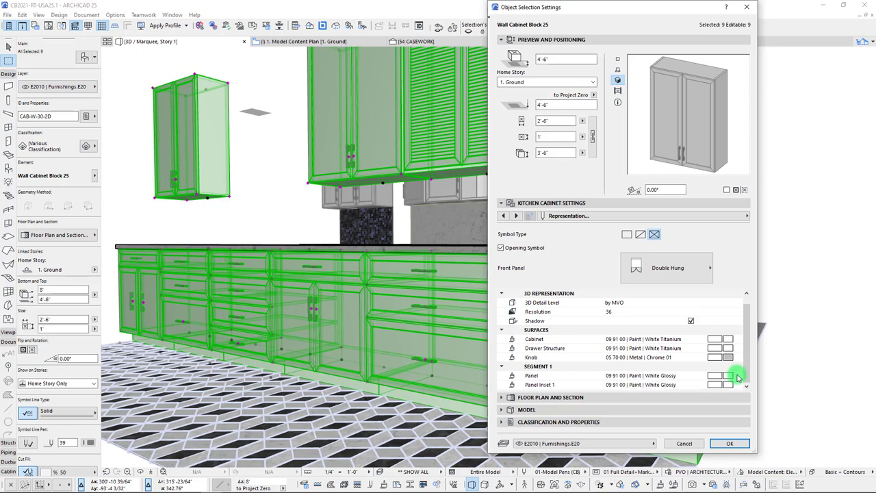
Set the Segment 1 Panel surface to 06 20 00 | Wood | Walnut Horizontal and Panel Inset 1 to 06 20 00 | Wood | Walnut Vertical.
click(738, 377)
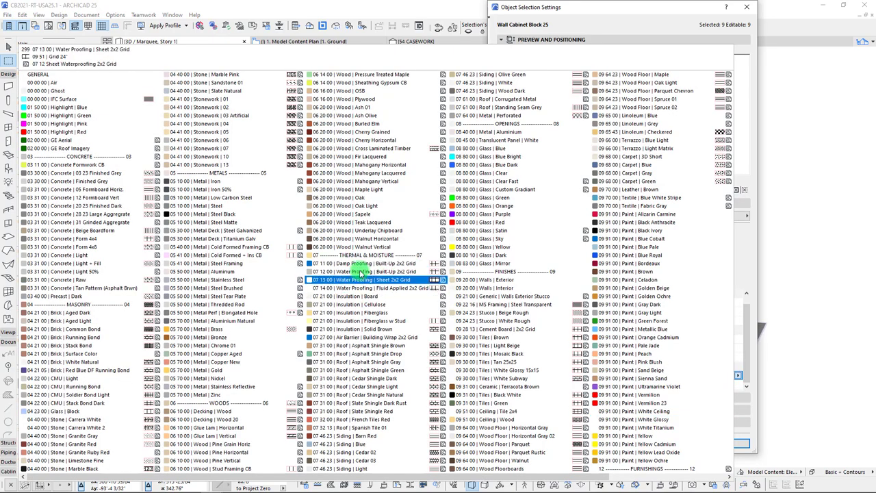
click(370, 247)
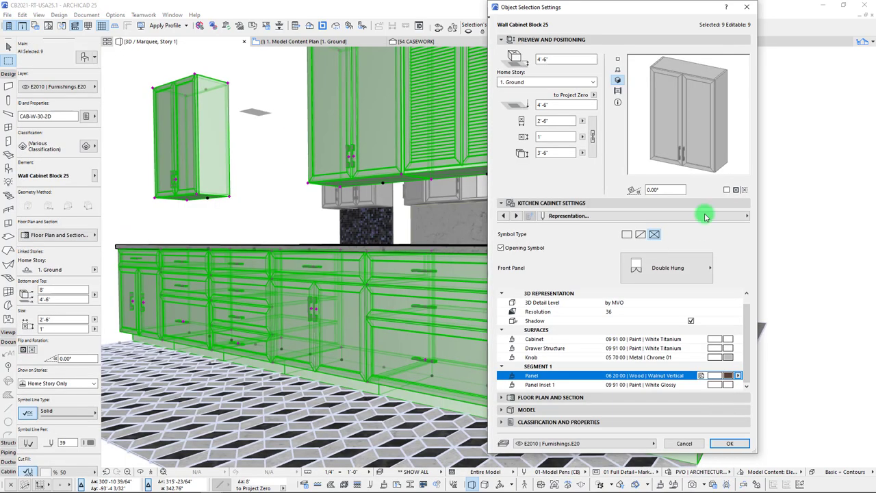
click(738, 384)
click(370, 248)
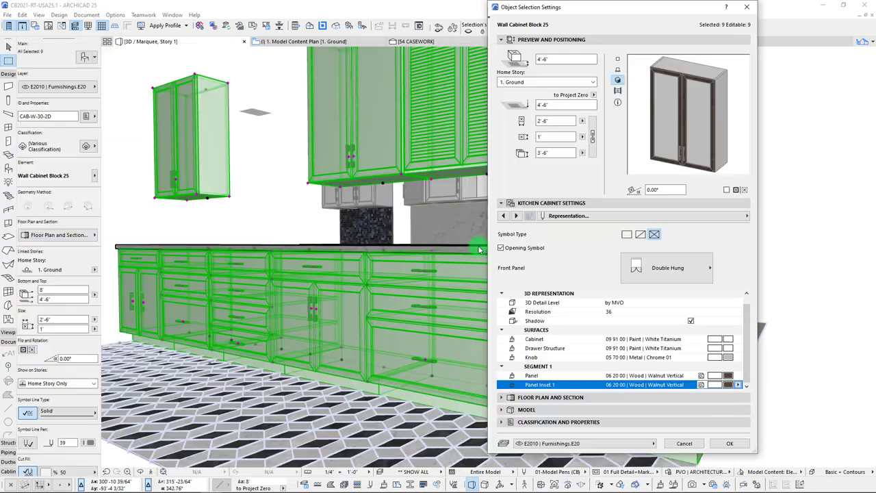
click(742, 385)
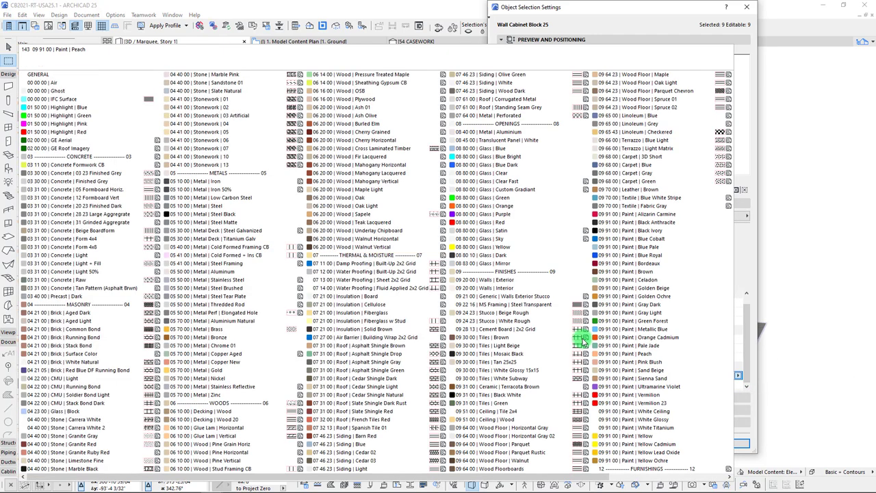
click(349, 238)
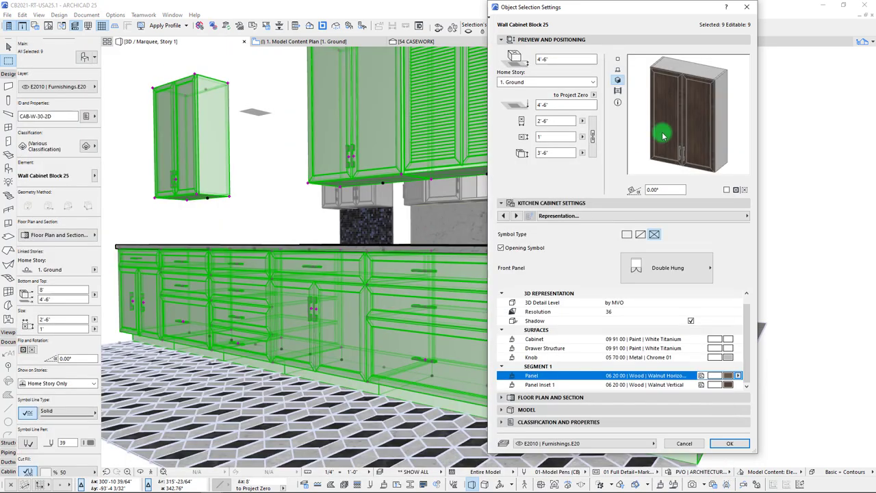
Set the Cabinet surface to 06 20 00 | Wood | Walnut Vertical and apply the settings to the selected cabinets.
click(728, 339)
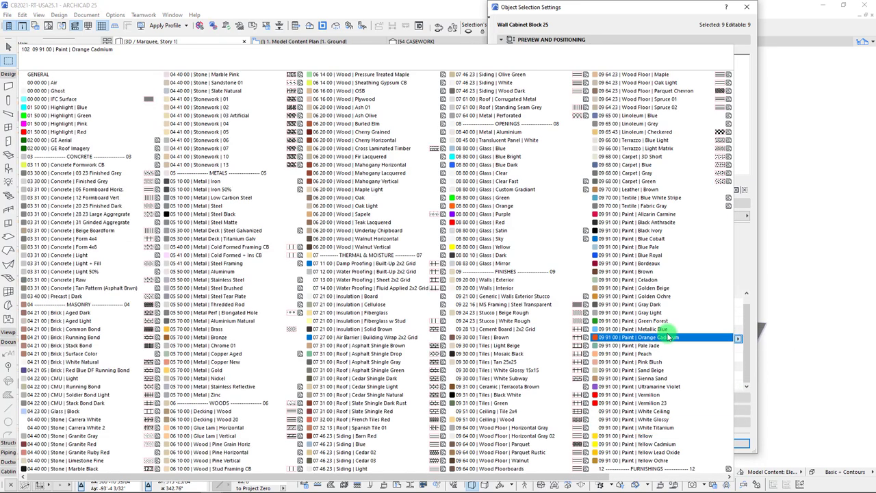
click(384, 249)
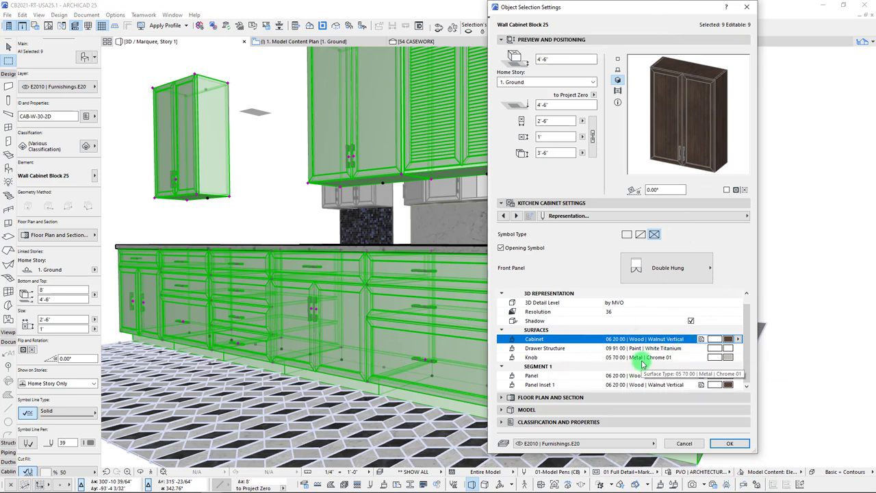
scroll(530, 332, up, 1)
scroll(533, 328, down, 1)
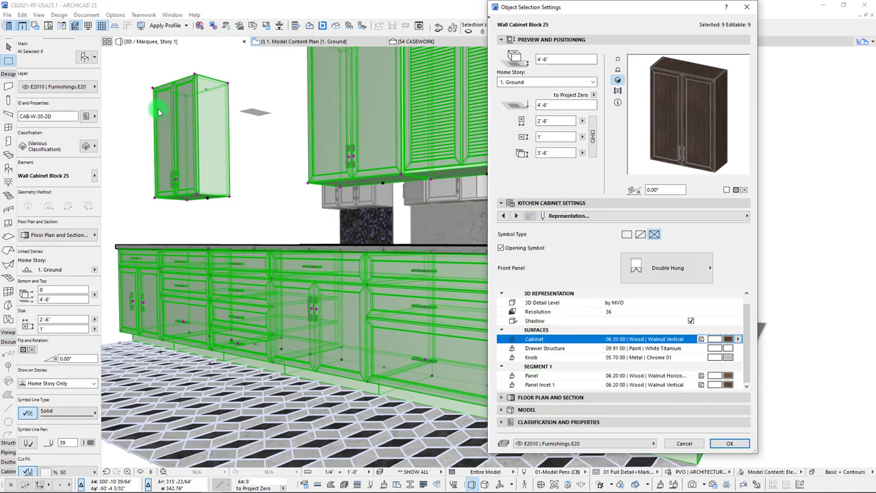
click(730, 444)
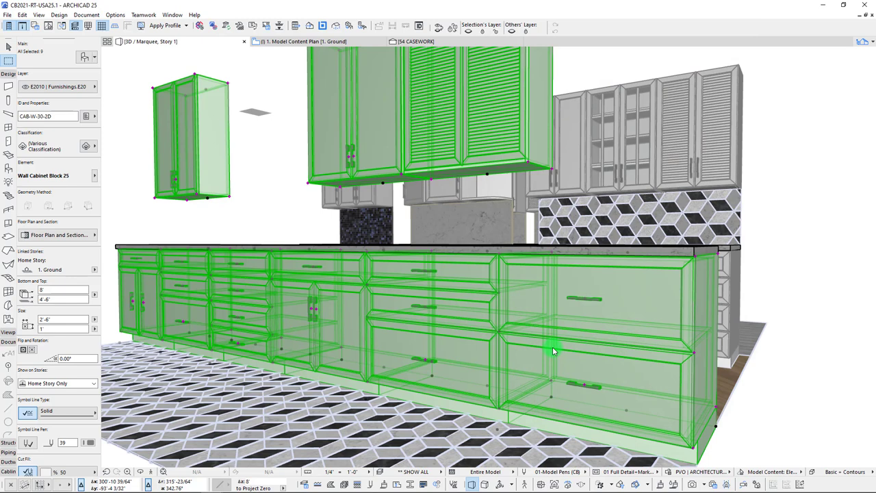
Examine the walnut finish on the base and wall cabinets from several angles, and clear the selection.
click(554, 349)
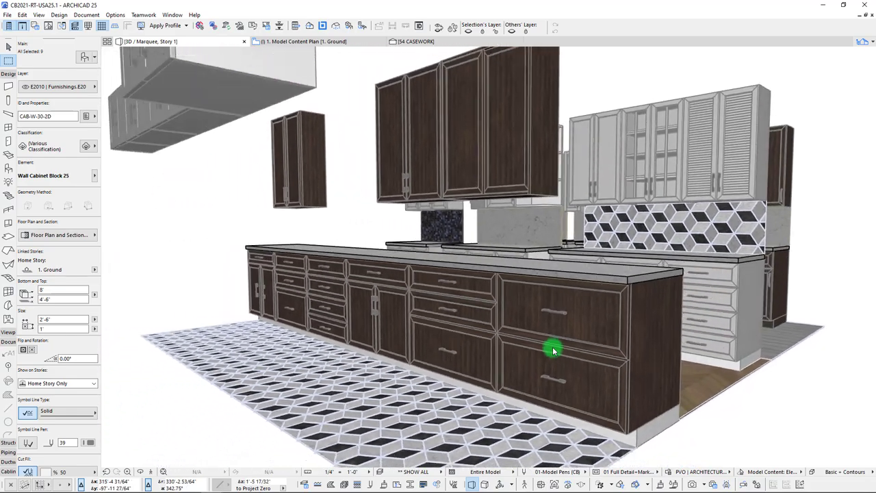
shift+middle_drag(553, 351, 526, 300)
scroll(525, 319, up, 3)
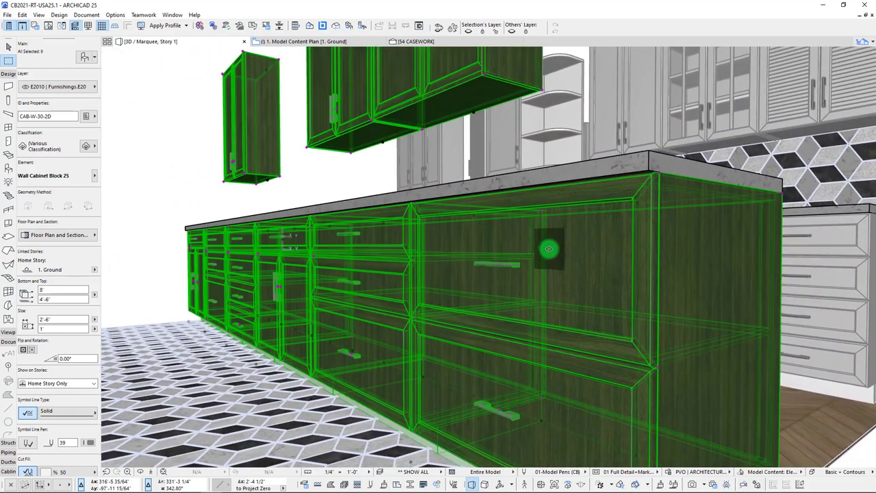
mouse_move(559, 401)
shift+middle_down()
mouse_move(467, 328)
mouse_move(391, 242)
mouse_move(391, 273)
mouse_move(362, 247)
mouse_move(373, 274)
shift+middle_up()
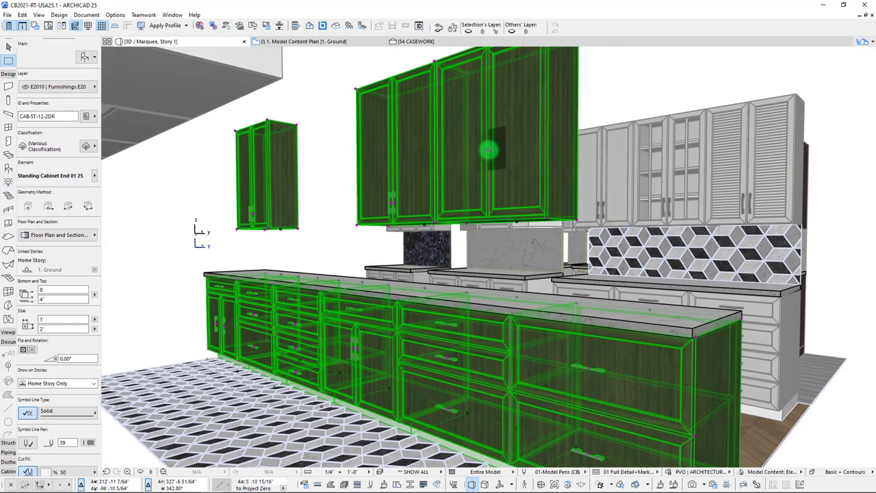
key(Escape)
click(476, 108)
shift+middle_drag(502, 131, 516, 176)
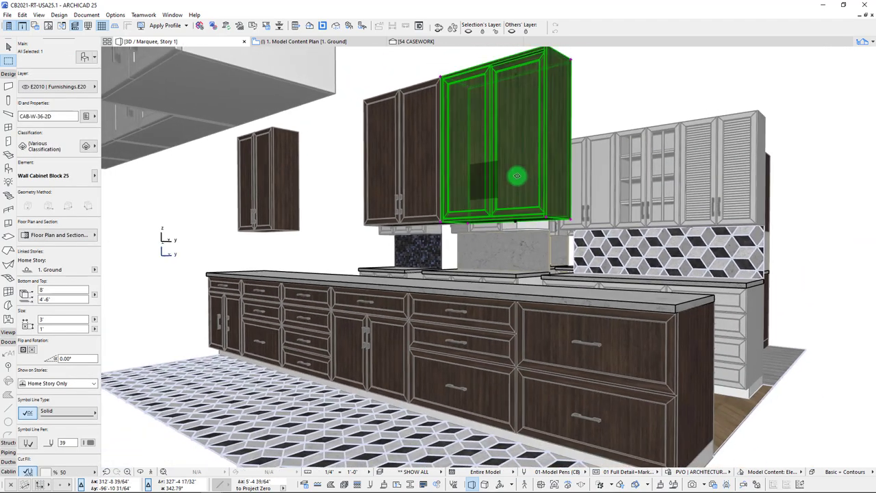
key(Escape)
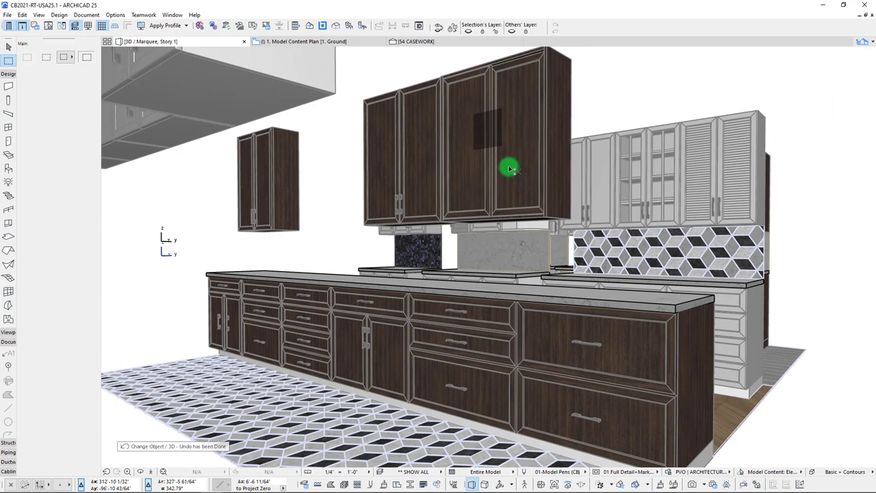
Undo and redo the walnut surface change to compare the cabinet fronts, and clear the selection.
key(ctrl+a)
shift+middle_drag(476, 184, 489, 97)
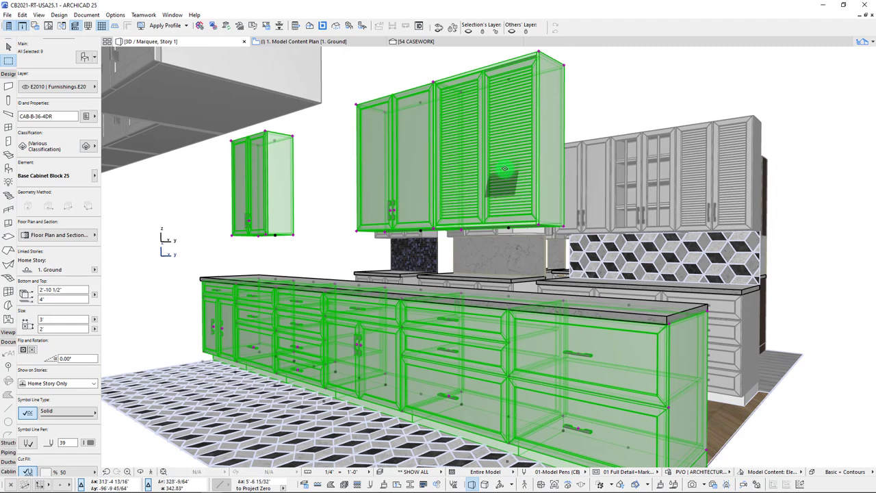
key(ctrl+shift+z)
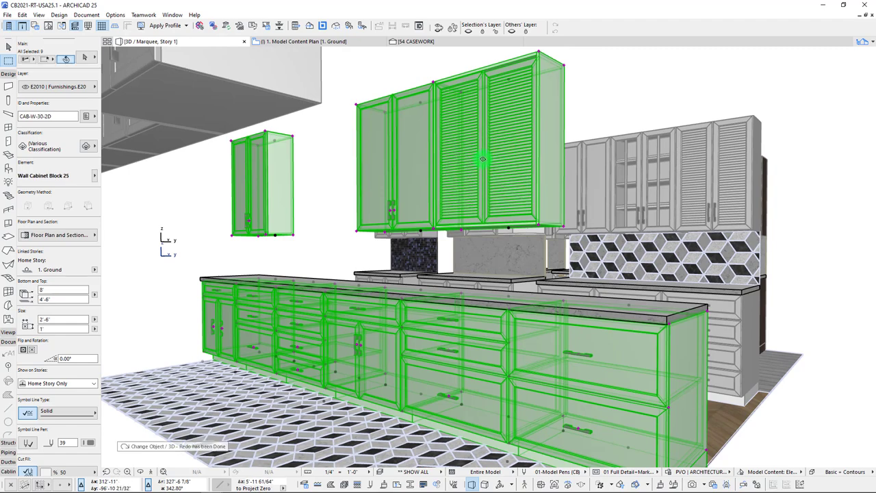
key(Escape)
scroll(483, 159, up, 3)
mouse_move(483, 159)
shift+middle_down()
mouse_move(461, 177)
mouse_move(565, 225)
mouse_move(463, 194)
mouse_move(448, 204)
mouse_move(737, 160)
mouse_move(466, 125)
mouse_move(466, 141)
mouse_move(661, 201)
mouse_move(507, 165)
mouse_move(493, 149)
shift+middle_up()
scroll(448, 204, down, 5)
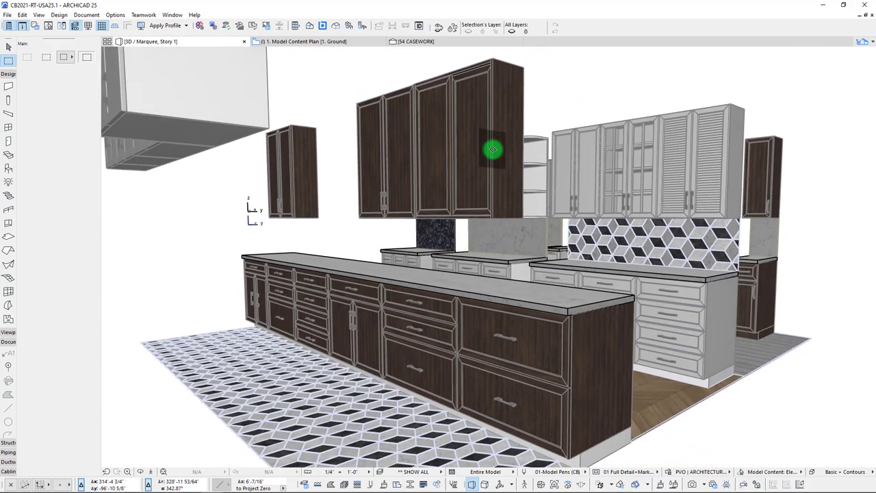
Examine the walnut grain on the wall and base cabinets from several angles, picking the 36-inch wall cabinet, and clear the selection.
scroll(493, 149, up, 8)
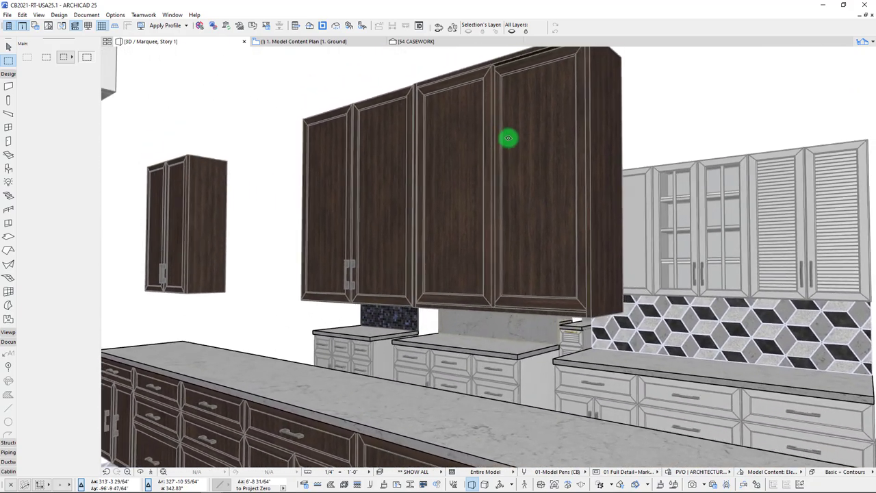
scroll(508, 138, up, 3)
shift+click(509, 248)
shift+middle_drag(485, 326, 550, 194)
scroll(475, 235, down, 6)
scroll(475, 235, up, 3)
scroll(475, 235, up, 5)
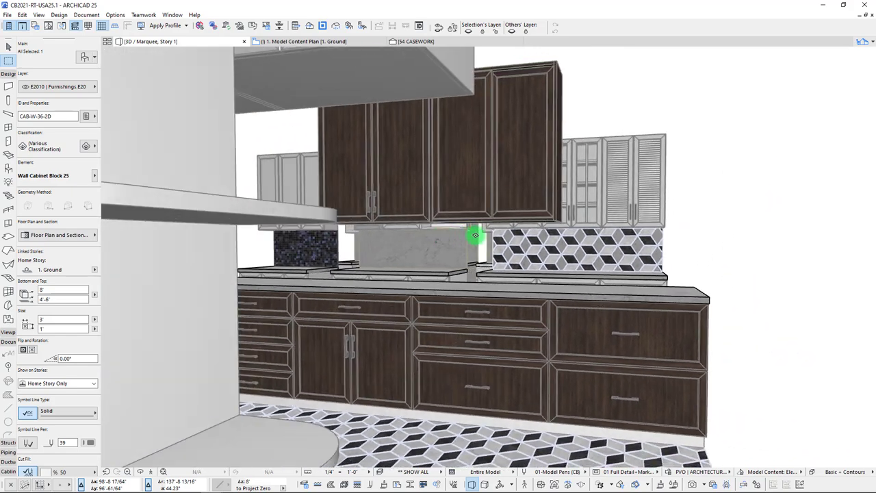
scroll(476, 235, down, 6)
scroll(475, 235, up, 2)
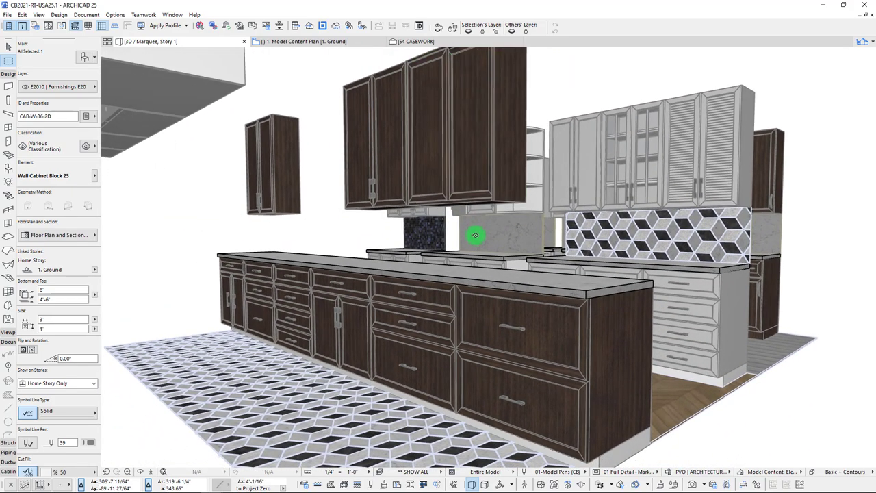
scroll(475, 234, up, 2)
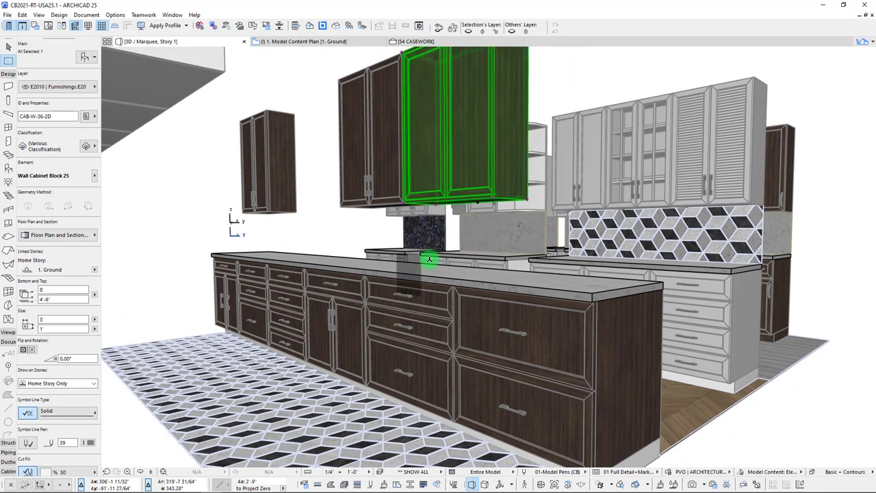
key(Escape)
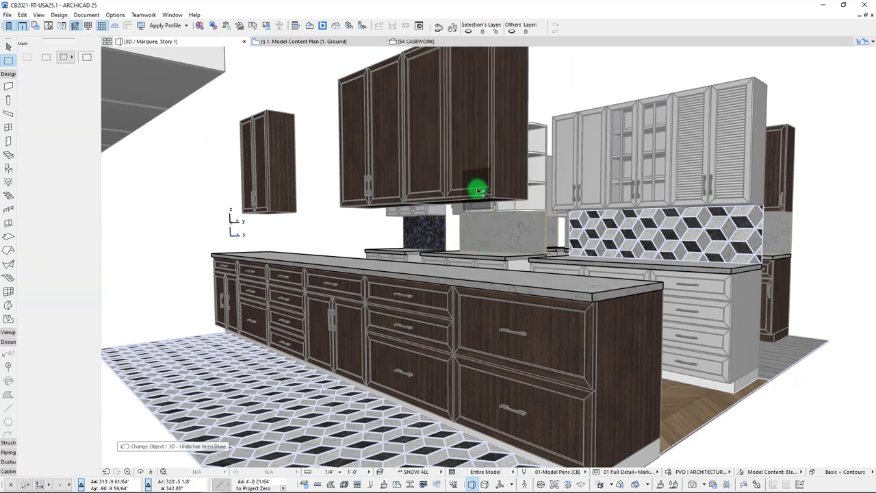
Undo the walnut surface change and re-add the 30-inch four-drawer base cabinet to the cabinet selection.
click(479, 190)
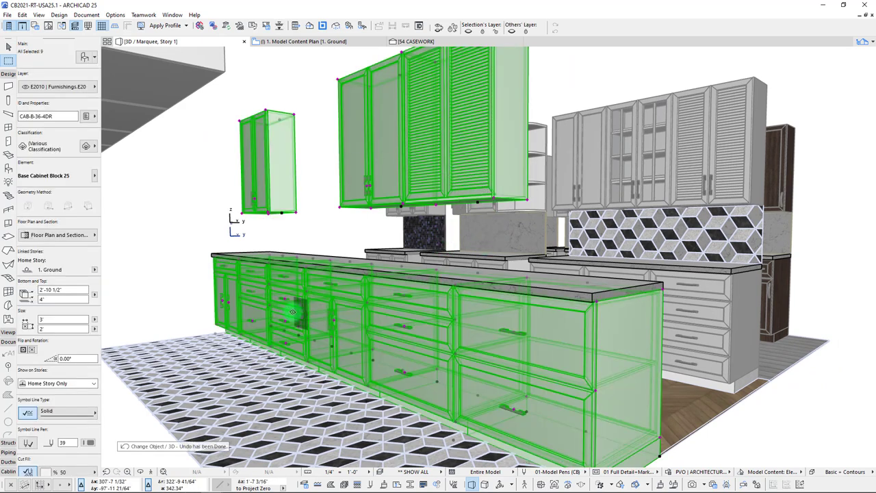
shift+click(293, 304)
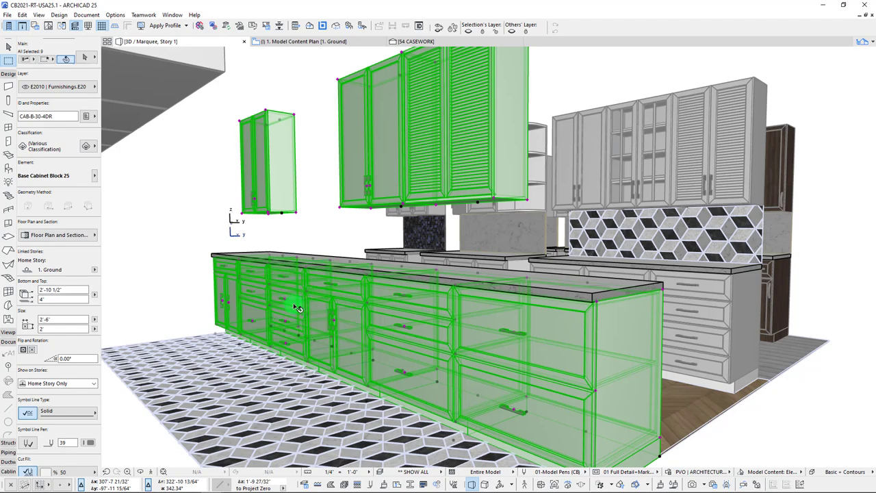
scroll(288, 308, up, 2)
scroll(287, 308, down, 2)
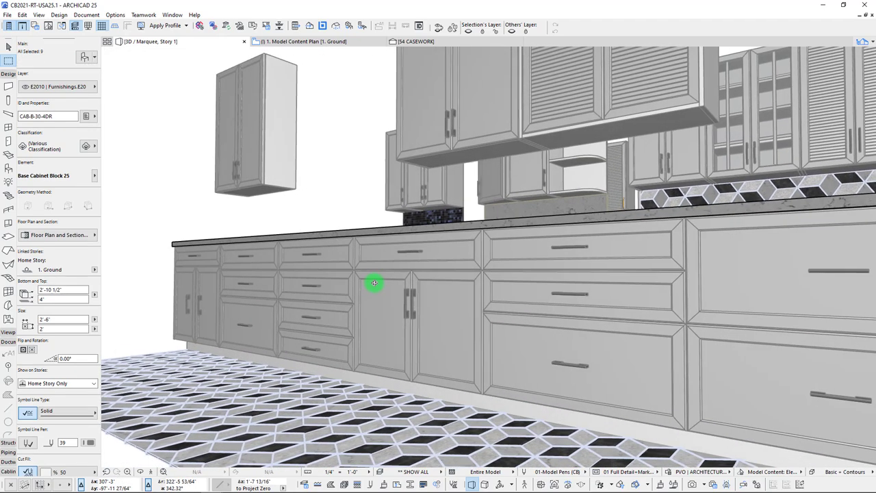
Open the Representation settings of the selected cabinets and look through the surface list down to Segment 4 of the four-drawer cabinet.
right_click(342, 139)
click(367, 144)
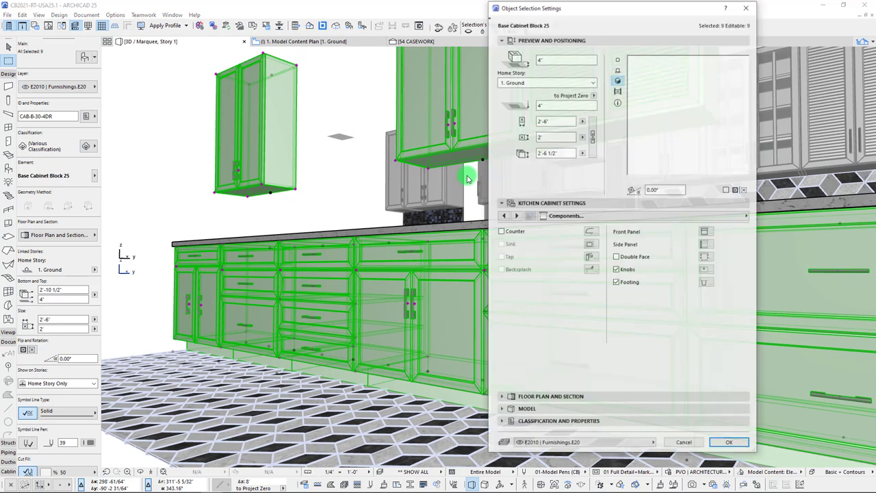
click(603, 223)
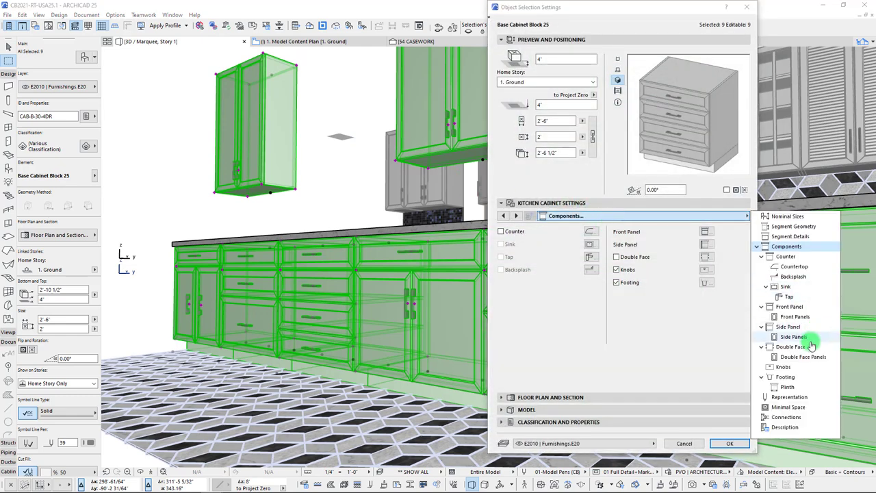
click(789, 397)
scroll(548, 349, down, 1)
click(502, 375)
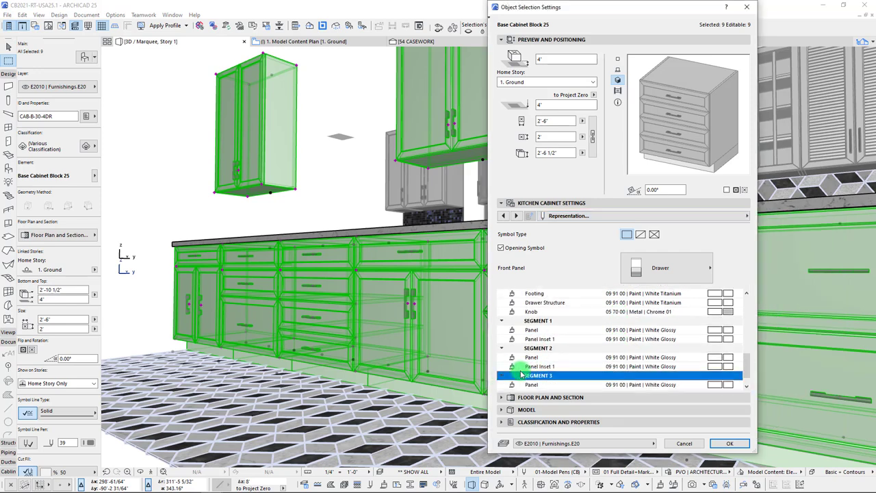
click(502, 385)
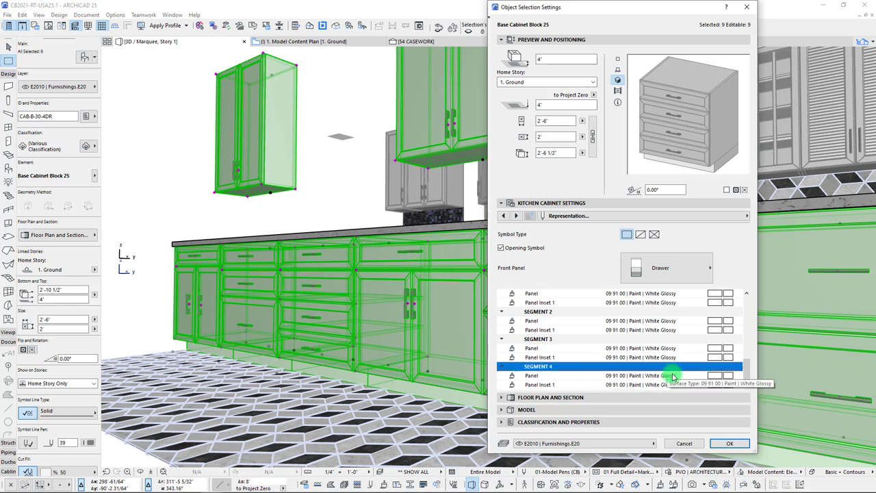
Review the Panel and Panel Inset 1 surfaces of each segment, close the settings without changes, and clear the selection.
drag(604, 12, 558, 29)
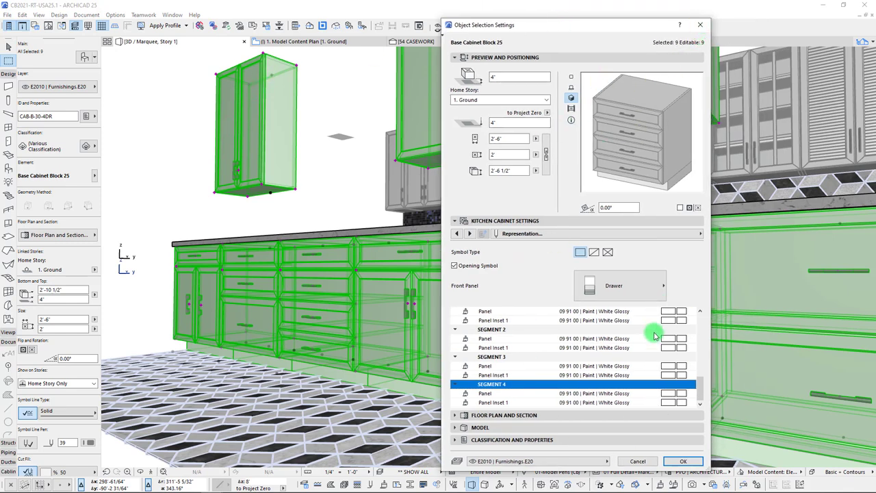
scroll(637, 370, up, 3)
scroll(637, 376, down, 3)
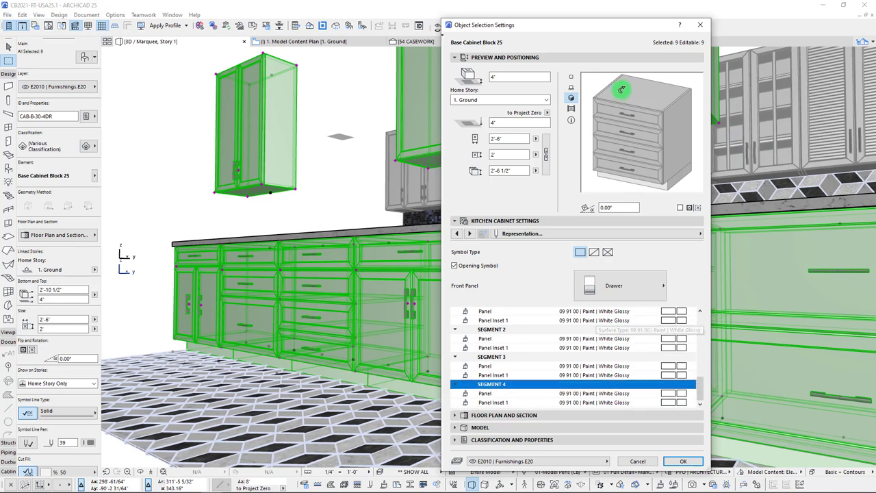
click(638, 461)
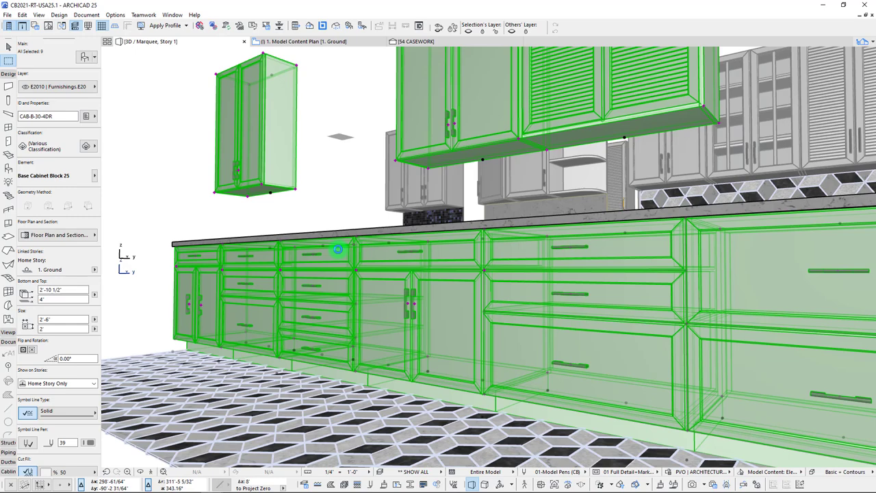
scroll(318, 181, down, 2)
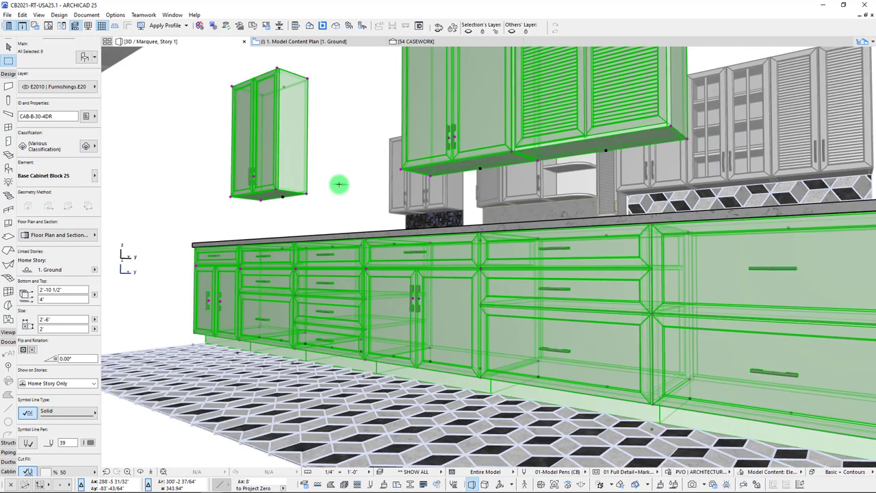
key(Escape)
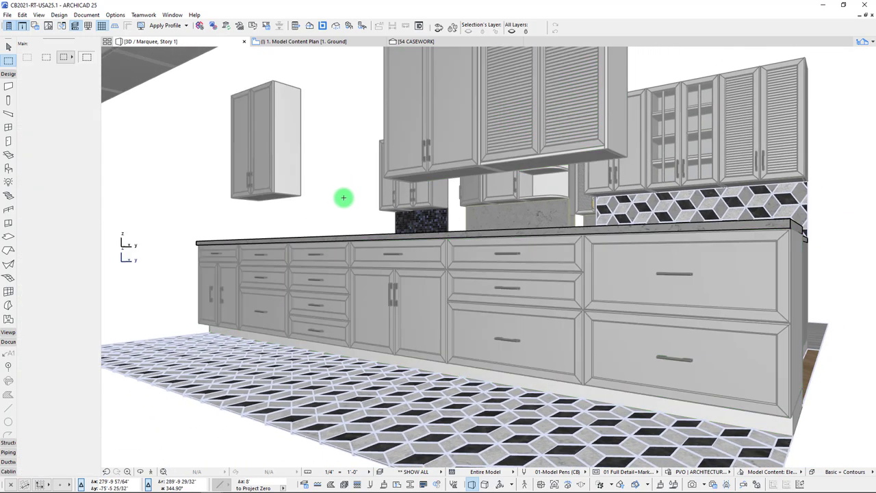
Redo the walnut surface change on the base and wall cabinets.
key(ctrl+shift+z)
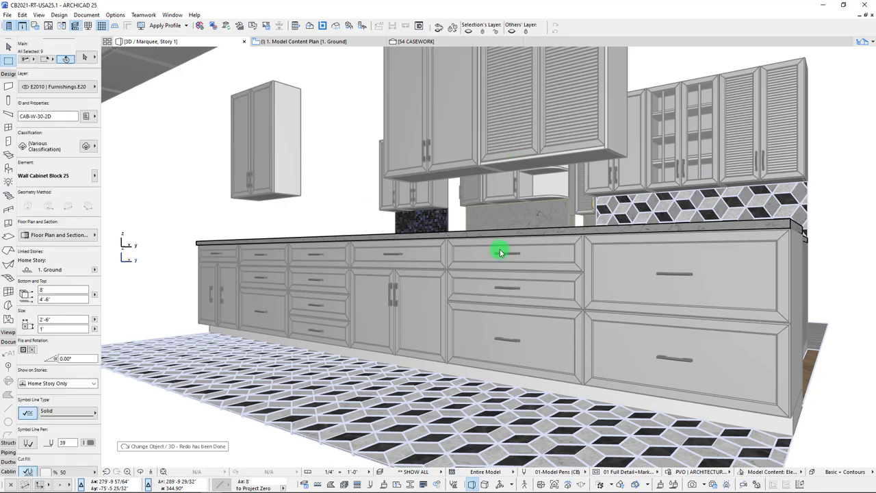
shift+middle_drag(556, 237, 664, 190)
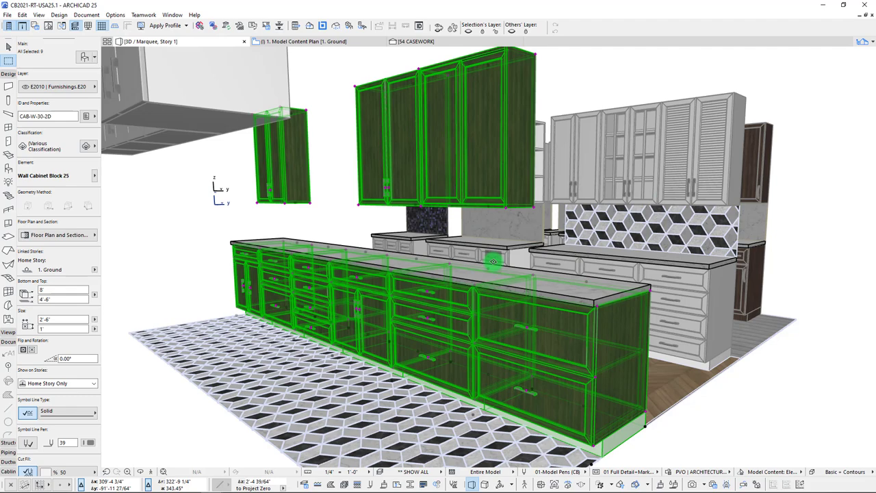
shift+middle_drag(505, 260, 521, 252)
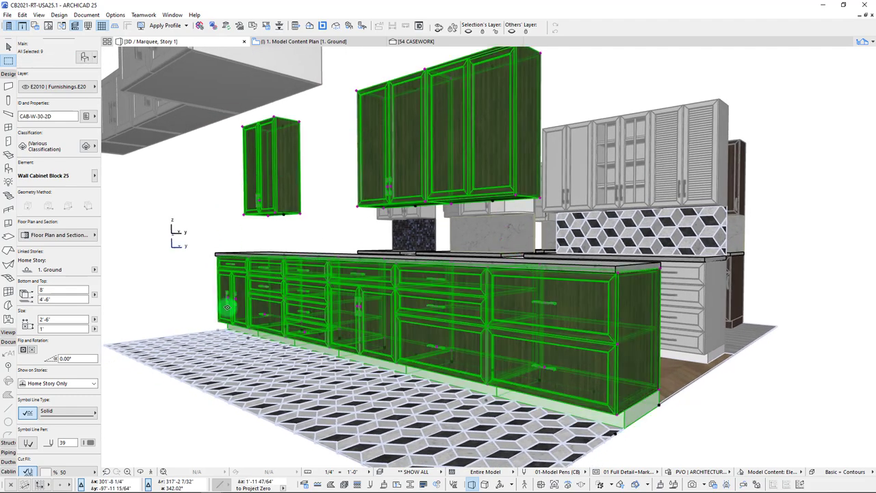
mouse_move(481, 303)
shift+middle_down()
mouse_move(476, 312)
mouse_move(462, 305)
mouse_move(495, 306)
mouse_move(471, 300)
shift+middle_up()
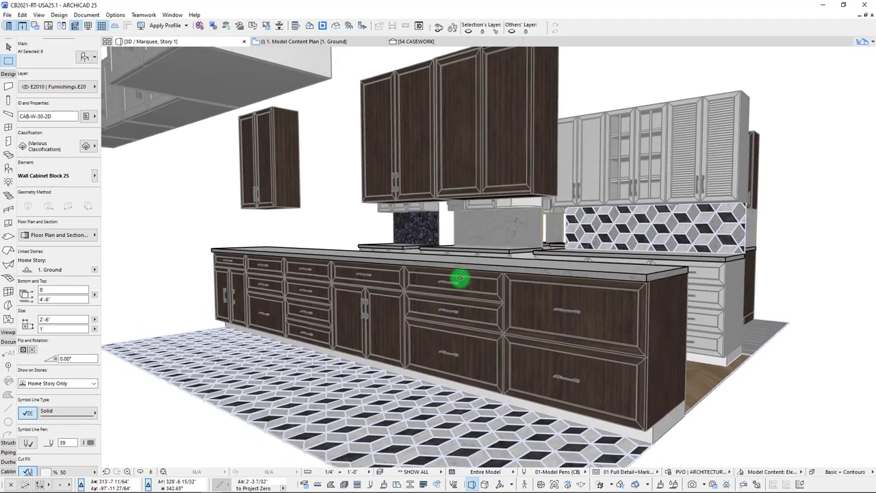
Set the knobs of the selected cabinets to the Elbow type in 05 70 00 | Metal | Brass, apply the settings, and clear the selection.
right_click(316, 146)
click(339, 151)
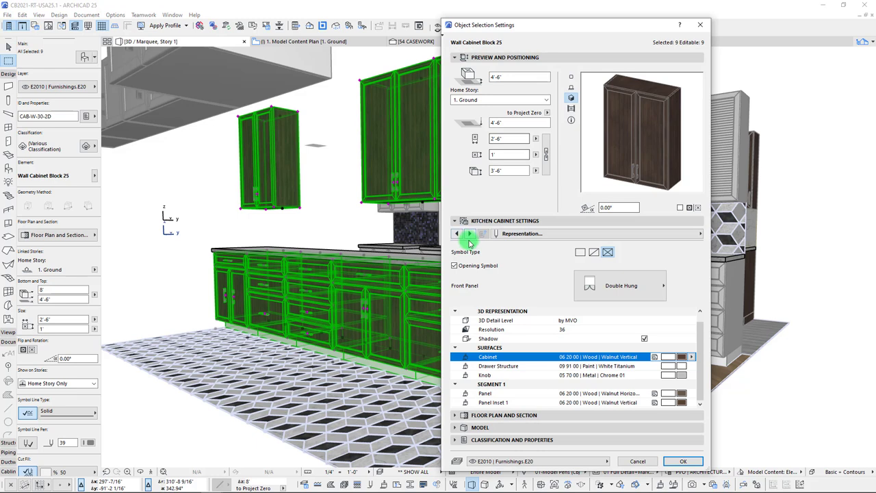
click(683, 237)
click(737, 314)
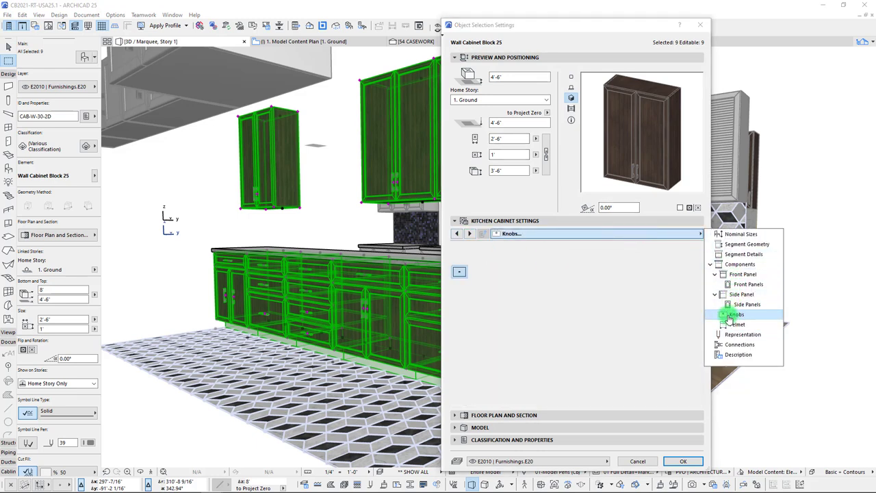
click(530, 303)
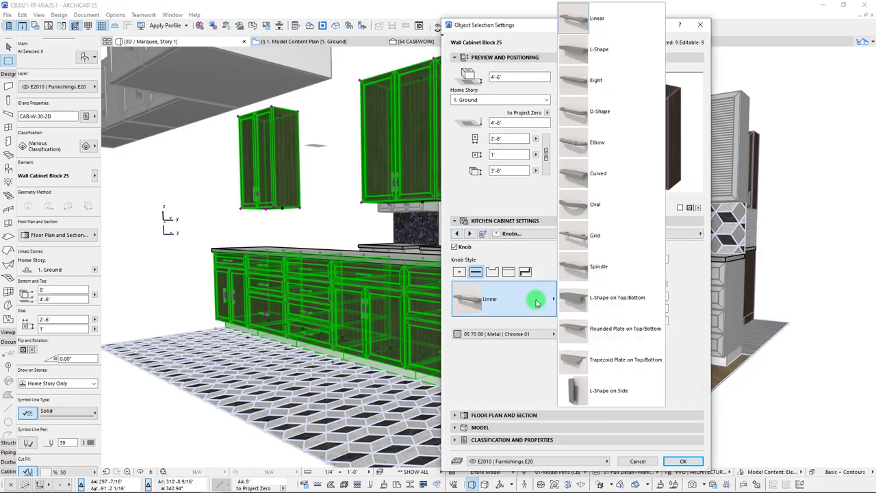
click(574, 142)
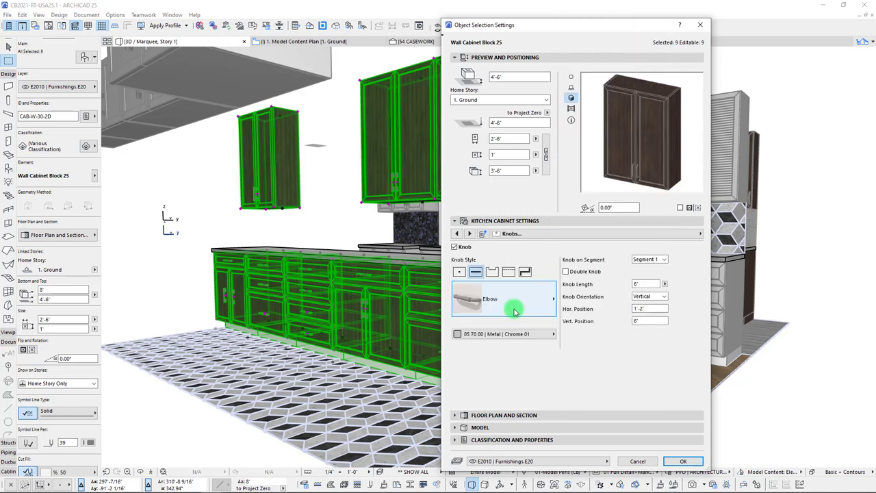
click(518, 333)
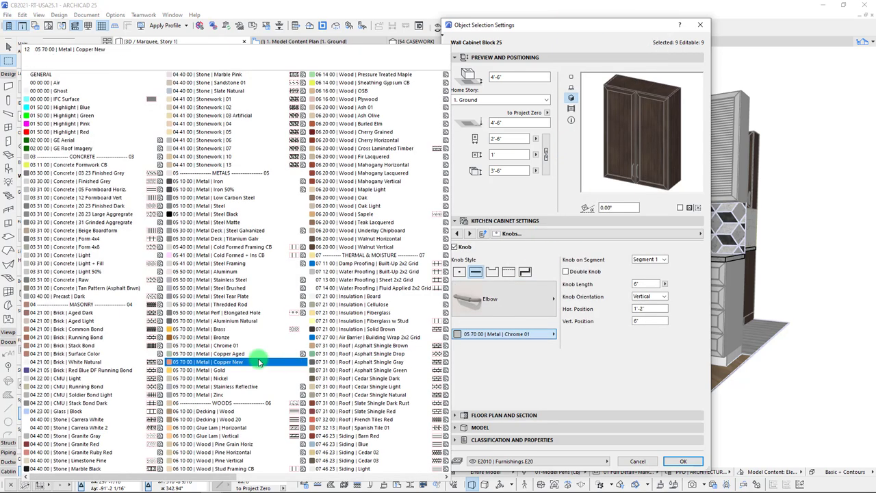
click(225, 329)
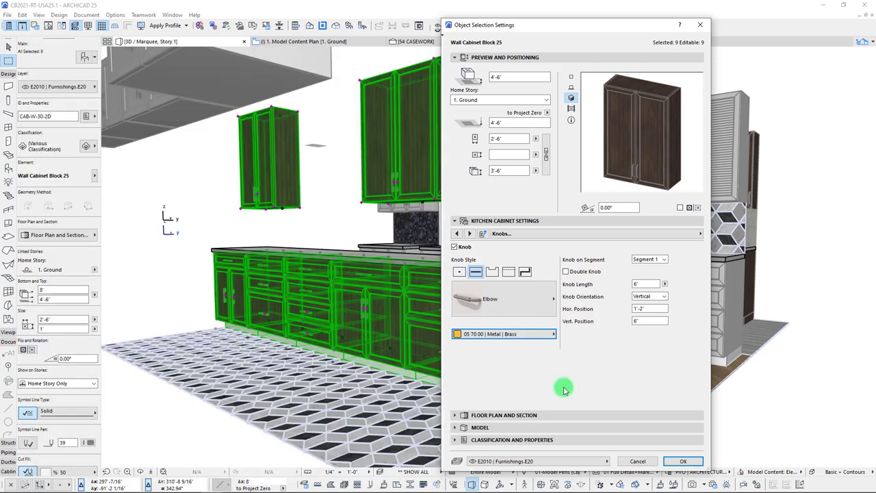
click(685, 462)
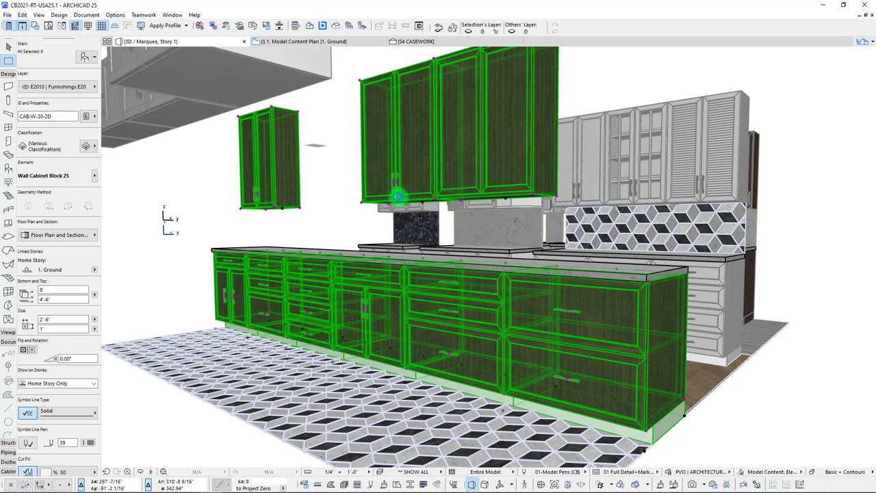
click(512, 303)
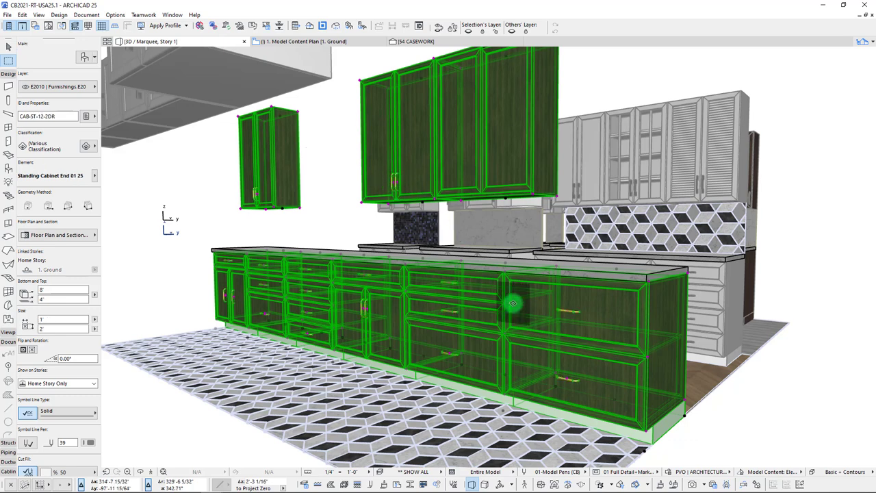
key(Escape)
Reposition the door knobs of the end base cabinet directly in the 3D model, closer to the meeting edges of its two doors.
scroll(512, 303, up, 10)
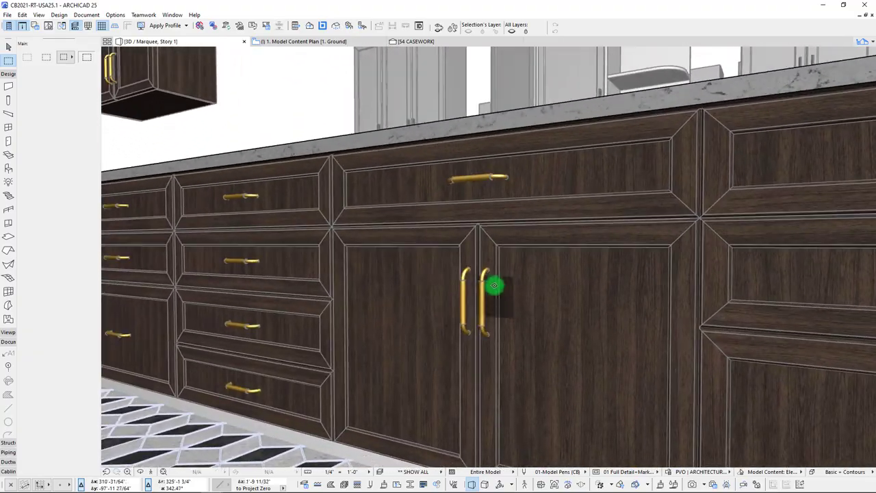
shift+middle_drag(495, 285, 430, 294)
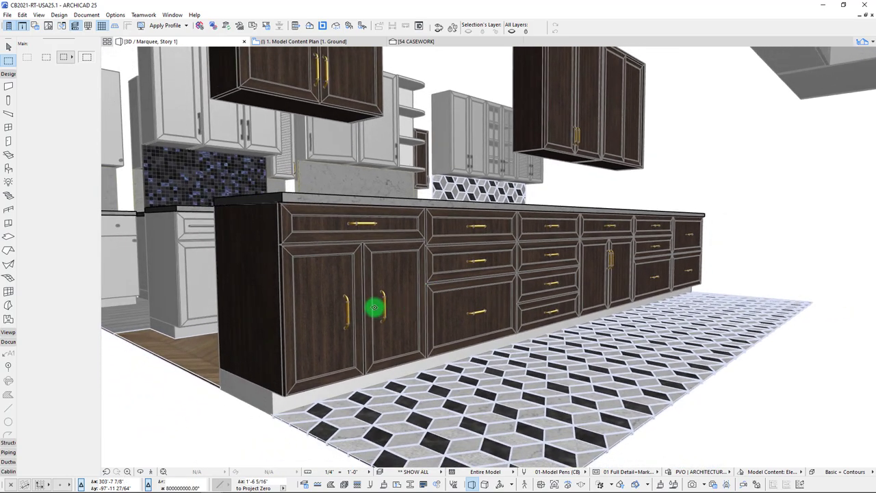
click(375, 309)
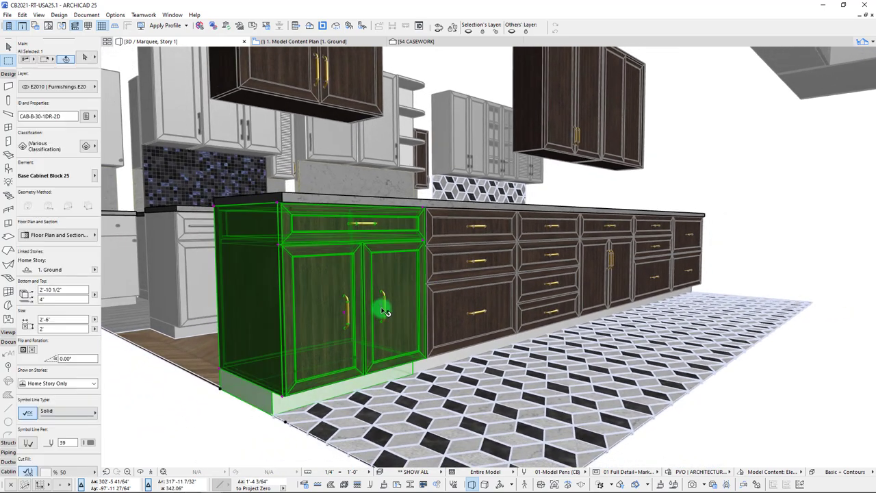
click(377, 309)
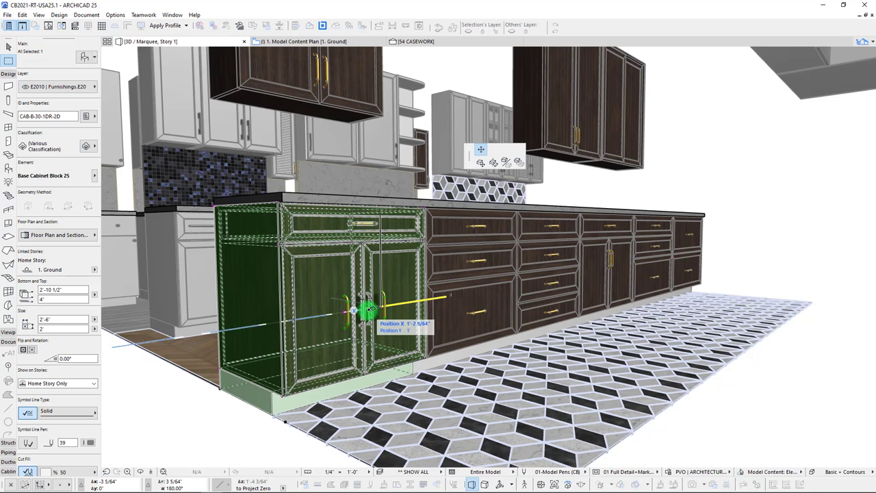
key(Escape)
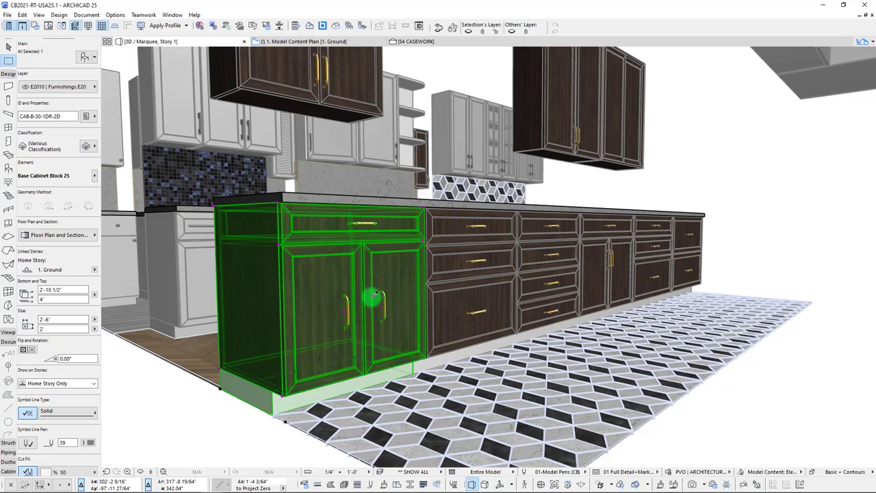
scroll(373, 297, up, 3)
scroll(383, 297, up, 5)
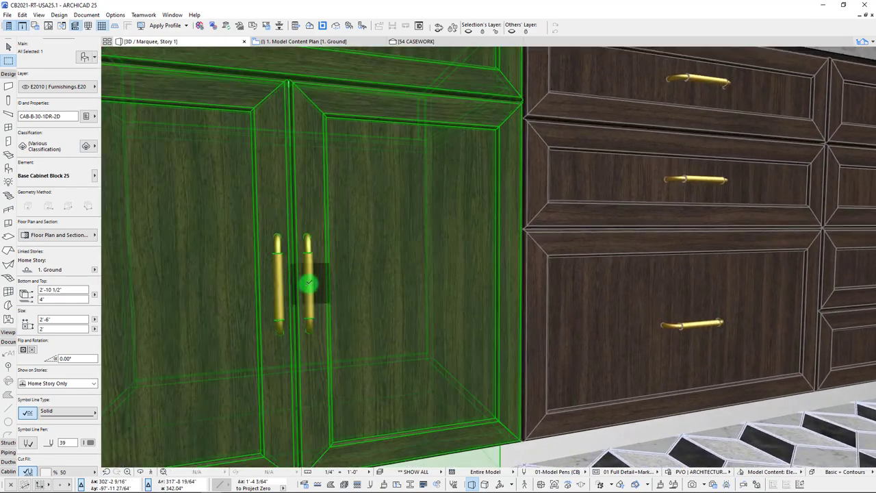
Set the horizontal position (Position X) of the end base cabinet's door knobs to 1'-2".
click(316, 282)
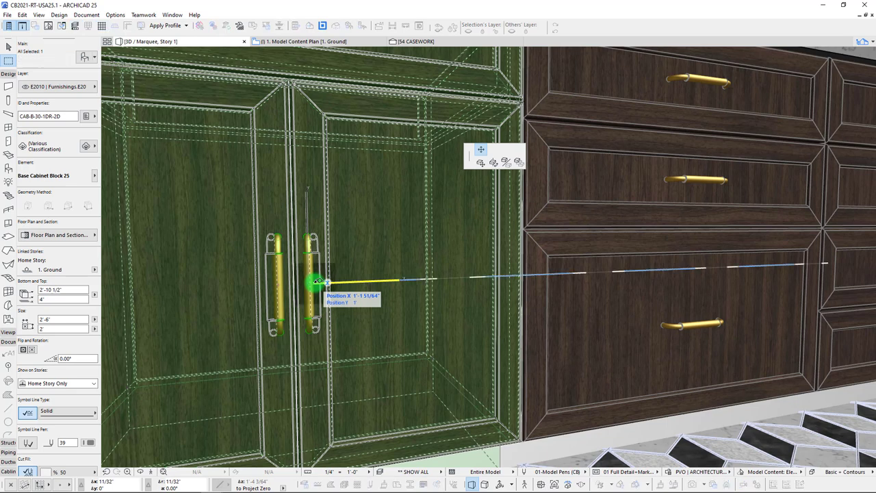
key(x)
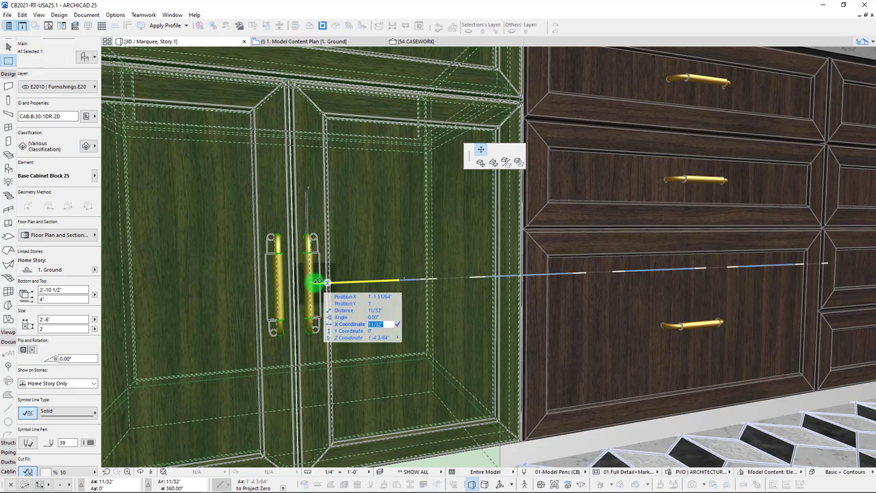
key(shift+Tab)
key(shift+Tab)
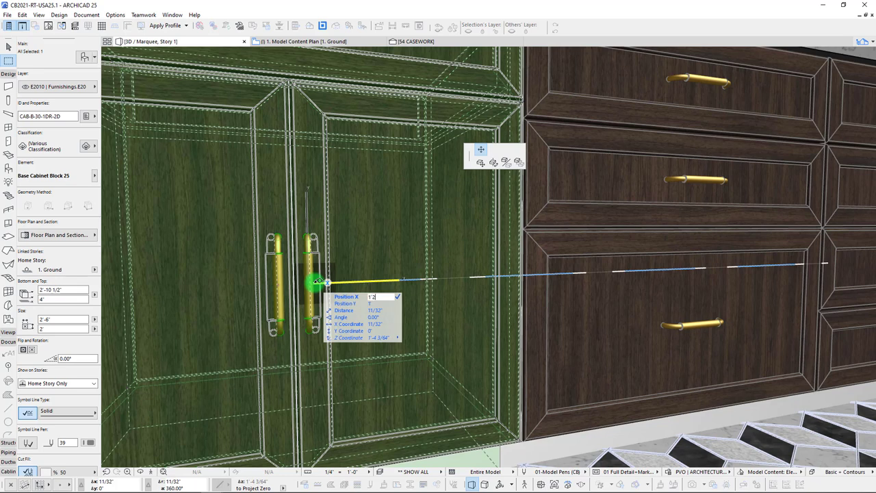
text(1'2)
key(Return)
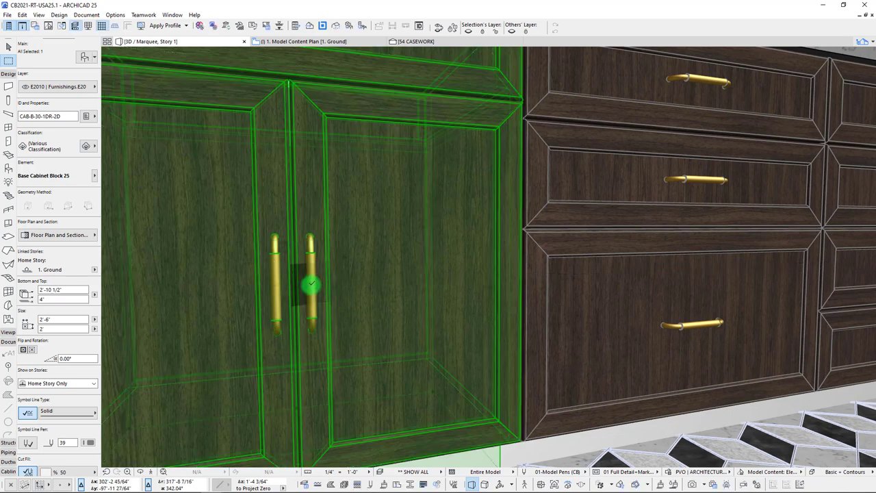
Raise the door knobs of the end base cabinet to a Position Y of about 1'-7 1/4" and clear the selection.
click(308, 283)
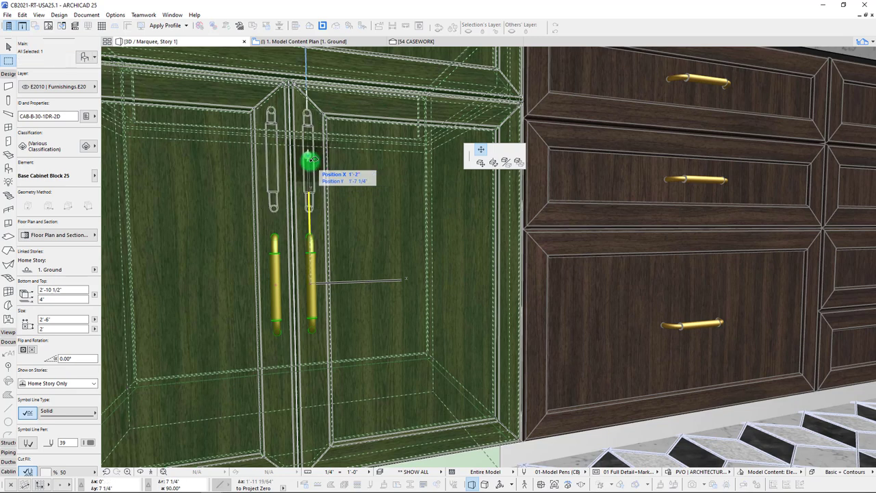
key(shift+Tab)
key(shift+Tab)
key(shift+Tab)
key(shift+Tab)
key(shift+Tab)
key(shift+Tab)
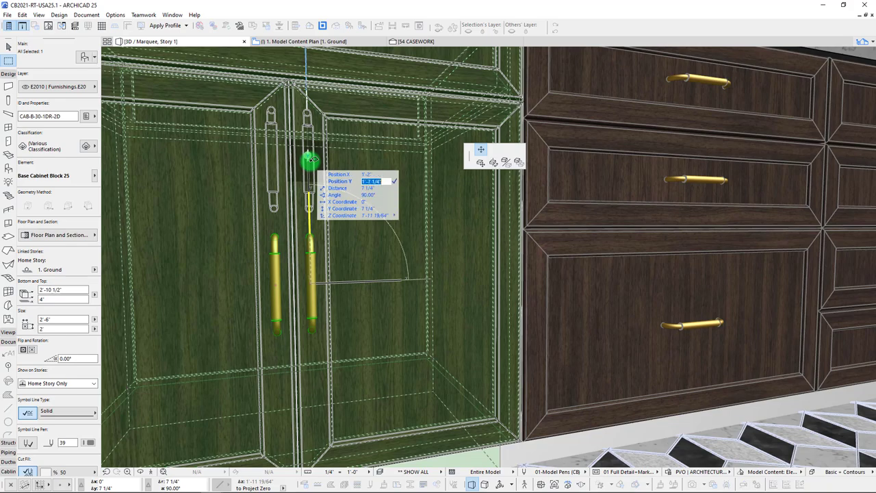
key(Return)
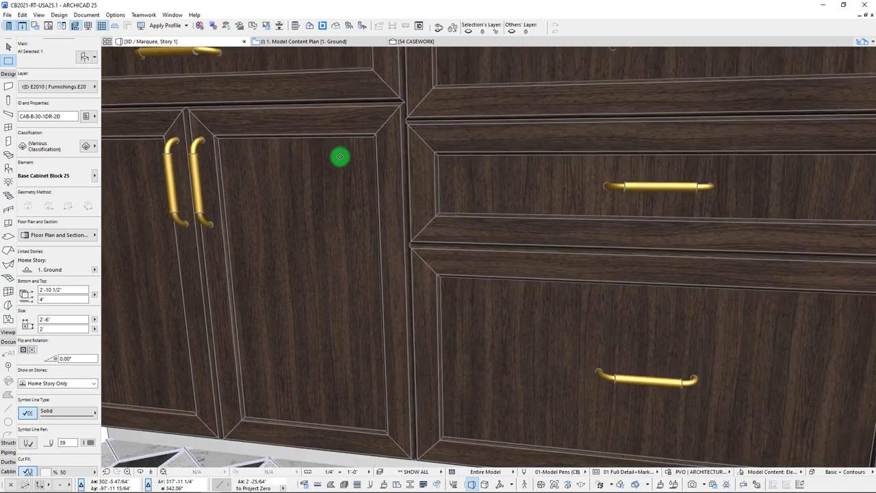
scroll(311, 168, down, 8)
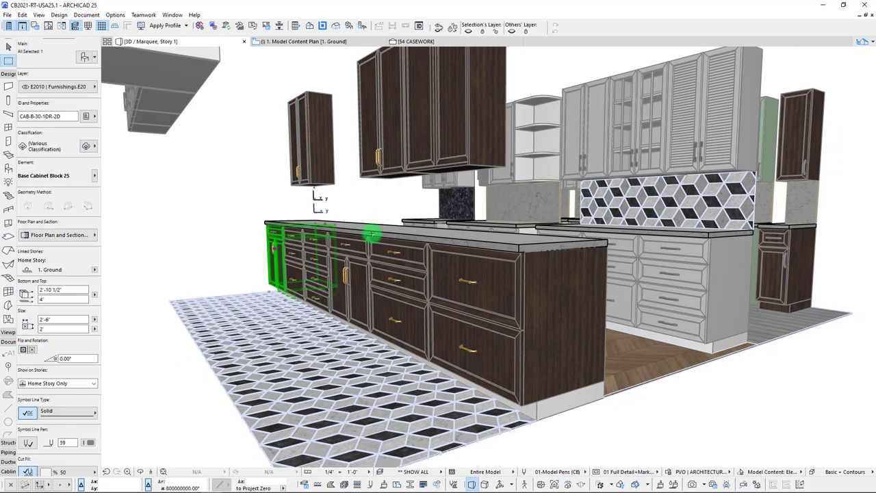
key(Escape)
shift+middle_drag(449, 216, 484, 235)
mouse_move(484, 235)
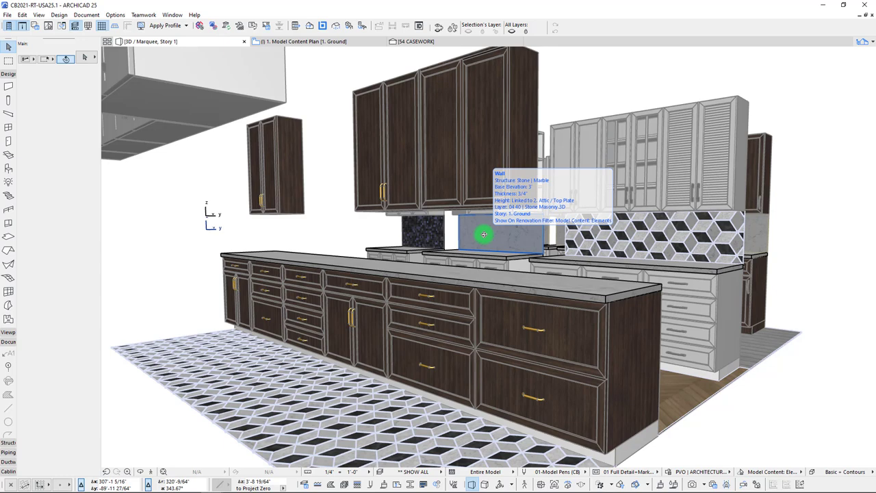
drag(484, 236, 469, 245)
mouse_move(469, 245)
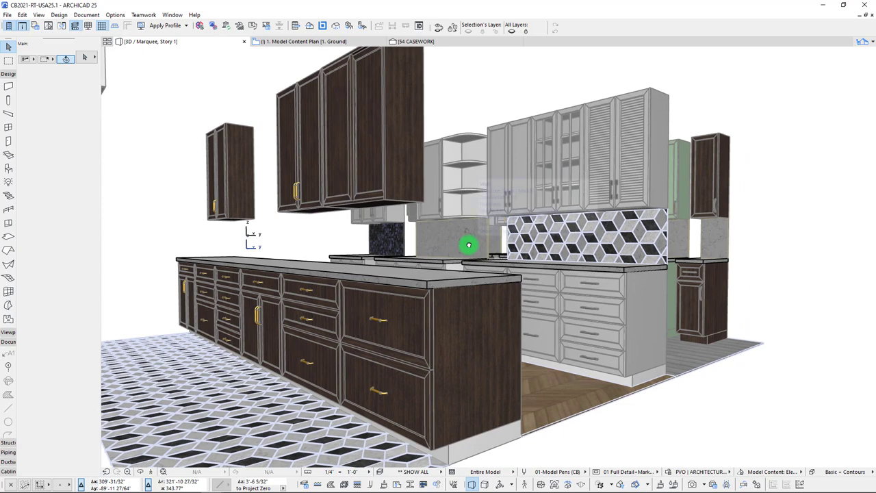
shift+middle_drag(469, 245, 468, 245)
mouse_move(469, 245)
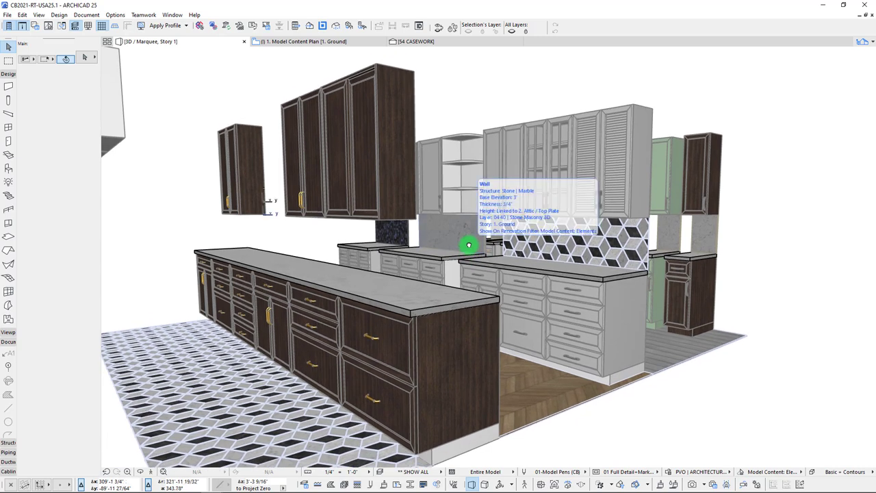